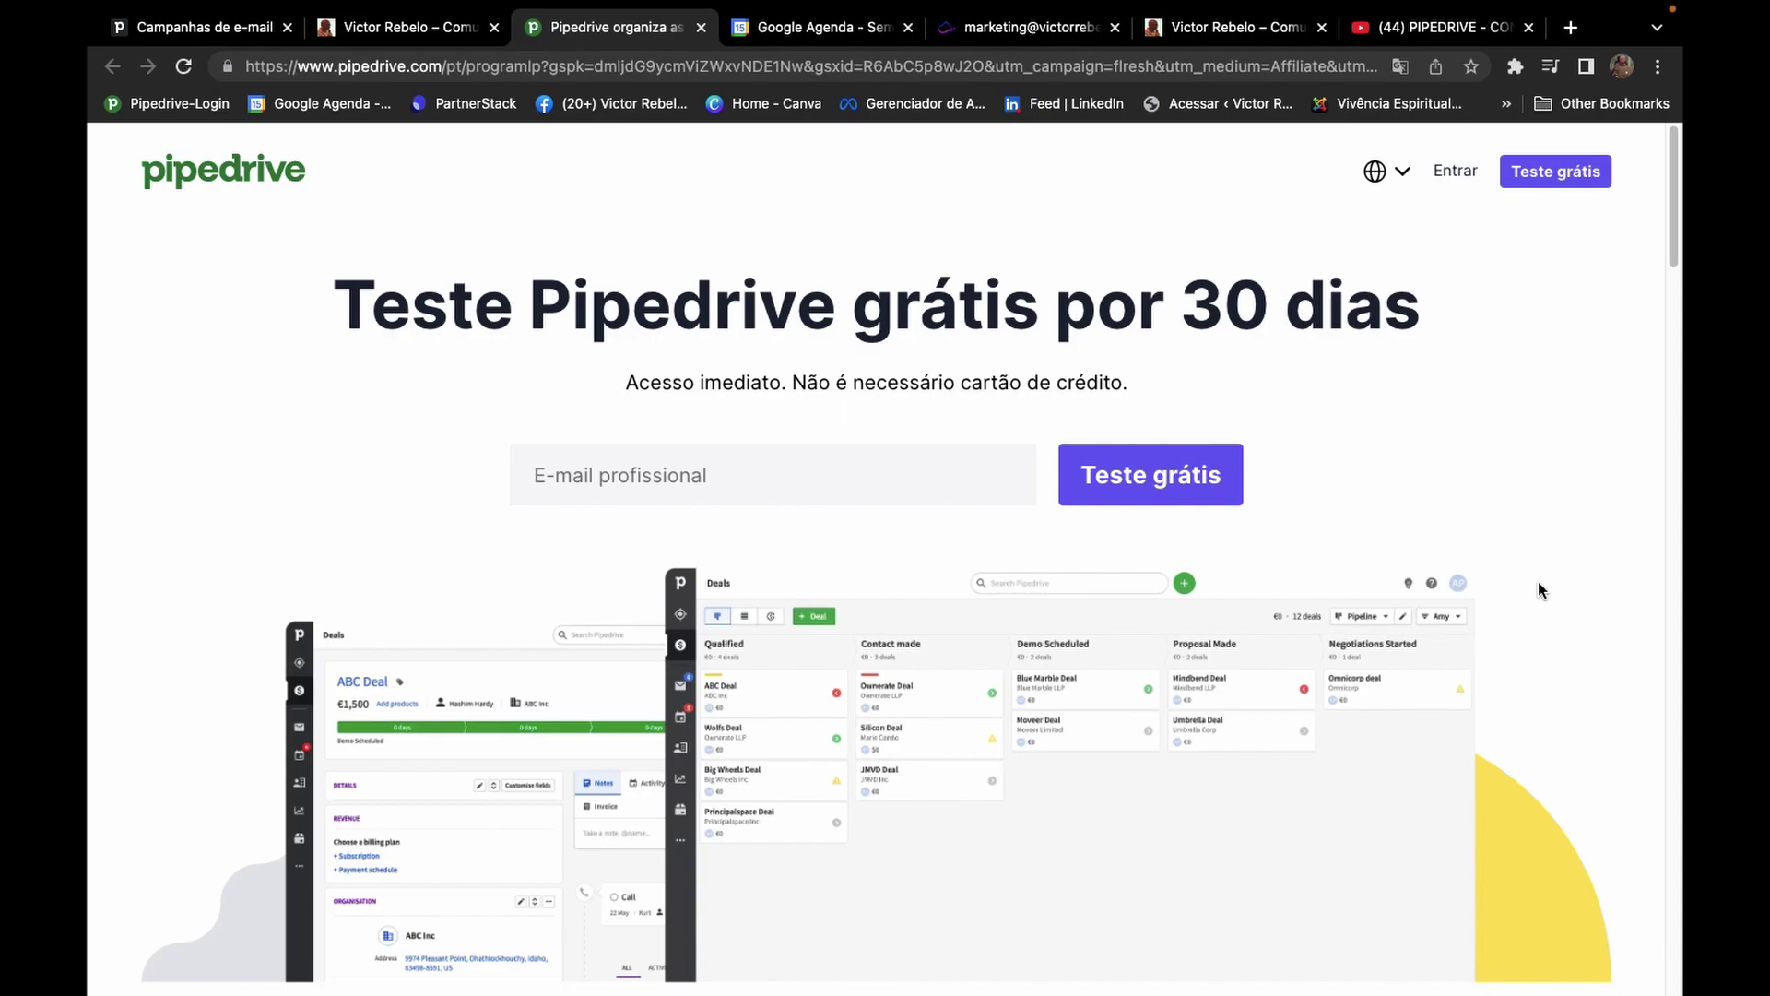
Look through the Pipedrive 30-day free trial page, including the four usage steps and the feature overview.
scroll(1538, 590, down, 2)
scroll(1537, 590, down, 5)
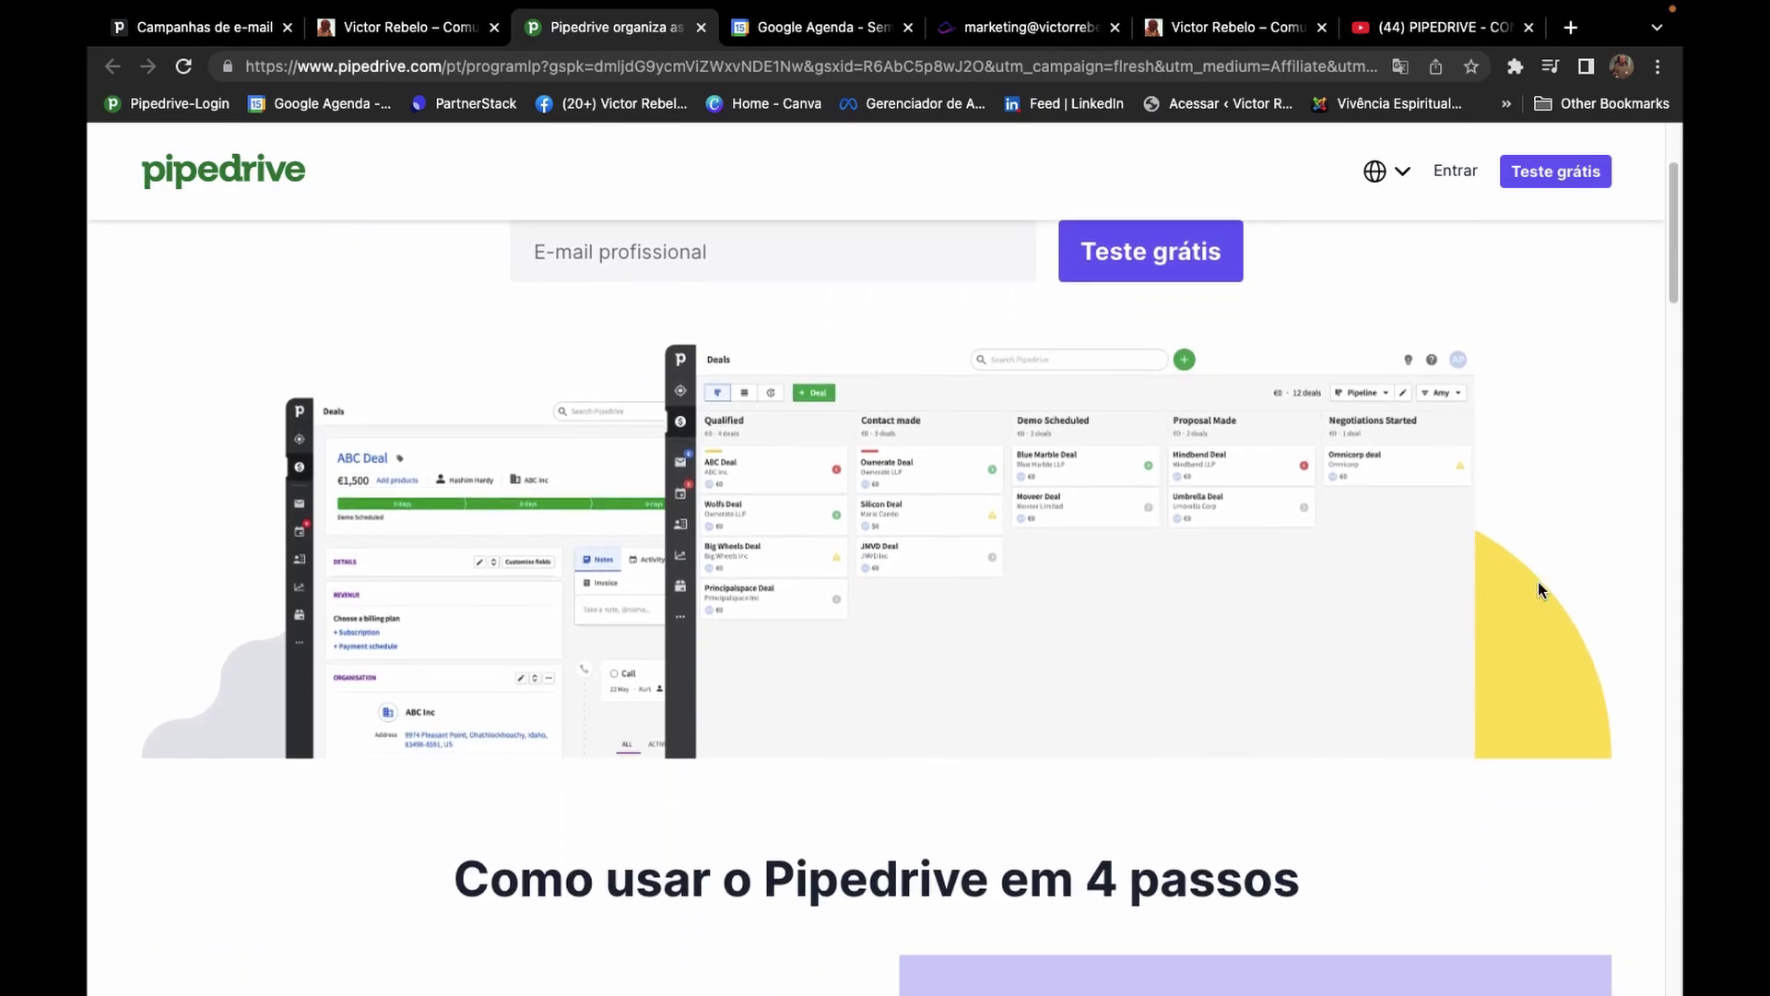
scroll(1538, 590, down, 6)
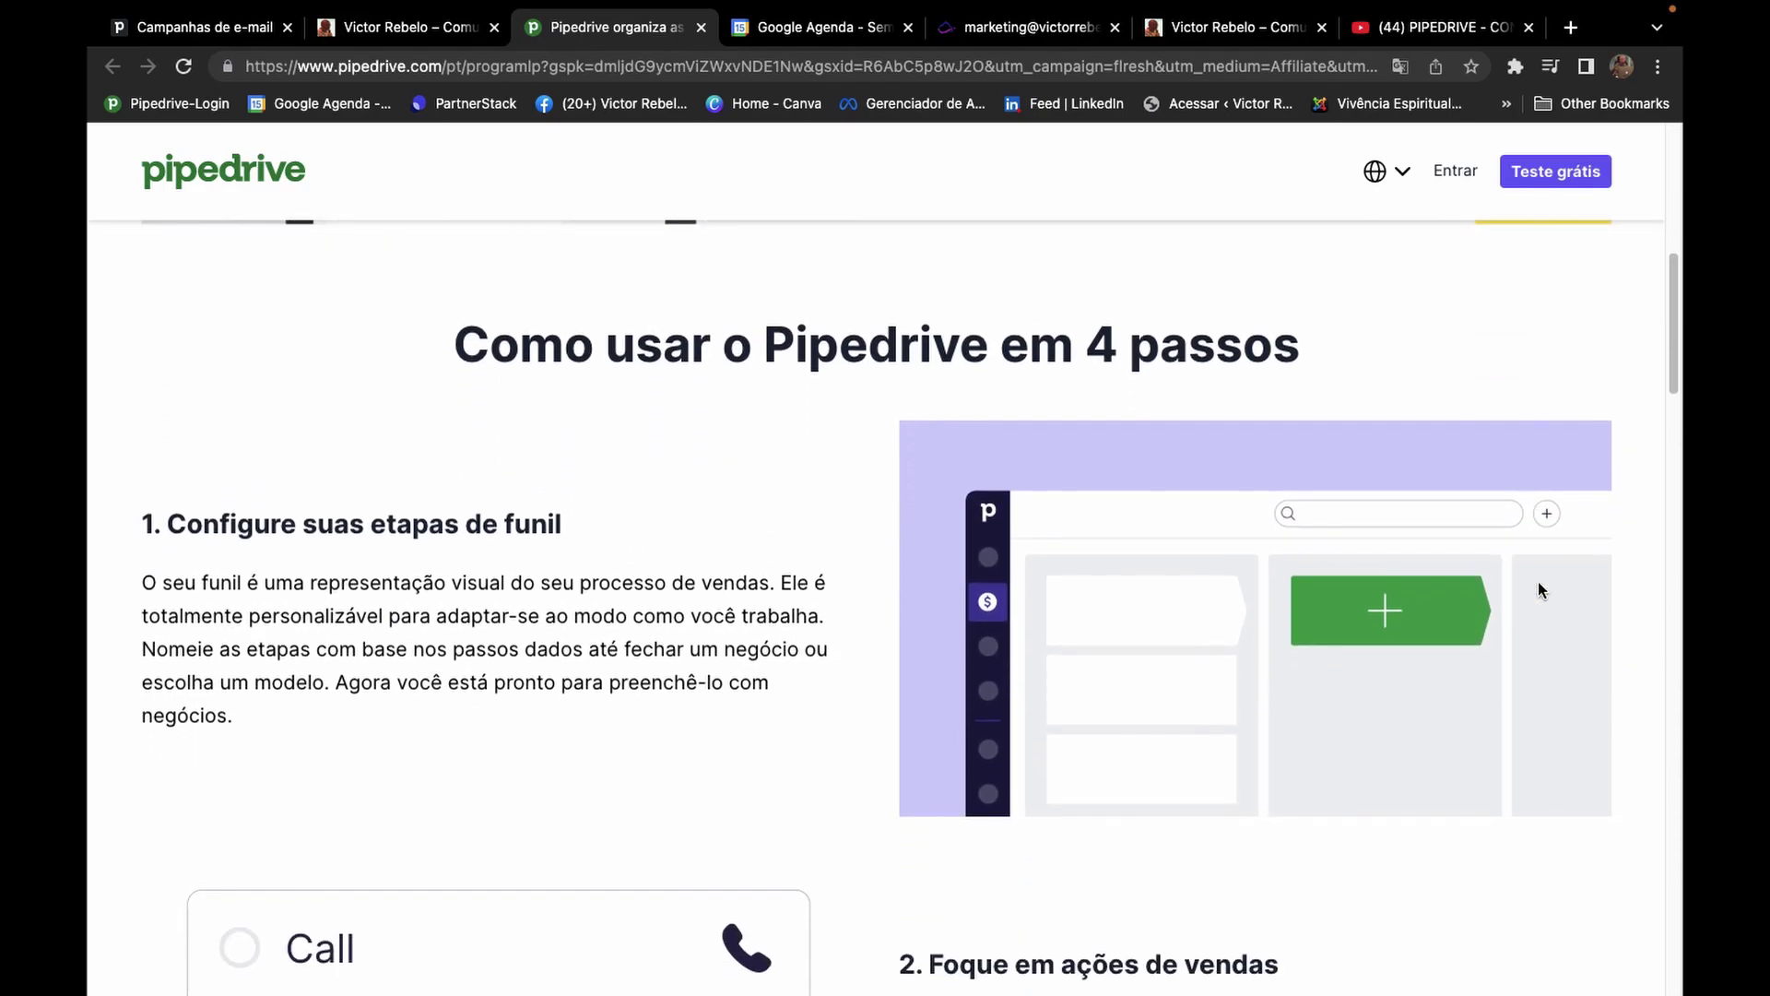
scroll(1538, 590, down, 13)
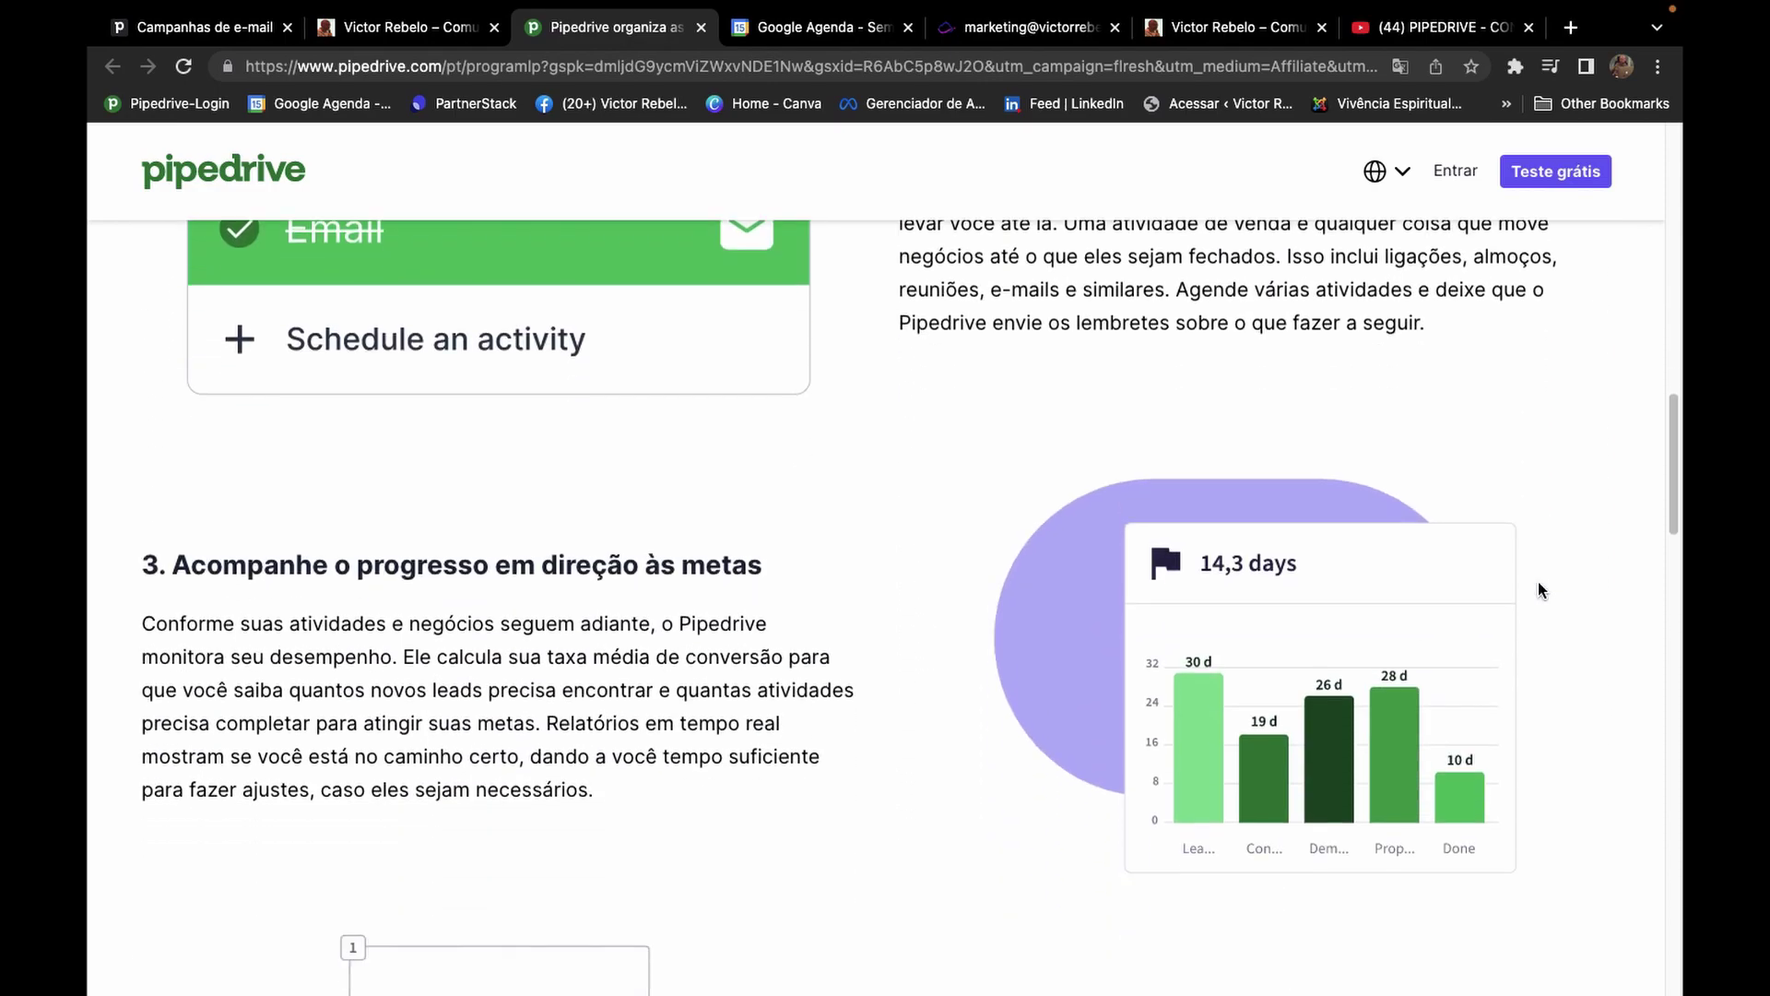
scroll(1537, 590, down, 11)
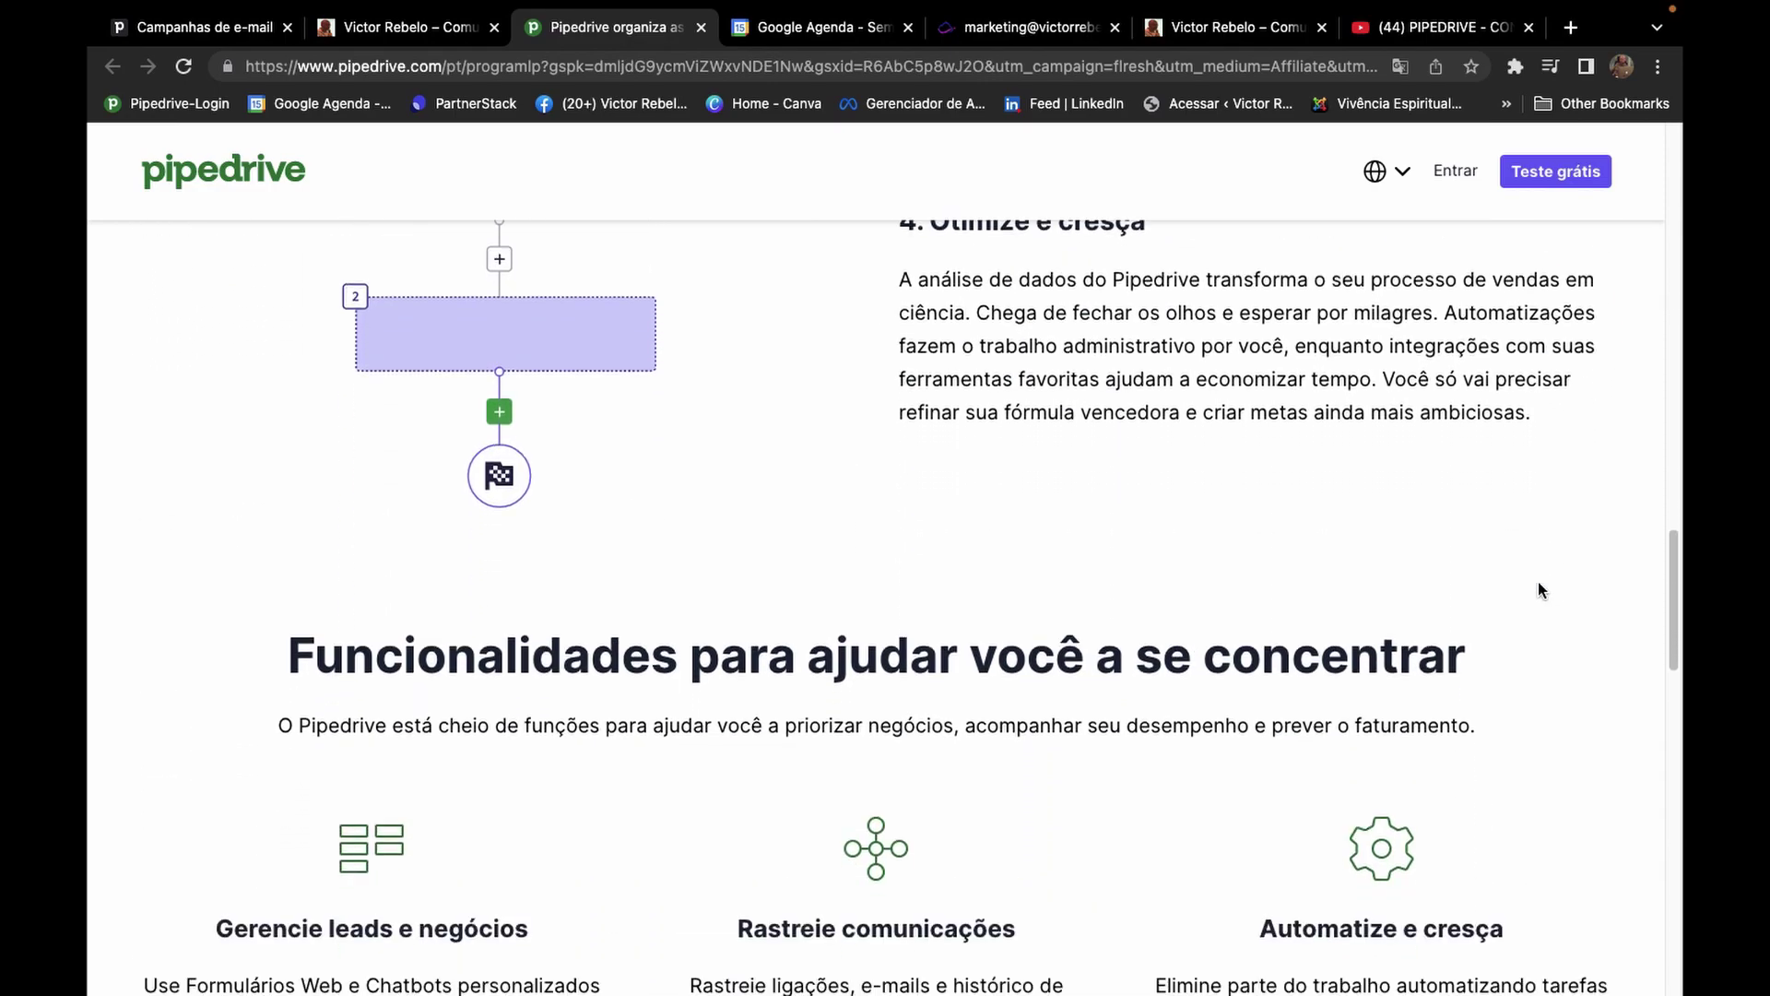
scroll(1538, 588, down, 7)
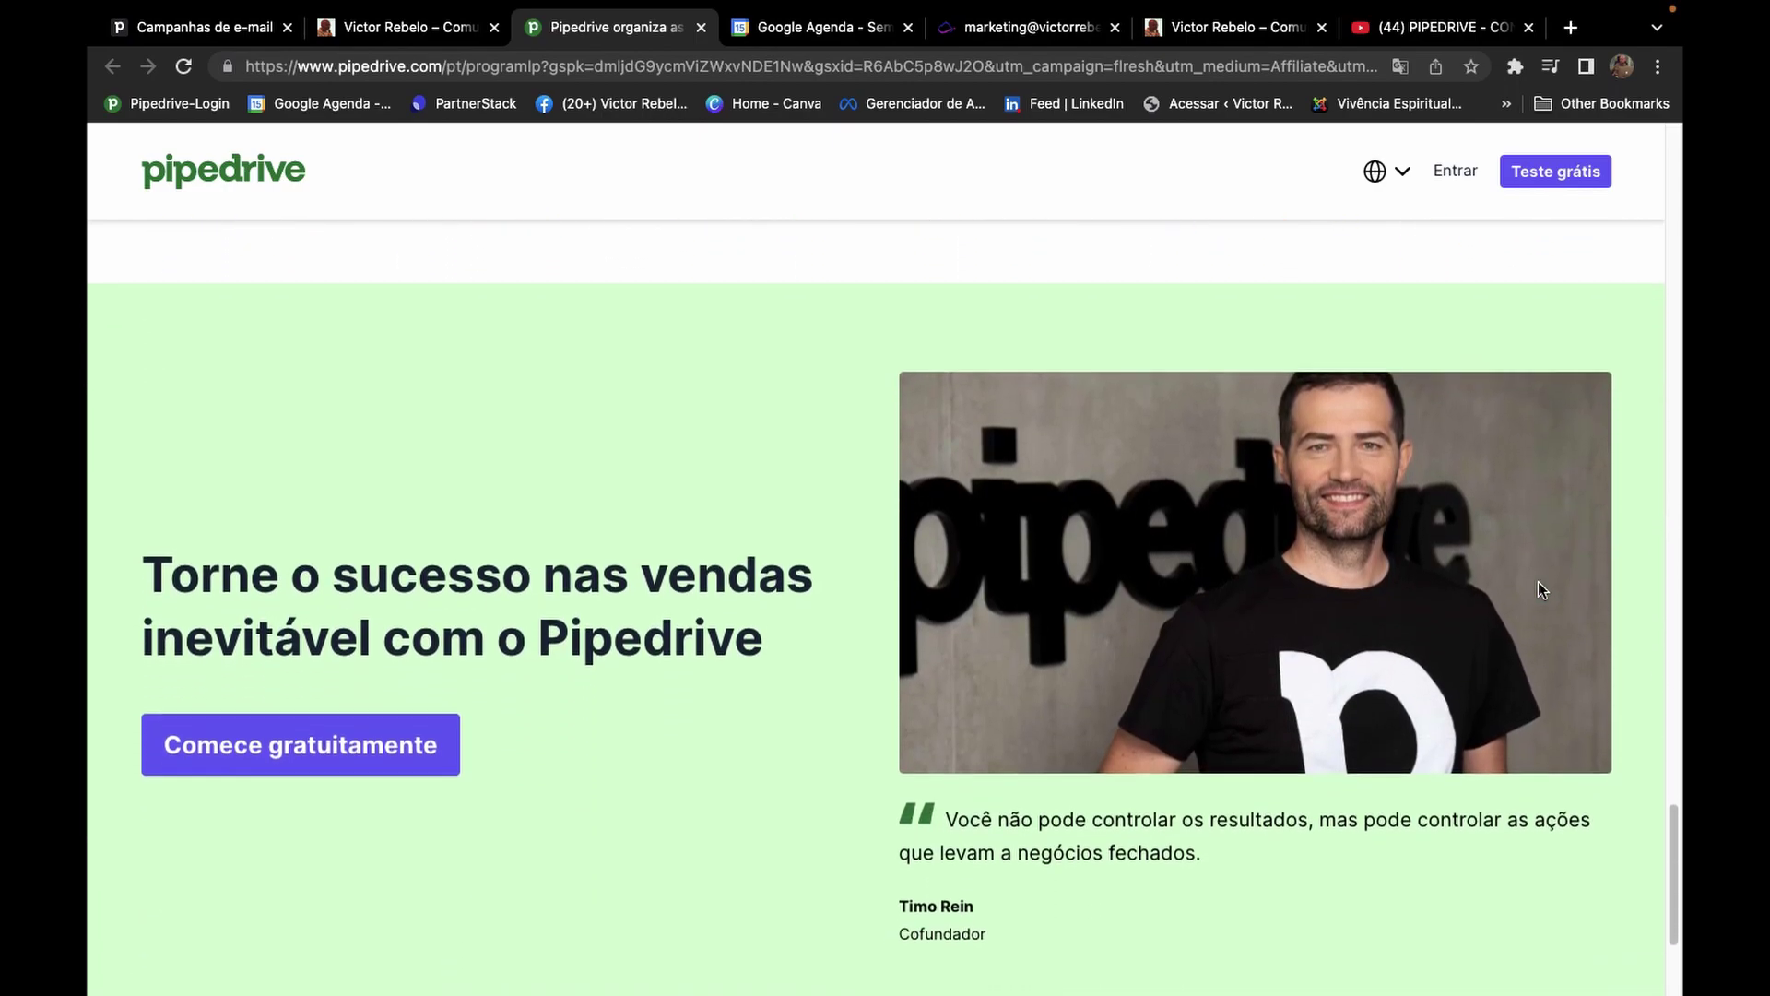
scroll(1538, 580, up, 9)
scroll(1539, 588, up, 20)
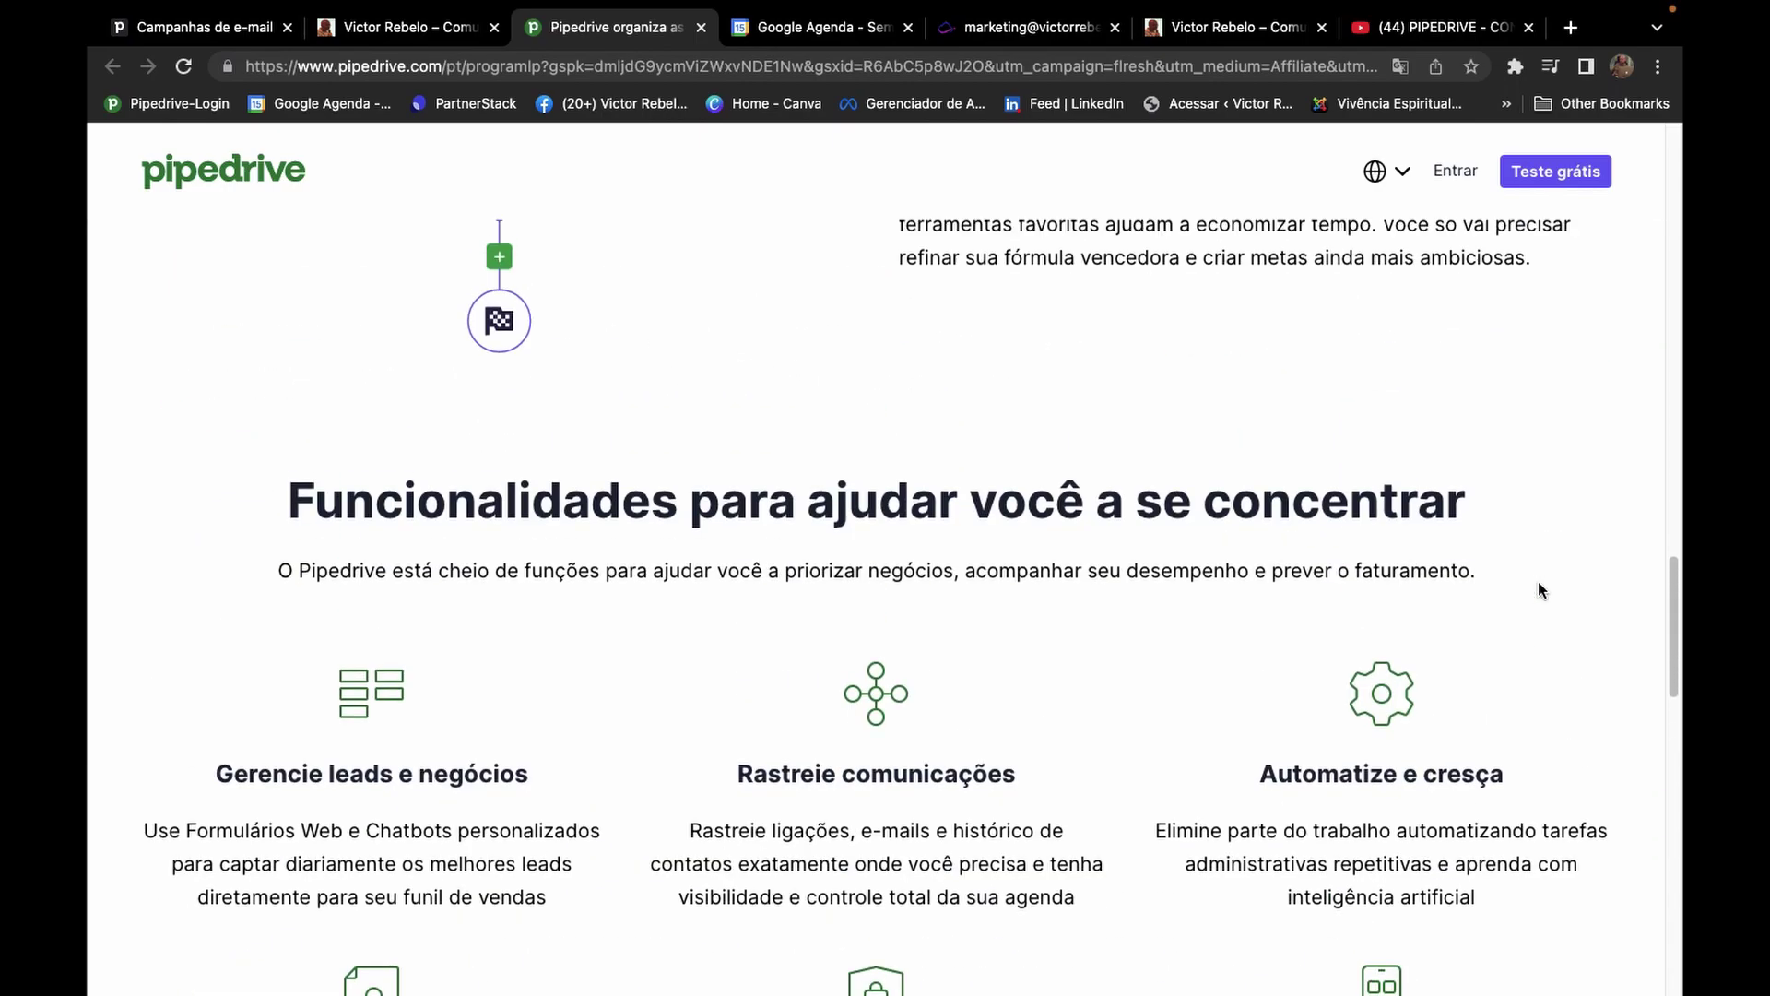
scroll(1538, 584, up, 3)
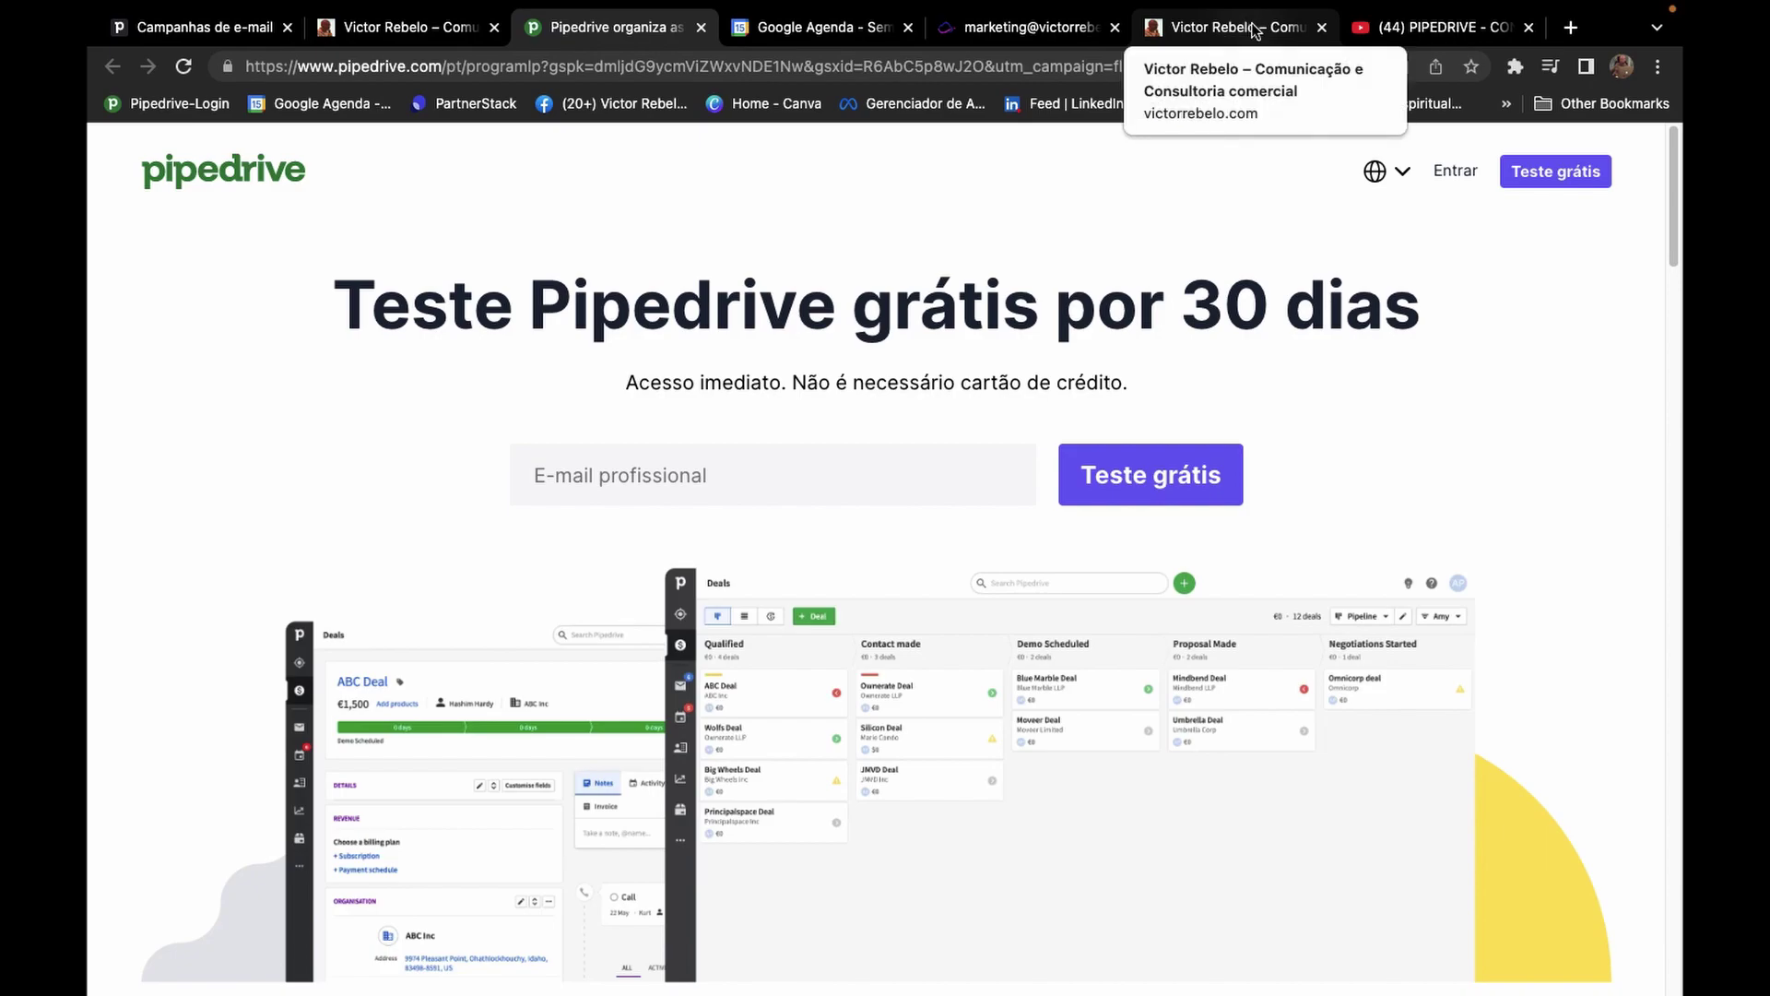
Switch to the consultant's website and look through its home page down to the Pipedrive CRM implementation service.
click(1253, 31)
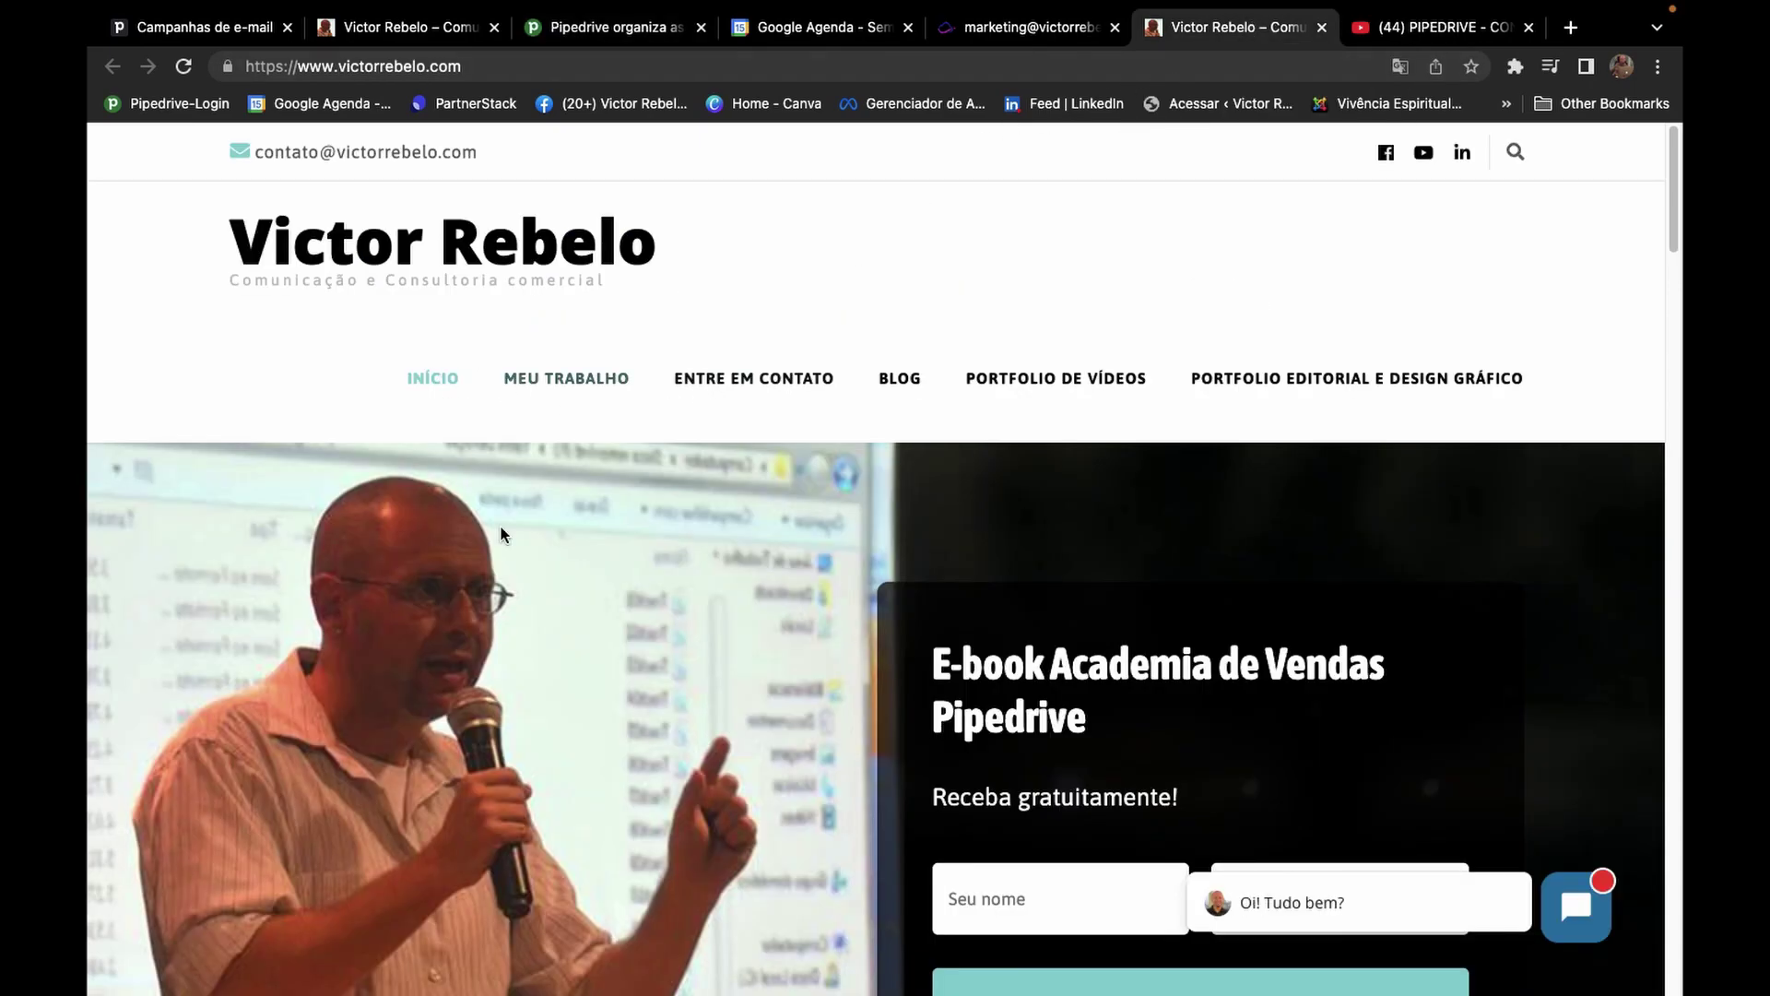
scroll(531, 561, down, 3)
scroll(529, 556, down, 10)
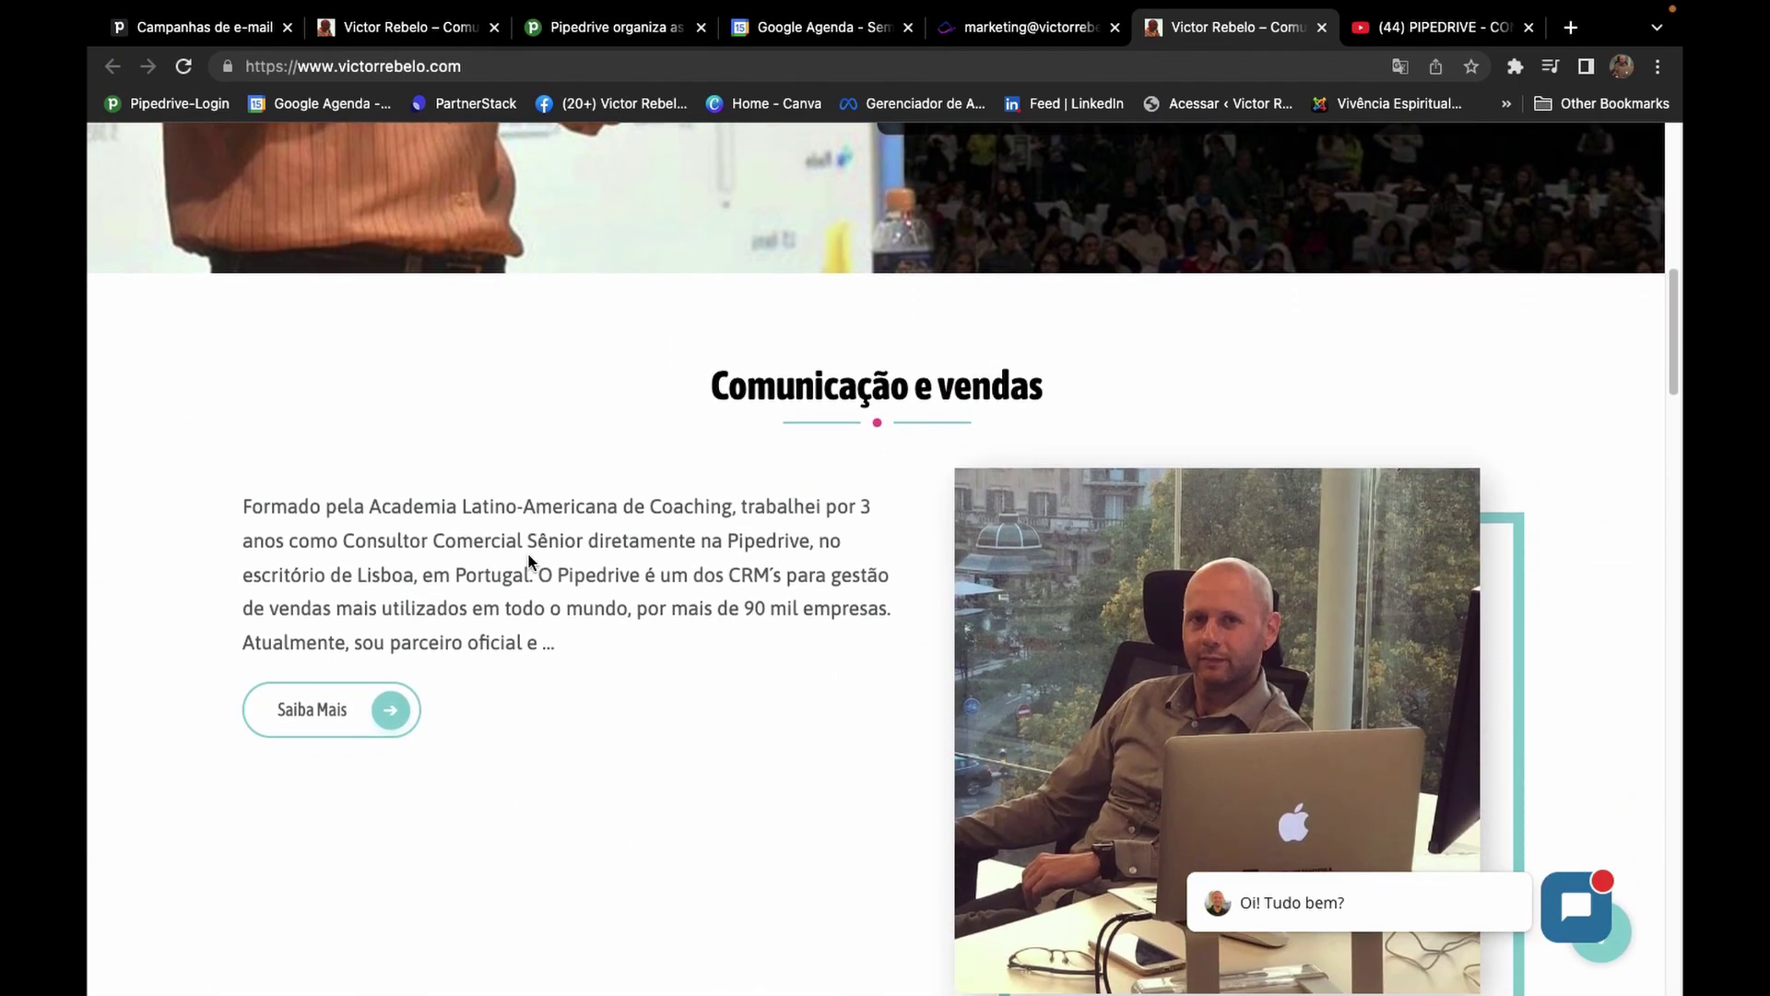
scroll(529, 559, down, 5)
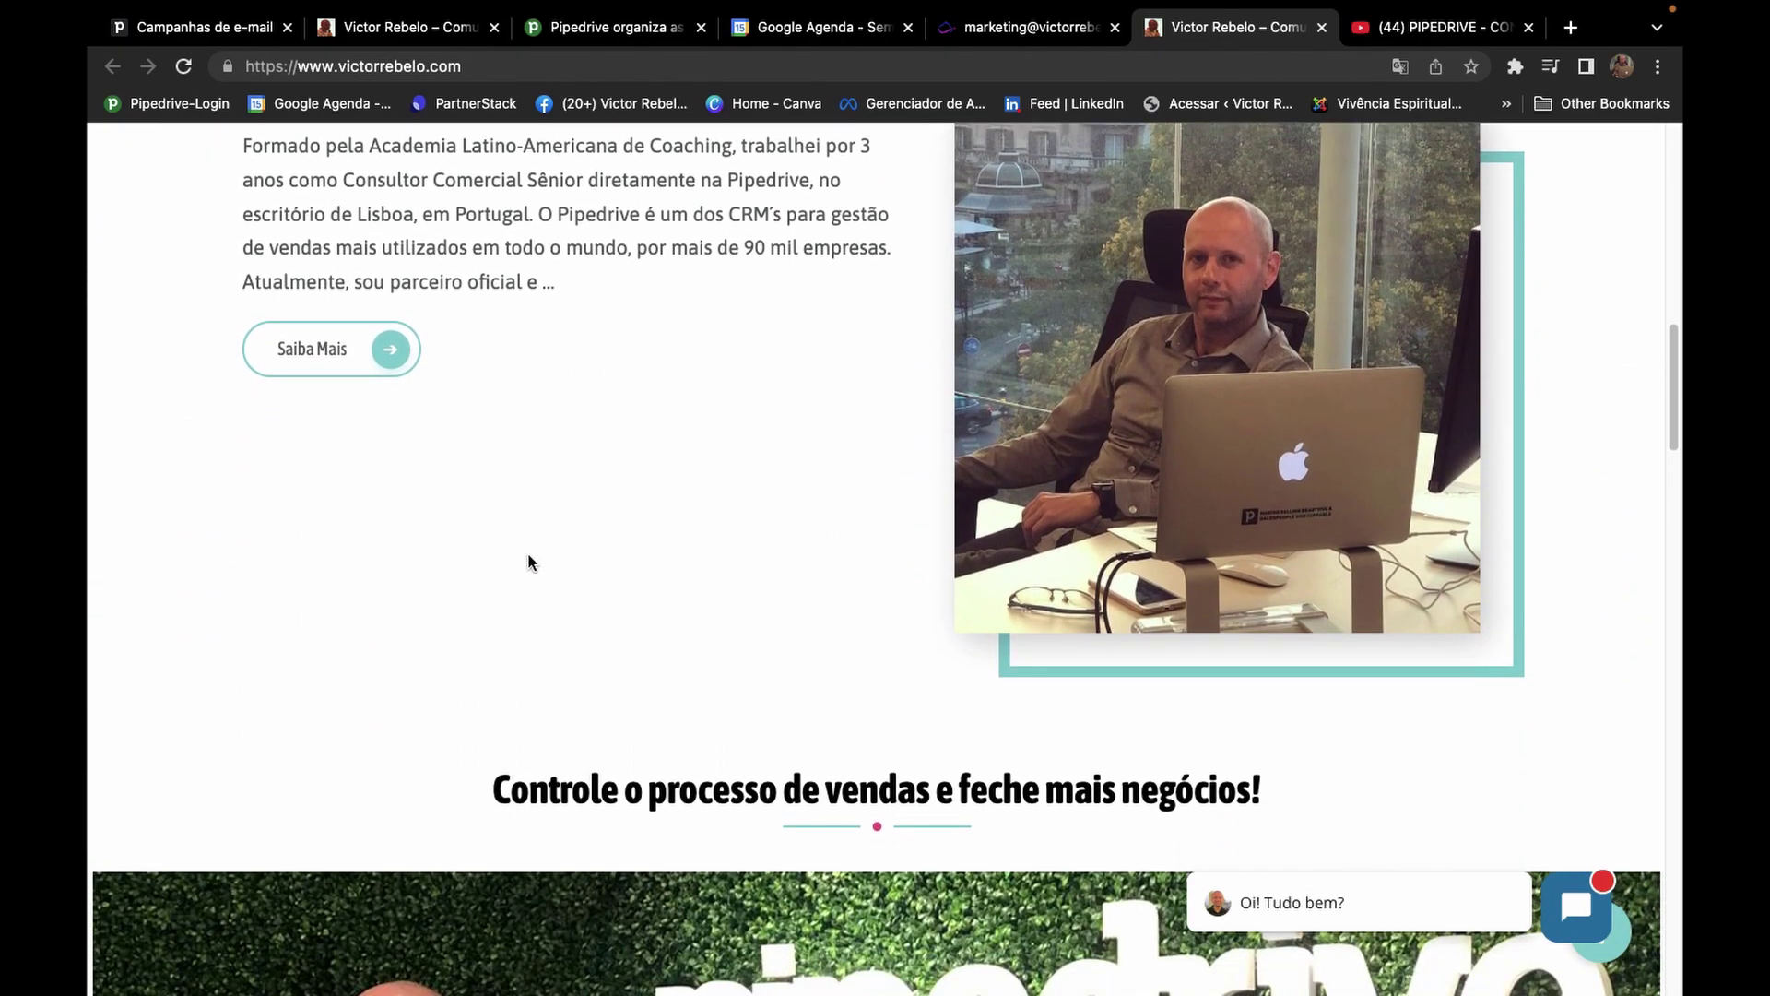
scroll(529, 562, down, 5)
scroll(529, 559, down, 3)
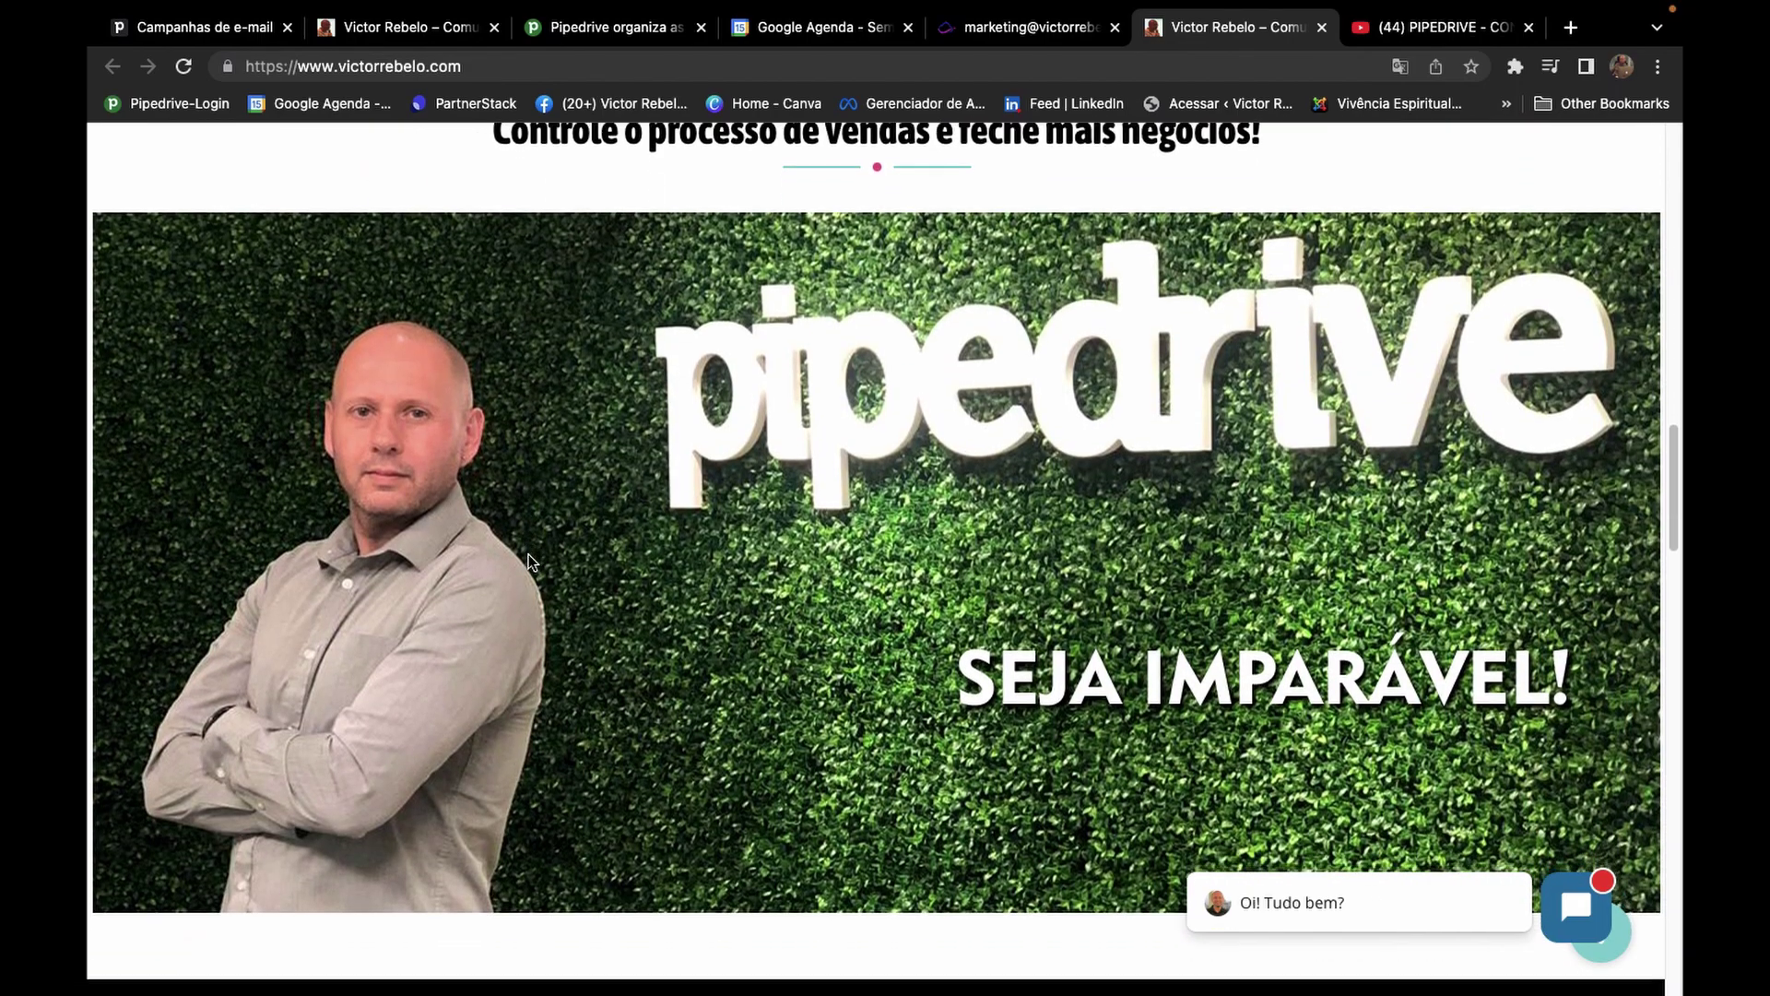
scroll(528, 554, down, 8)
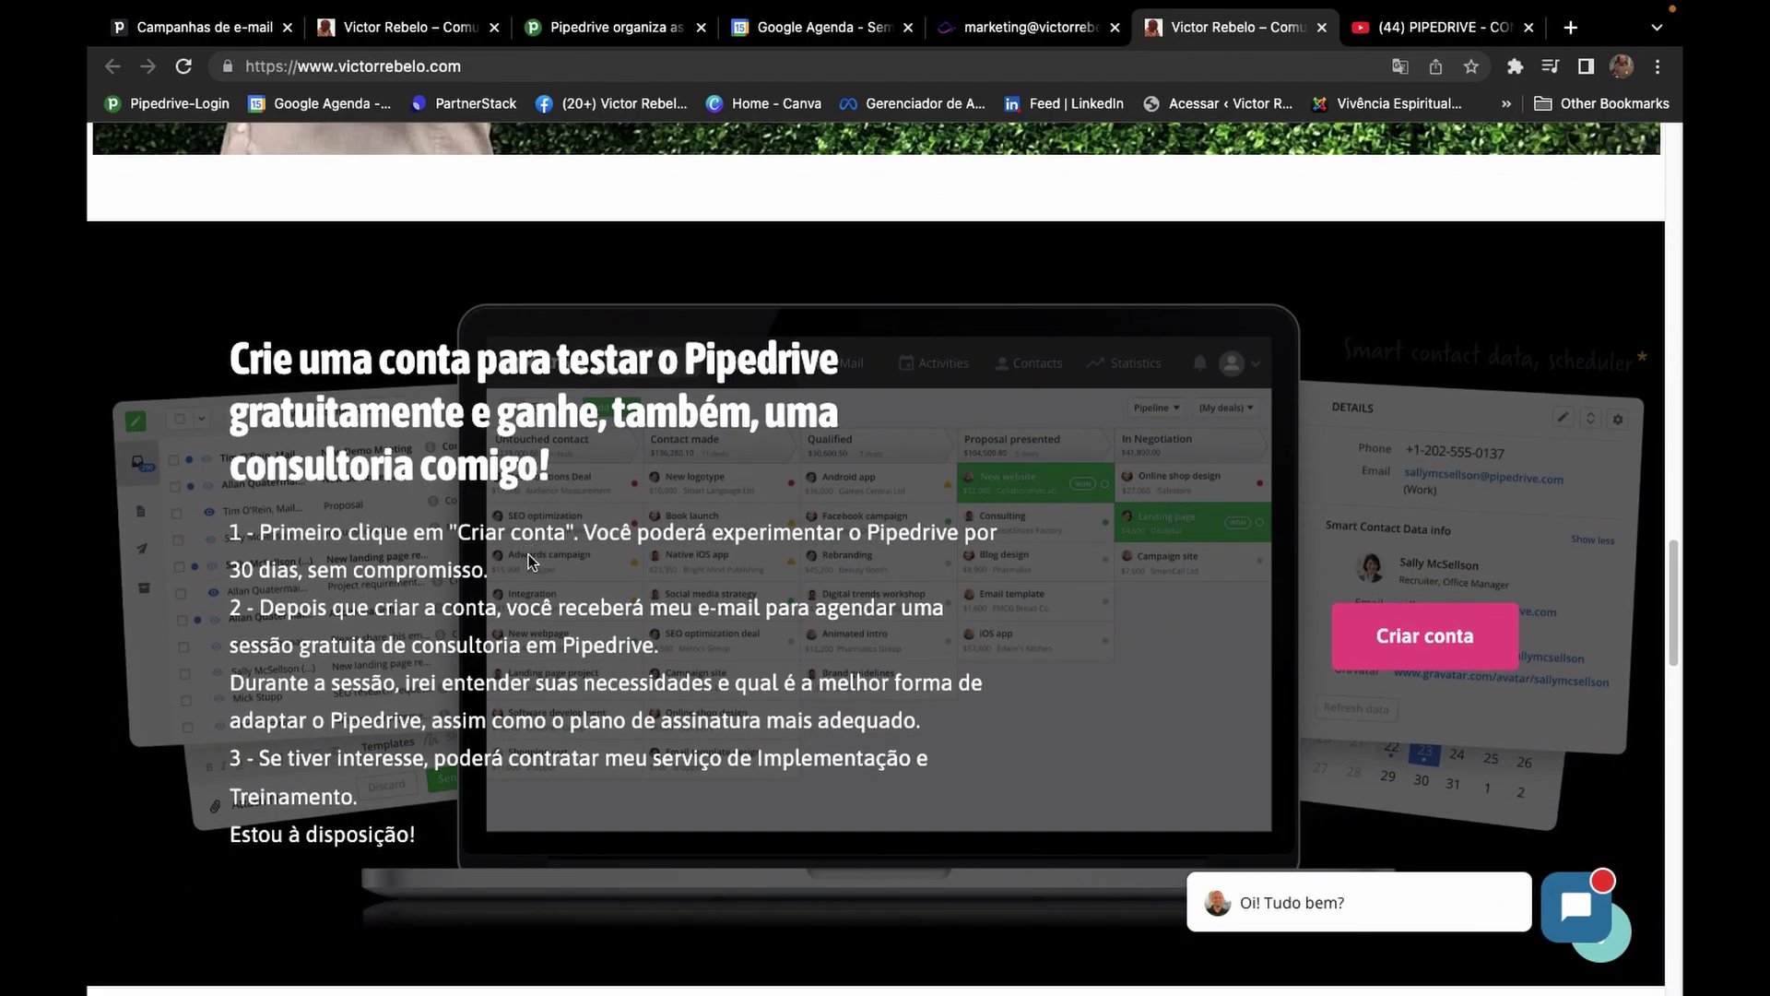
scroll(528, 555, down, 10)
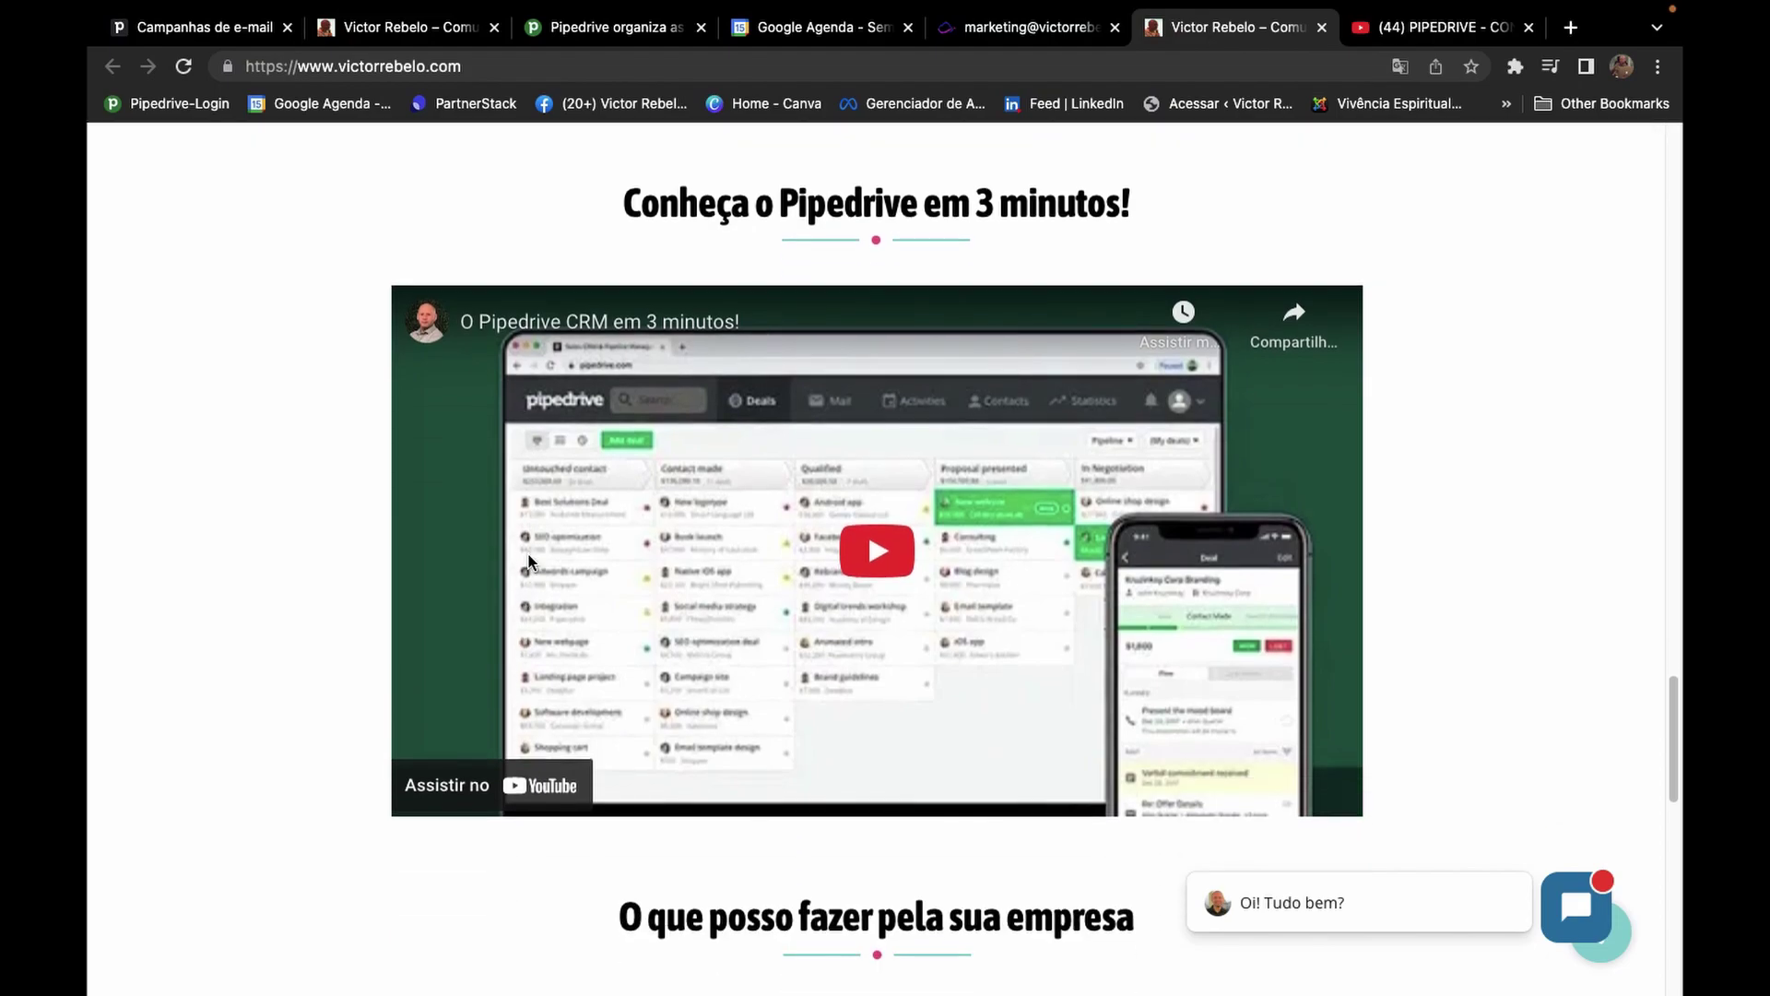
scroll(528, 558, down, 14)
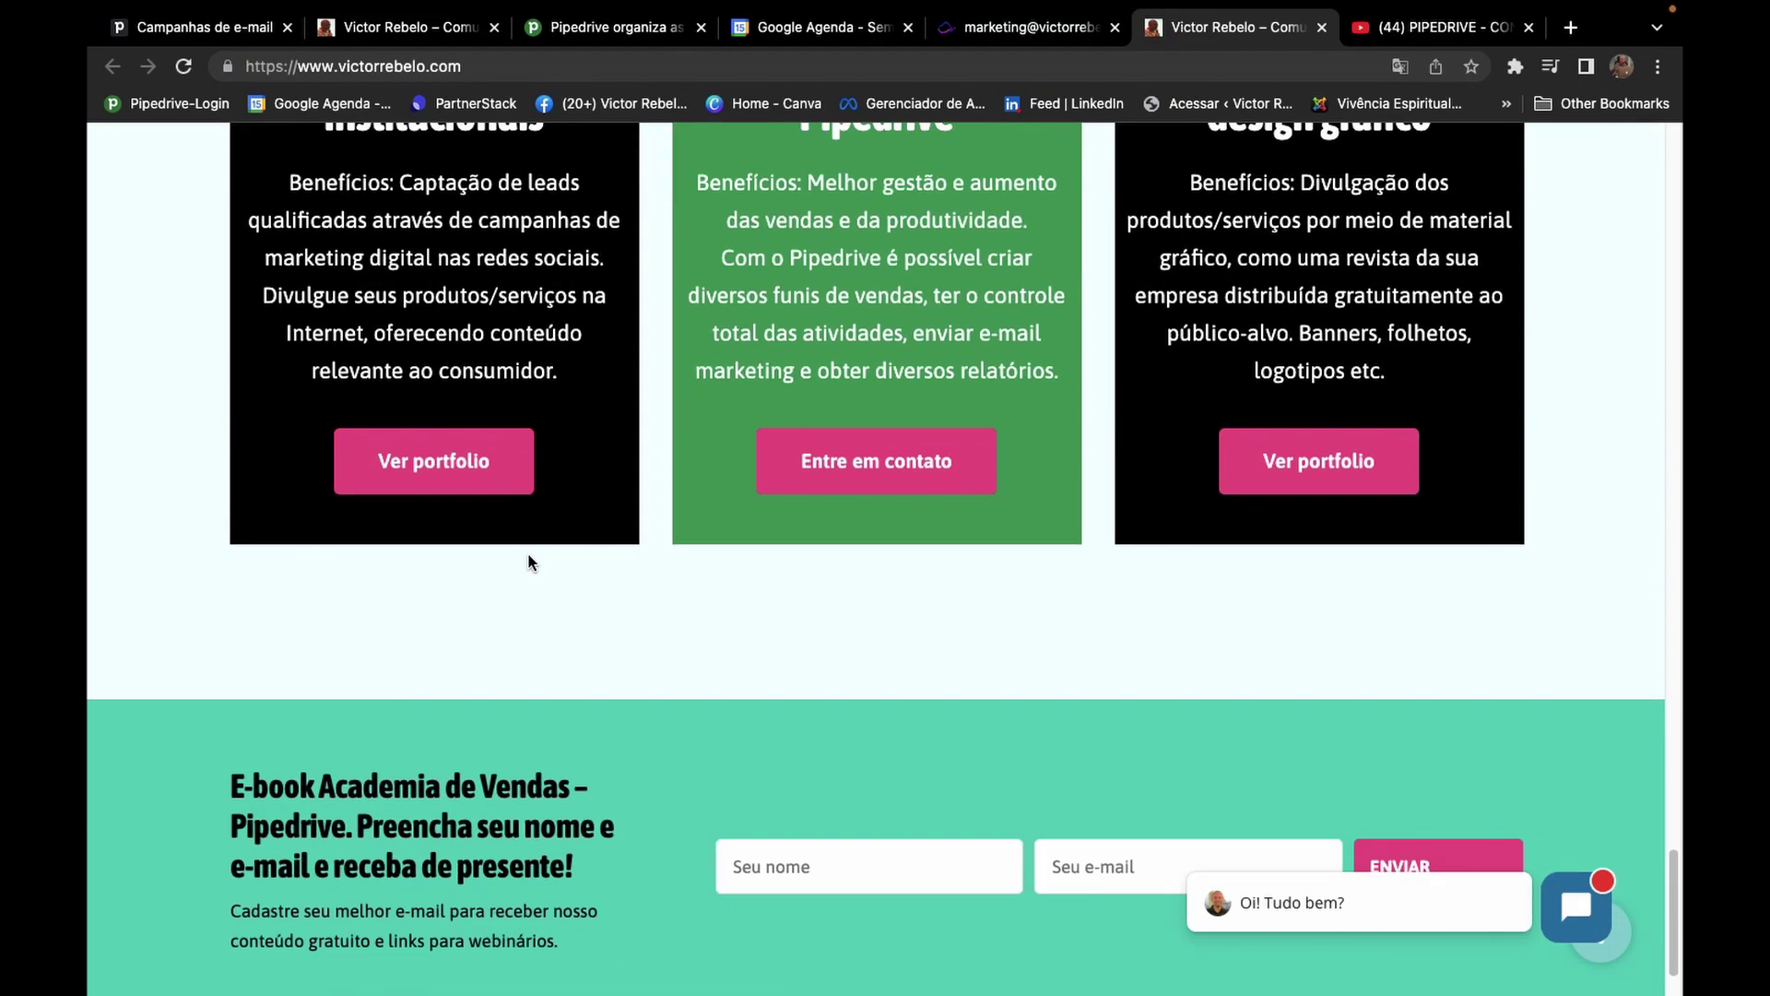
scroll(530, 560, up, 2)
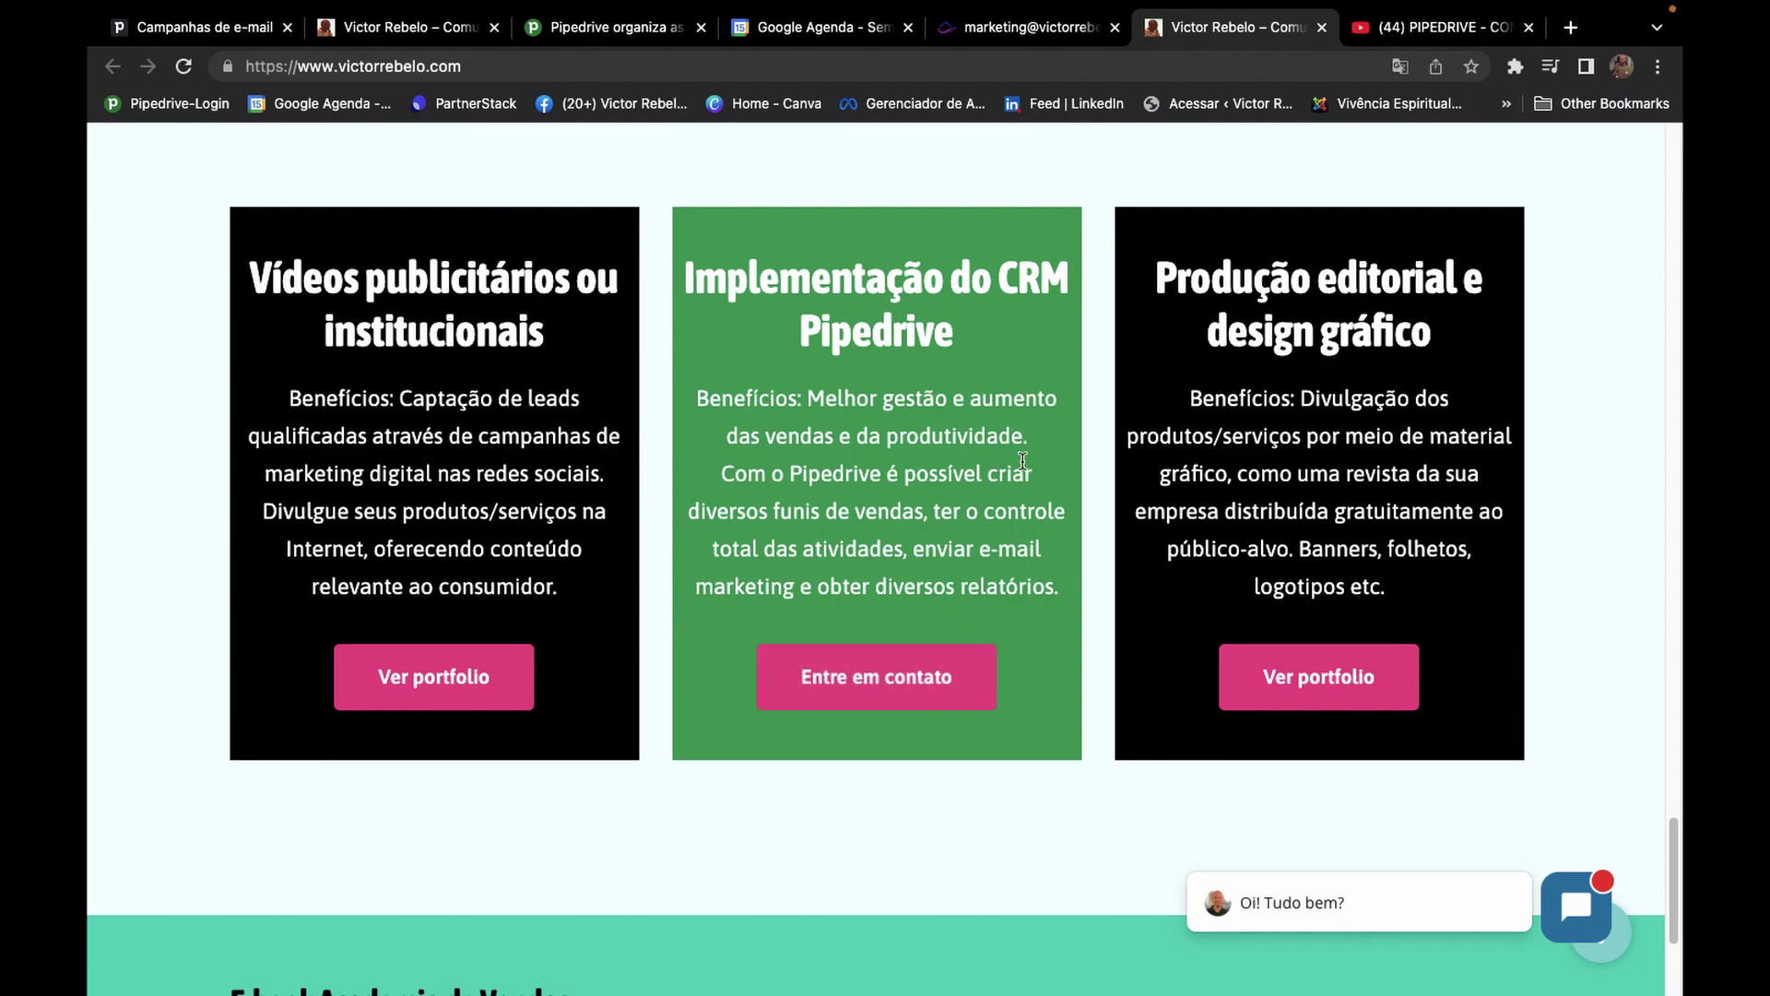
click(1576, 904)
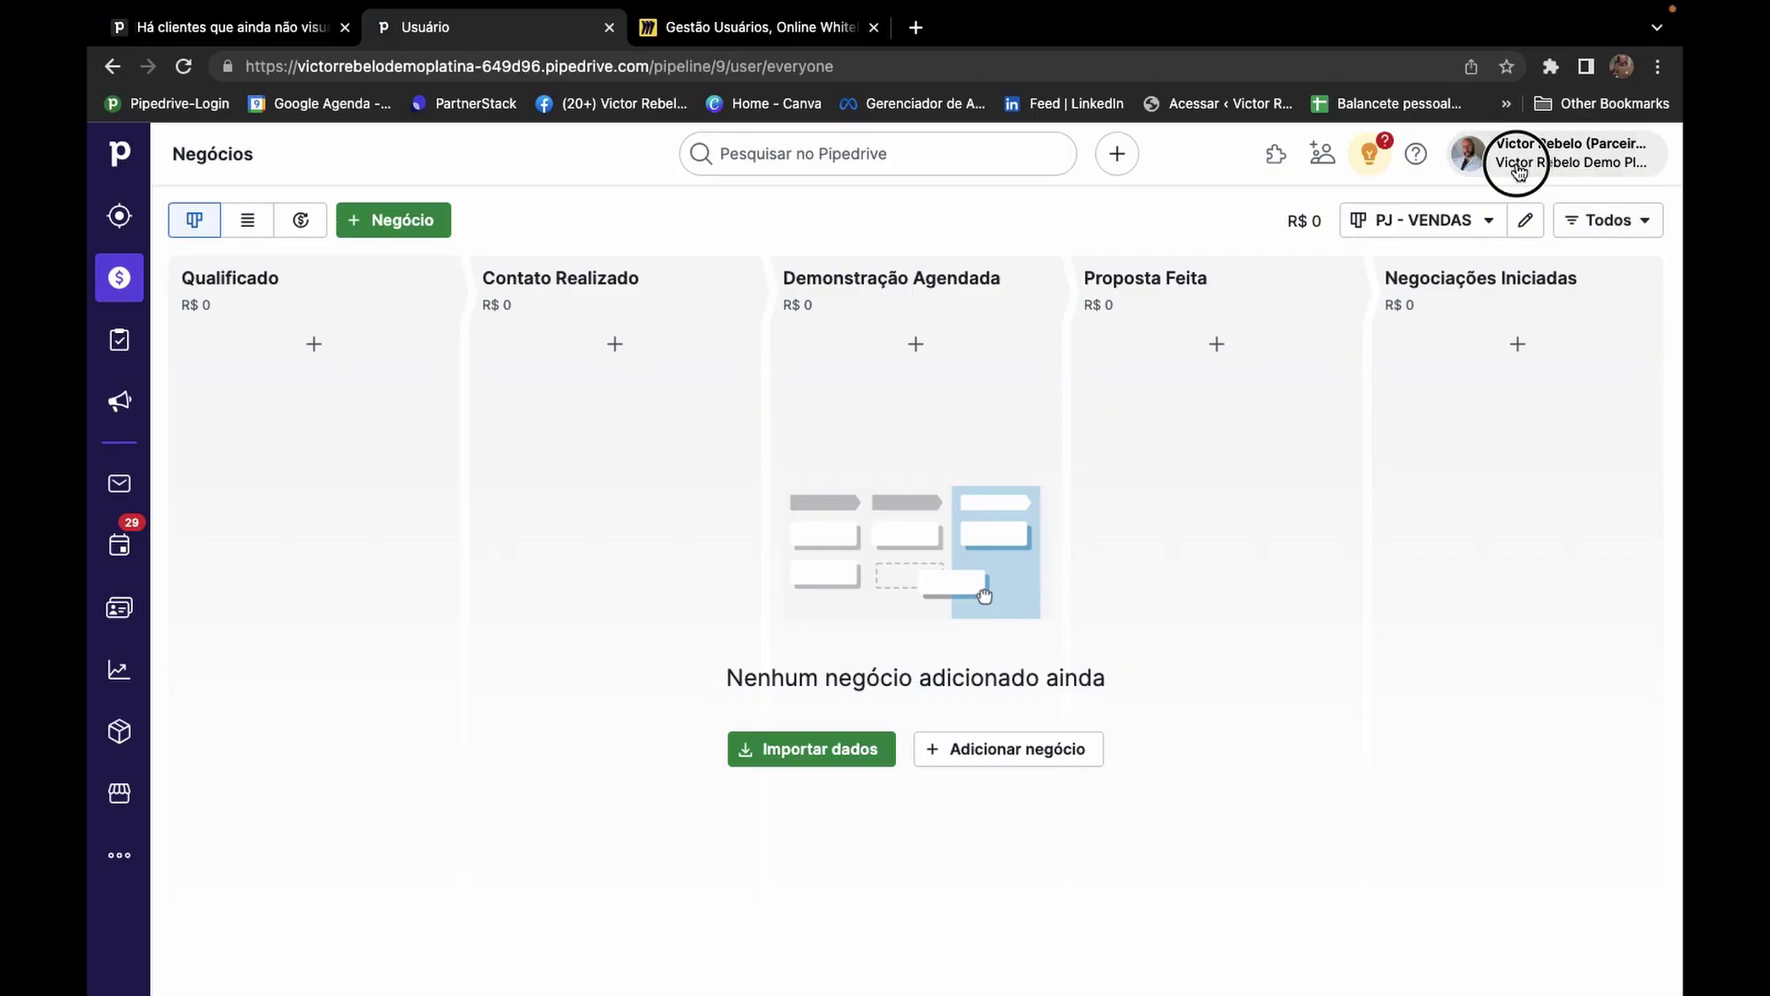
Open the company settings in the Pipedrive account and go to user management.
click(1517, 171)
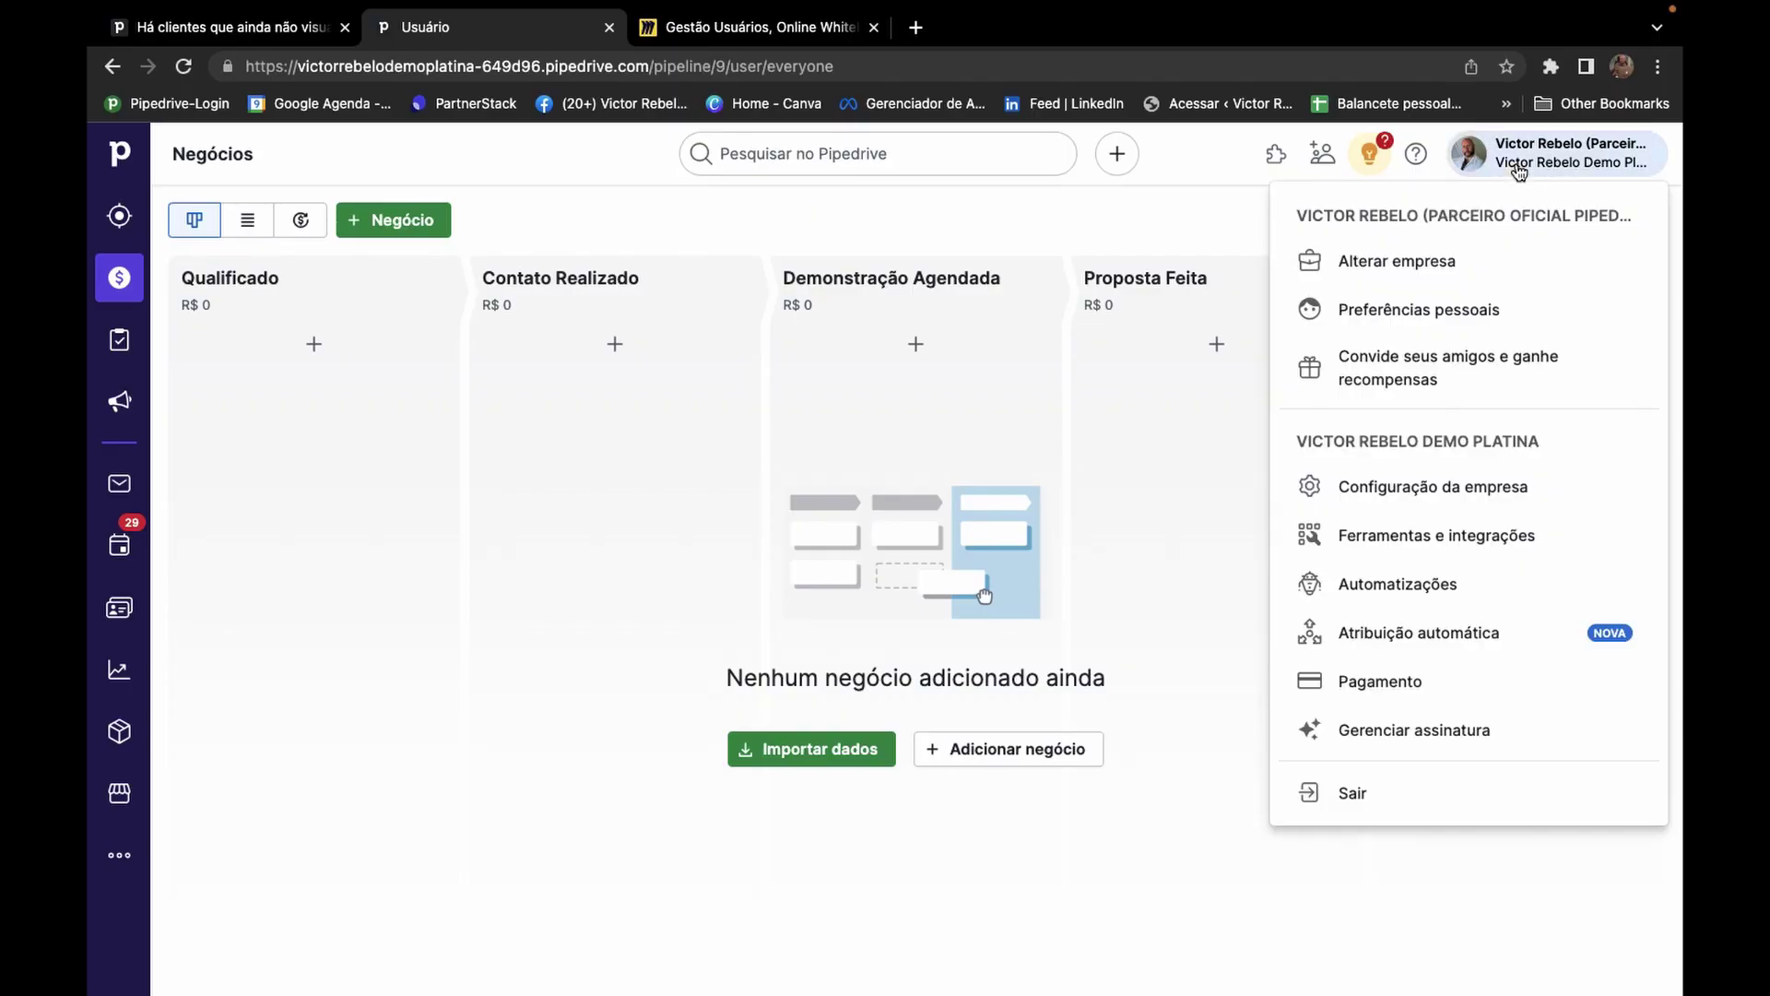
click(1346, 486)
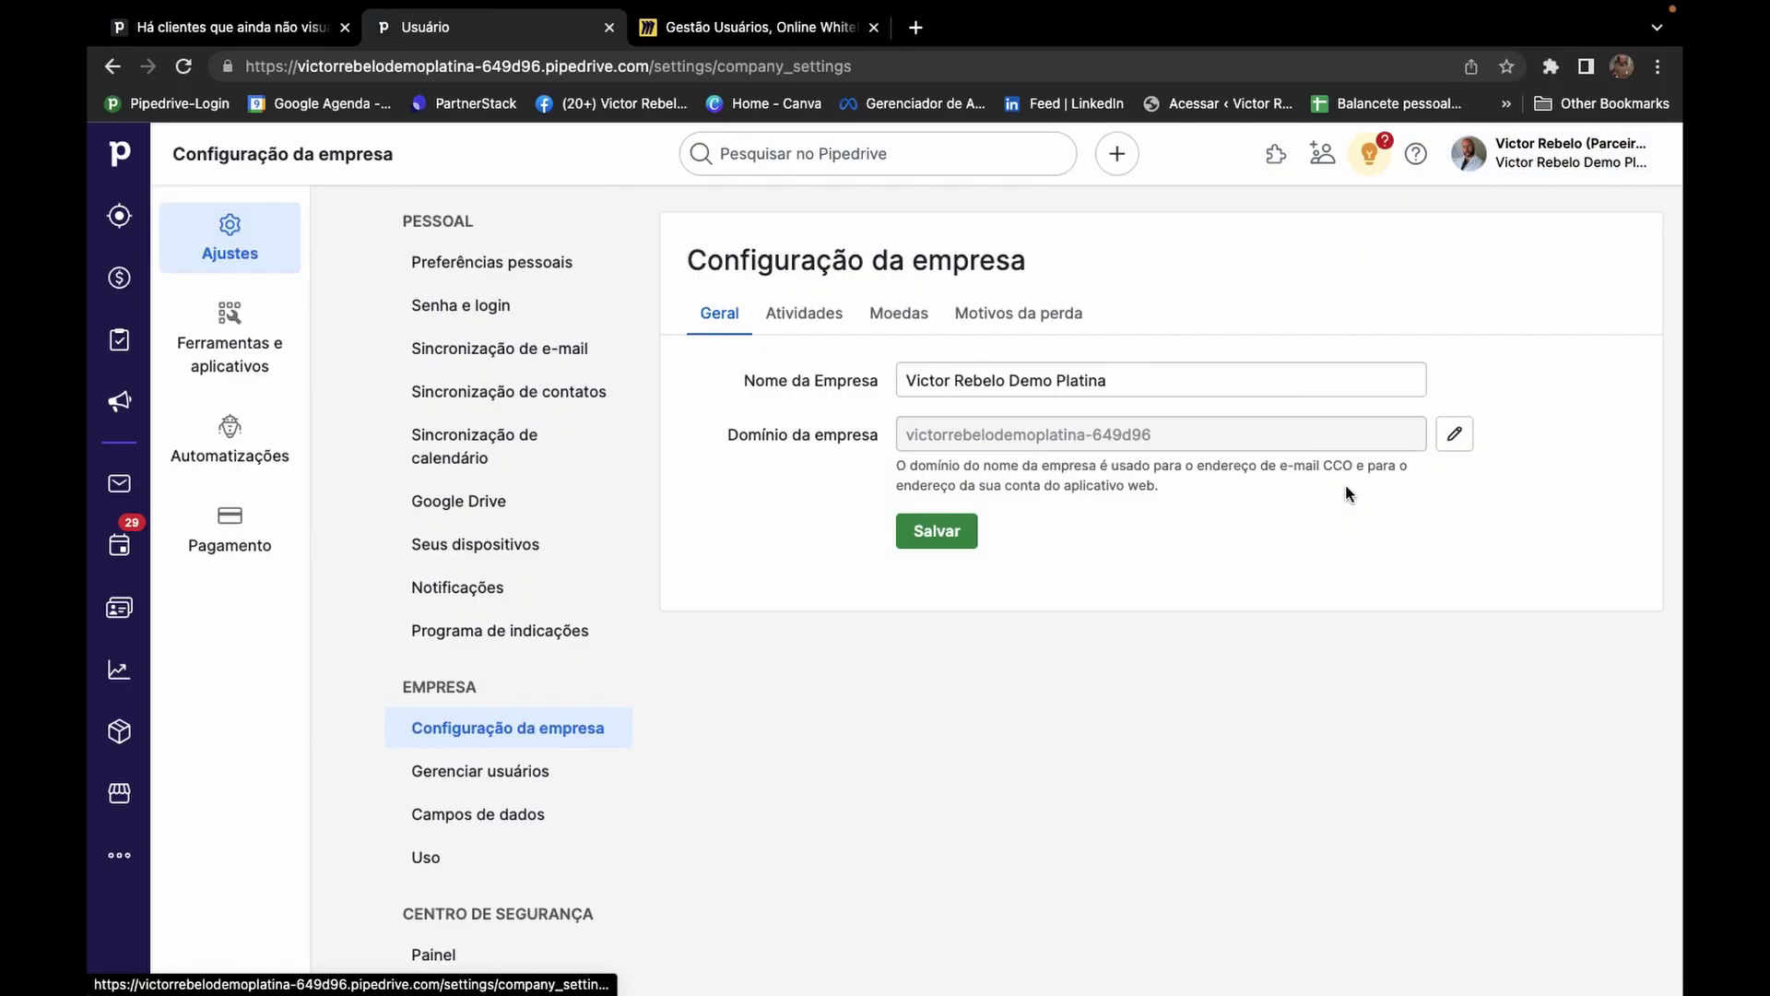
click(437, 773)
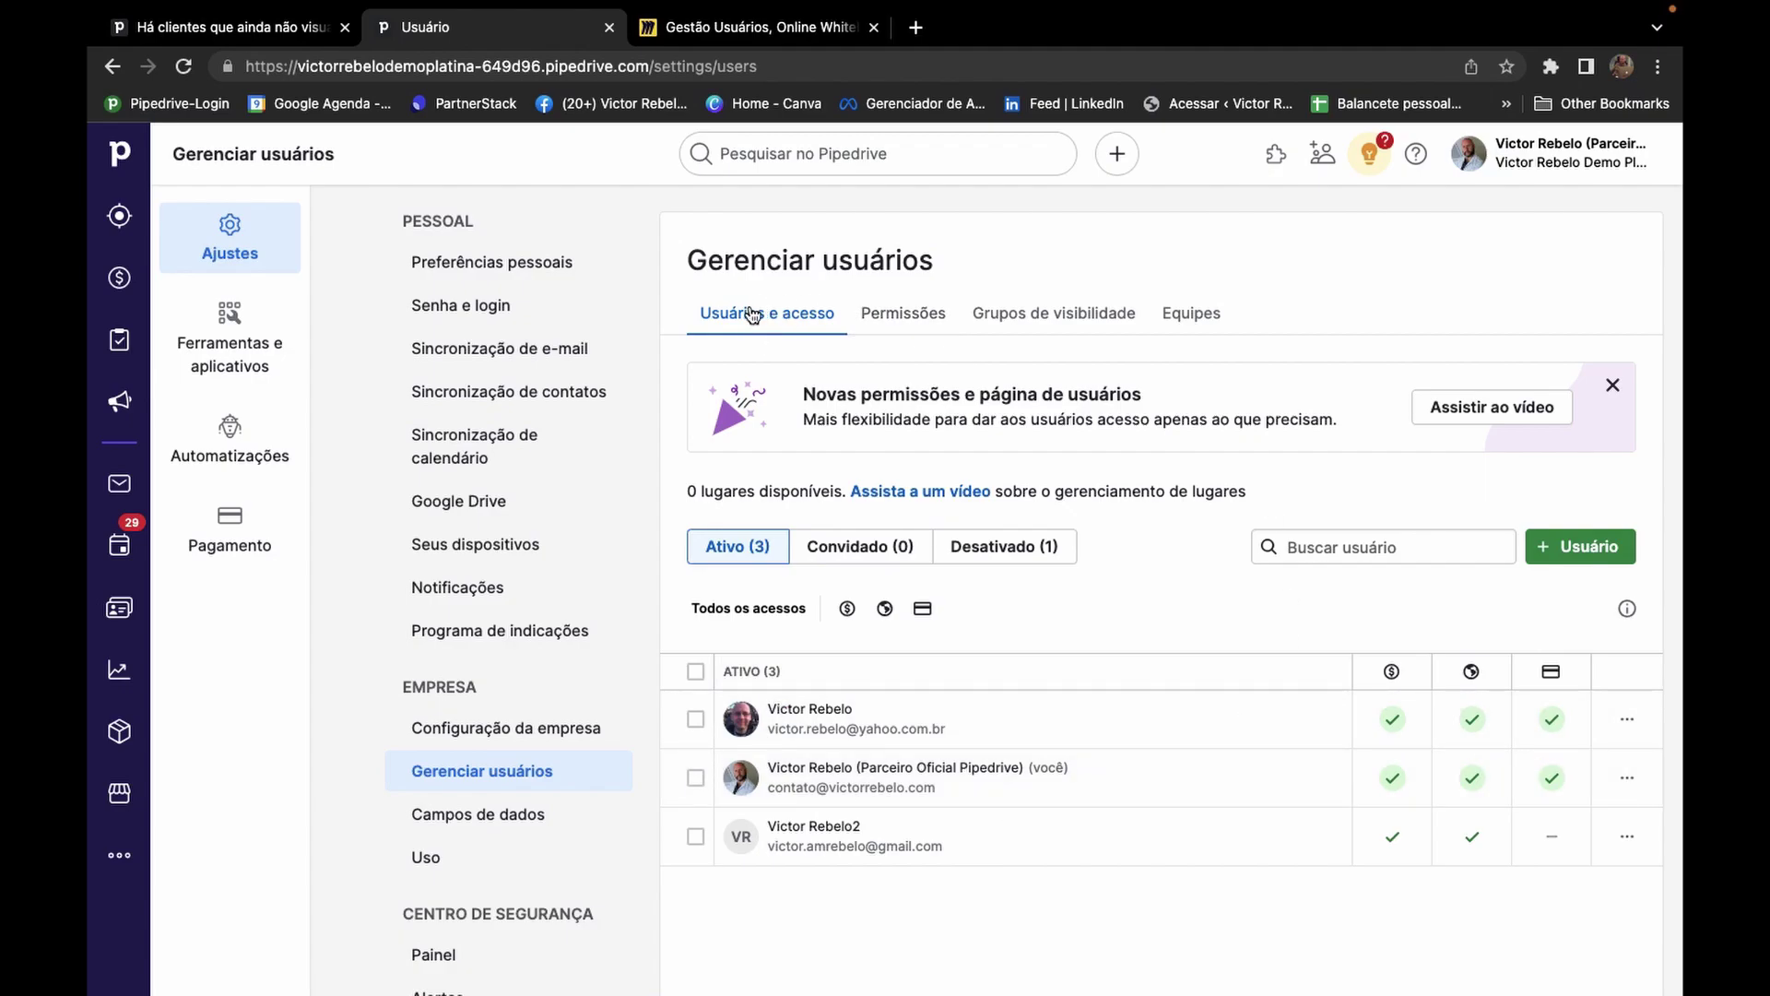
Review the Deals app permission sets, check who is assigned to Gerência, and view that set's detailed permissions before closing it.
click(907, 316)
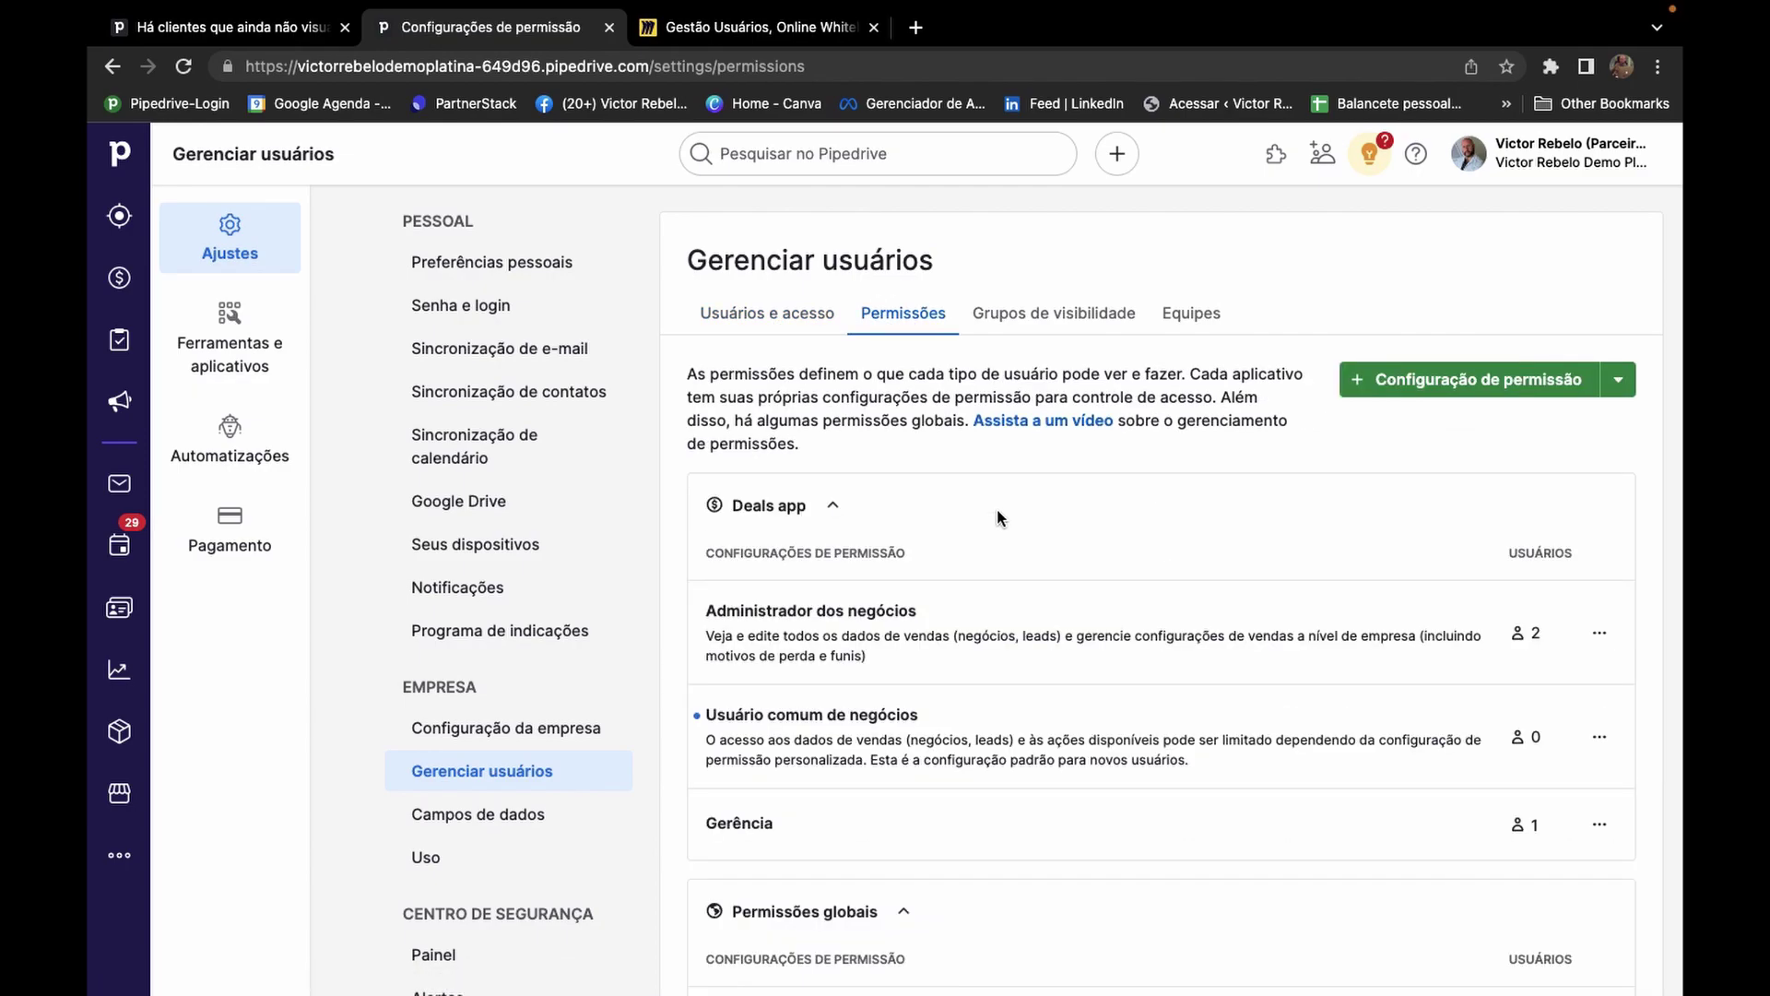
scroll(1002, 516, down, 2)
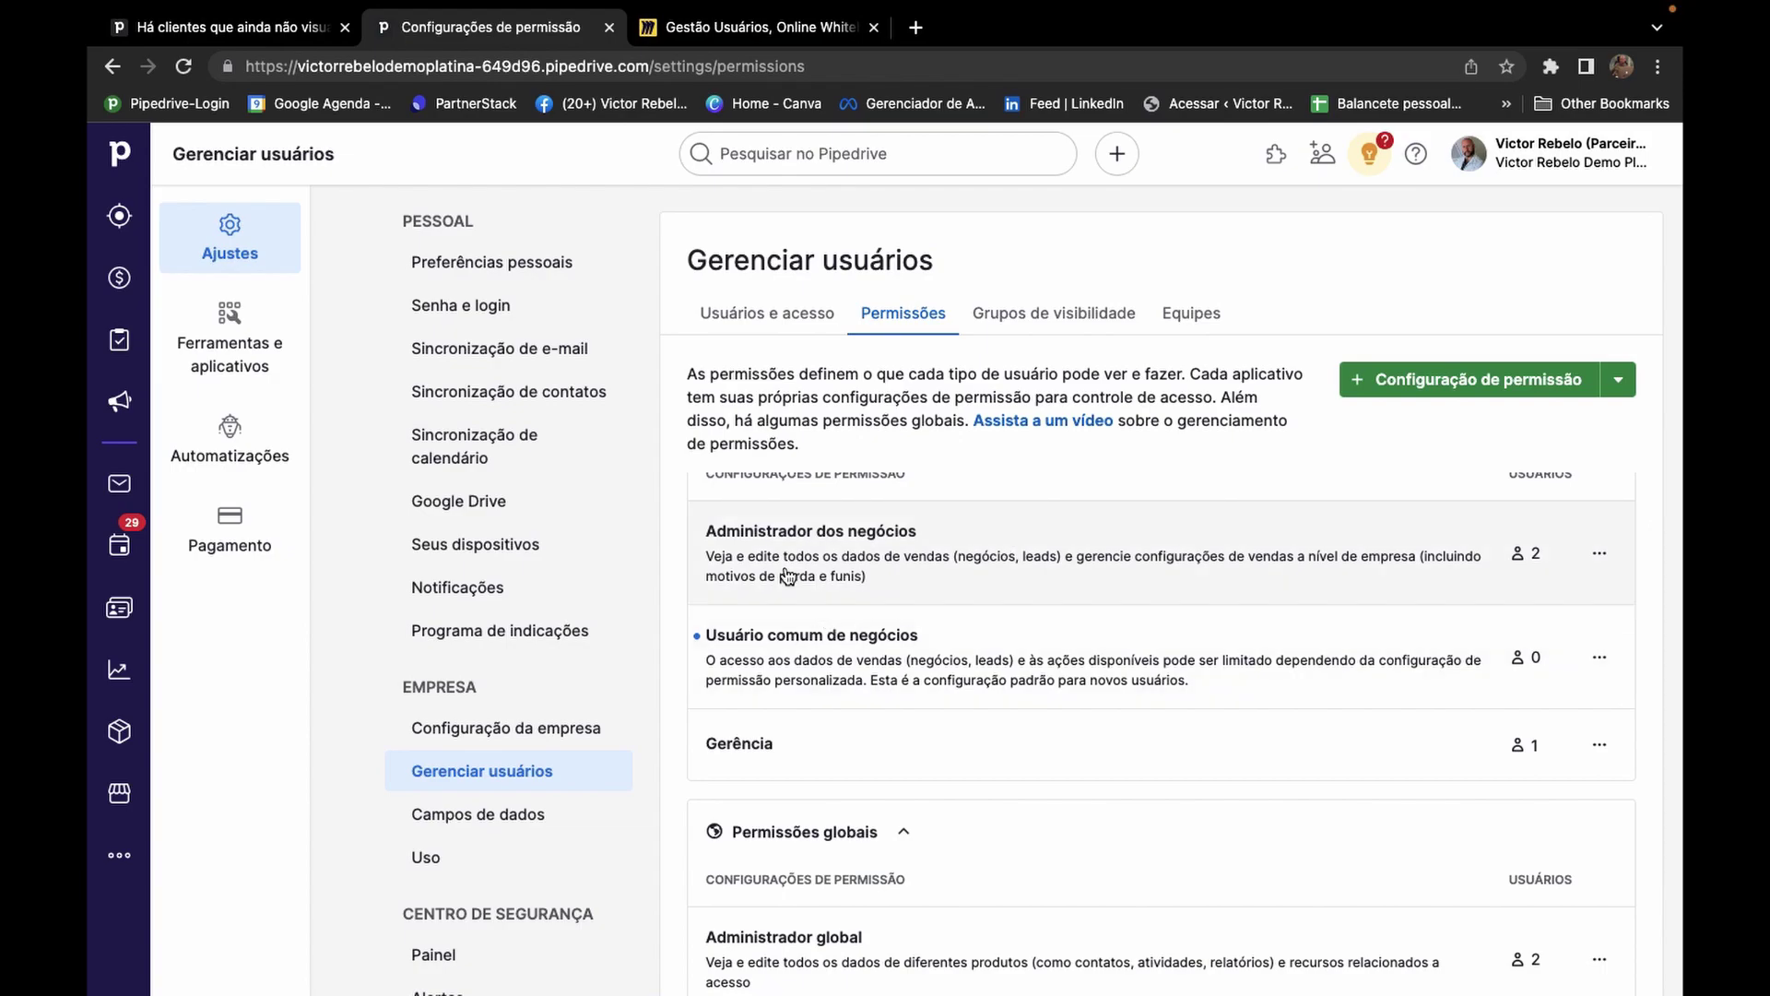
scroll(866, 640, up, 2)
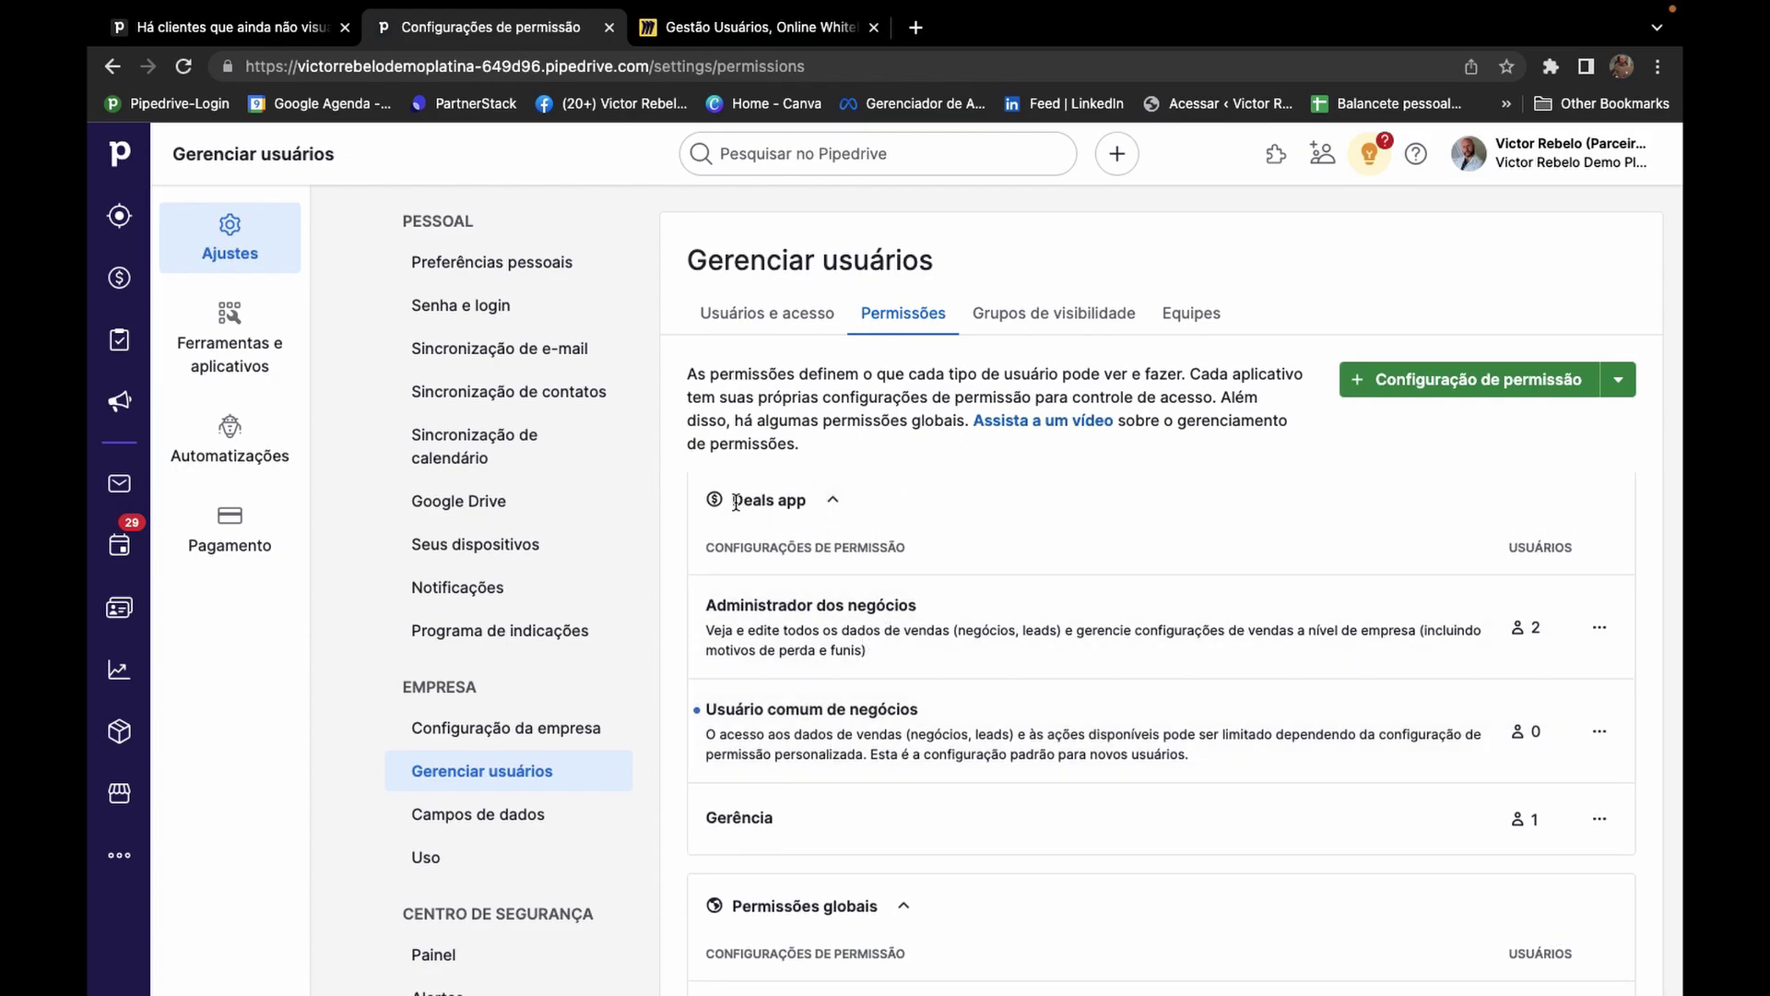
scroll(888, 593, down, 1)
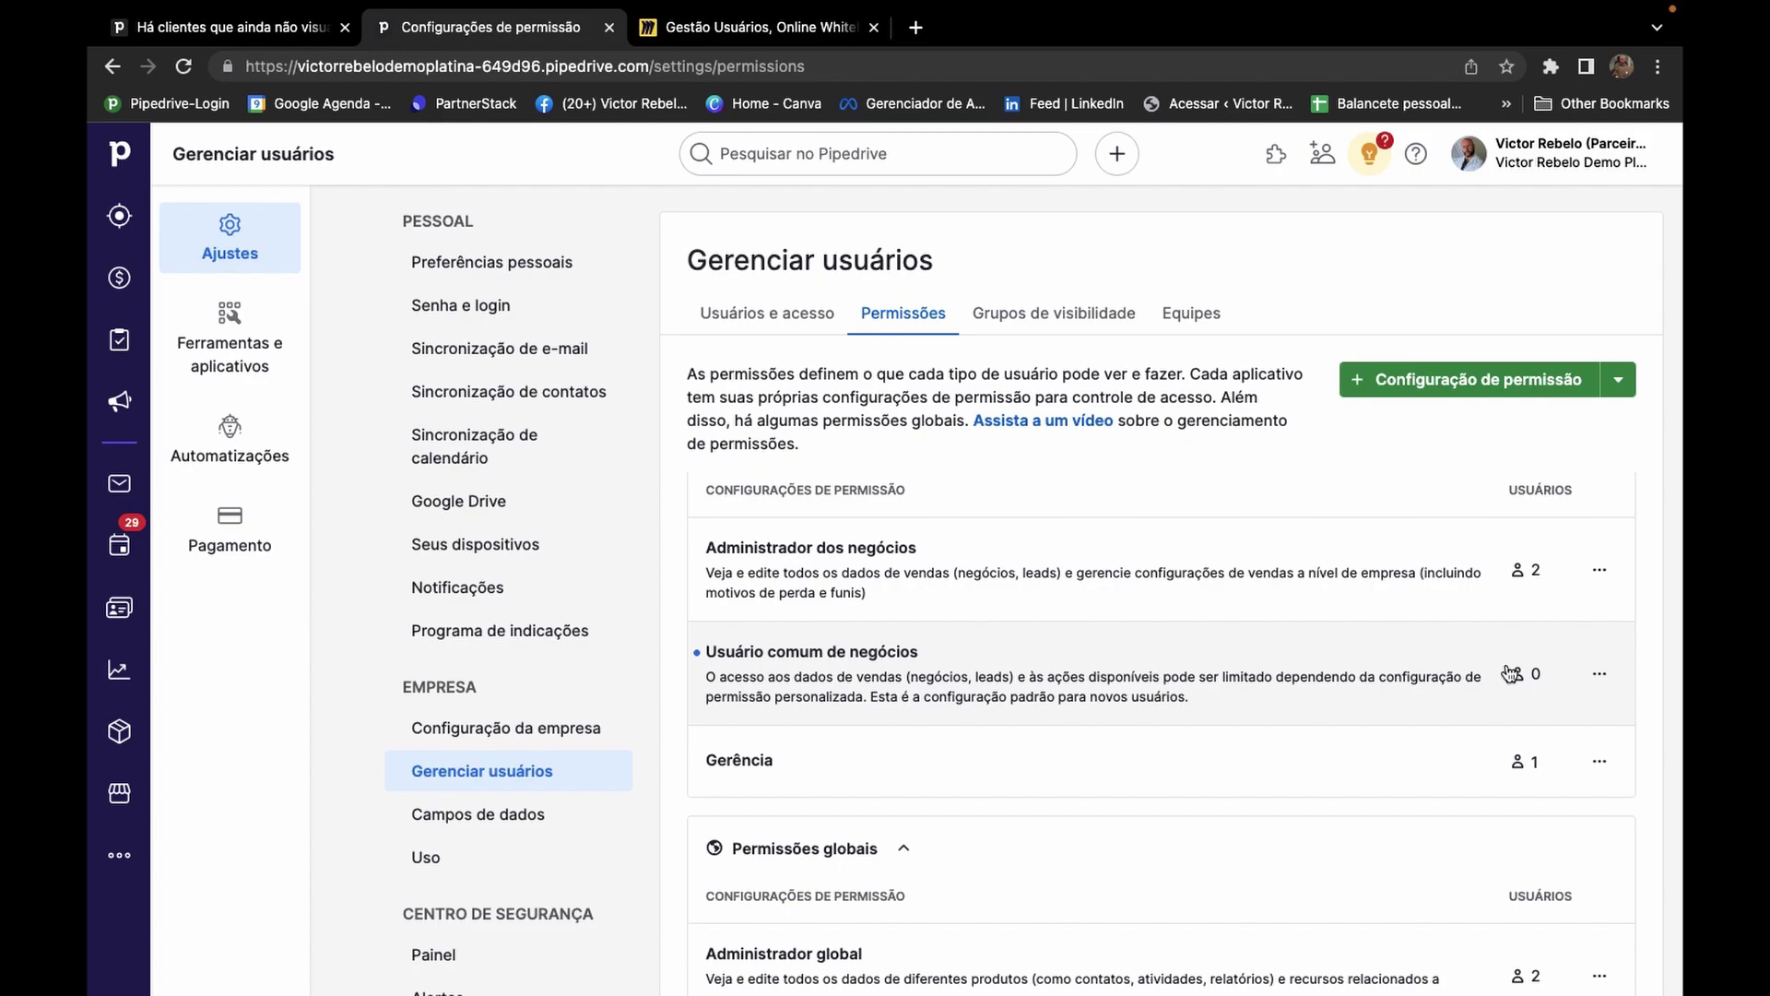
scroll(1508, 675, down, 1)
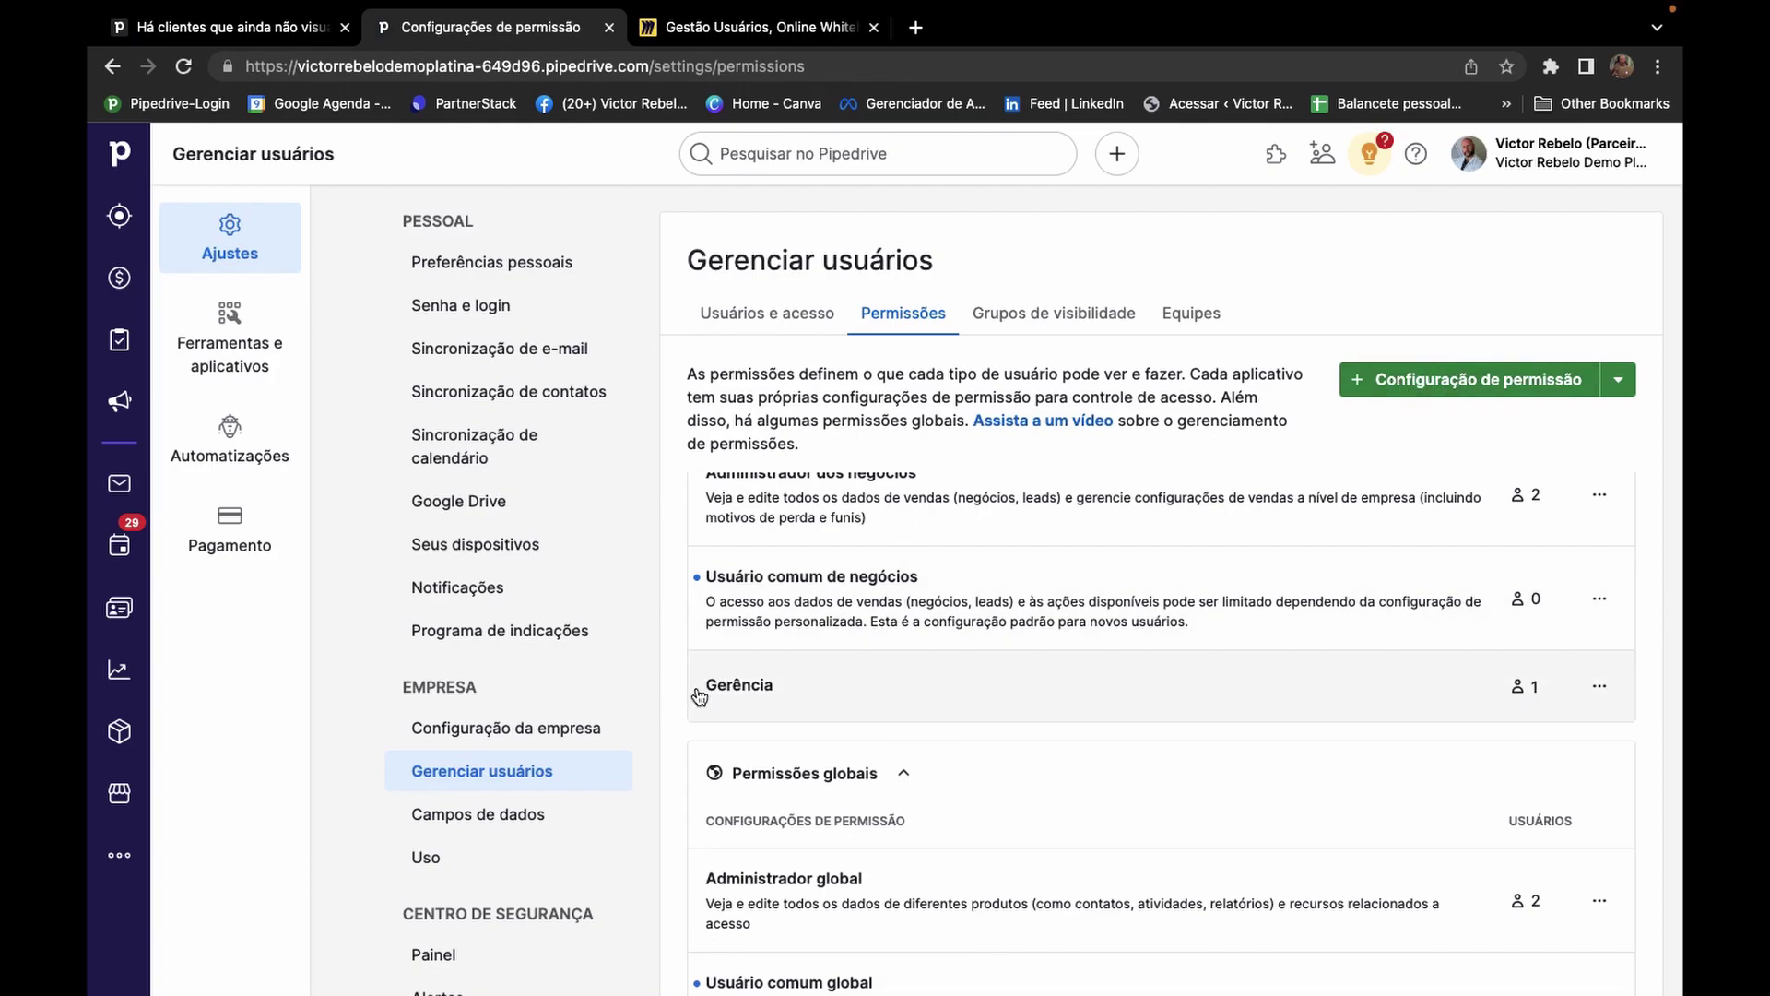
mouse_move(1530, 688)
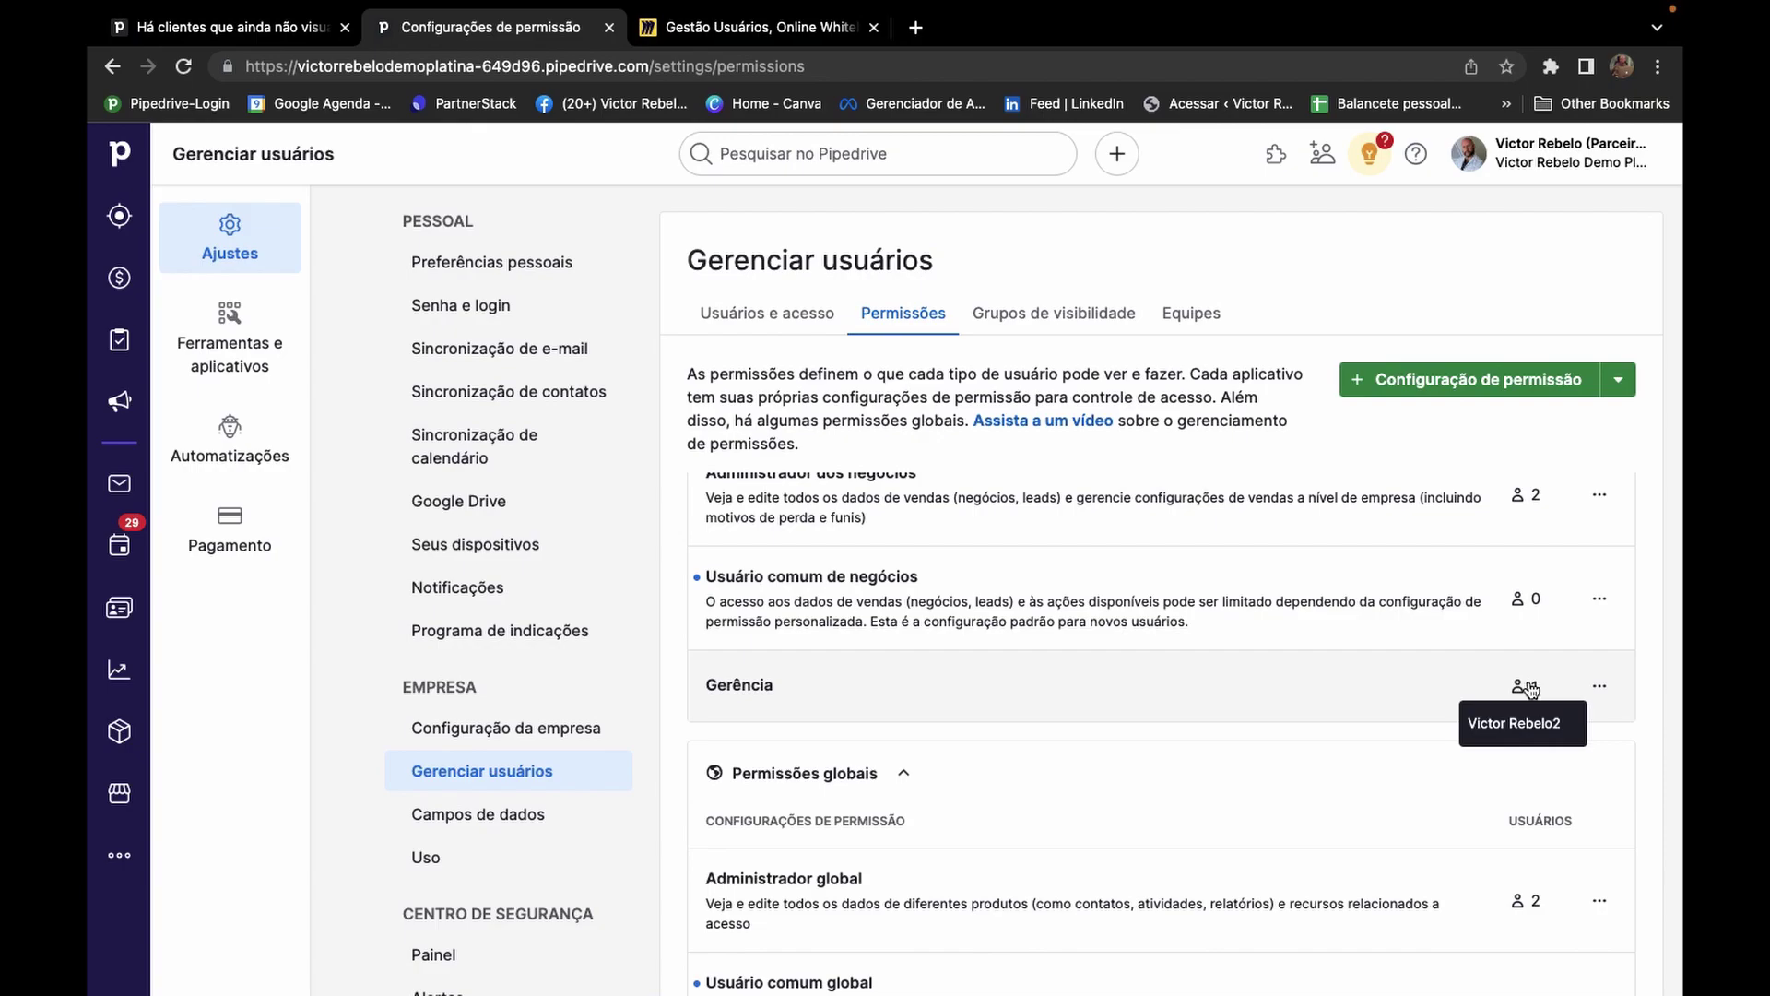
click(1016, 700)
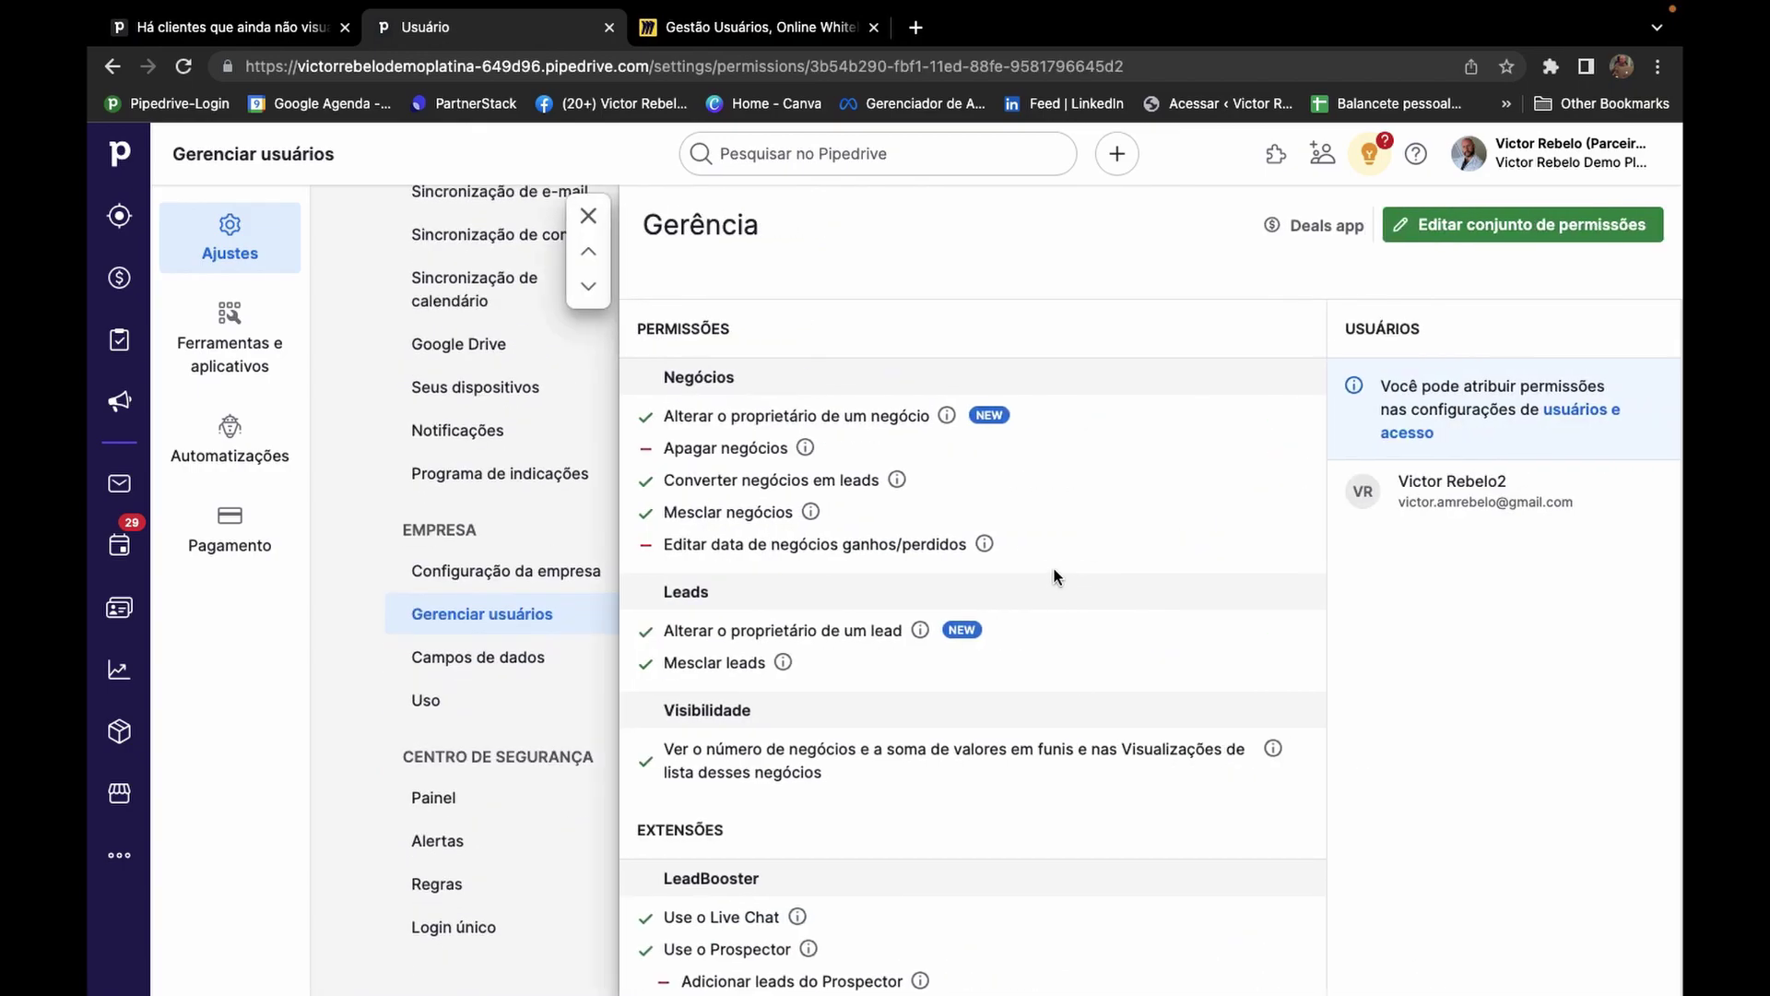
key(Escape)
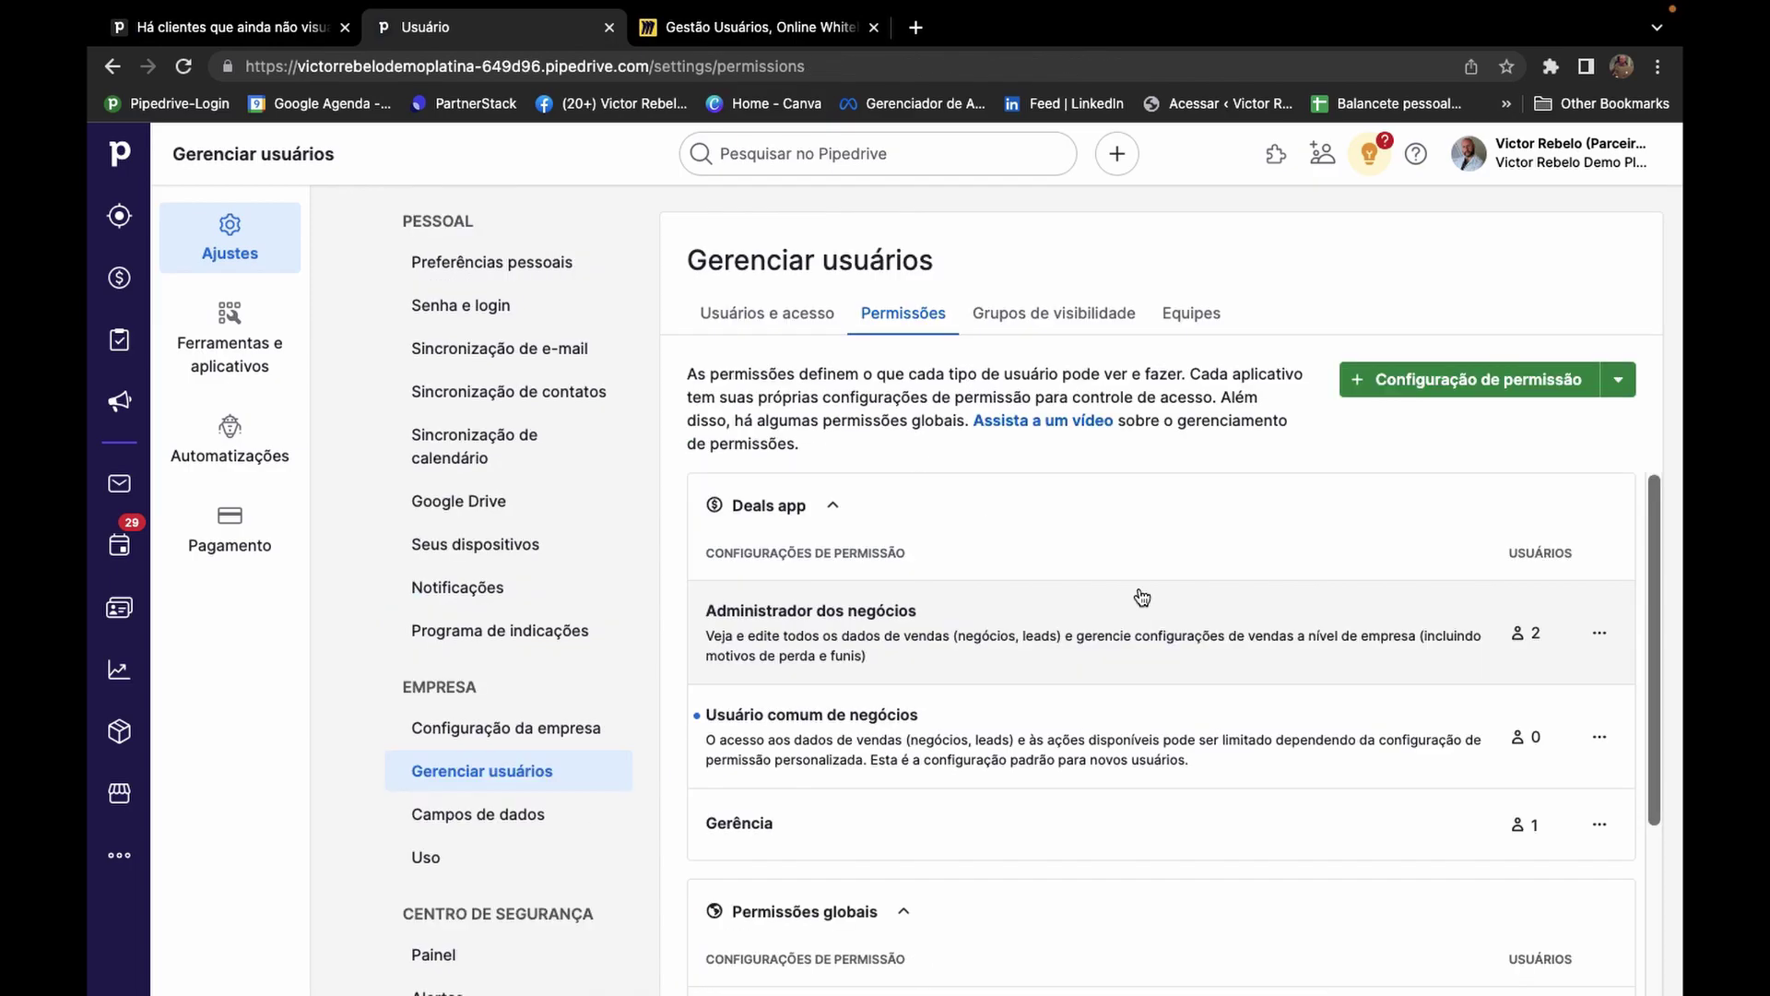
Open the visibility groups and examine the default group's users, visible pipelines and default visibility.
click(1071, 314)
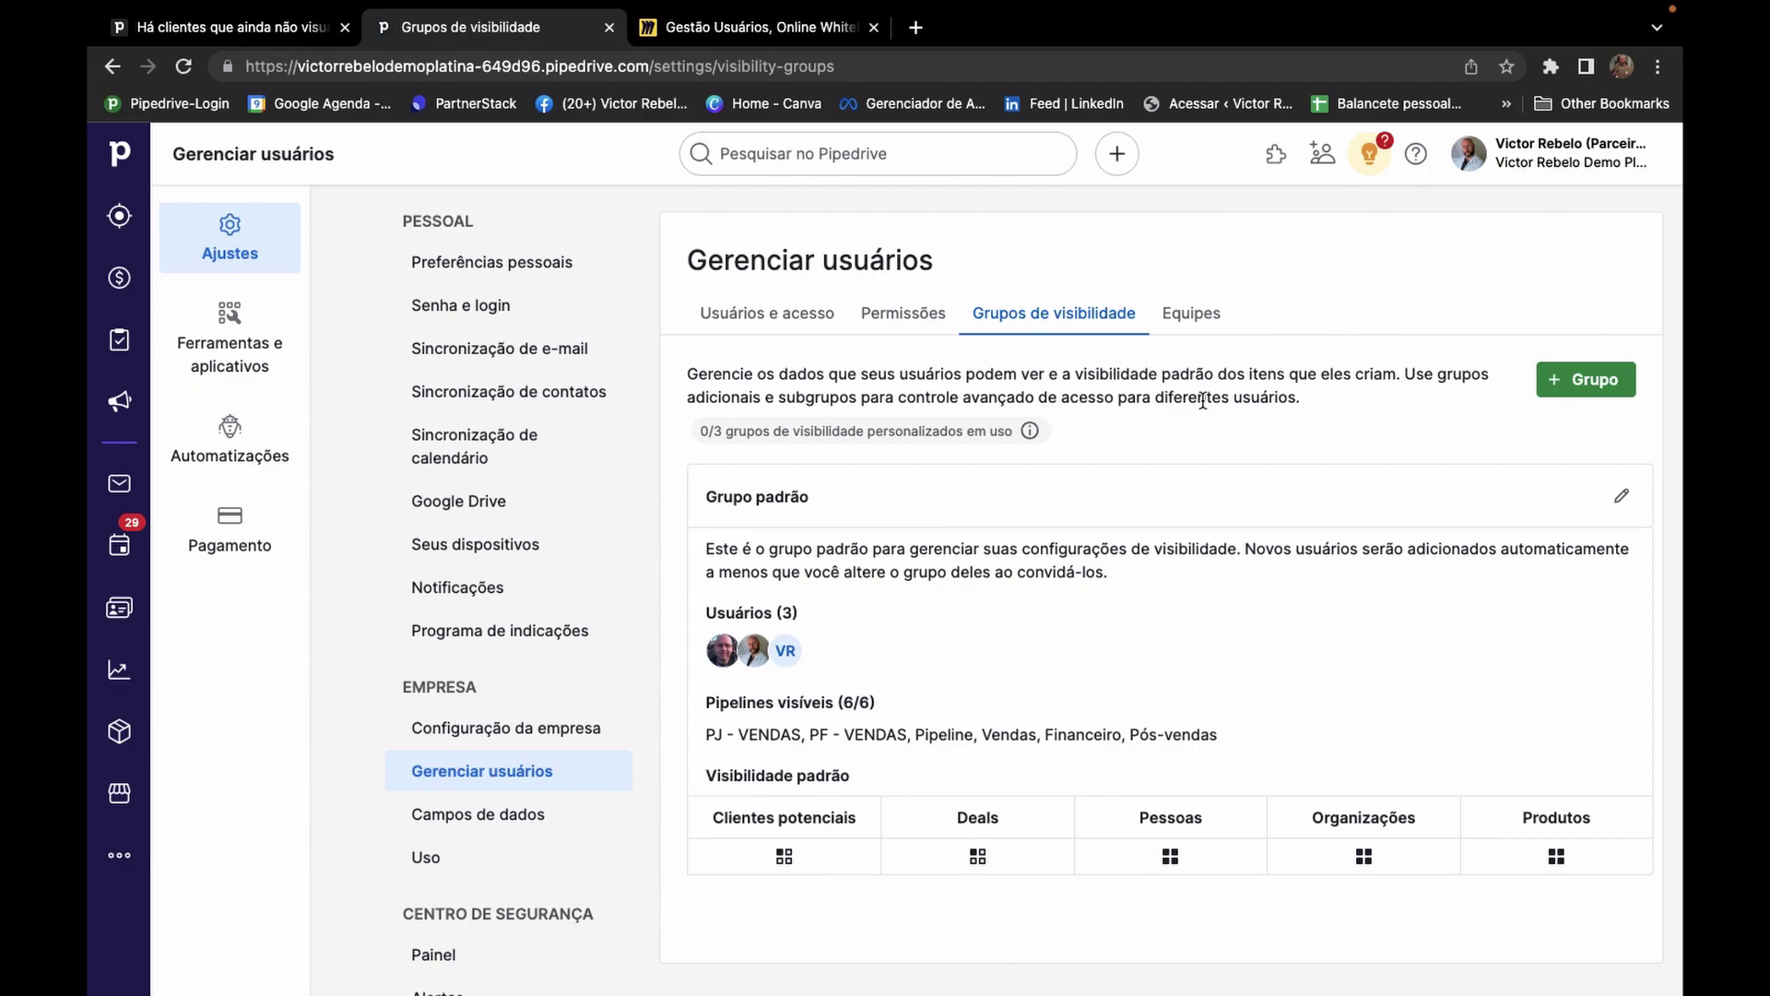
scroll(1198, 479, down, 2)
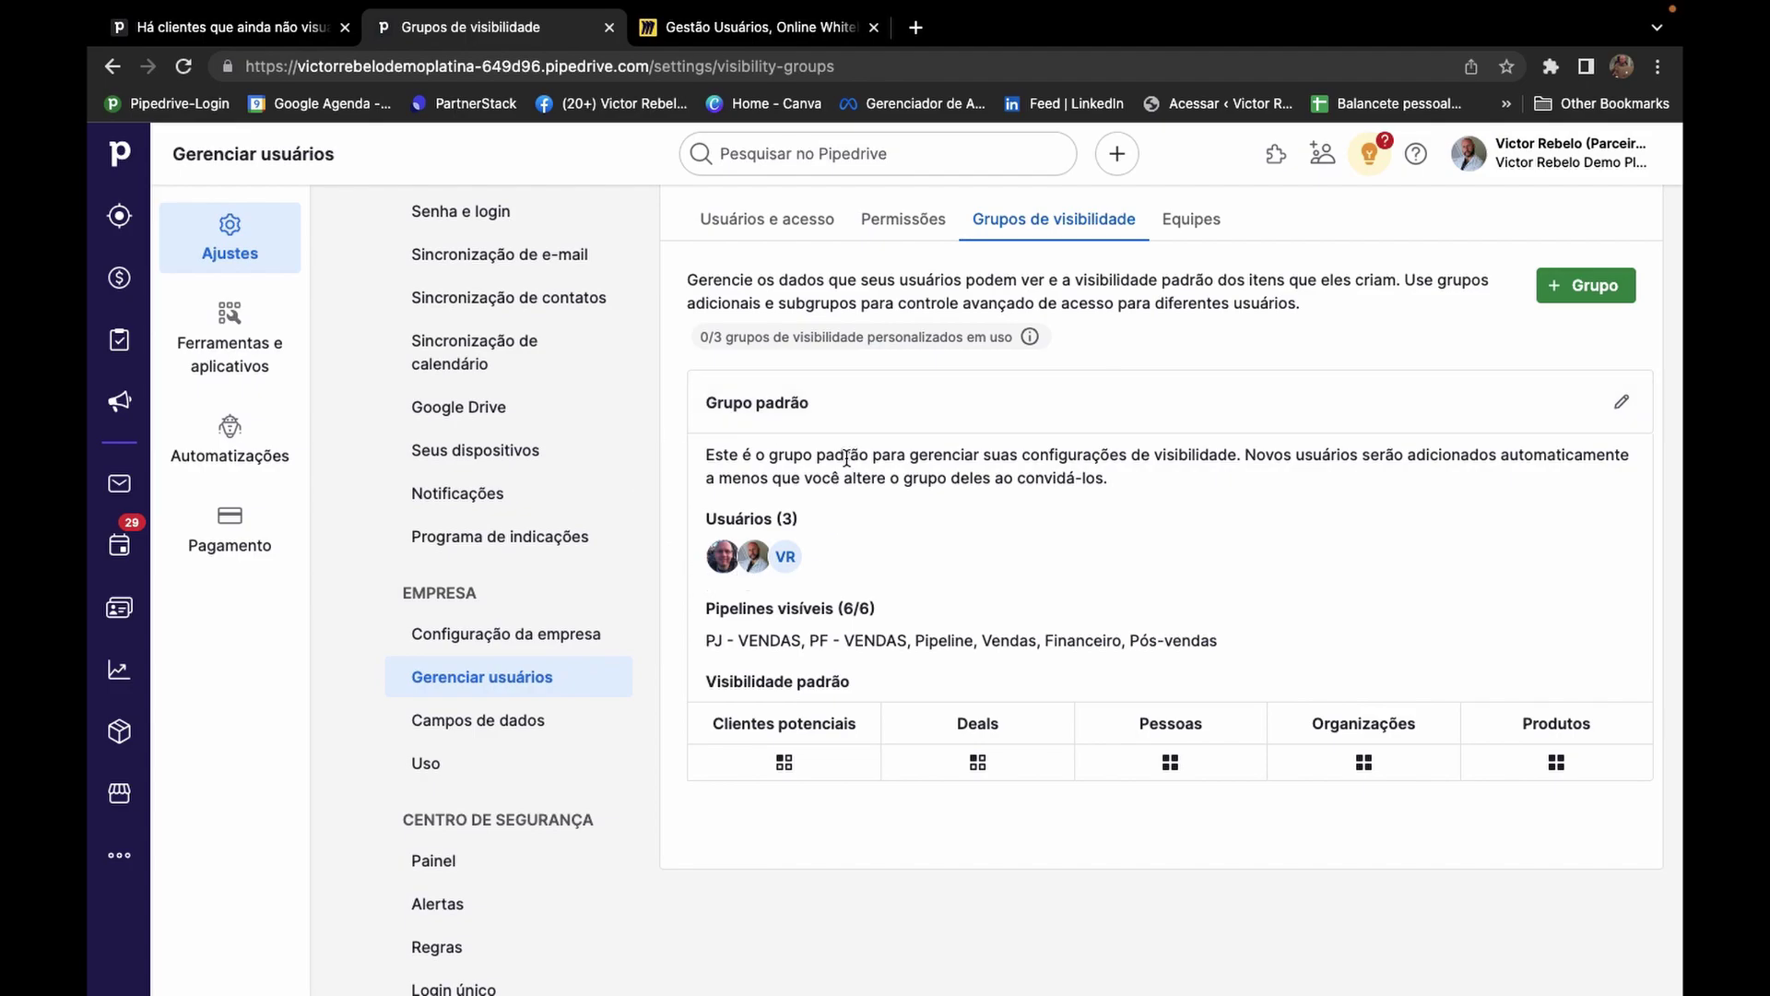
mouse_move(777, 566)
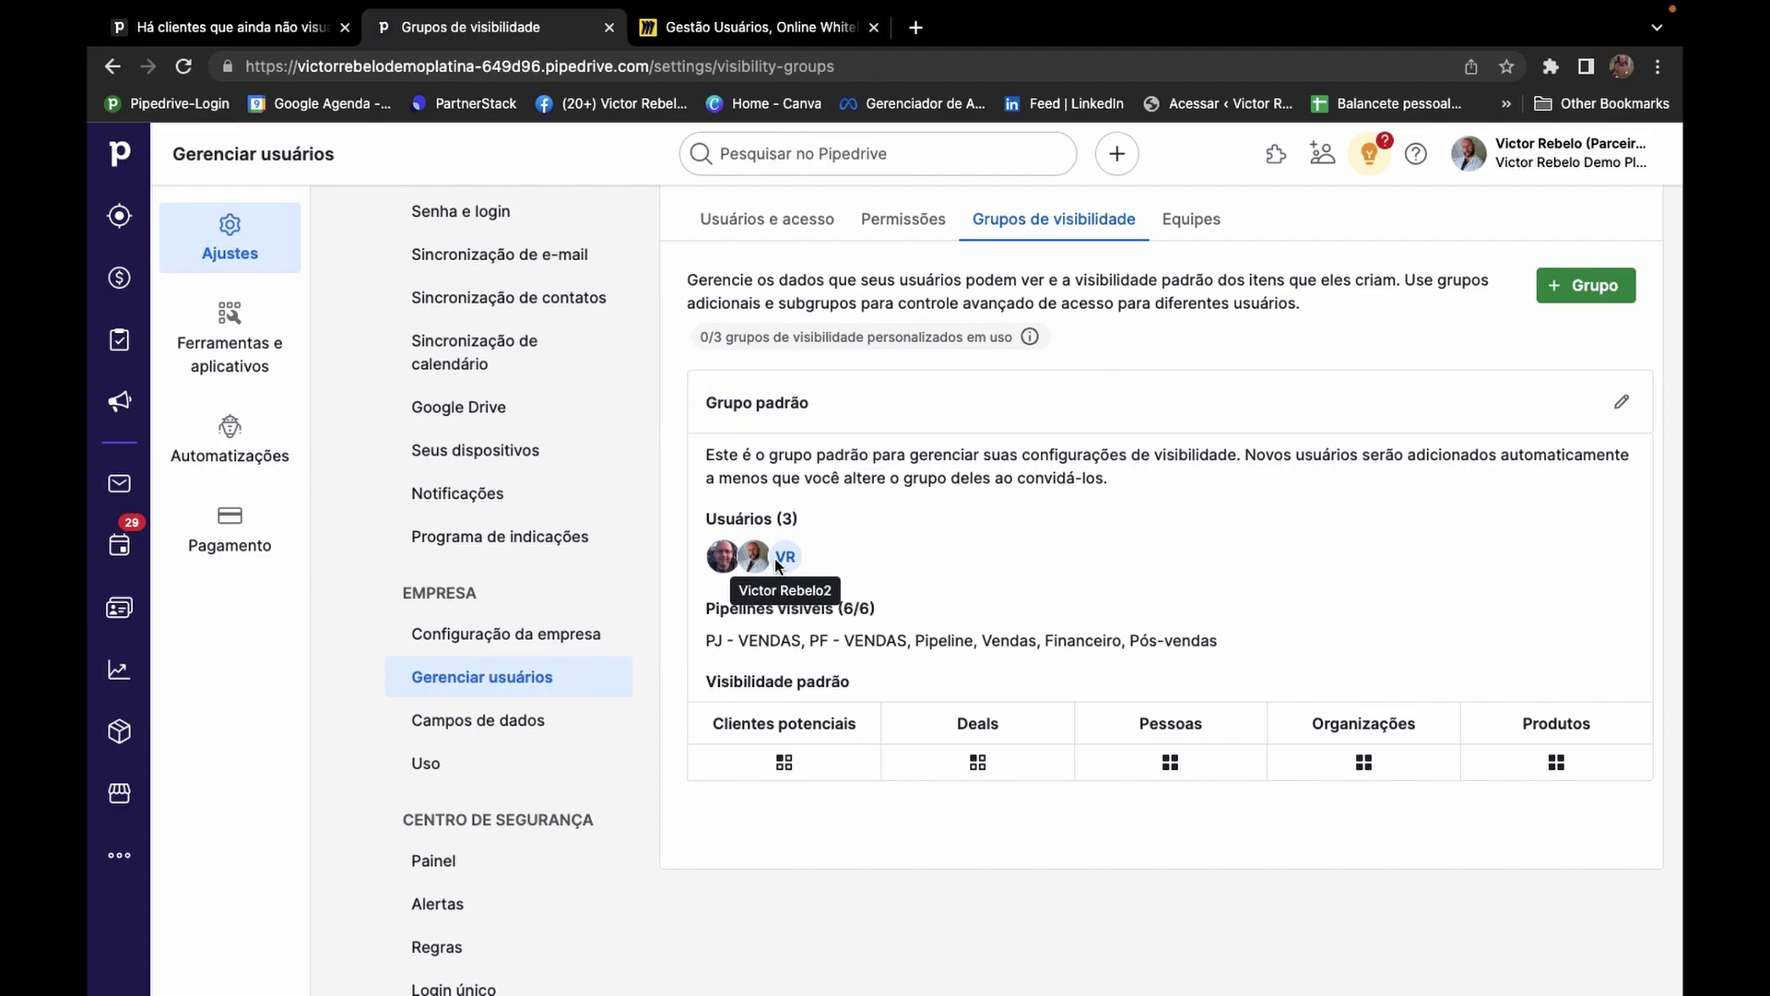
scroll(777, 566, down, 1)
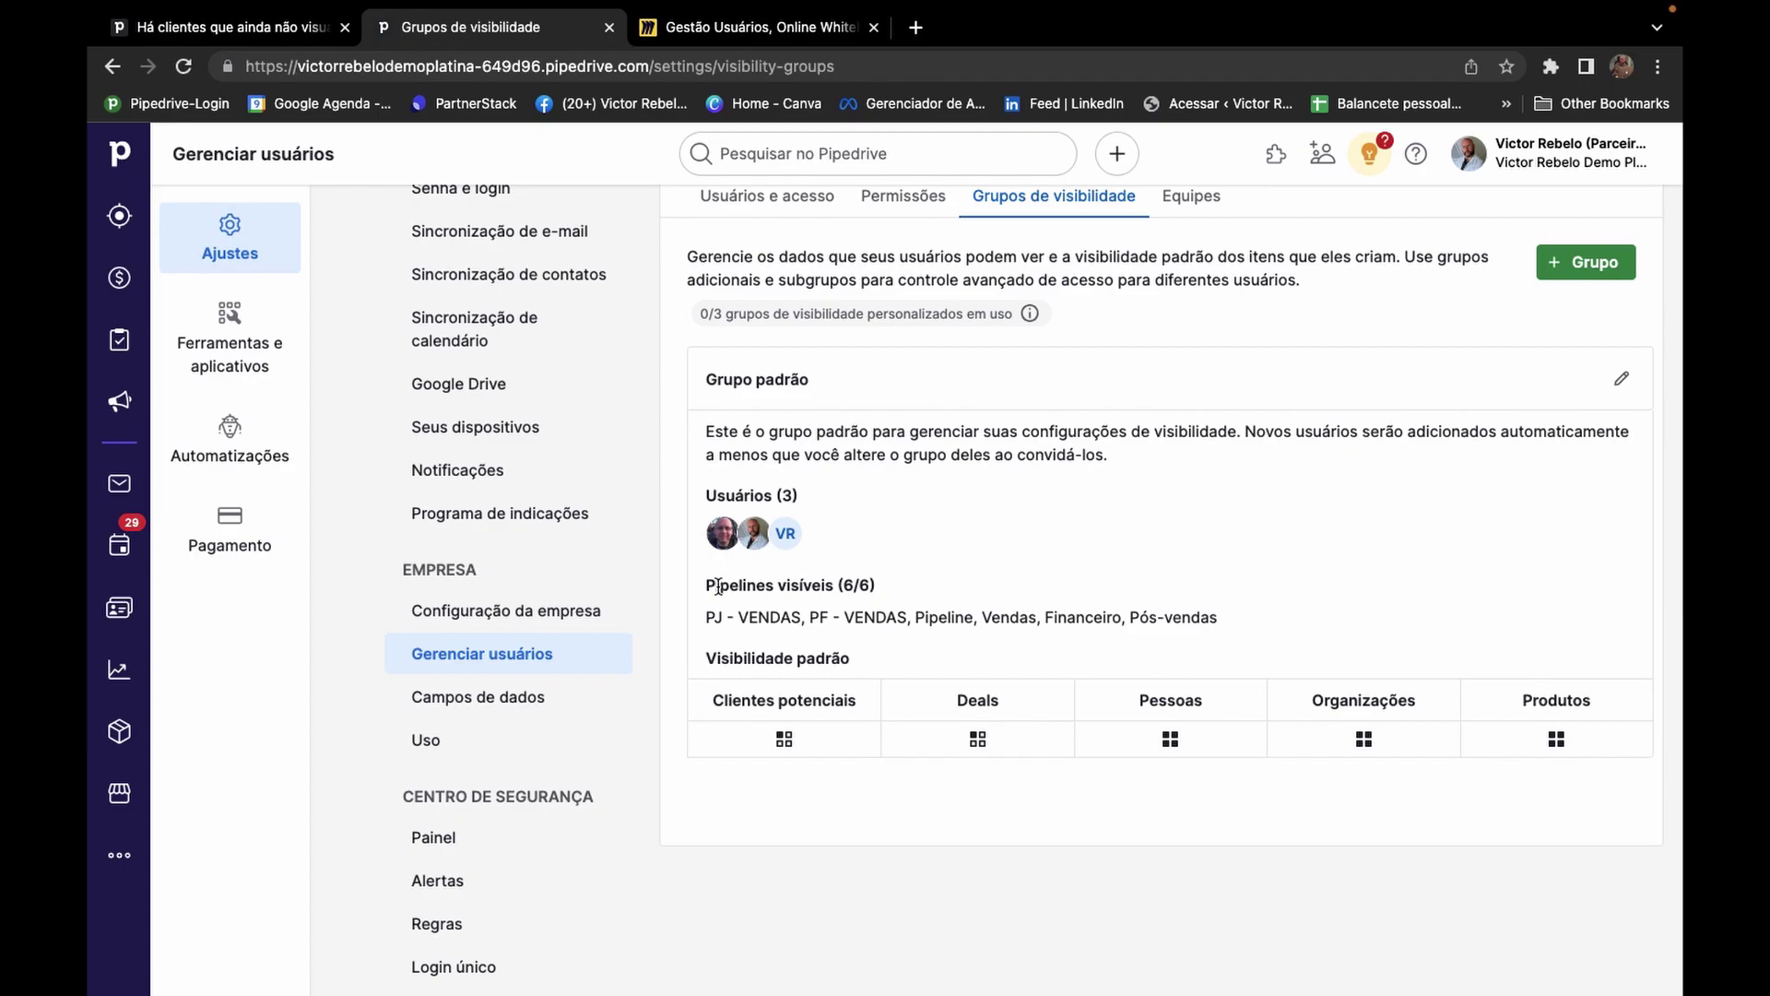
drag(854, 584, 838, 585)
click(867, 587)
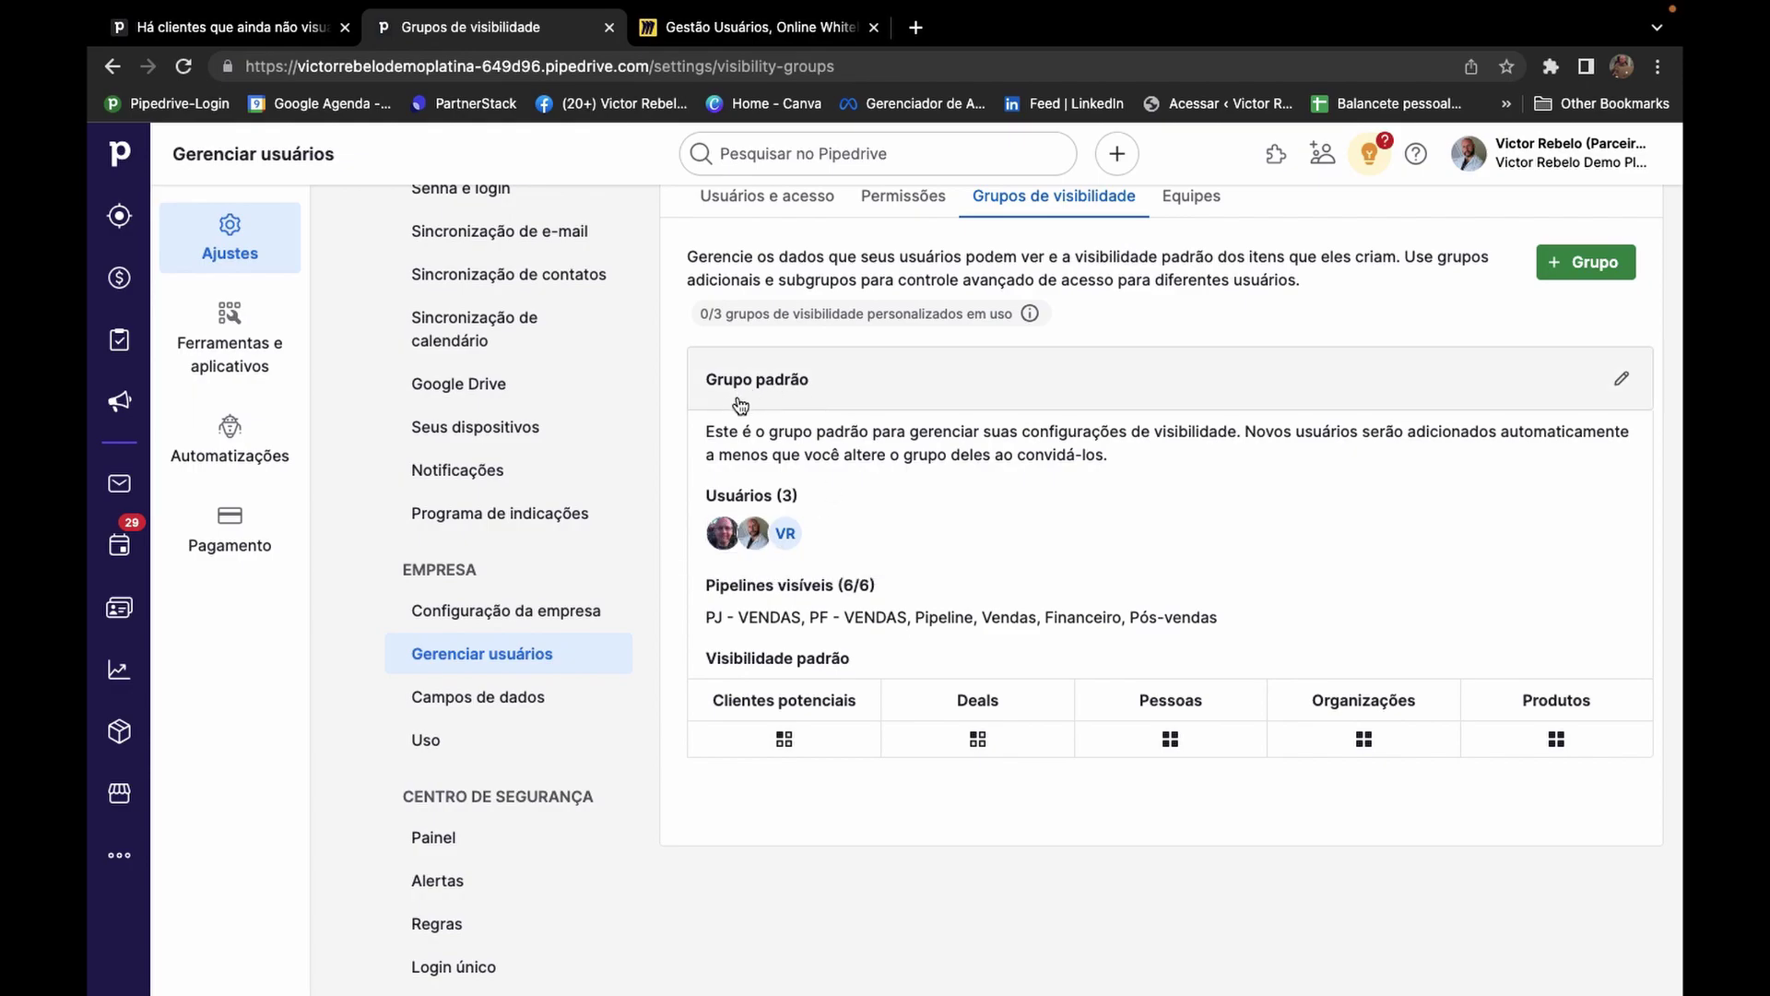
Open the default group's Clientes potenciais settings and examine each available option for the default visibility of new leads.
mouse_move(787, 740)
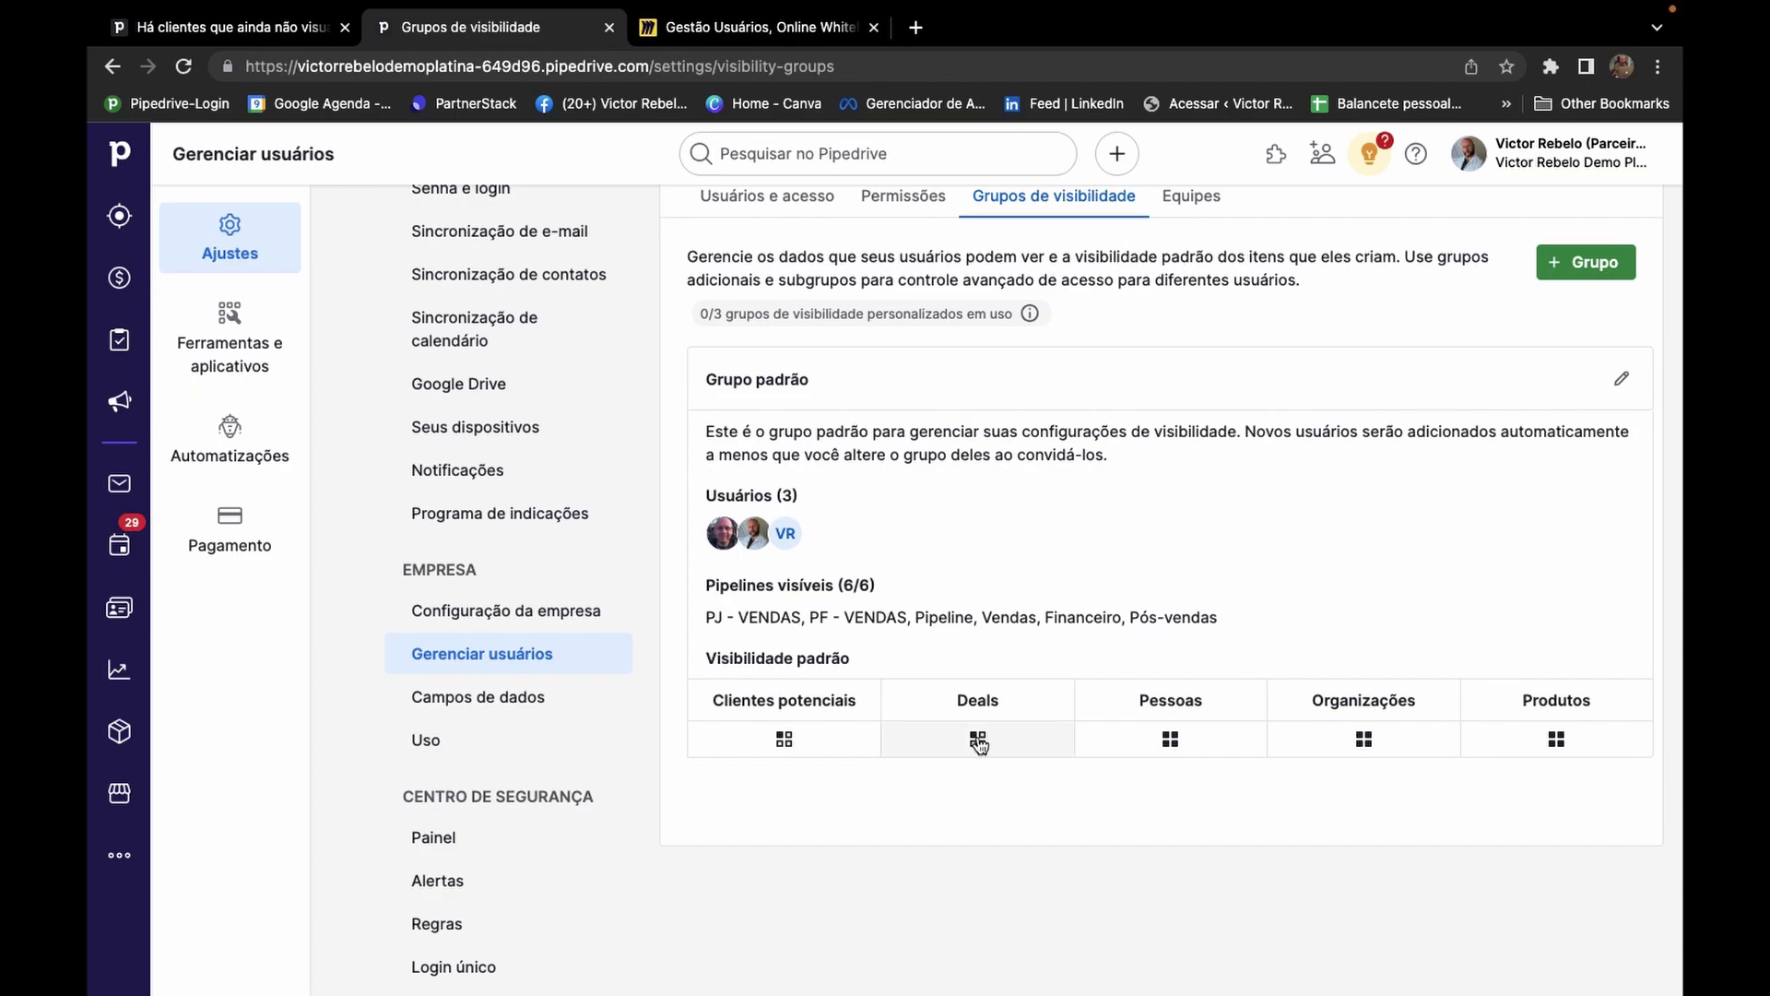
click(786, 745)
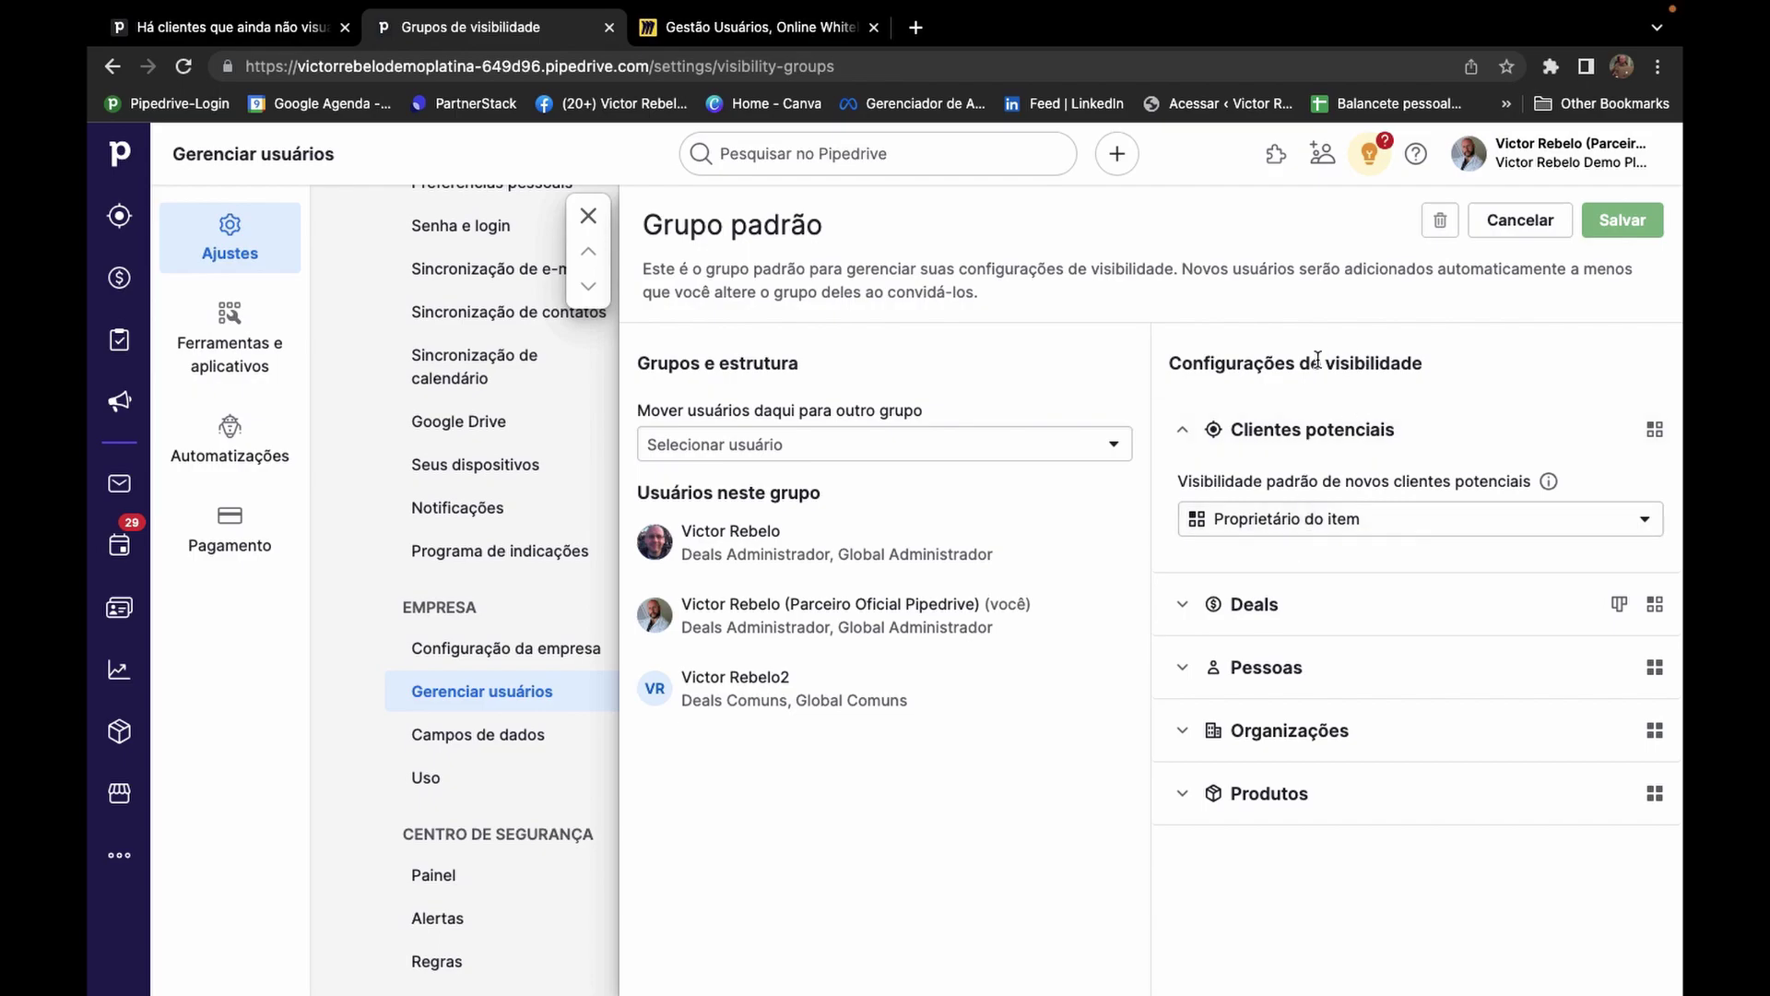
click(1240, 528)
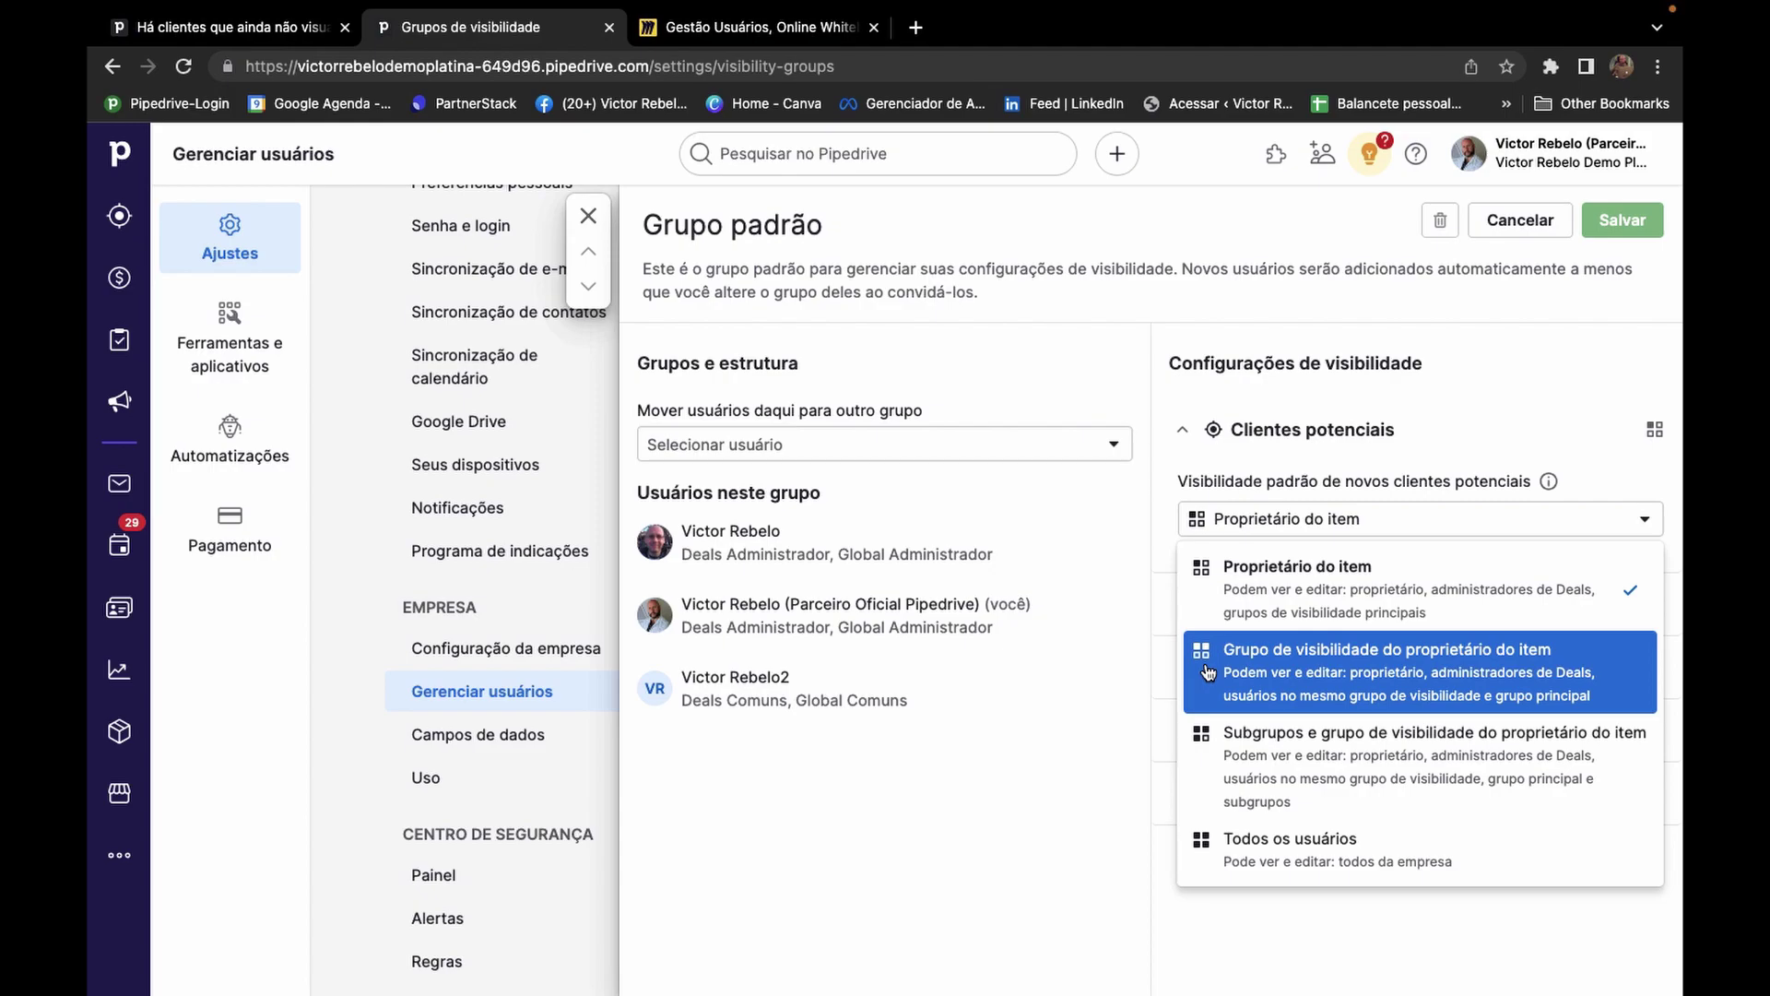
scroll(1207, 673, up, 5)
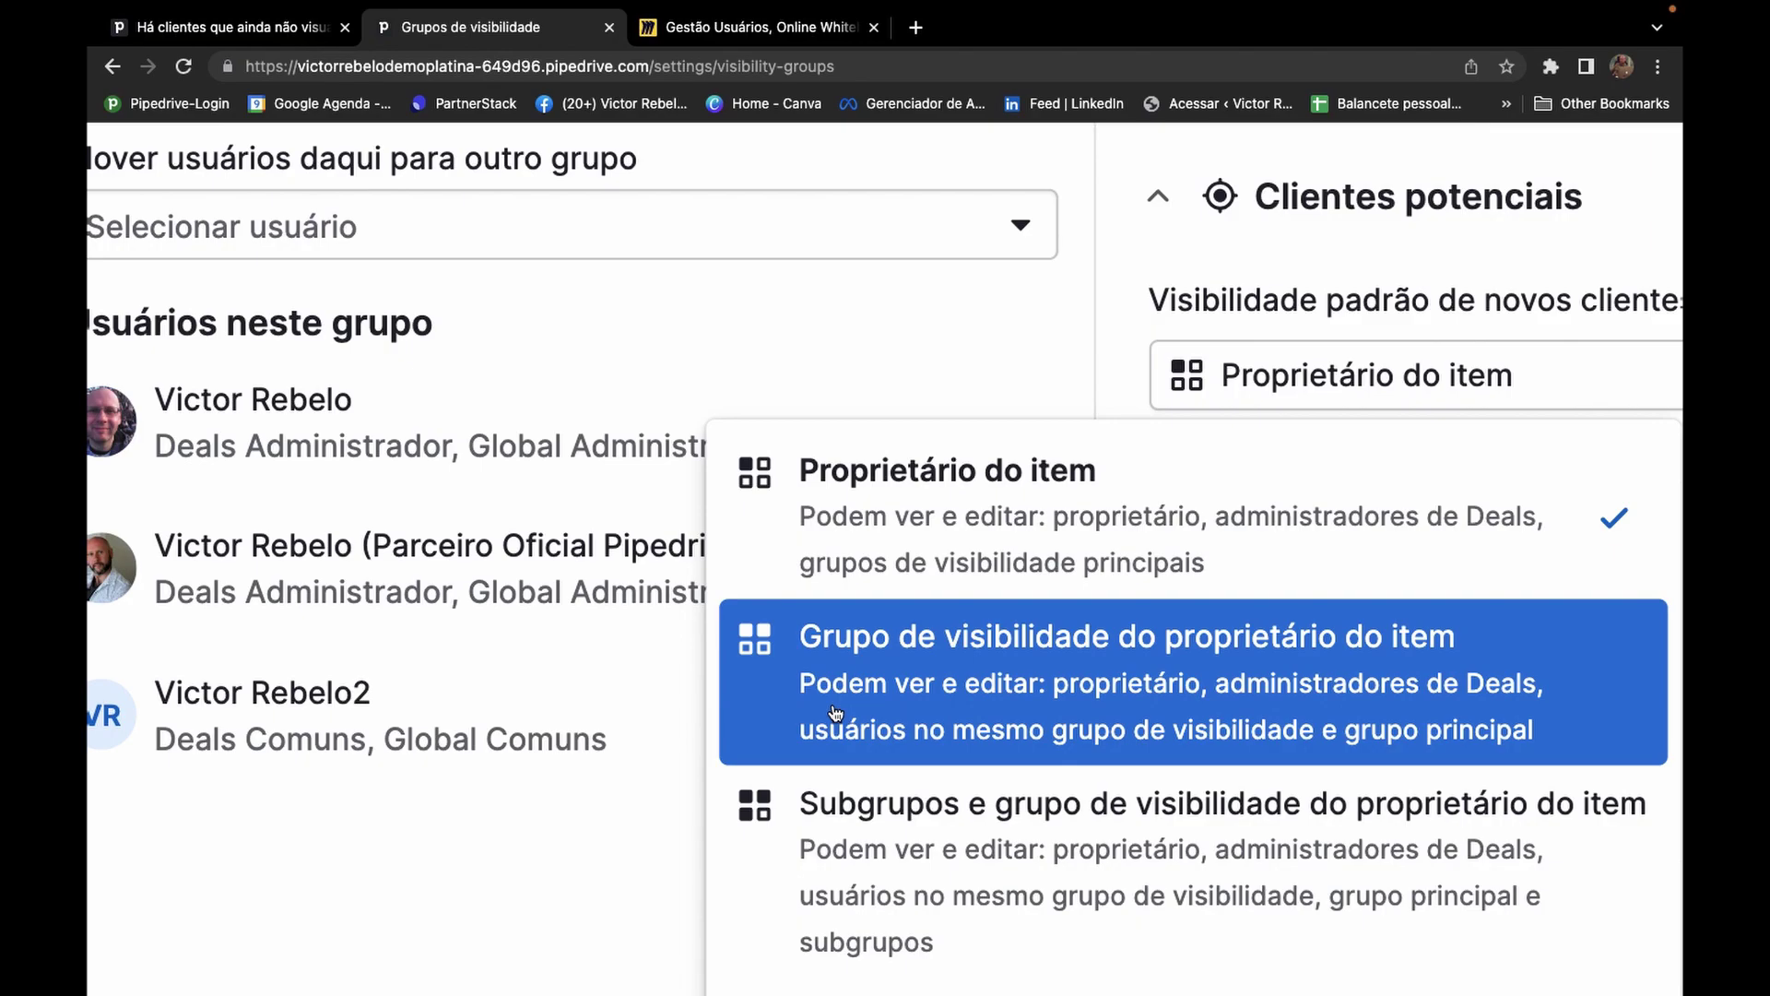
scroll(834, 713, down, 2)
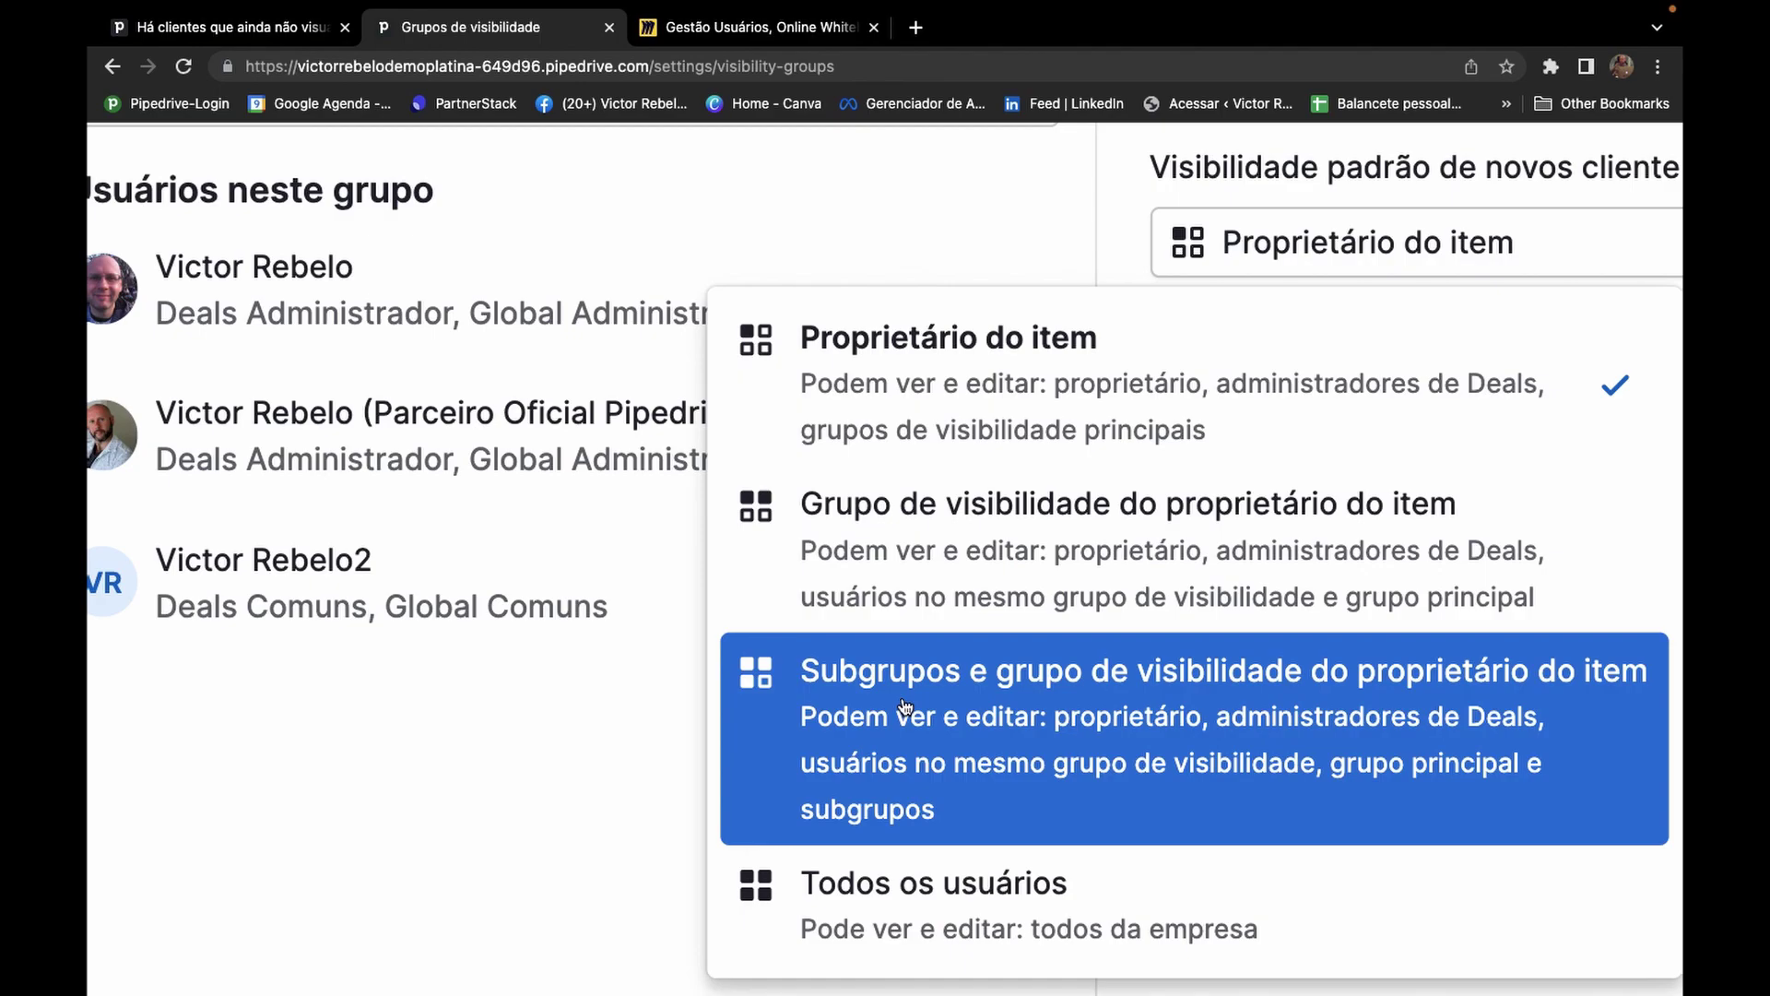
scroll(904, 707, down, 1)
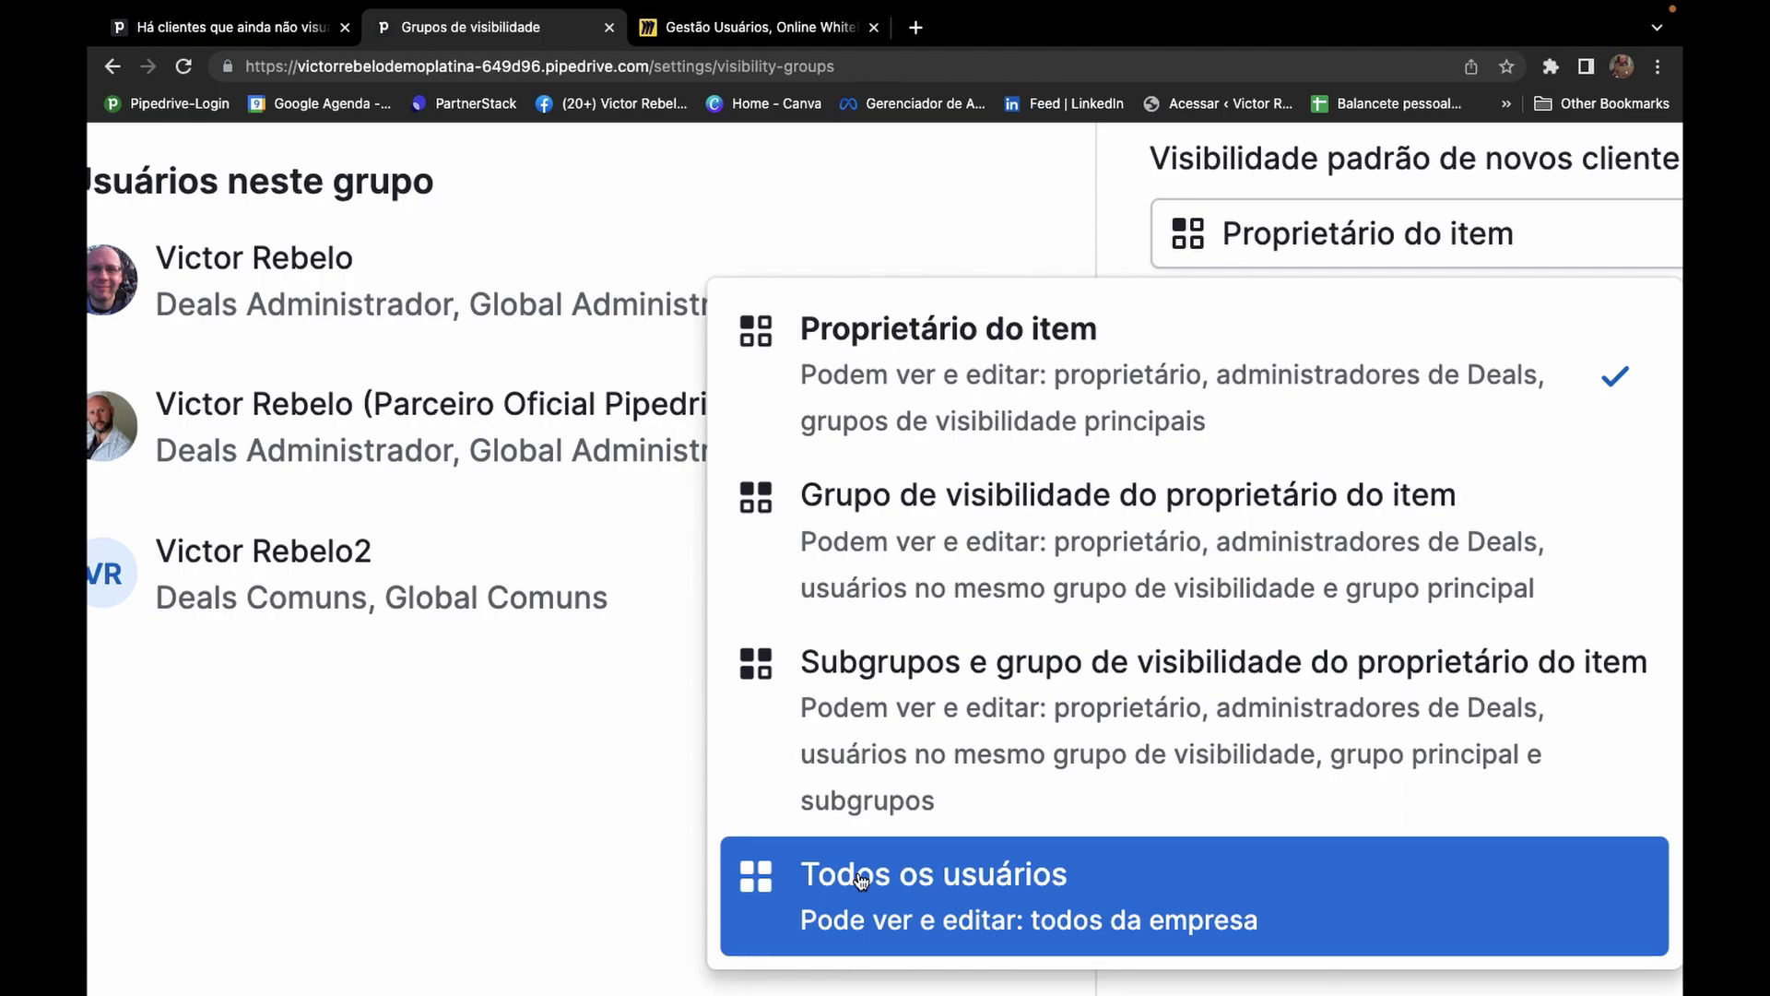
scroll(862, 881, down, 5)
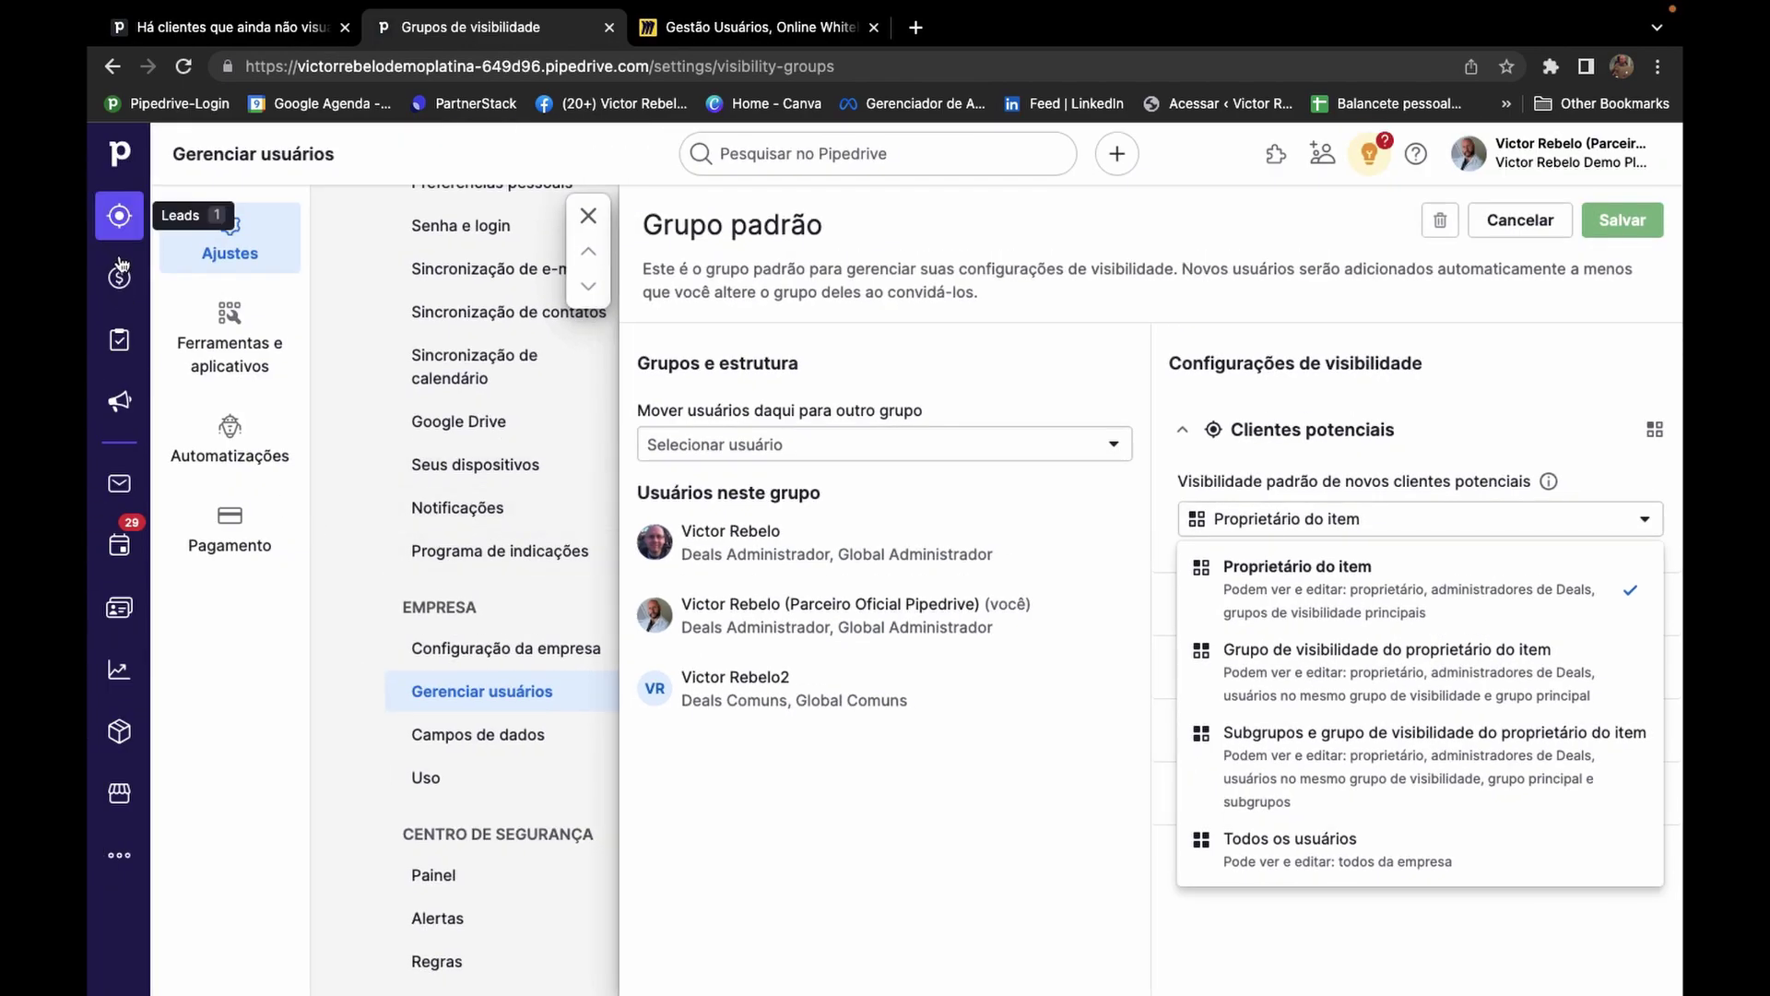
Go to the deals, switch through PF - VENDAS to the Pipeline funnel, and open the [TEST] [Negócio-Chatbot] deal.
click(119, 277)
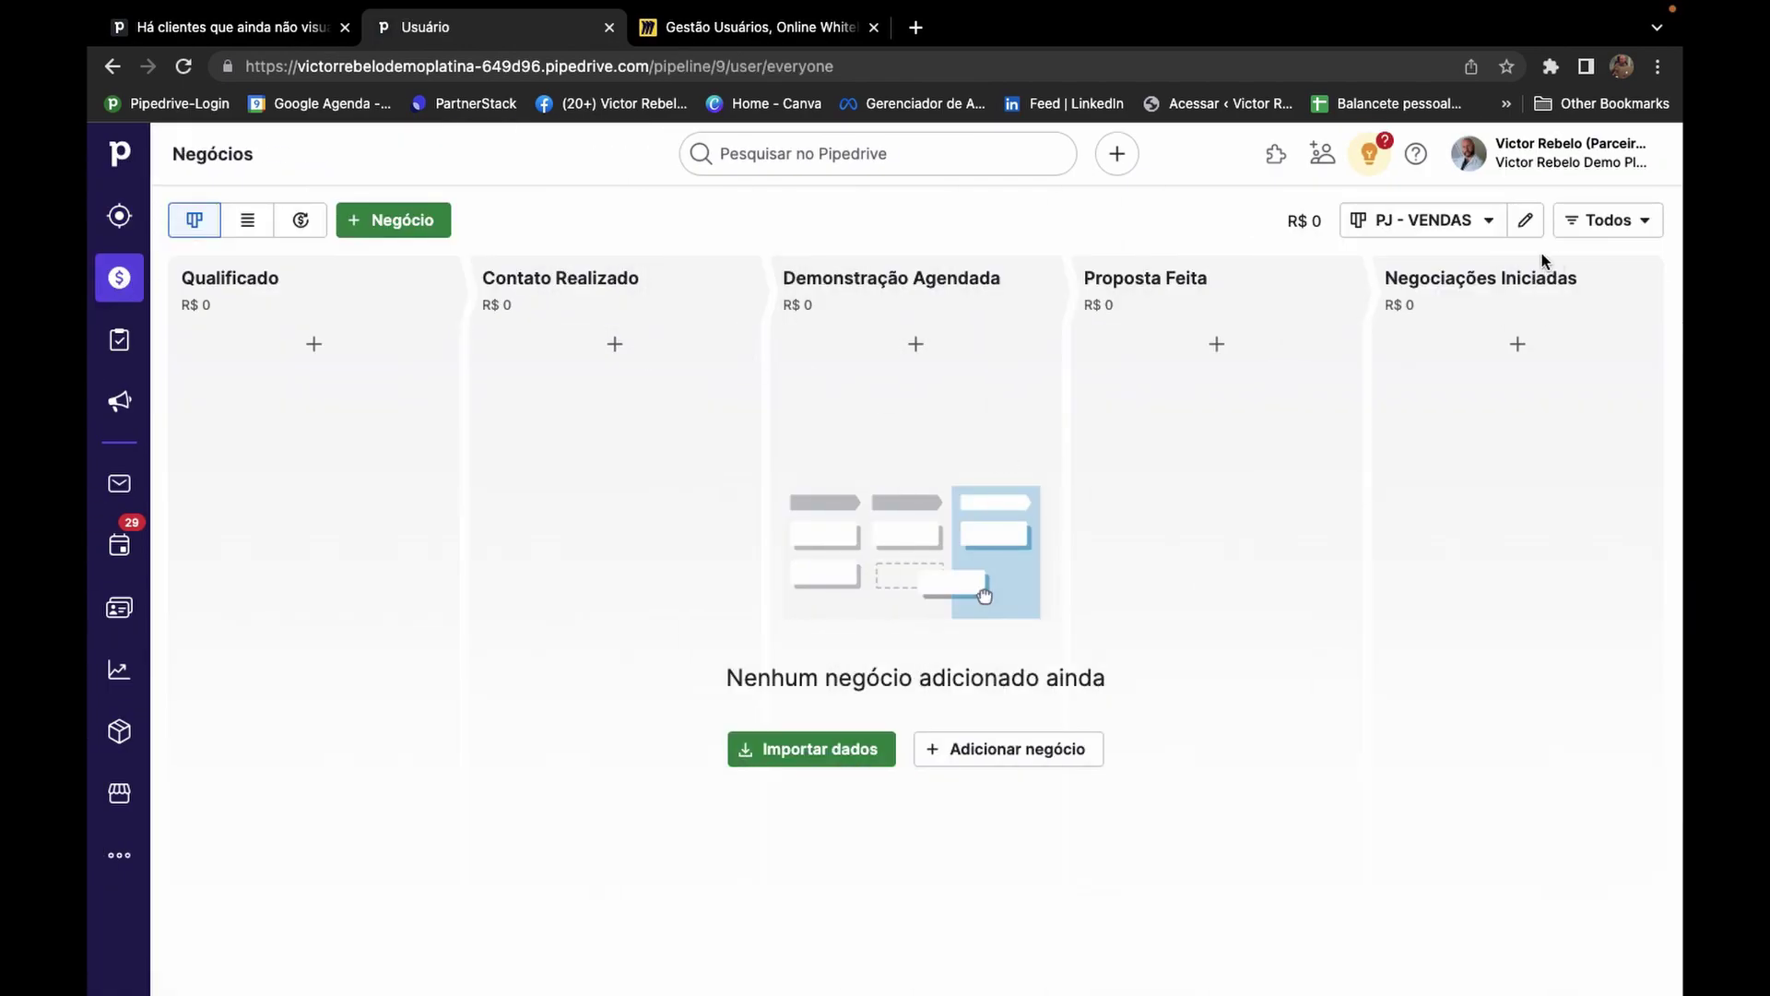
click(1443, 239)
click(1360, 304)
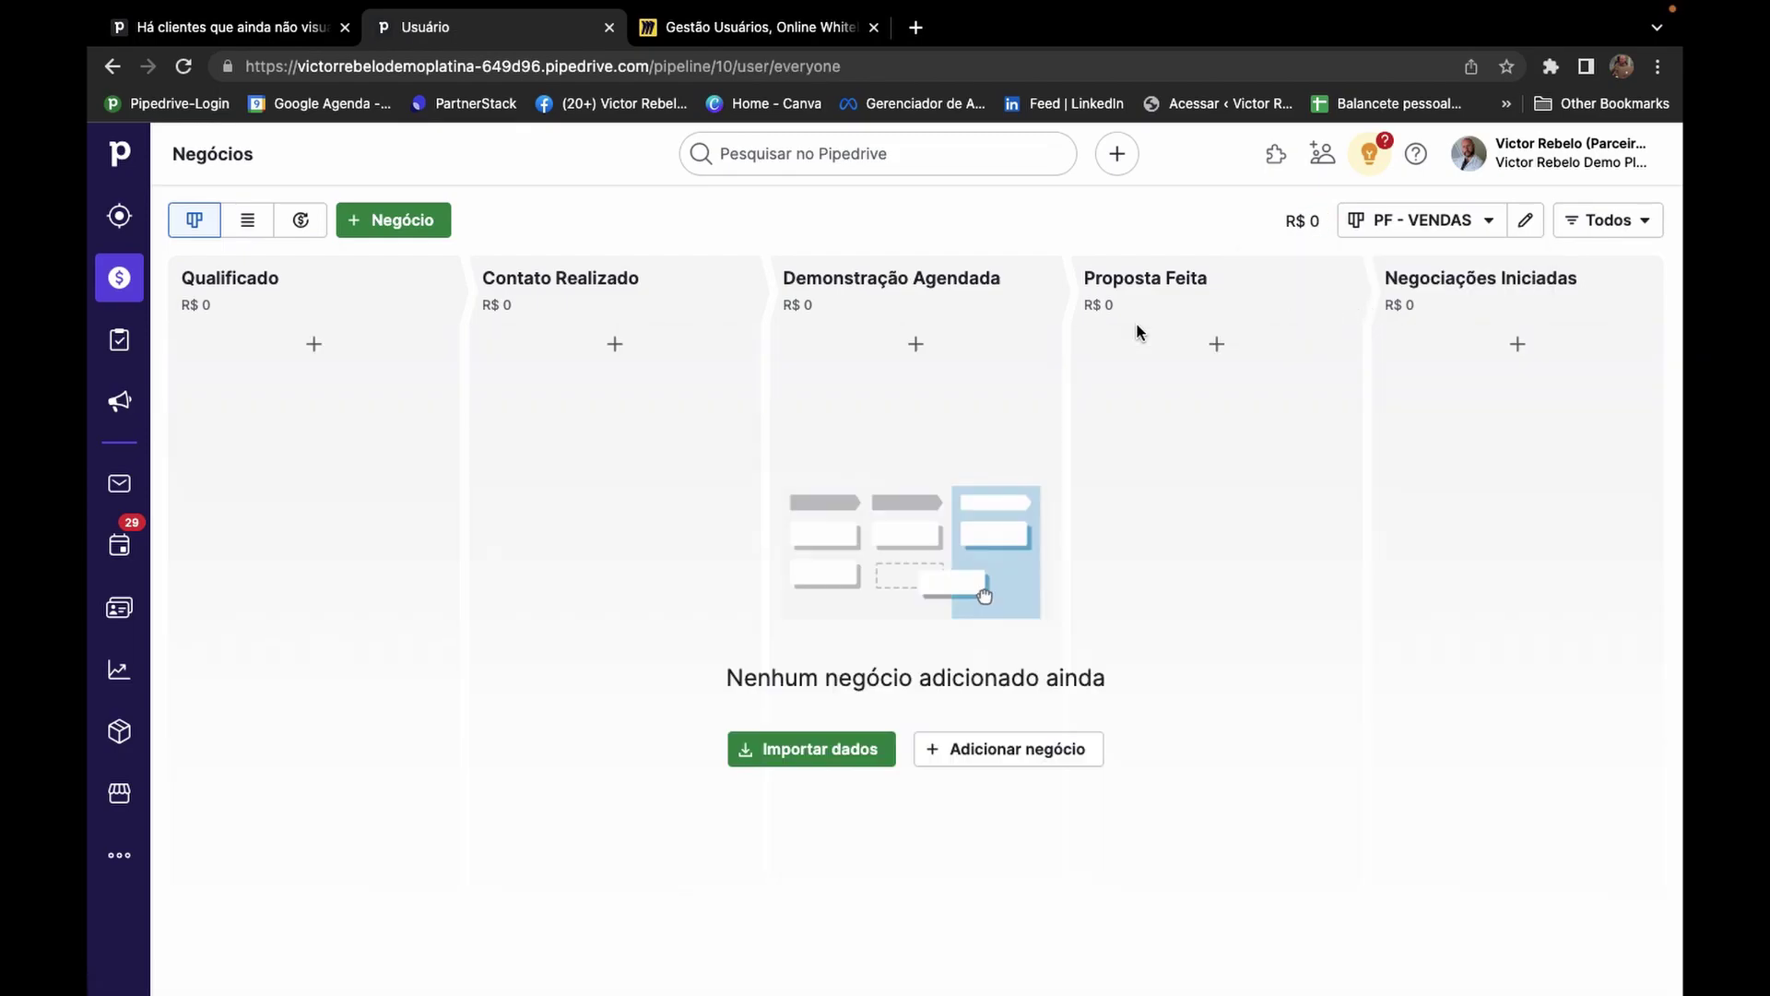
click(1424, 219)
click(1394, 340)
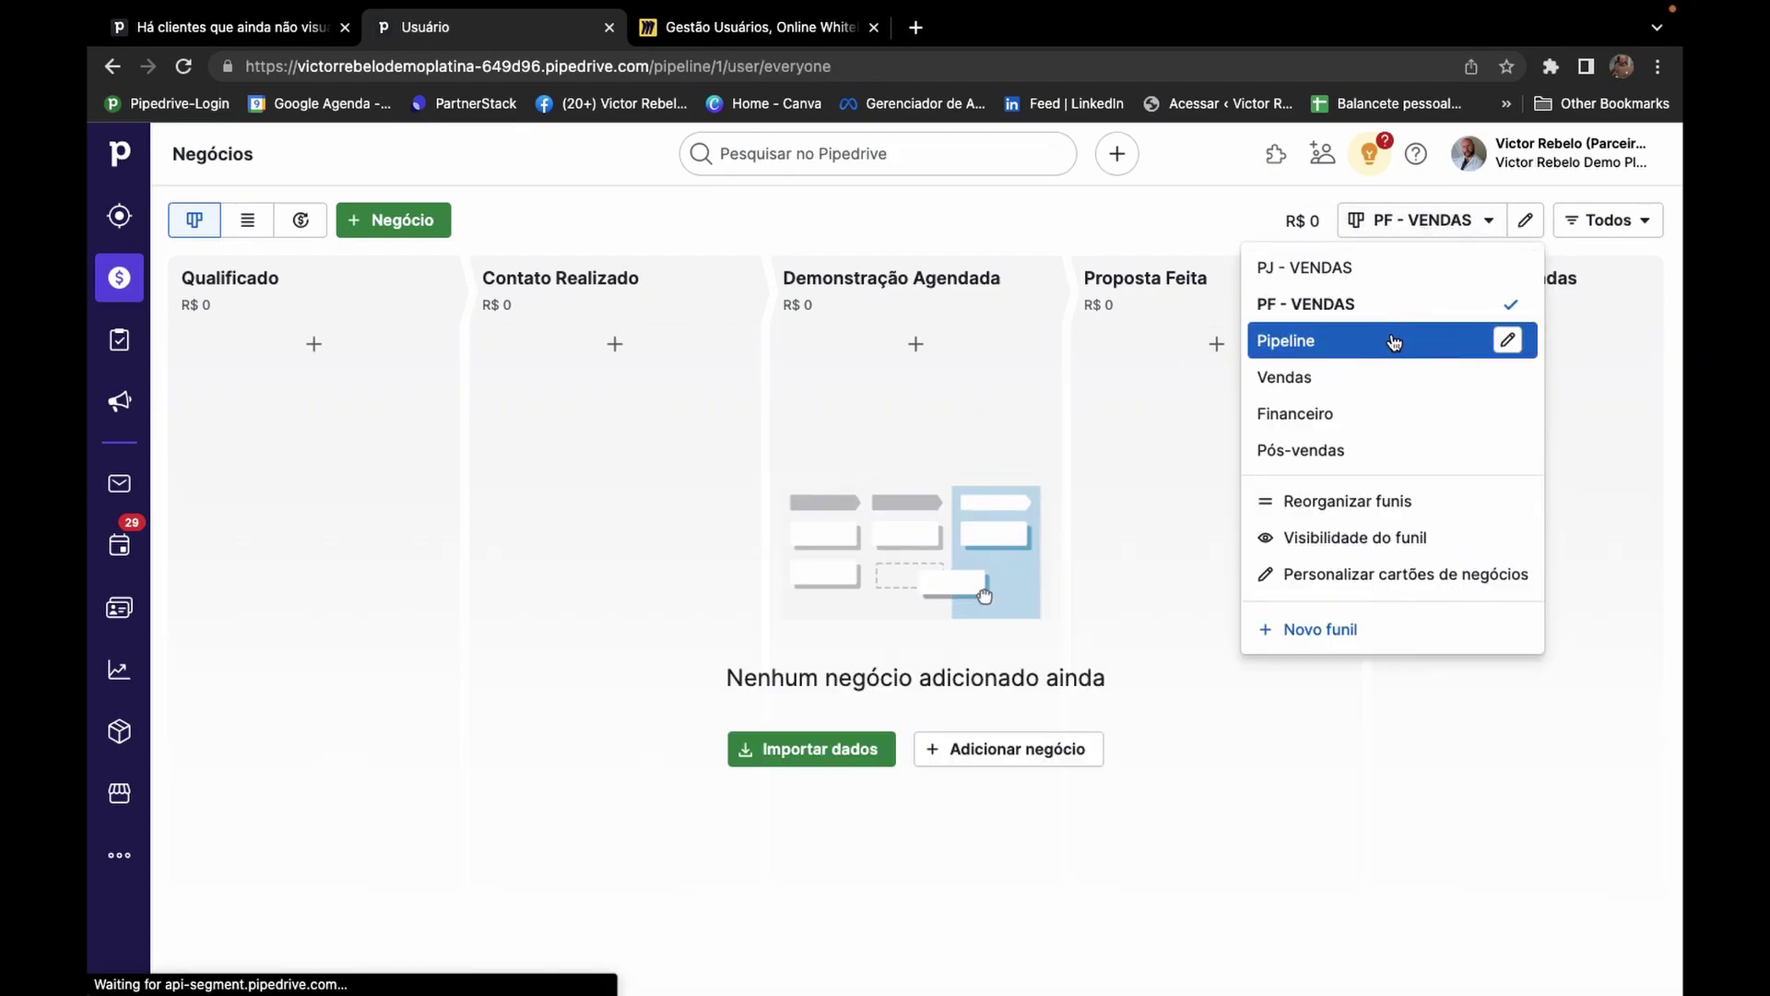
click(867, 367)
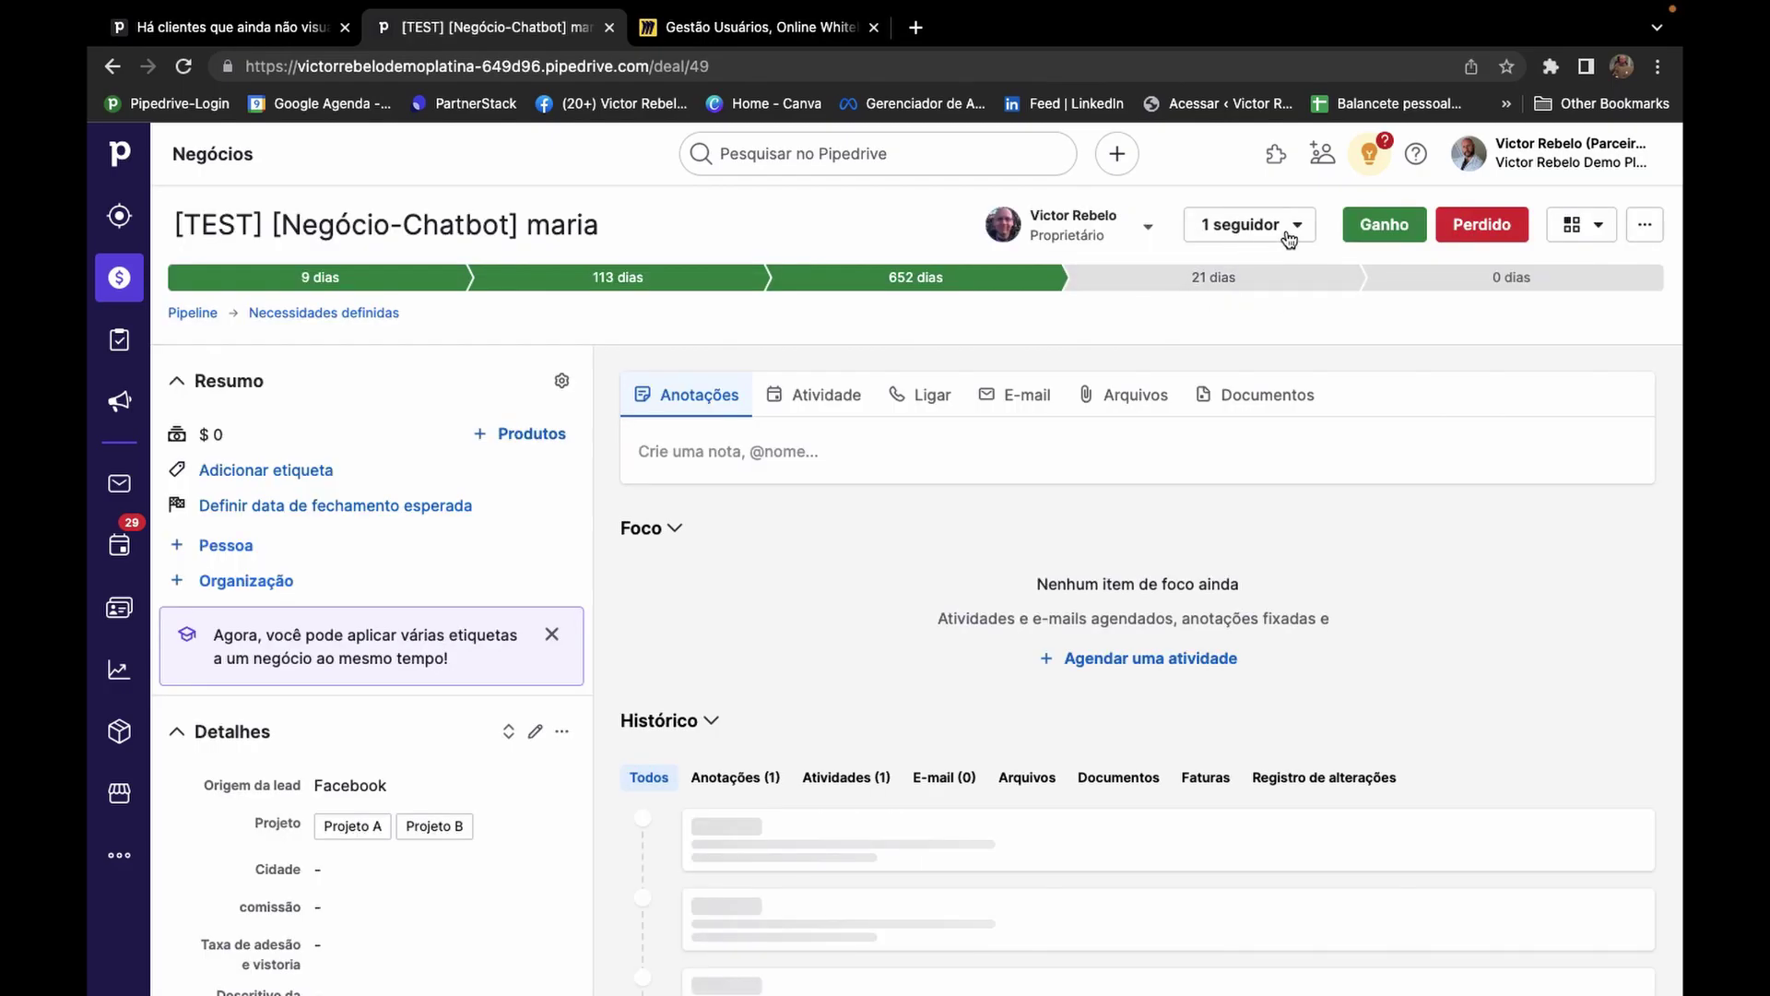
Add the second standard user as a follower of the open deal and close the followers dialog.
click(1298, 230)
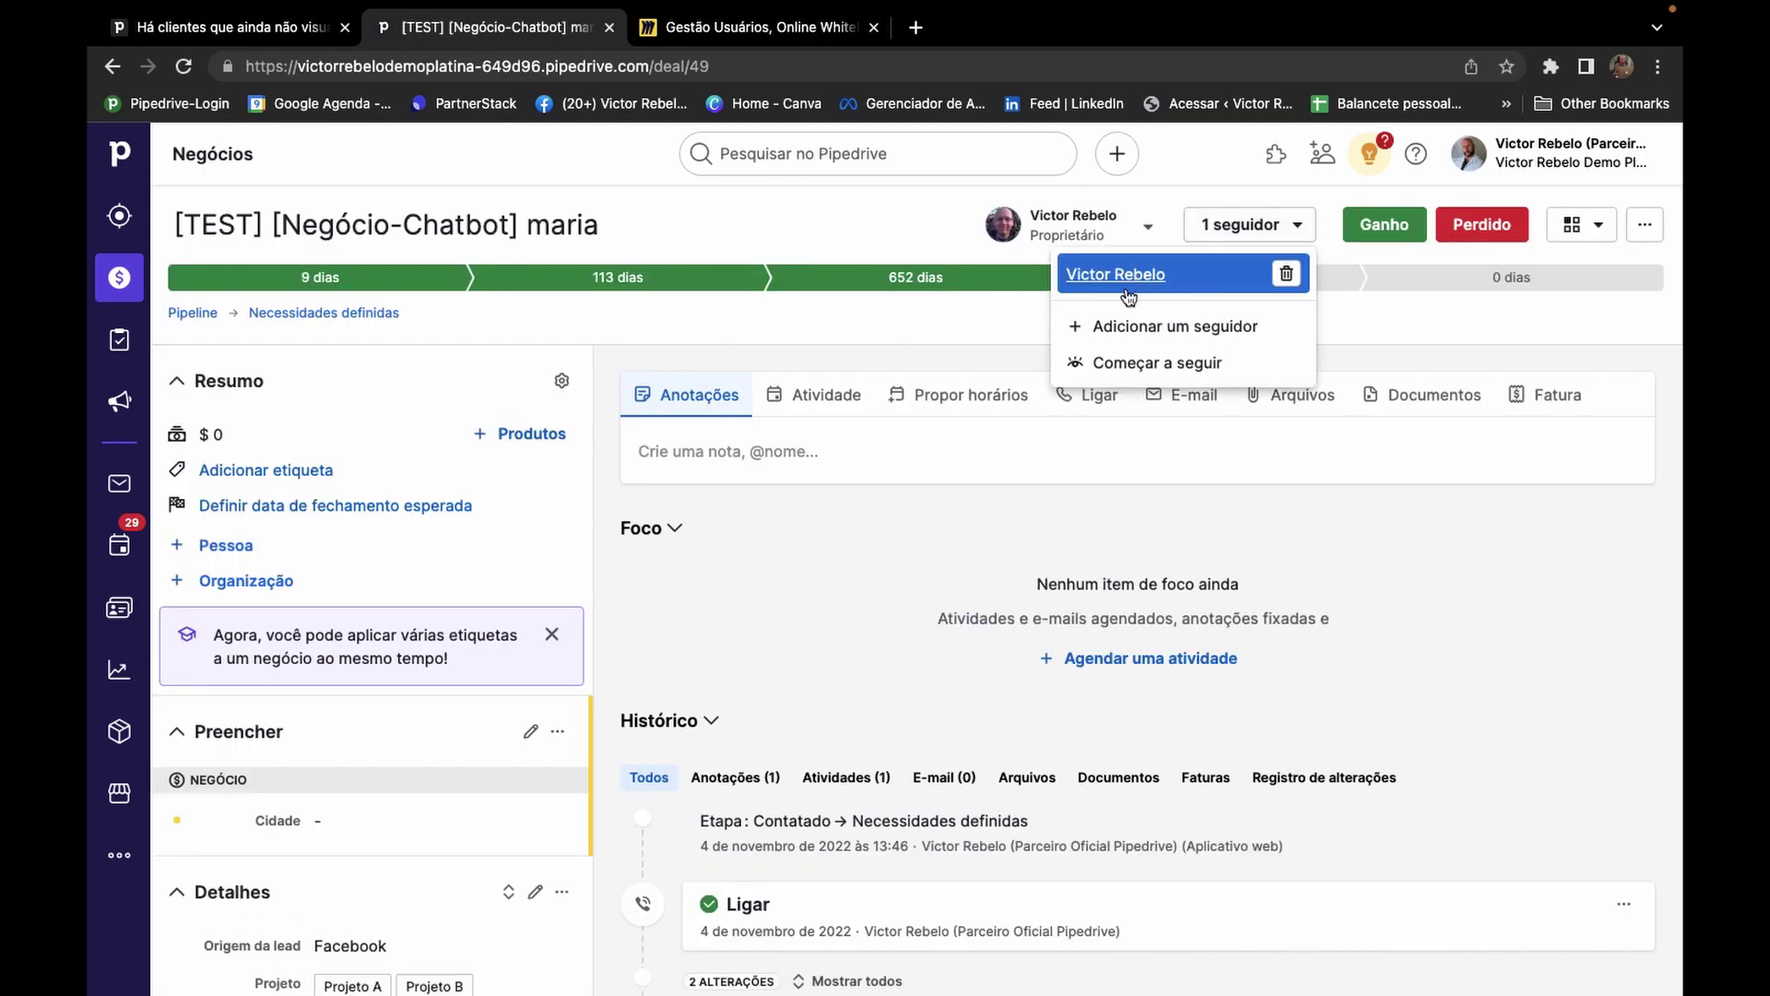
click(1158, 328)
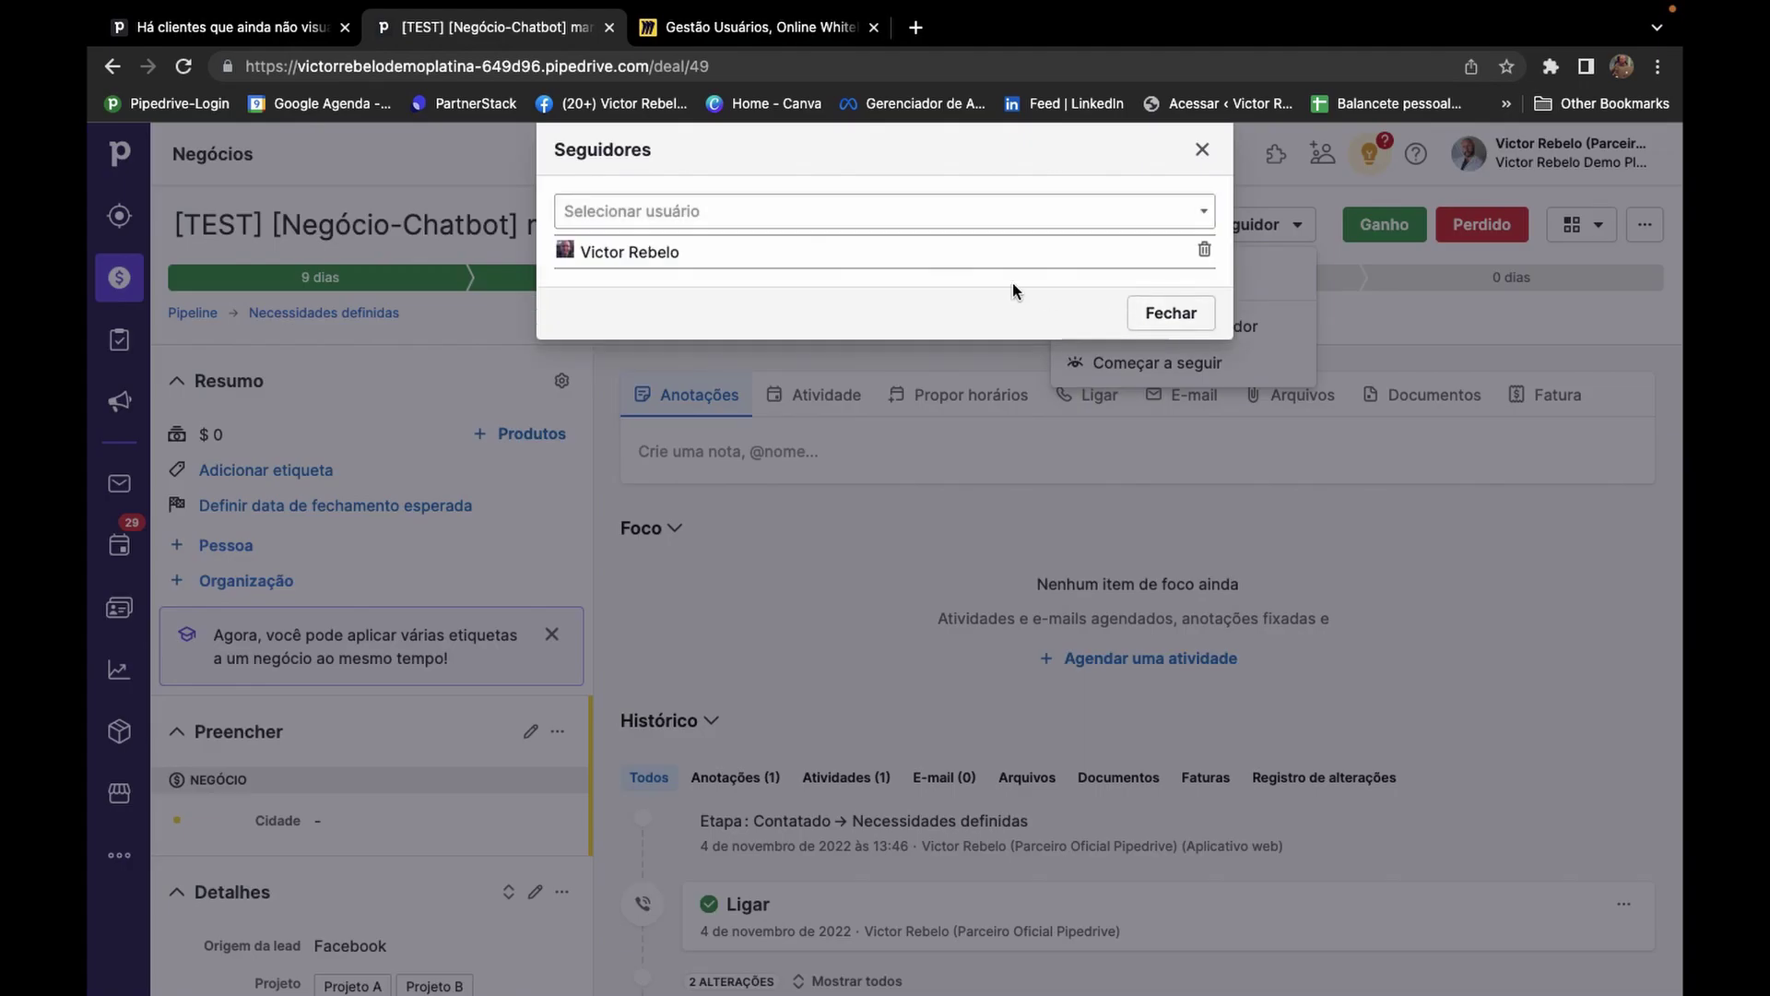
click(778, 212)
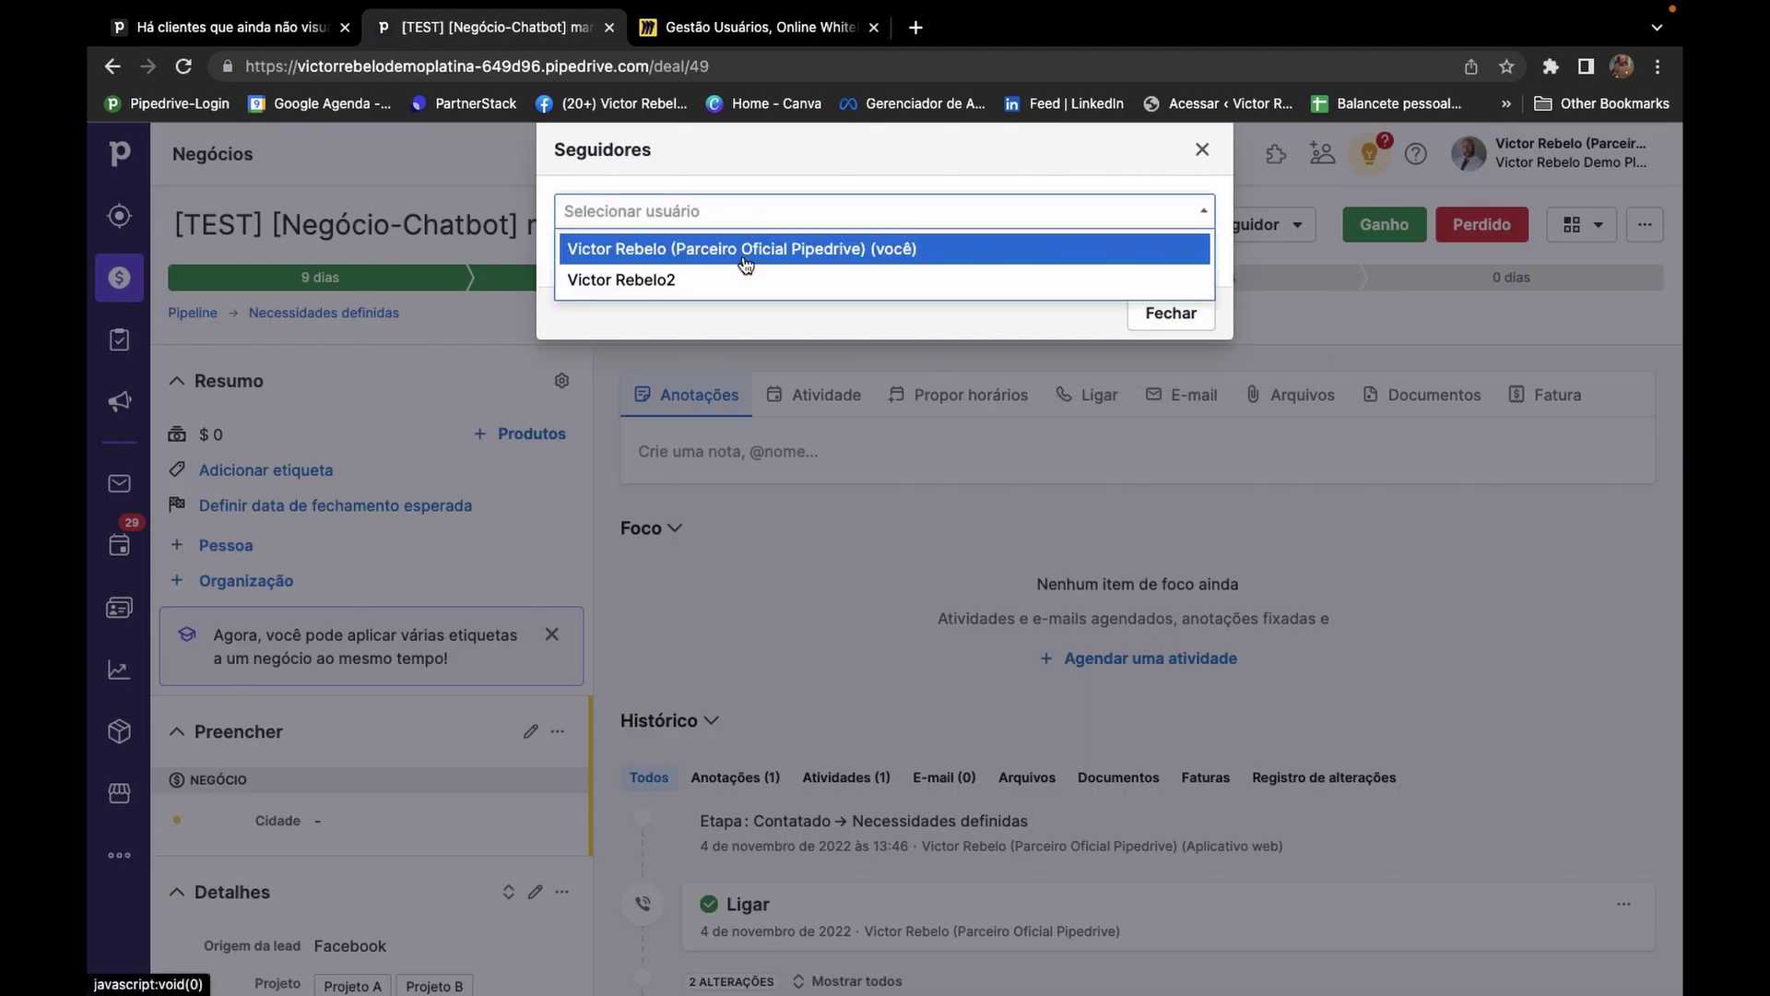
click(907, 175)
click(932, 216)
click(765, 278)
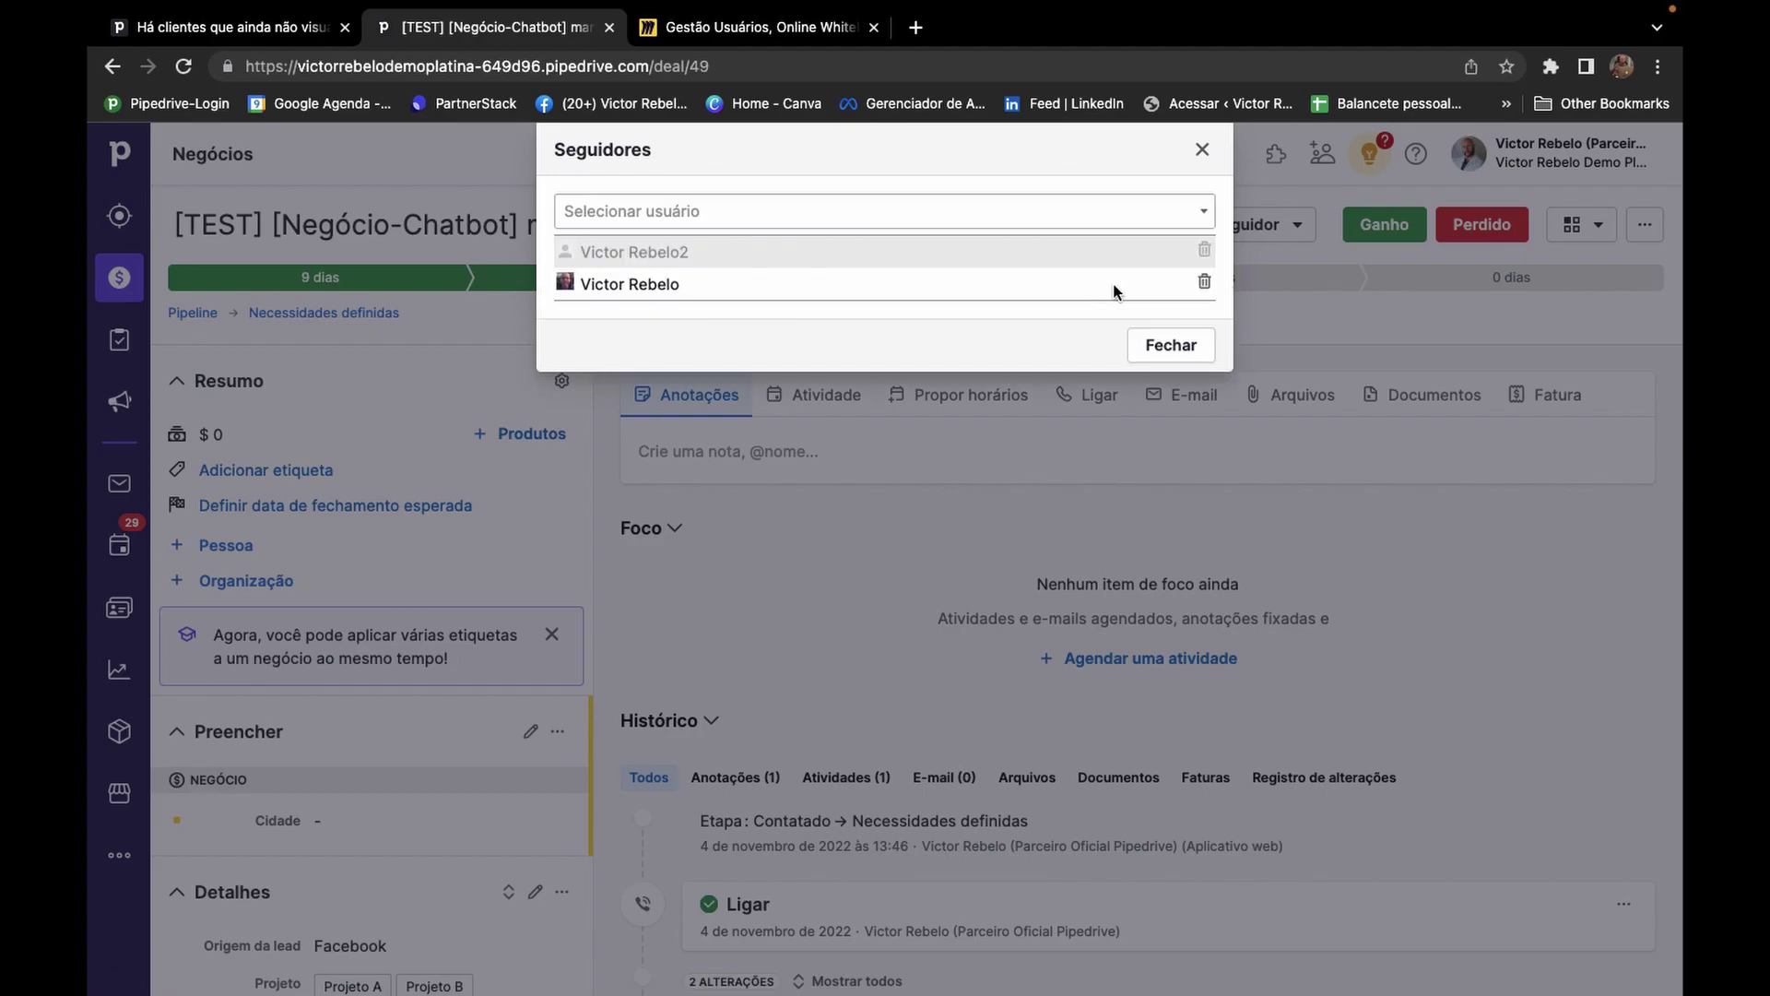
click(1171, 345)
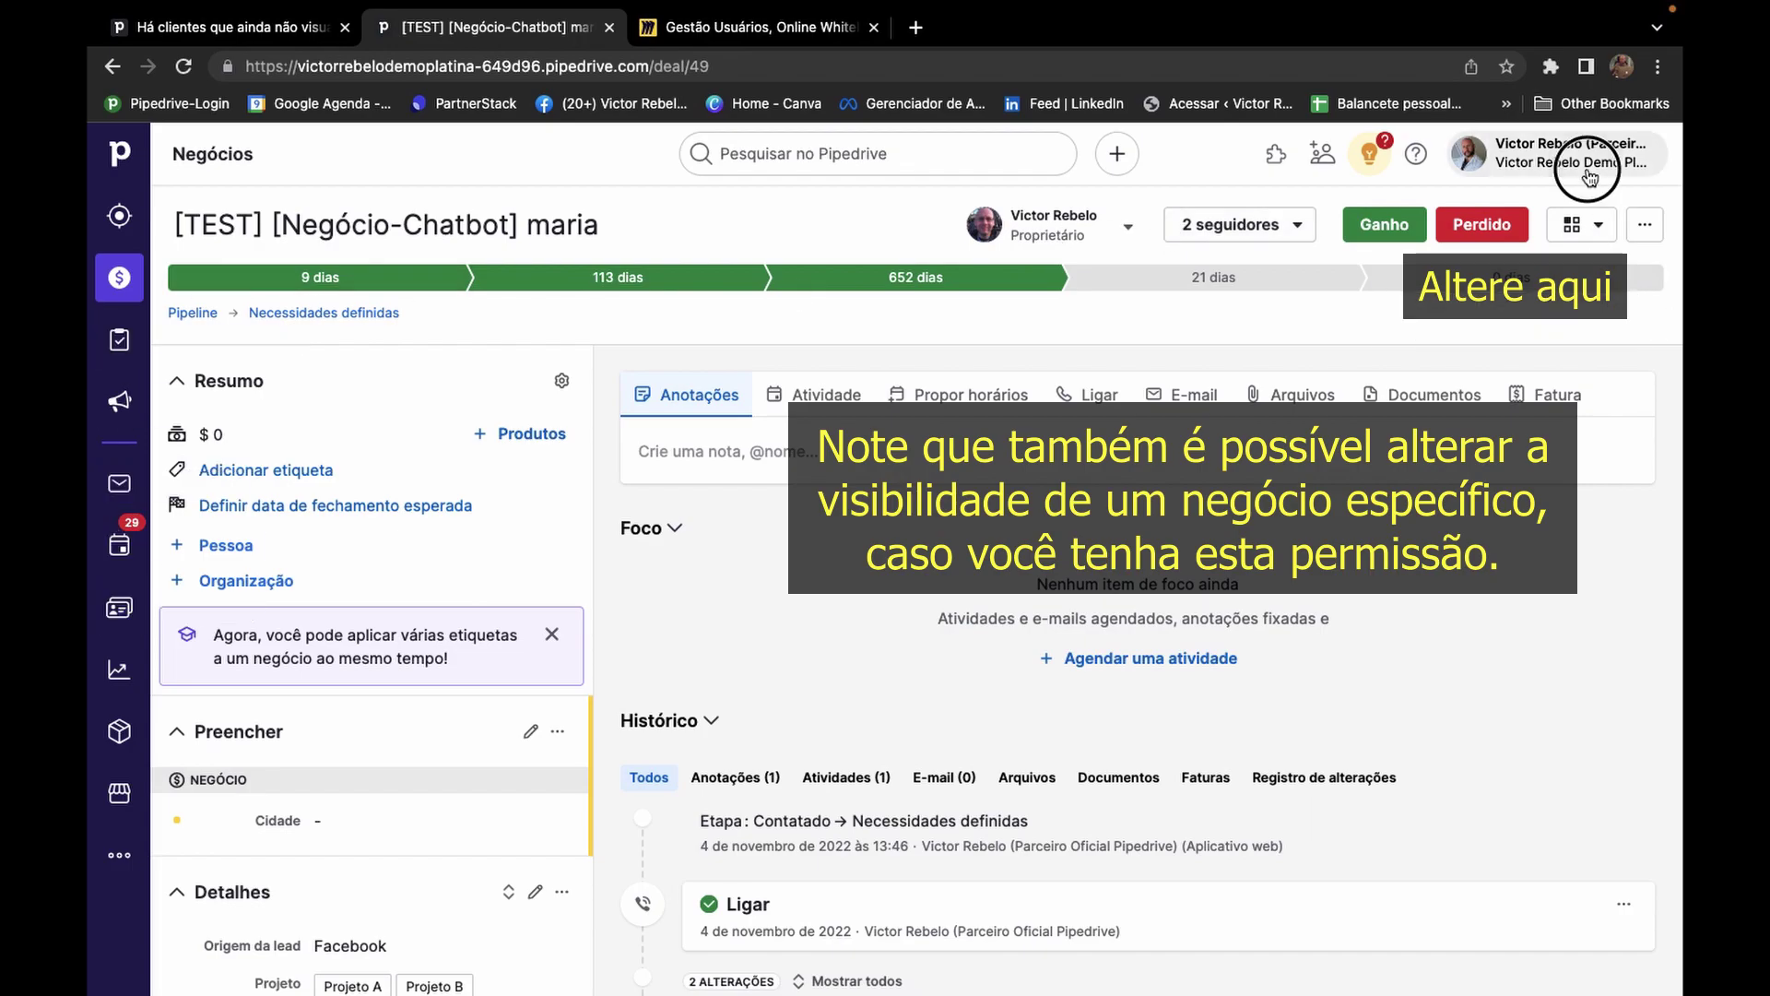
Return to the company settings and open the visibility groups in user management.
click(1548, 153)
click(1426, 484)
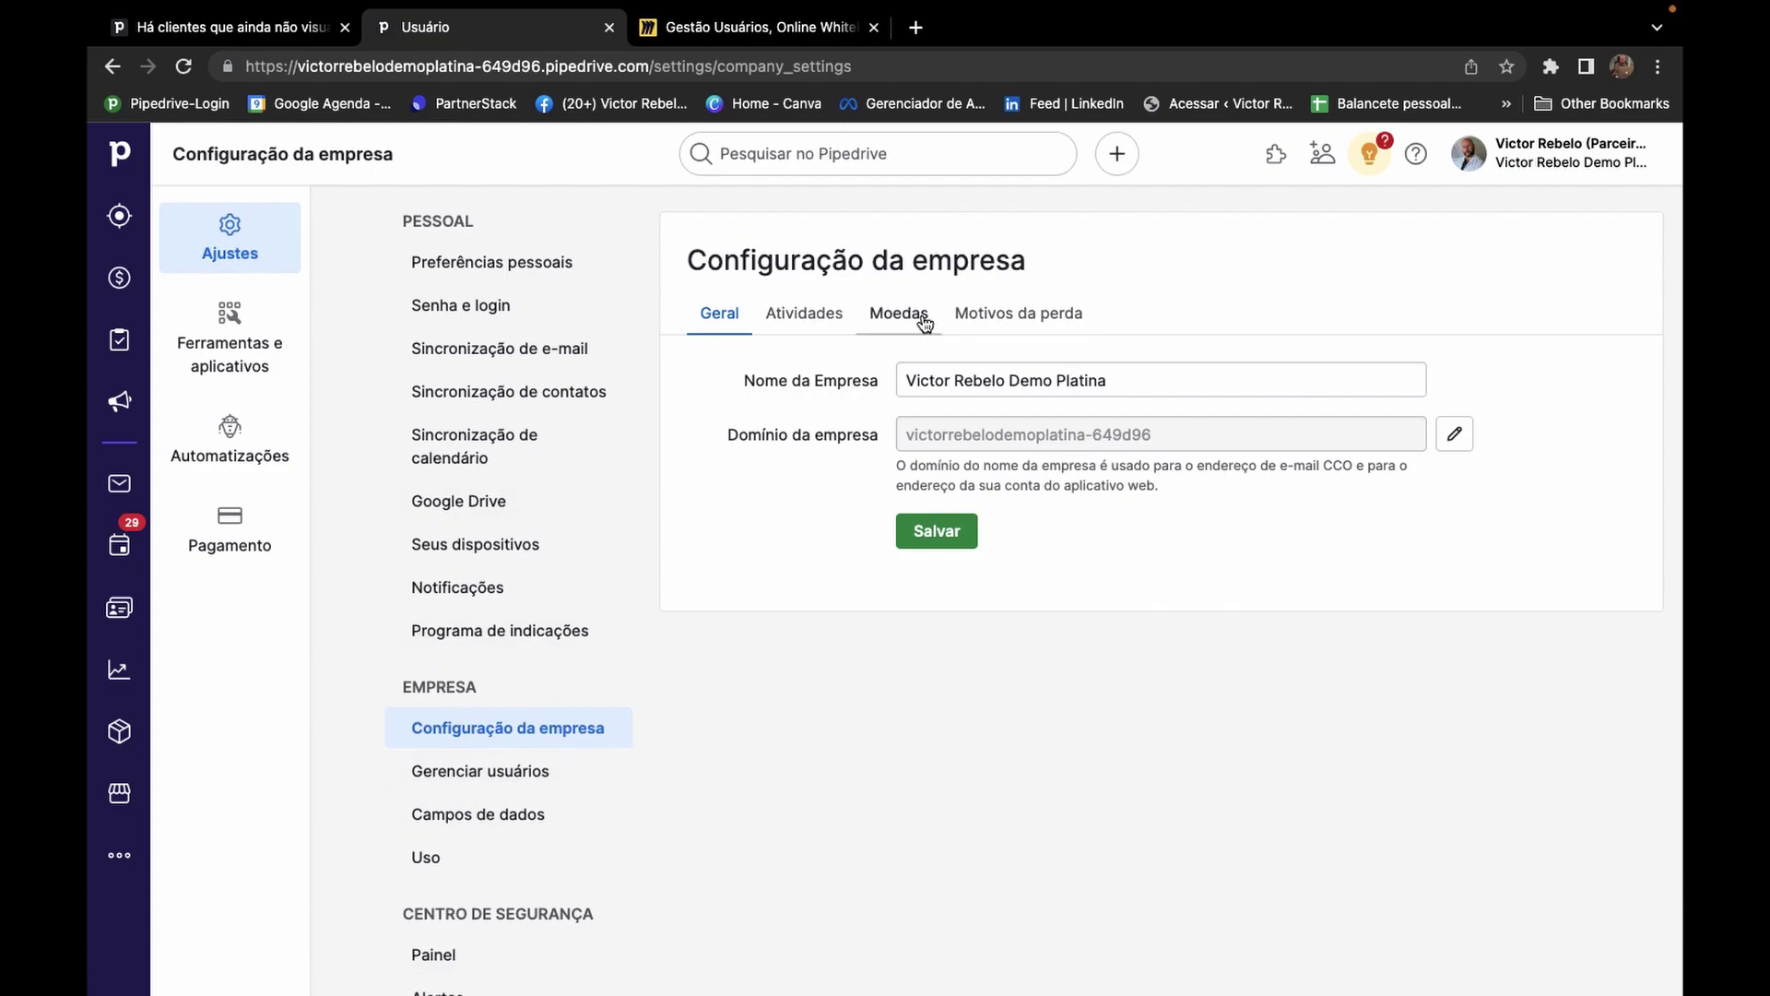
scroll(515, 484, down, 3)
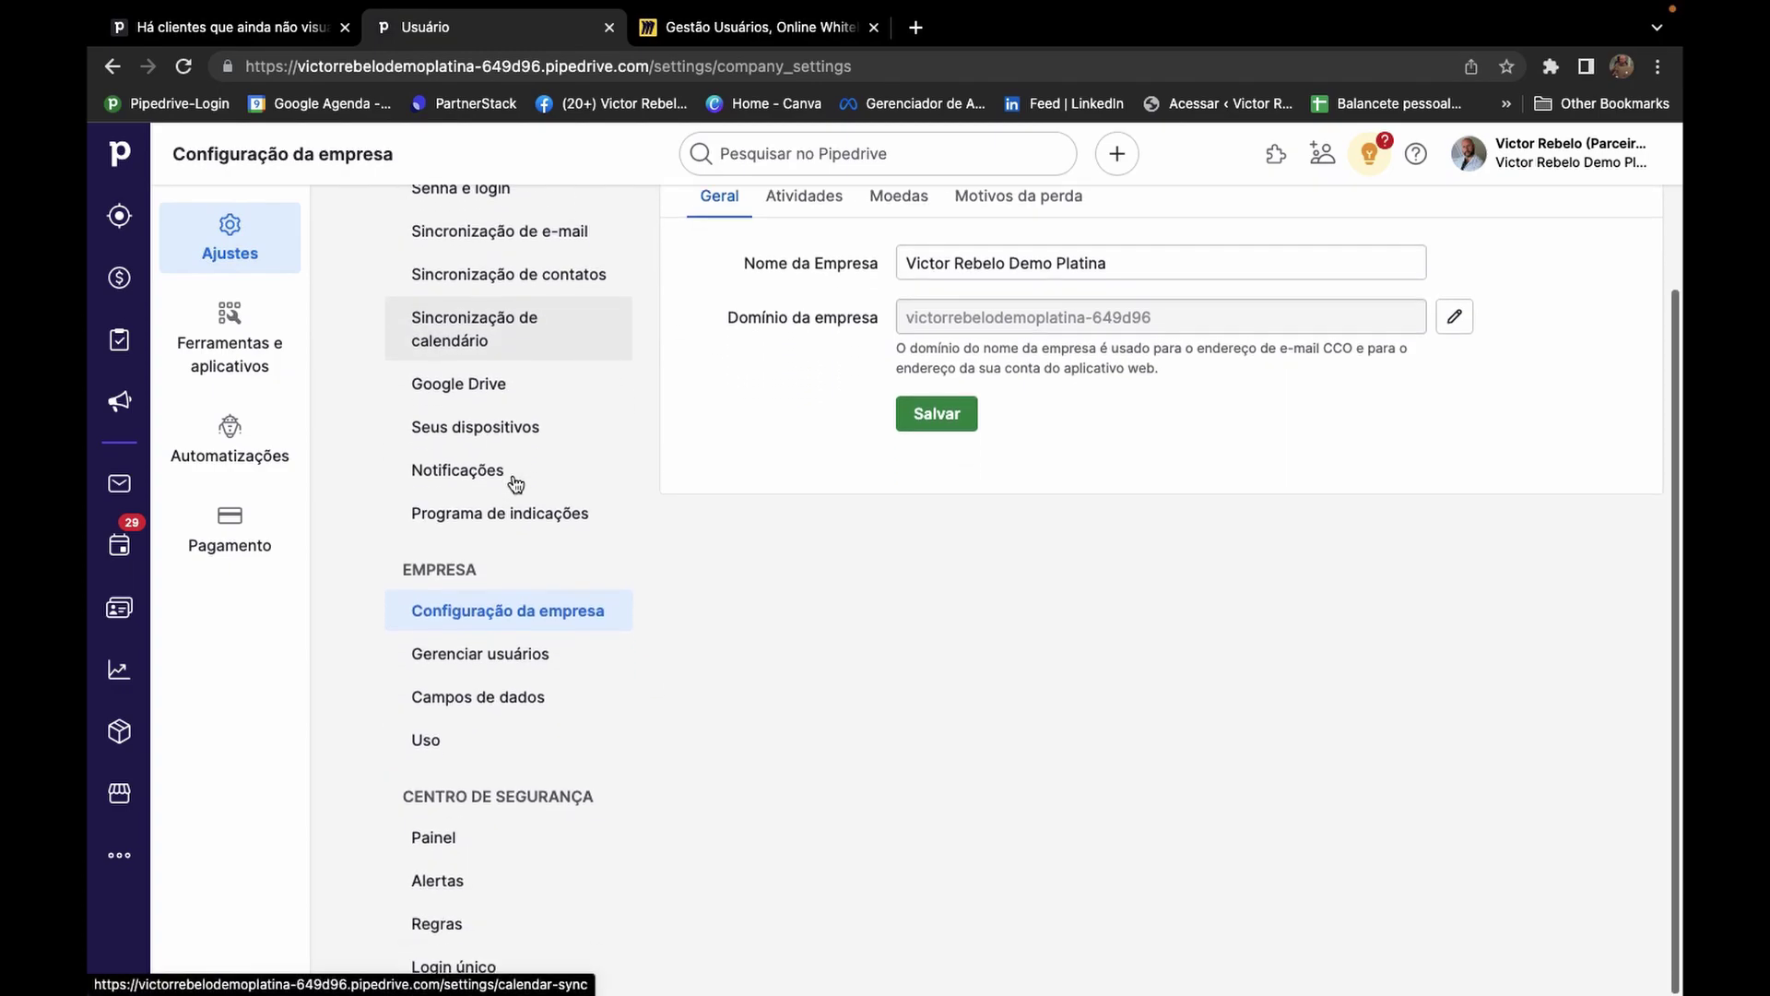
click(488, 653)
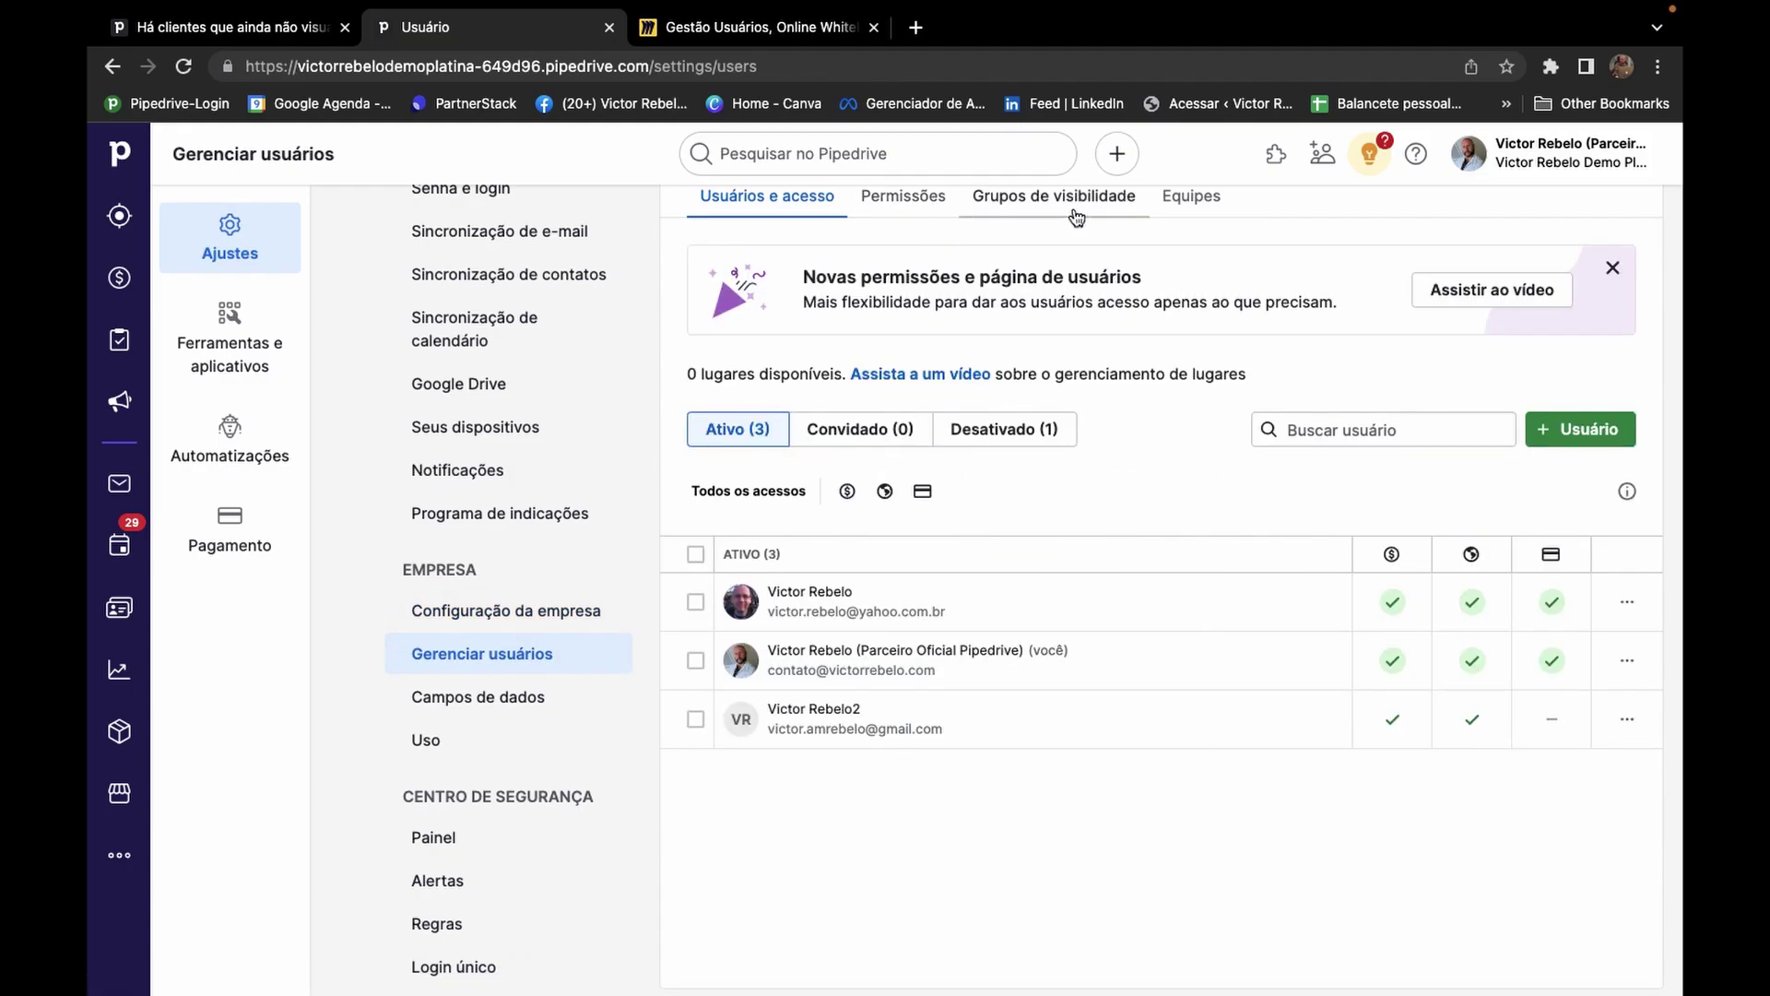
click(1075, 212)
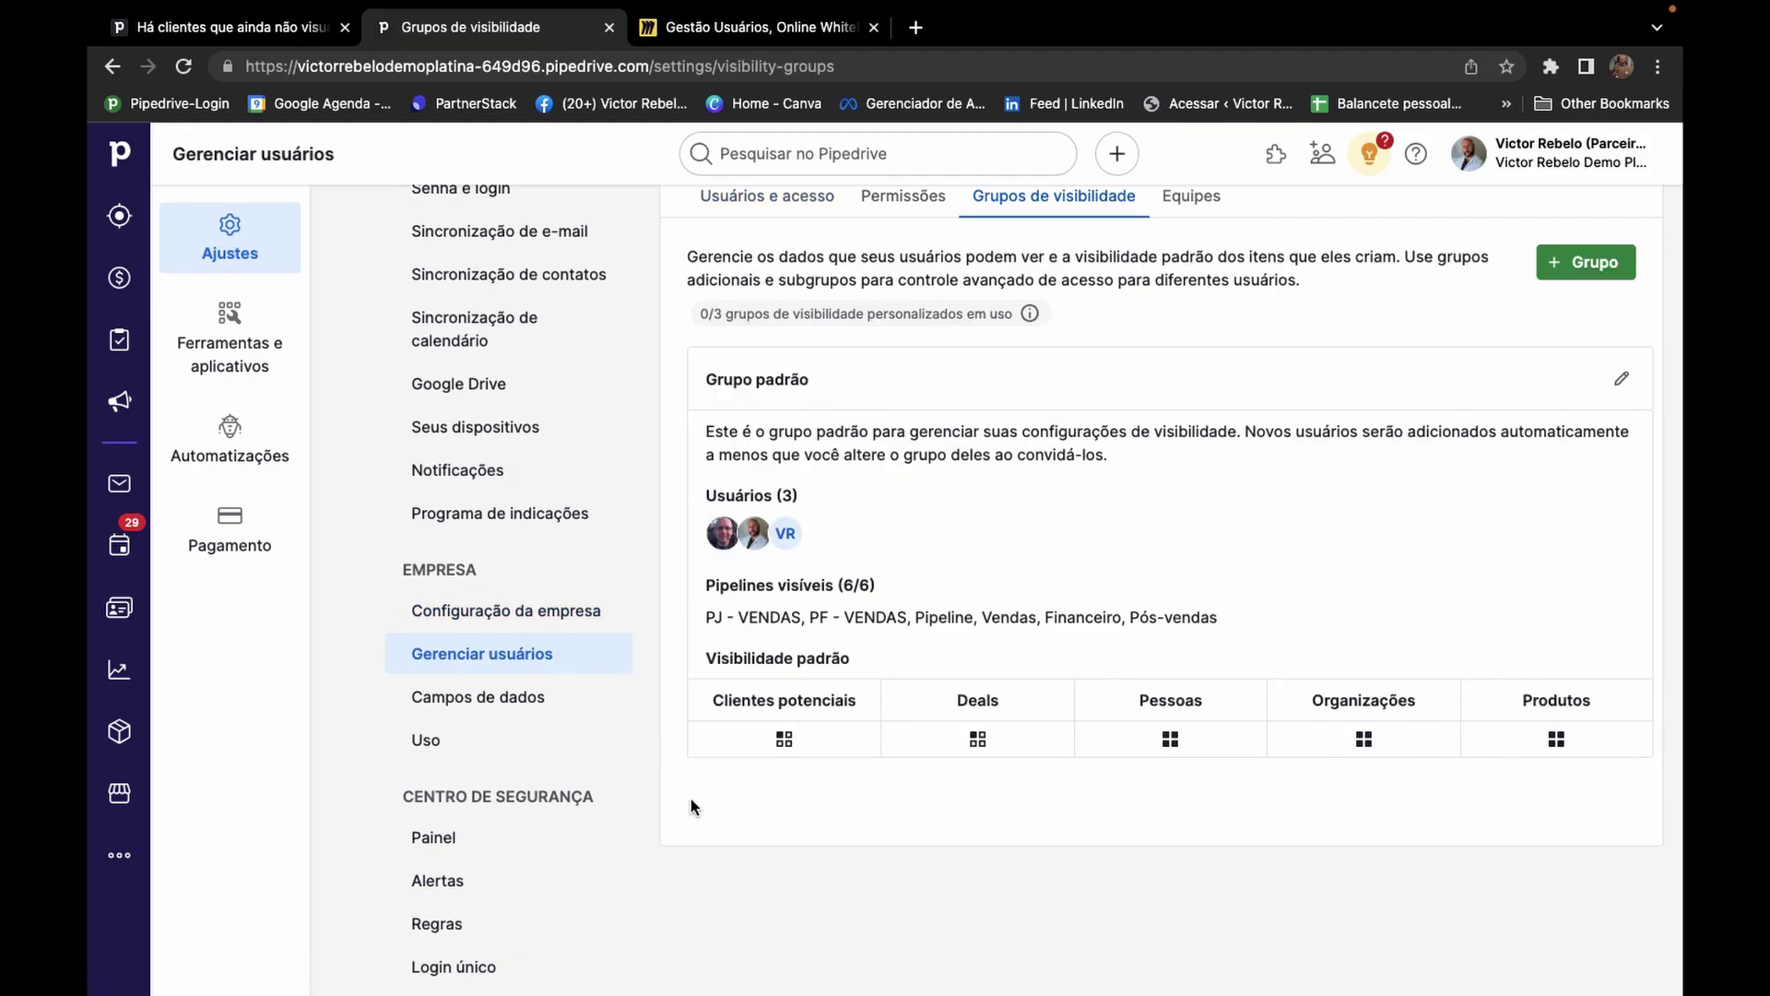
Open the default group and review the default visibility settings for leads, deals, people, organizations and products.
click(798, 742)
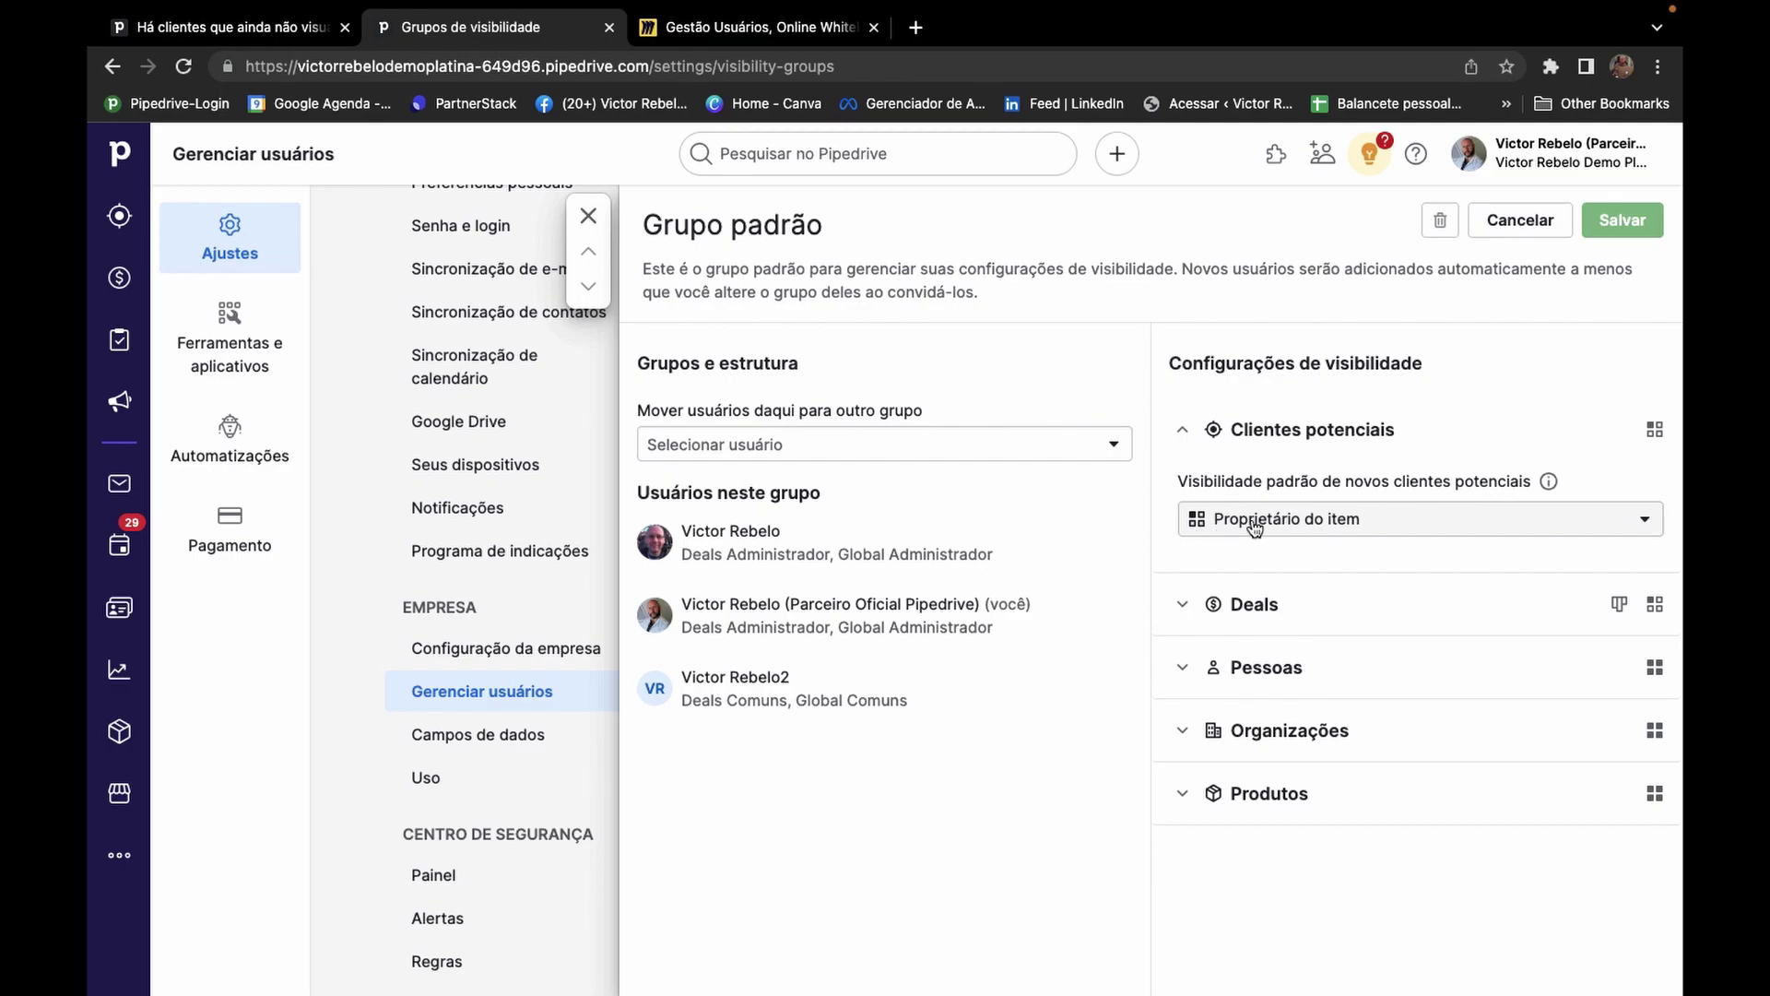
click(1261, 604)
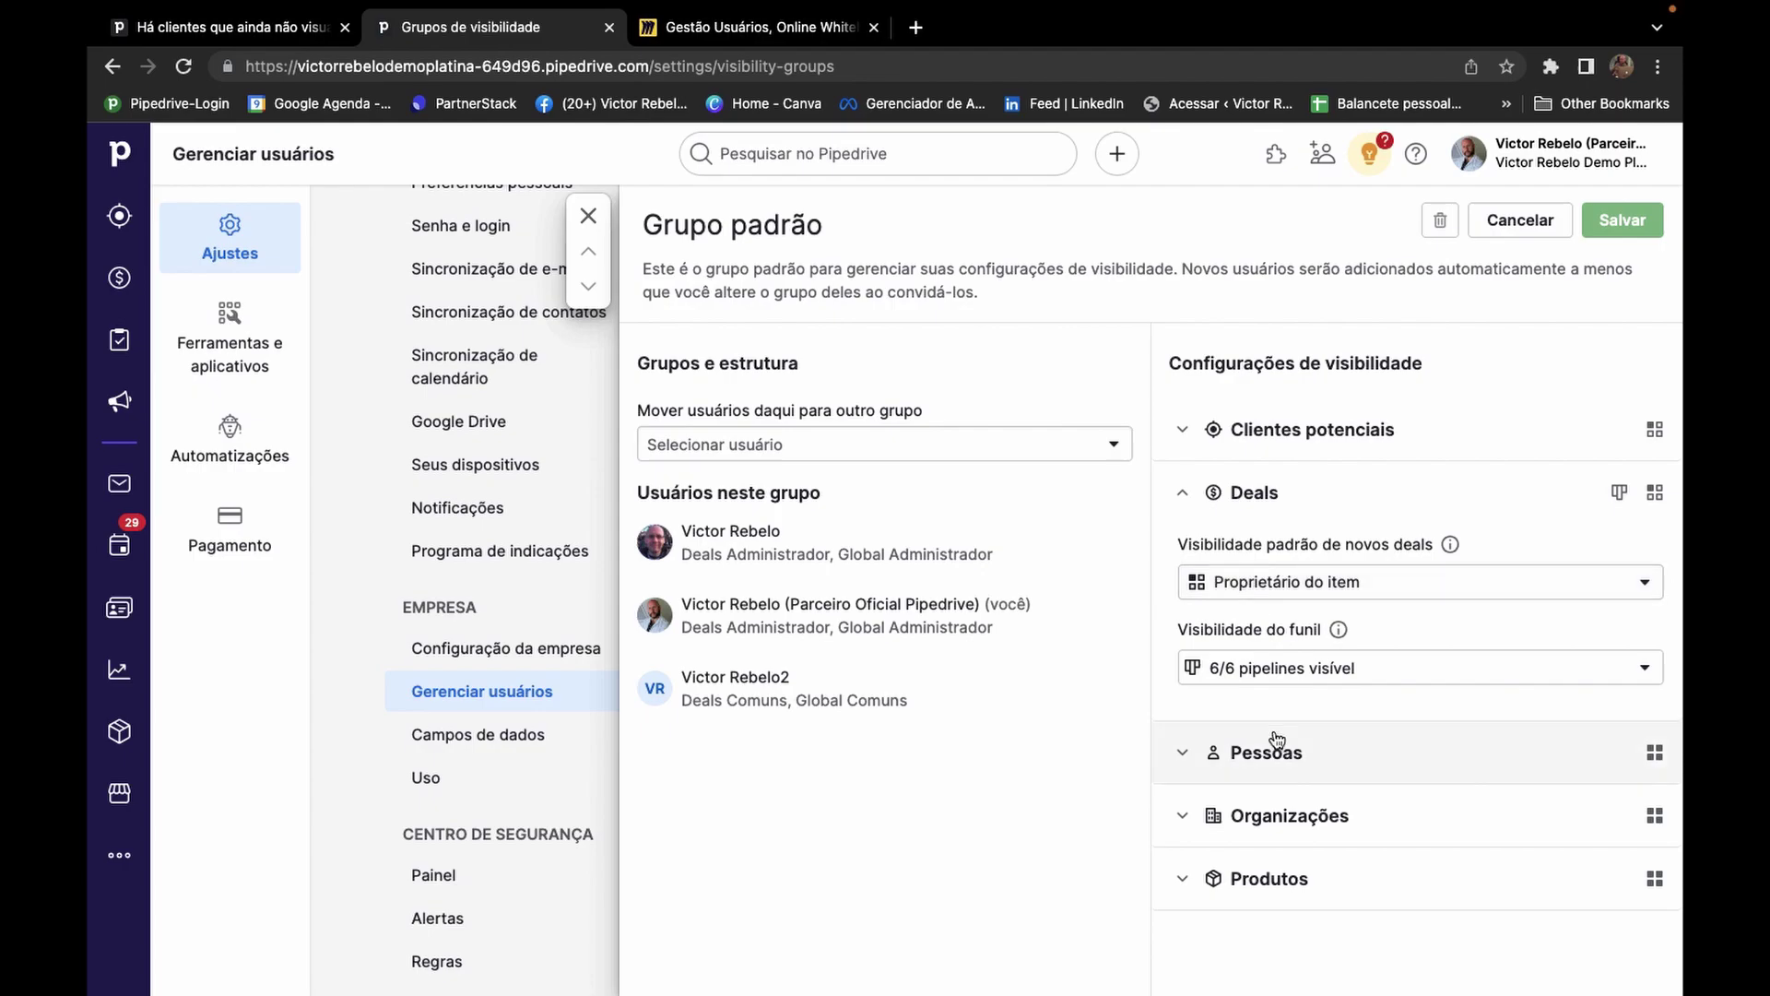
click(1259, 754)
click(1259, 746)
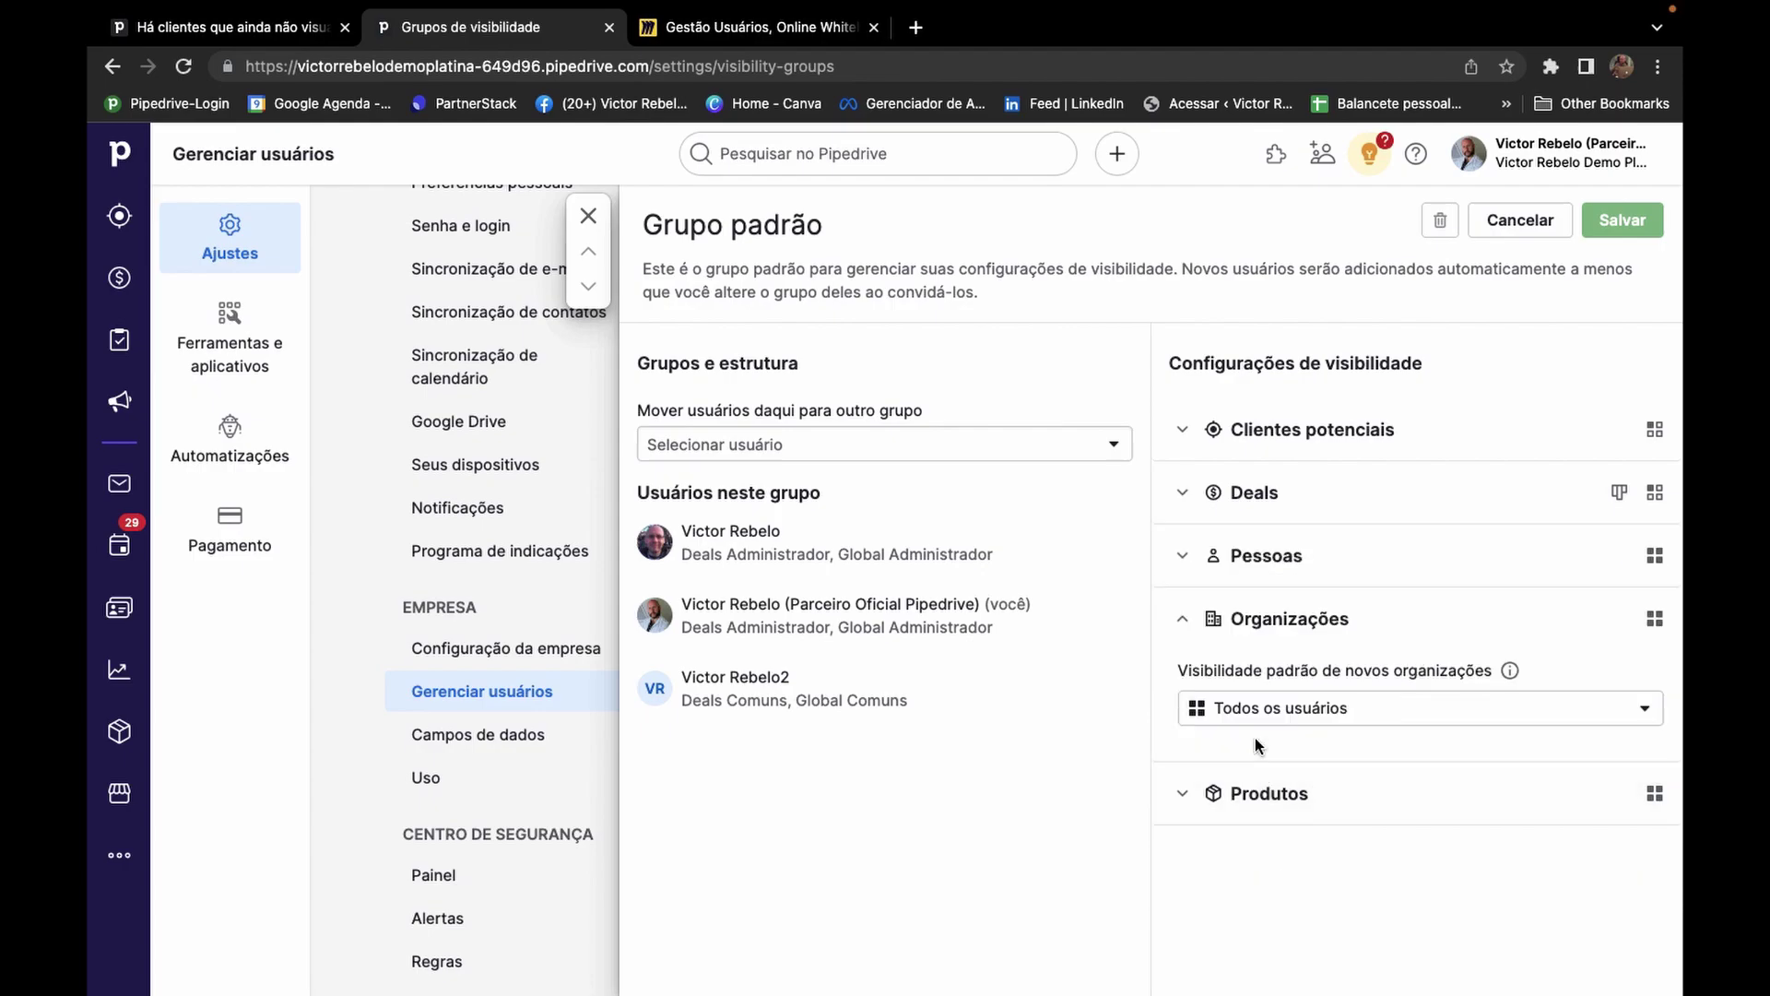
click(1281, 804)
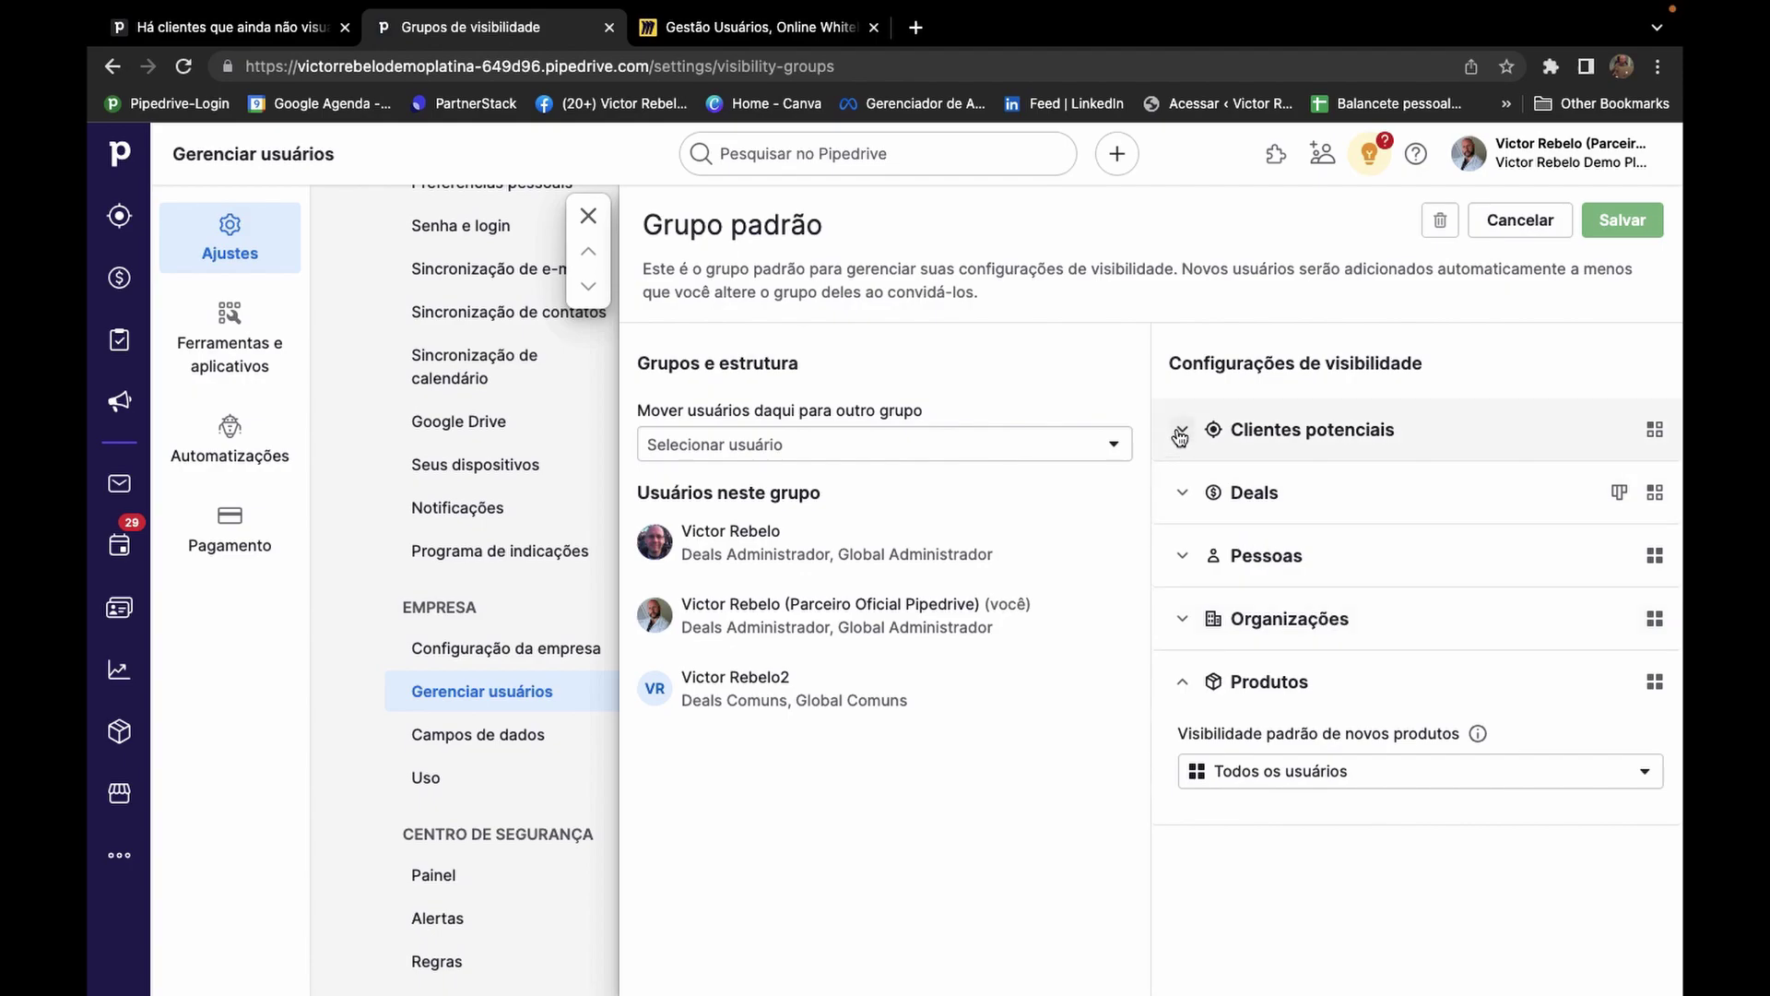
click(1309, 429)
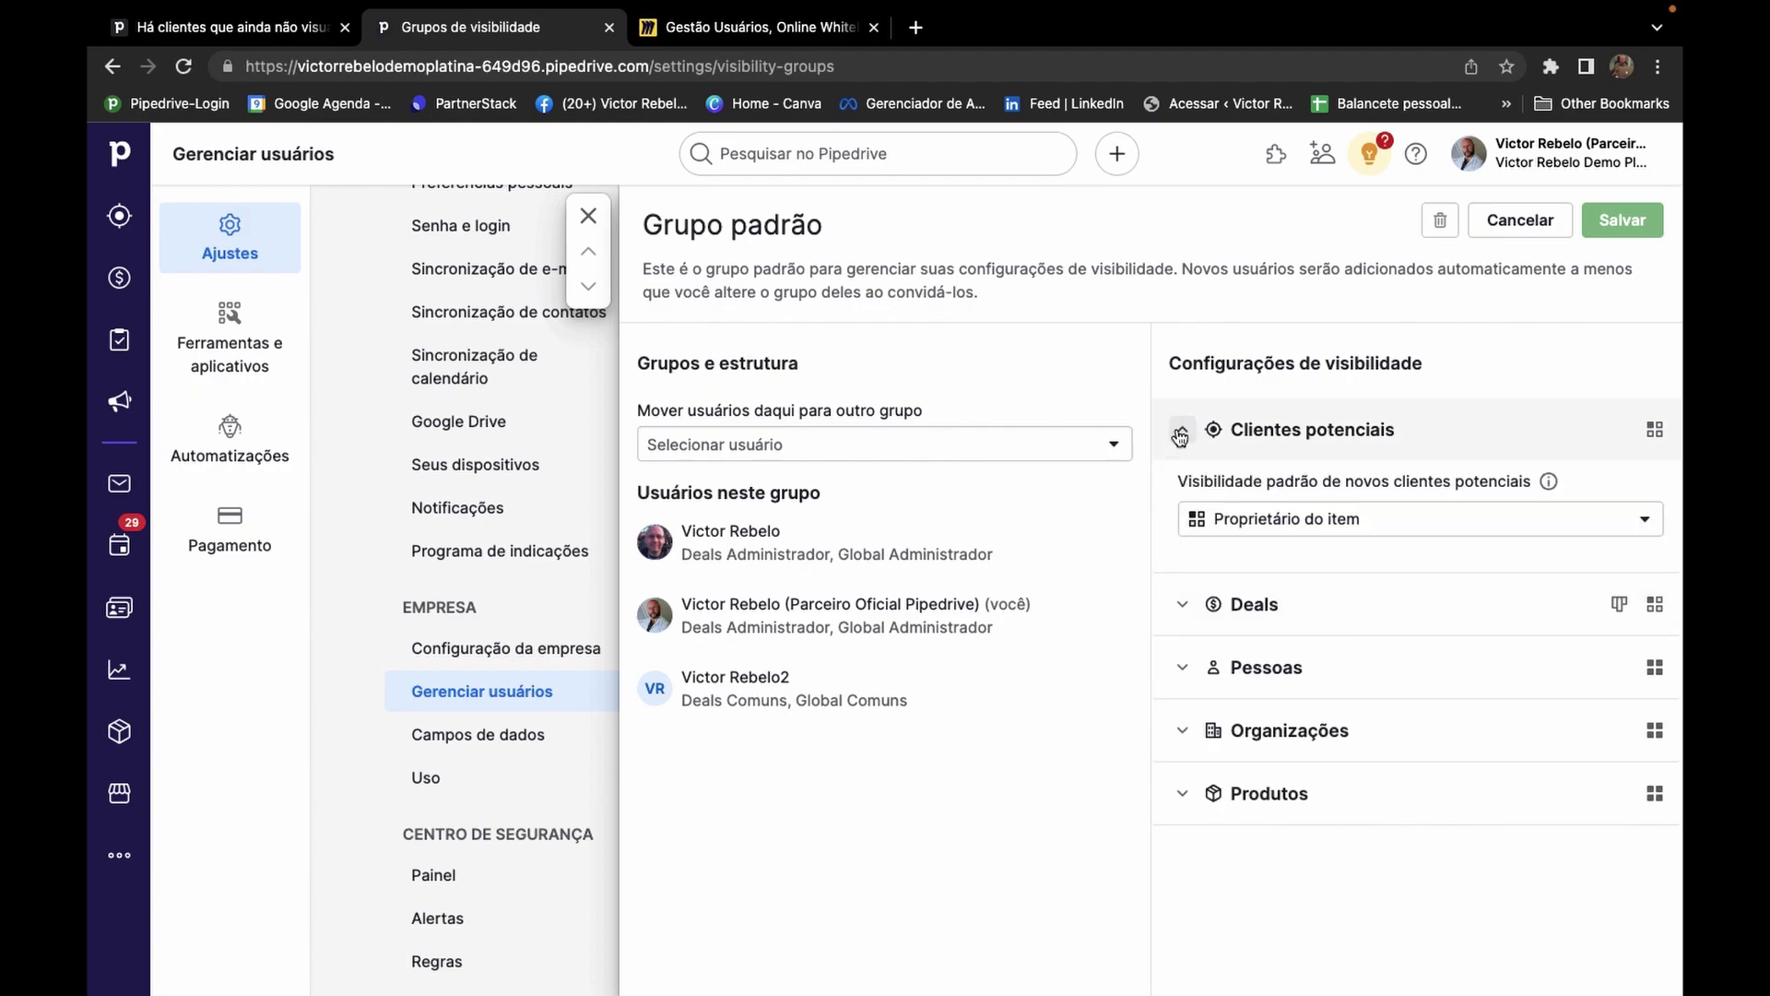
In the default group's Deals pipeline visibility, deselect PF - VENDAS, Pipeline, Vendas, Financeiro and Pós-vendas, keeping only PJ - VENDAS.
click(1182, 604)
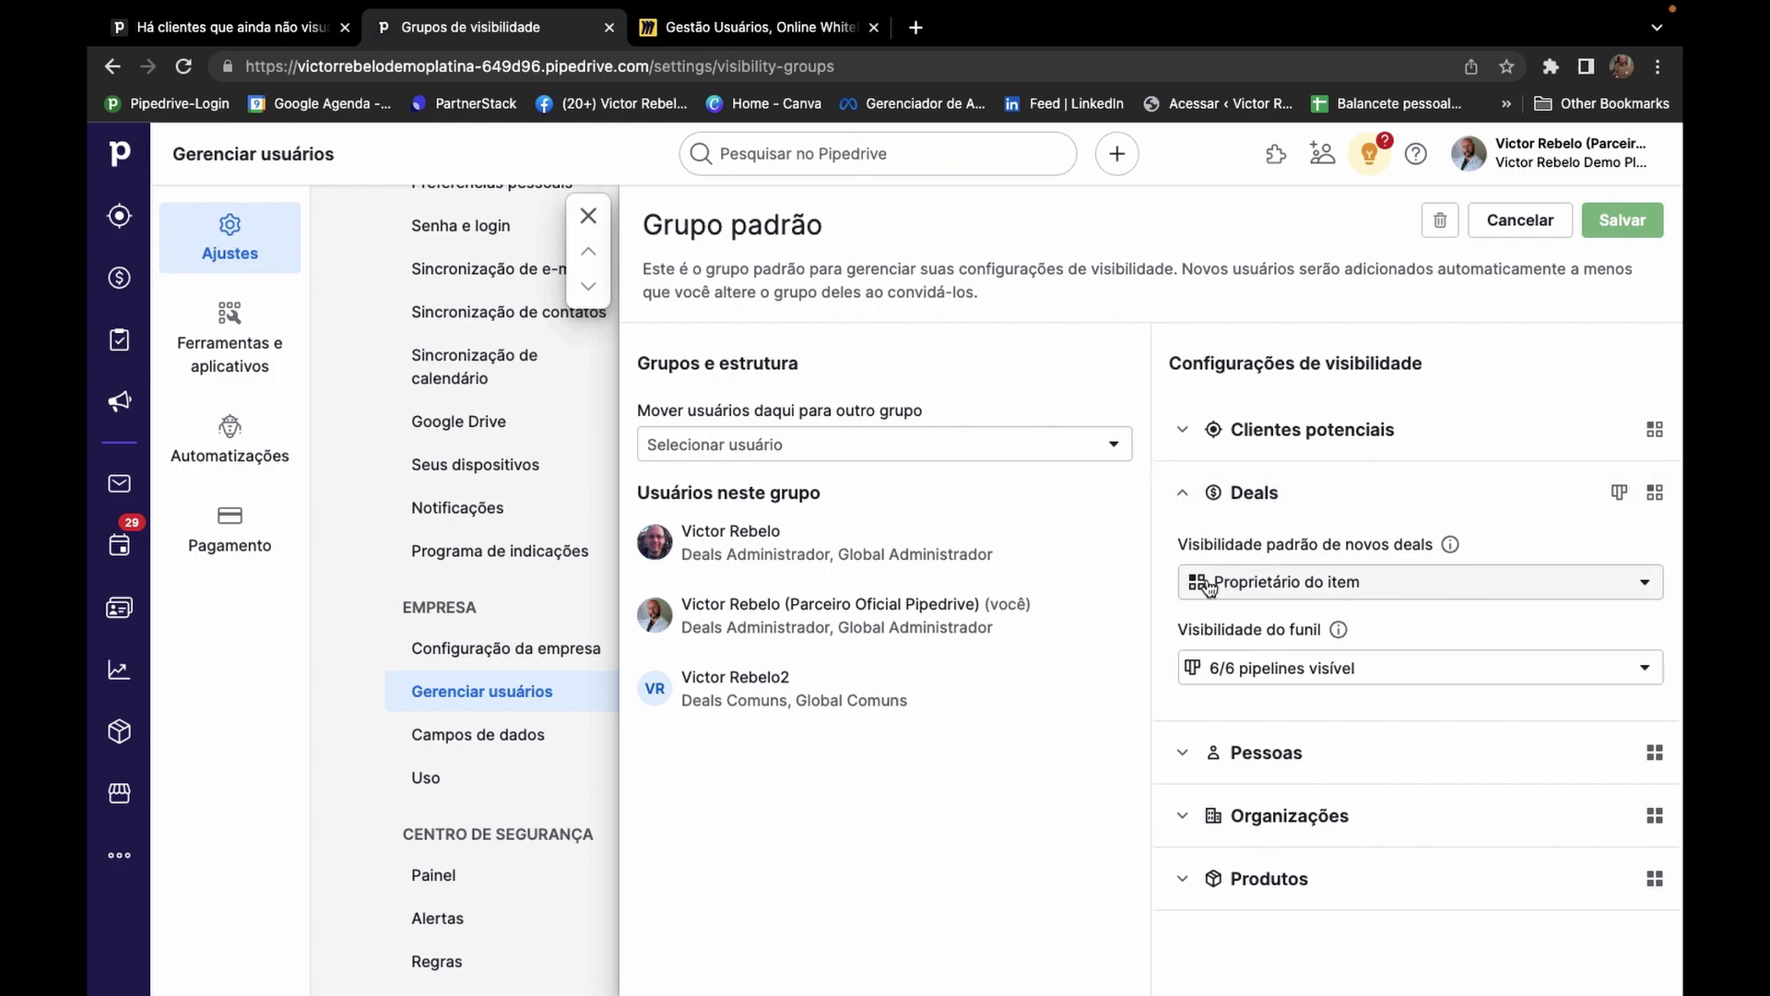
click(1249, 671)
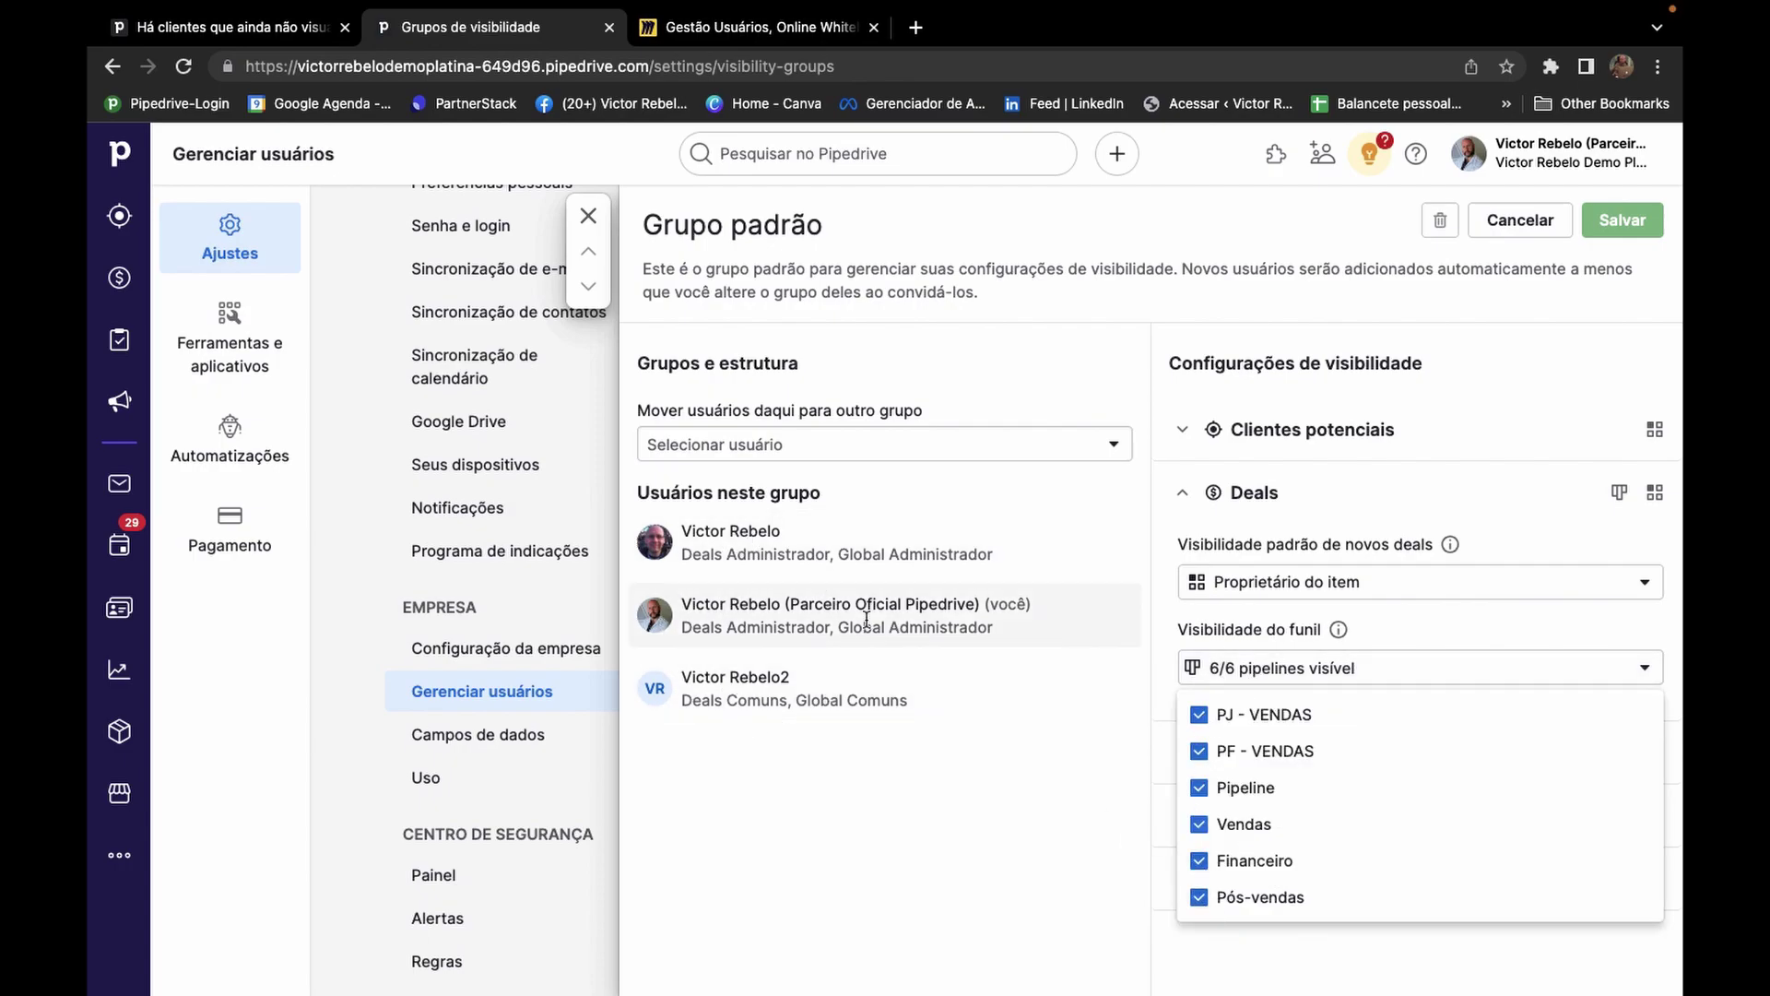
click(1198, 751)
click(1198, 787)
click(1199, 825)
click(1198, 860)
click(1199, 897)
Reselect PF - VENDAS, Pipeline, Vendas, Financeiro and Pós-vendas as visible pipelines and close the list.
click(1198, 751)
click(1199, 787)
click(1199, 825)
click(1199, 860)
click(1199, 897)
click(1138, 394)
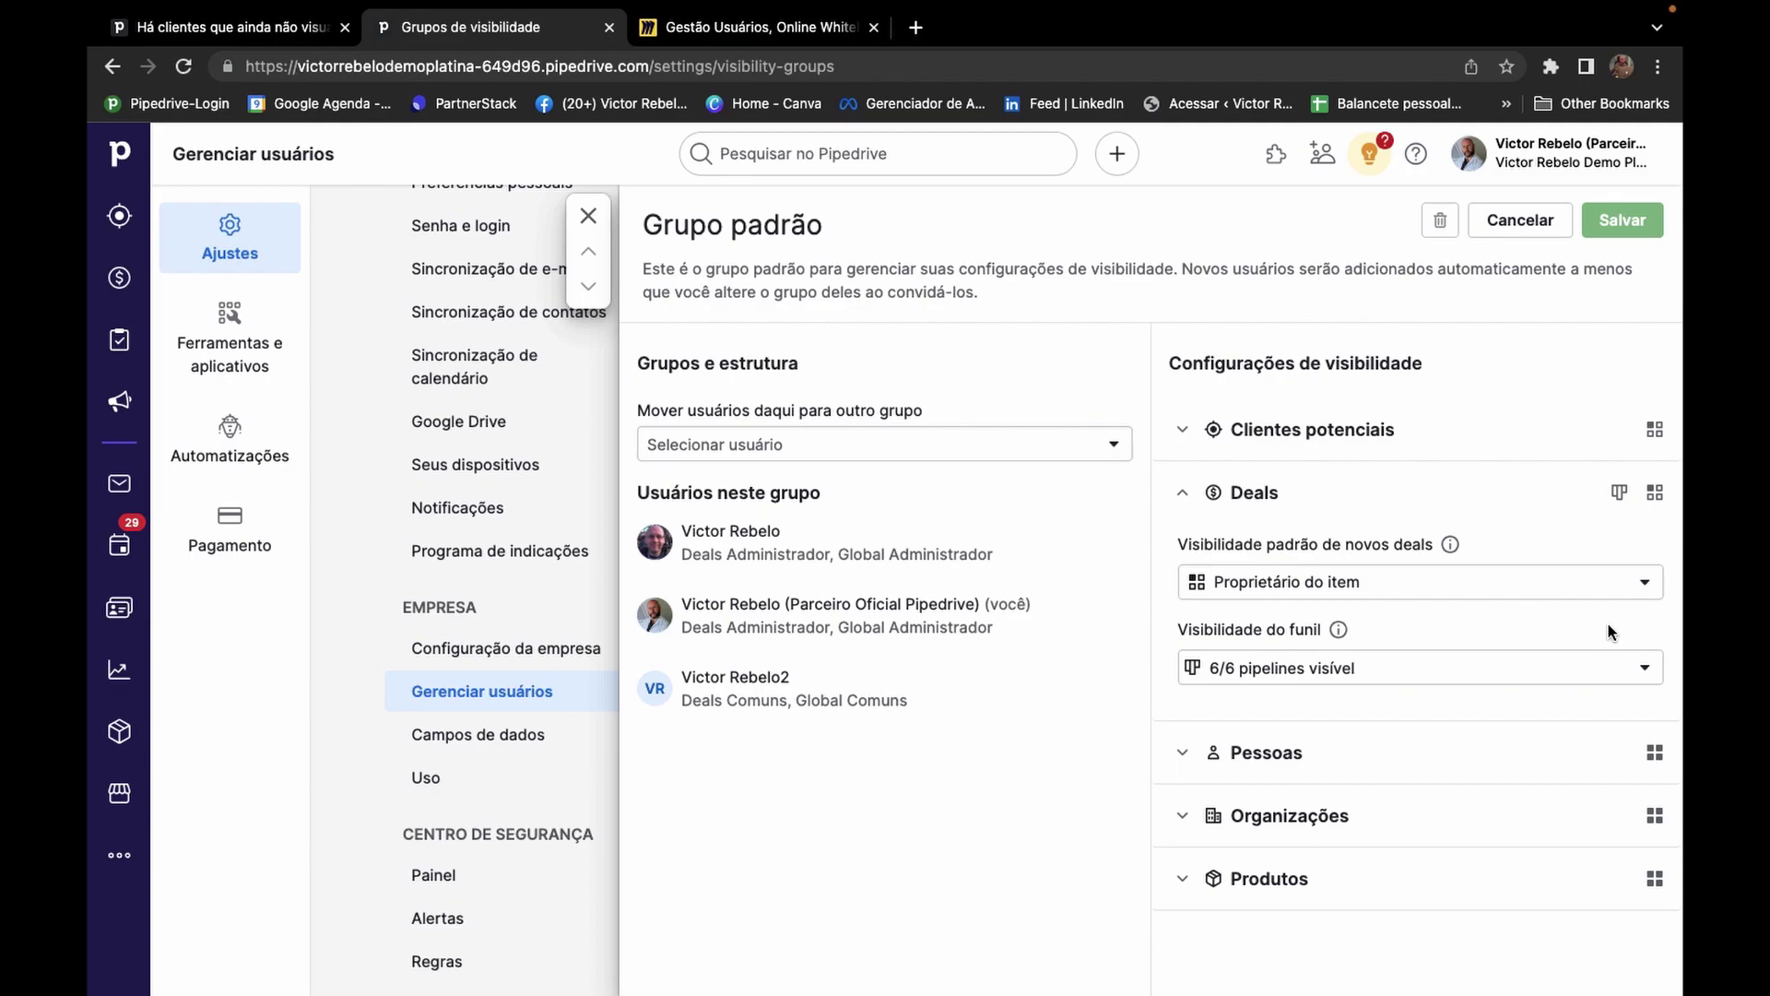
Restrict the default group's visible pipelines to PJ - VENDAS again and check whether that last one can be deselected.
click(1621, 668)
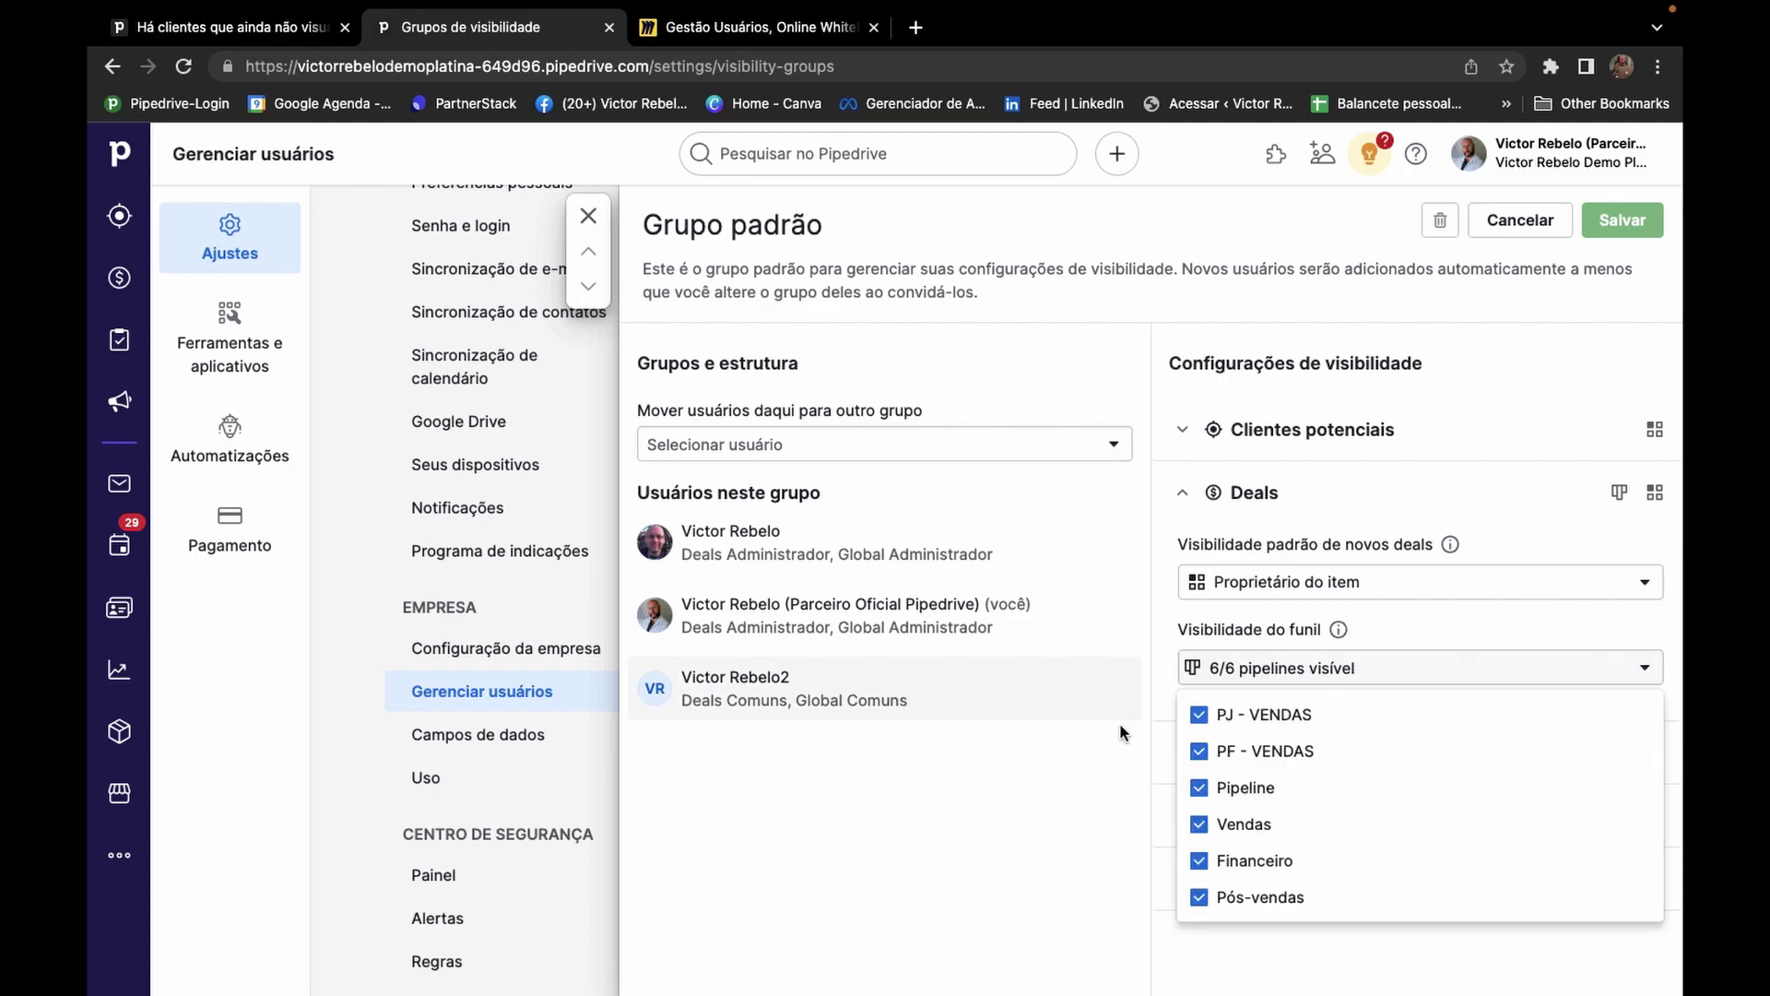
click(1203, 752)
click(1201, 789)
click(1200, 826)
click(1200, 862)
click(1199, 898)
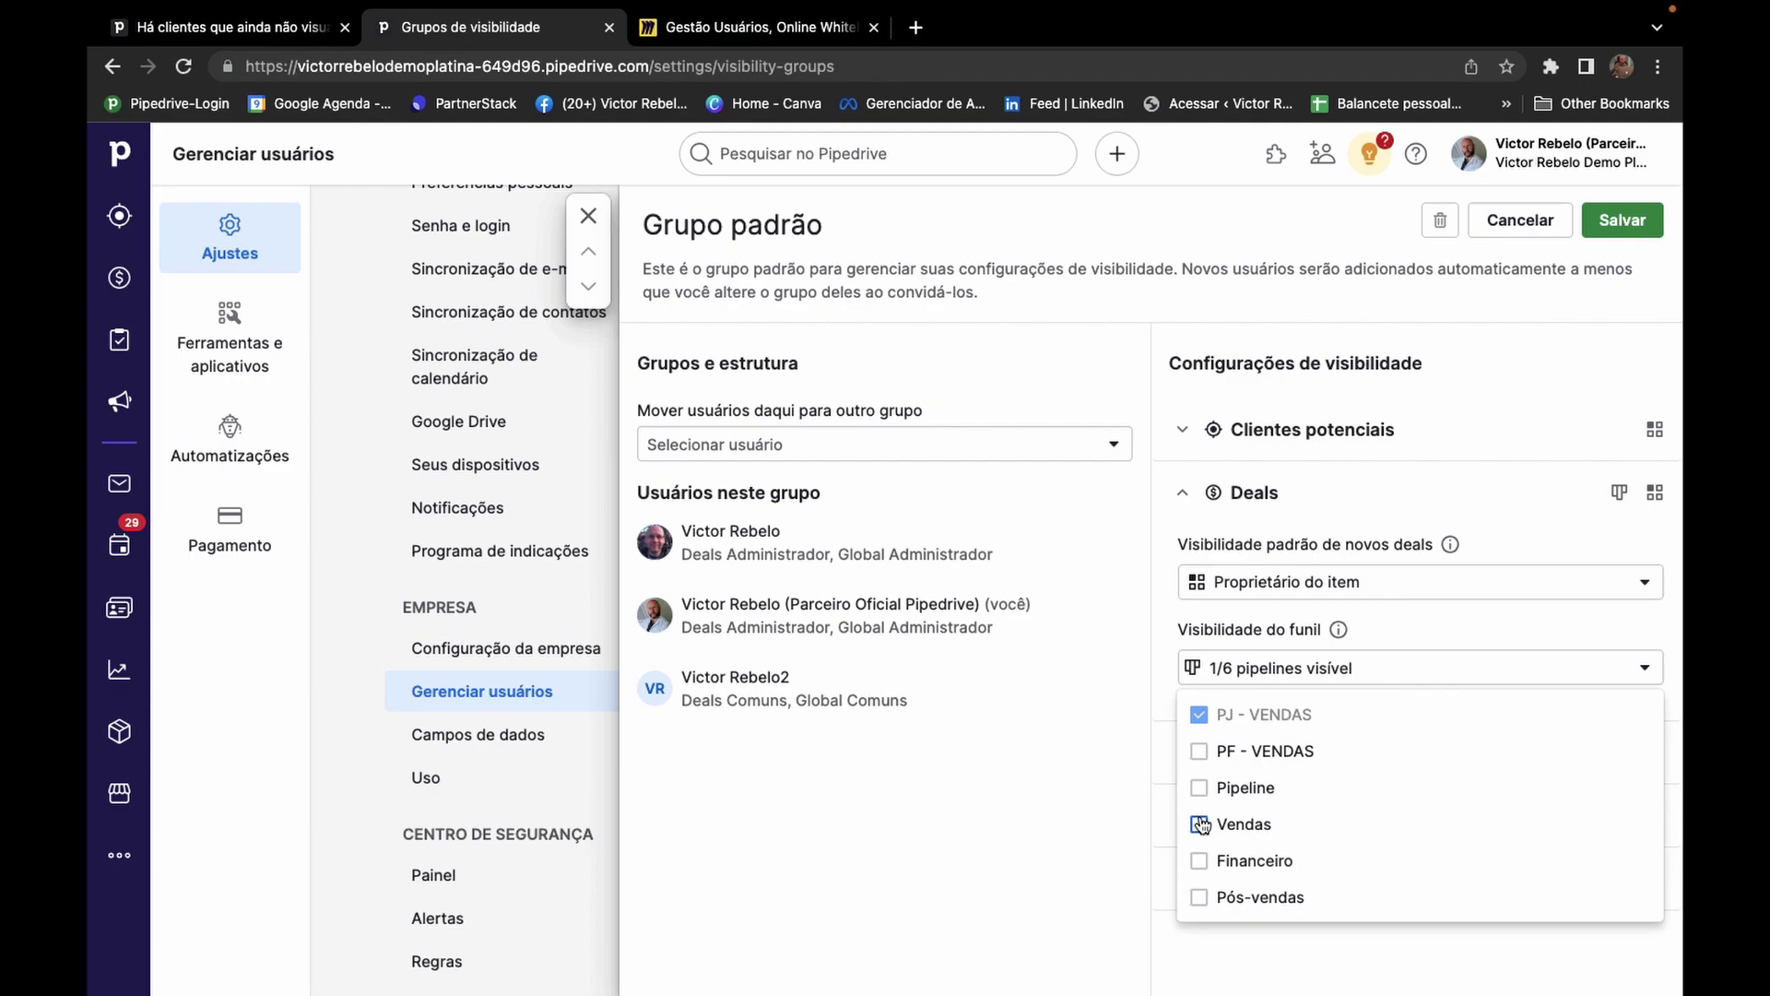
mouse_move(1203, 719)
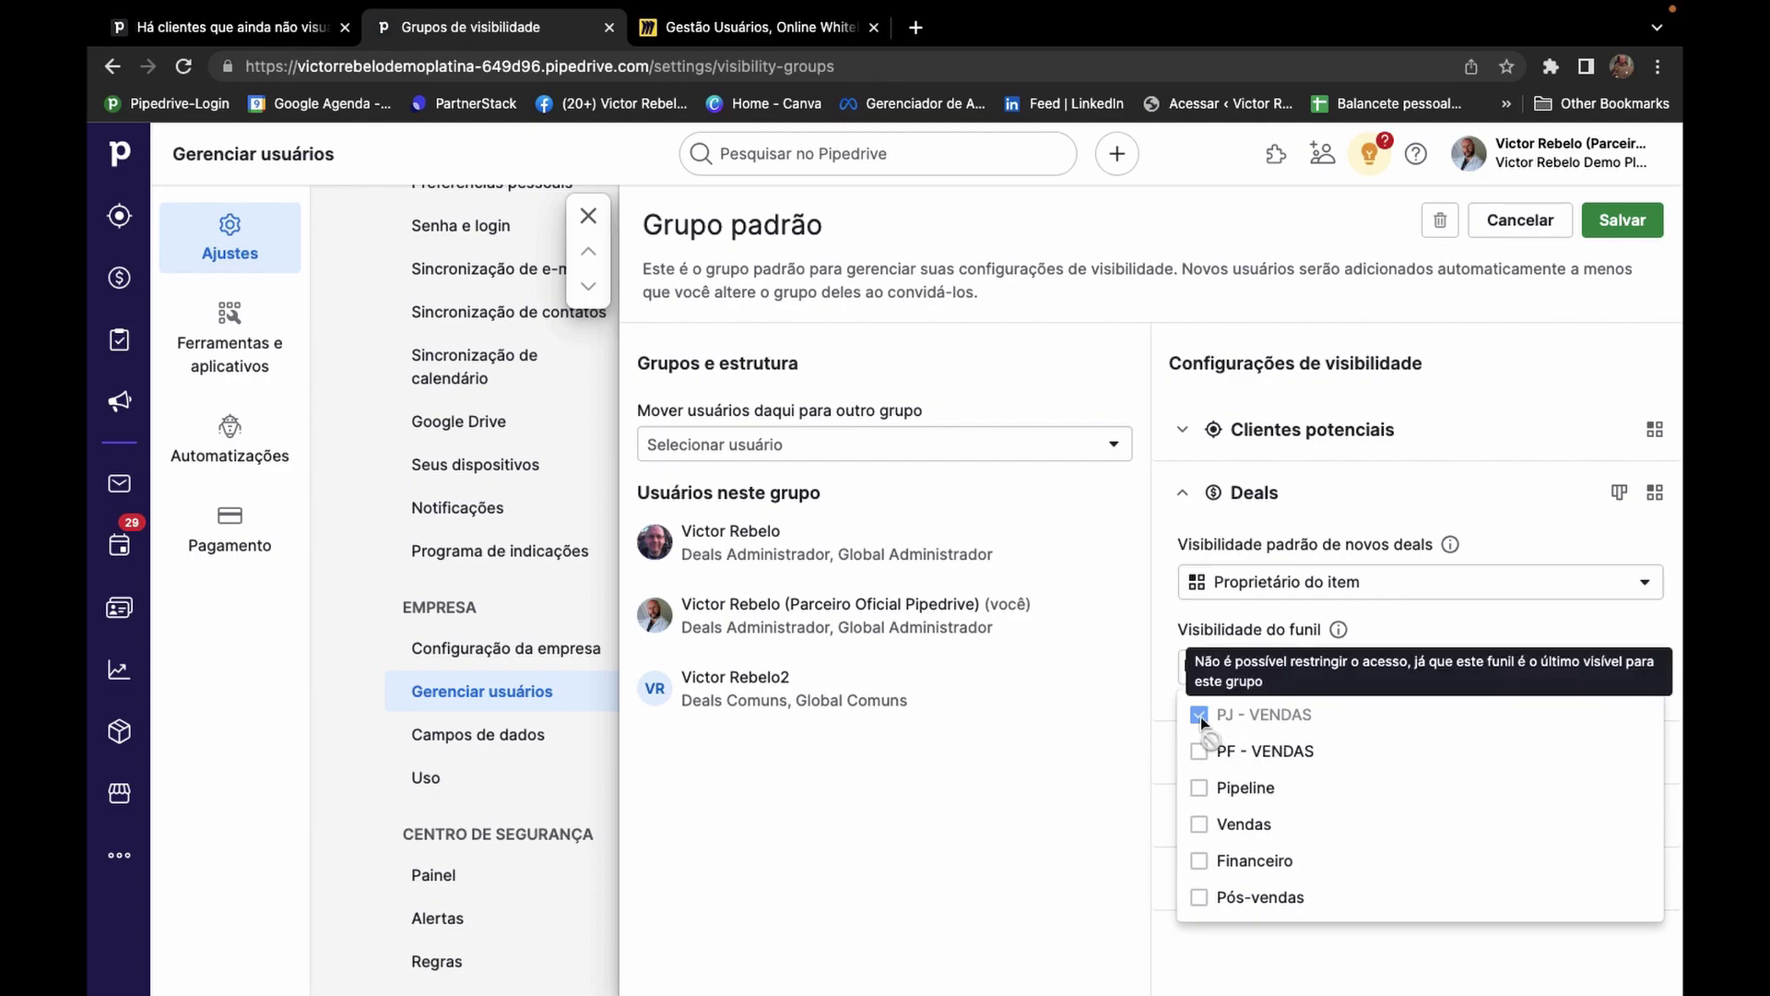
Make all six pipelines visible to the default group again and close the group without saving.
click(1199, 751)
click(1199, 787)
click(1199, 823)
click(1200, 860)
click(1199, 897)
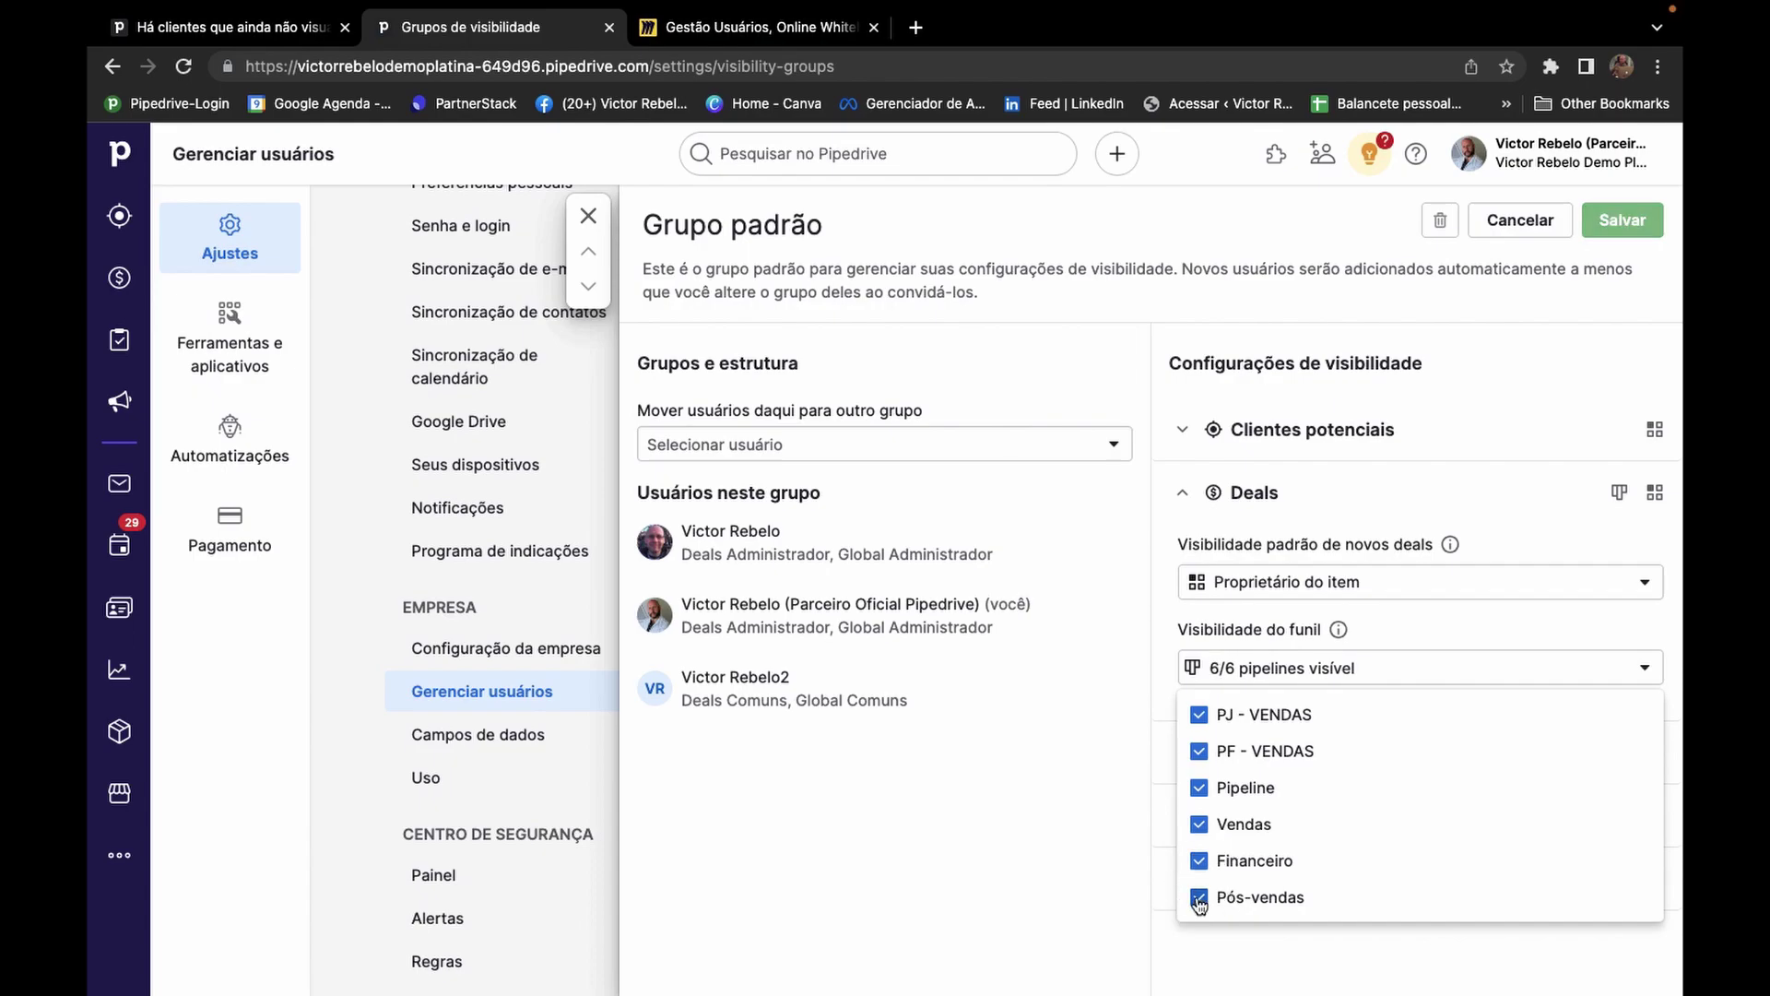
click(1155, 710)
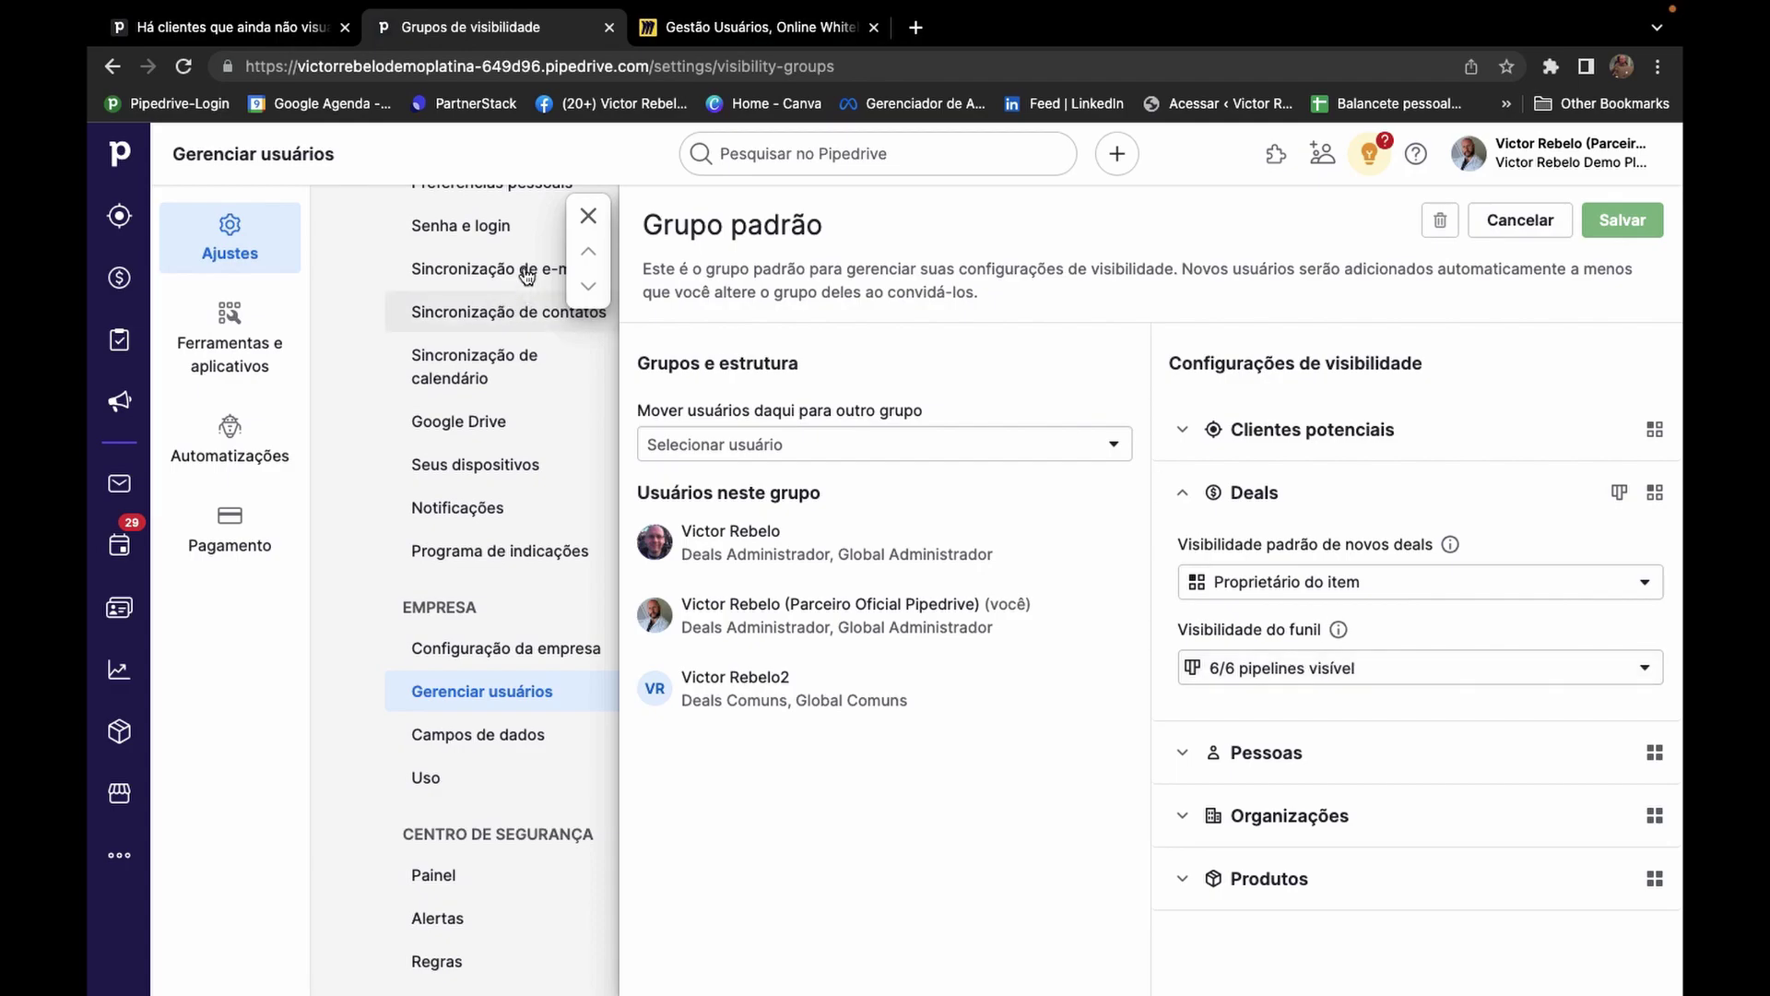
click(588, 216)
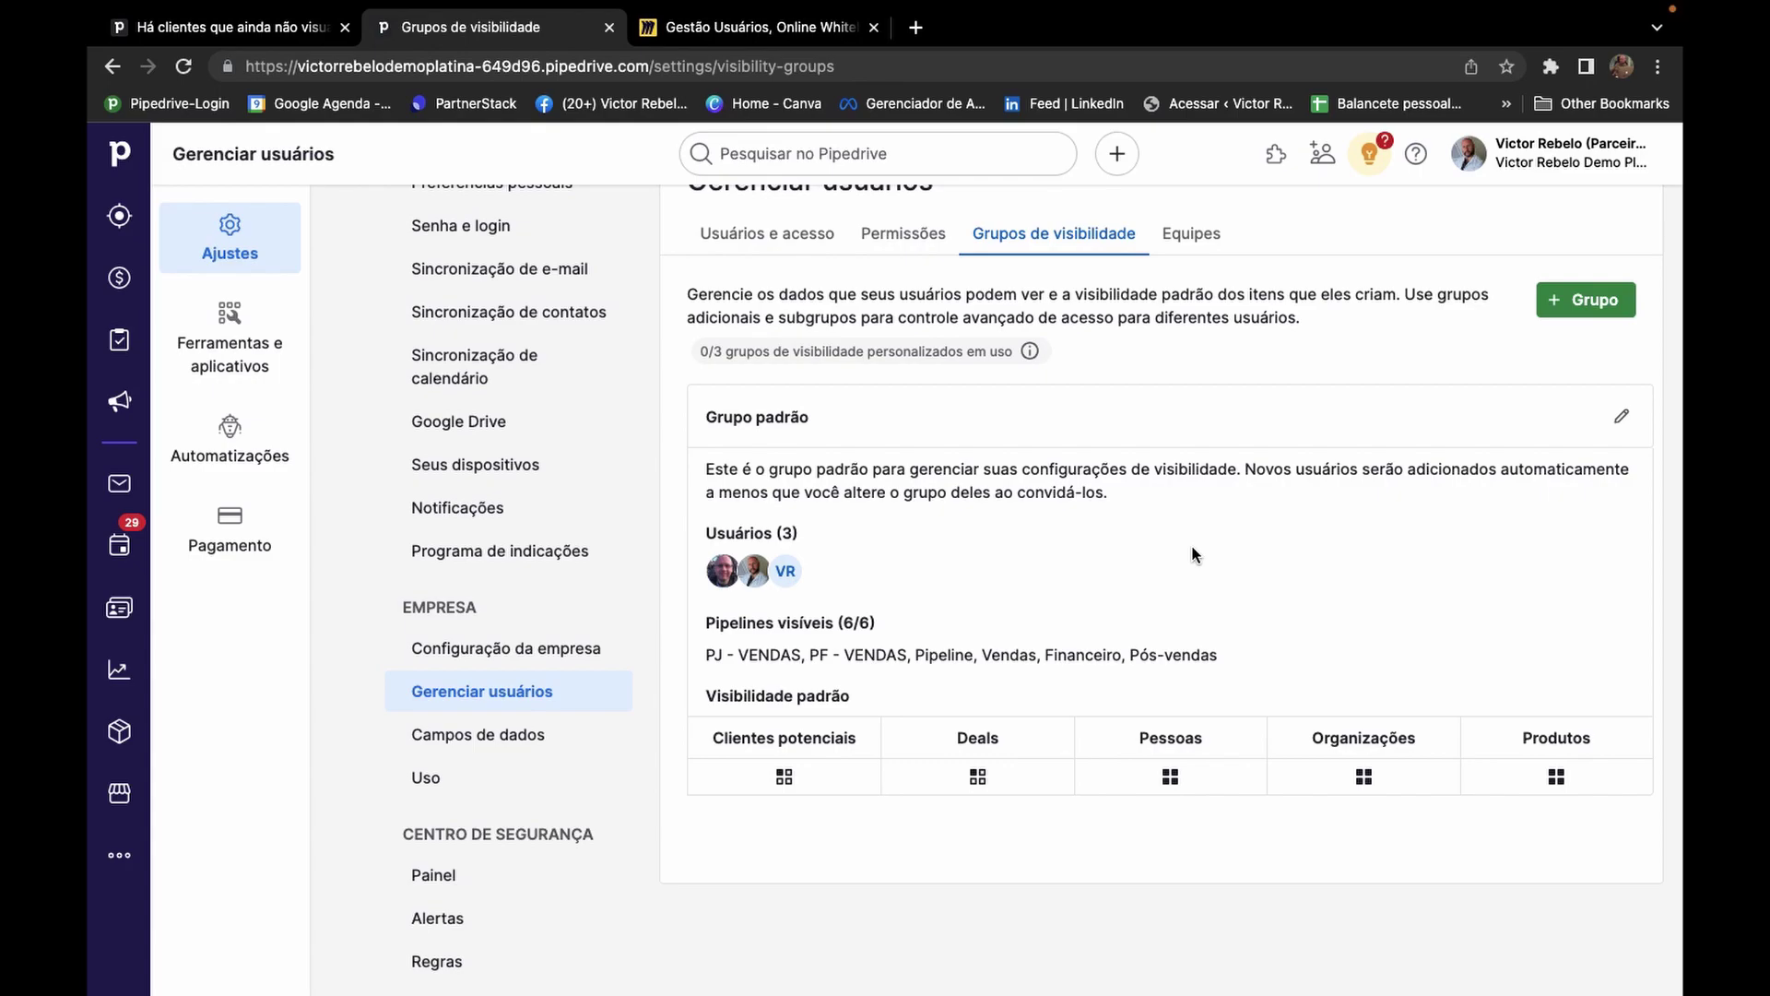
Switch to the Gestão Usuários board in Miro to view the diagram of primary groups and sub-groups.
key(ctrl+Tab)
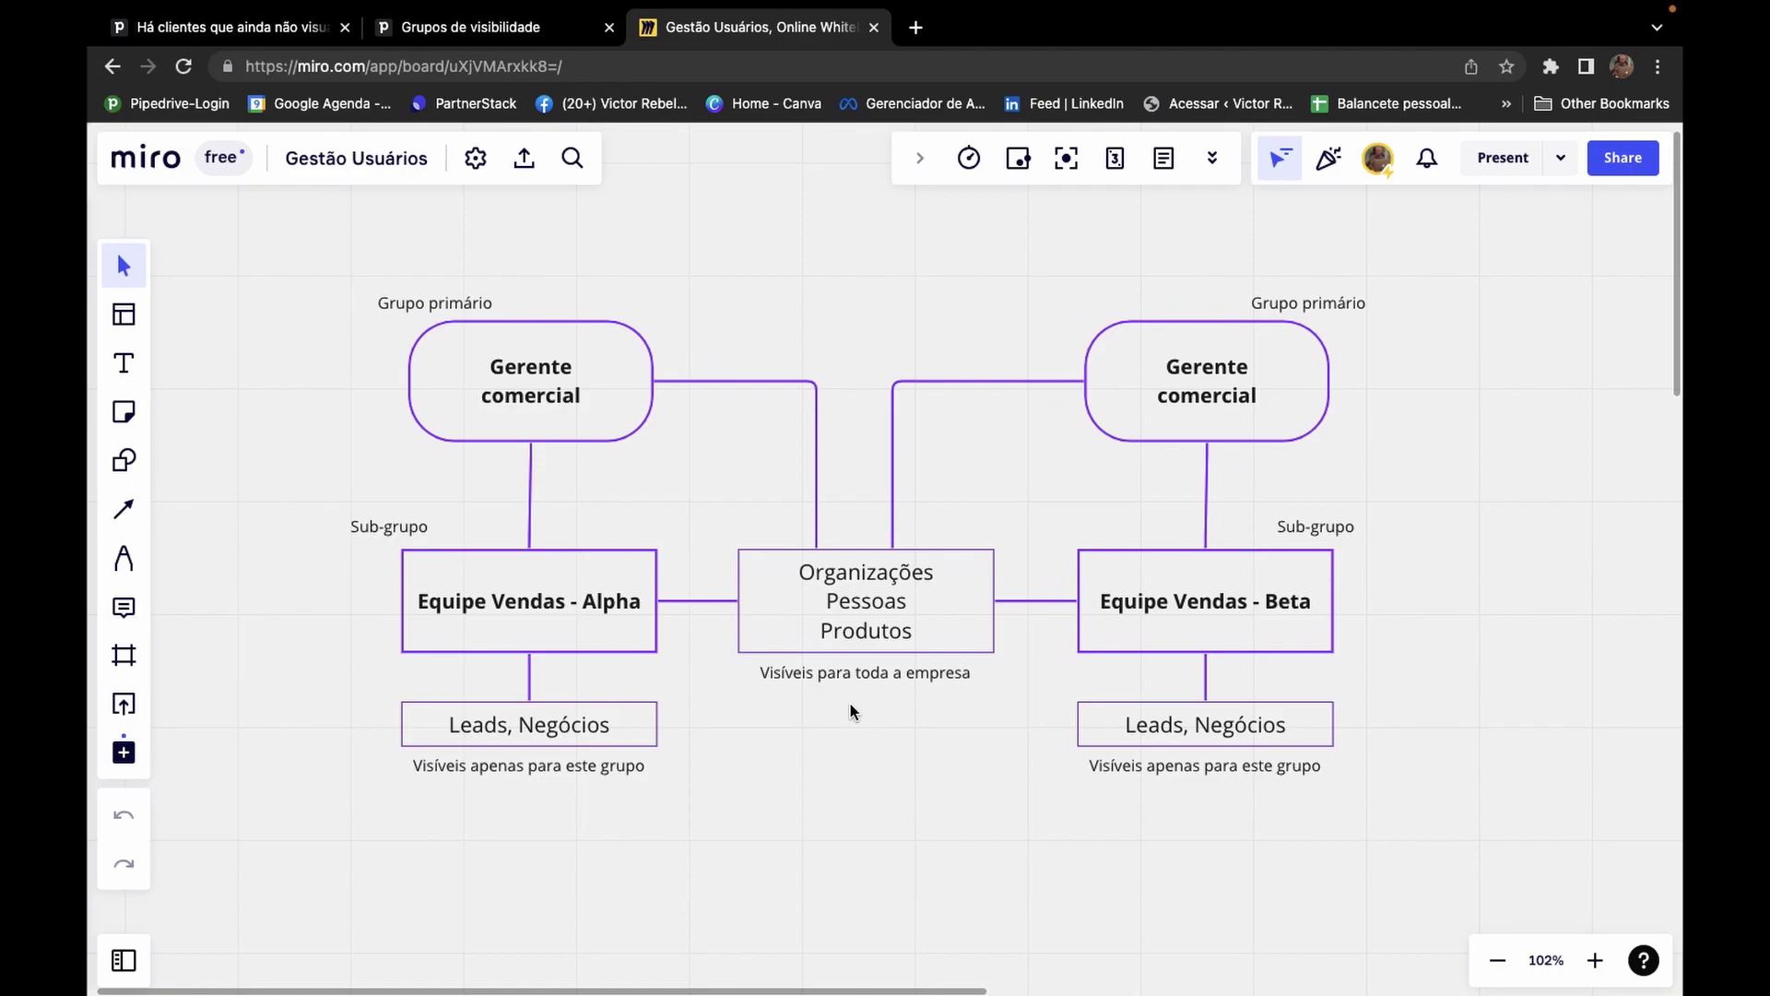
scroll(850, 712, left, 1)
scroll(850, 712, down, 1)
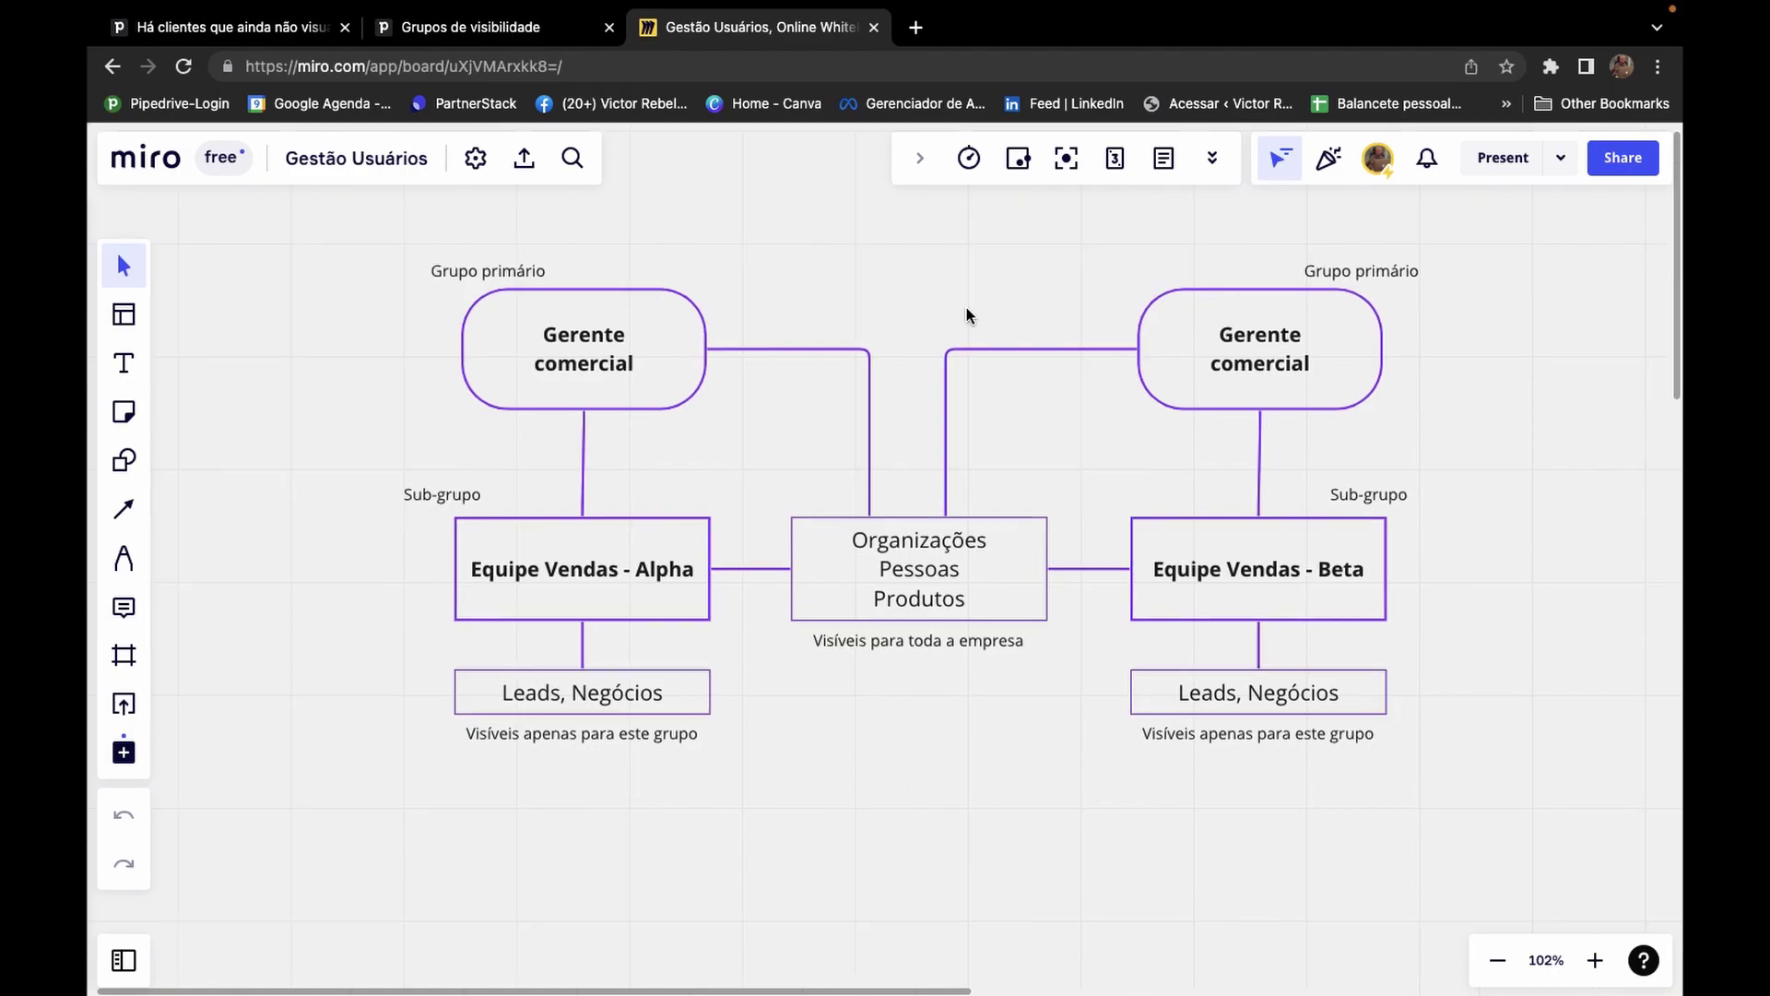
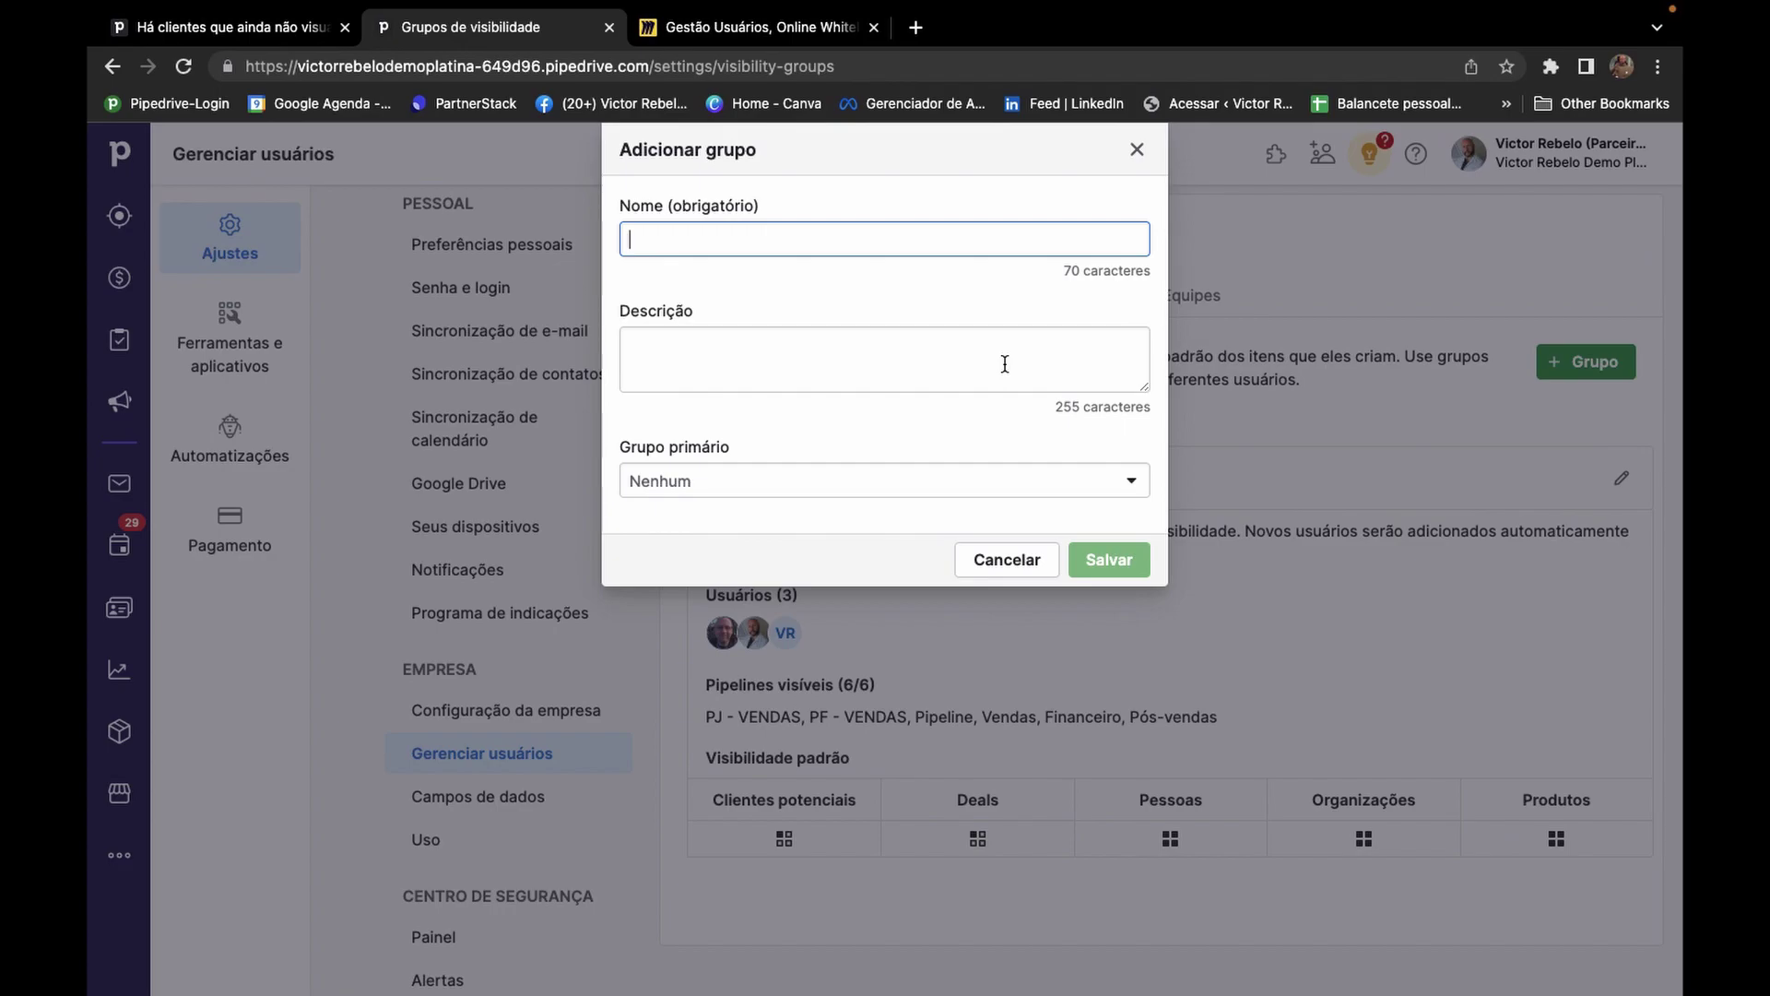
Add a visibility group named Gerência with the description "Gerência equipe Alpha" and no primary group, and save it.
text(Ger)
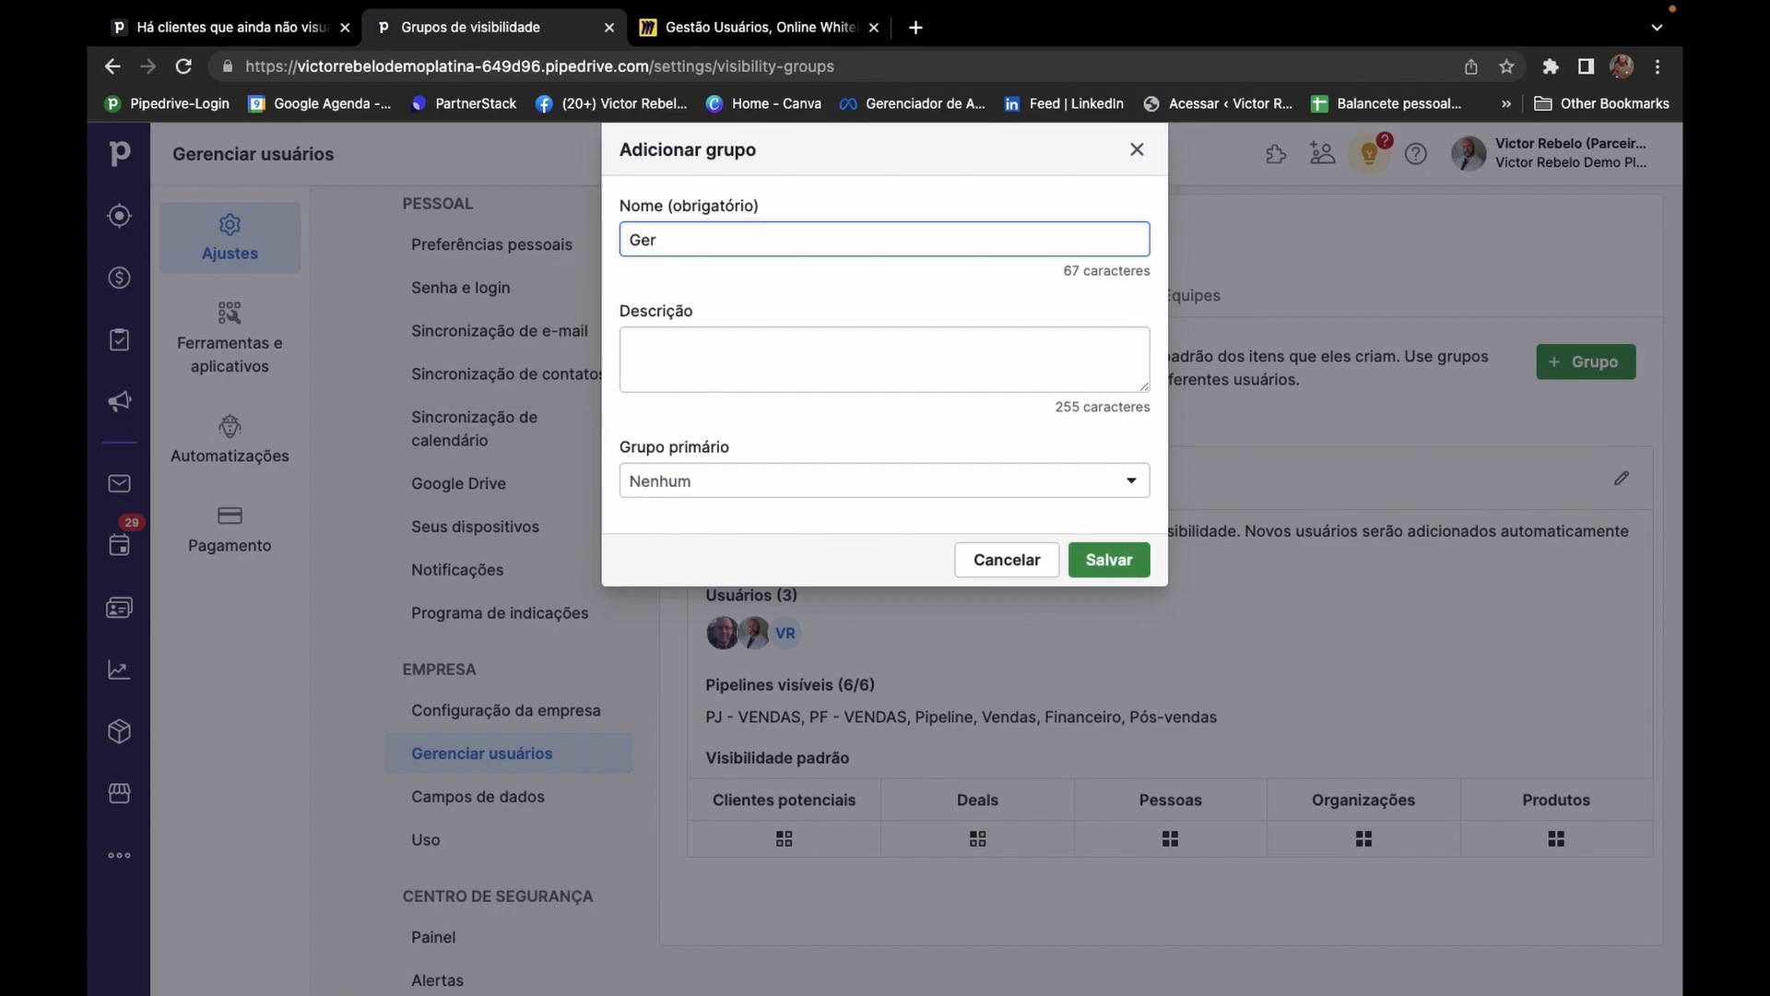
text(ência)
click(769, 365)
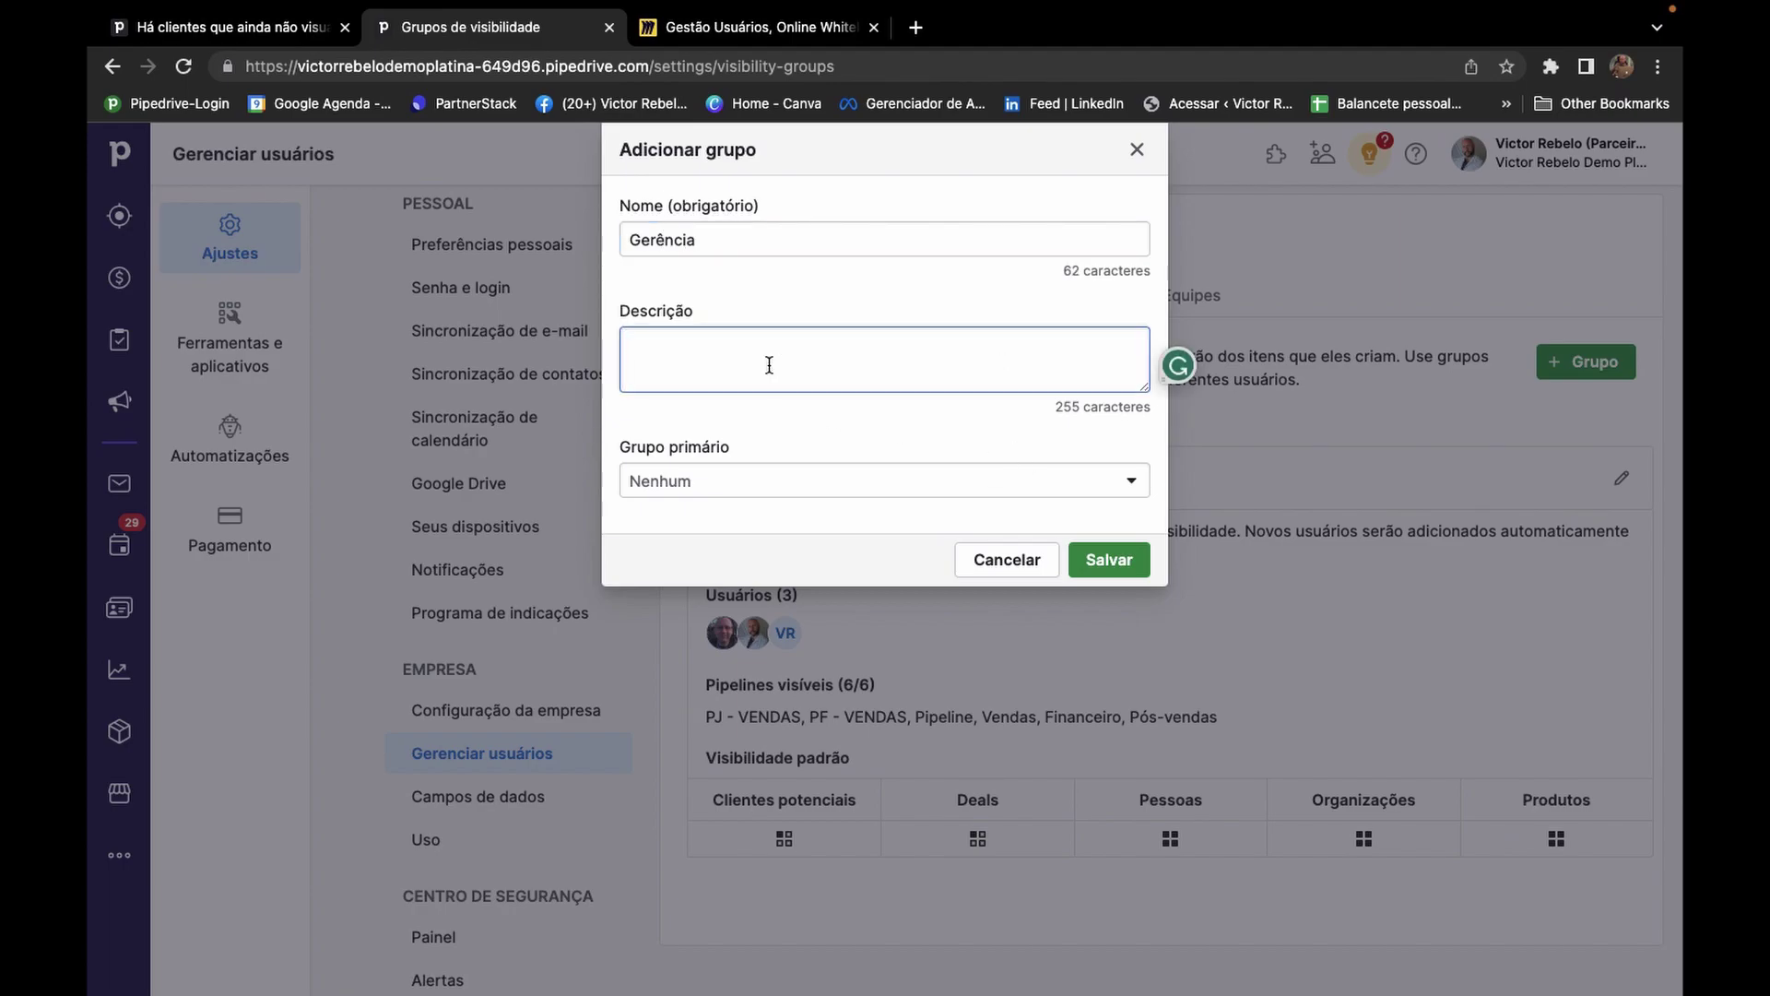
text(Gerência equipe Alpha)
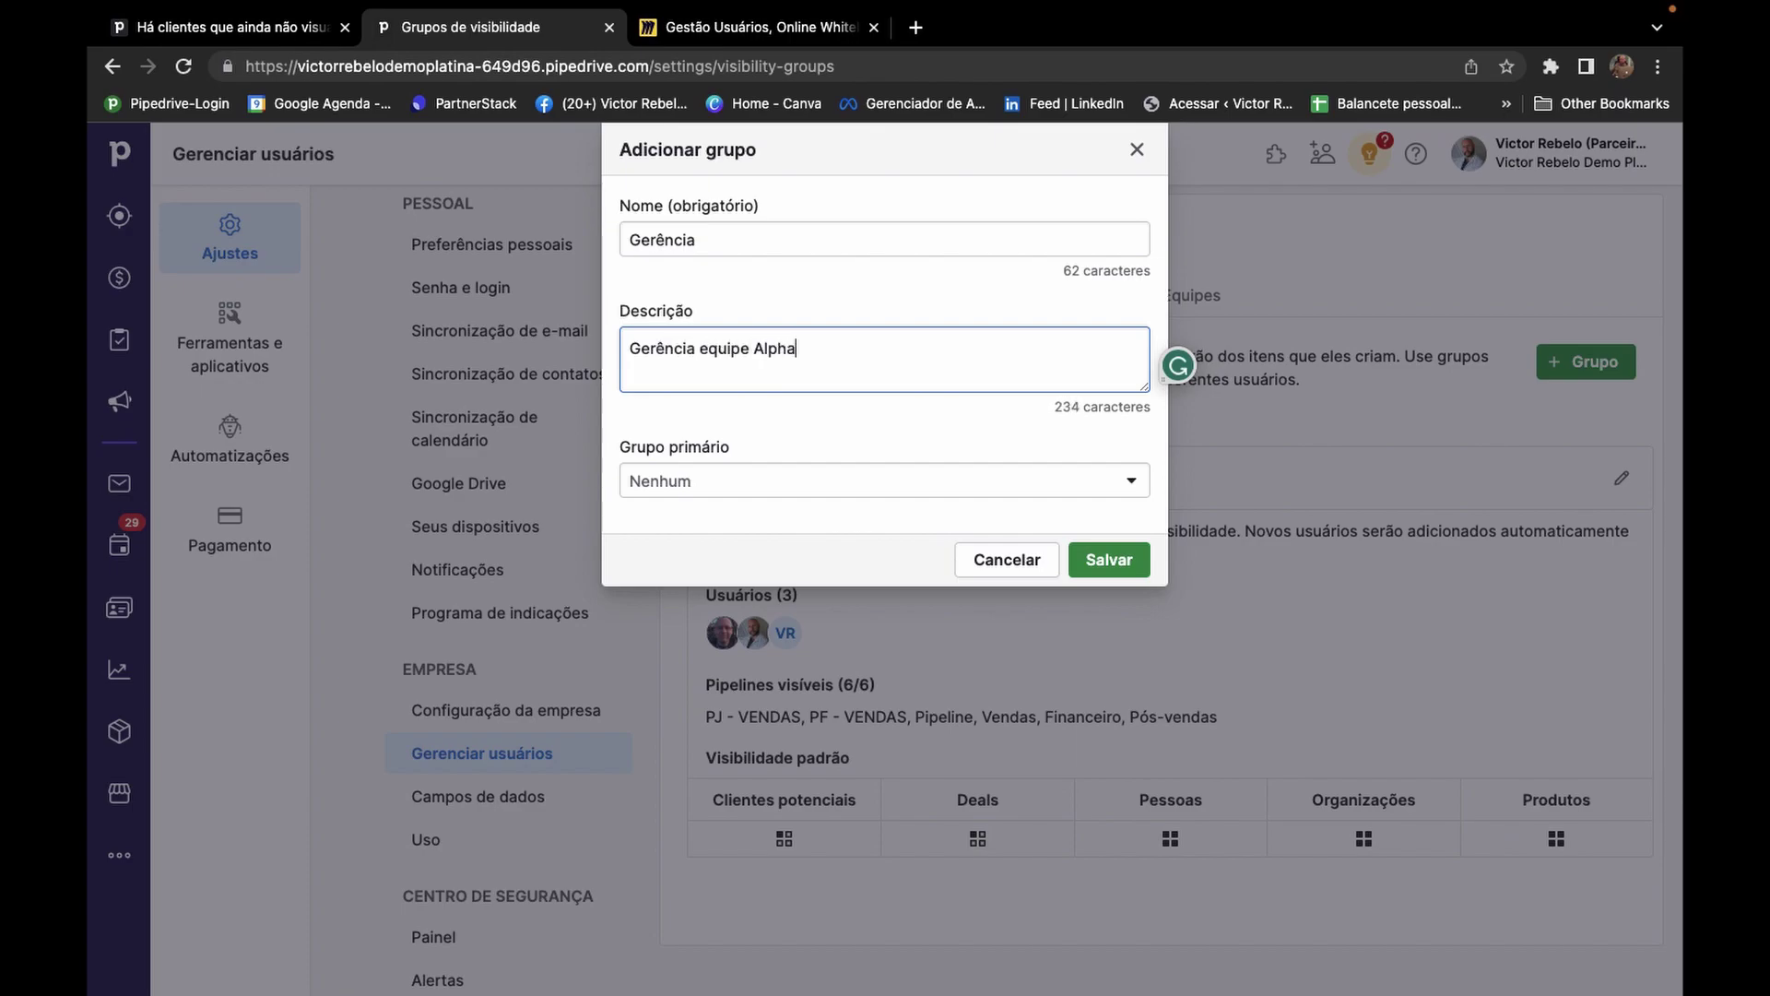
click(732, 495)
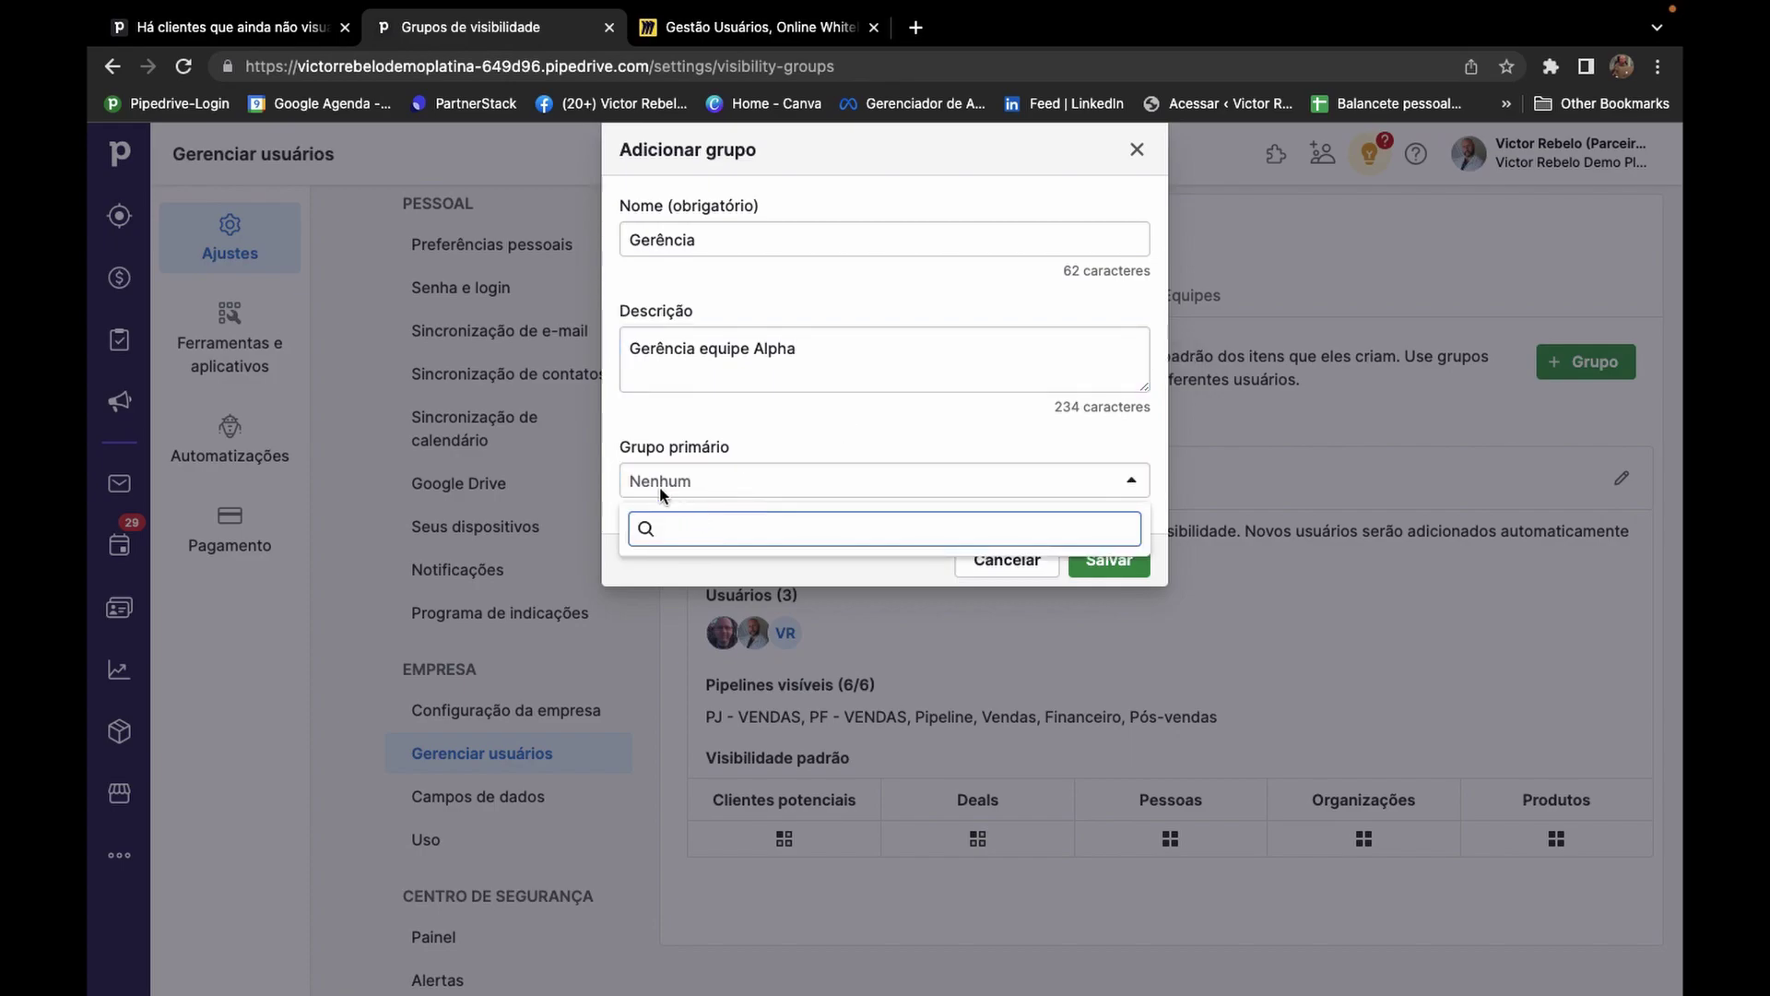
click(710, 447)
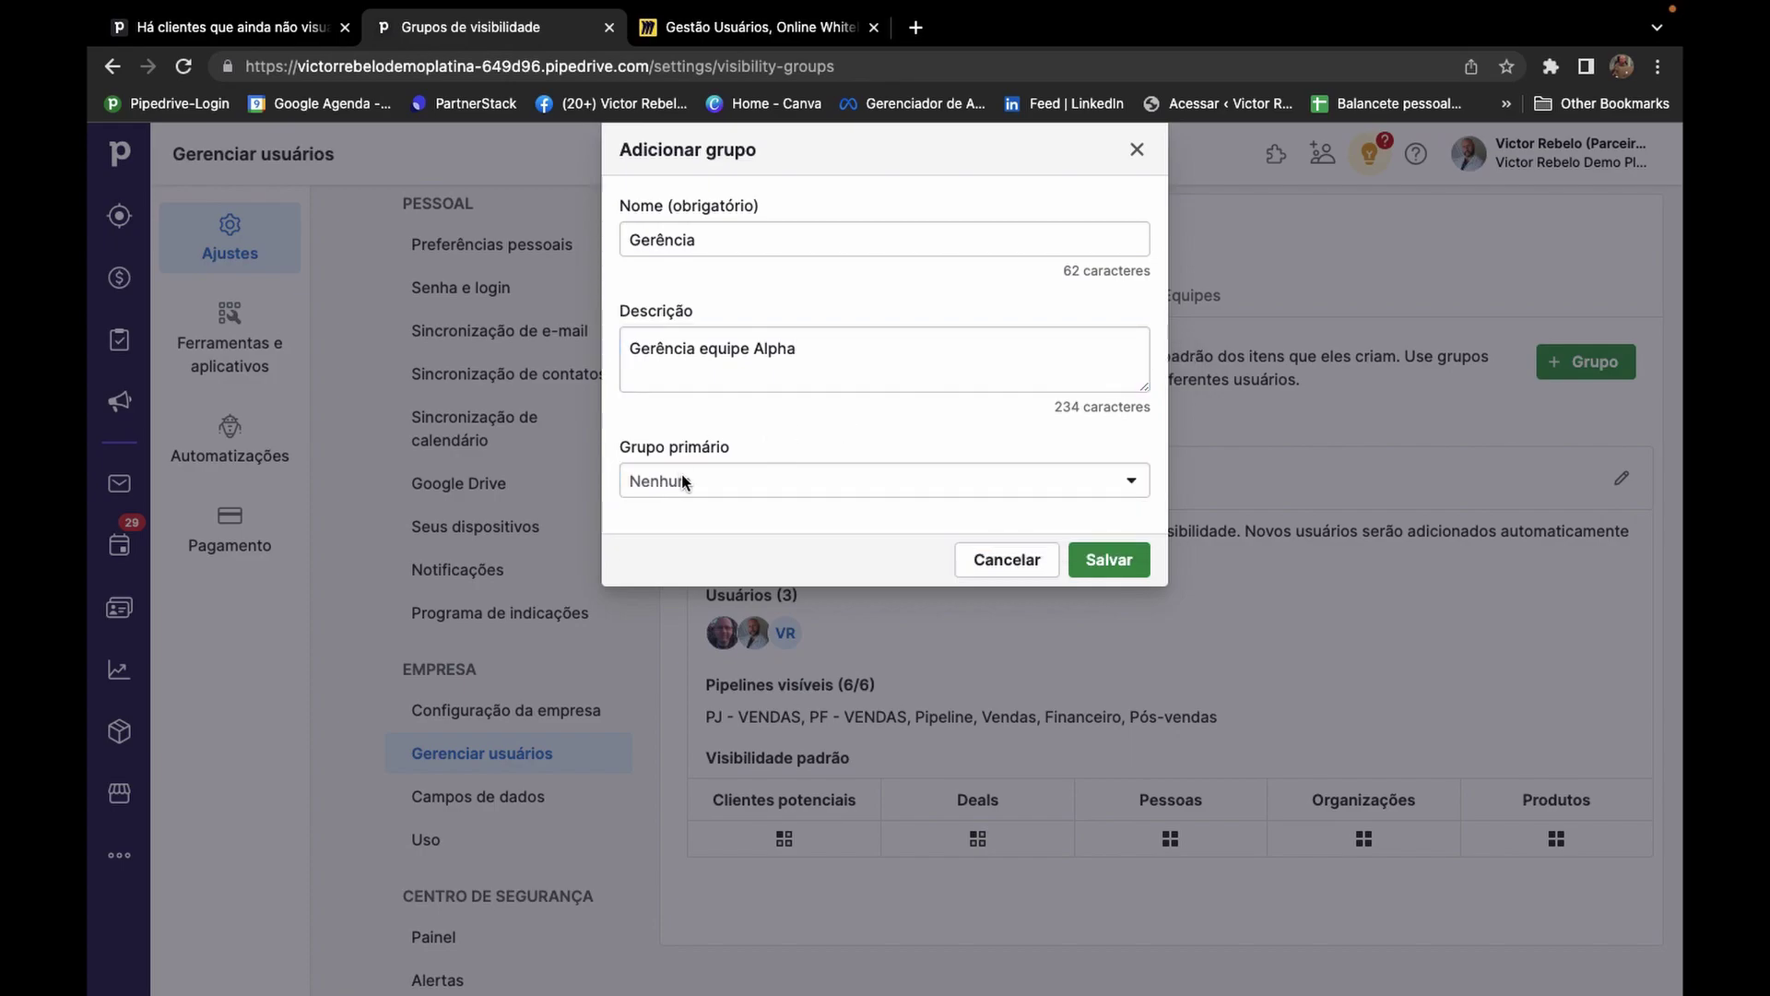
click(1115, 560)
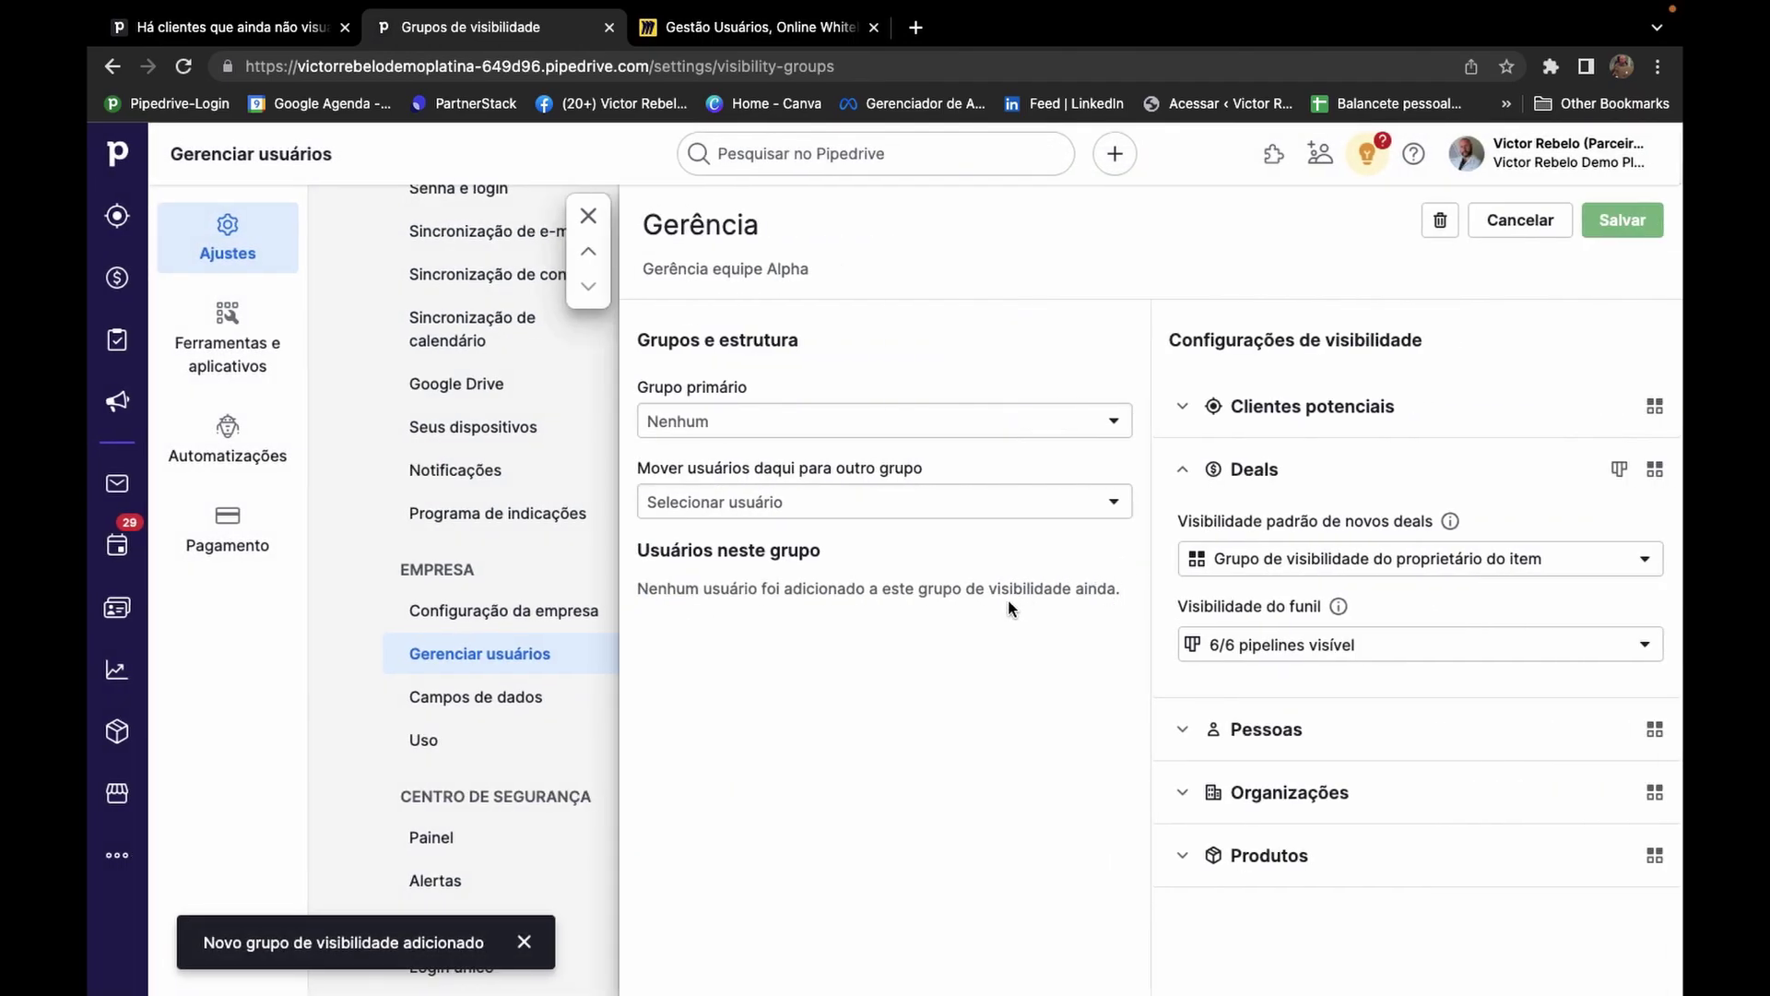
Move the last listed user into the Gerência group and restrict the group's visible pipelines to PJ - VENDAS.
click(895, 503)
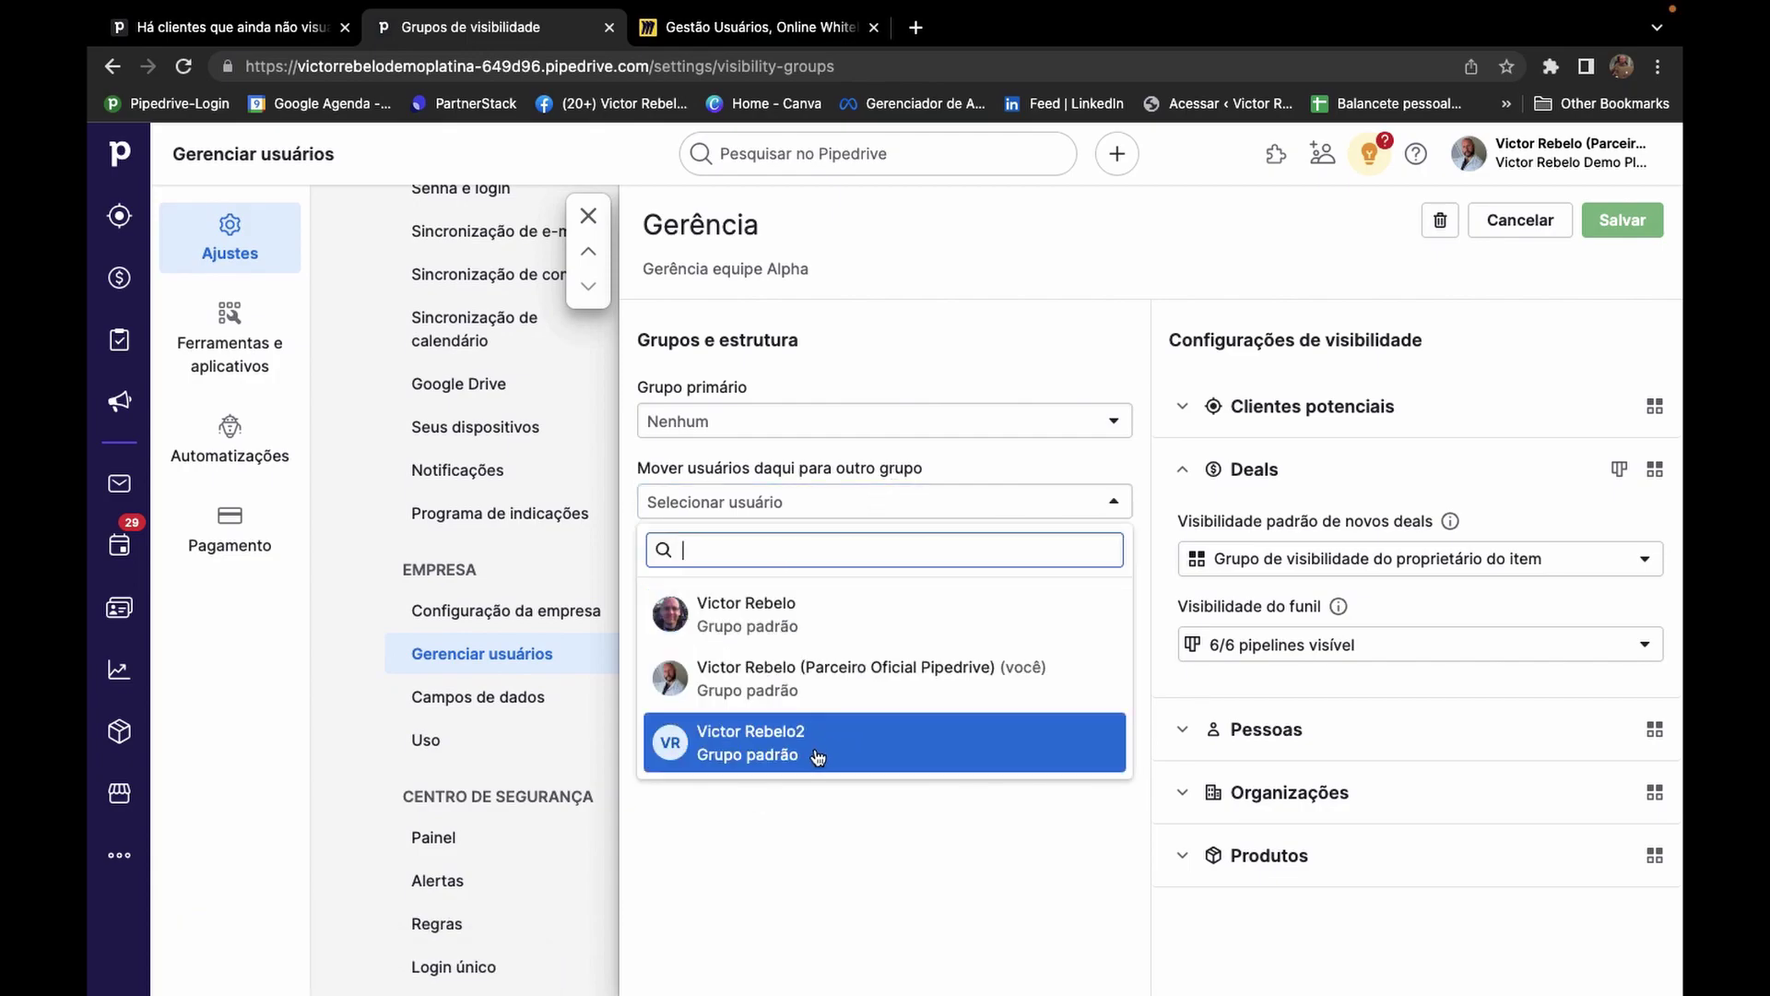
click(730, 758)
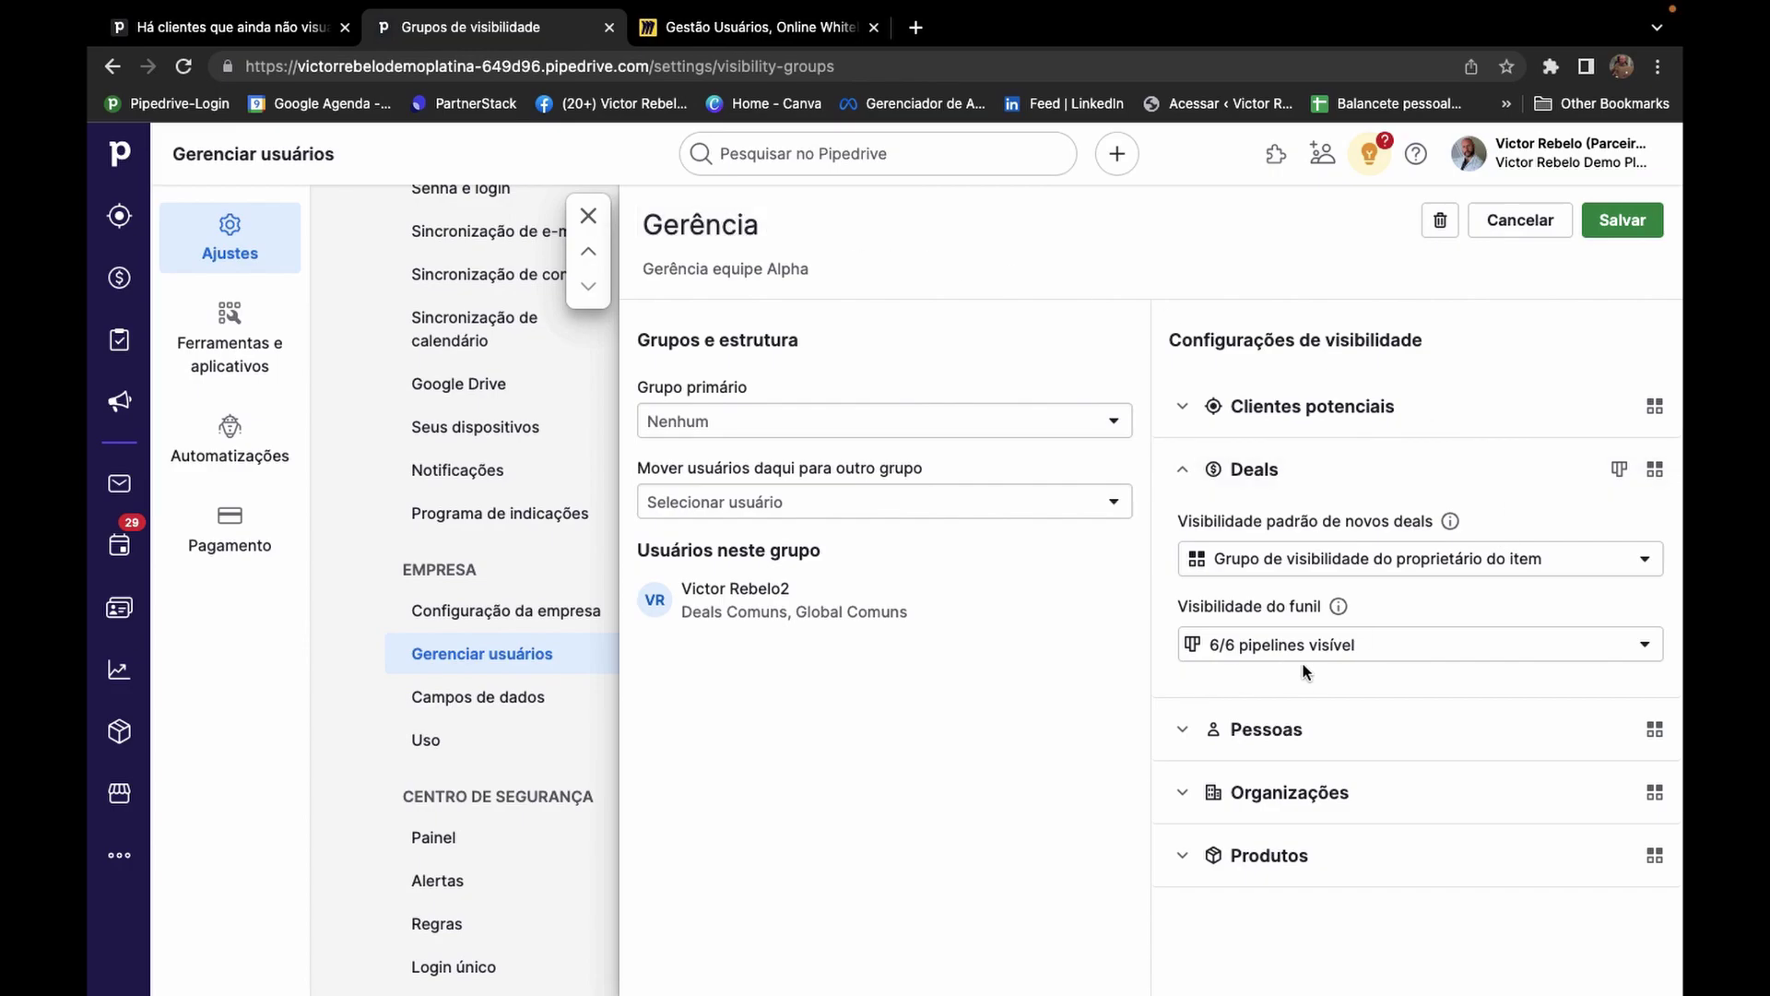
click(1324, 651)
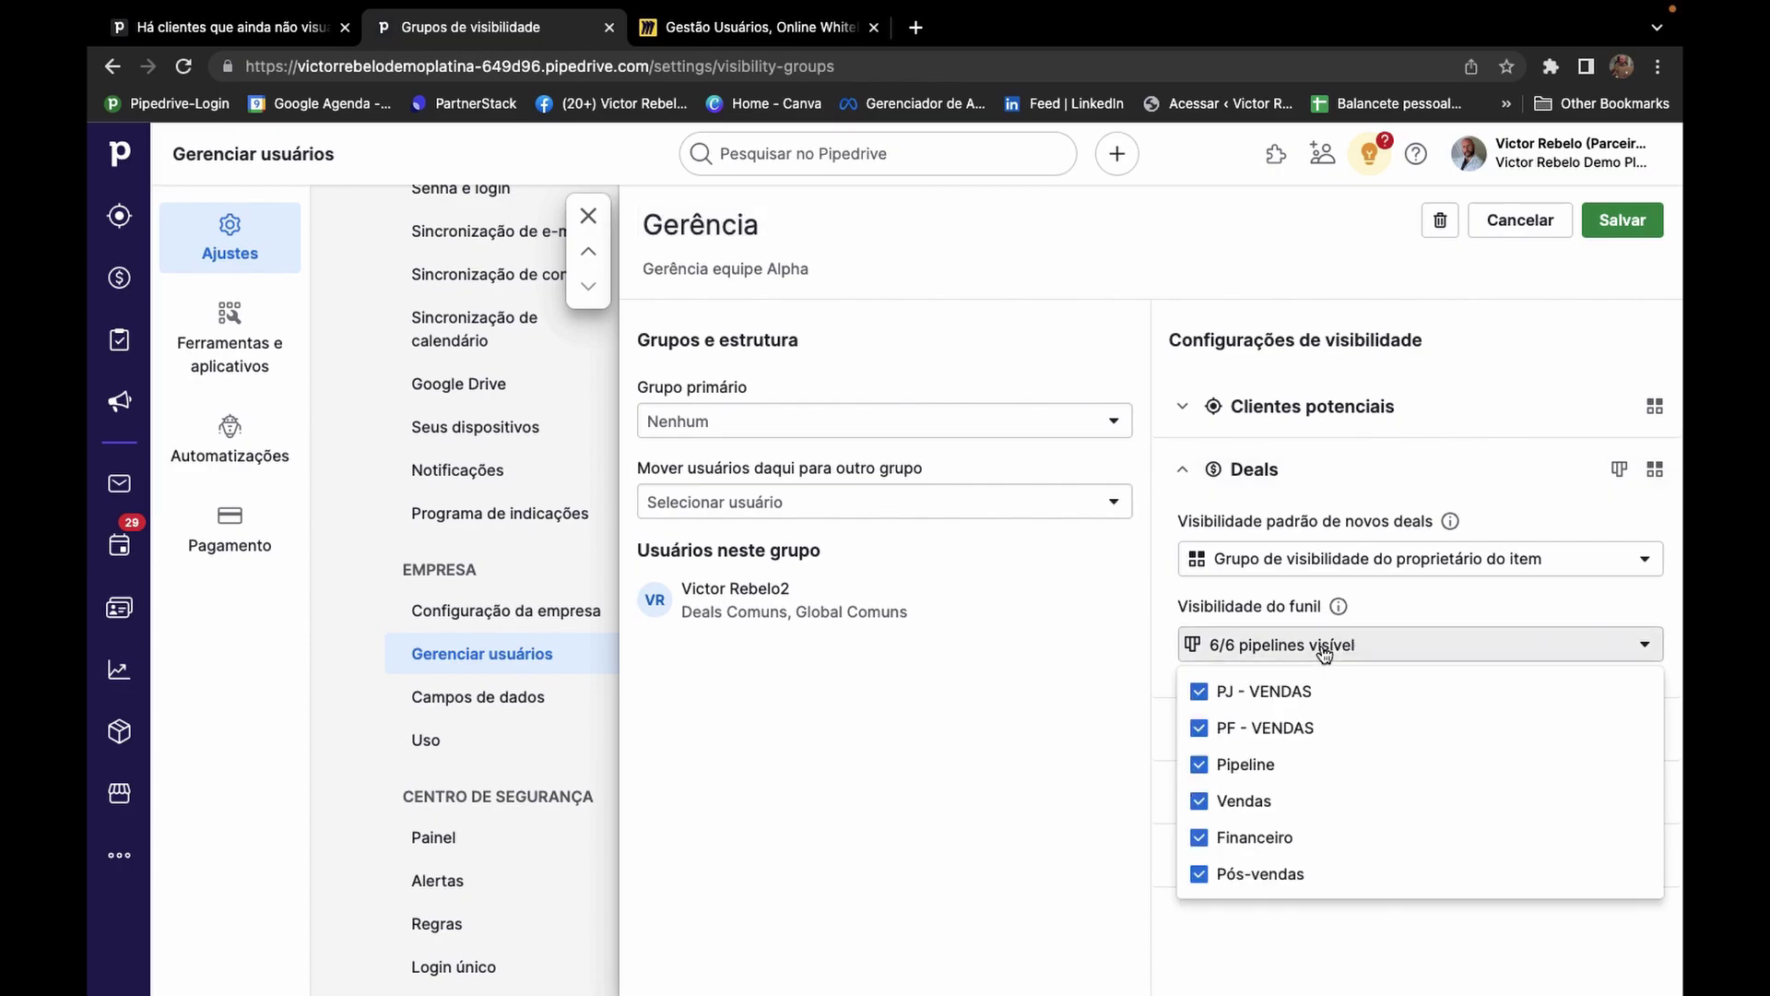
click(1198, 728)
click(1199, 765)
click(1198, 800)
click(1199, 837)
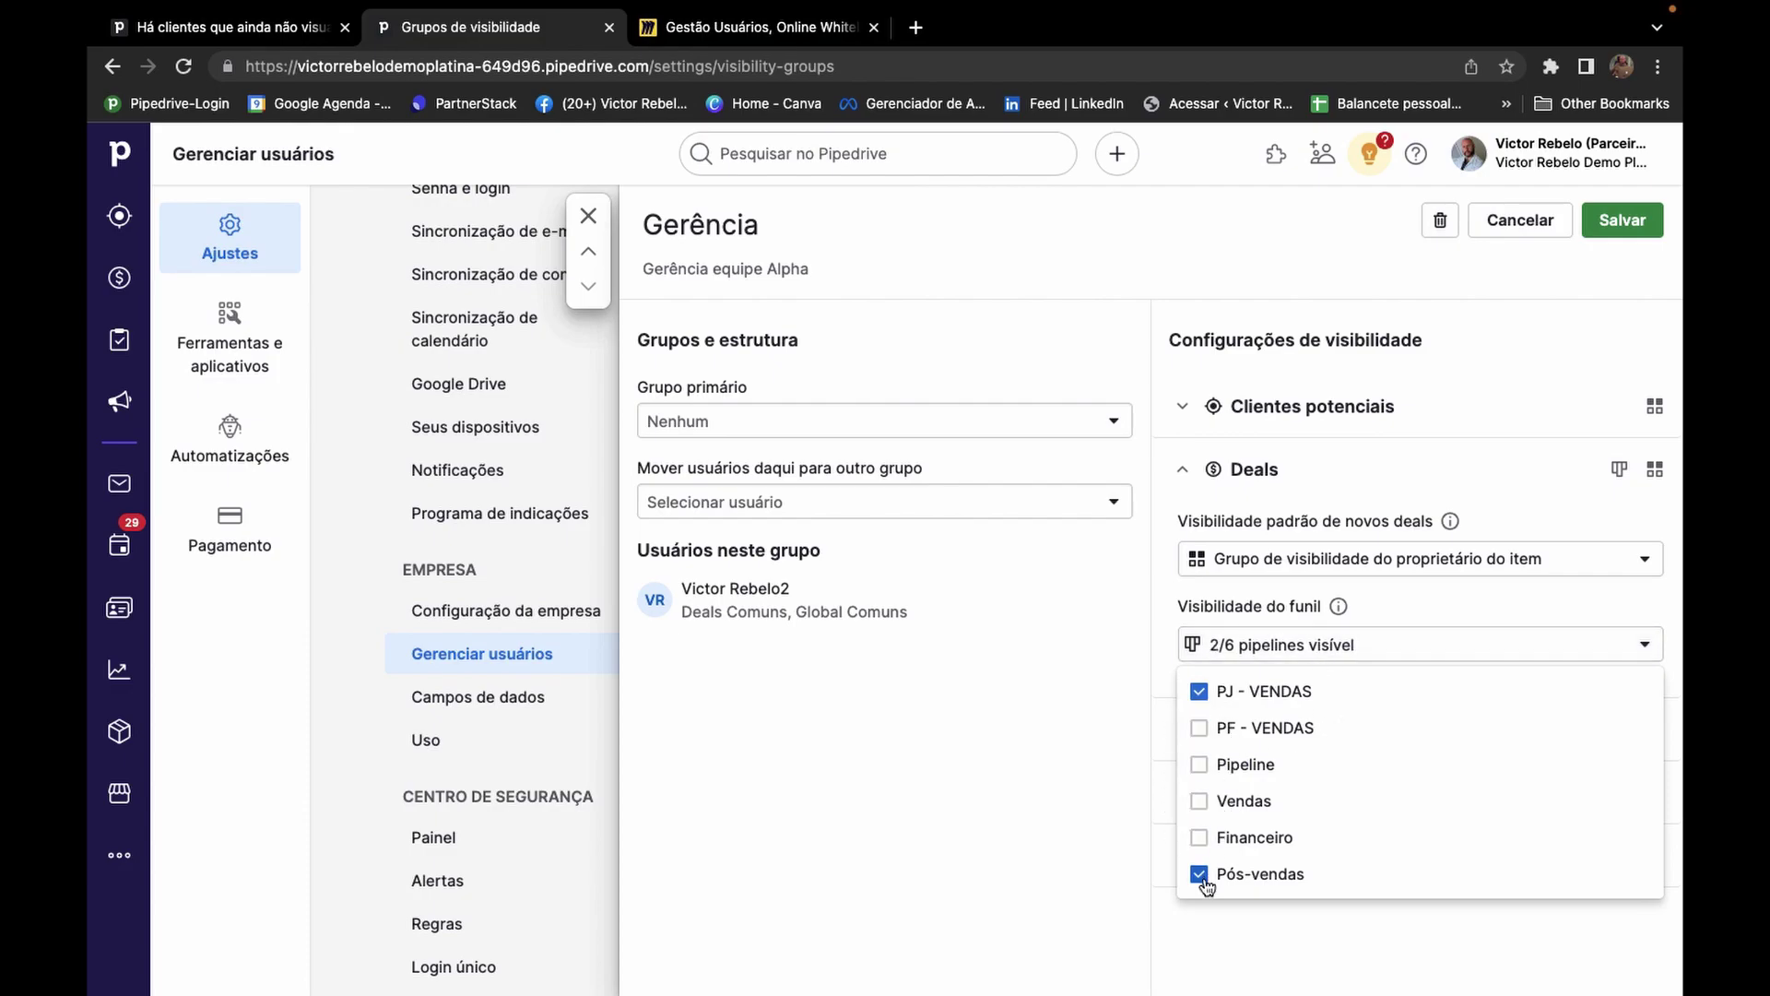
click(1198, 874)
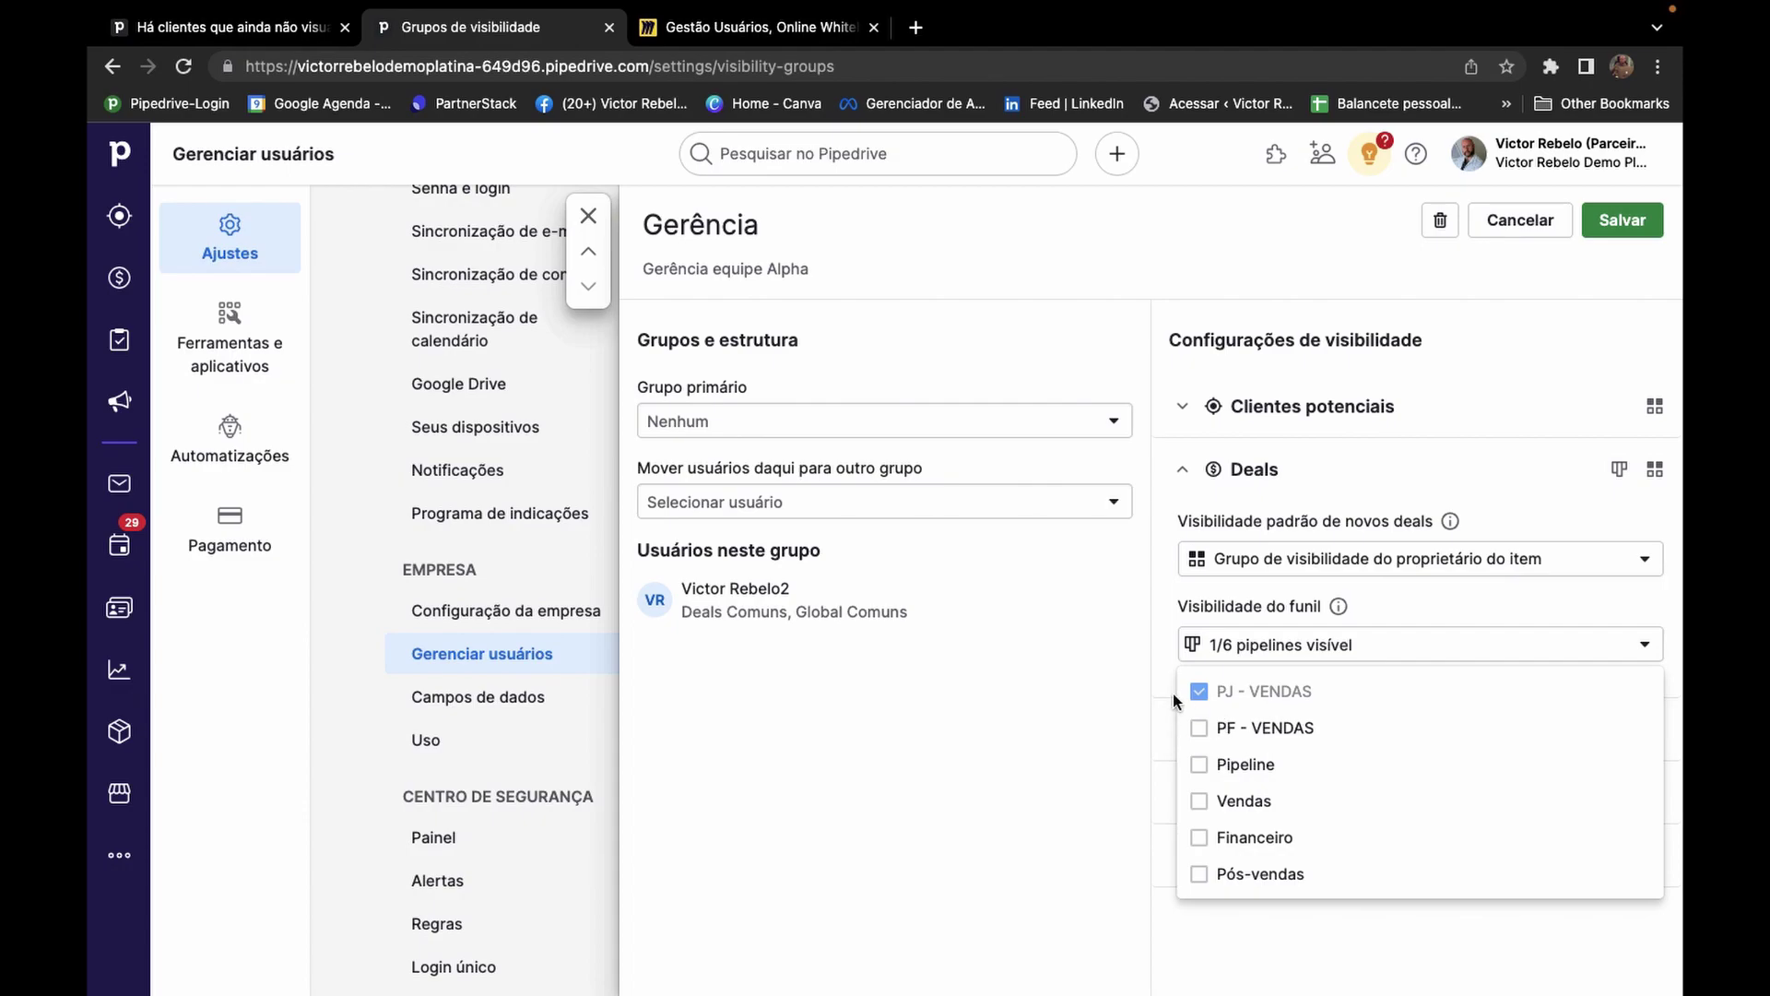
click(1046, 671)
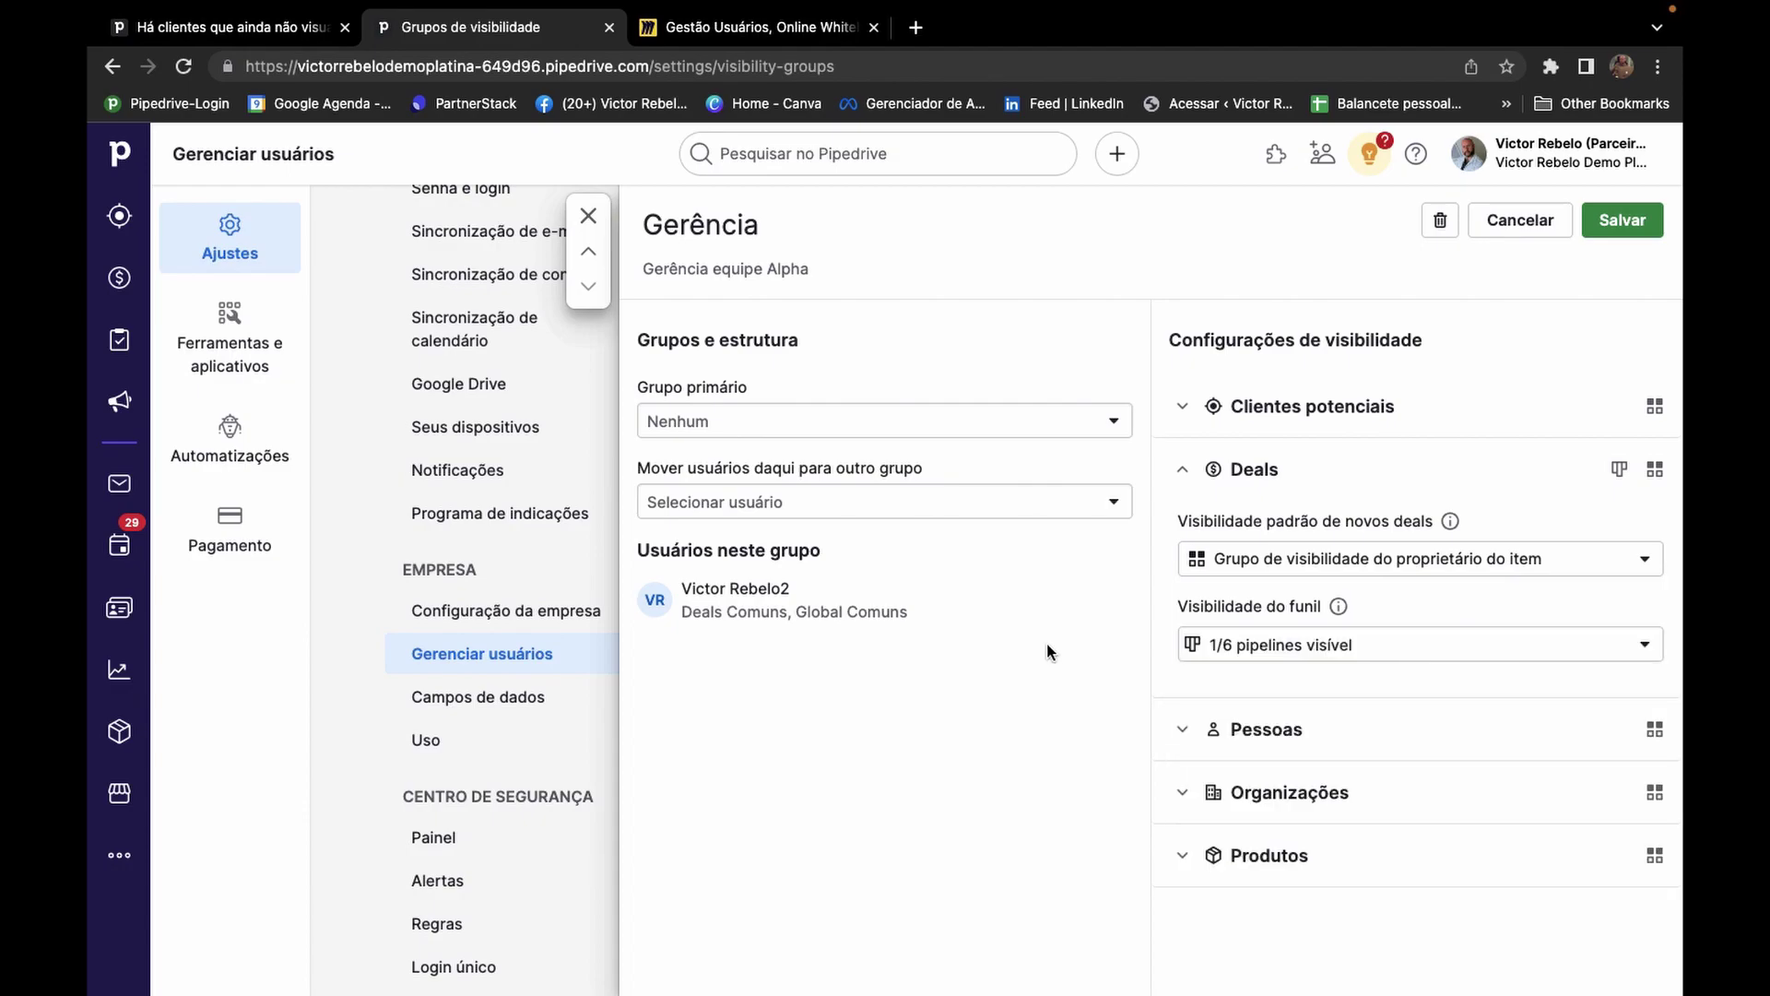
Rename the Gerência visibility group as "Gerência - PJ".
click(767, 224)
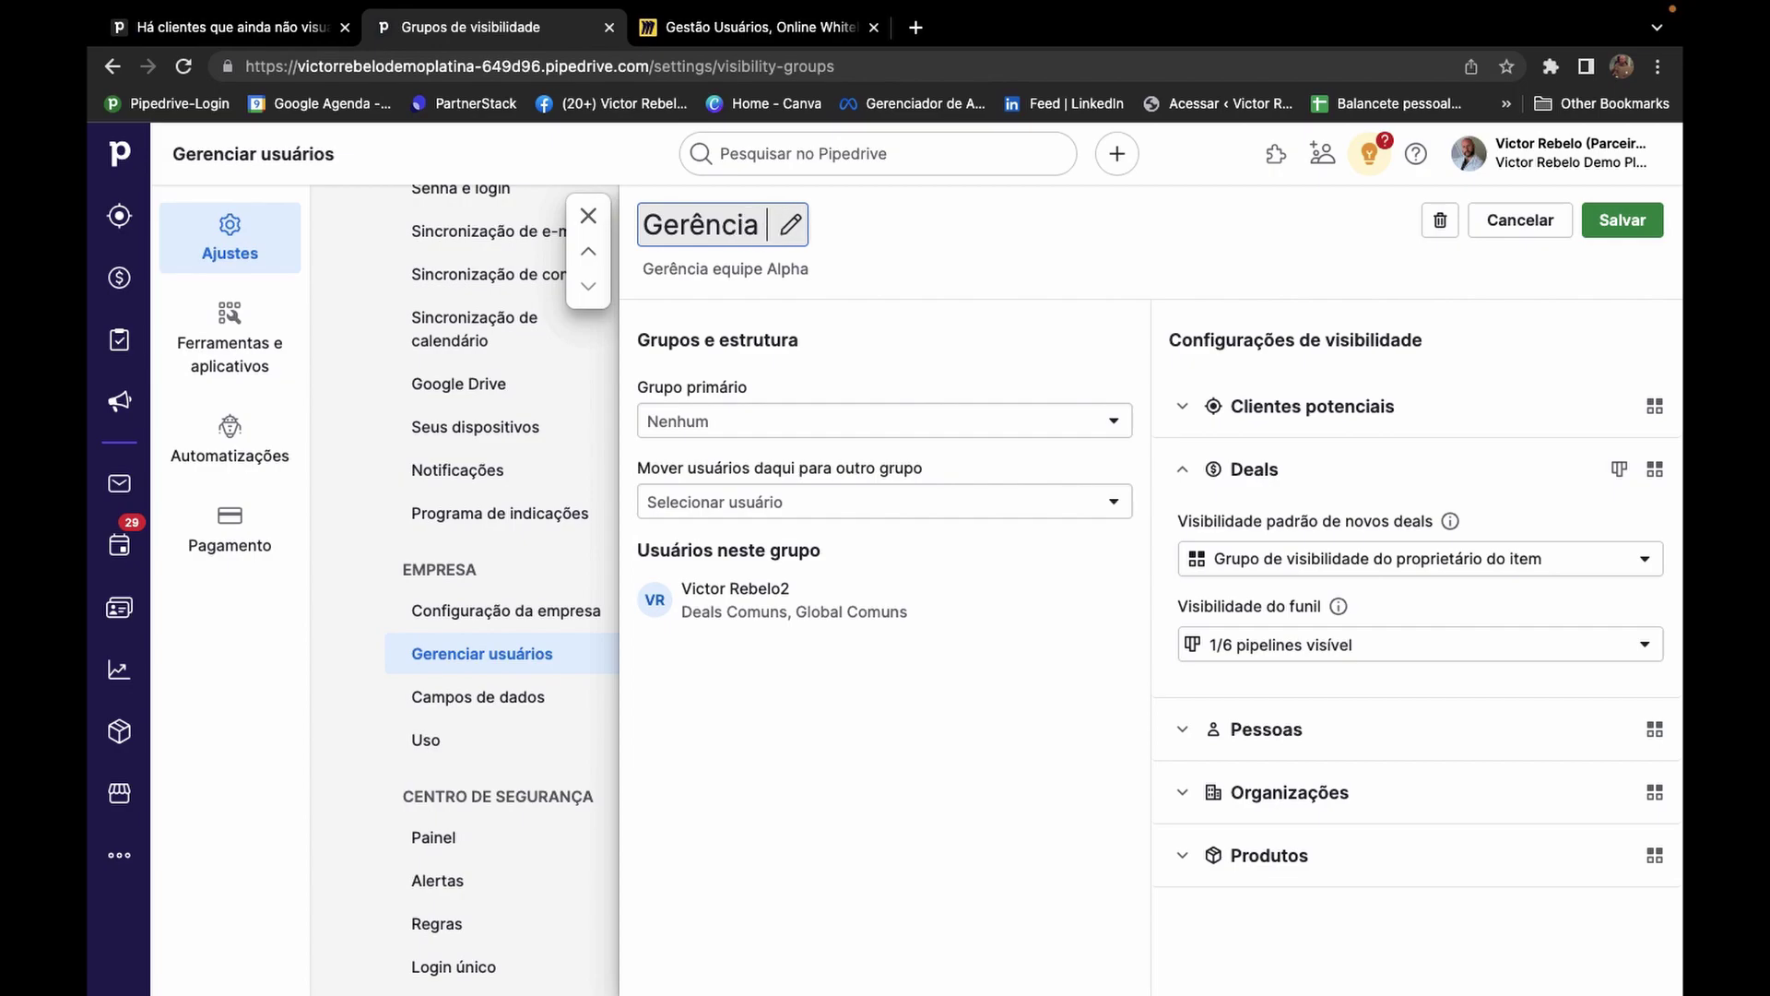
text(- PJ)
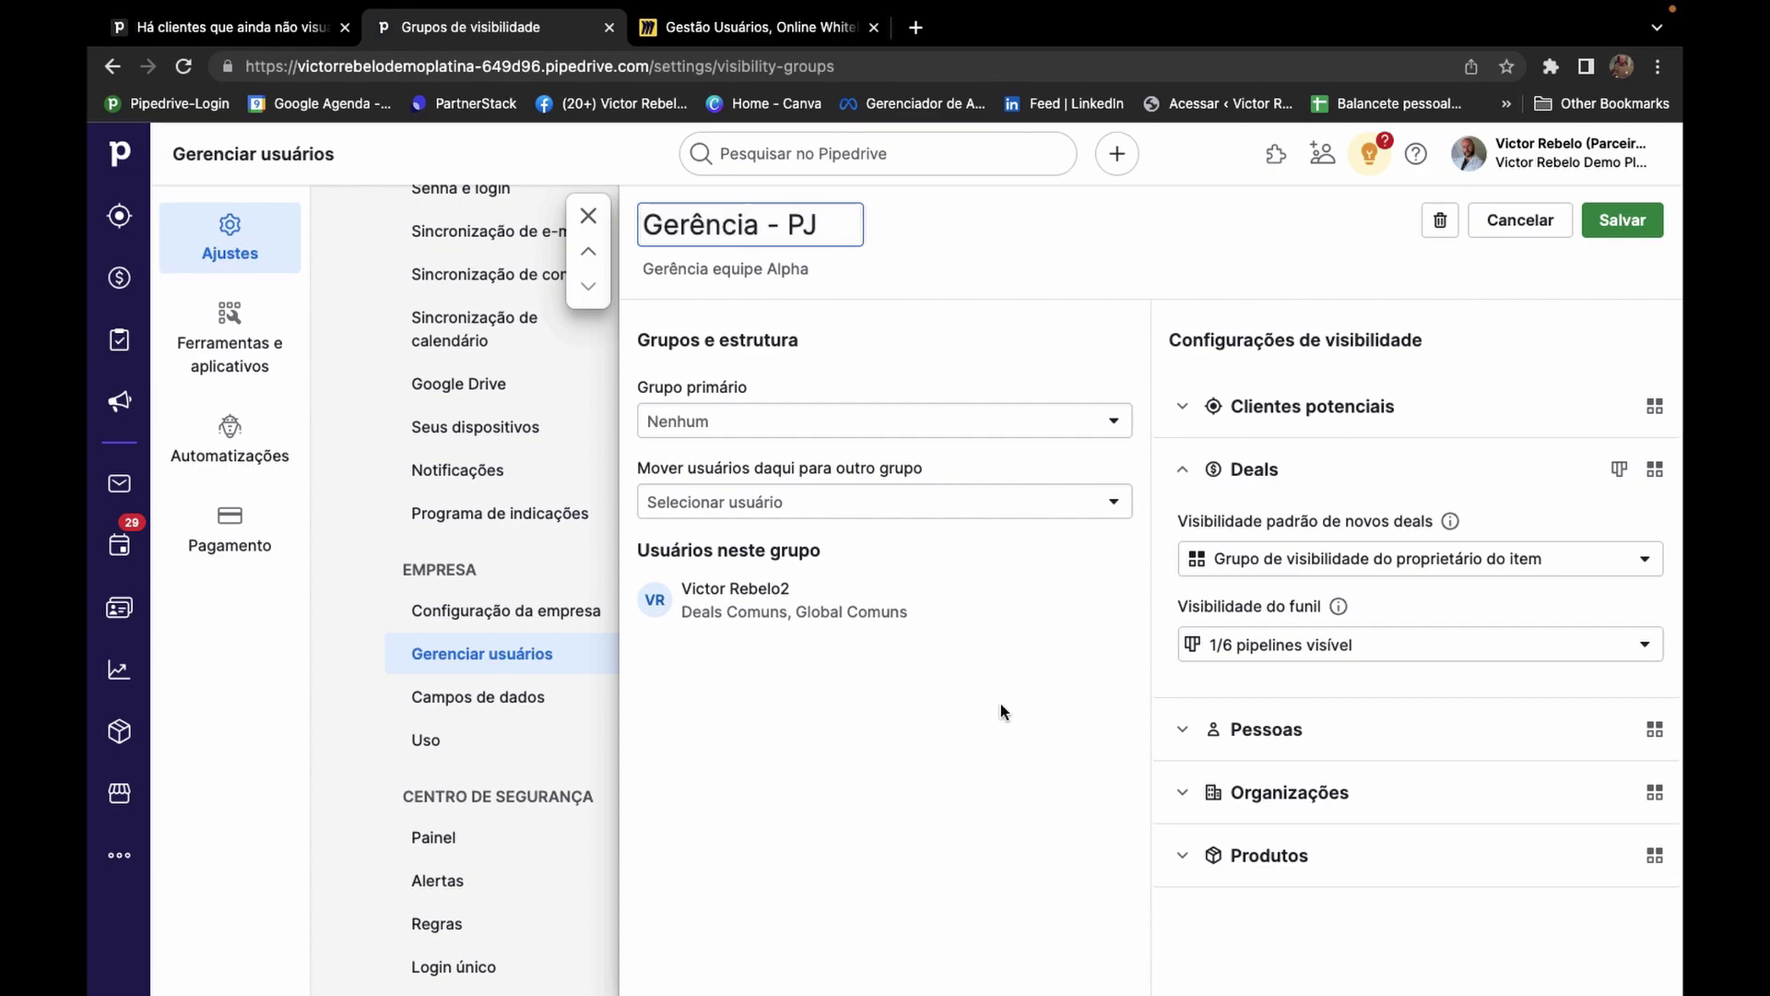
key(Return)
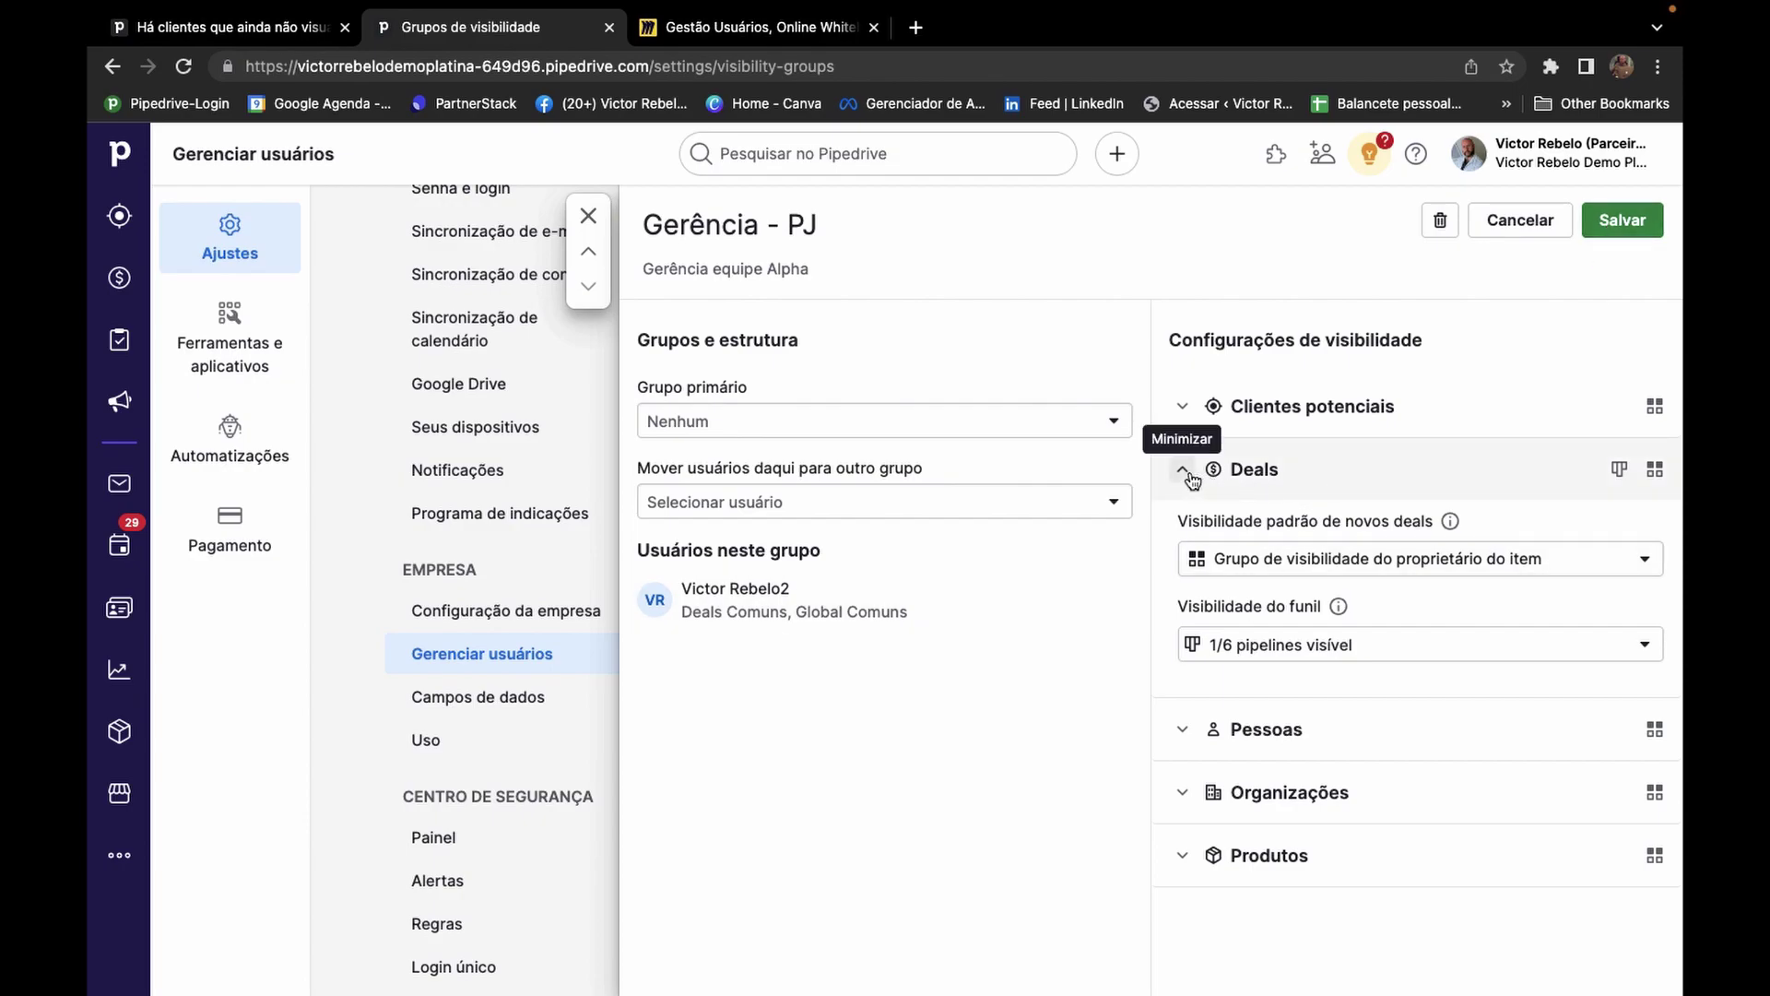
click(1238, 564)
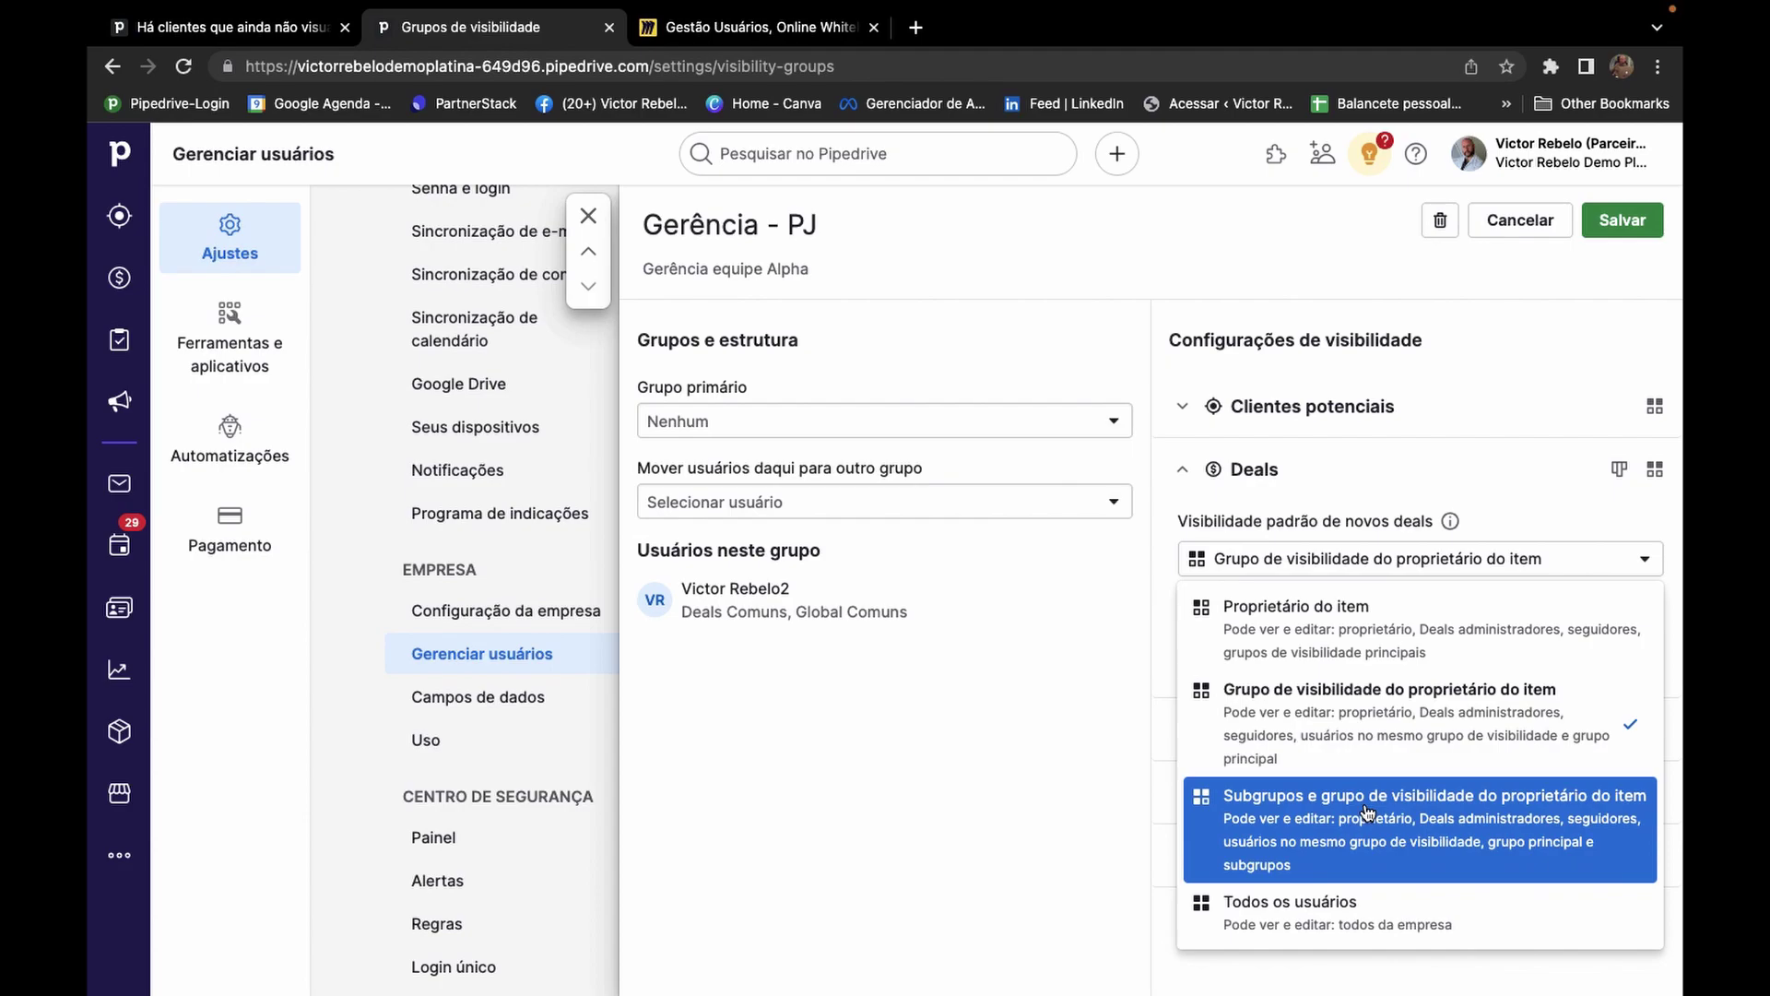
click(1360, 819)
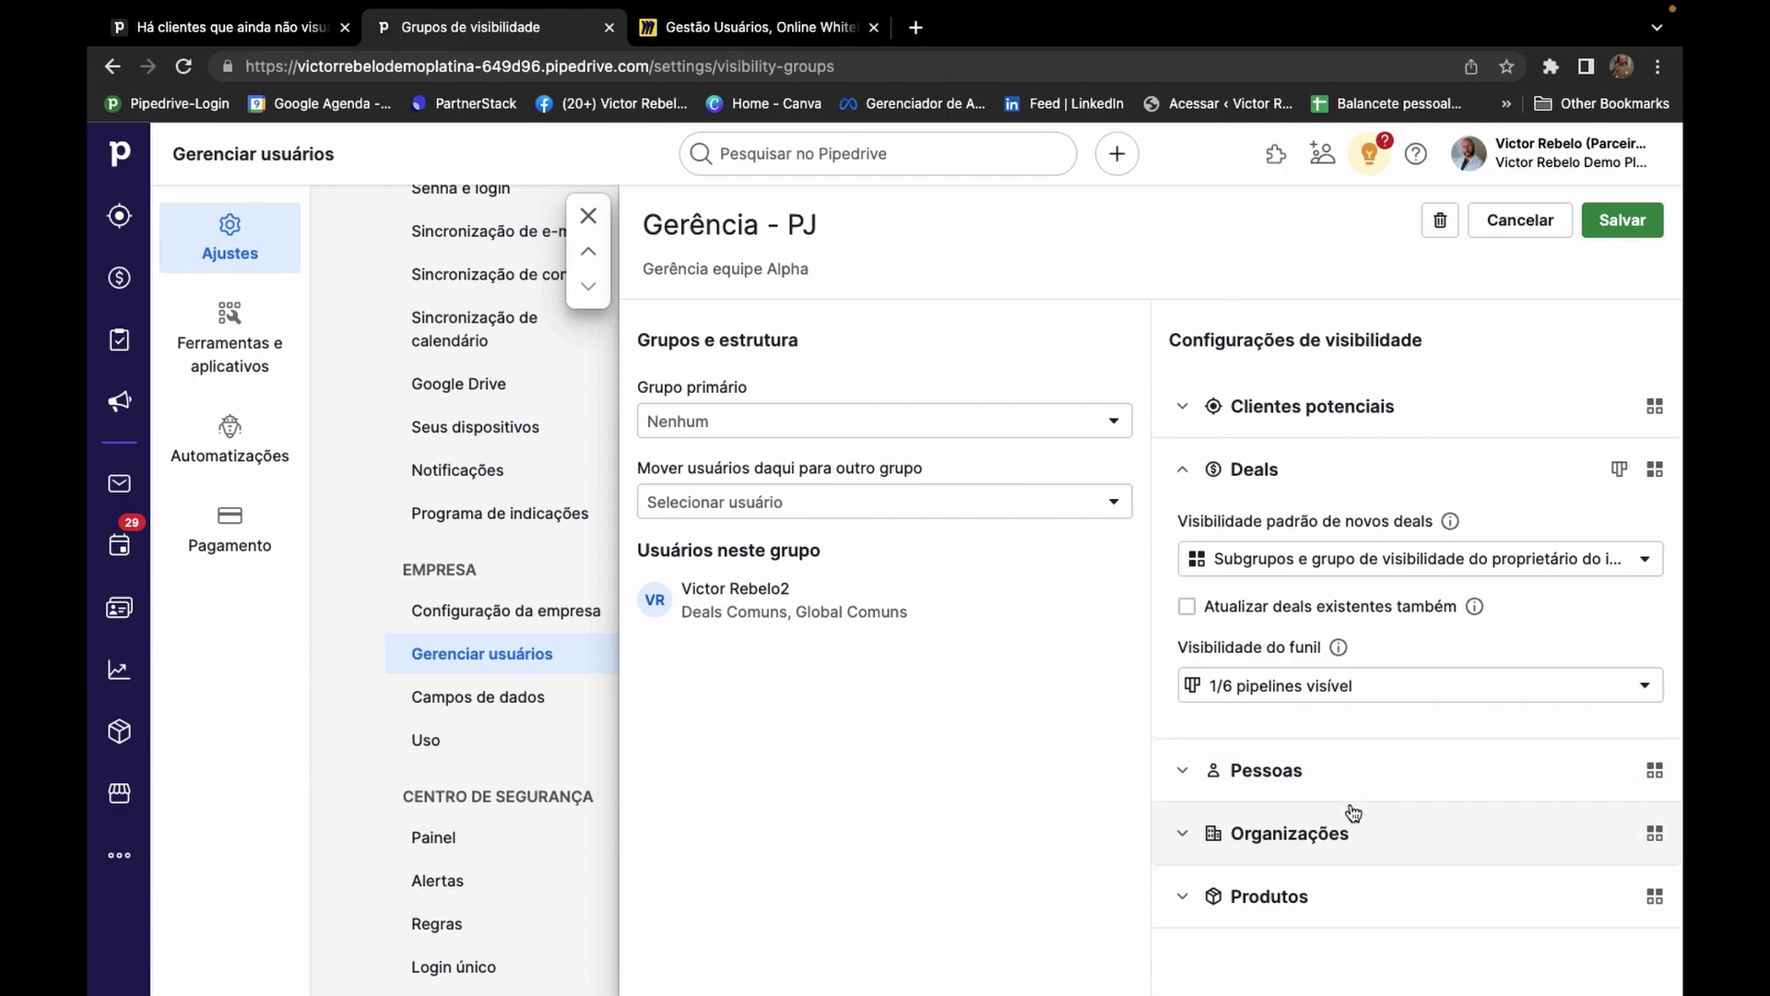
click(1235, 557)
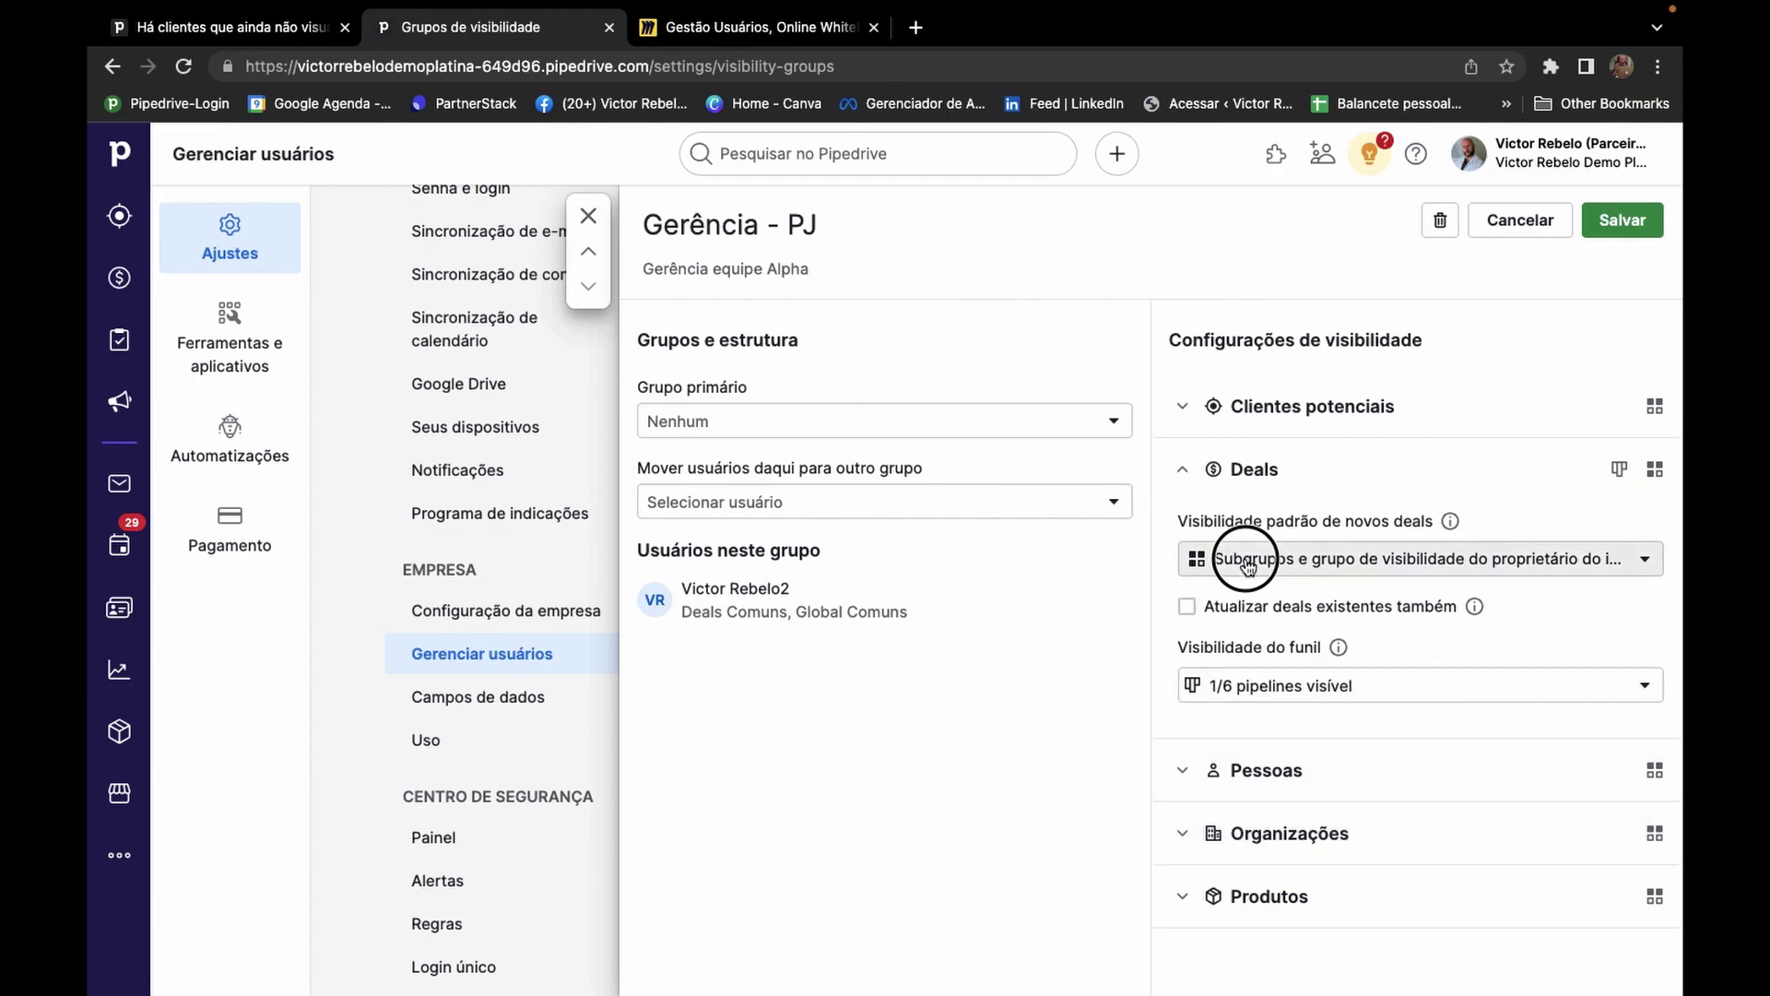
click(1248, 713)
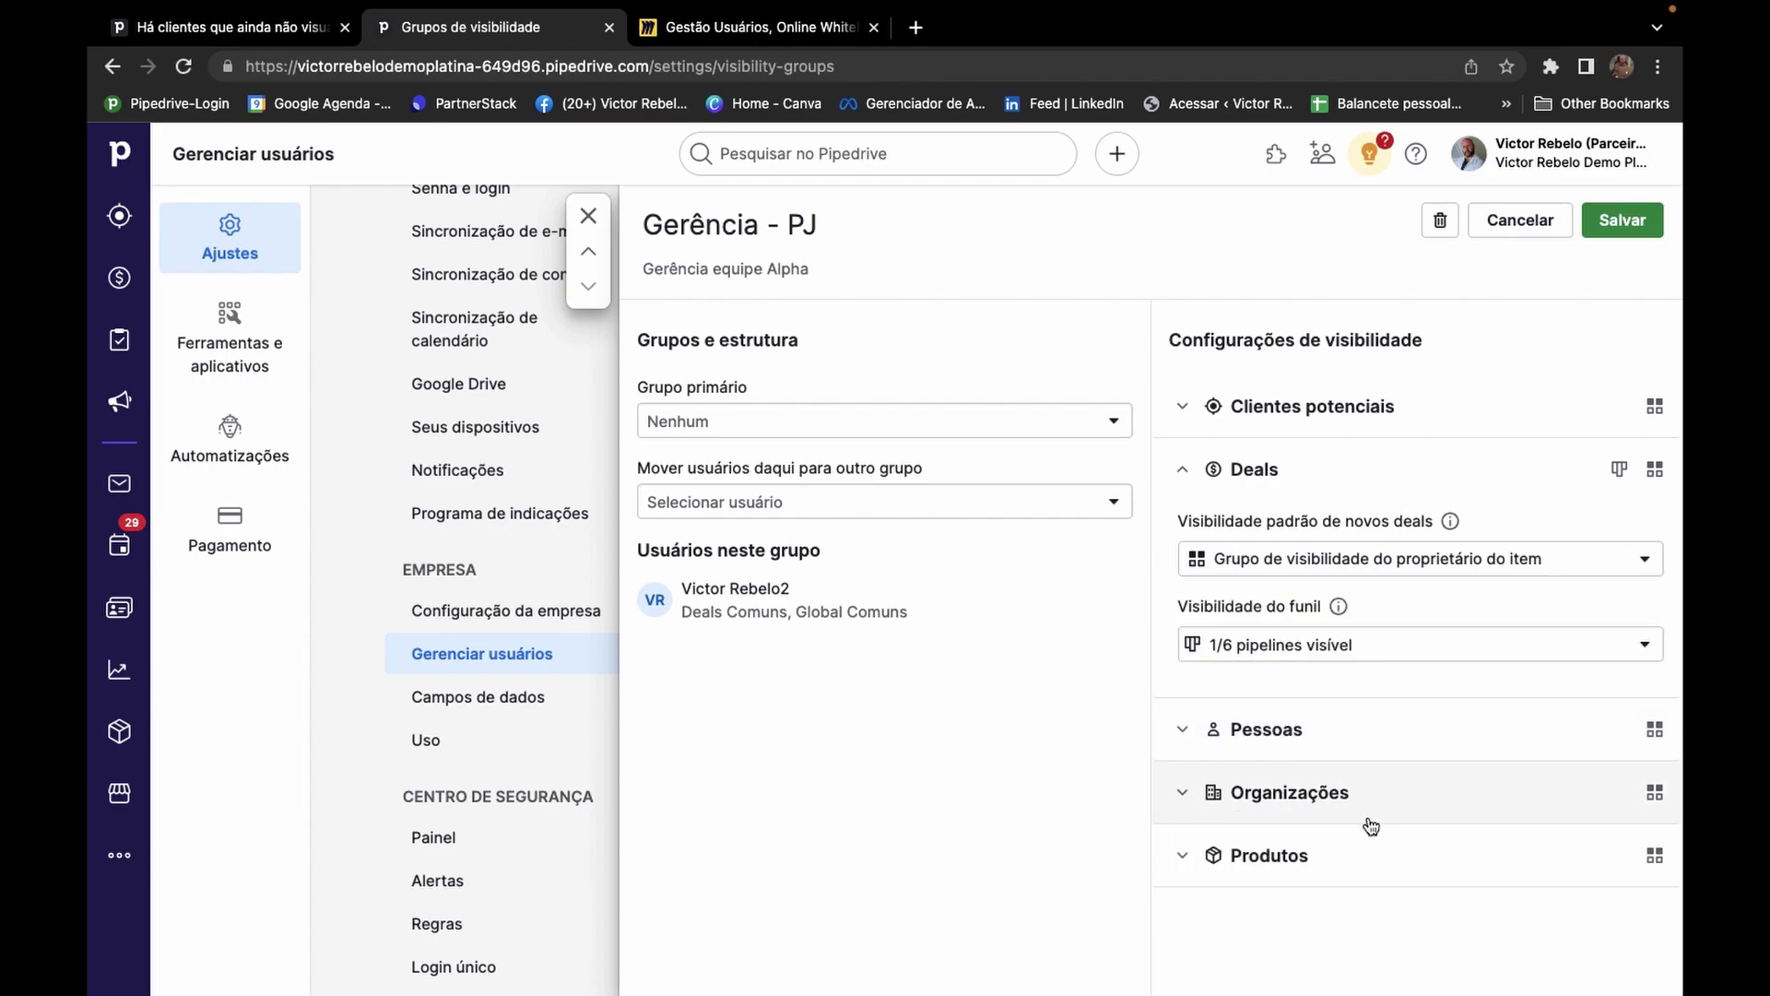
Set the default visibility of new deals to Subgrupos e grupo de visibilidade do proprietário do item and include existing deals.
click(1245, 561)
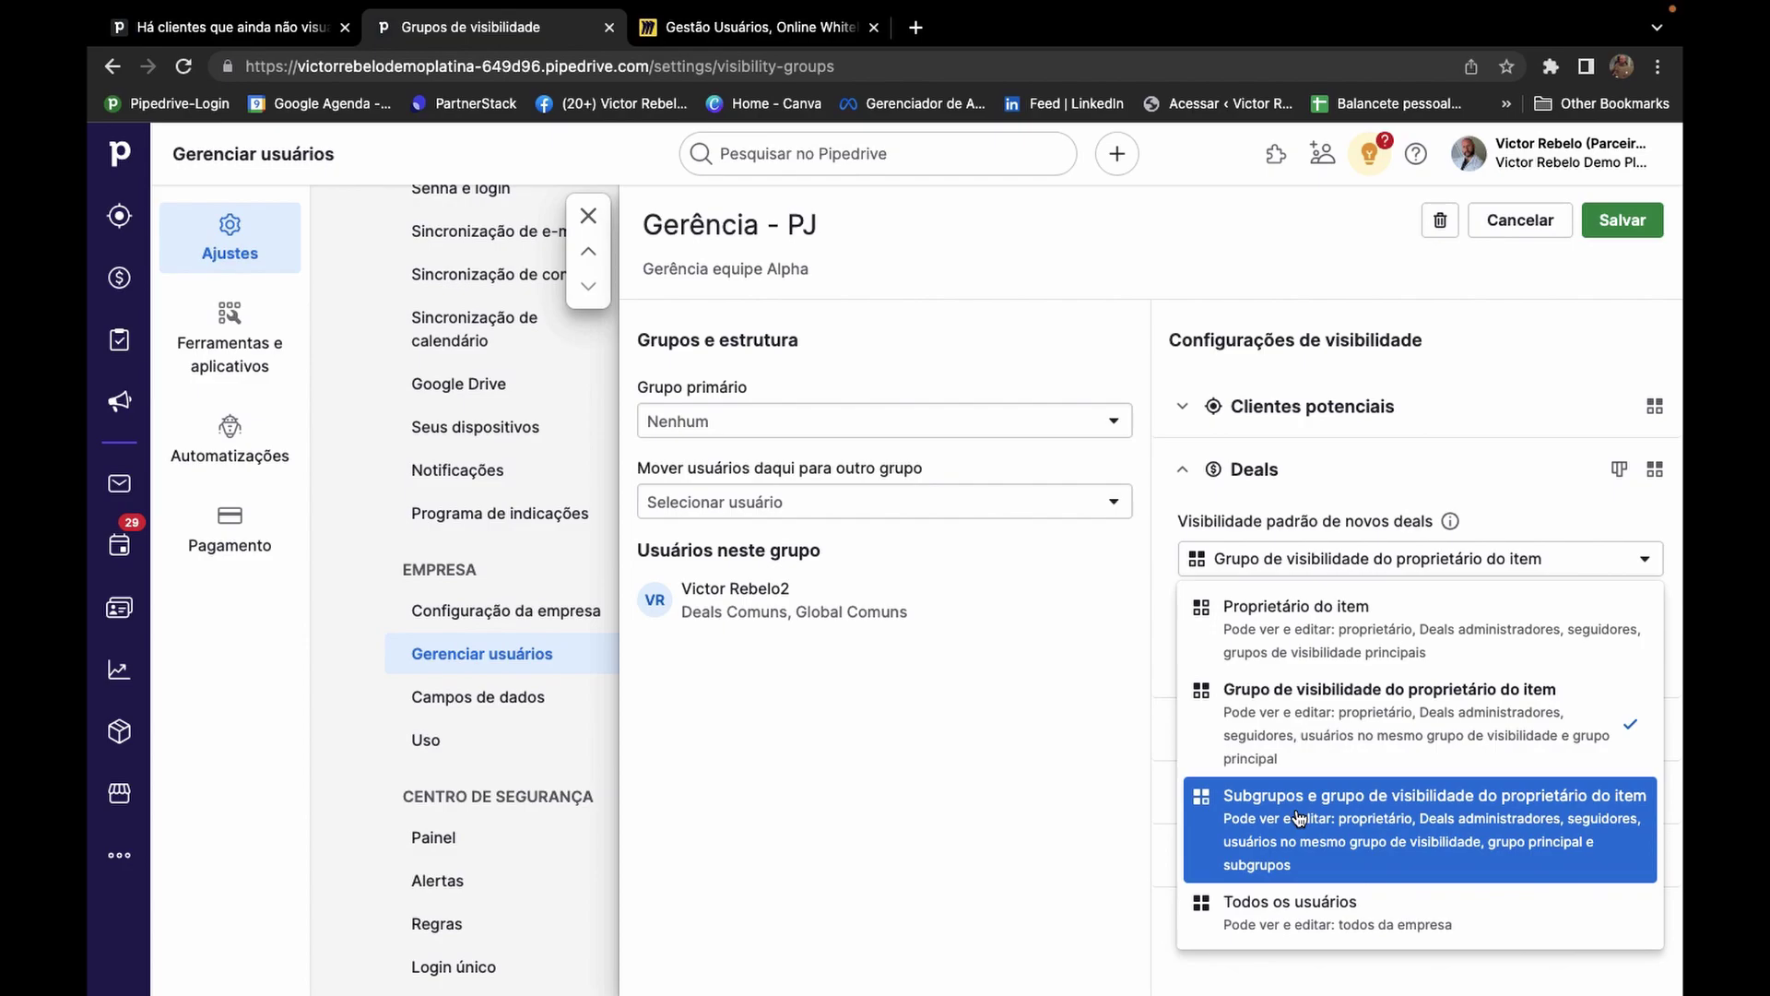
click(1196, 798)
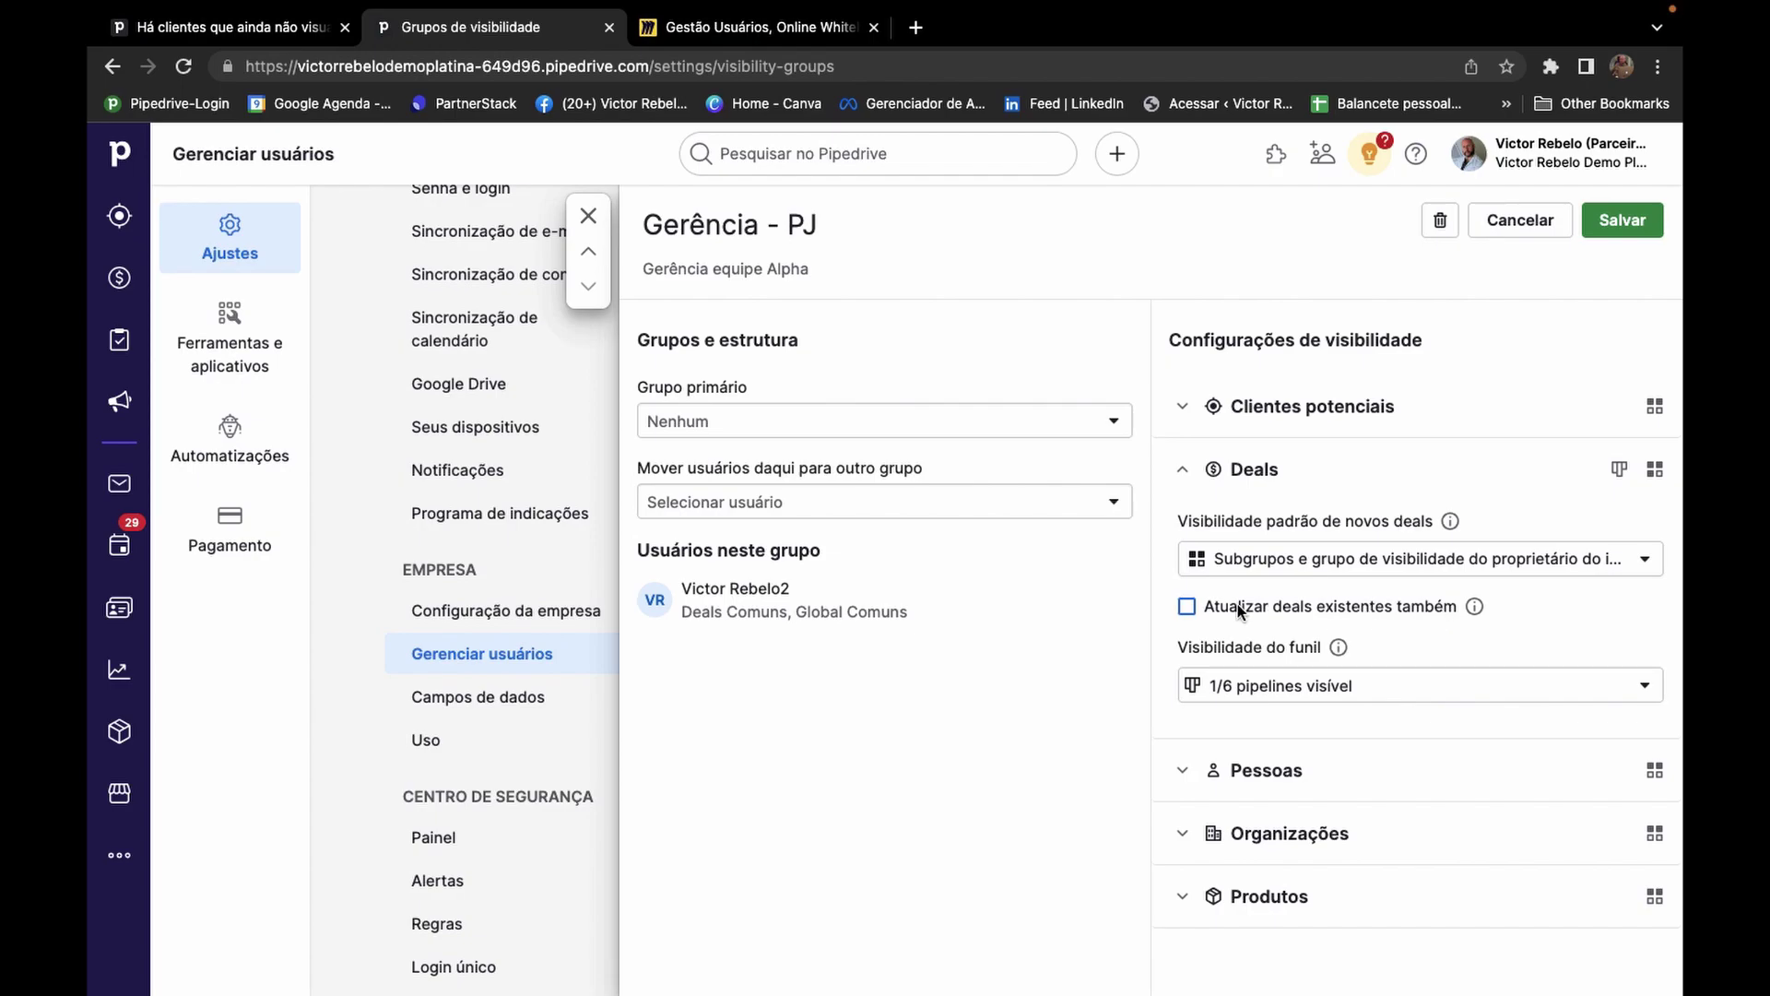
click(1186, 608)
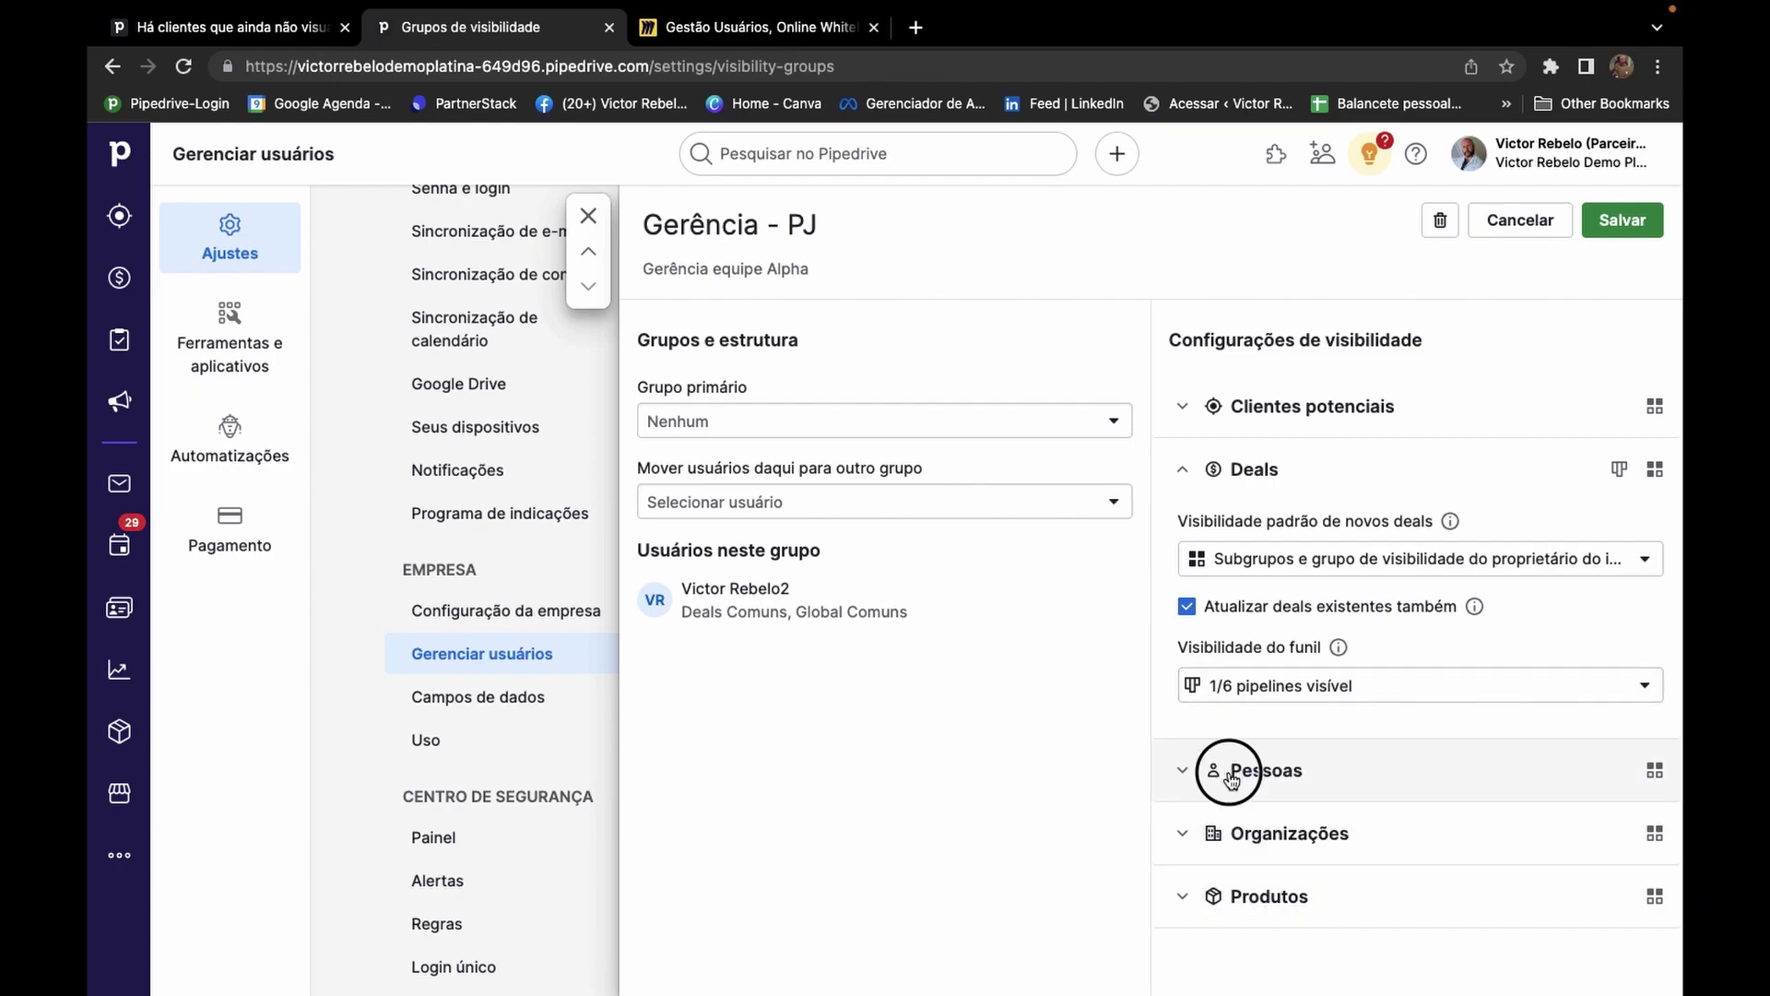
Set the default visibility of Pessoas and Organizações to Todos os usuários, including existing organizations in the update.
click(1195, 770)
click(1249, 629)
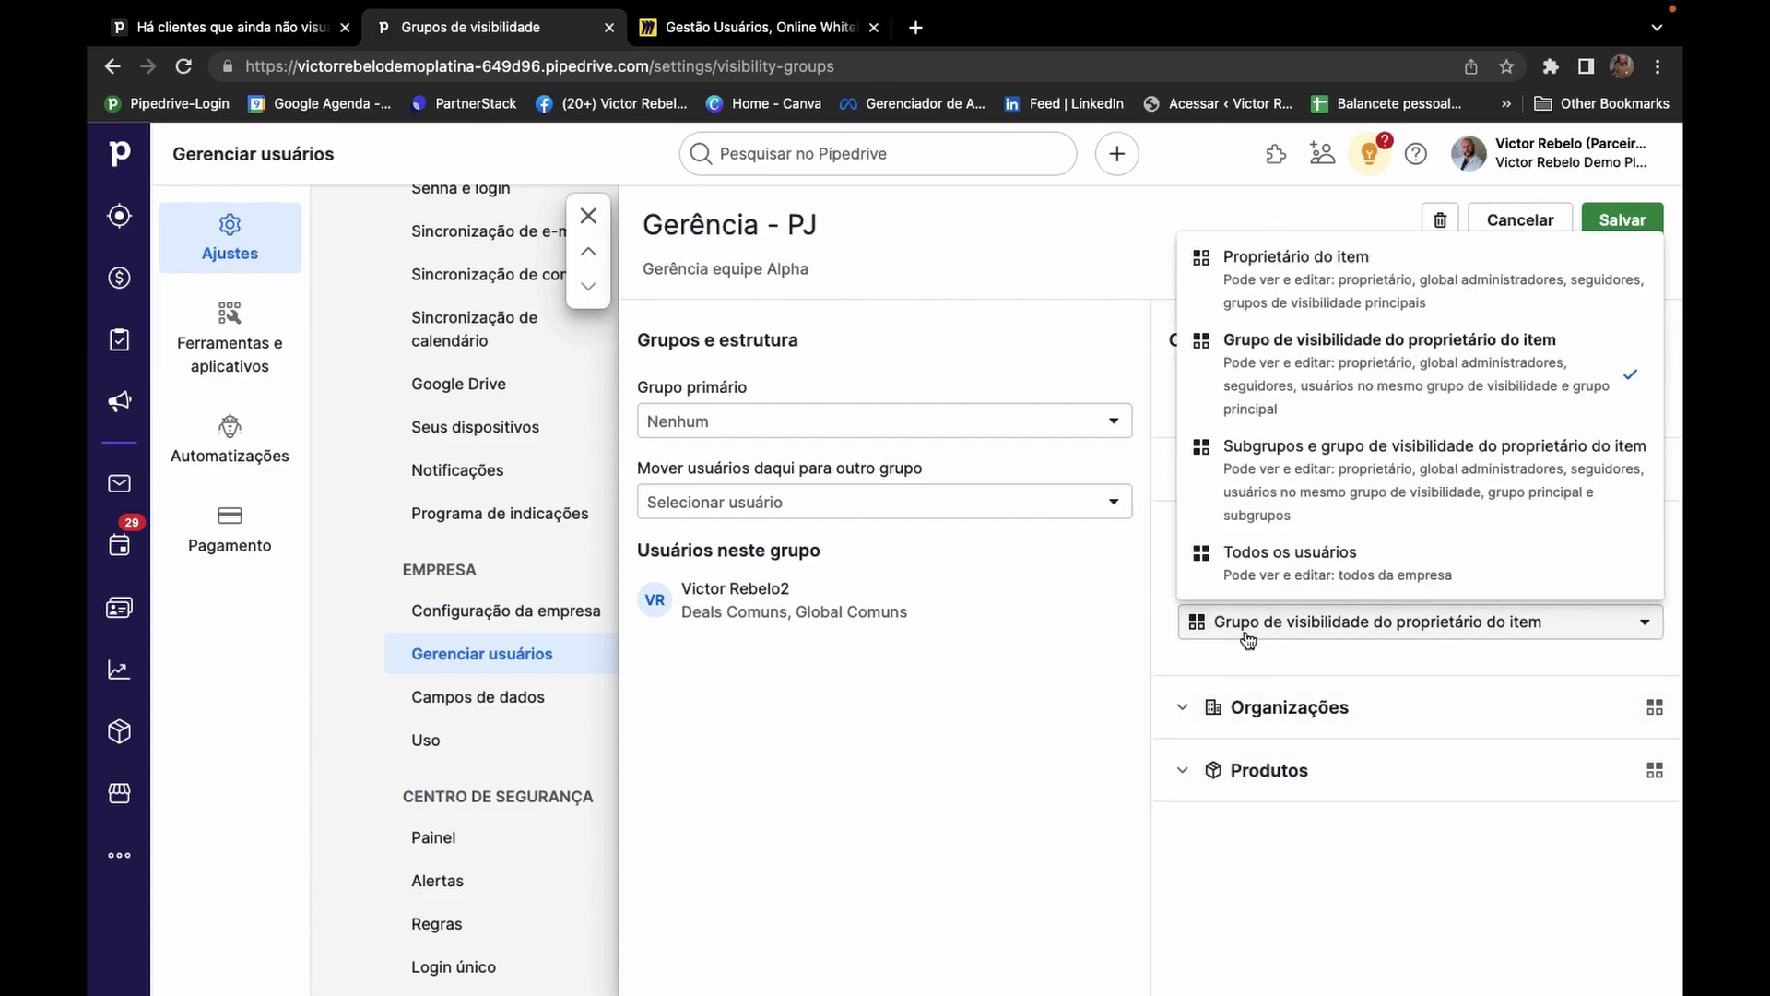
click(1249, 557)
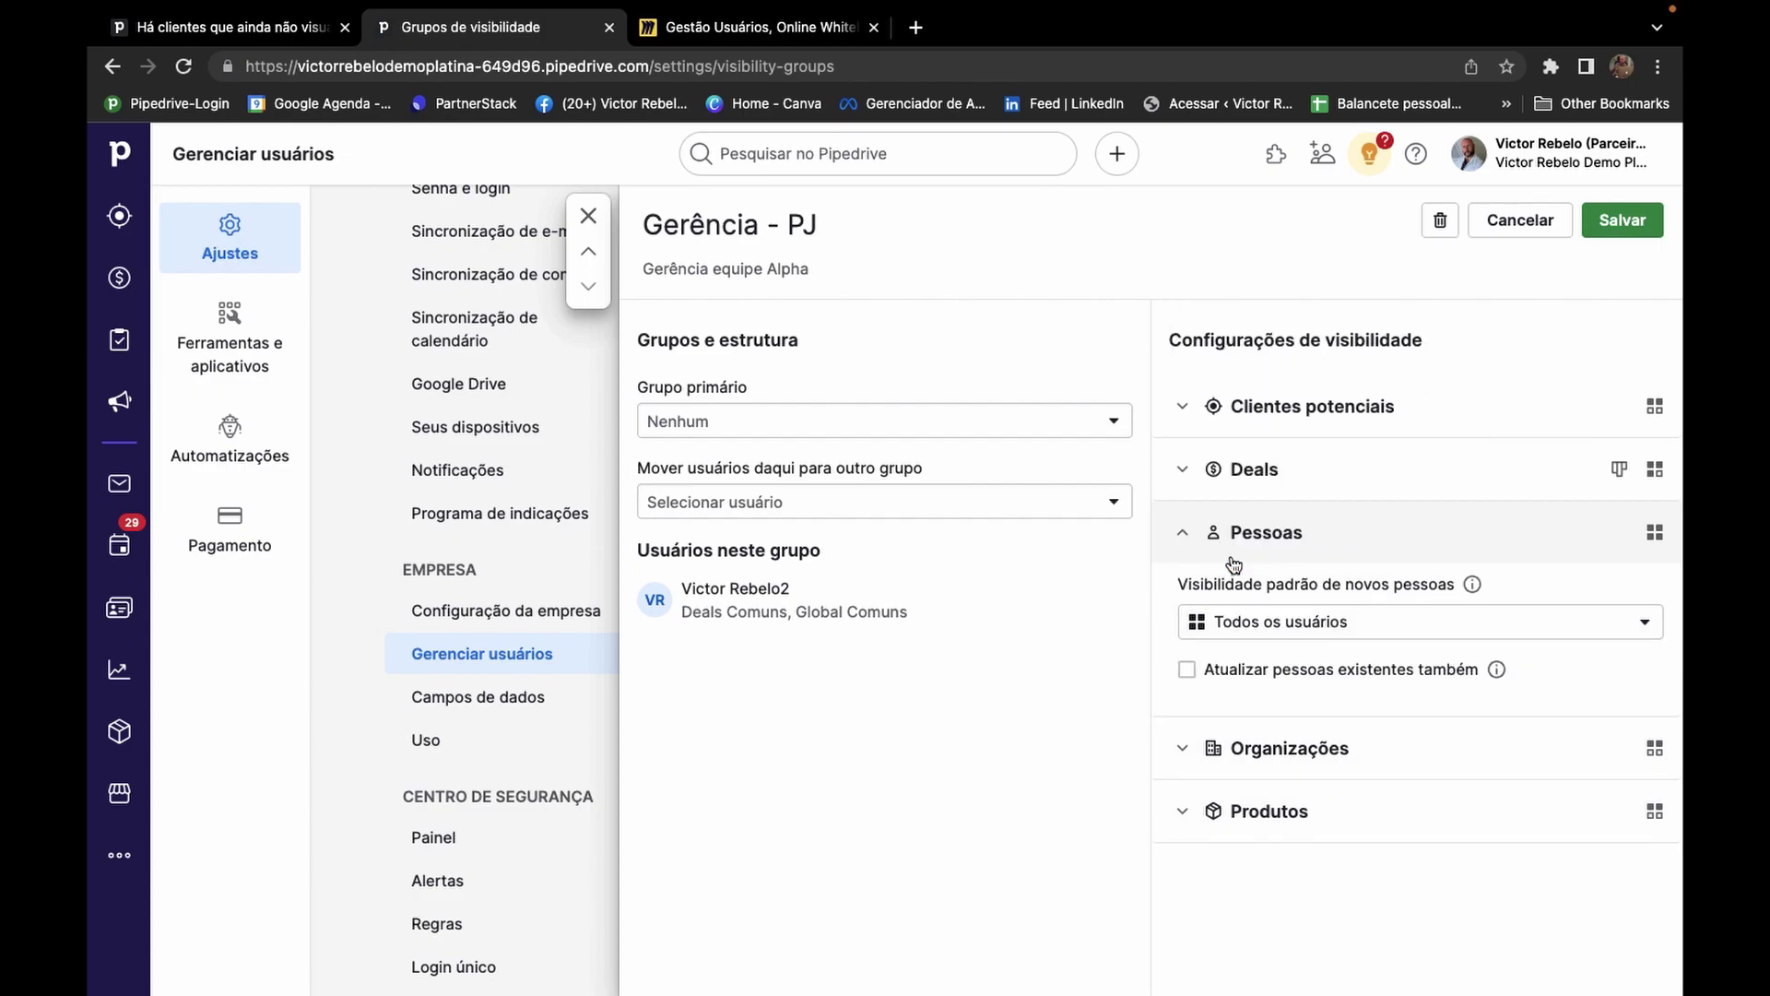
click(1302, 762)
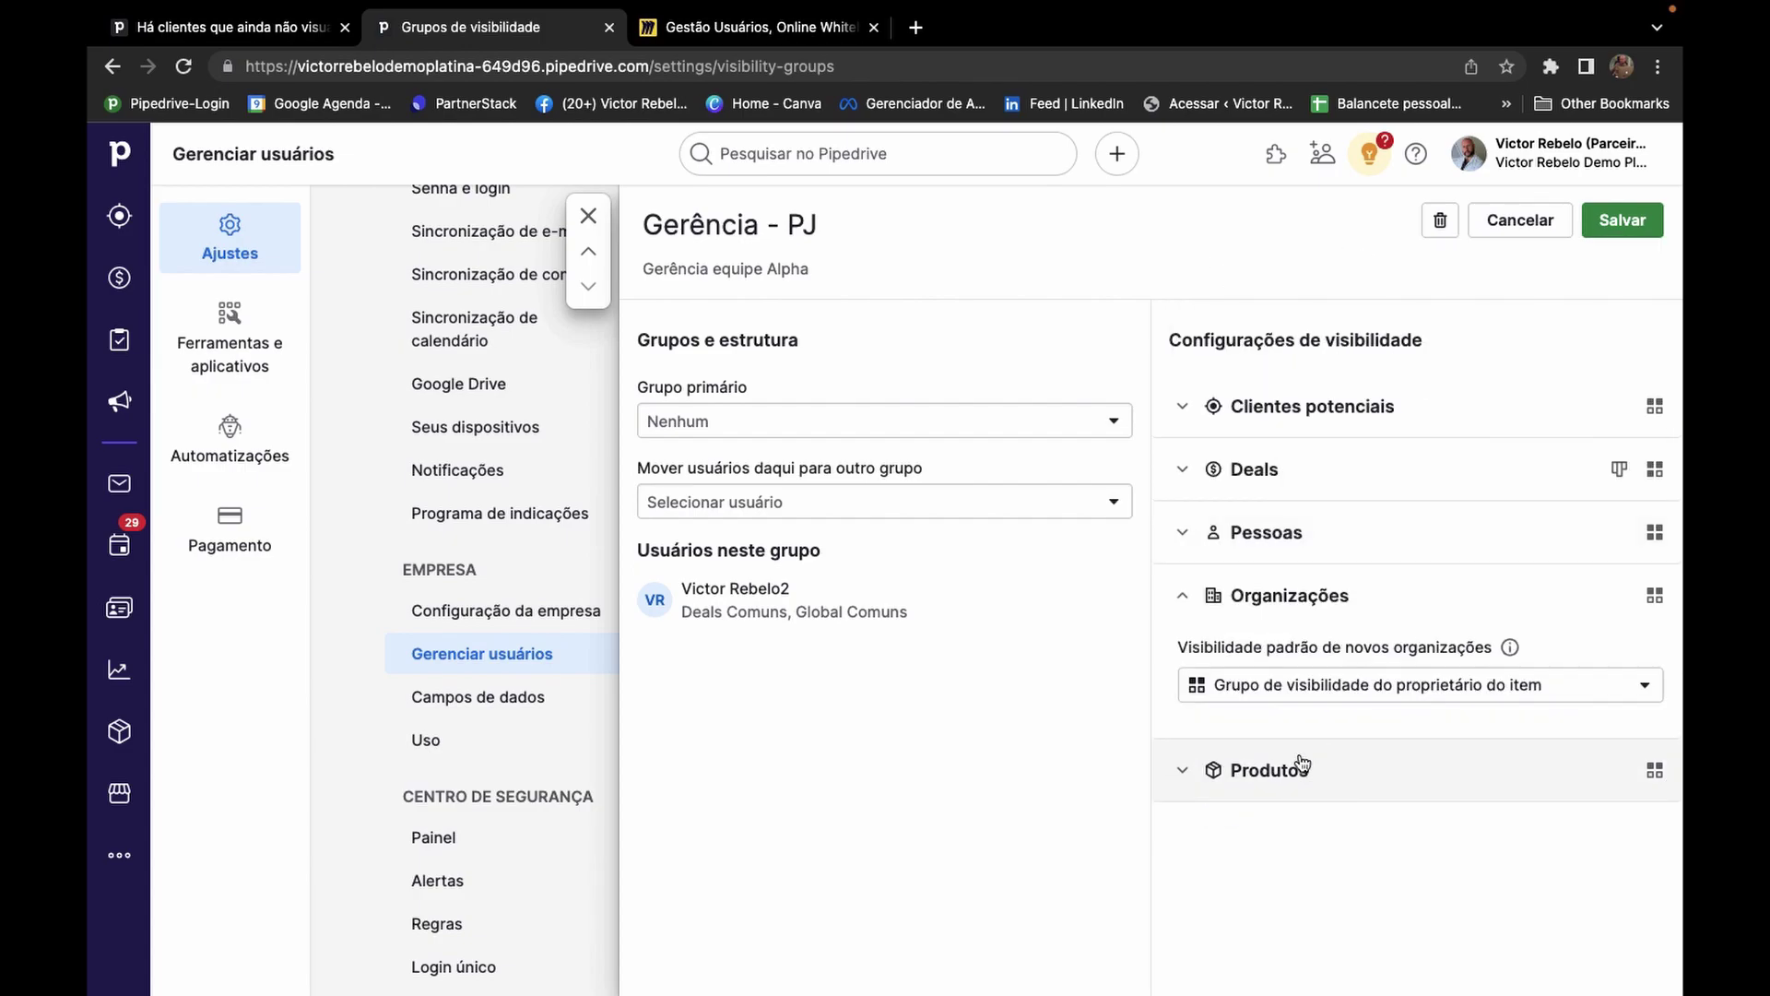
click(1235, 684)
click(1223, 645)
Set the default visibility of new products to Todos os usuários and include existing products in the update.
click(1263, 811)
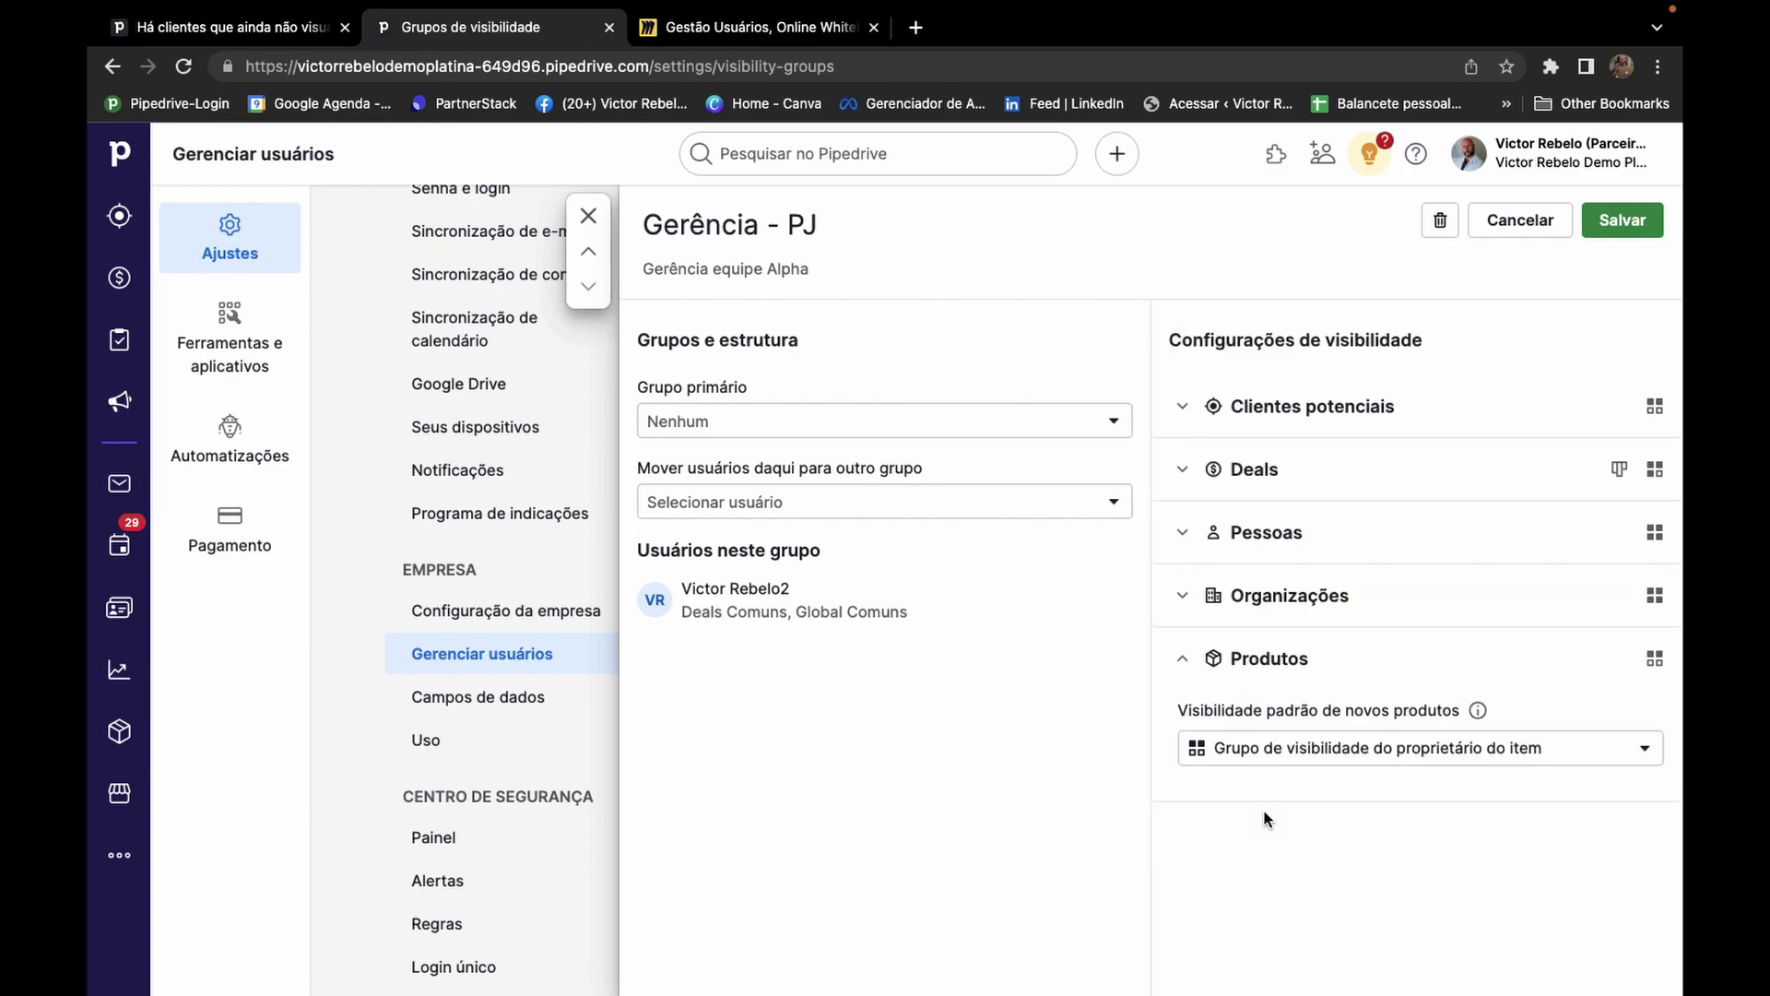
click(1246, 752)
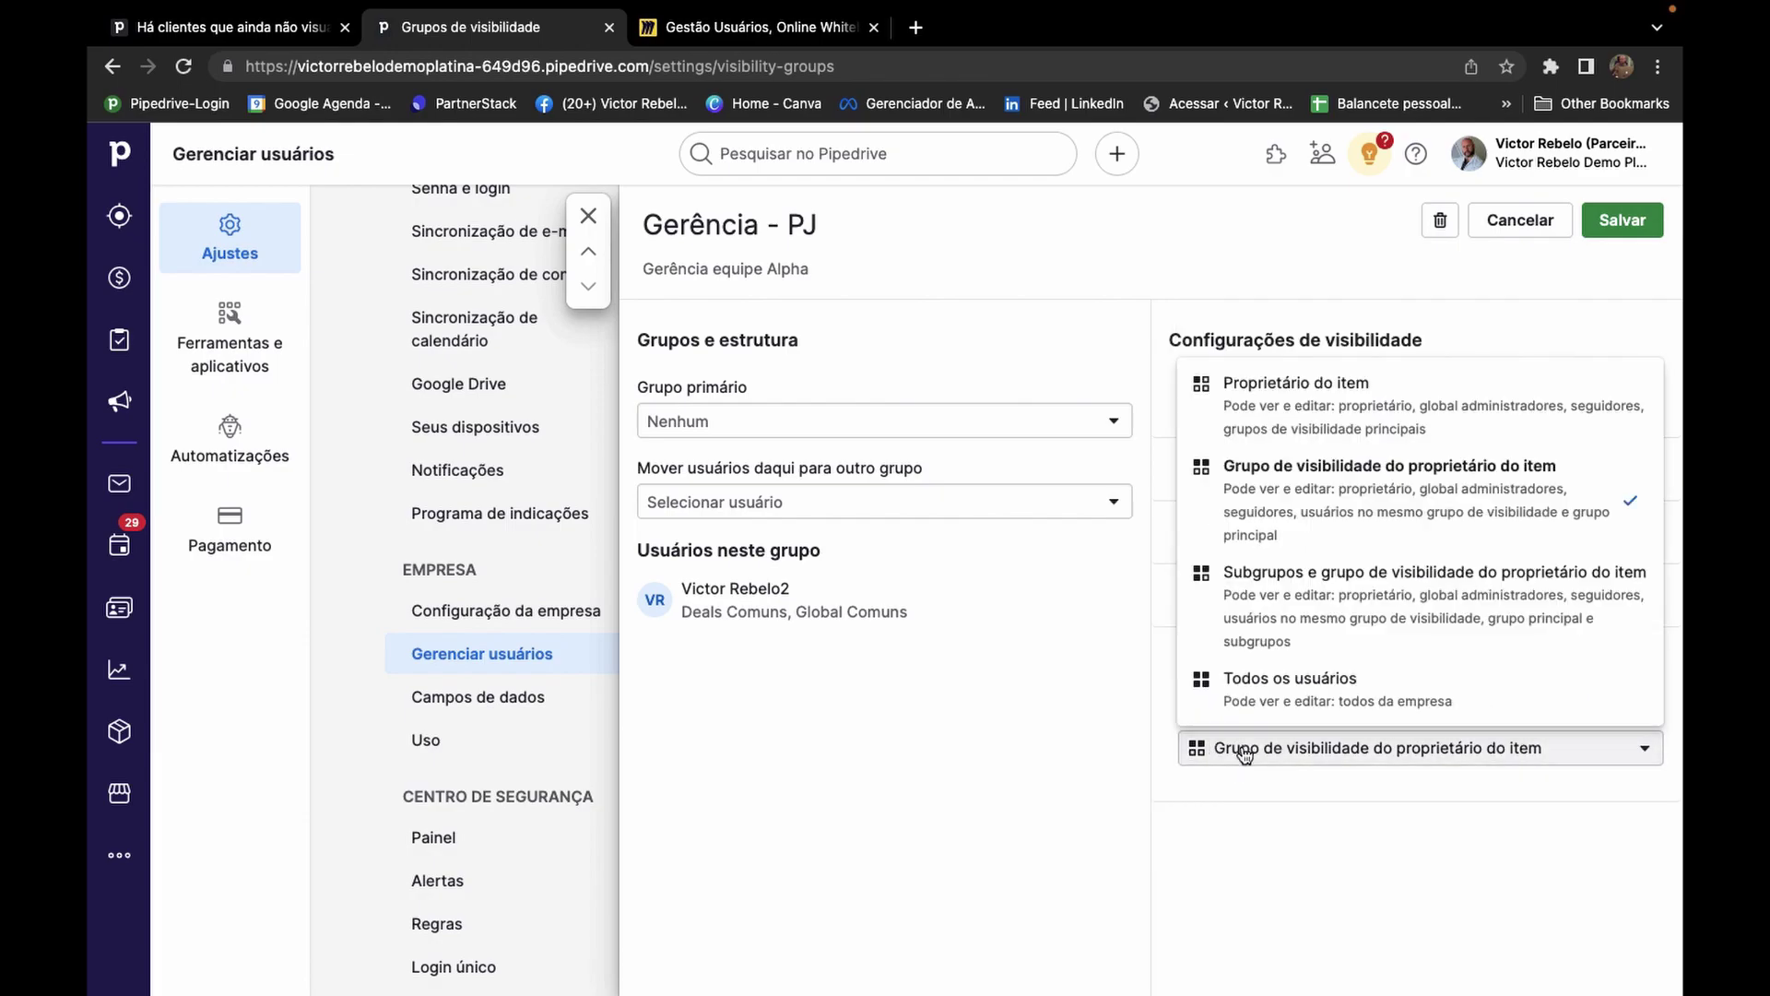
click(1258, 701)
click(1188, 796)
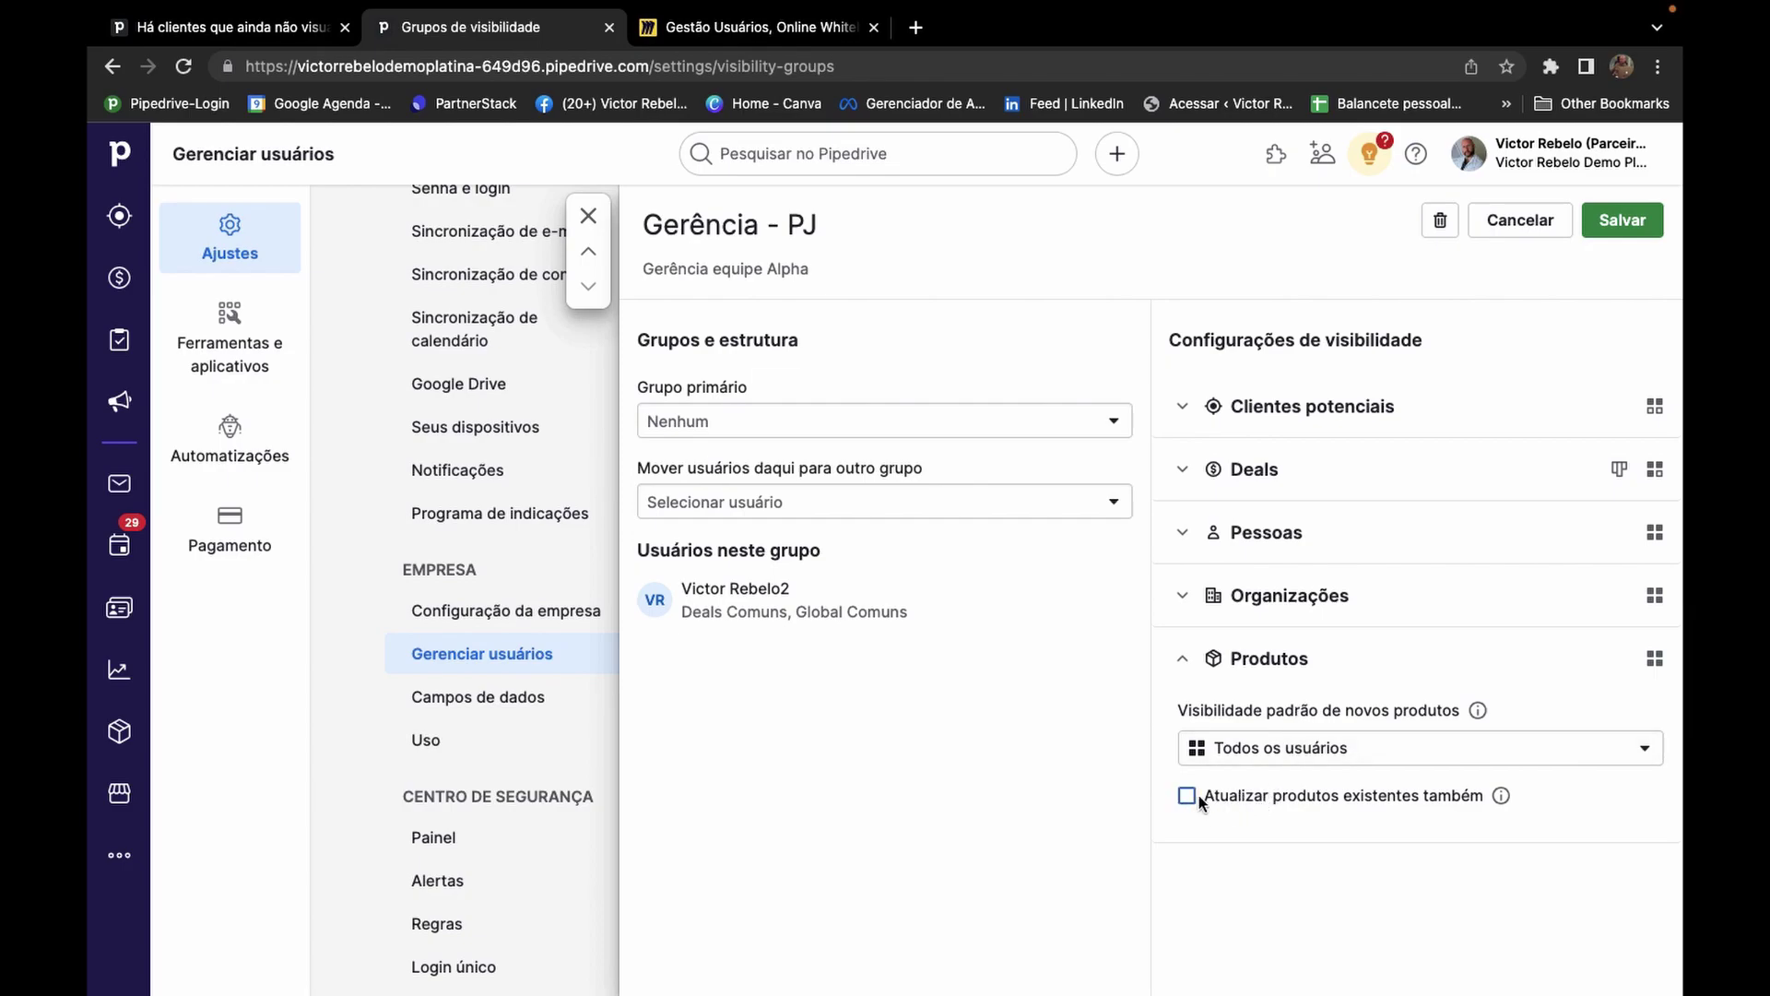
click(1196, 660)
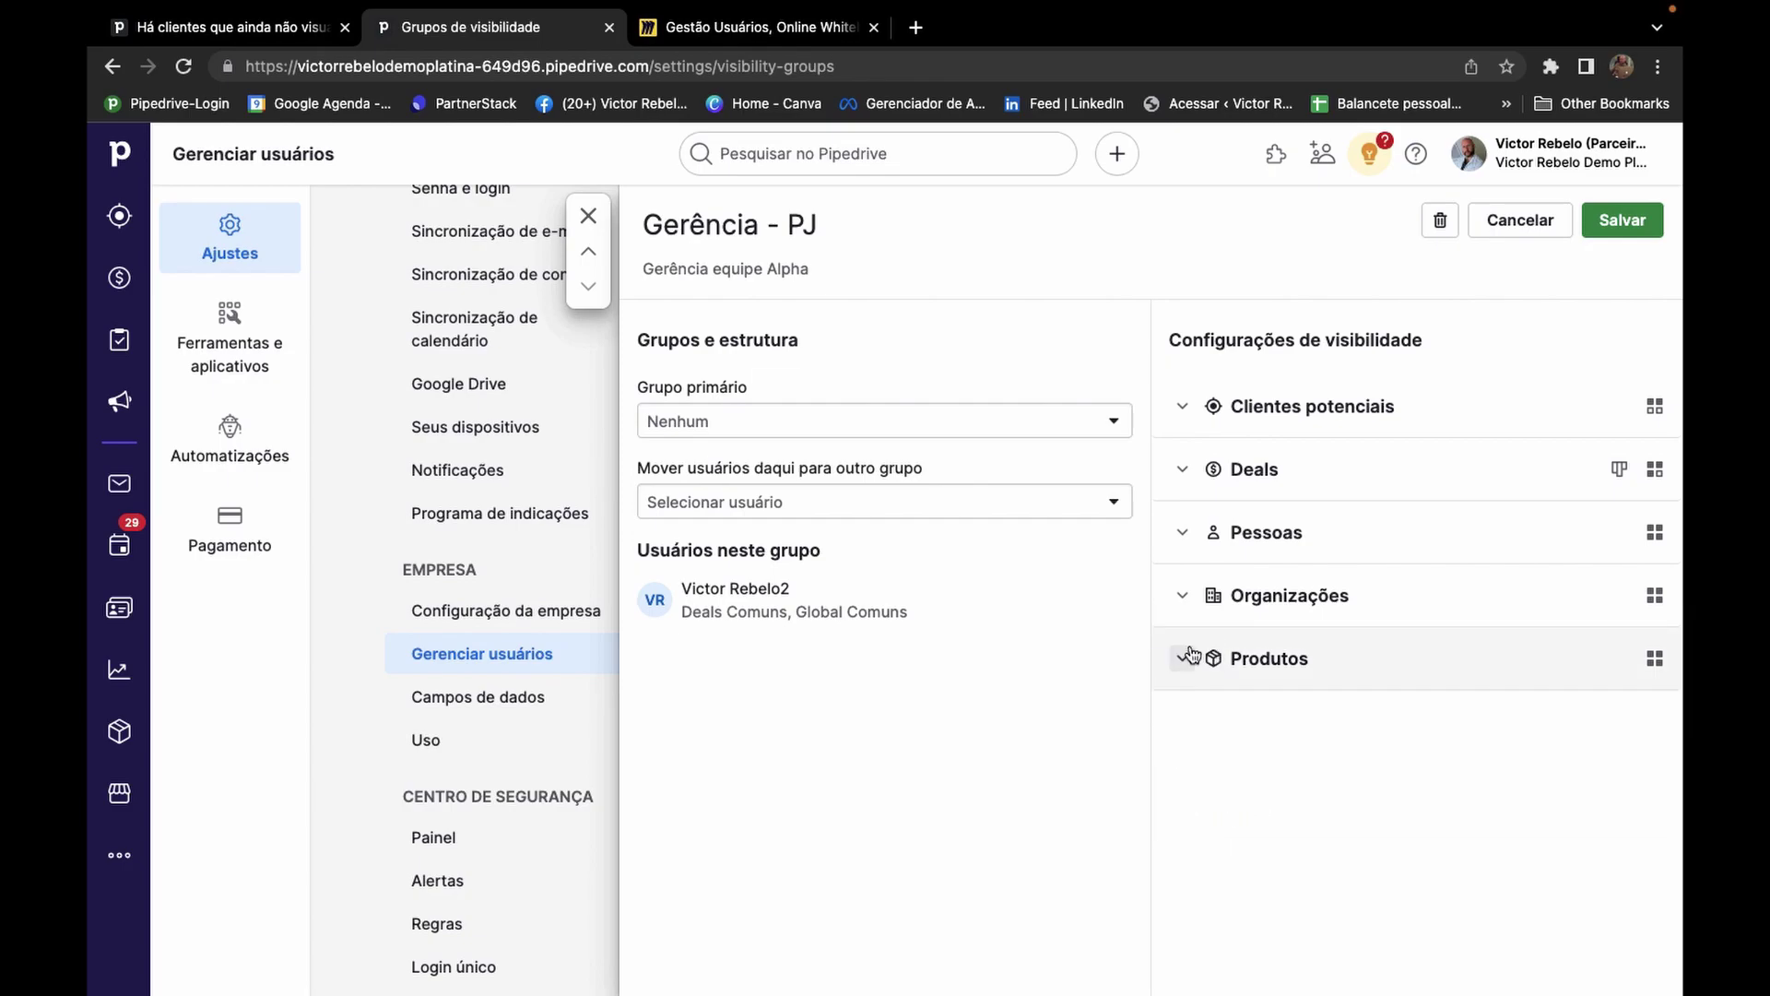
Review the default visibility of Organizações and include existing people in the Pessoas visibility update.
click(1186, 597)
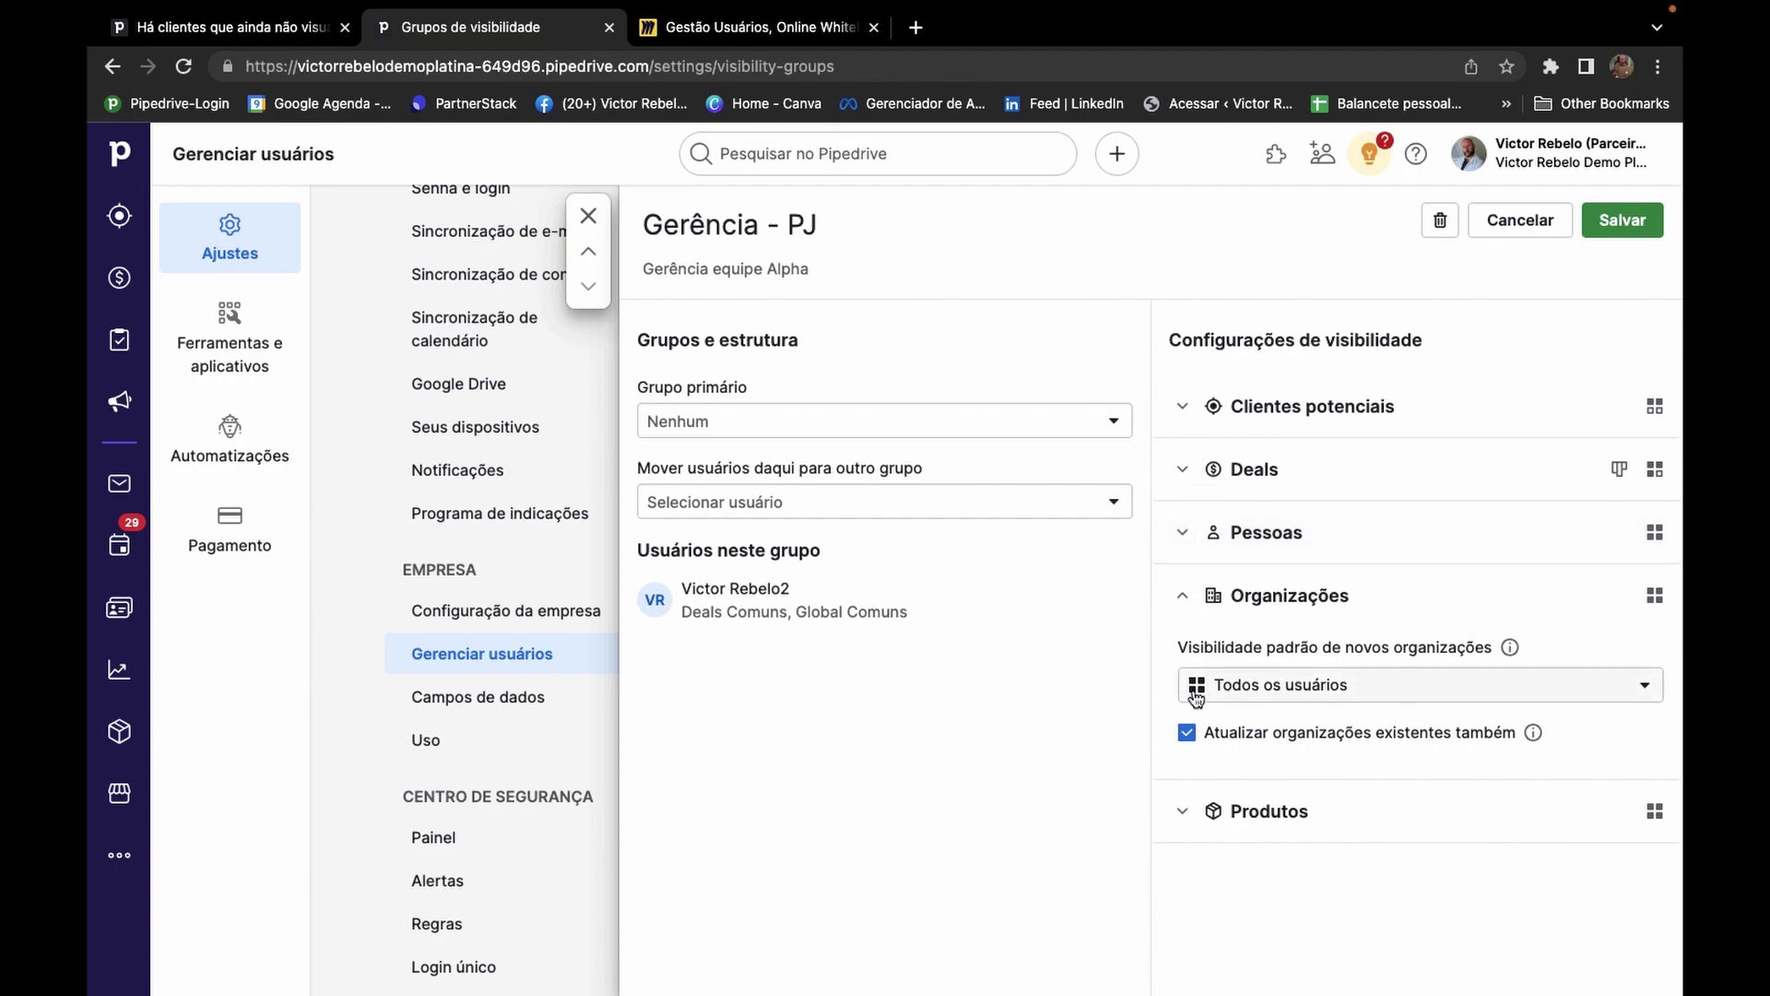
click(1183, 596)
click(1177, 535)
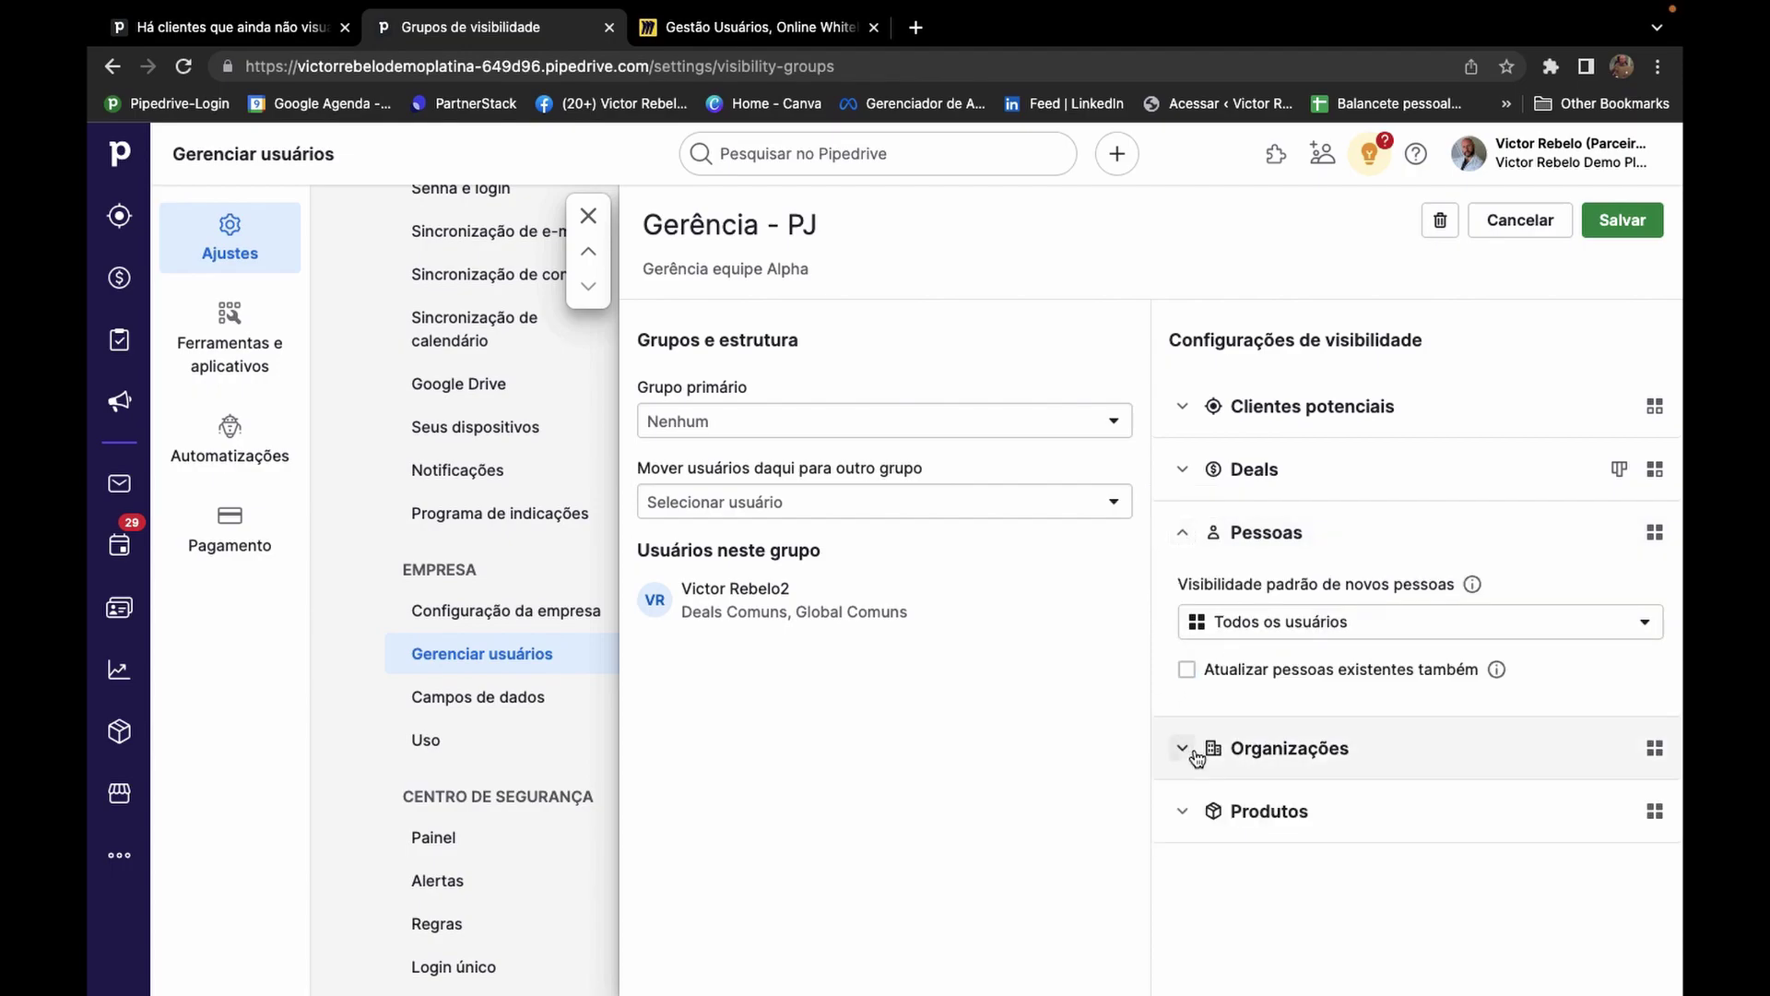
click(1186, 670)
click(1184, 537)
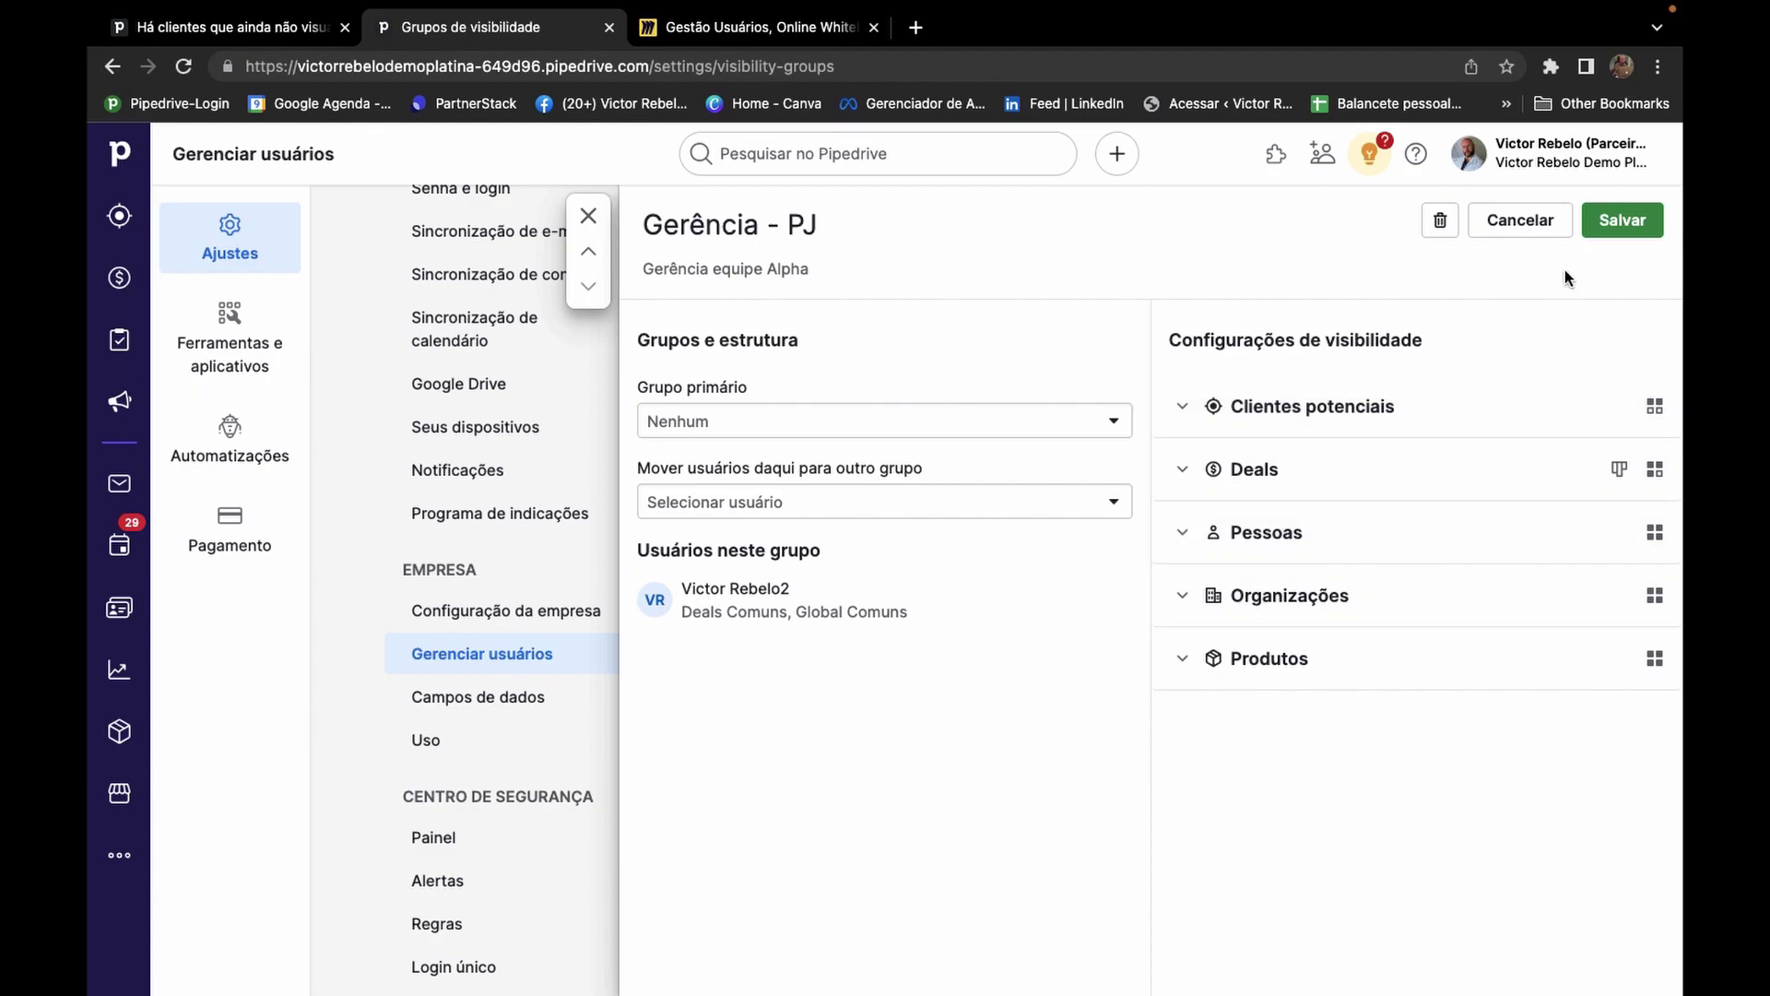
Save the Gerência - PJ visibility group after reviewing and confirming the list of changes.
click(1620, 235)
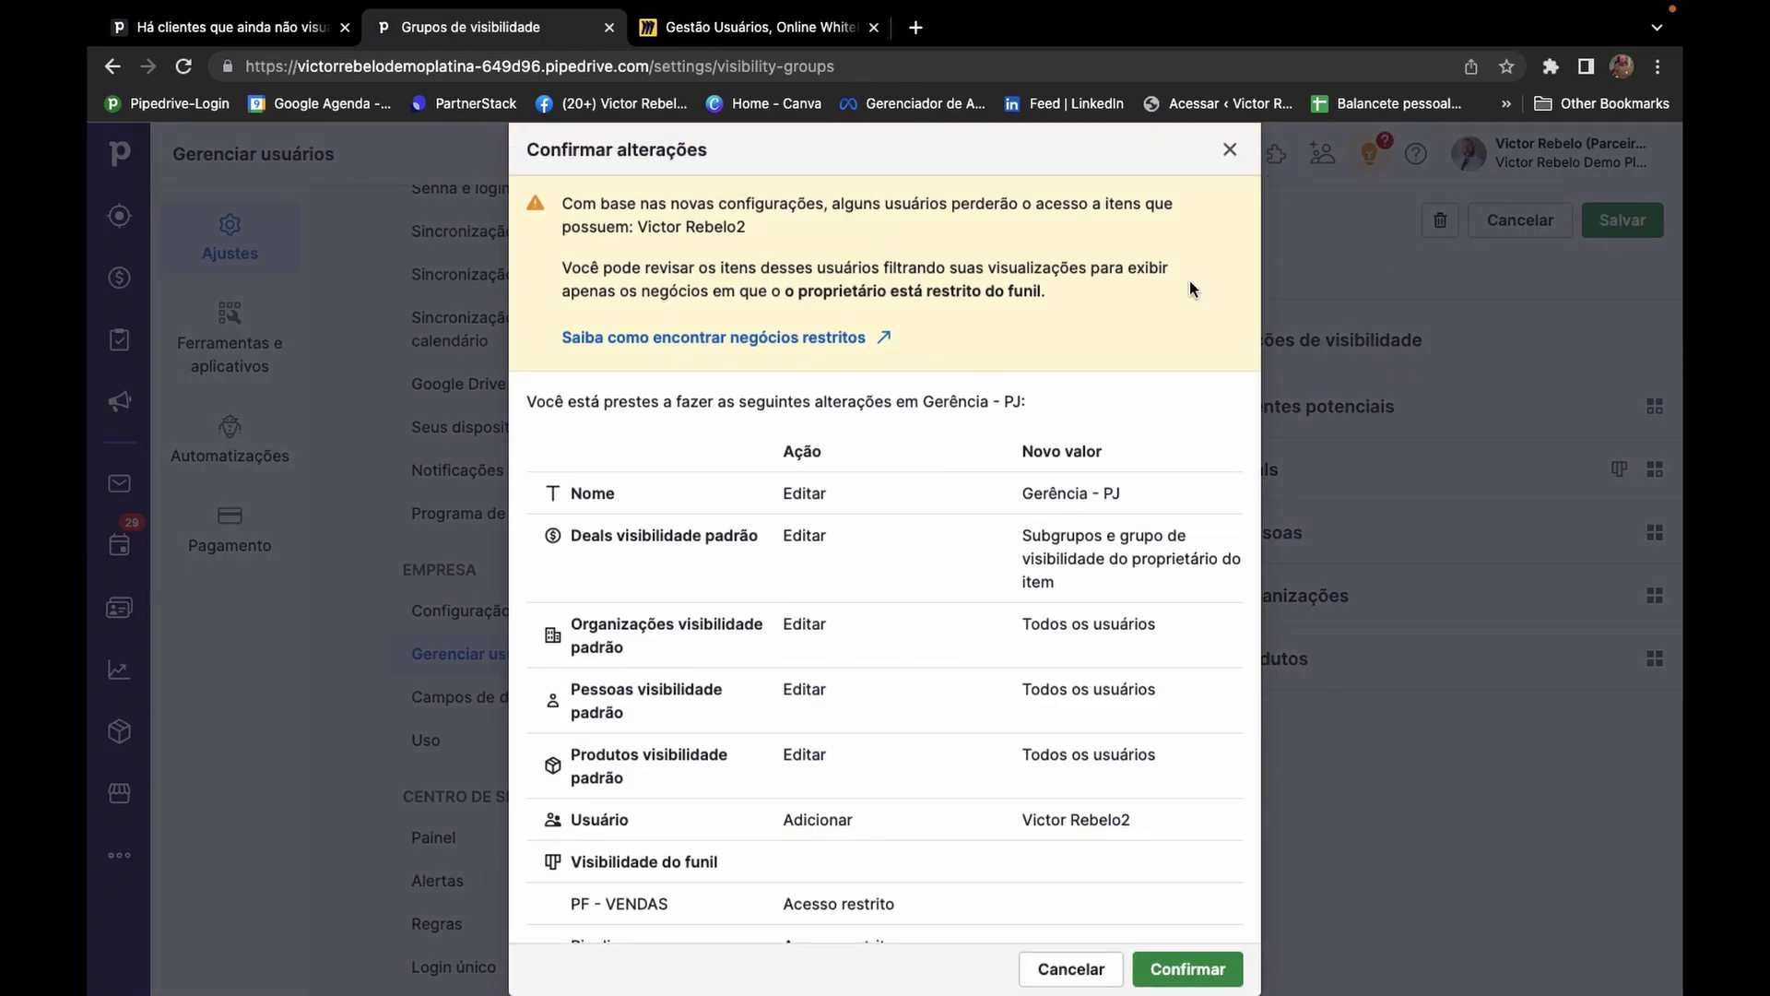
scroll(753, 528, down, 3)
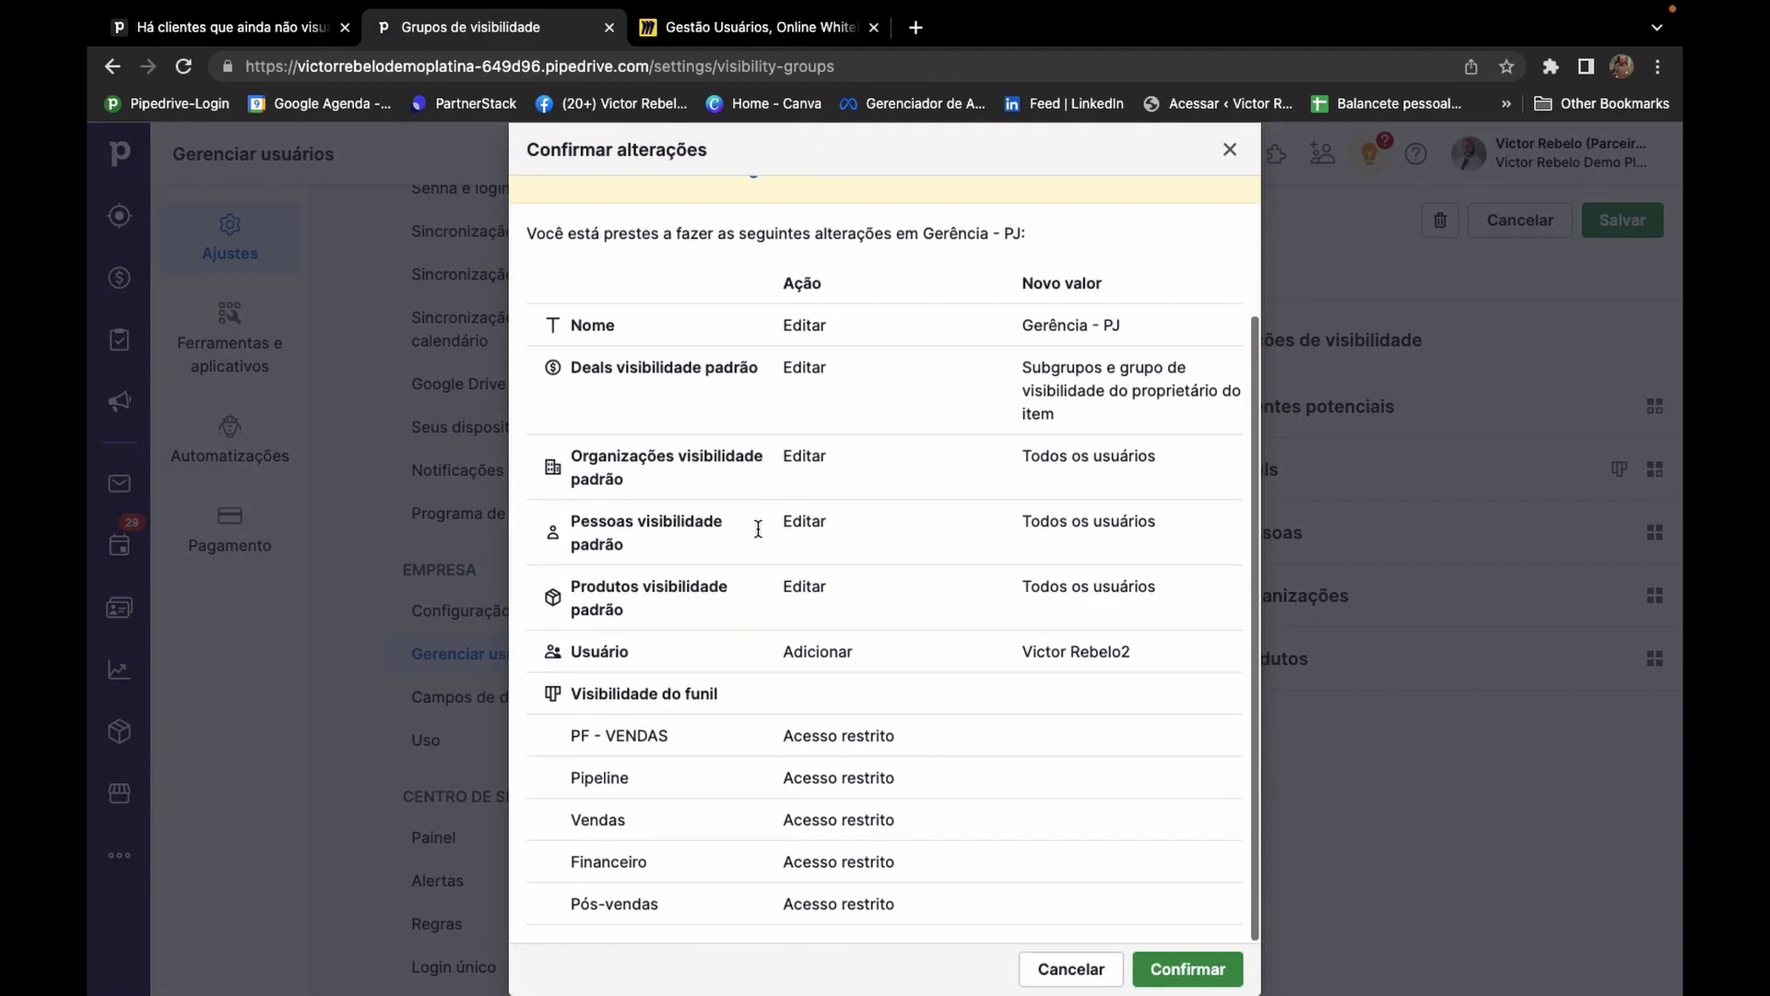
click(1190, 970)
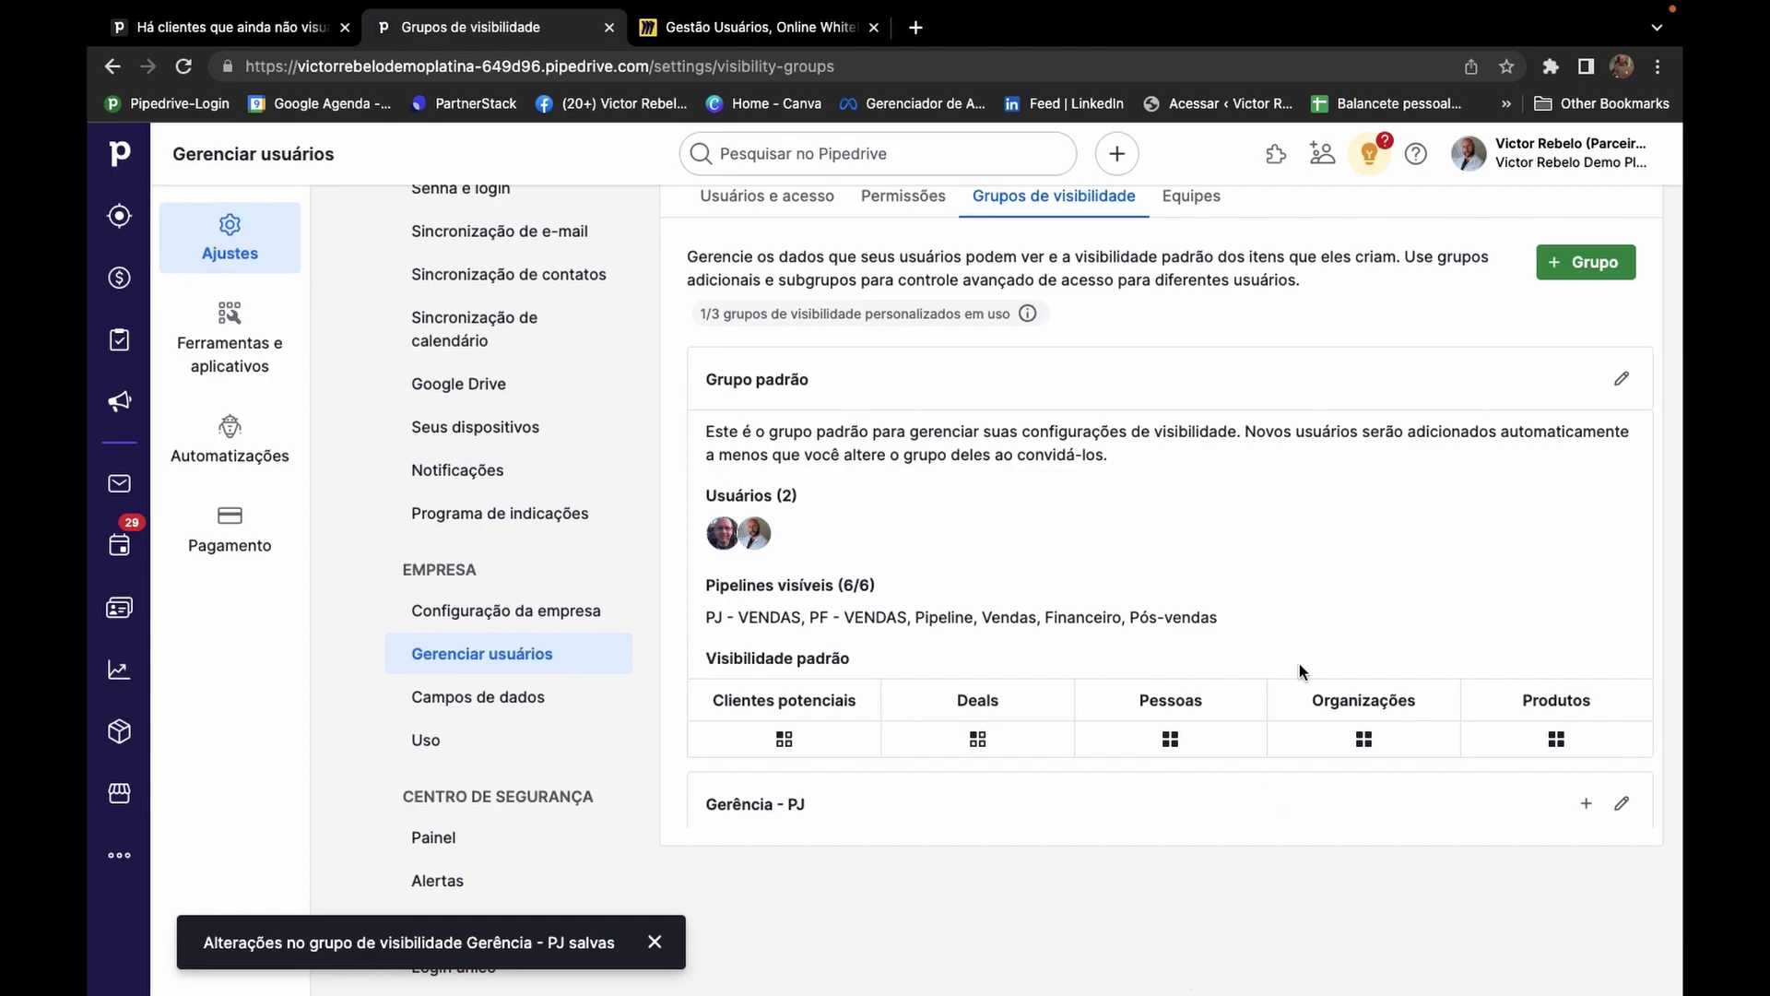
scroll(1298, 662, down, 1)
scroll(1298, 662, up, 1)
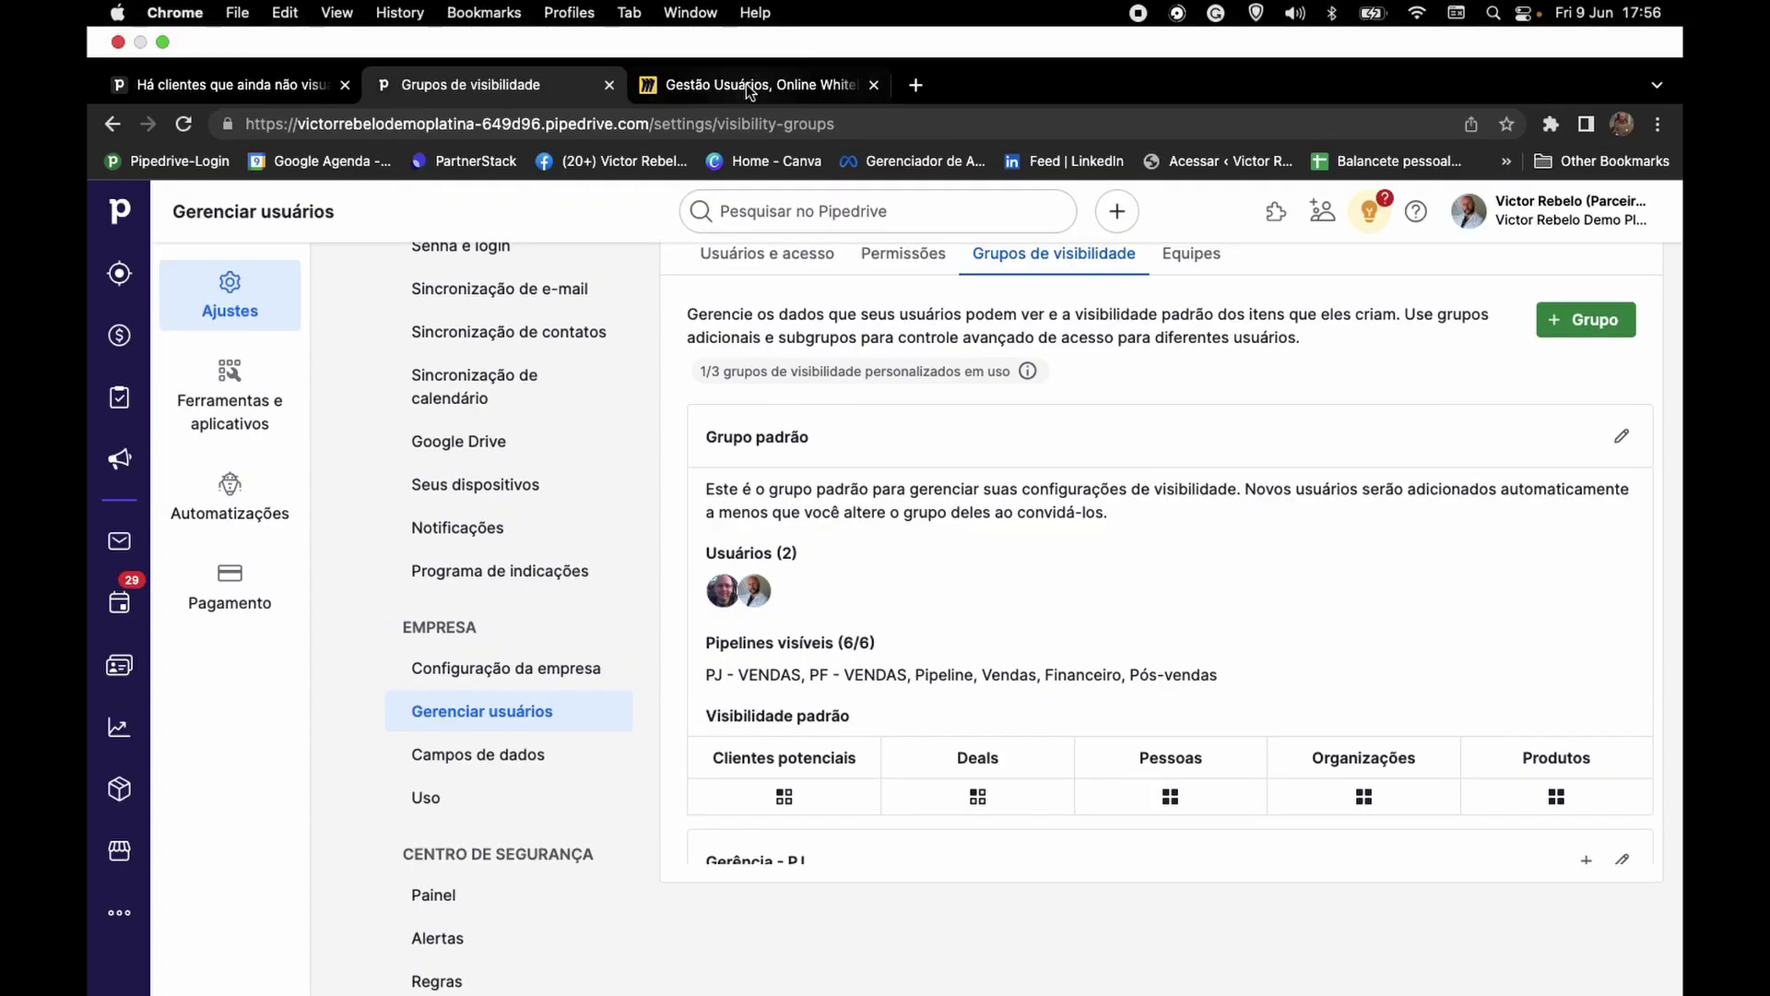
Following the Miro diagram, add a subgroup named "Equipe de vendas - Alpha" with description "PJ" under the primary group Gerência - PJ.
click(745, 85)
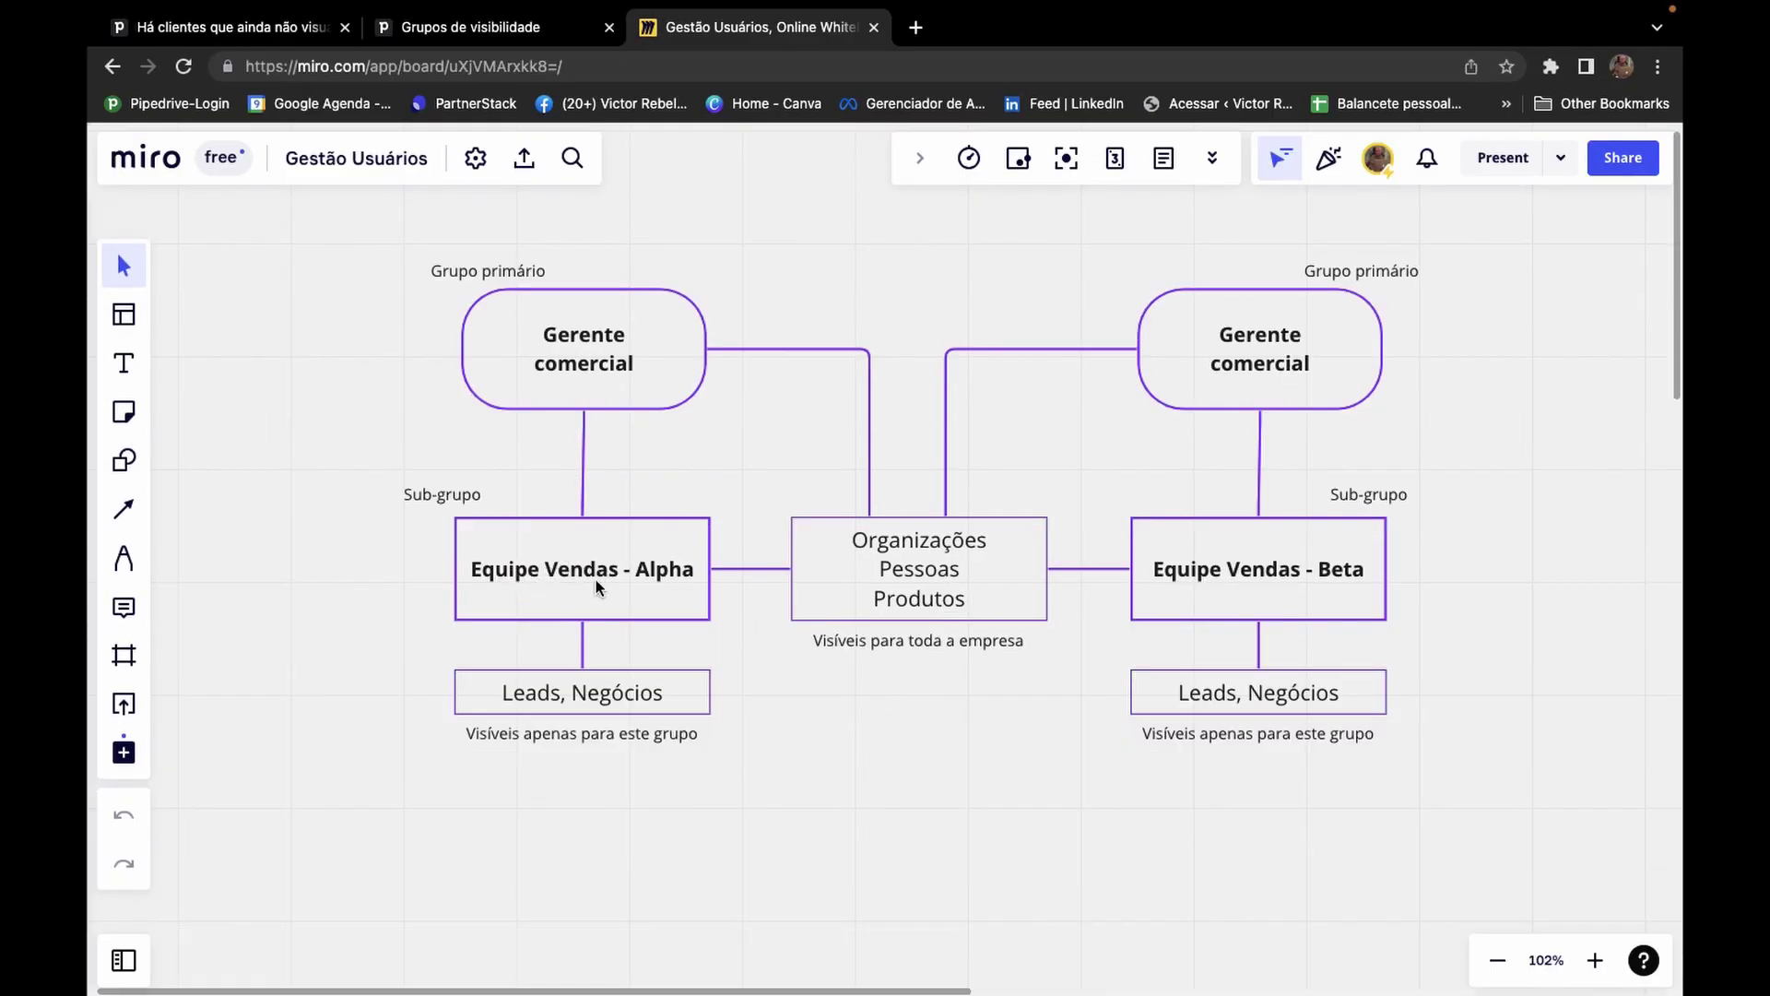
click(505, 28)
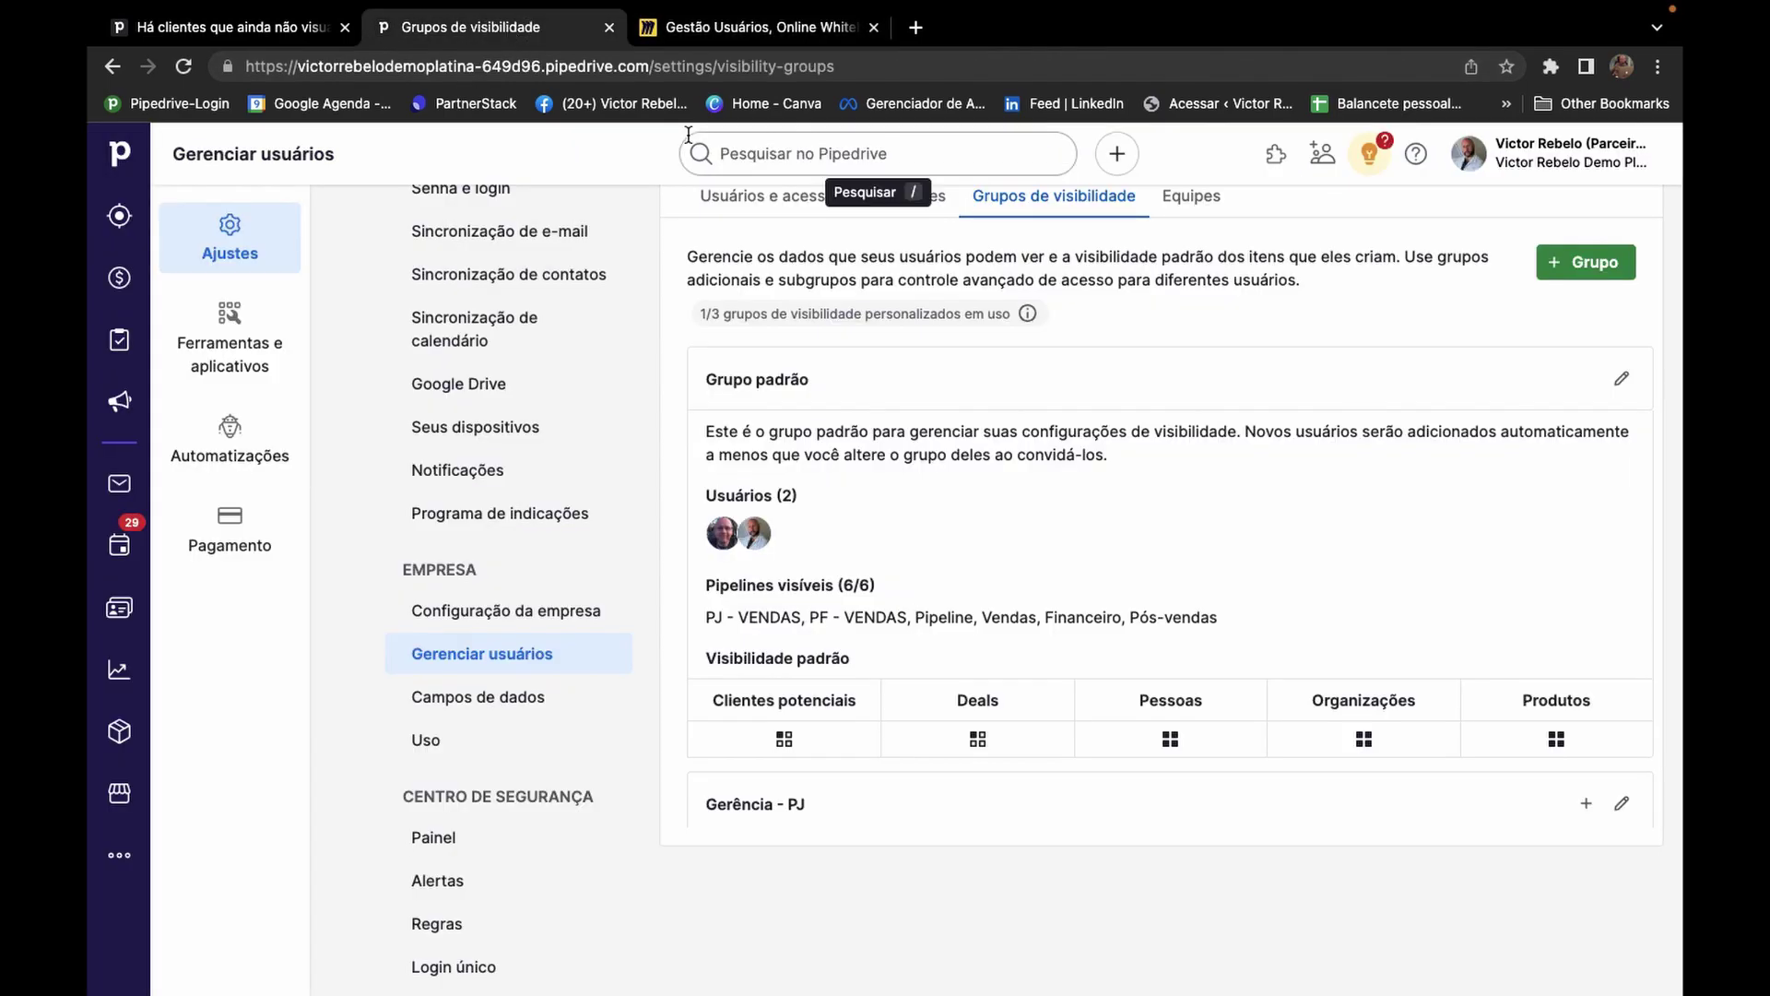
click(1587, 804)
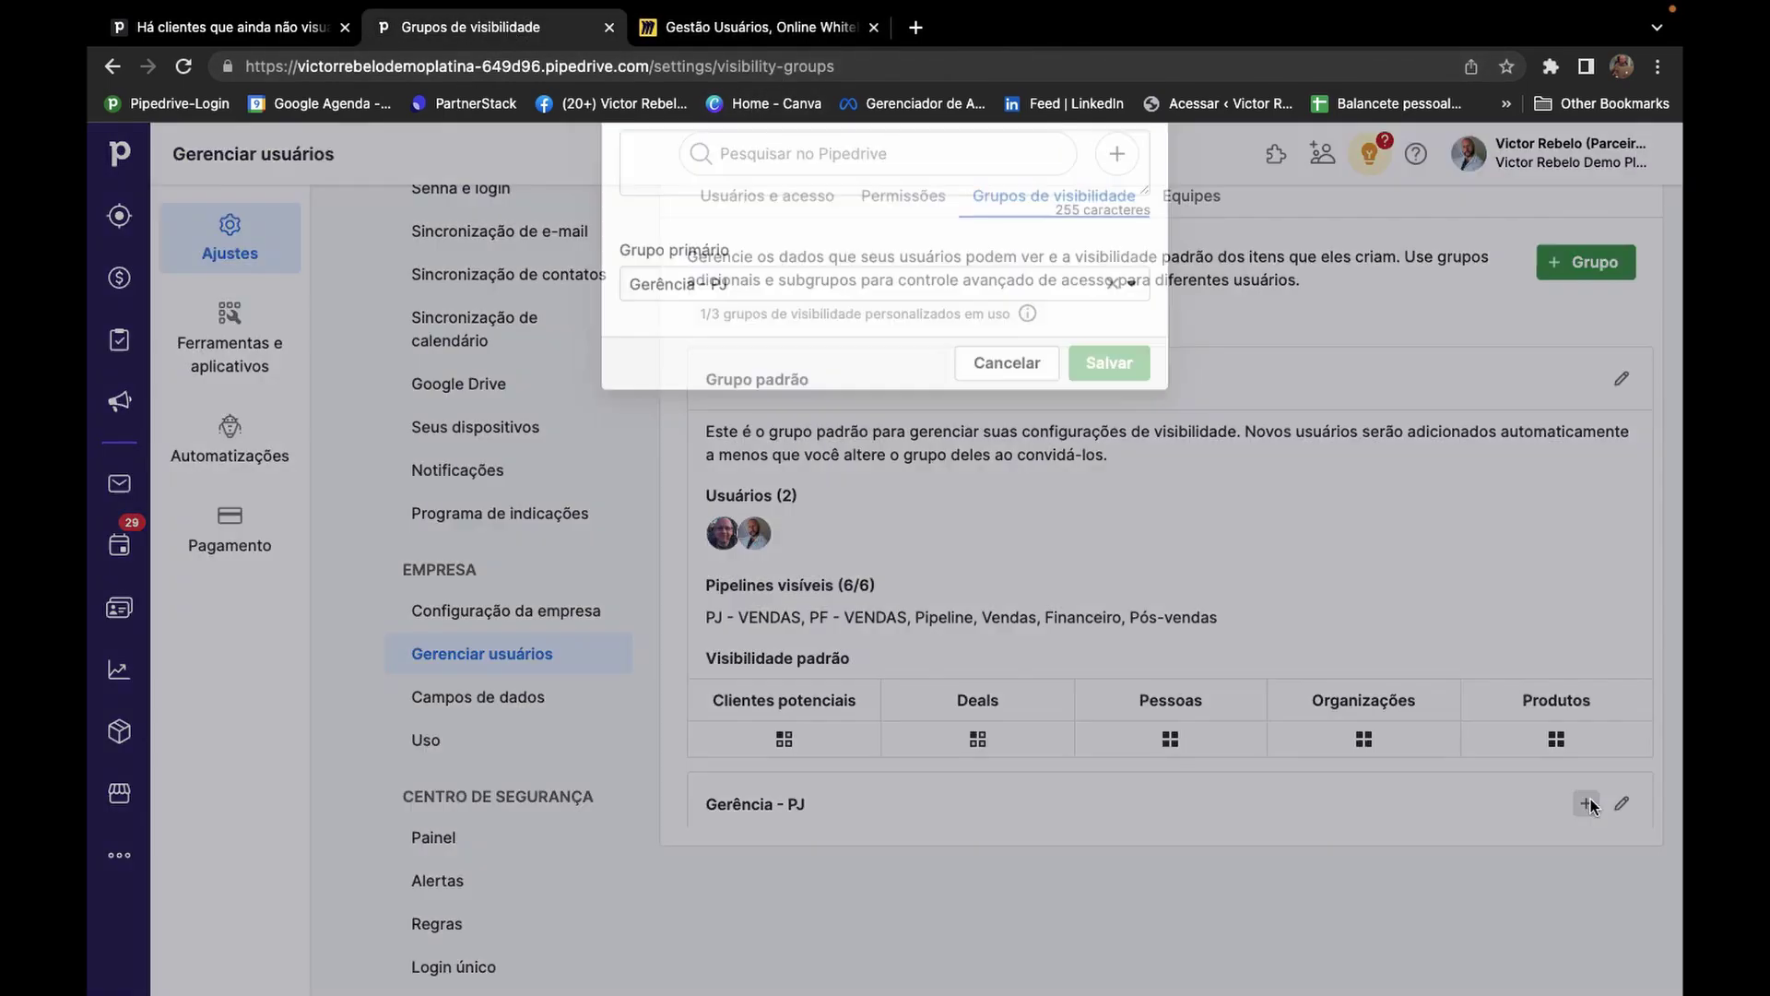
text(Equi)
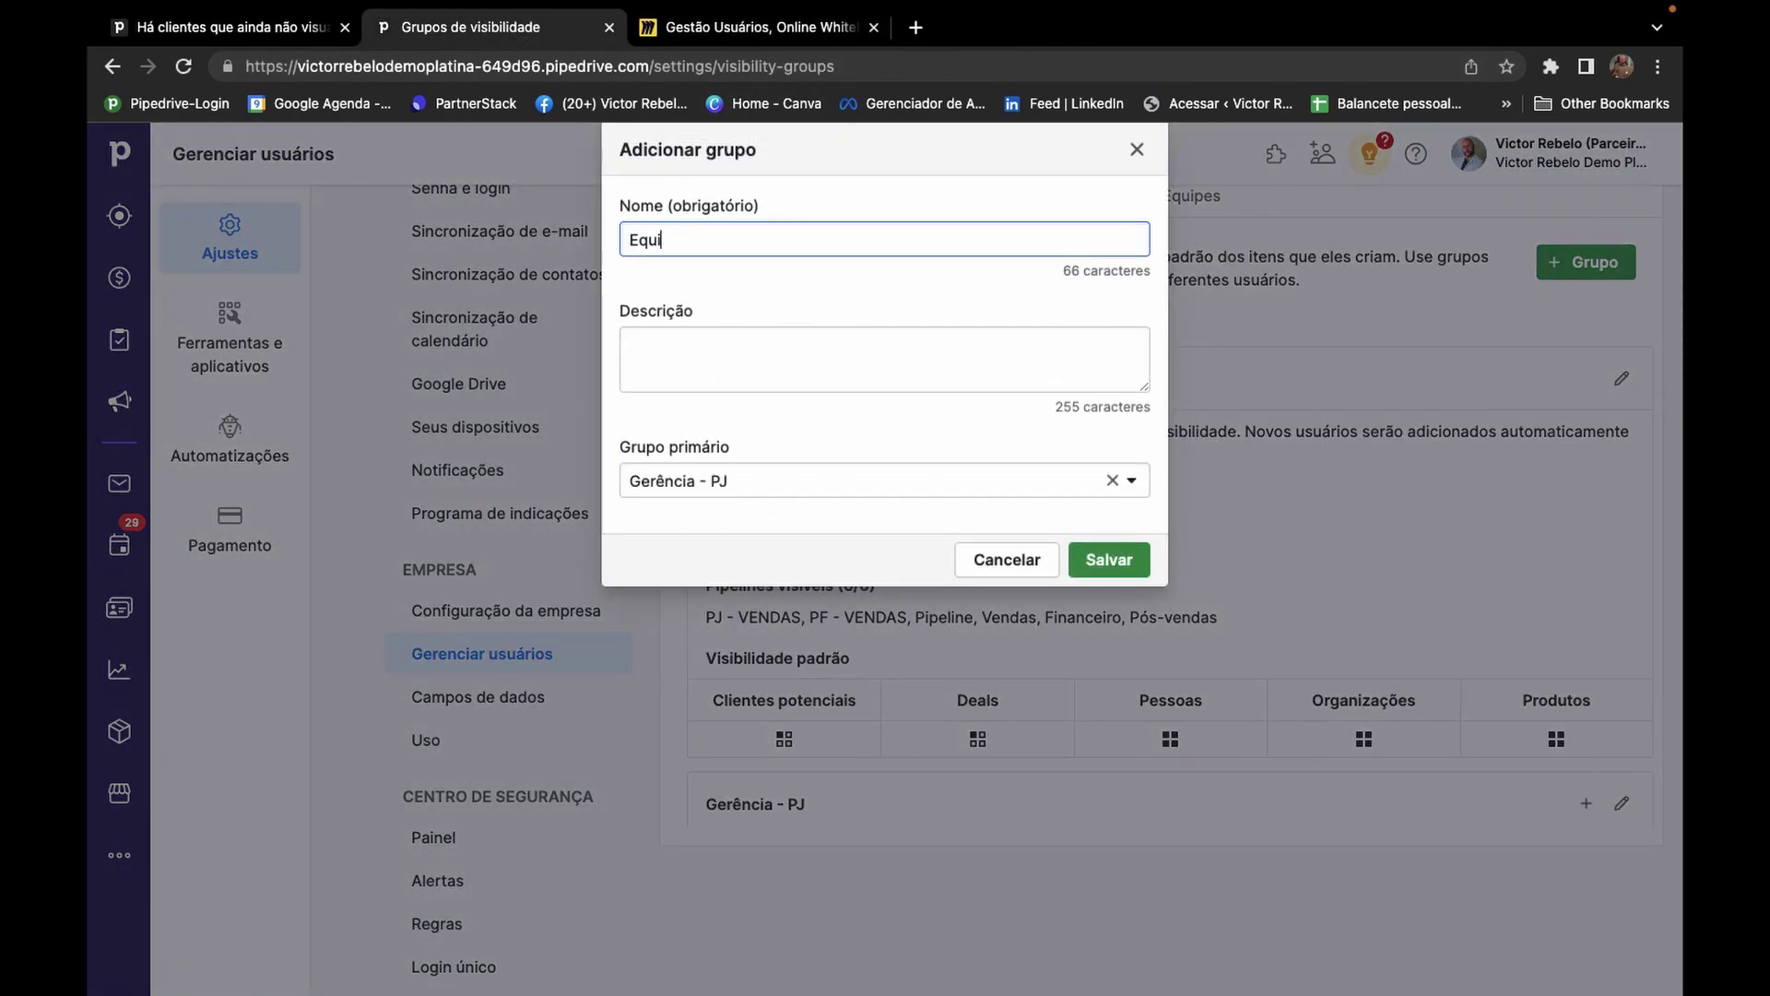
text(pe de vendas)
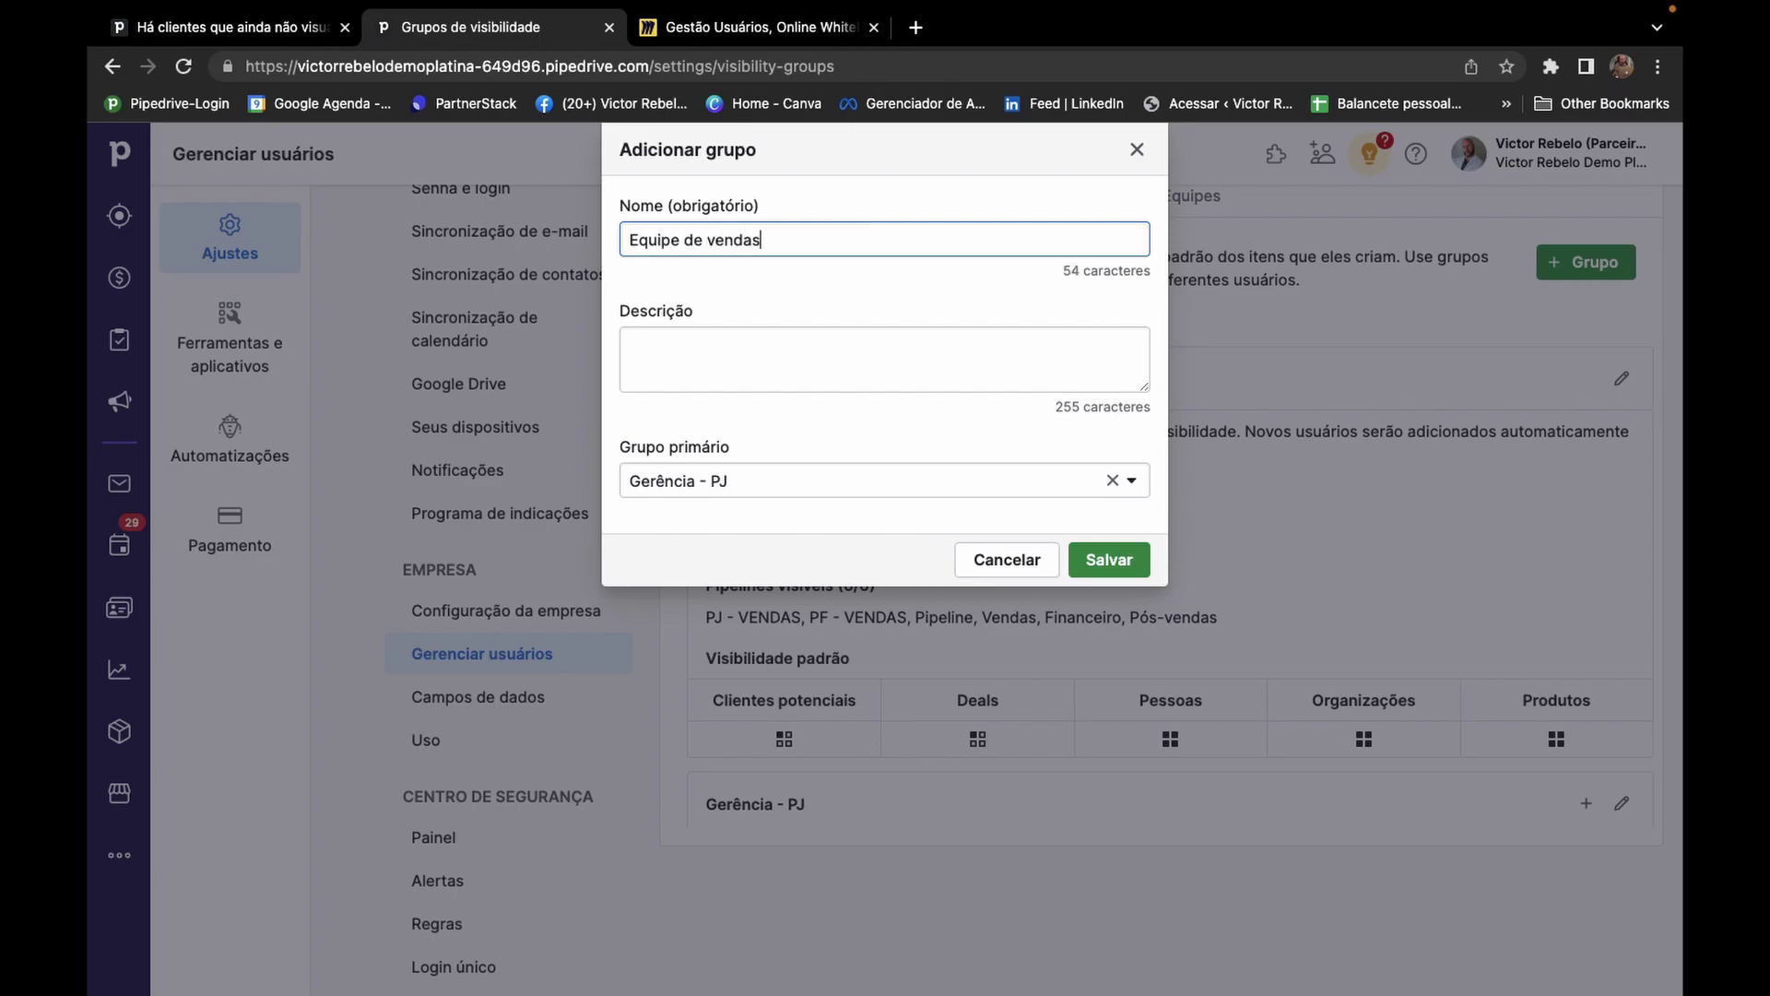
text( - Alpha)
click(687, 354)
text(PJ)
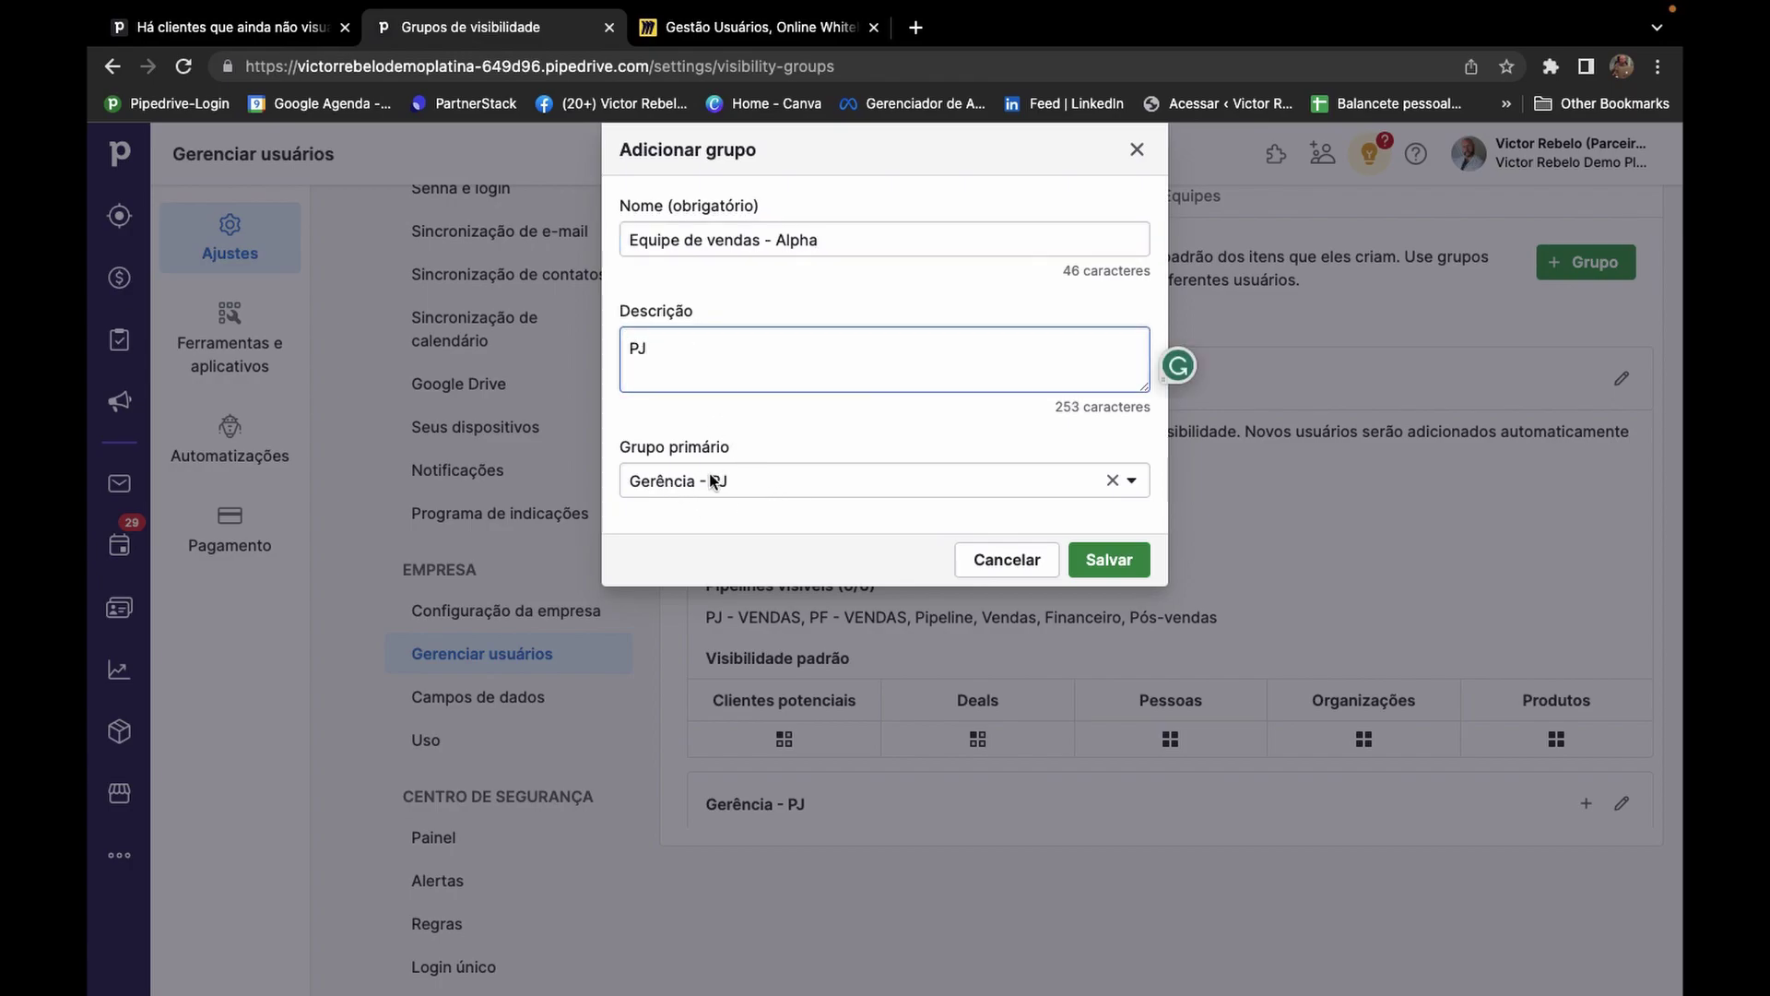
click(728, 478)
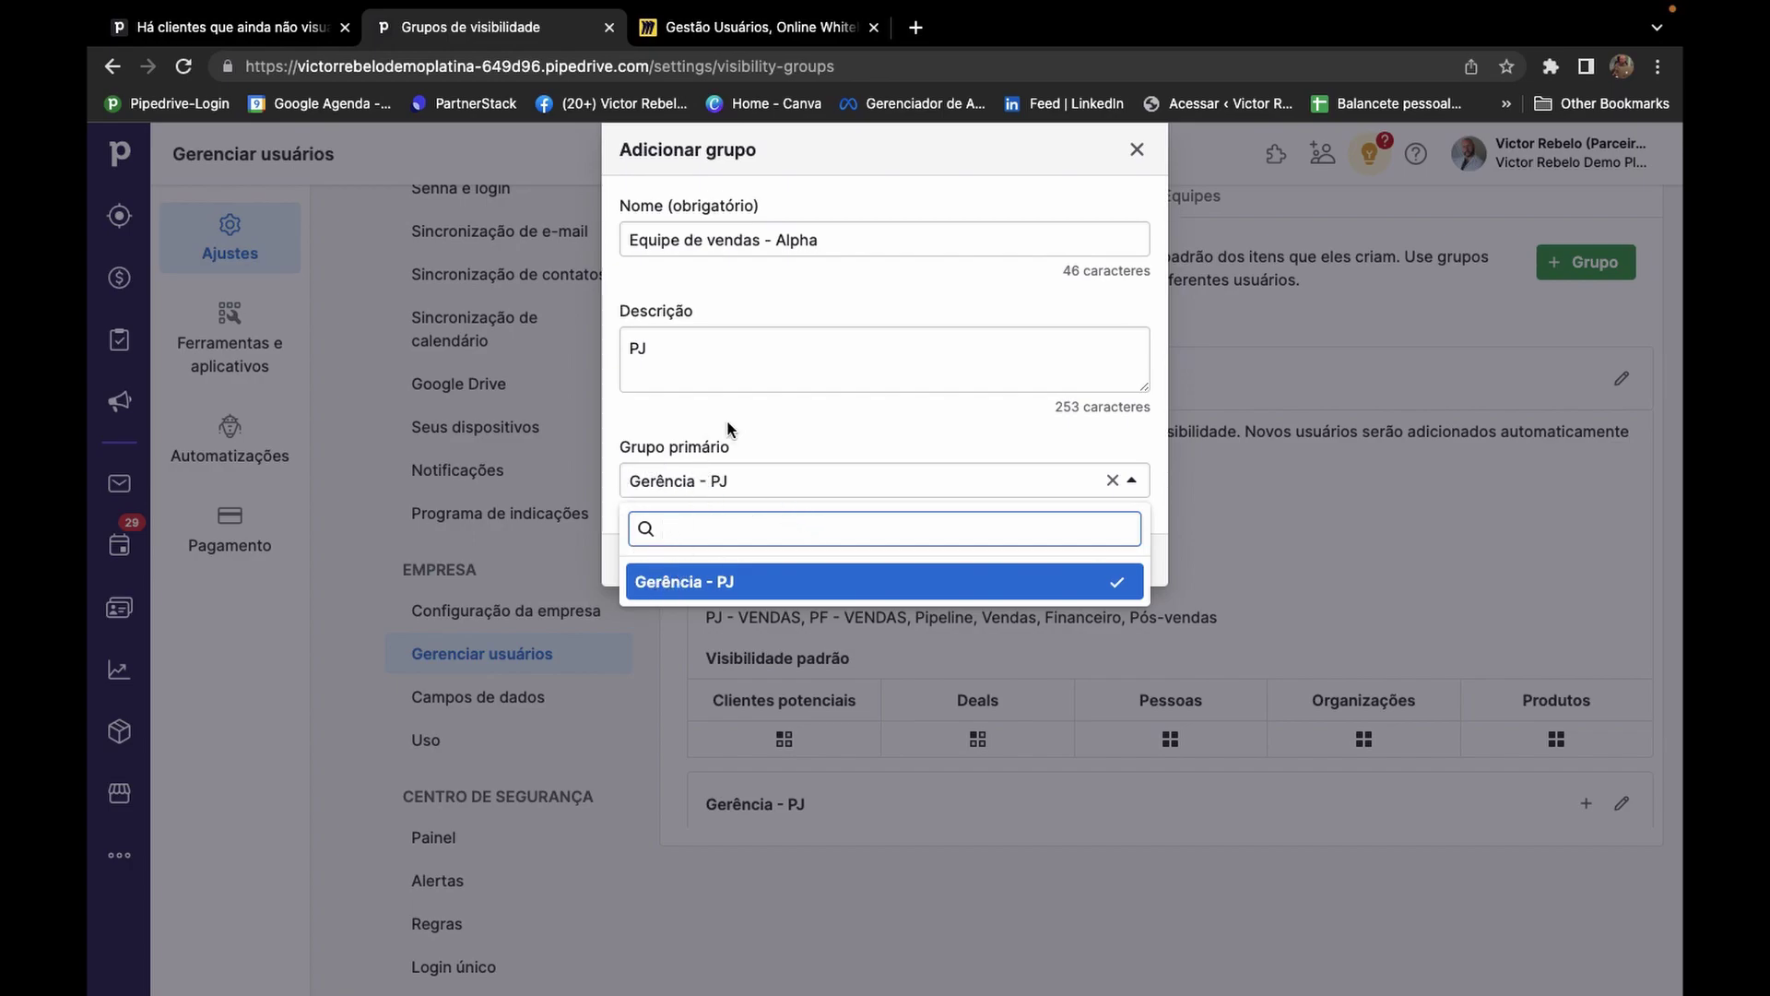
click(670, 584)
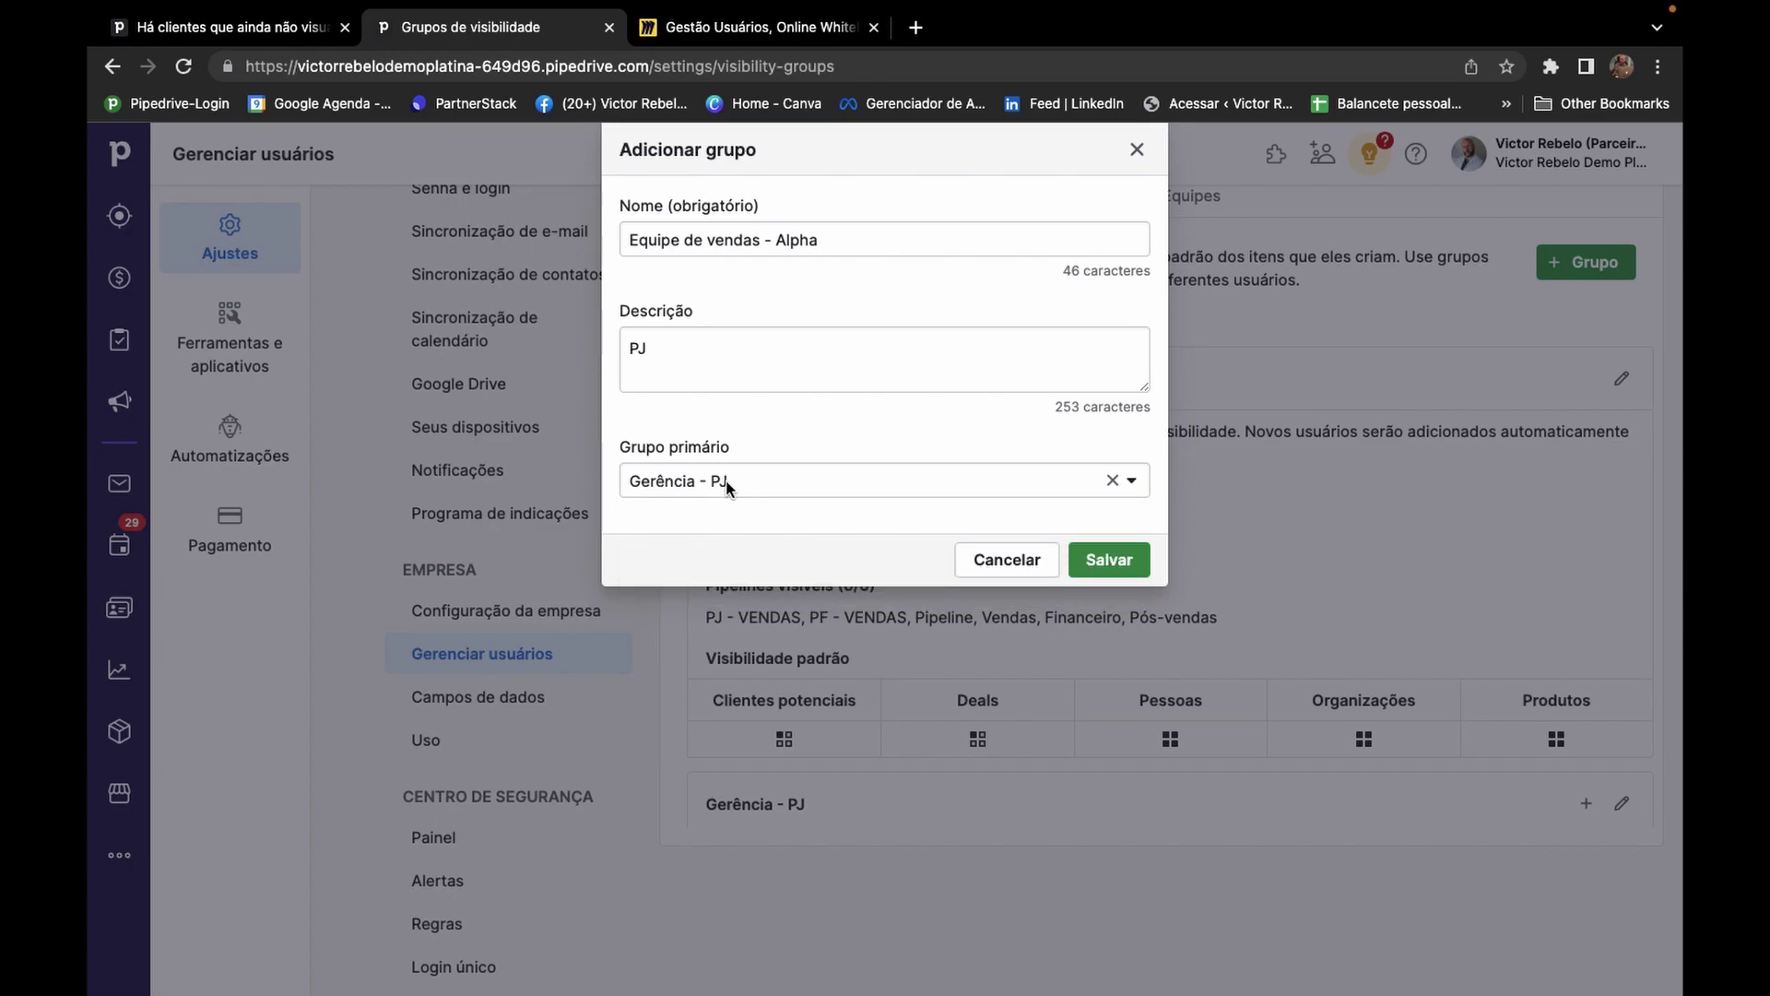
click(1116, 563)
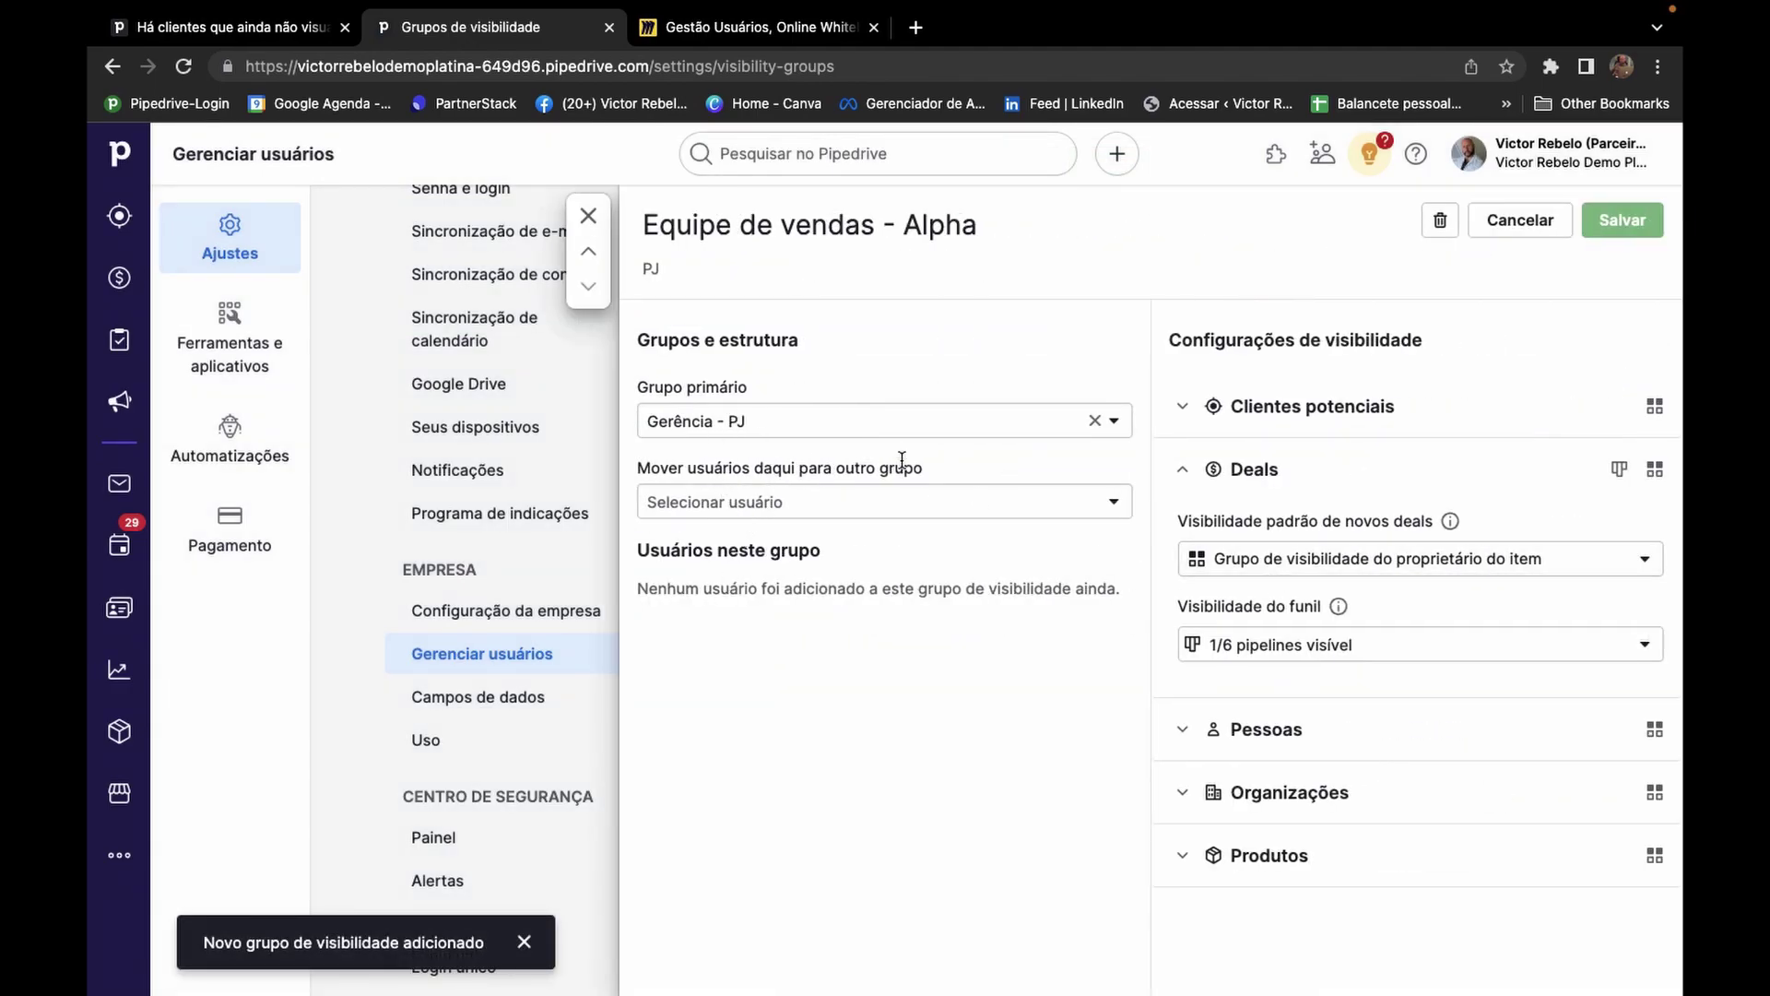
Move the other Grupo padrão user into Equipe de vendas - Alpha and set new deals' default visibility to Proprietário do item, including existing deals.
click(857, 498)
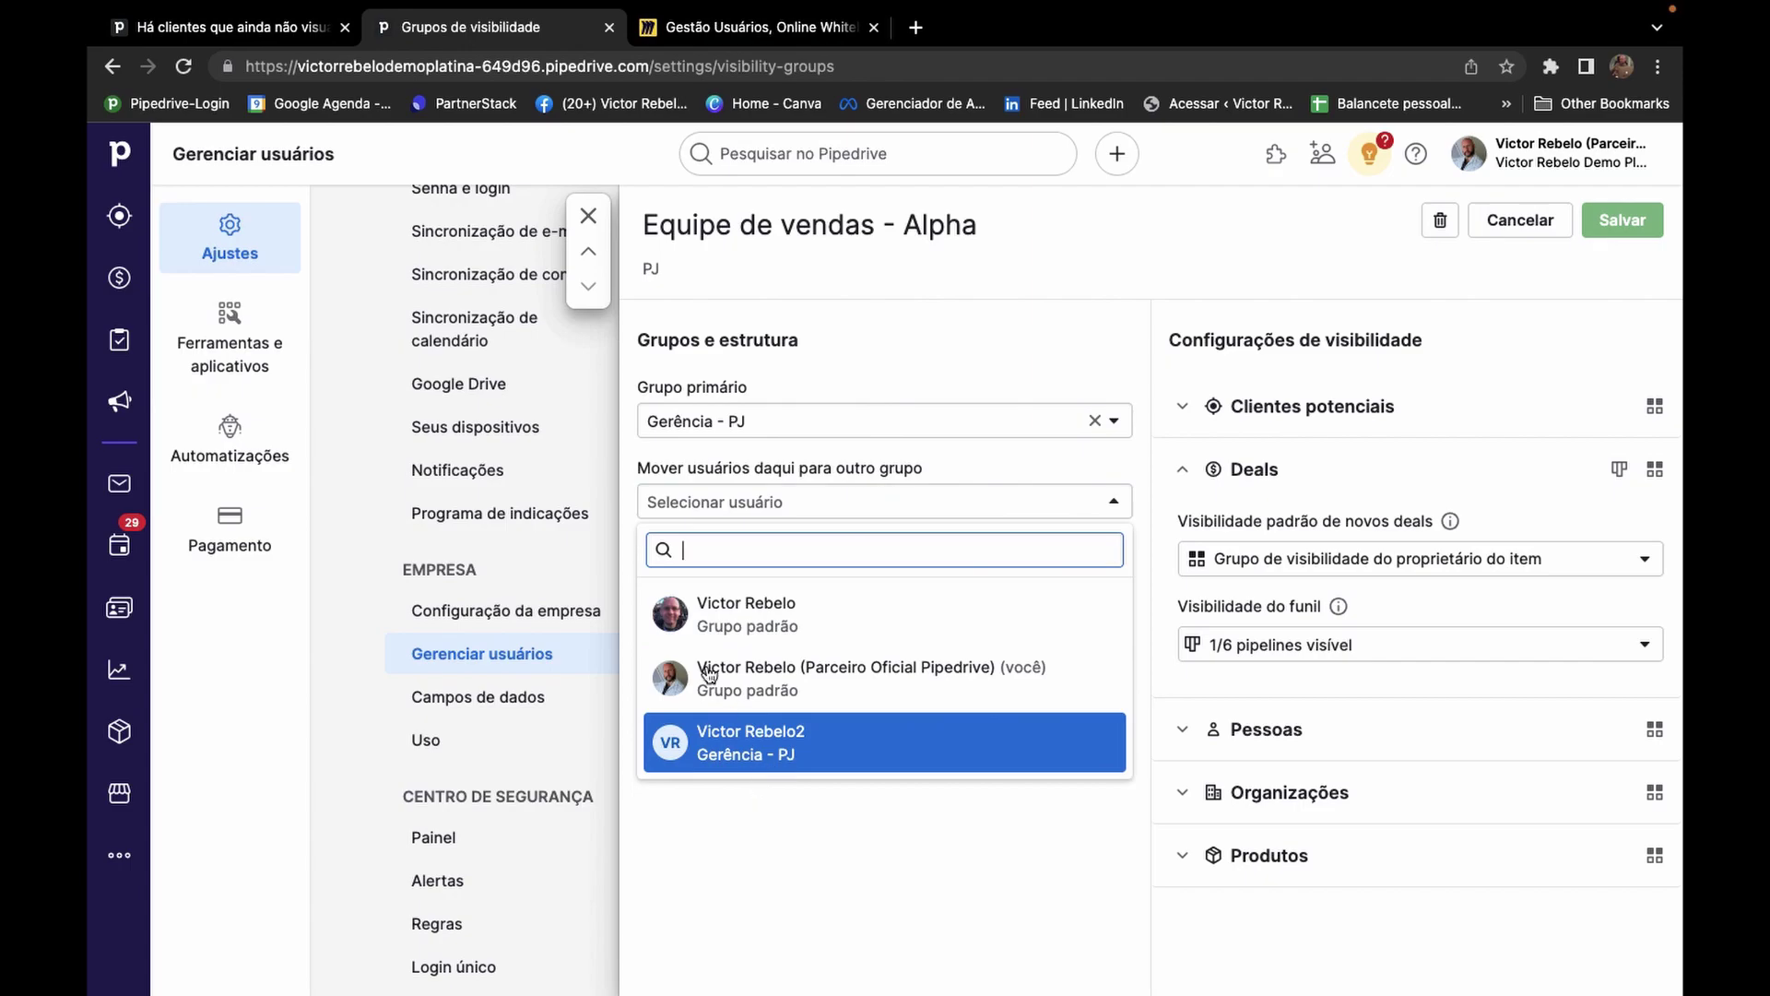
click(733, 608)
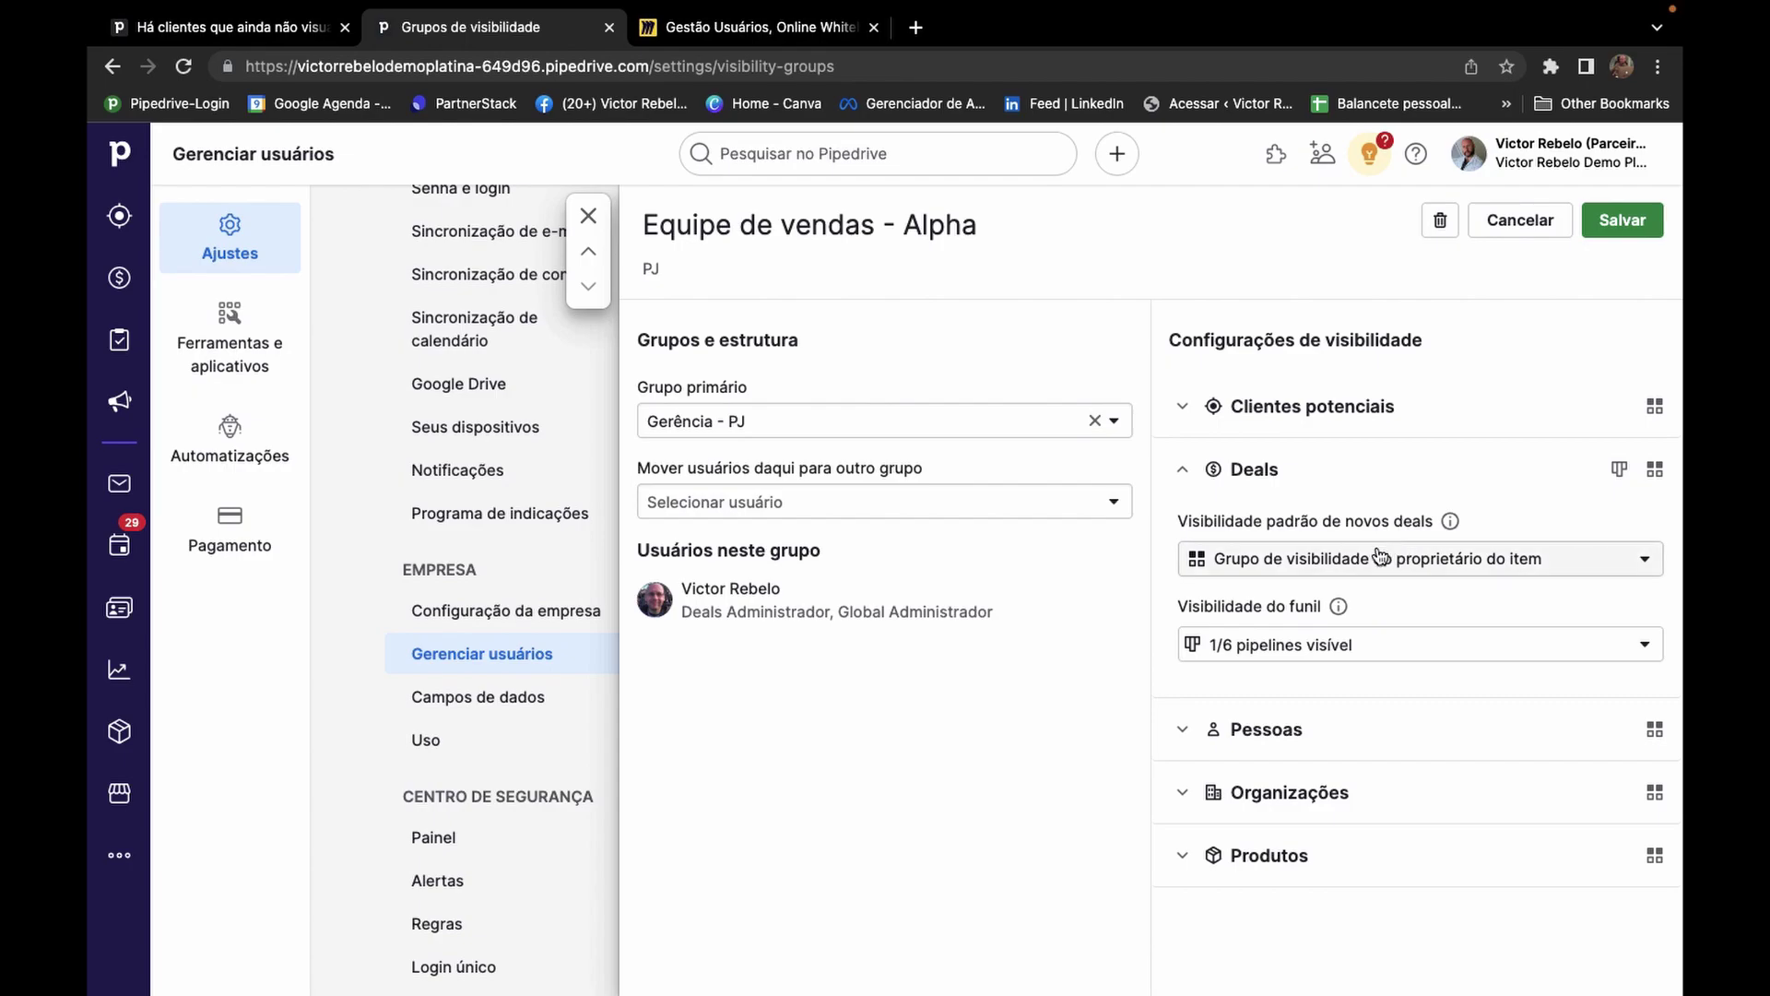
click(1280, 570)
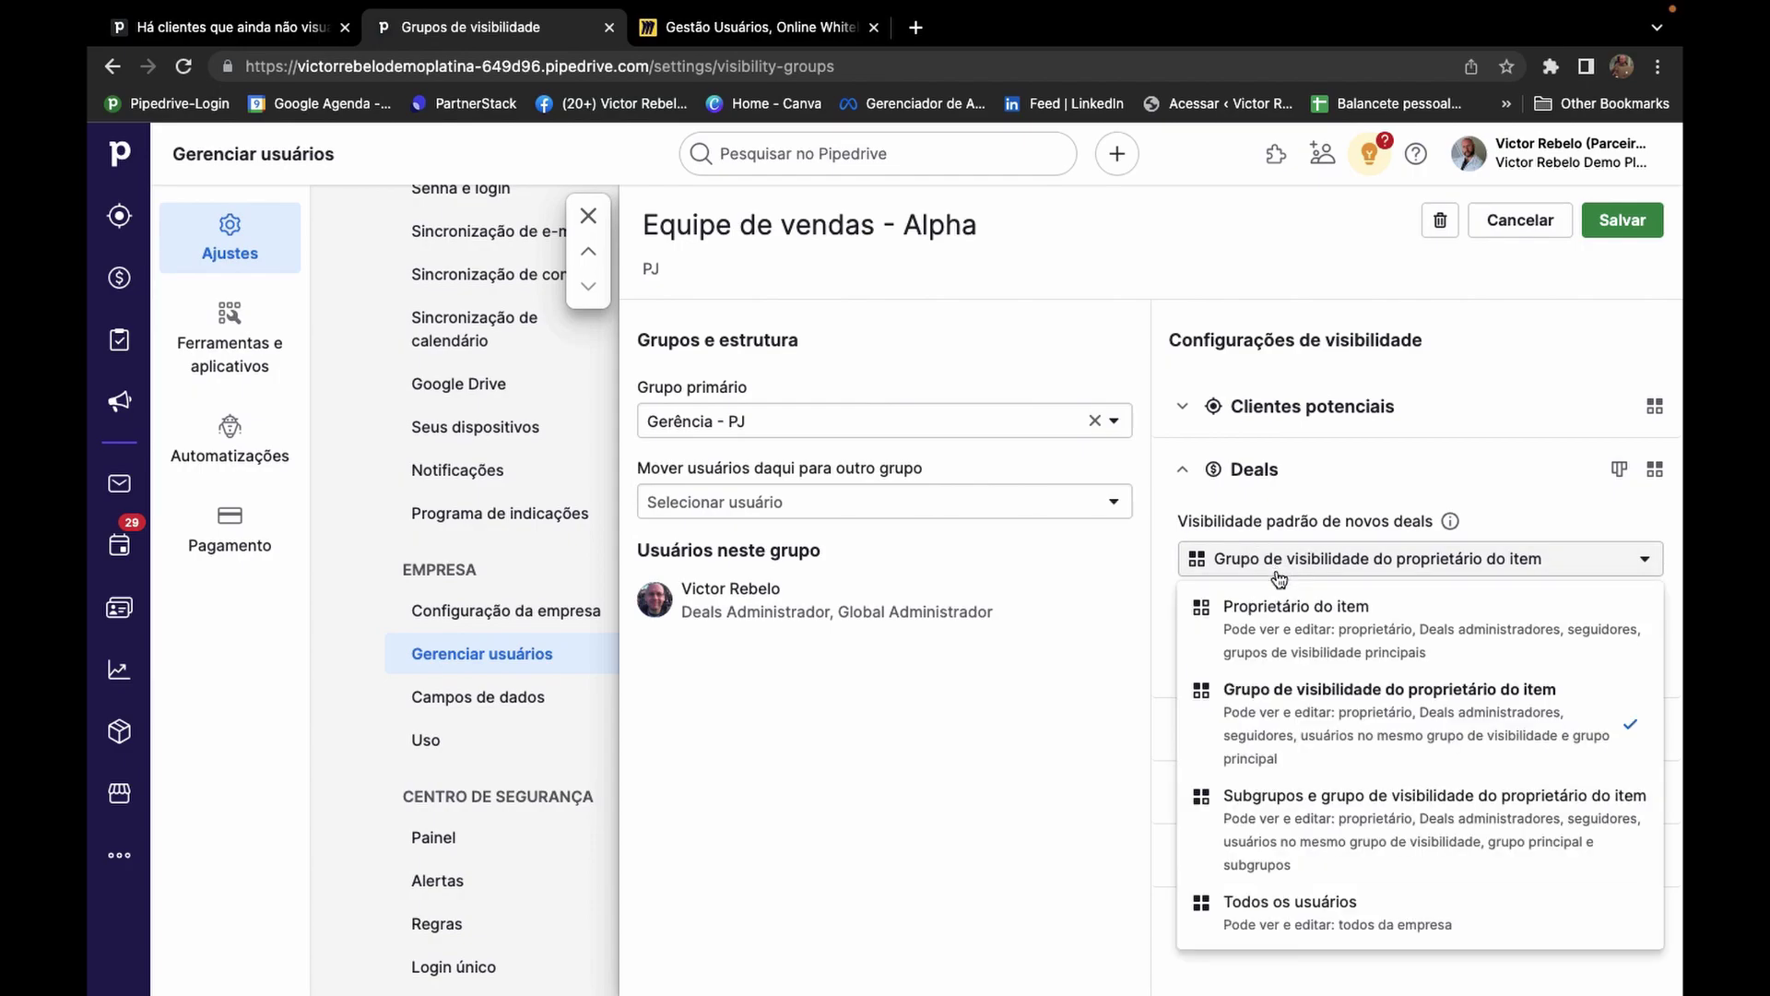
click(1206, 618)
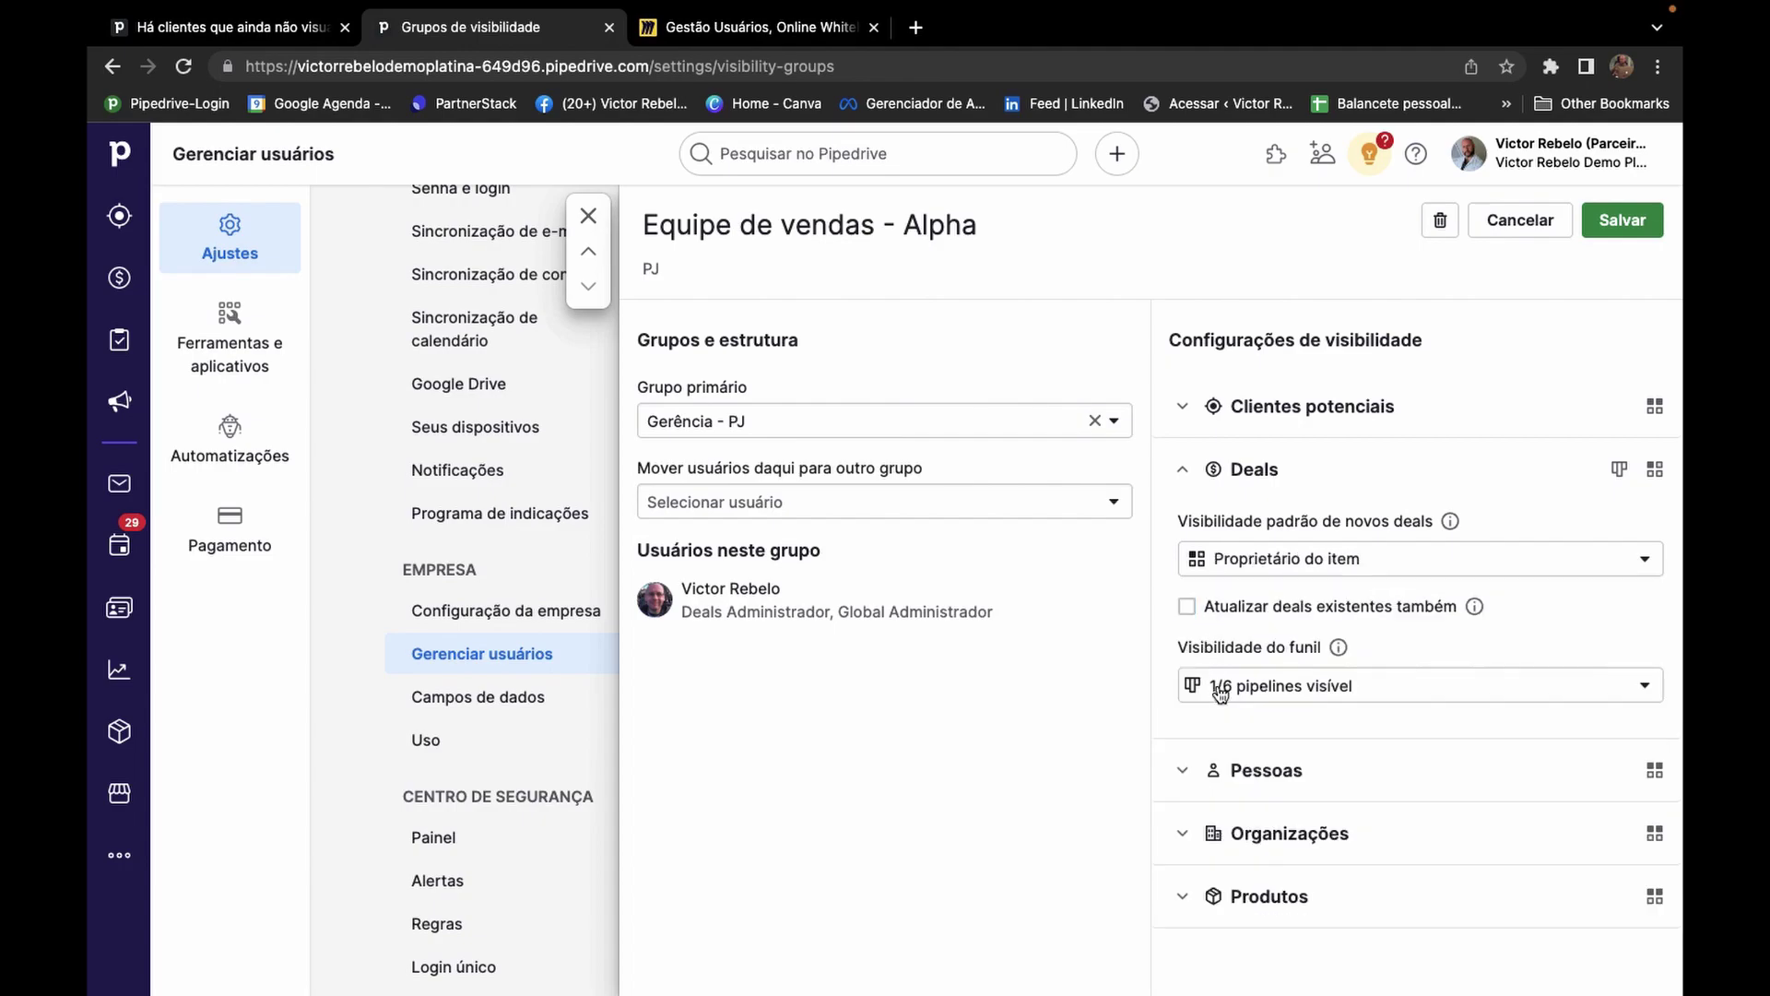
click(1191, 597)
Set the default visibility of new Clientes potenciais to Proprietário do item, include existing ones, and save the Alpha team's changes.
click(1281, 407)
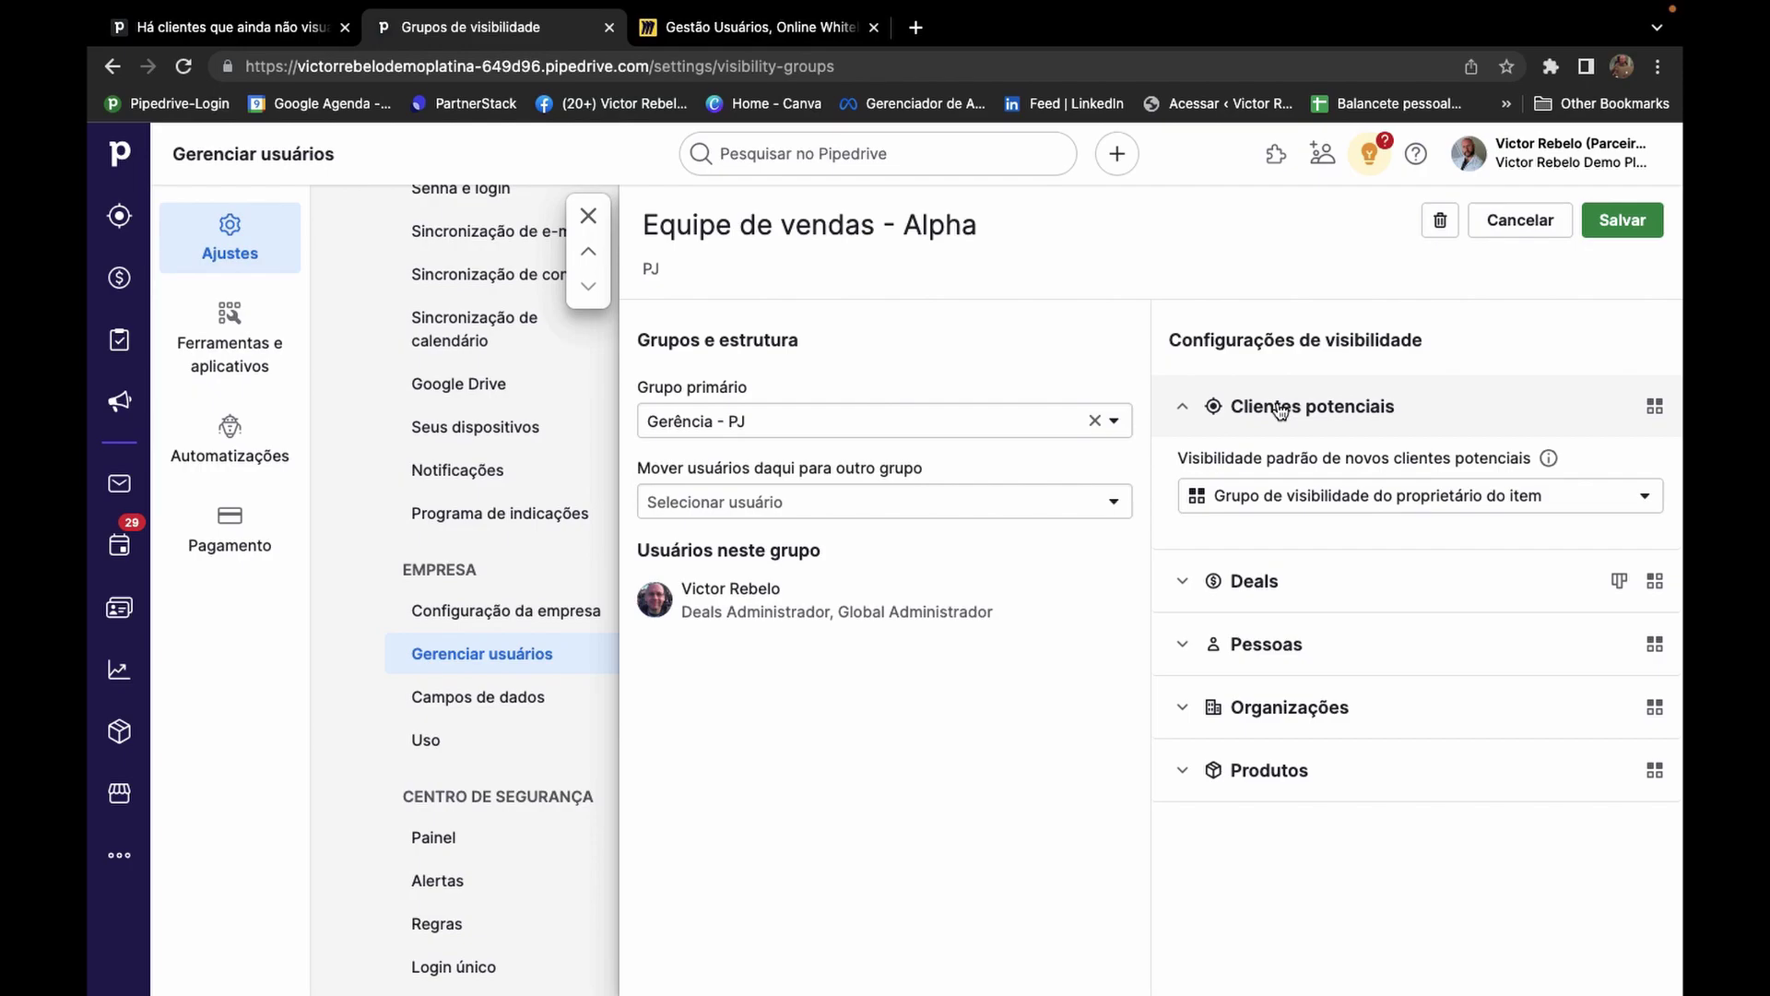
click(1294, 498)
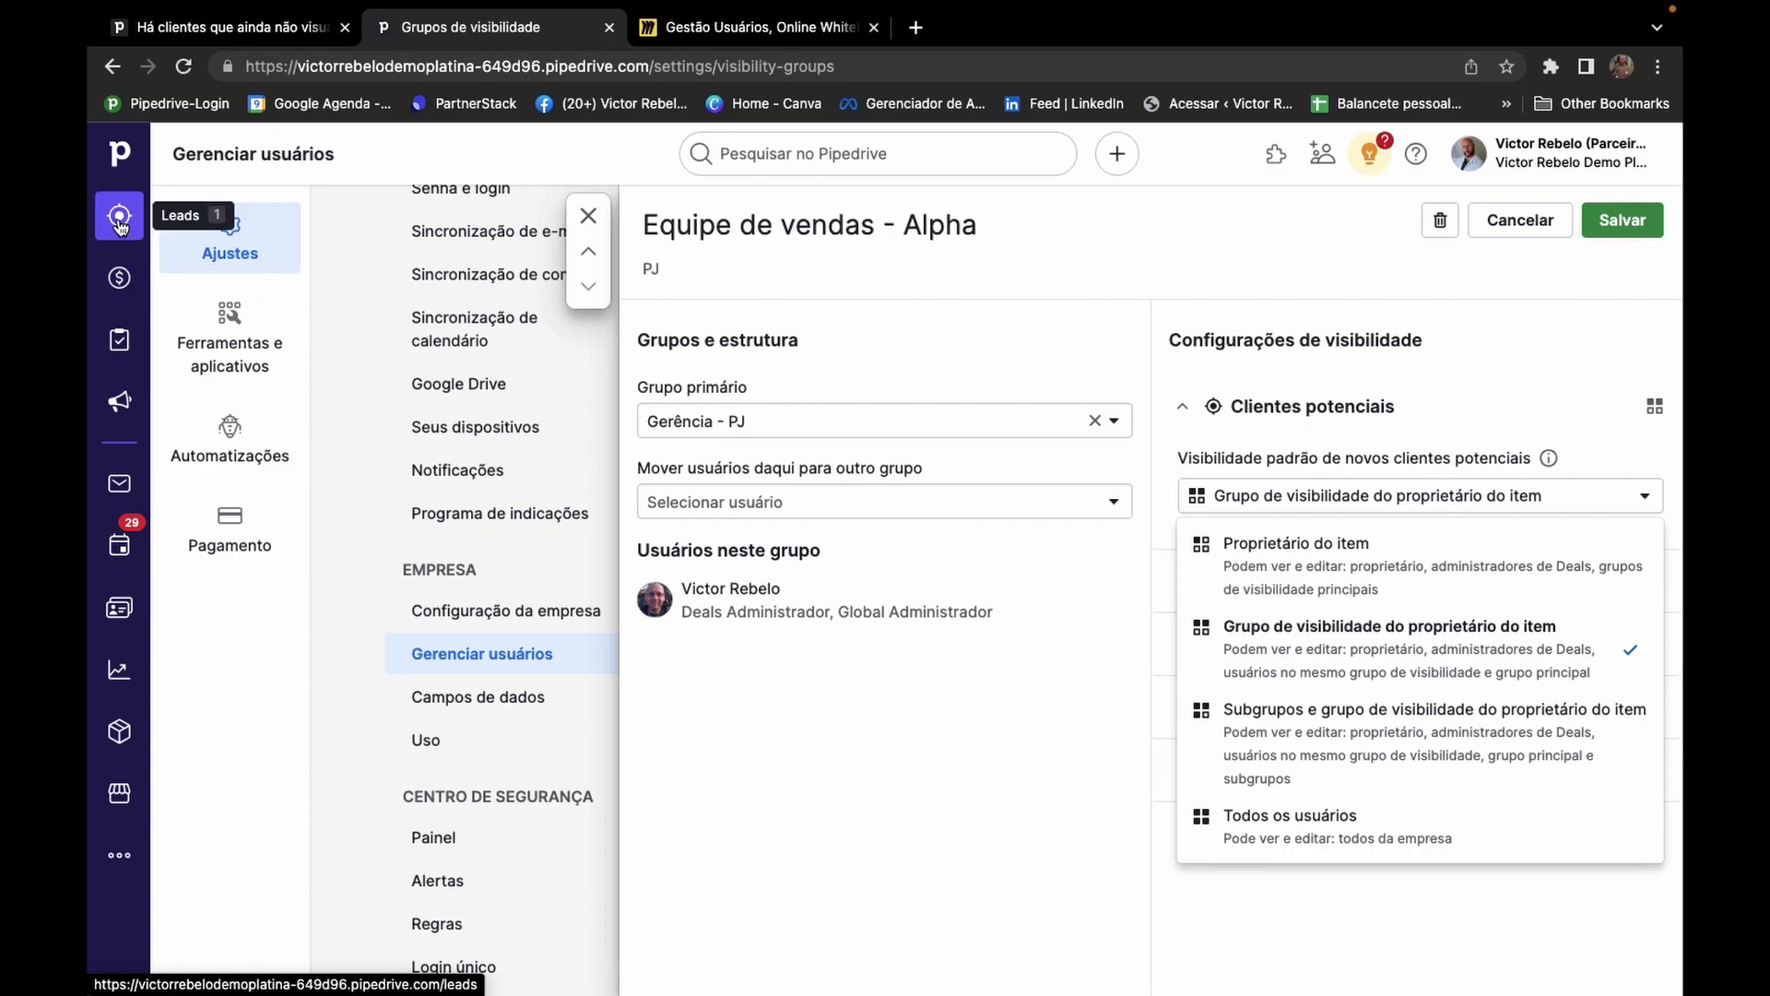
click(1331, 572)
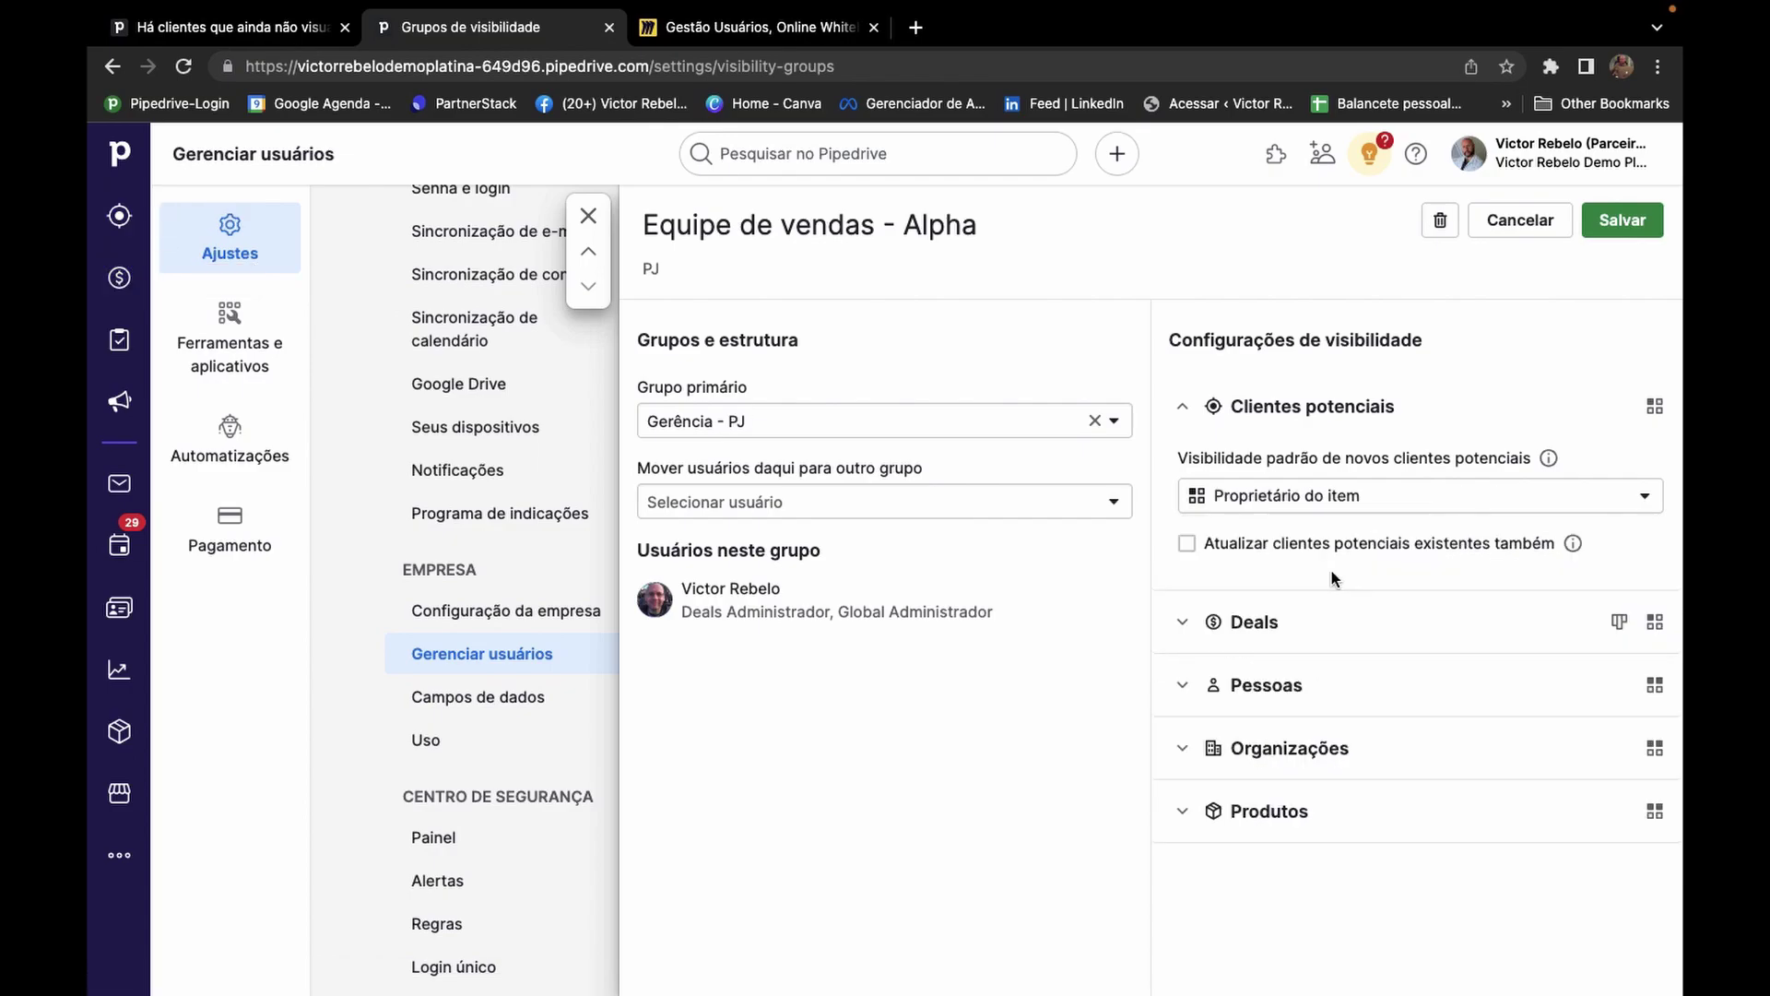
click(1192, 544)
click(1644, 226)
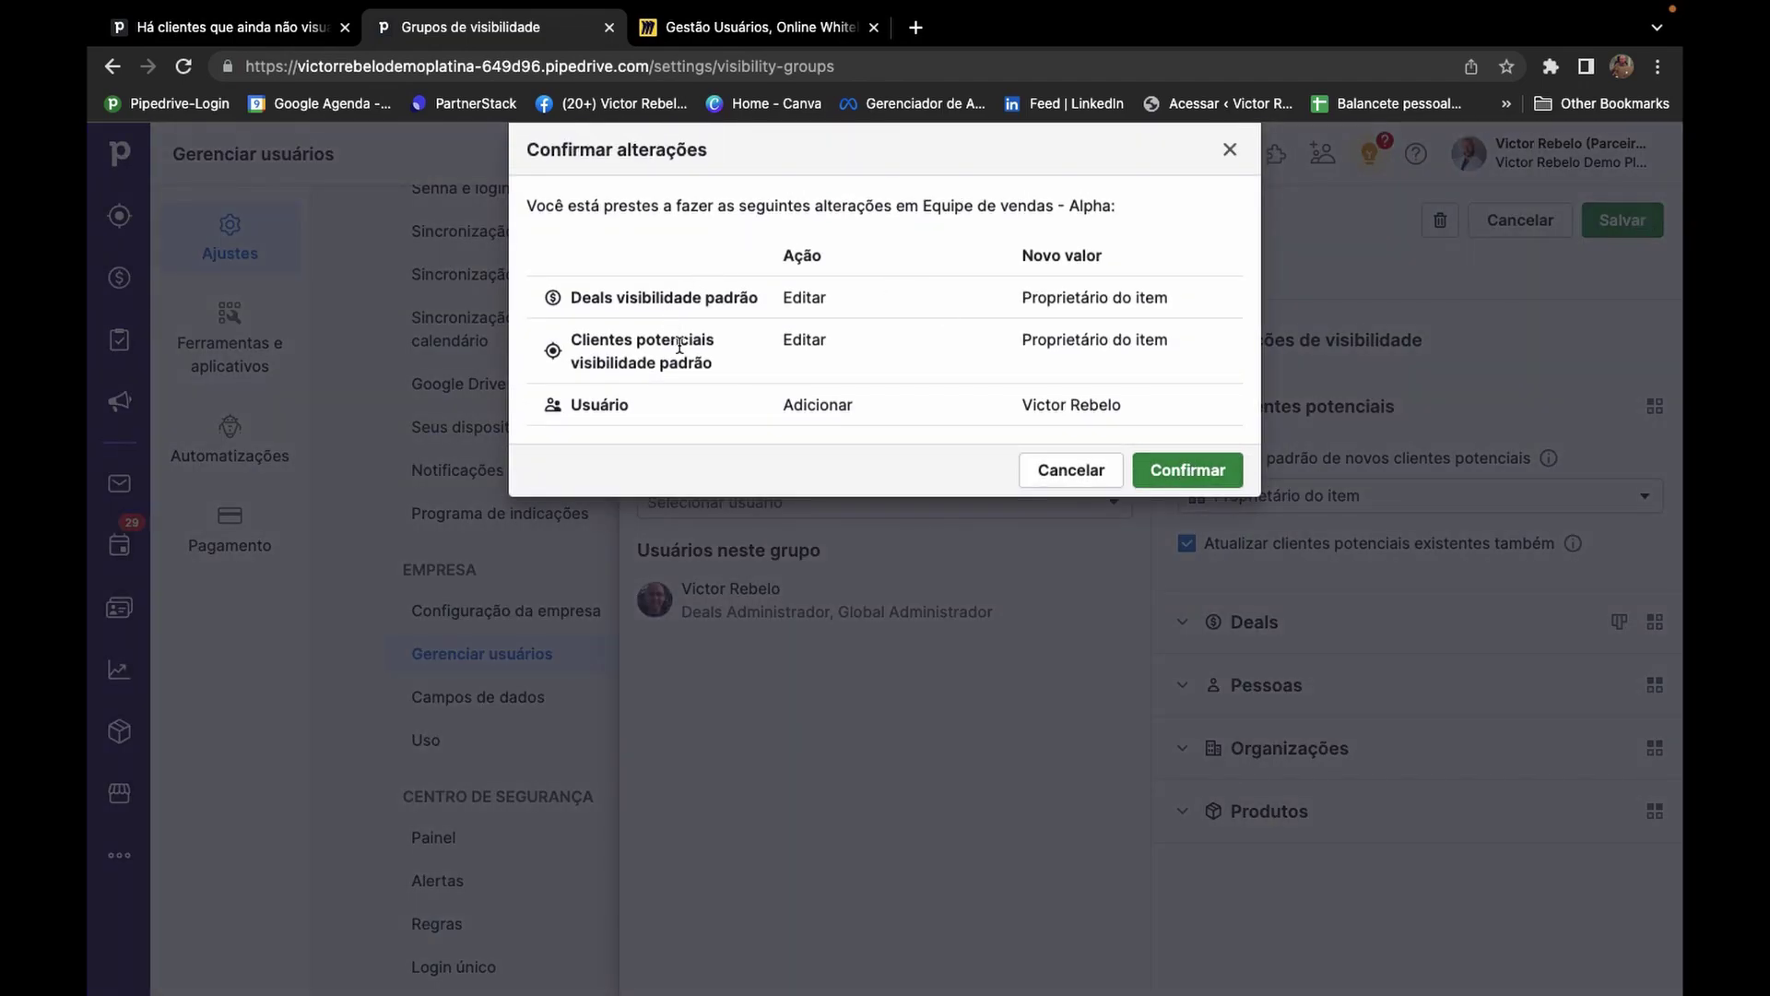
click(1201, 473)
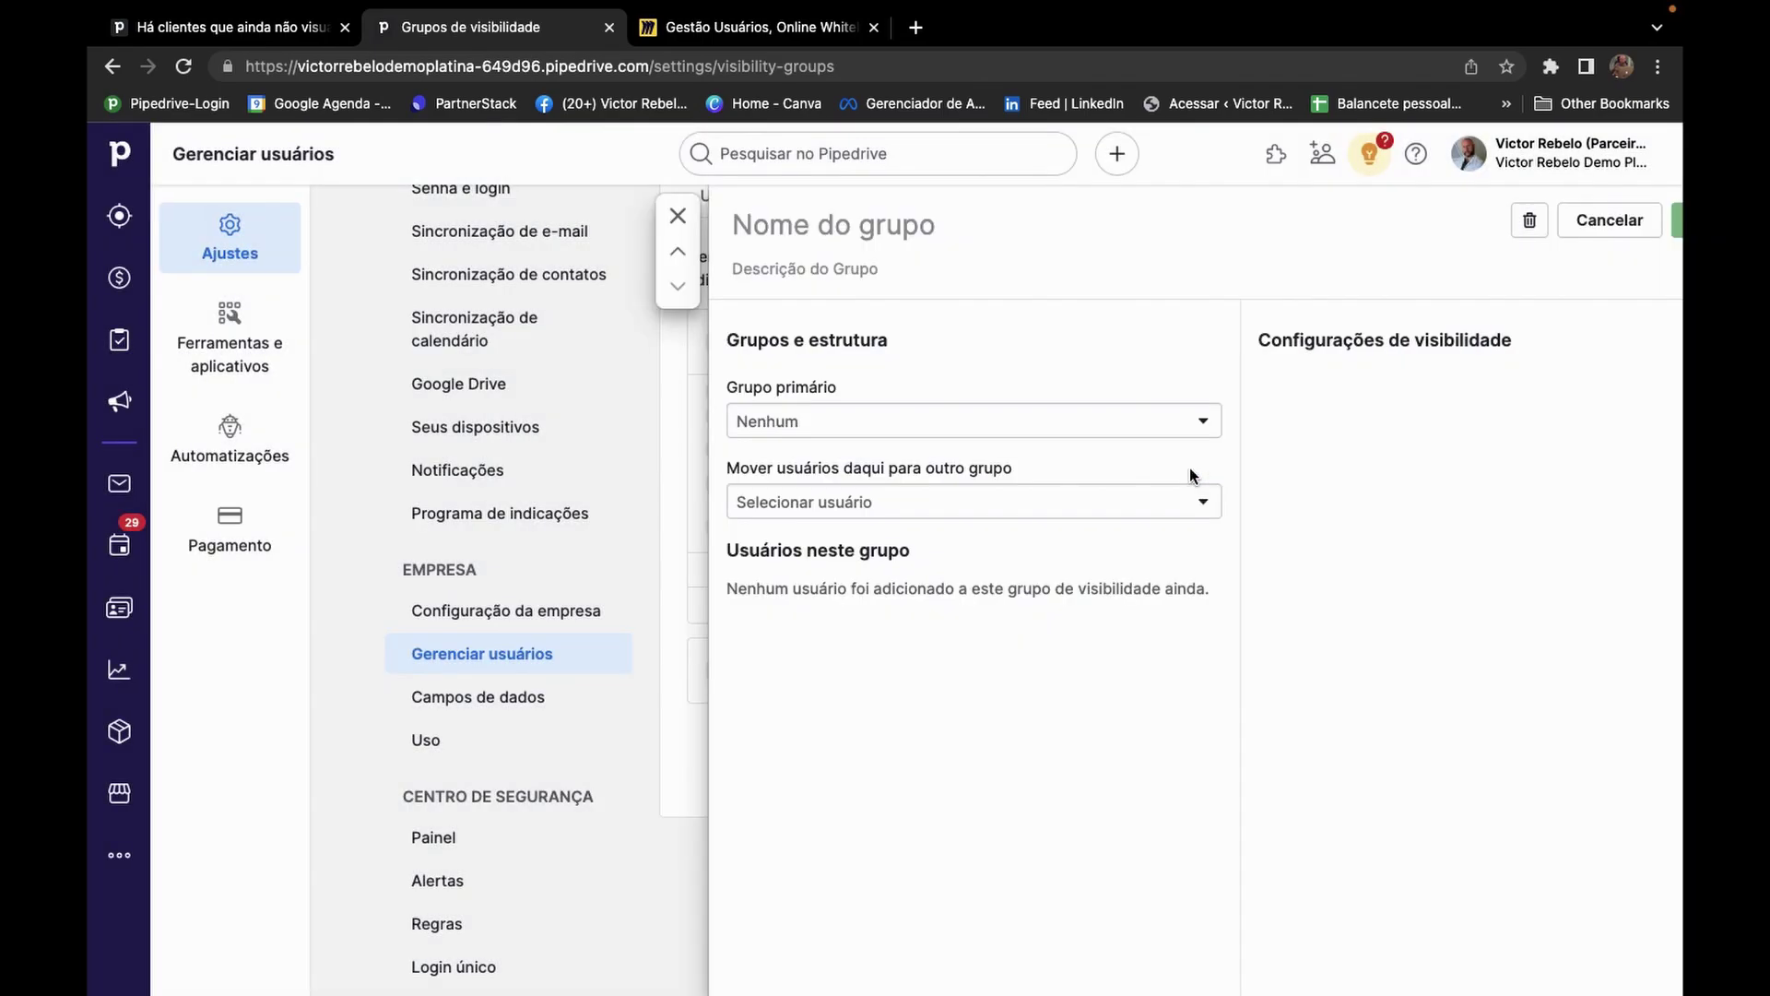
Rename the Gerência - PJ primary group as "Gerência Alpha - PJ" and save the confirmed change.
scroll(1180, 487, down, 2)
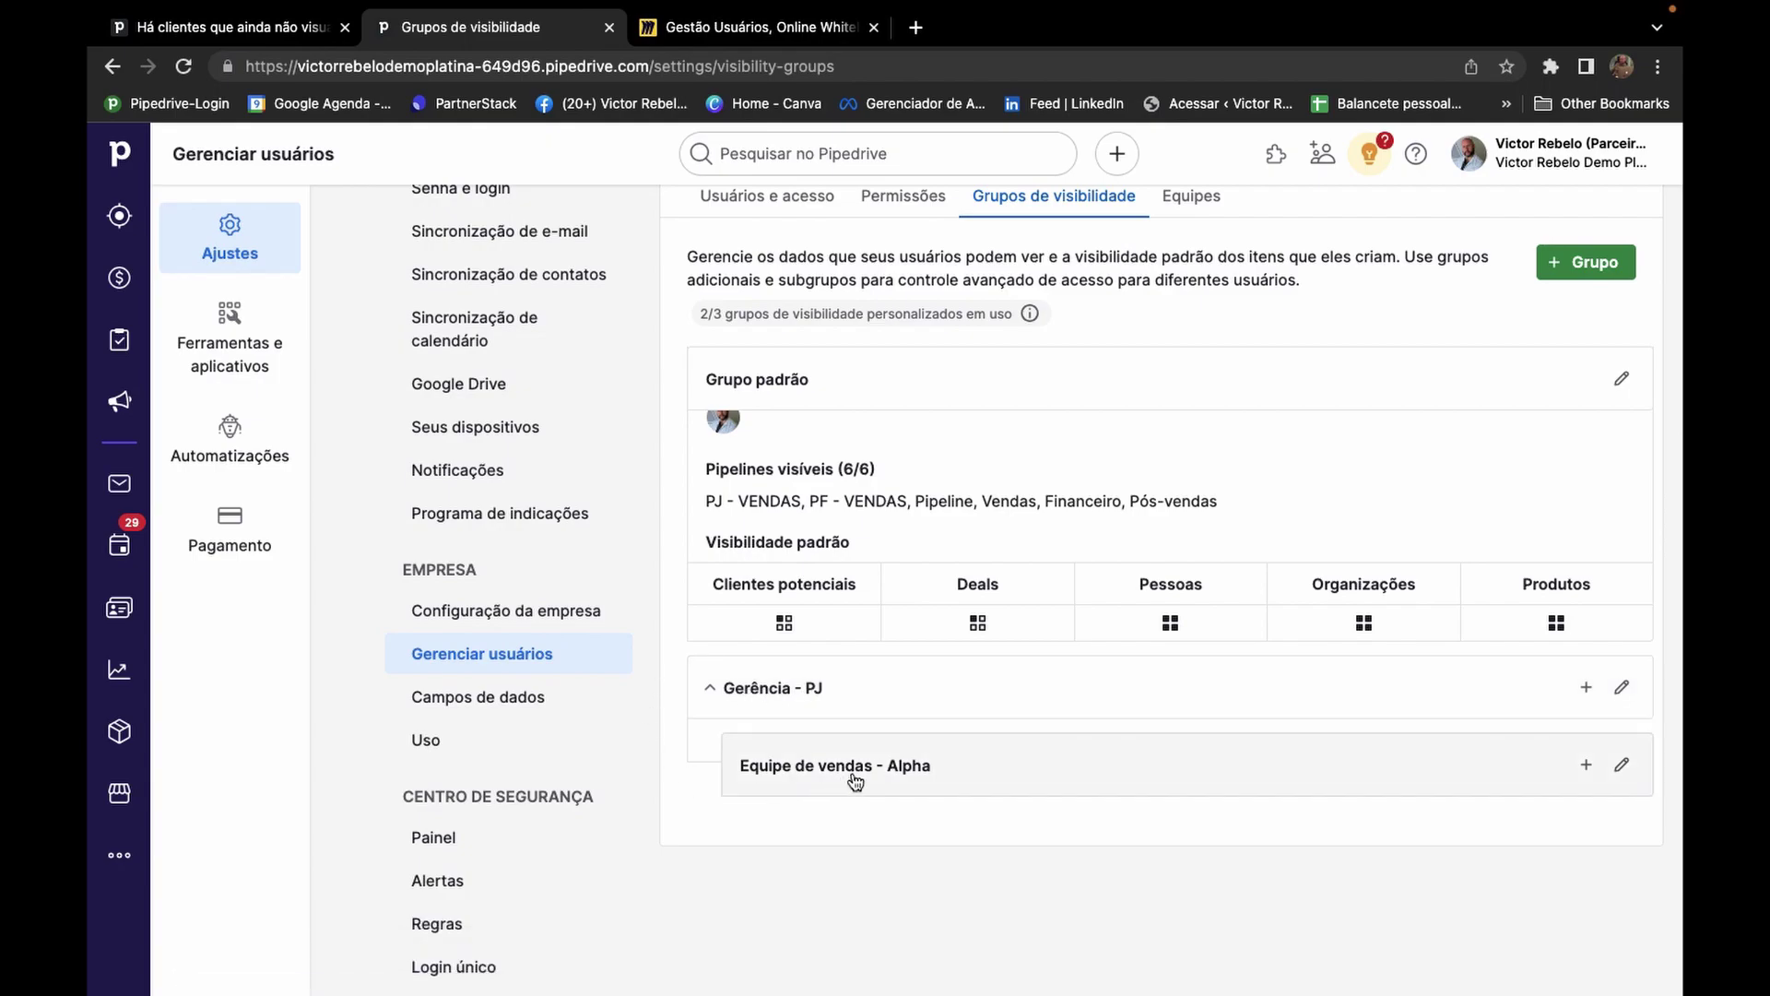
click(767, 703)
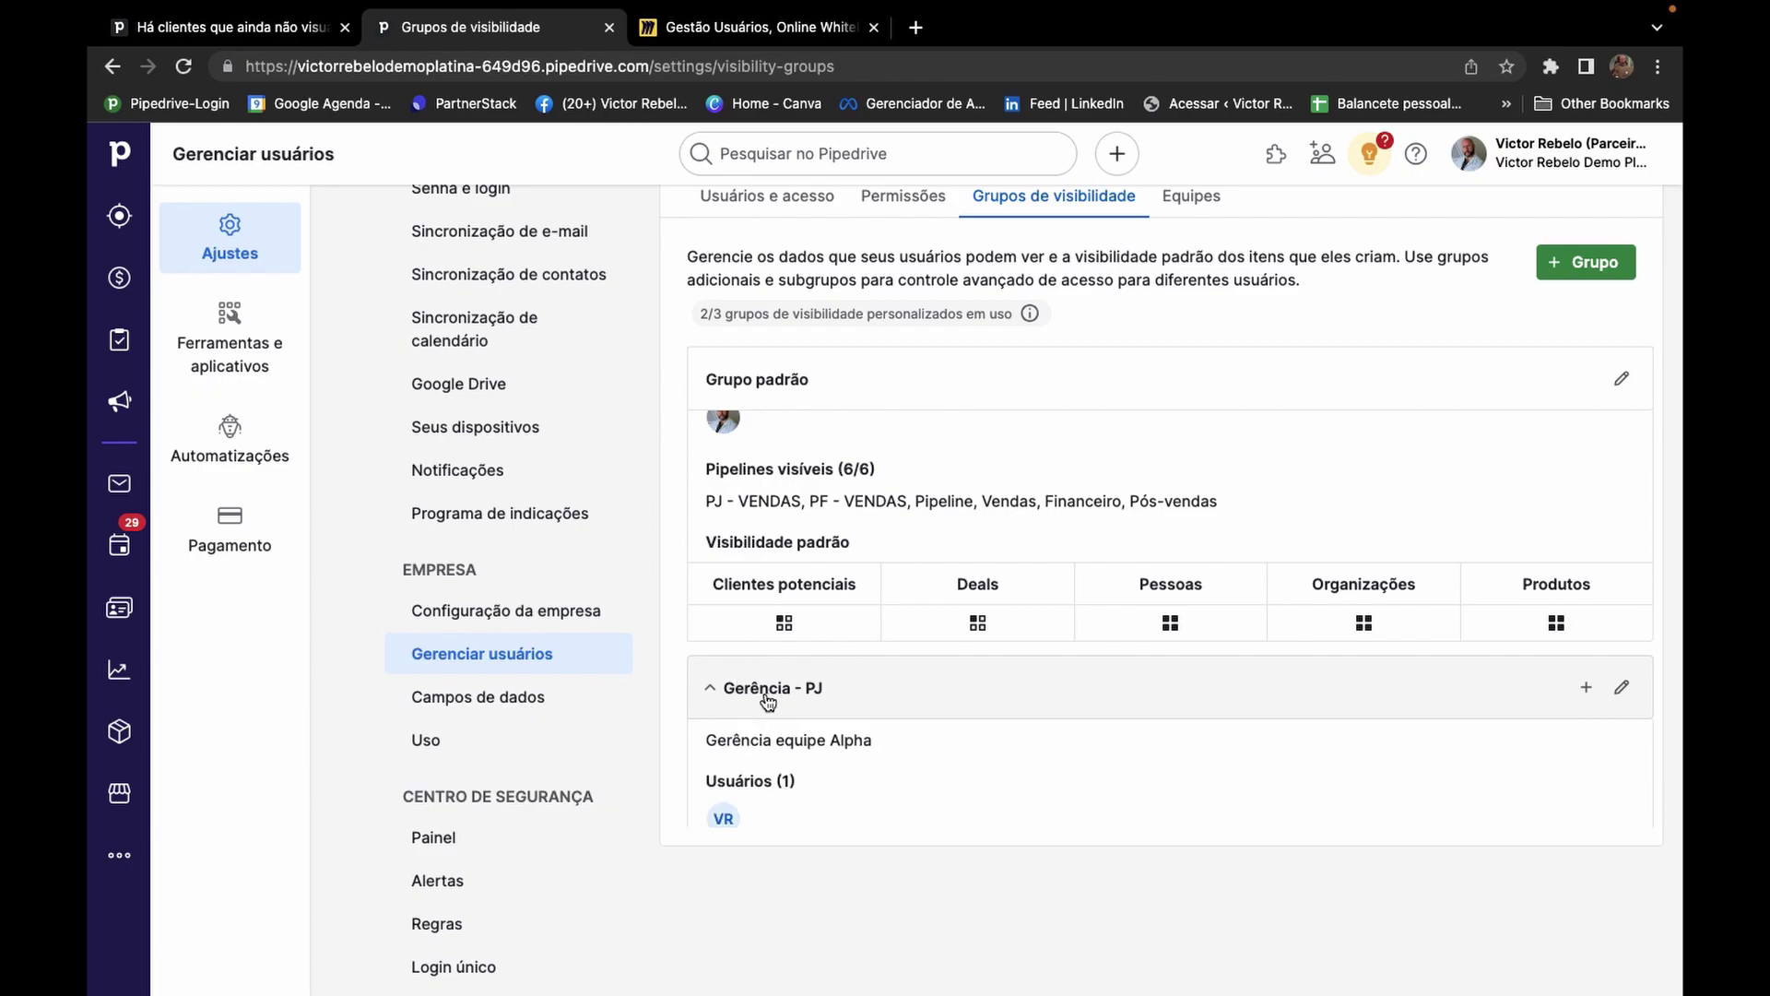
click(767, 703)
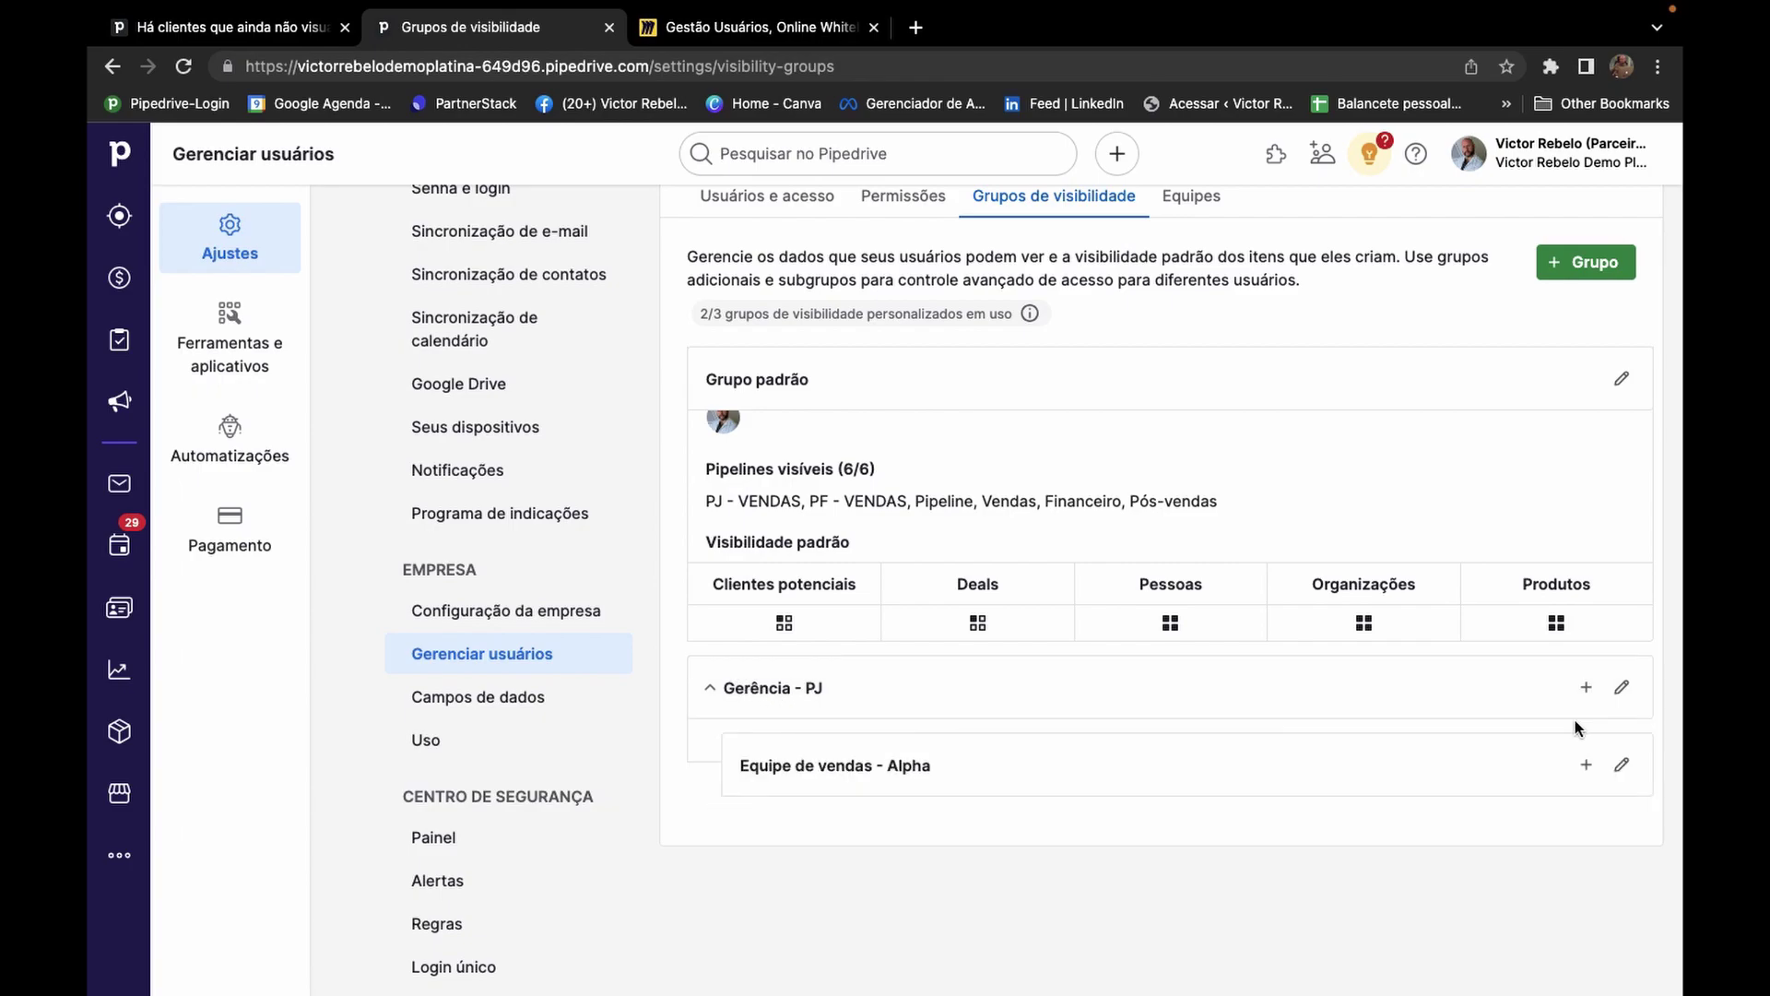
click(1621, 687)
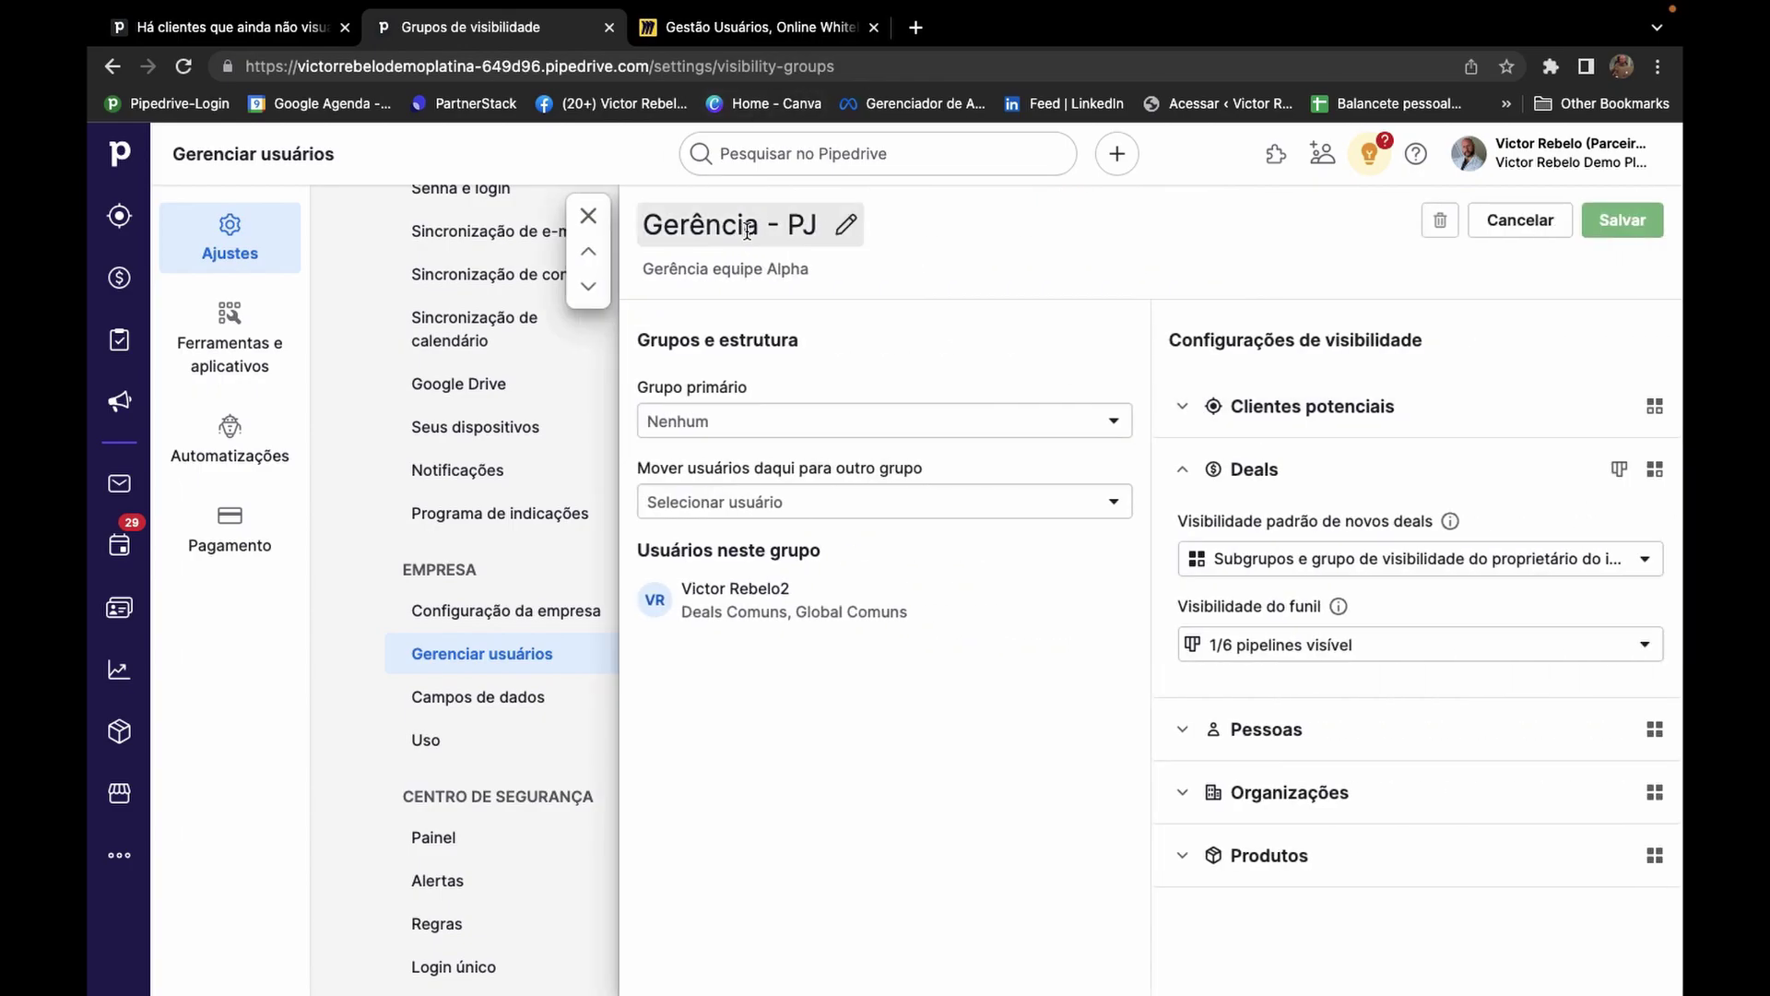
click(771, 223)
text(Apl)
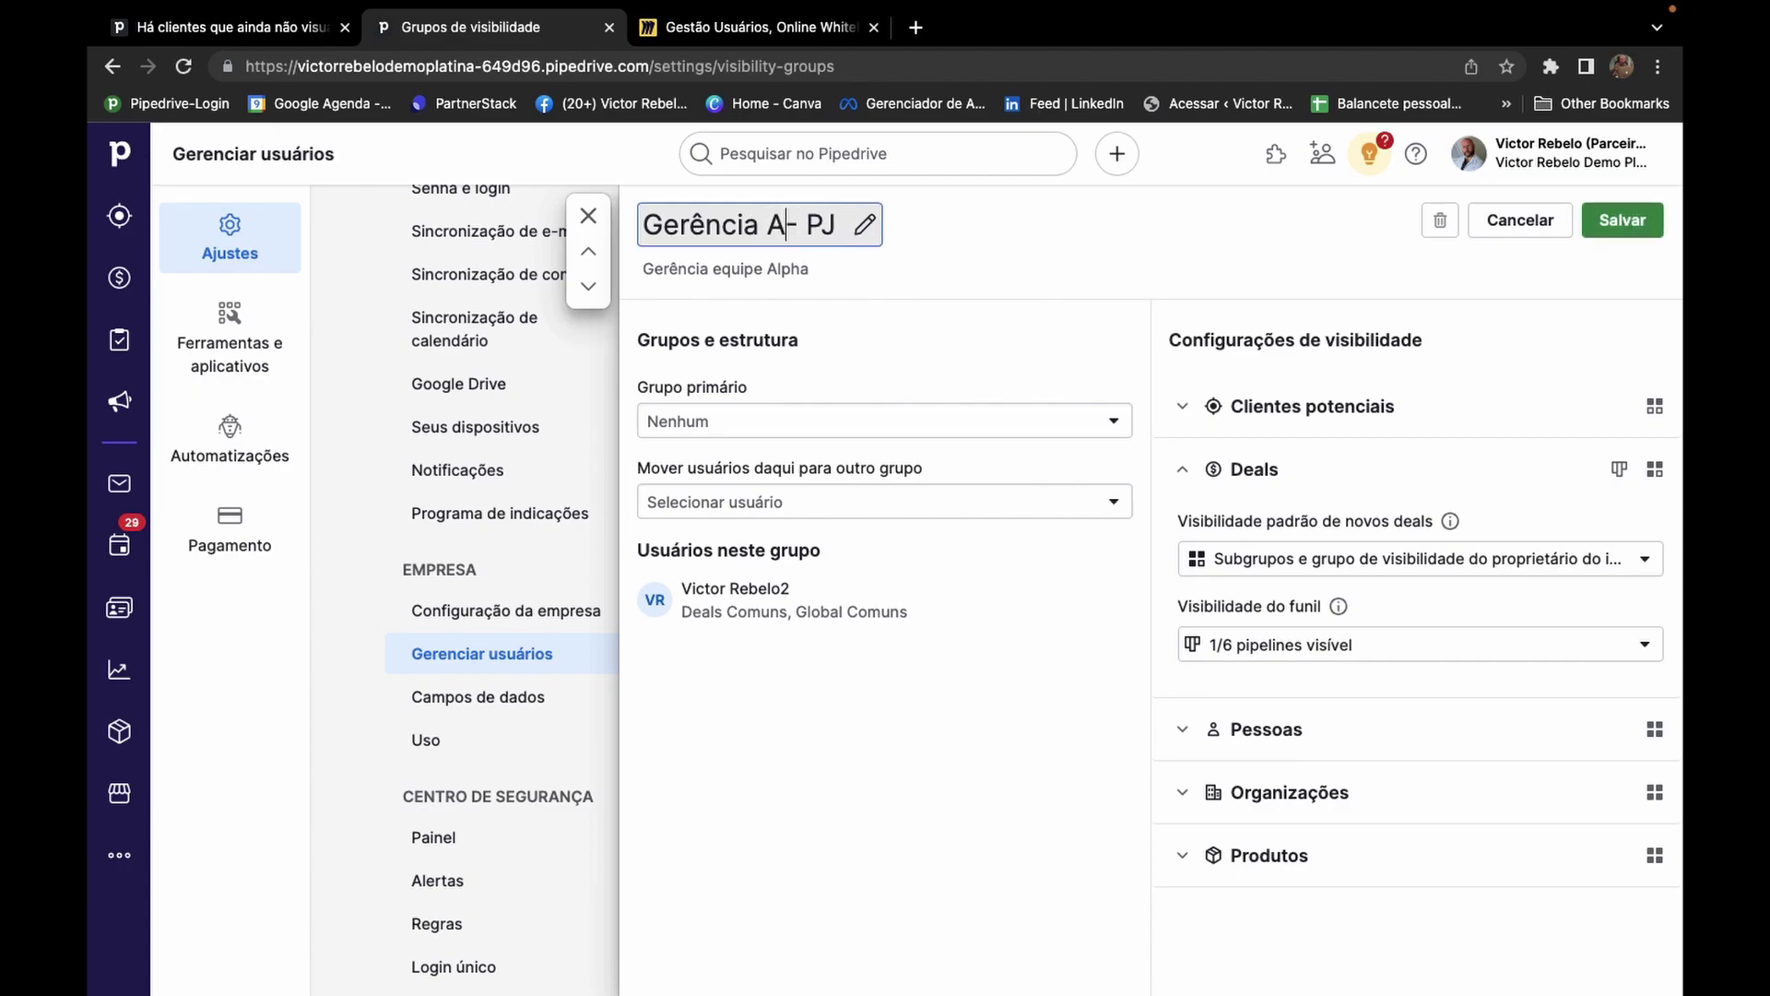
key(BackSpace)
key(BackSpace)
text(lpha)
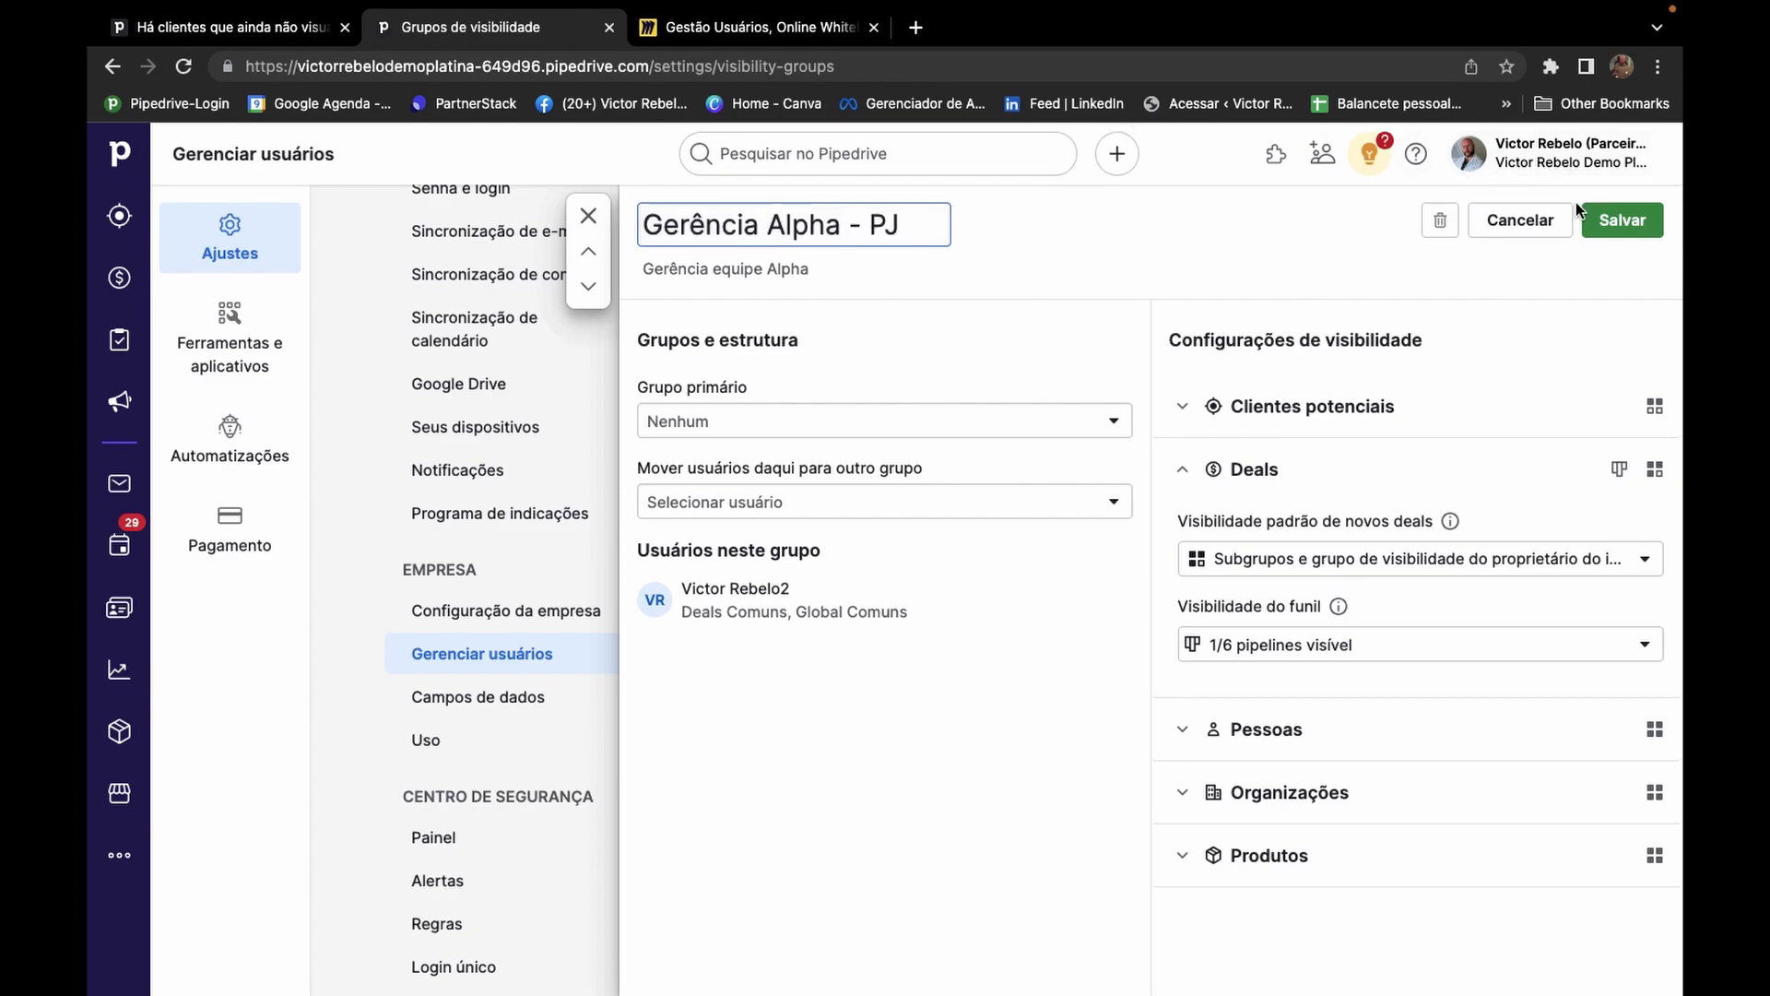
click(1621, 219)
click(1158, 358)
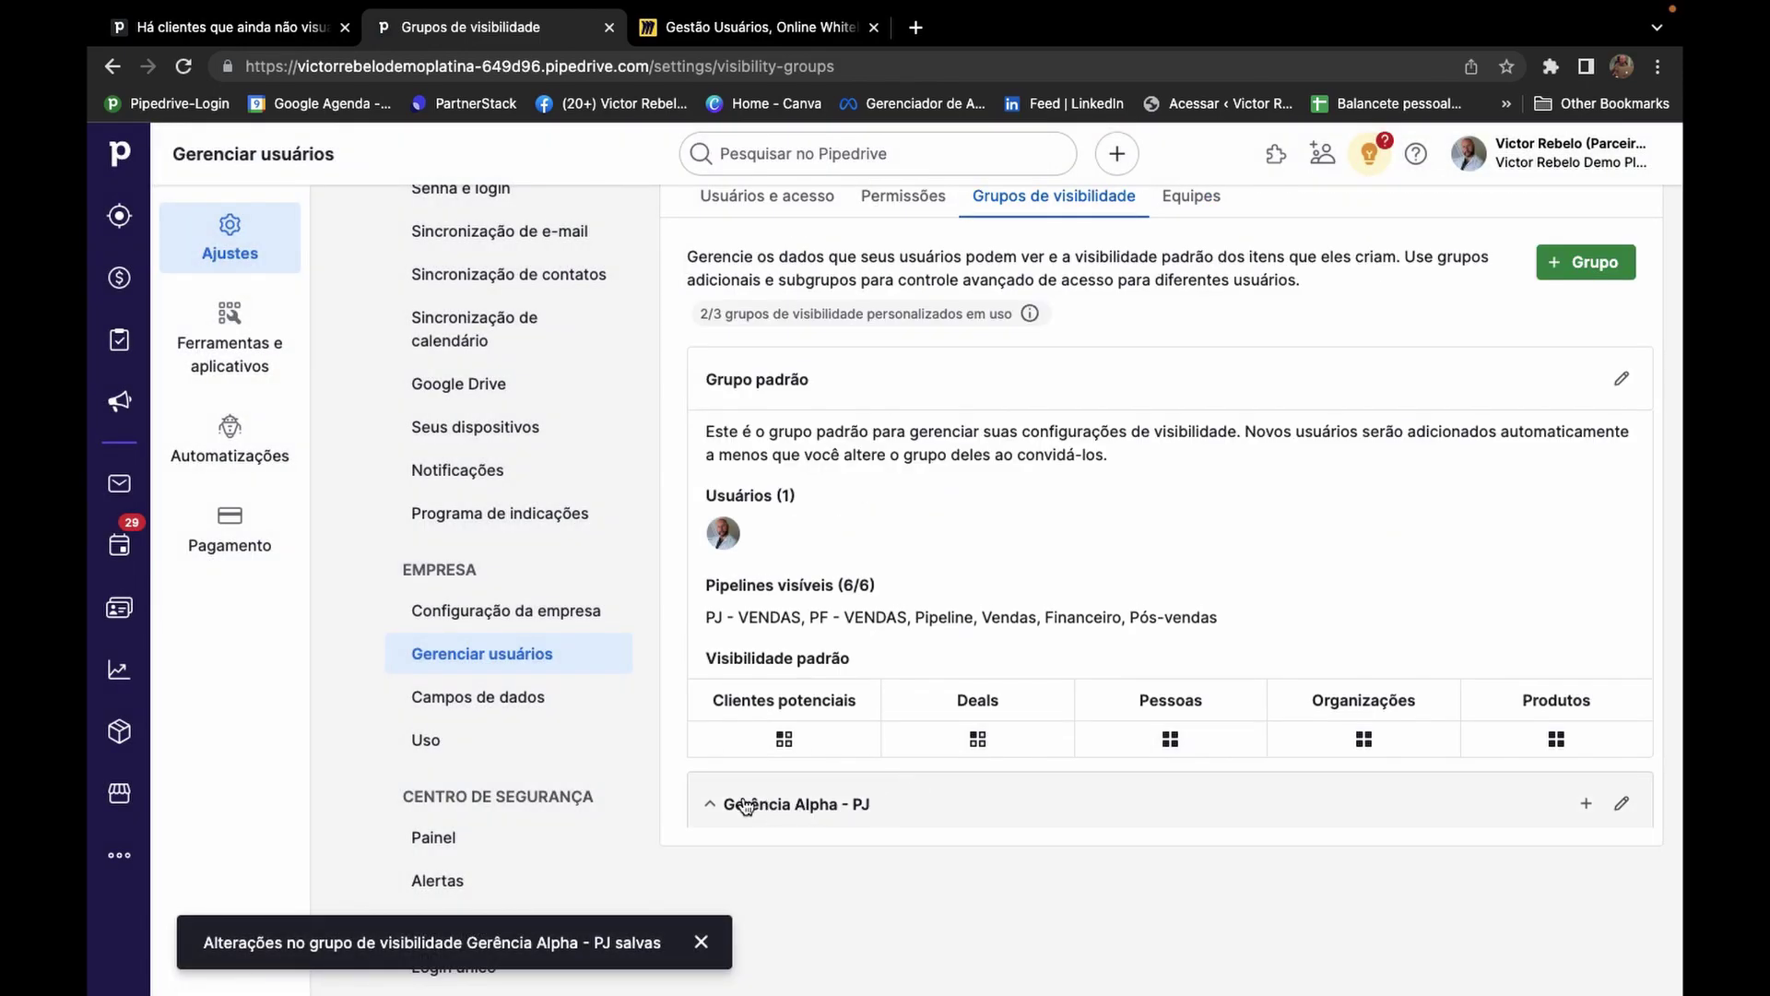
Compare the group structure with the Miro diagram, and open the Permissões settings in Pipedrive.
click(767, 30)
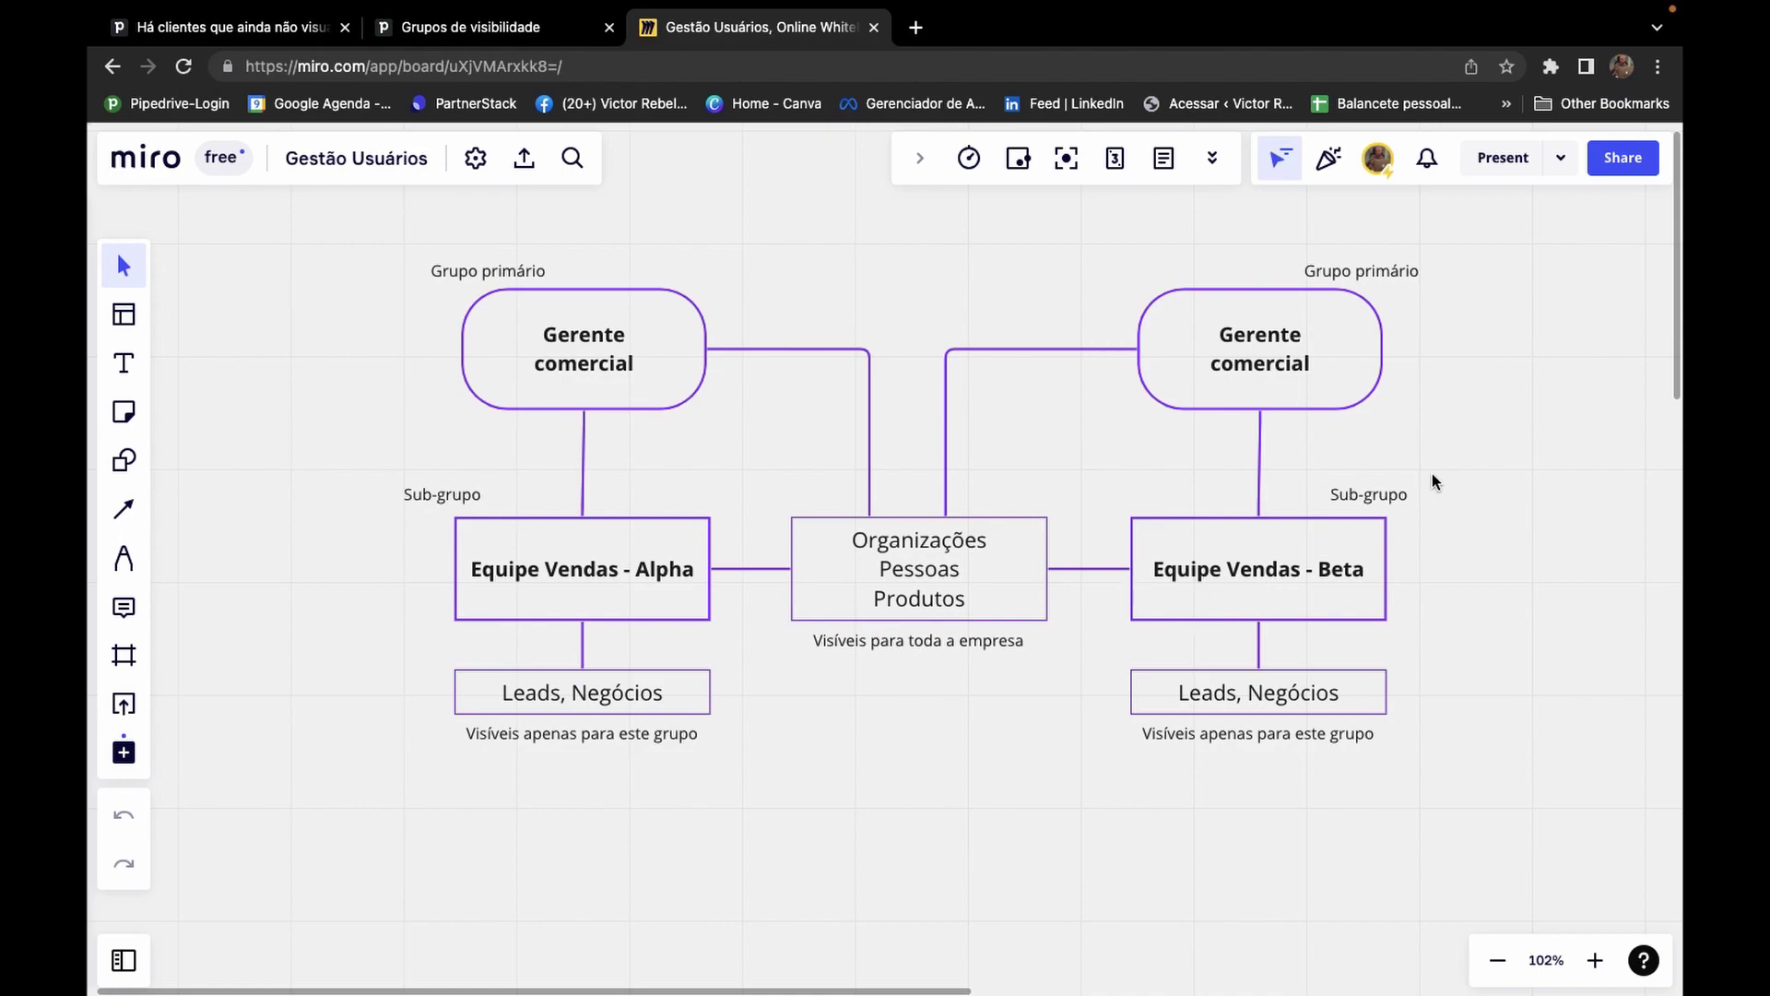
click(490, 34)
scroll(1381, 620, up, 3)
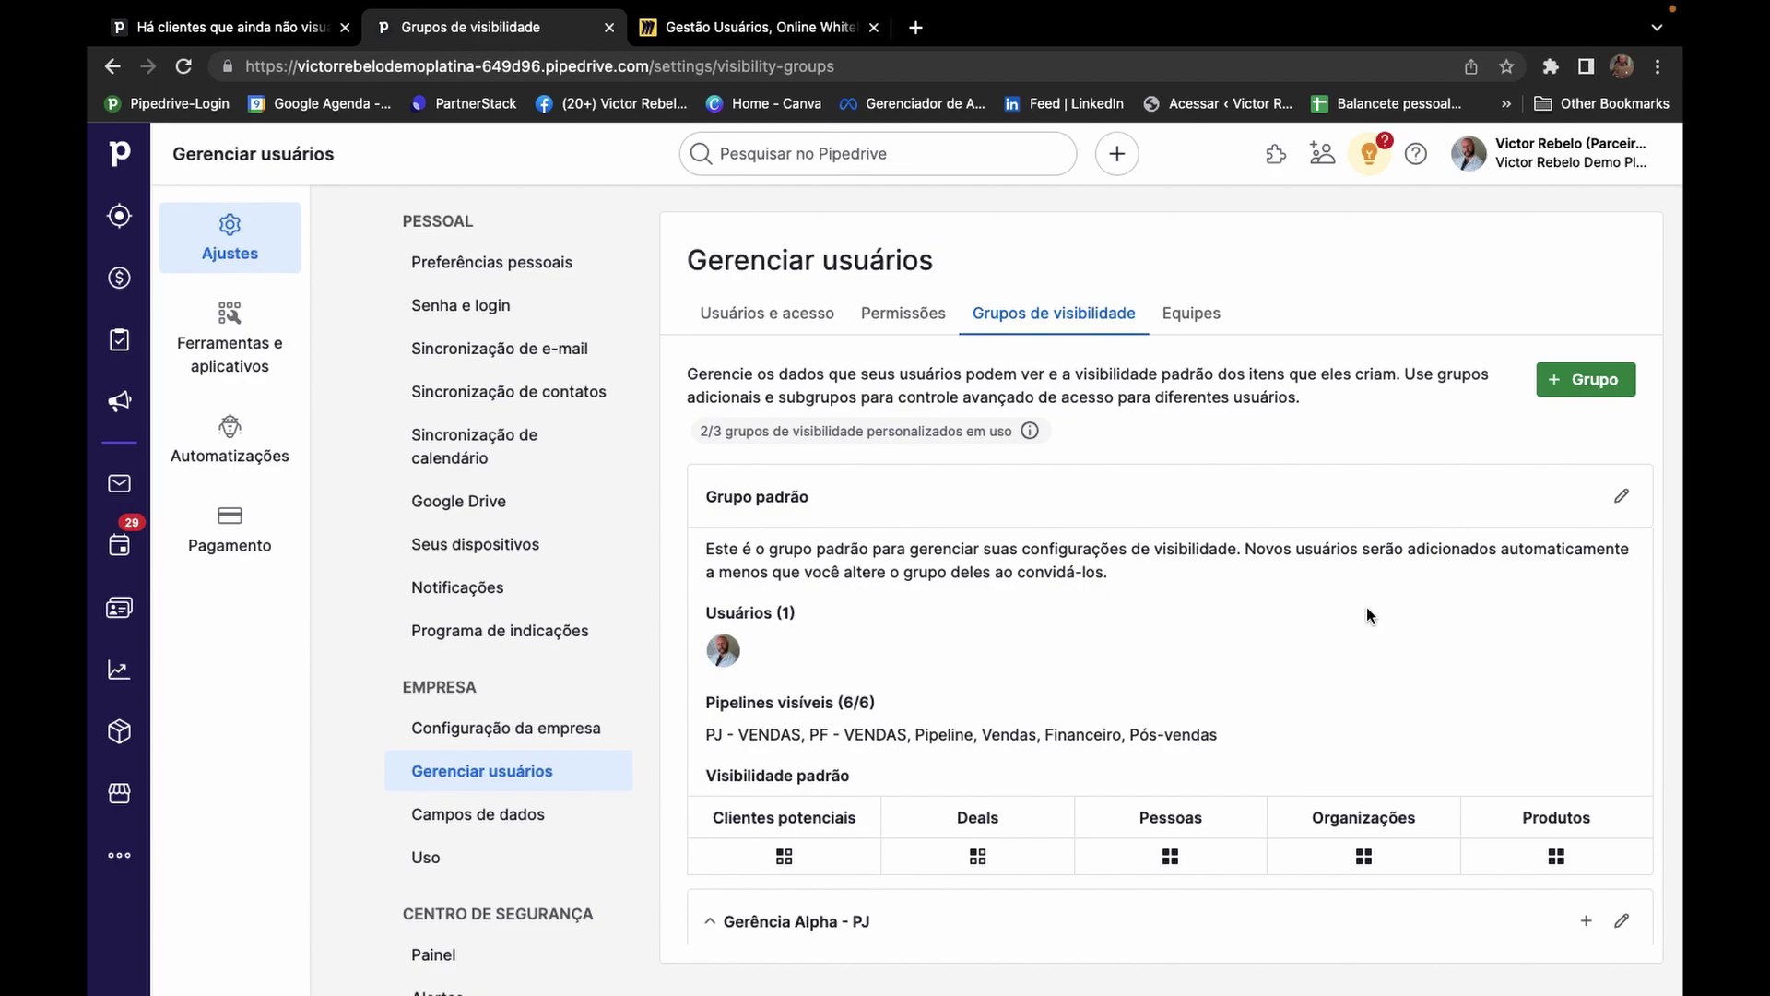
click(883, 320)
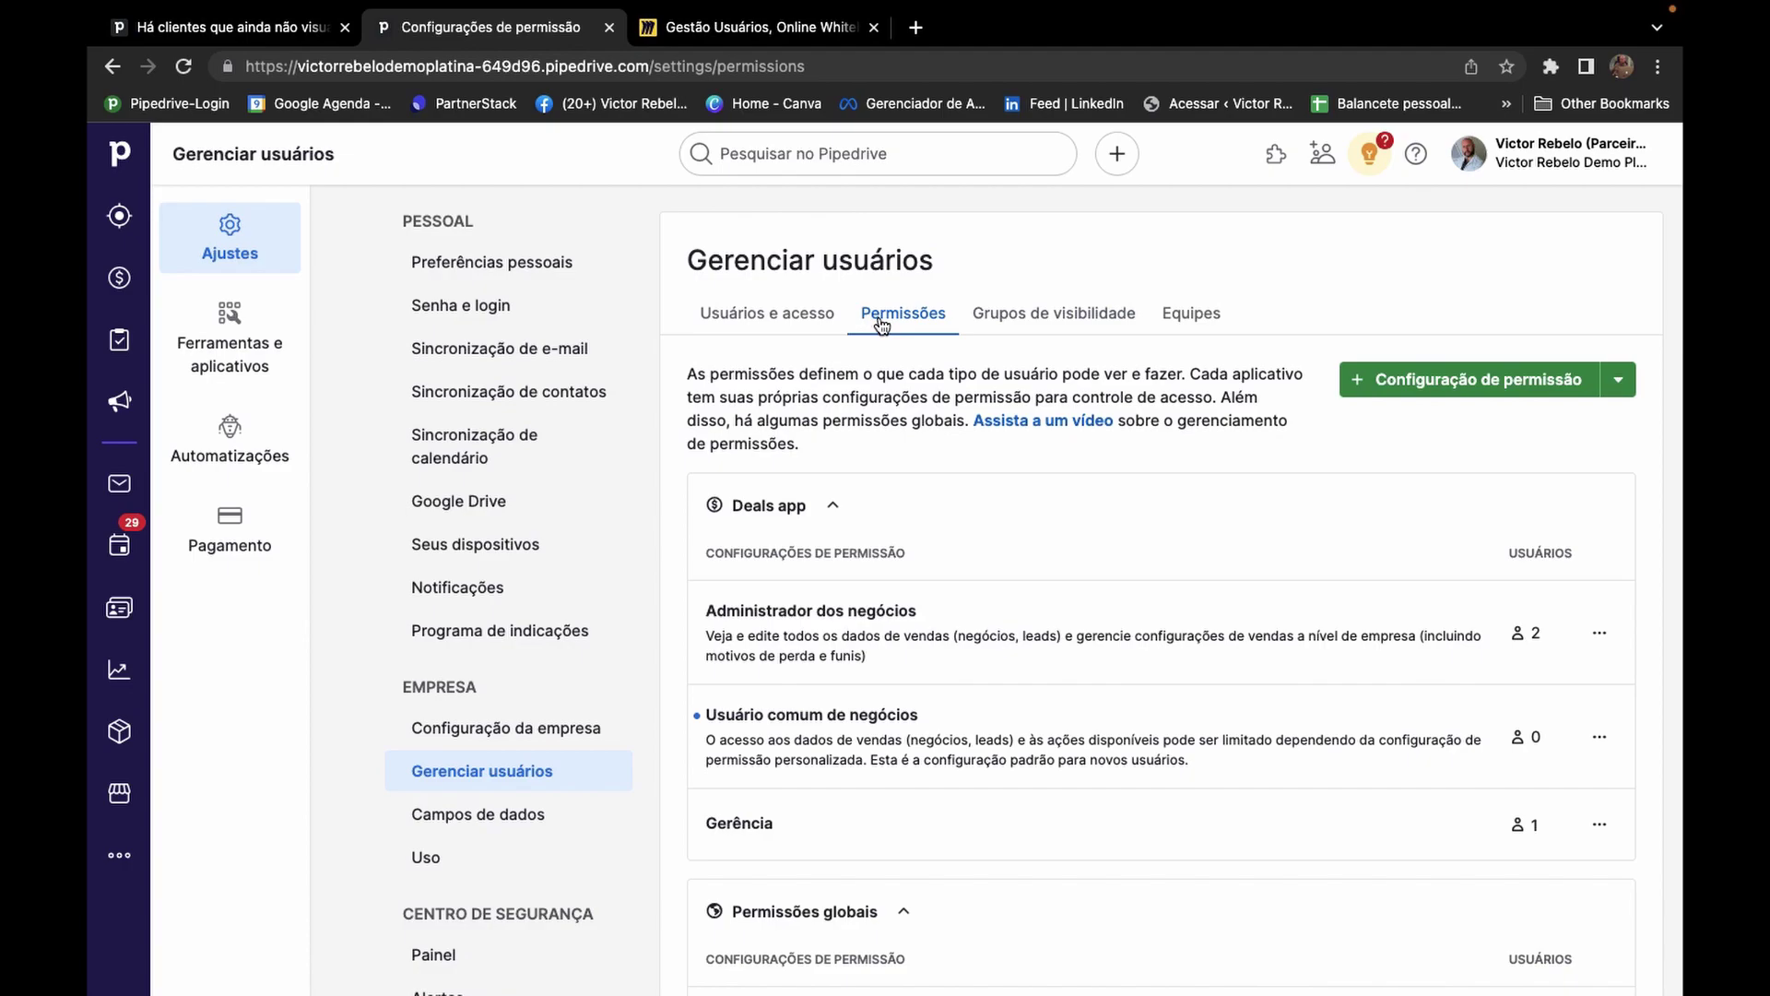
Check the visibility groups against the Miro diagram, and rename the Gerência Alpha - PJ group in Pipedrive as "Gerência Alpha/Beta - PJ".
click(1004, 321)
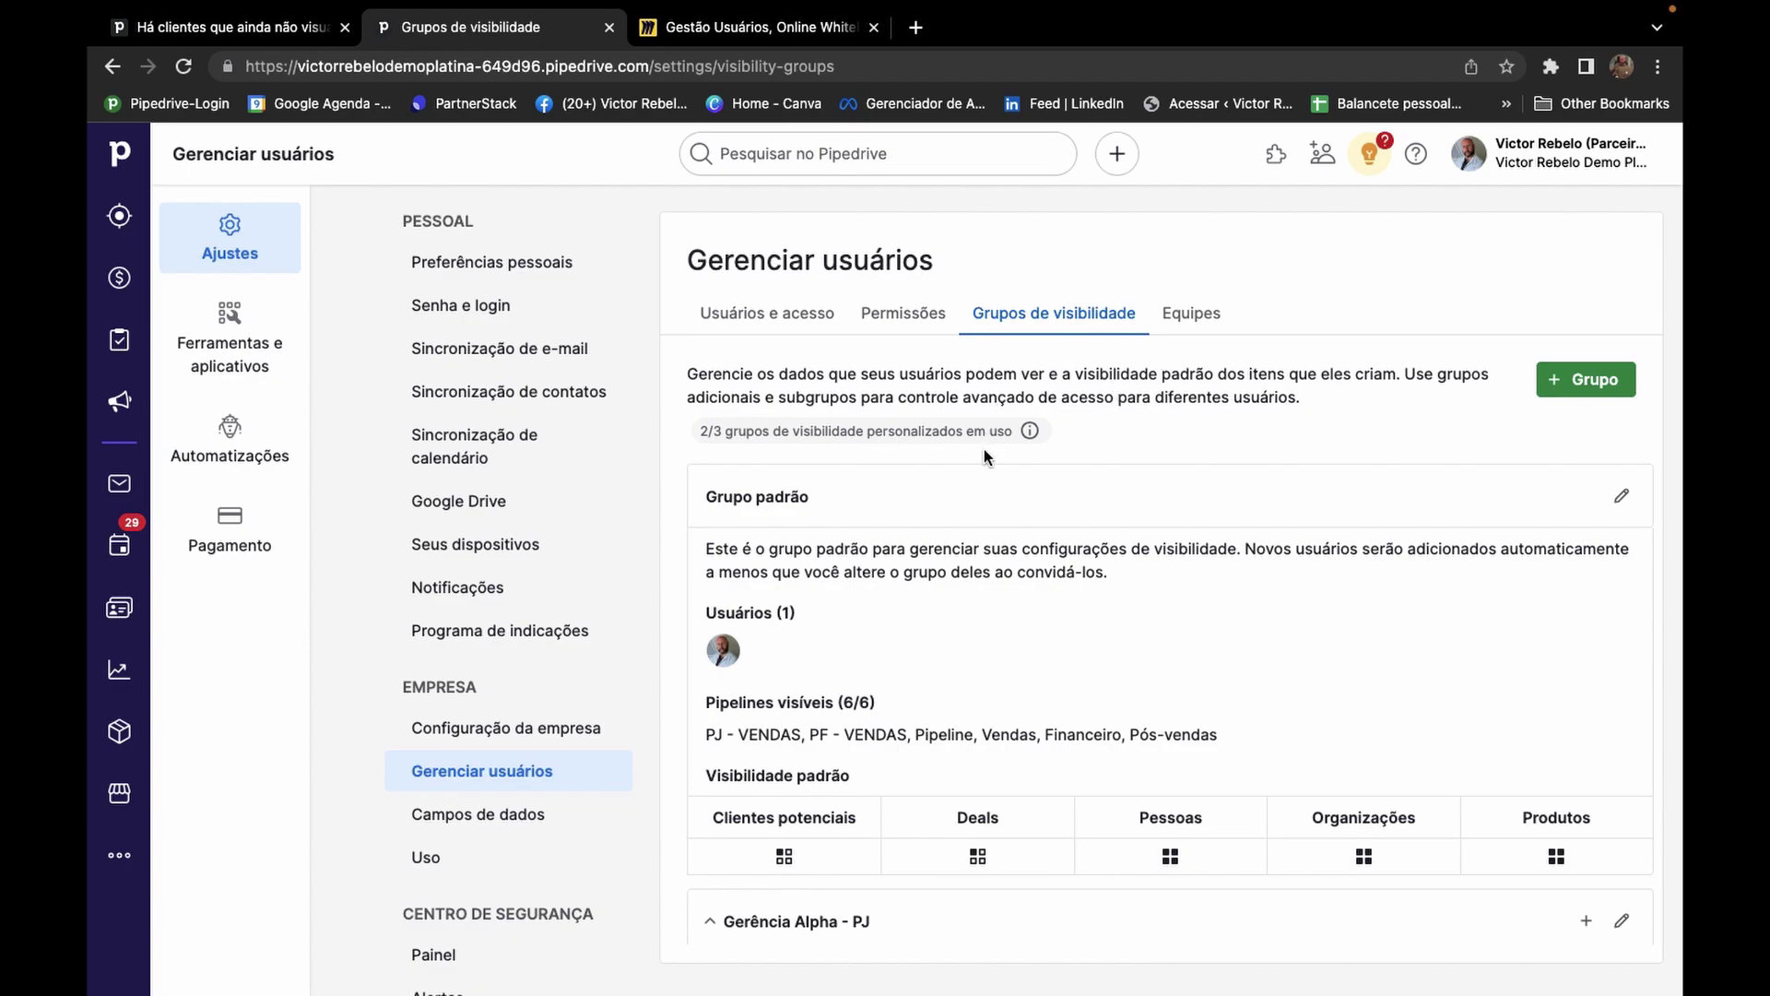
key(ctrl+Tab)
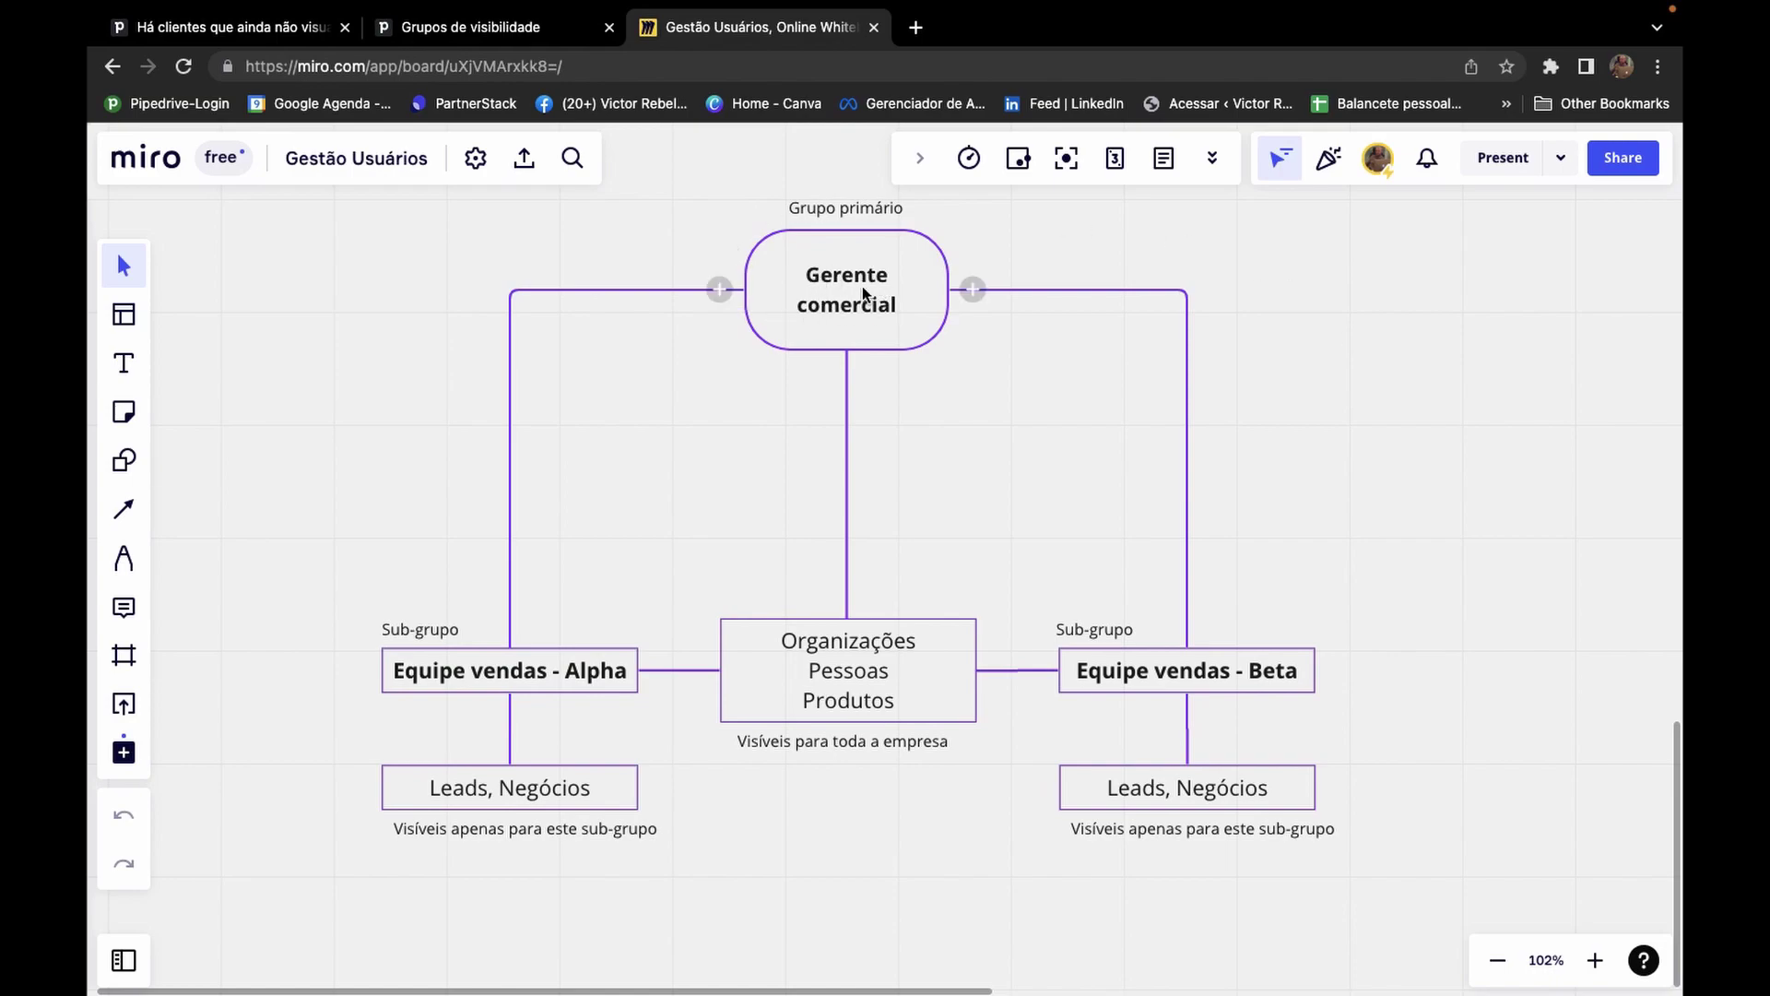
scroll(863, 293, right, 1)
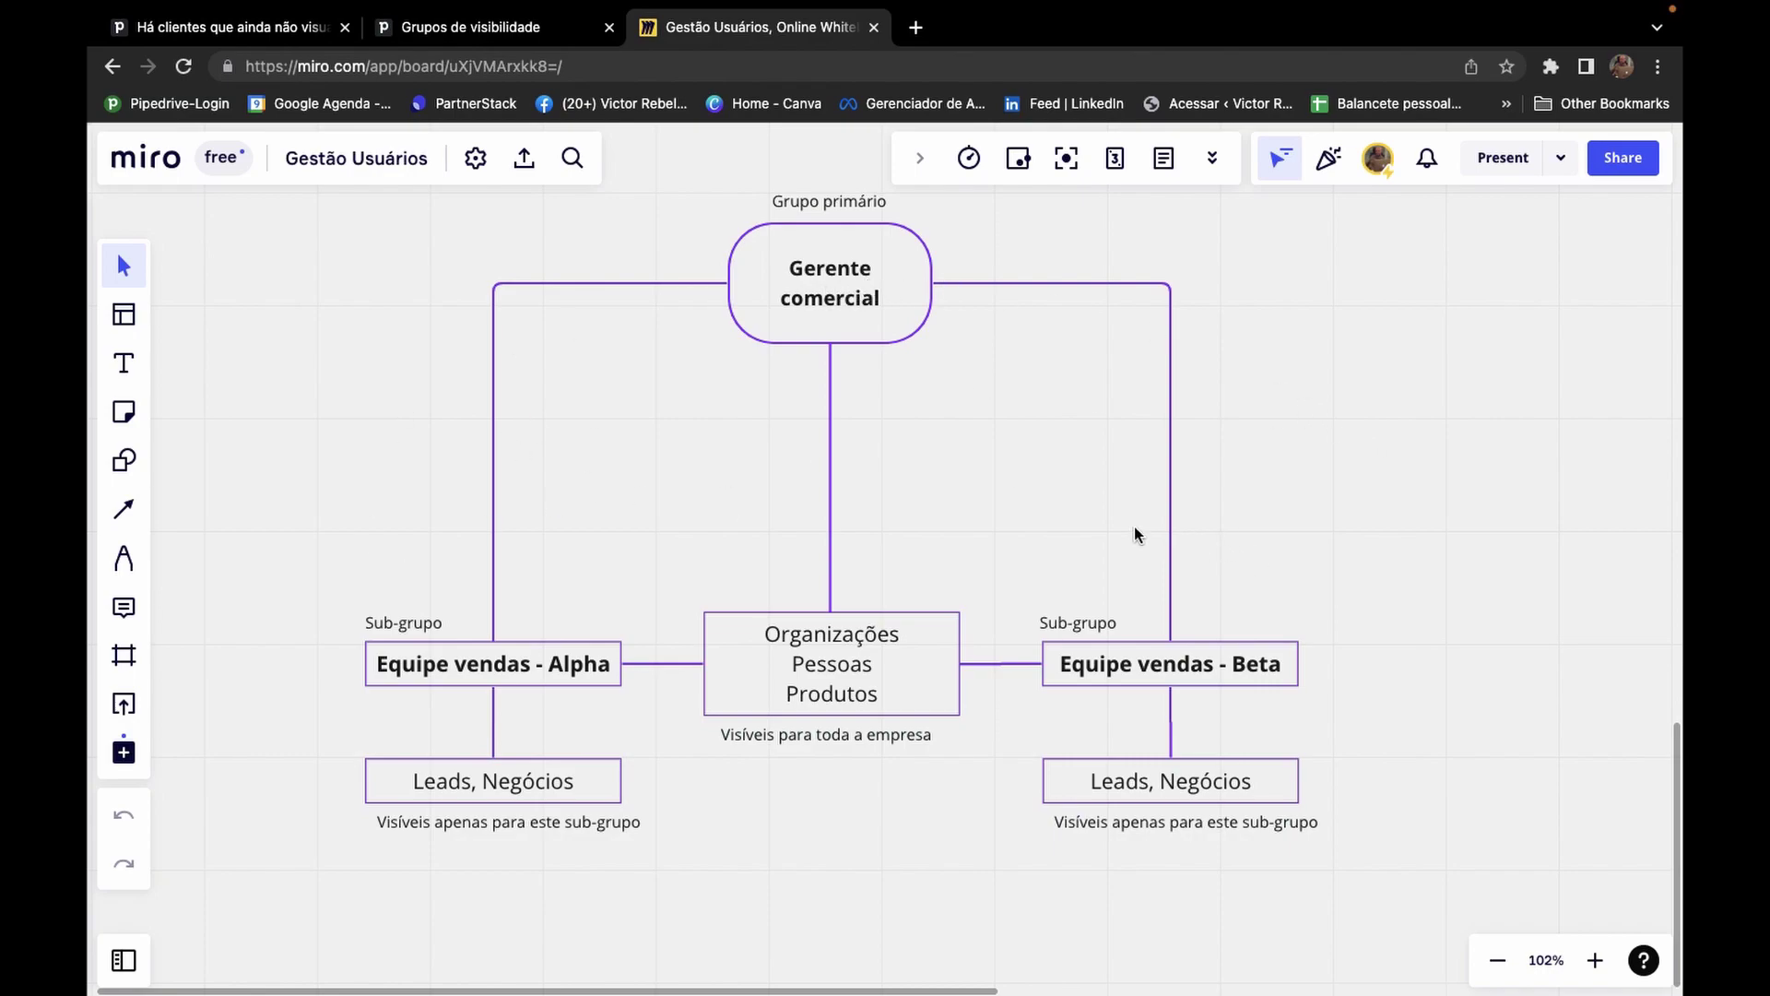
click(507, 29)
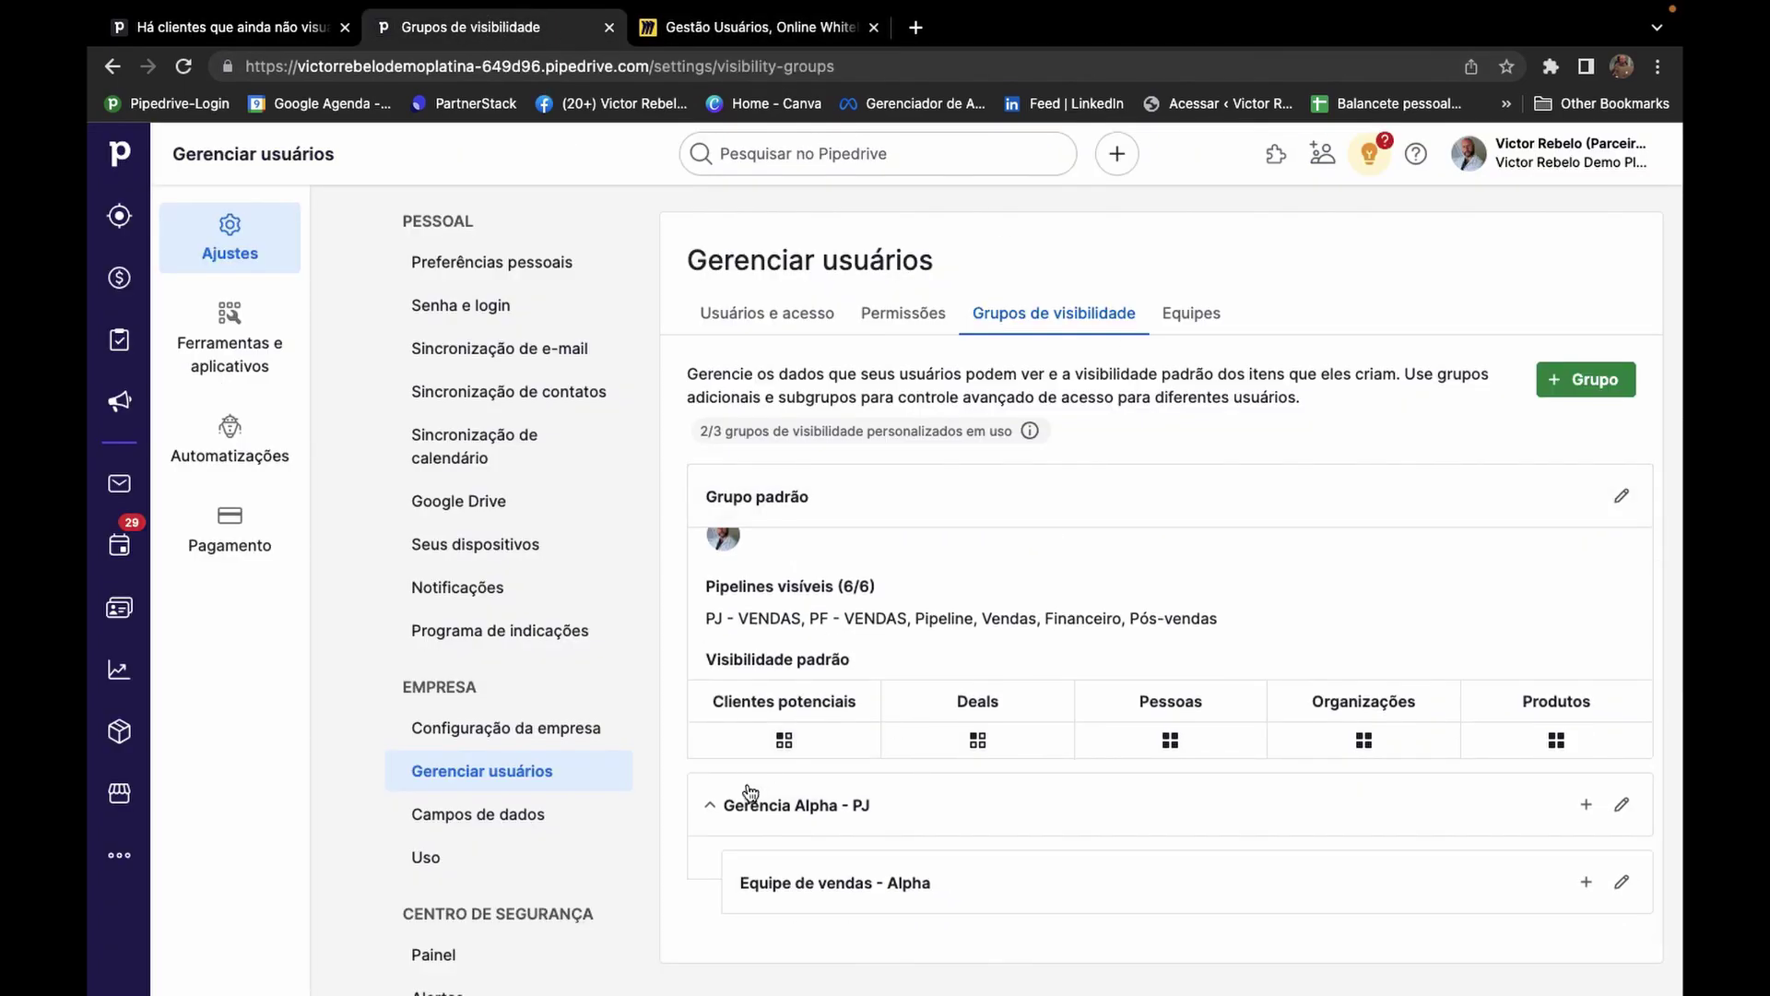
click(1620, 805)
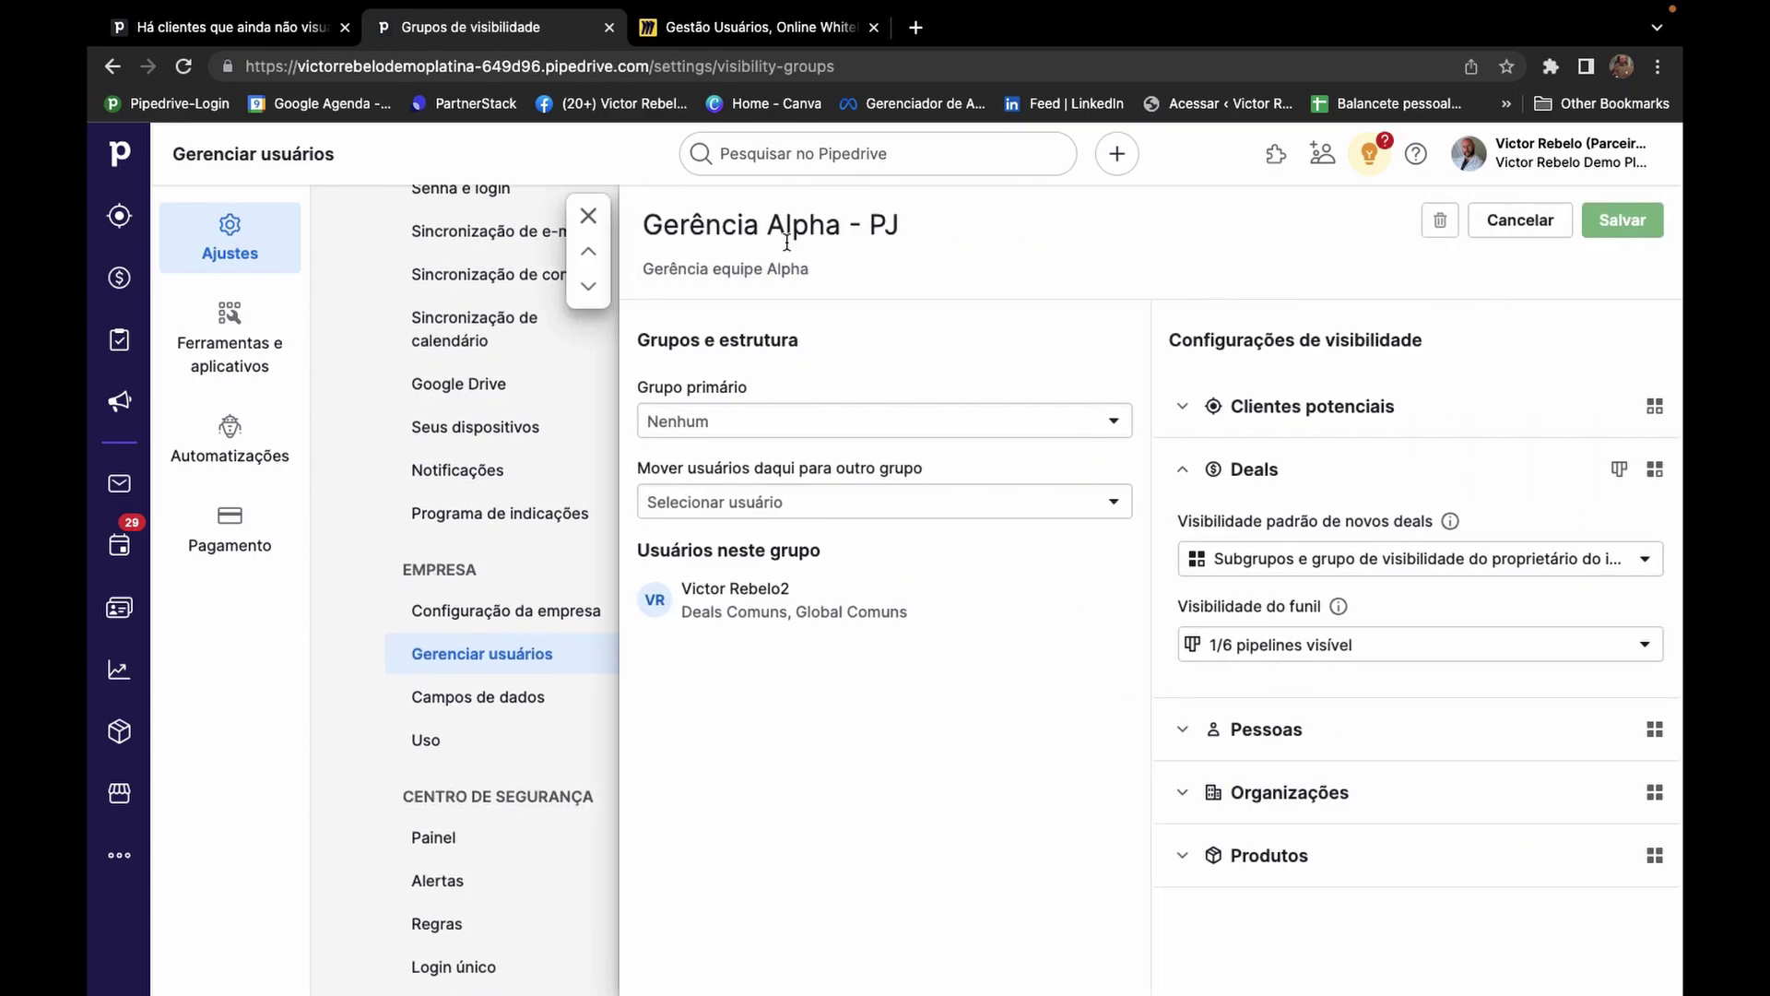
click(850, 204)
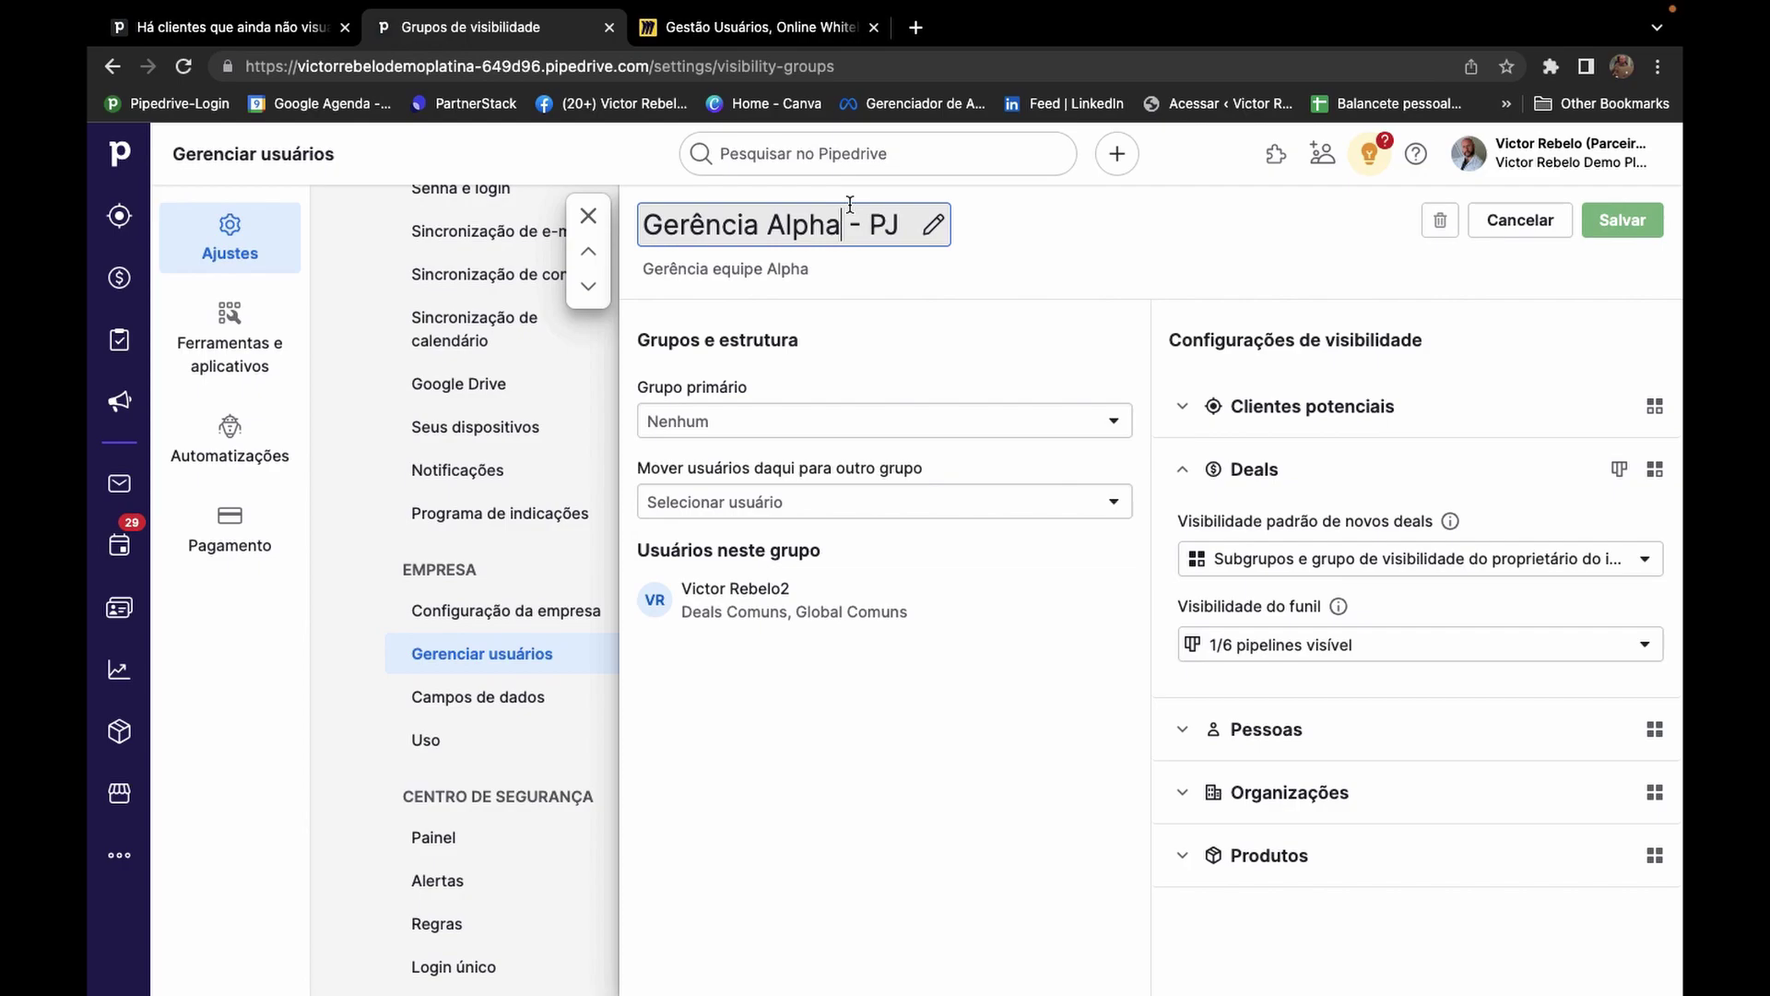
text(/Beta)
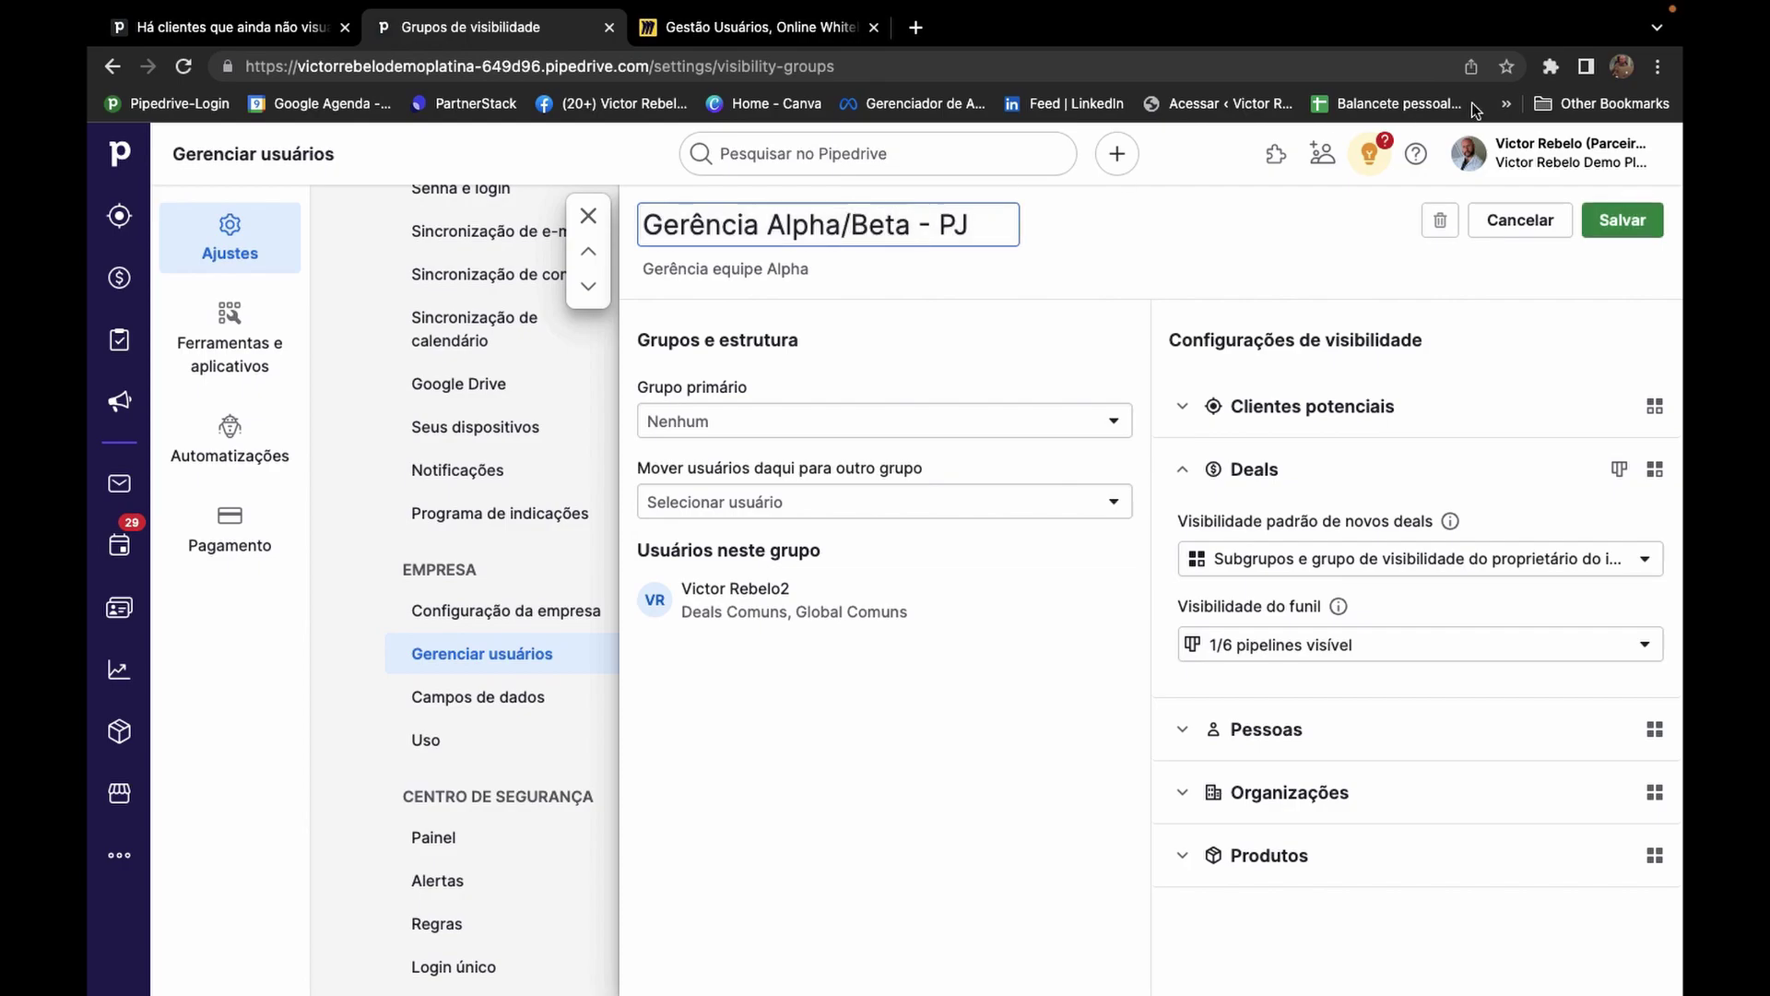
click(1630, 227)
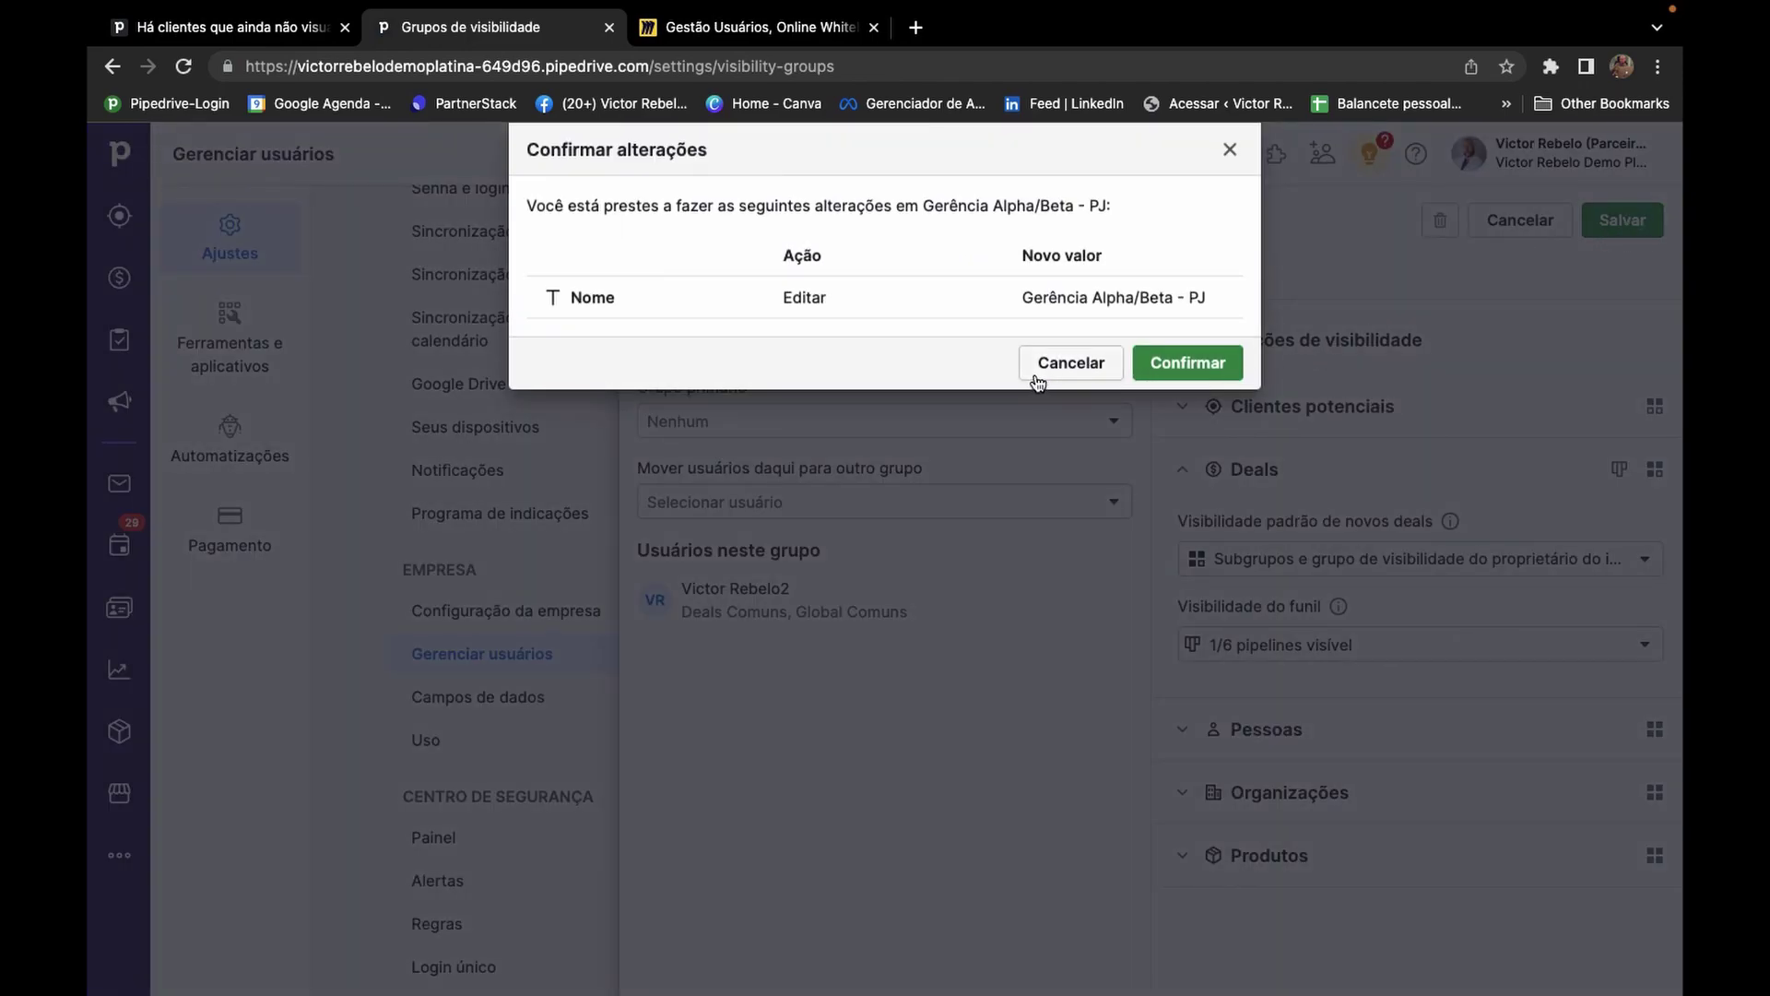
click(1168, 365)
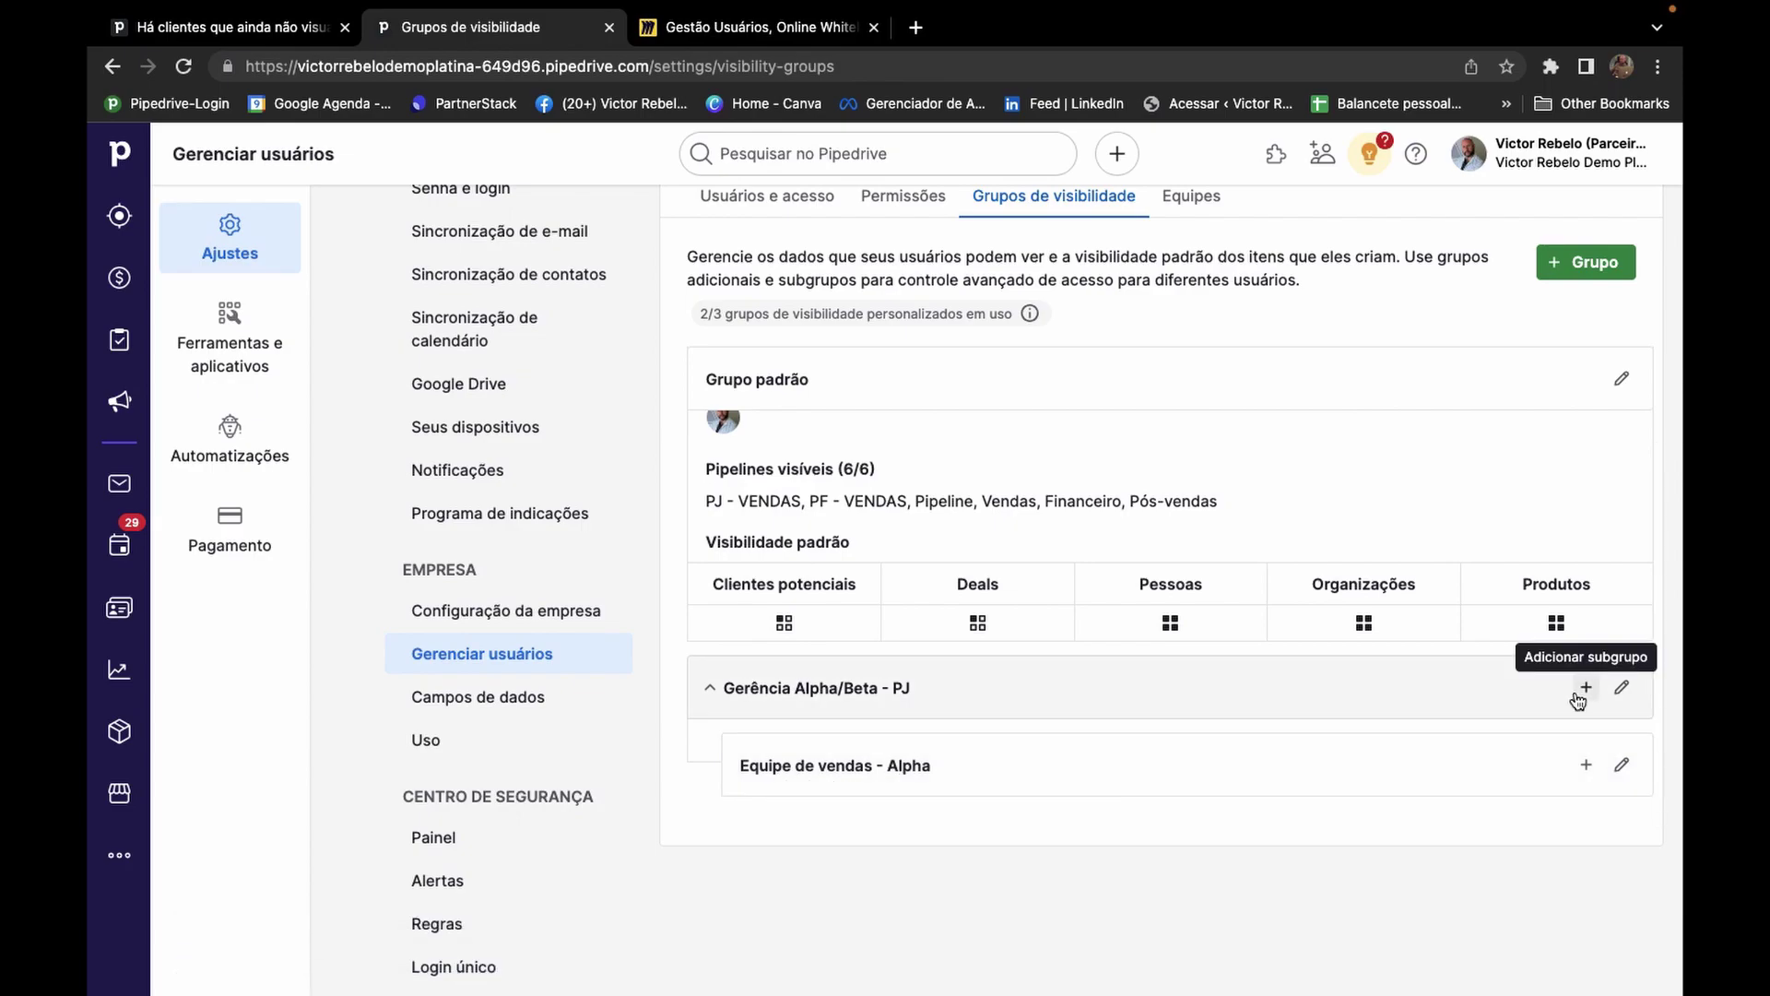
Start a new visibility group named "Equipe Beta" with Gerência Alpha/Beta - PJ as its primary group.
click(1598, 265)
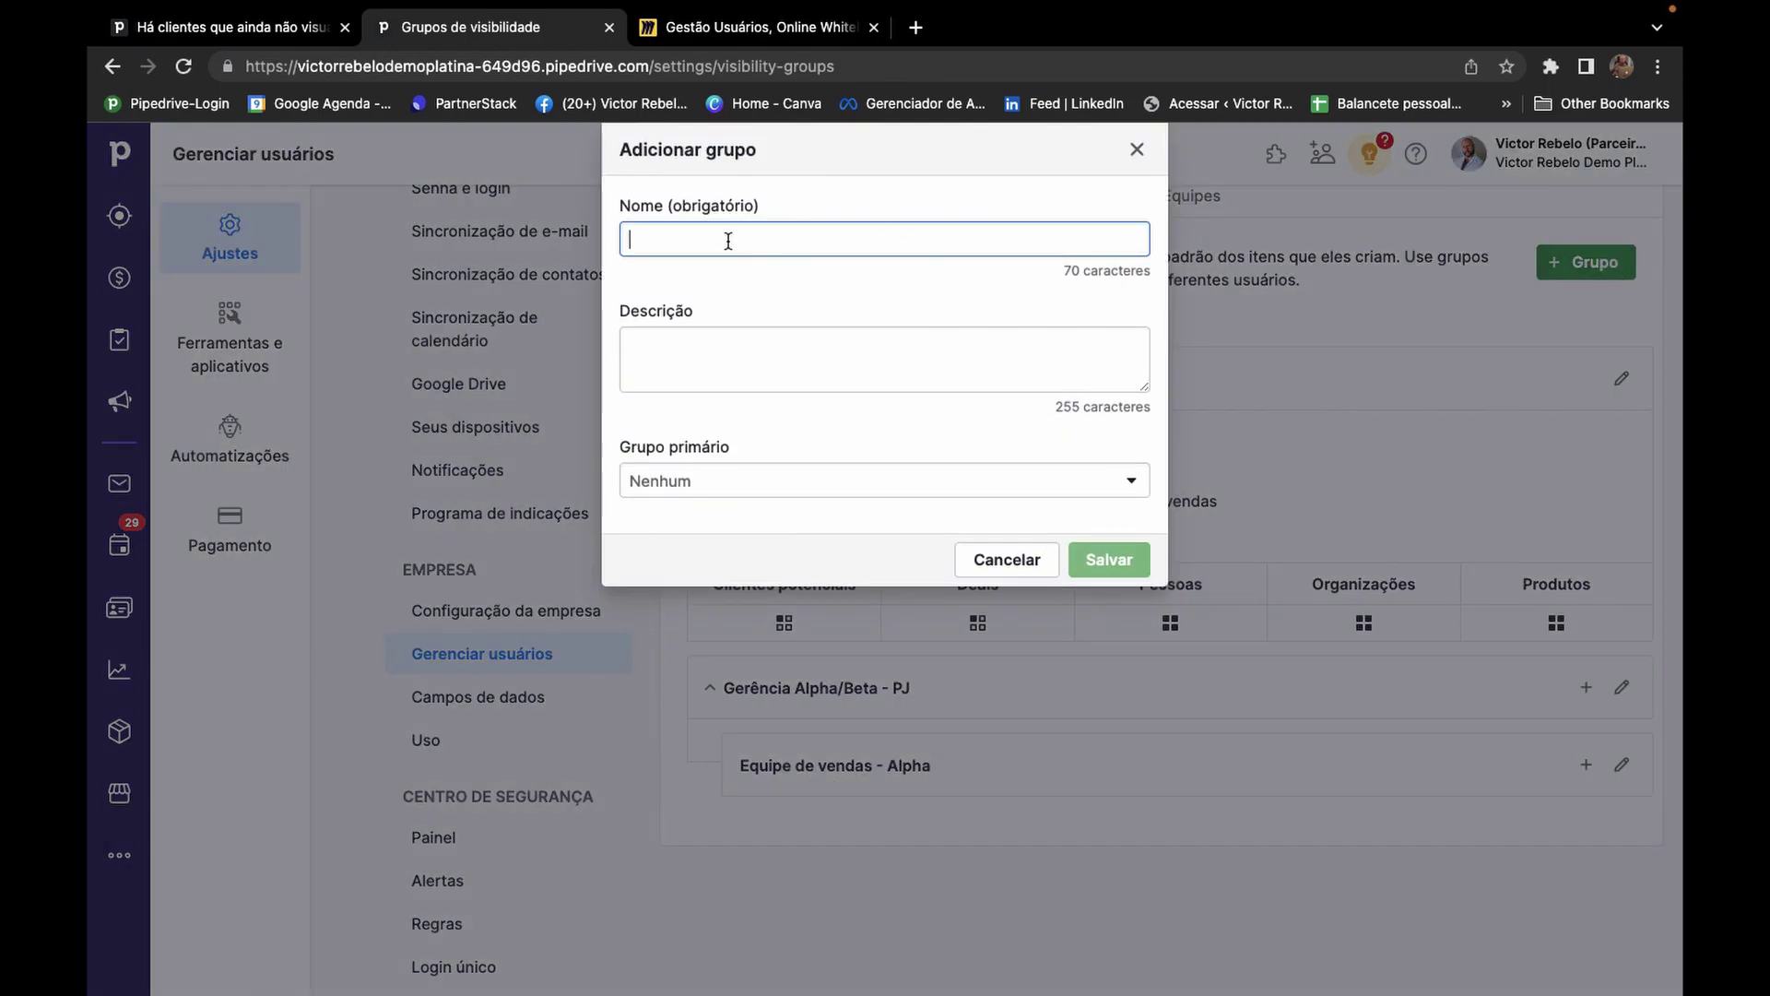
text(Equipe)
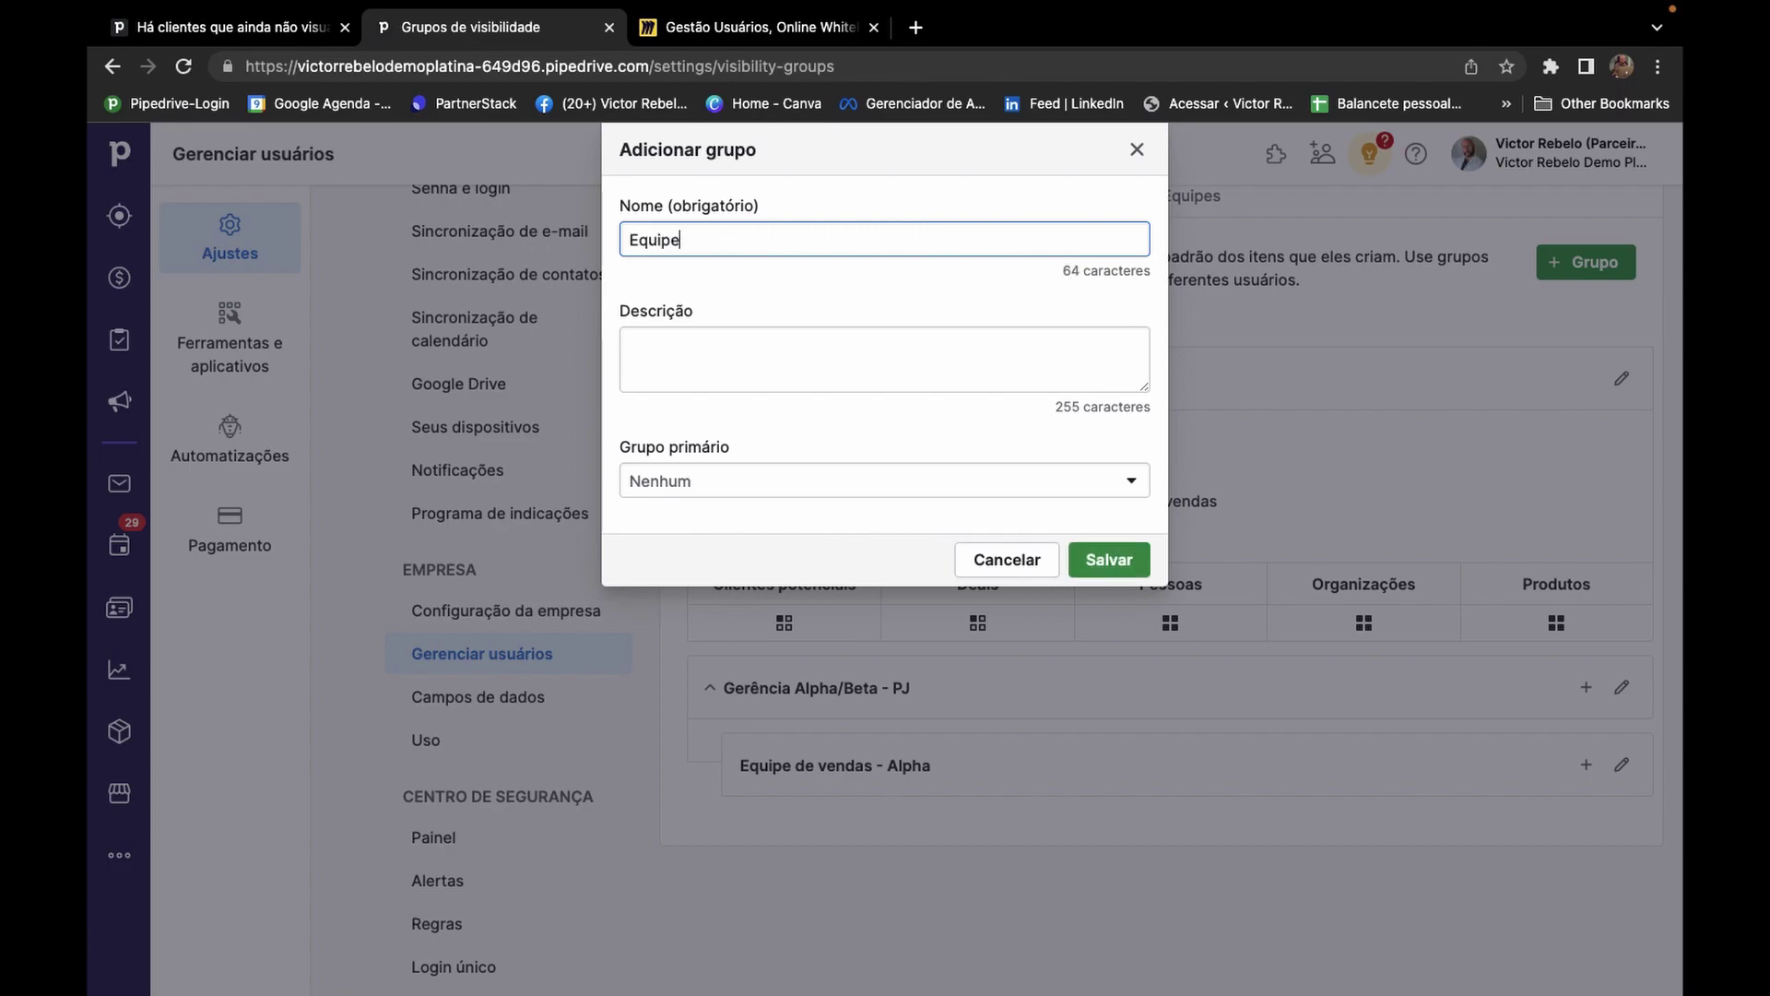
text( beta)
click(697, 240)
key(BackSpace)
text(Beta)
click(728, 482)
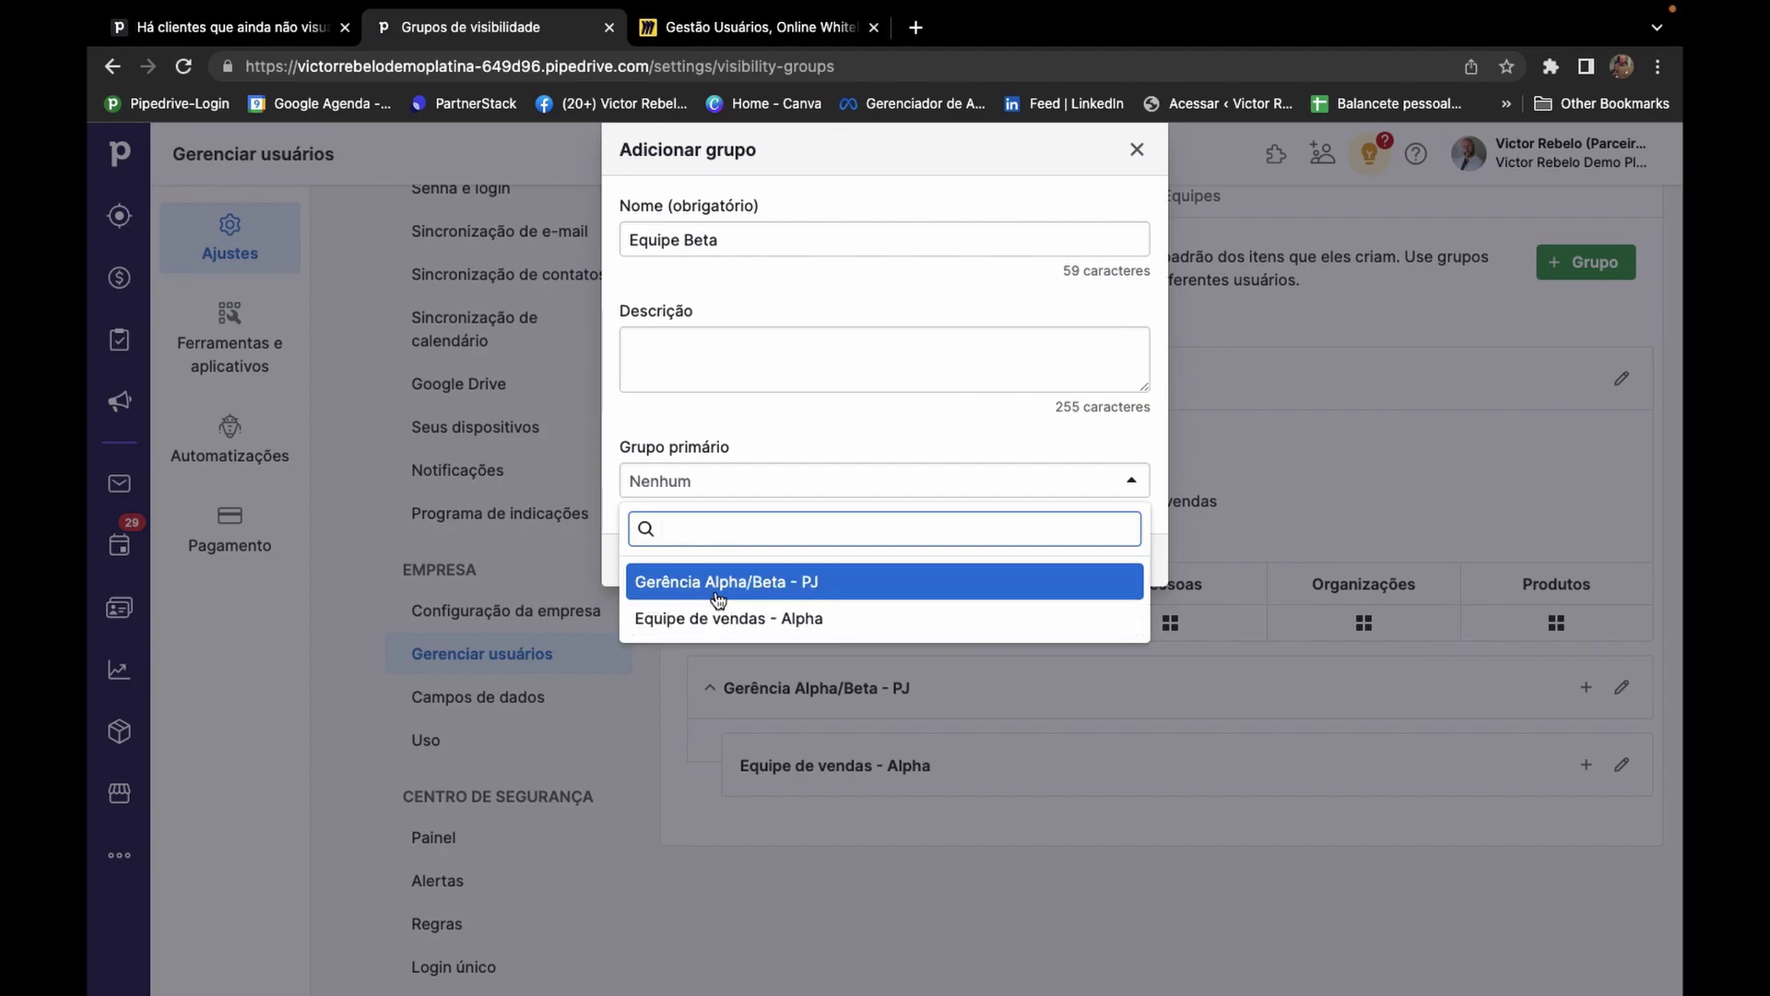
click(752, 590)
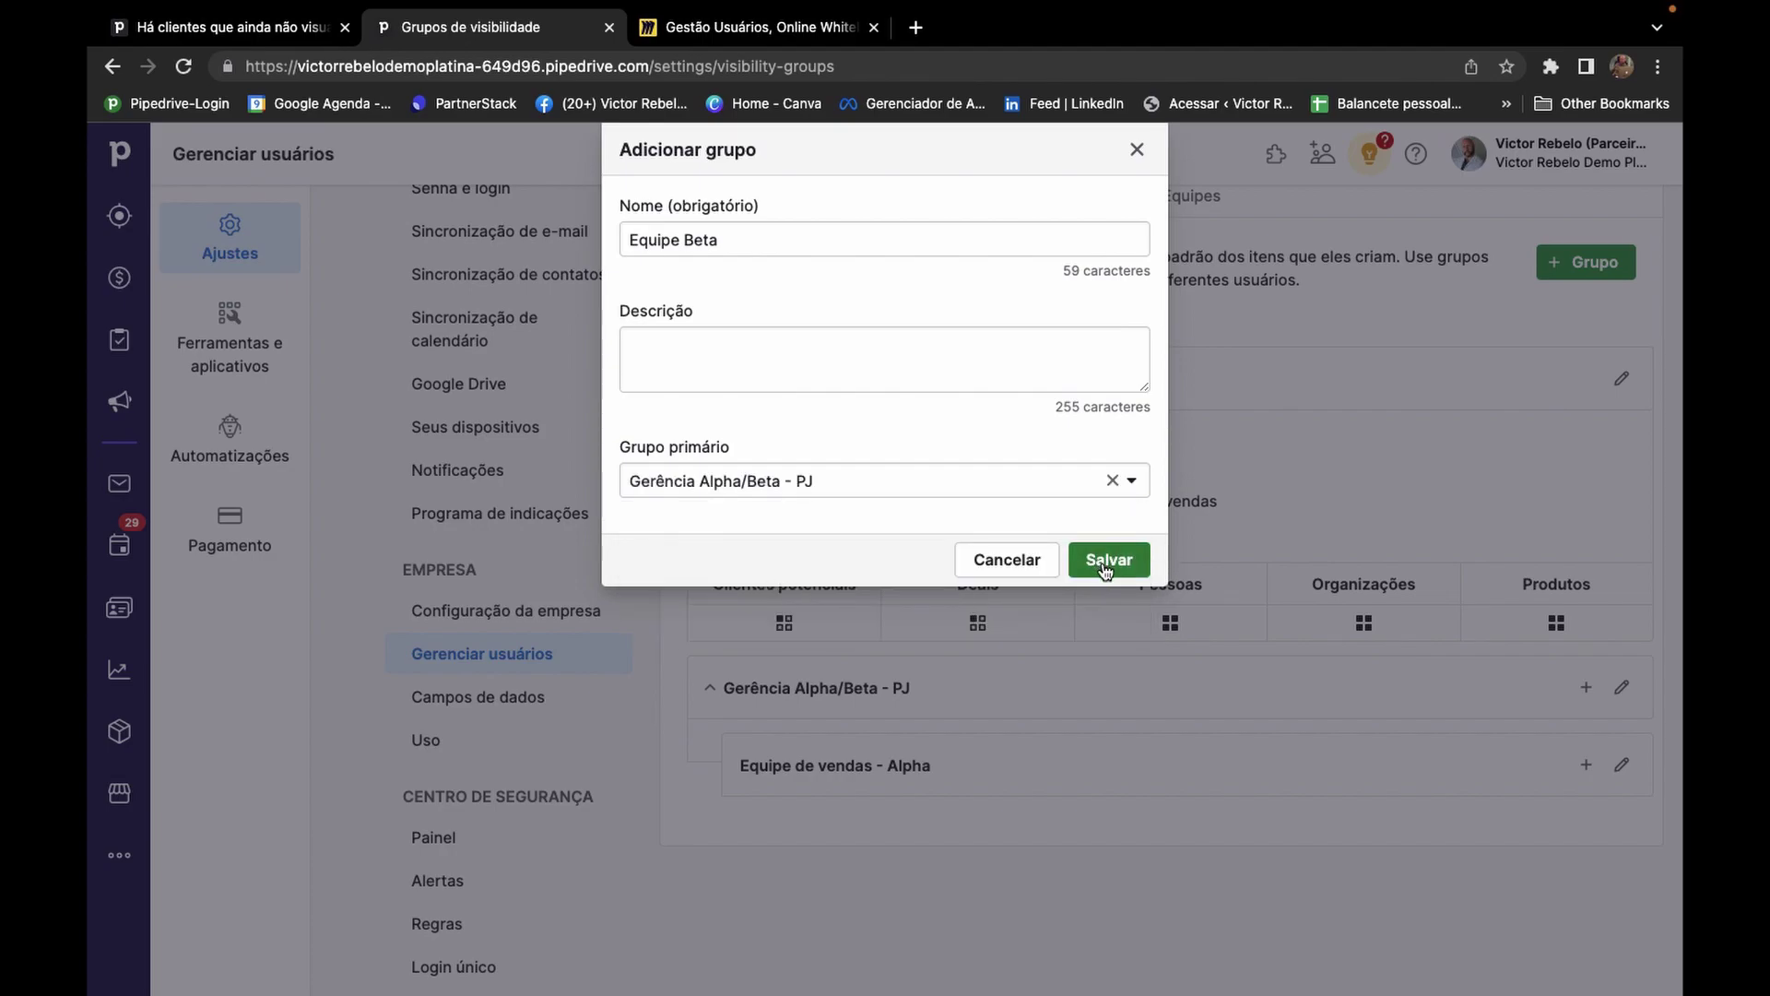
Enter "Equipe Beta" as the new group's description and save the group.
click(685, 346)
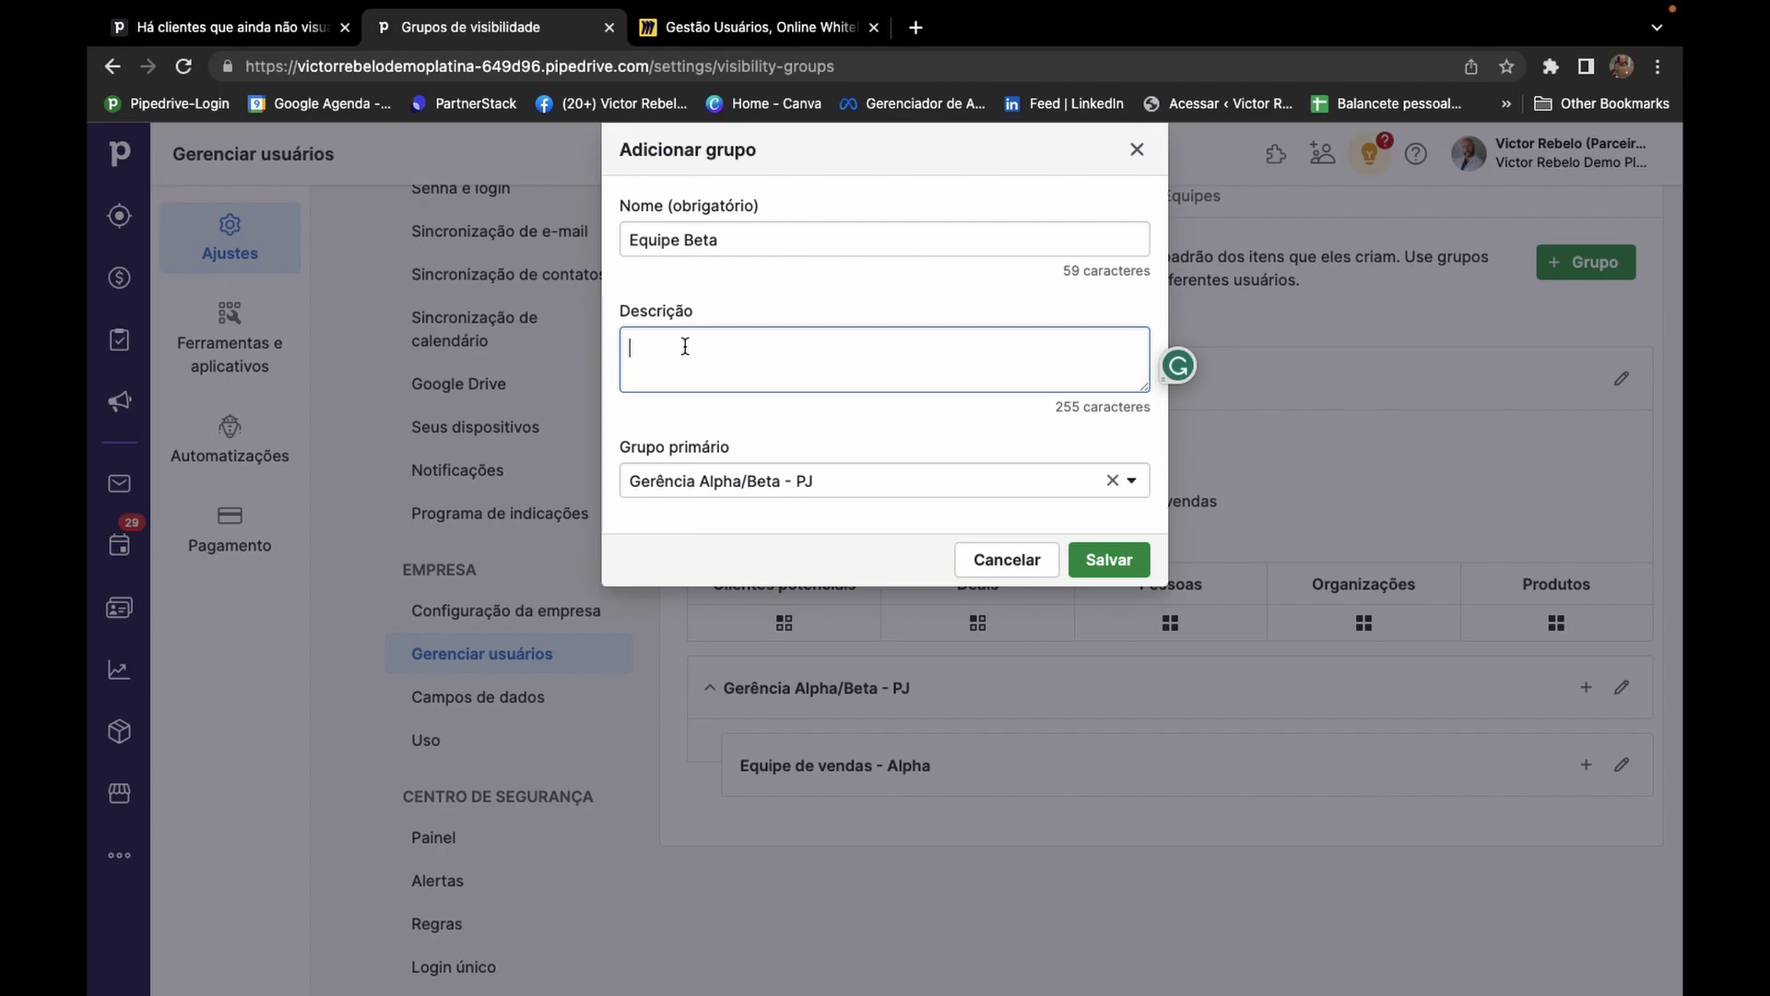
text(Equiipe)
key(BackSpace)
key(BackSpace)
key(BackSpace)
text(pe Beta)
click(1099, 560)
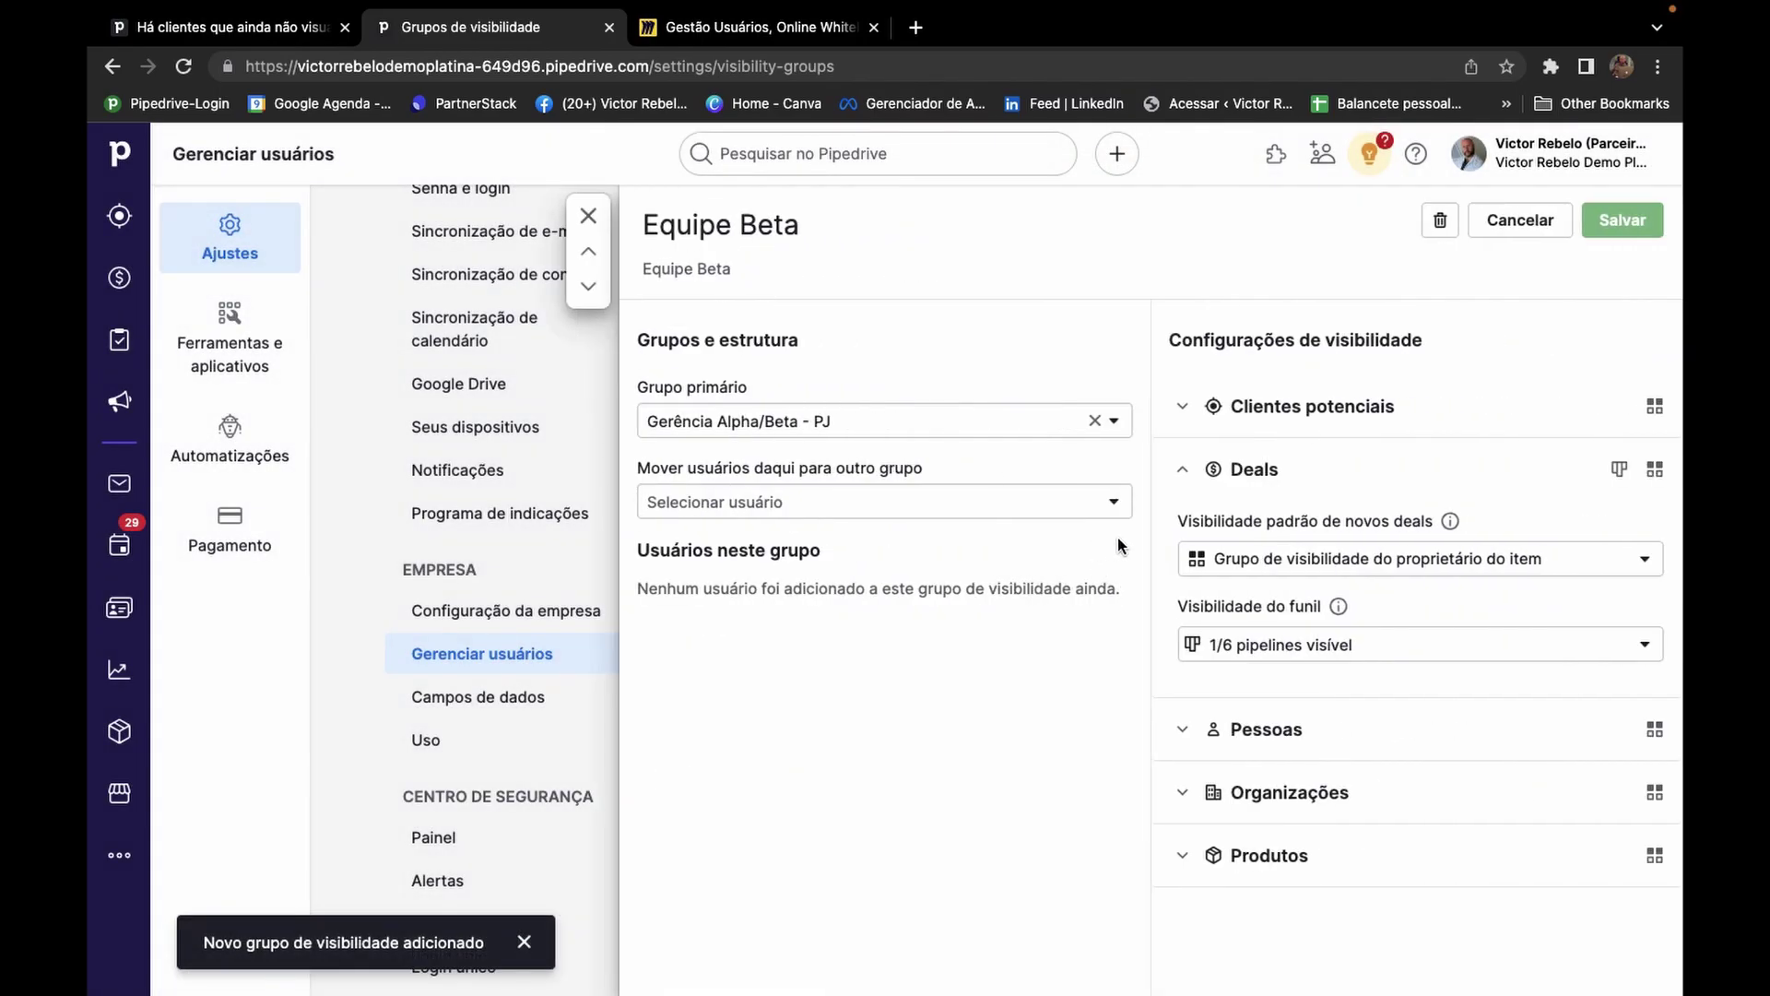
Set Equipe Beta's default visibility for new deals and Clientes potenciais to Proprietário do item, and save the confirmed changes.
click(695, 502)
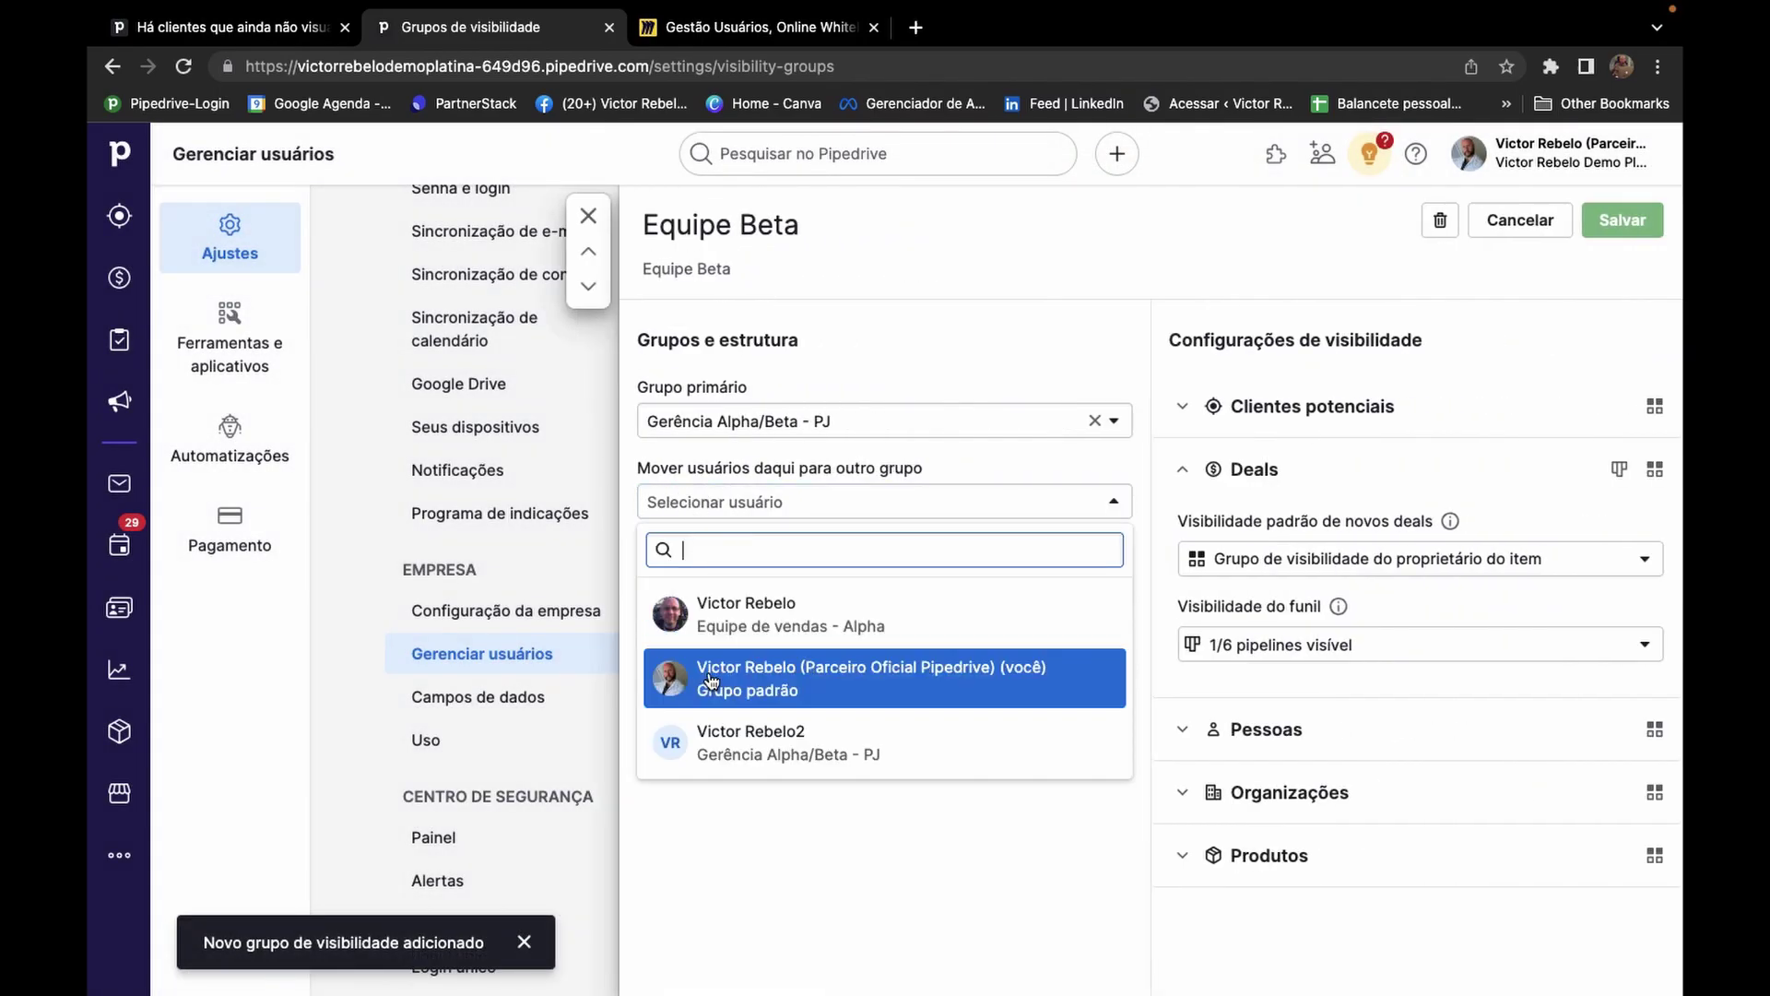
click(859, 811)
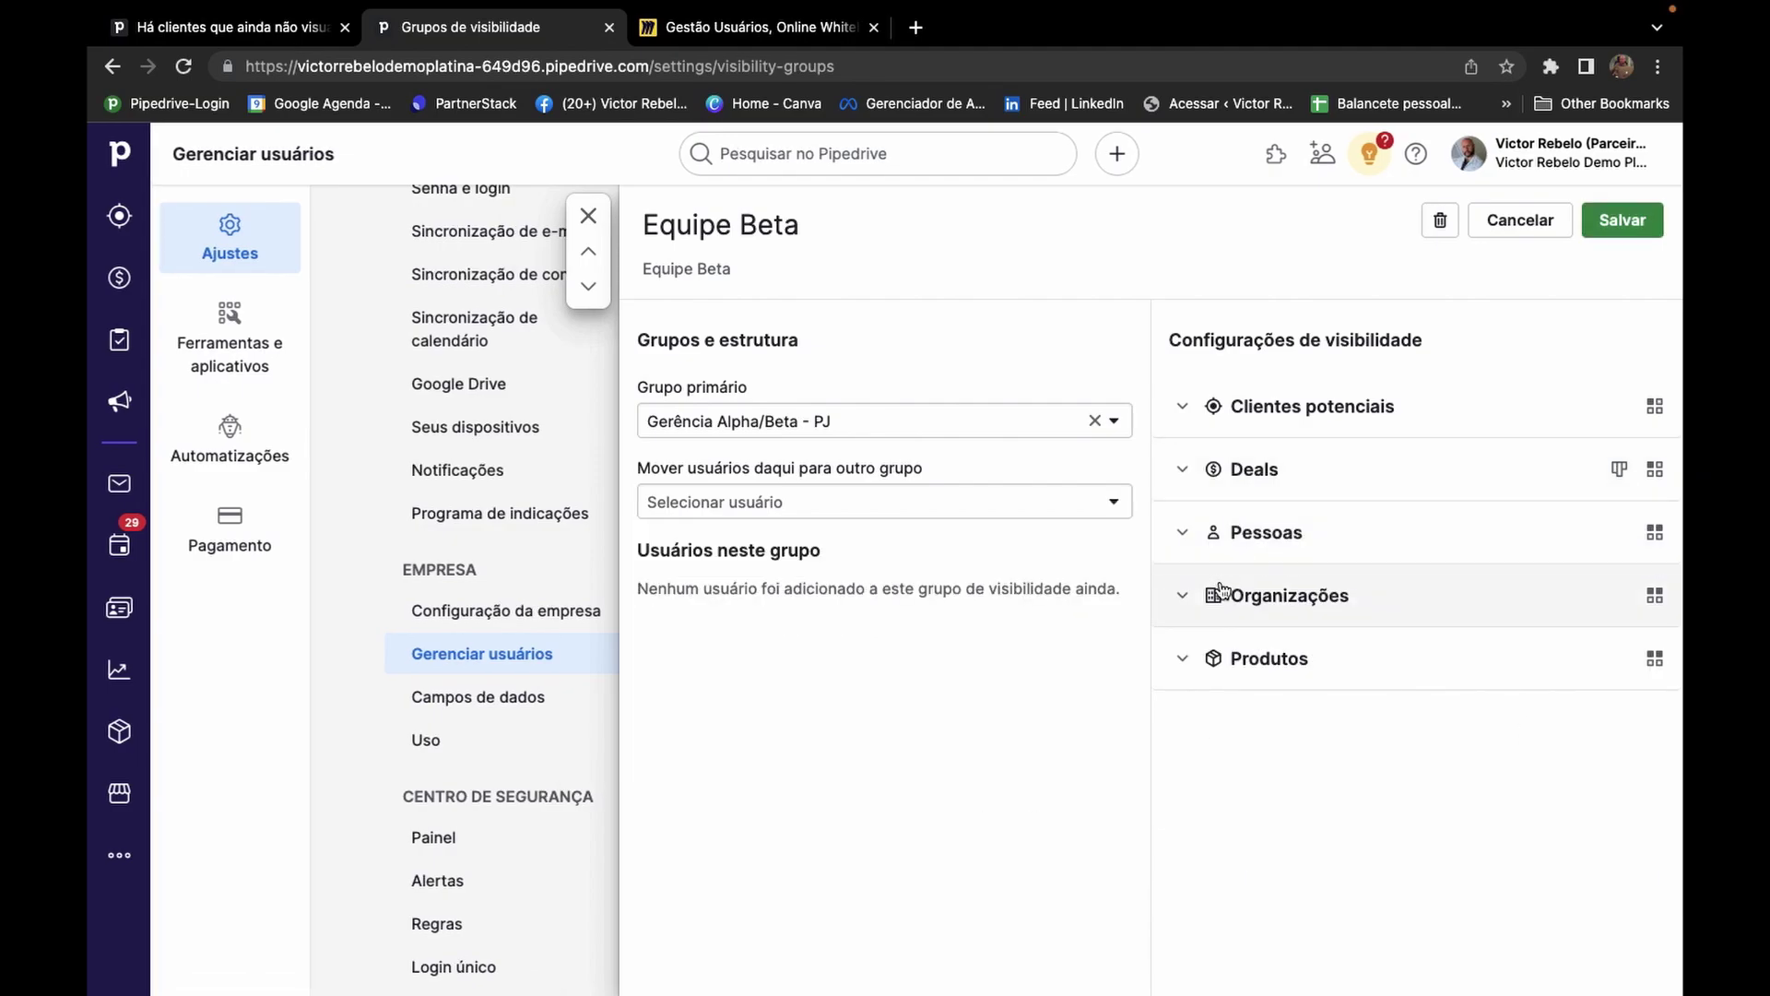
click(1217, 469)
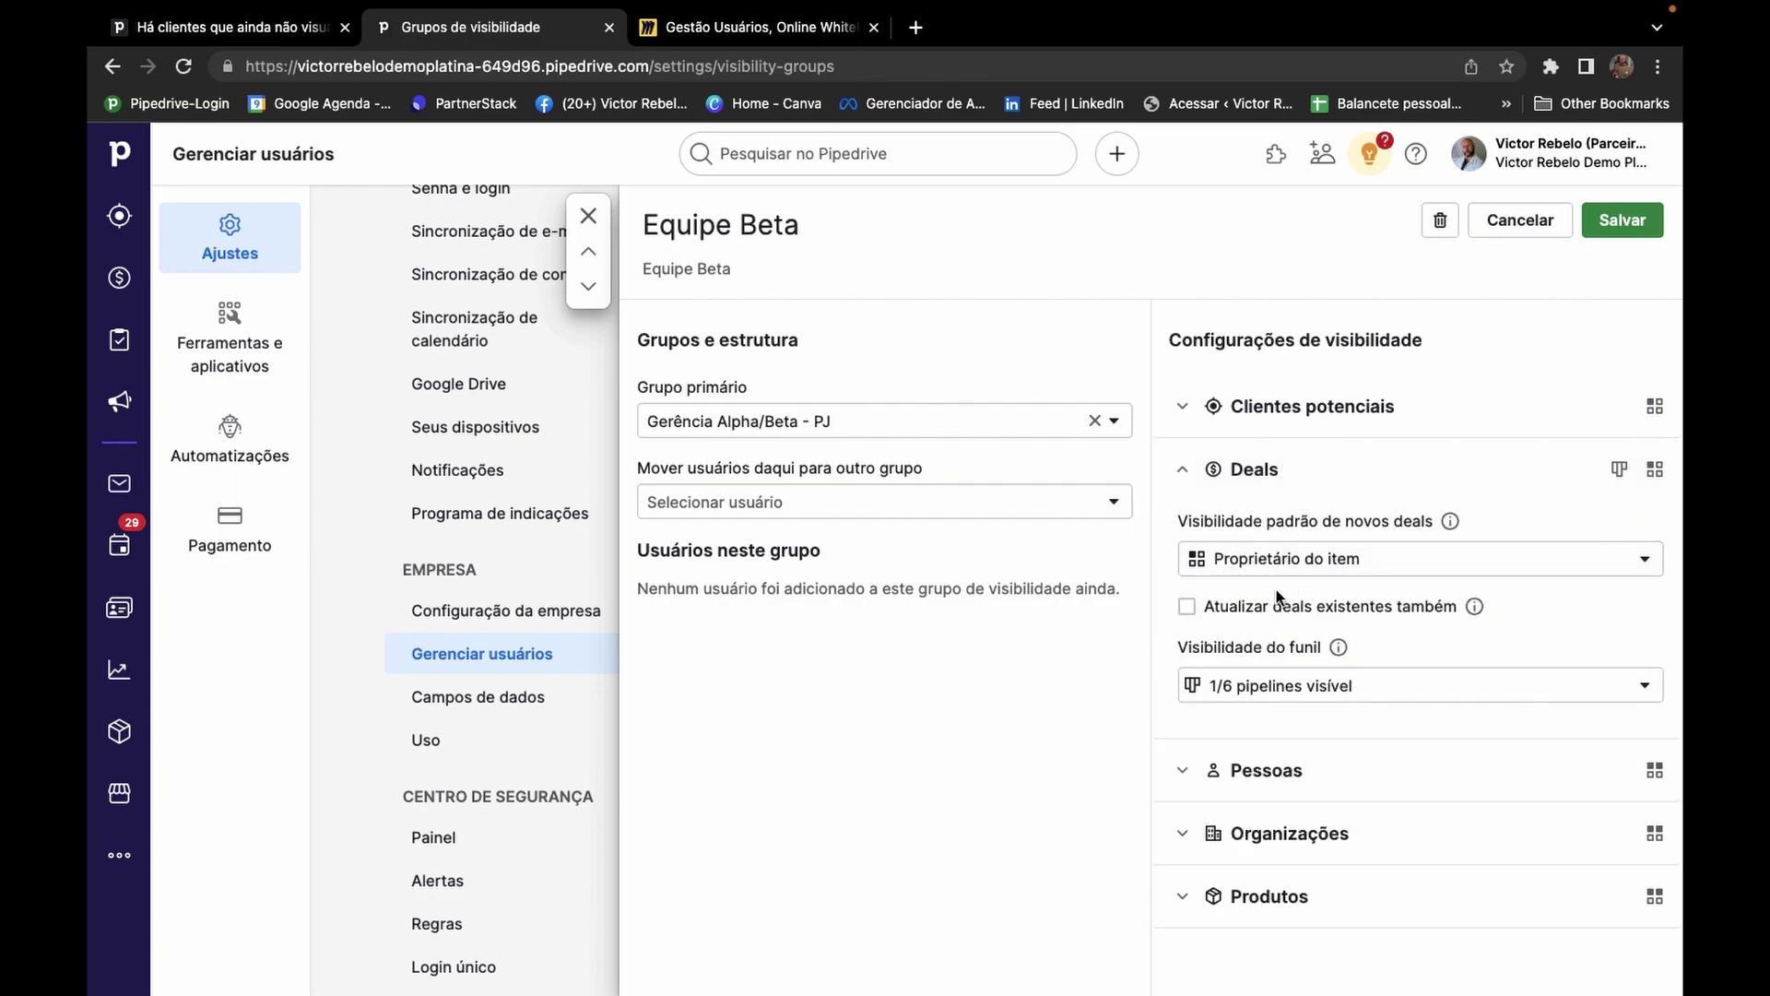
click(1286, 691)
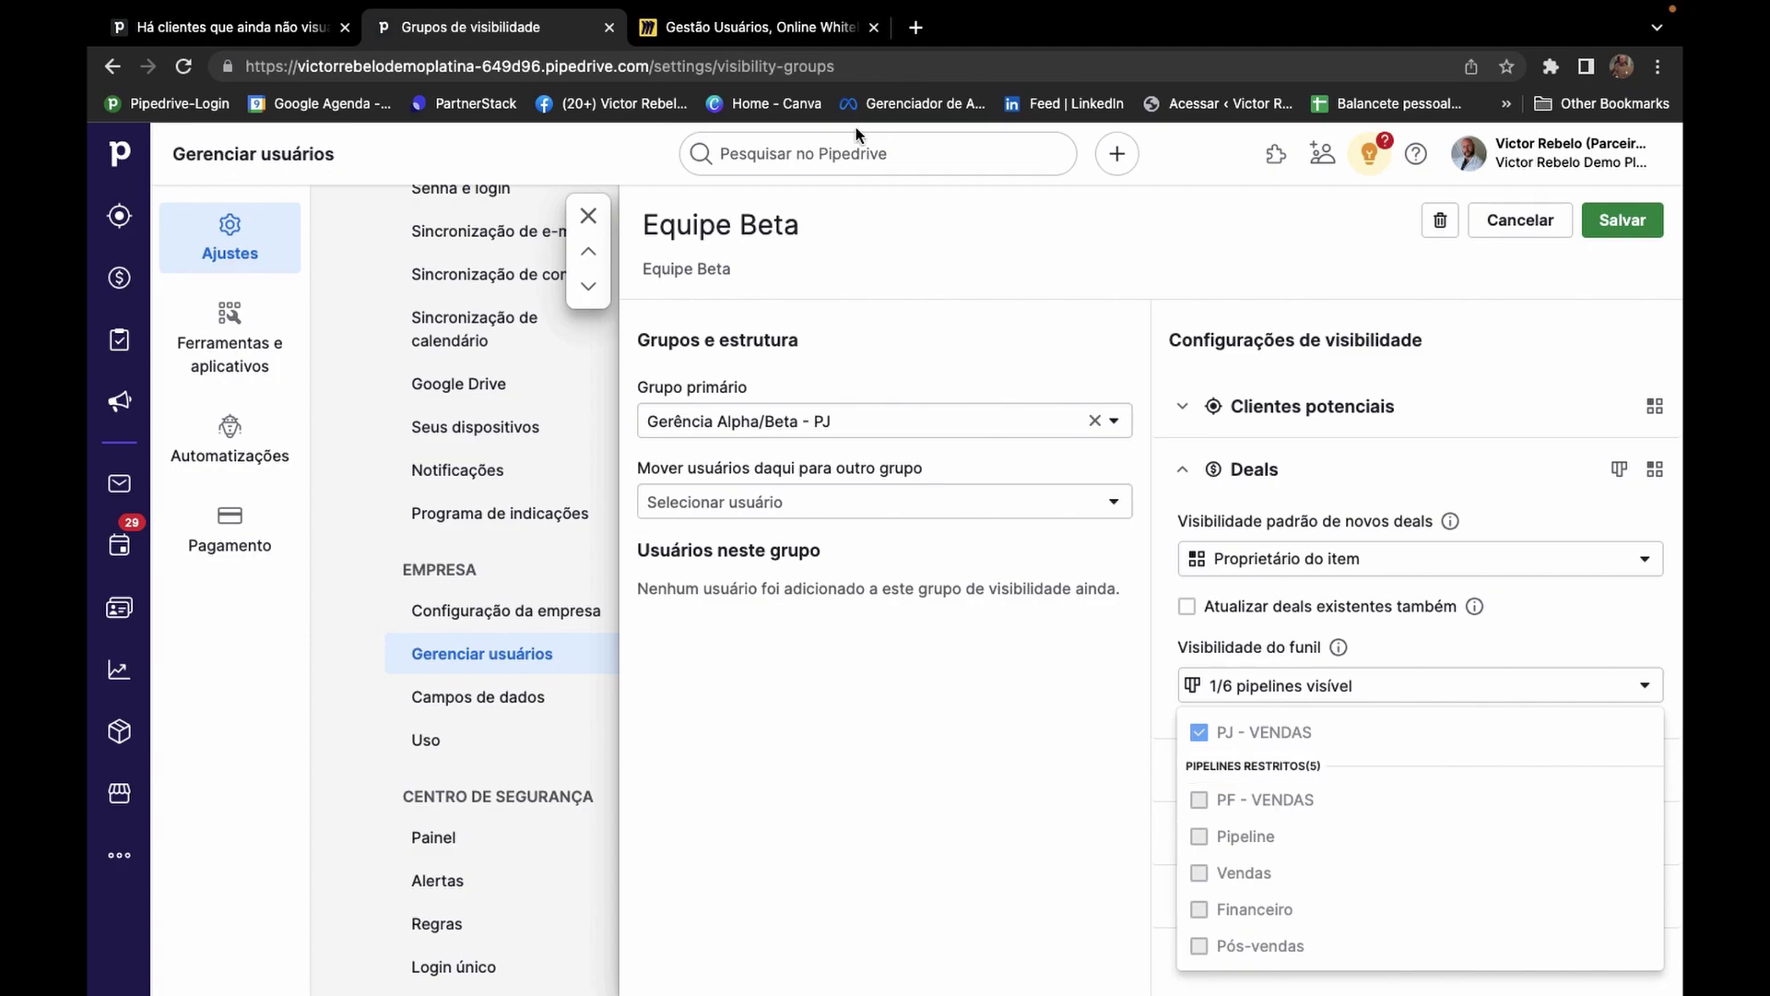
click(1623, 219)
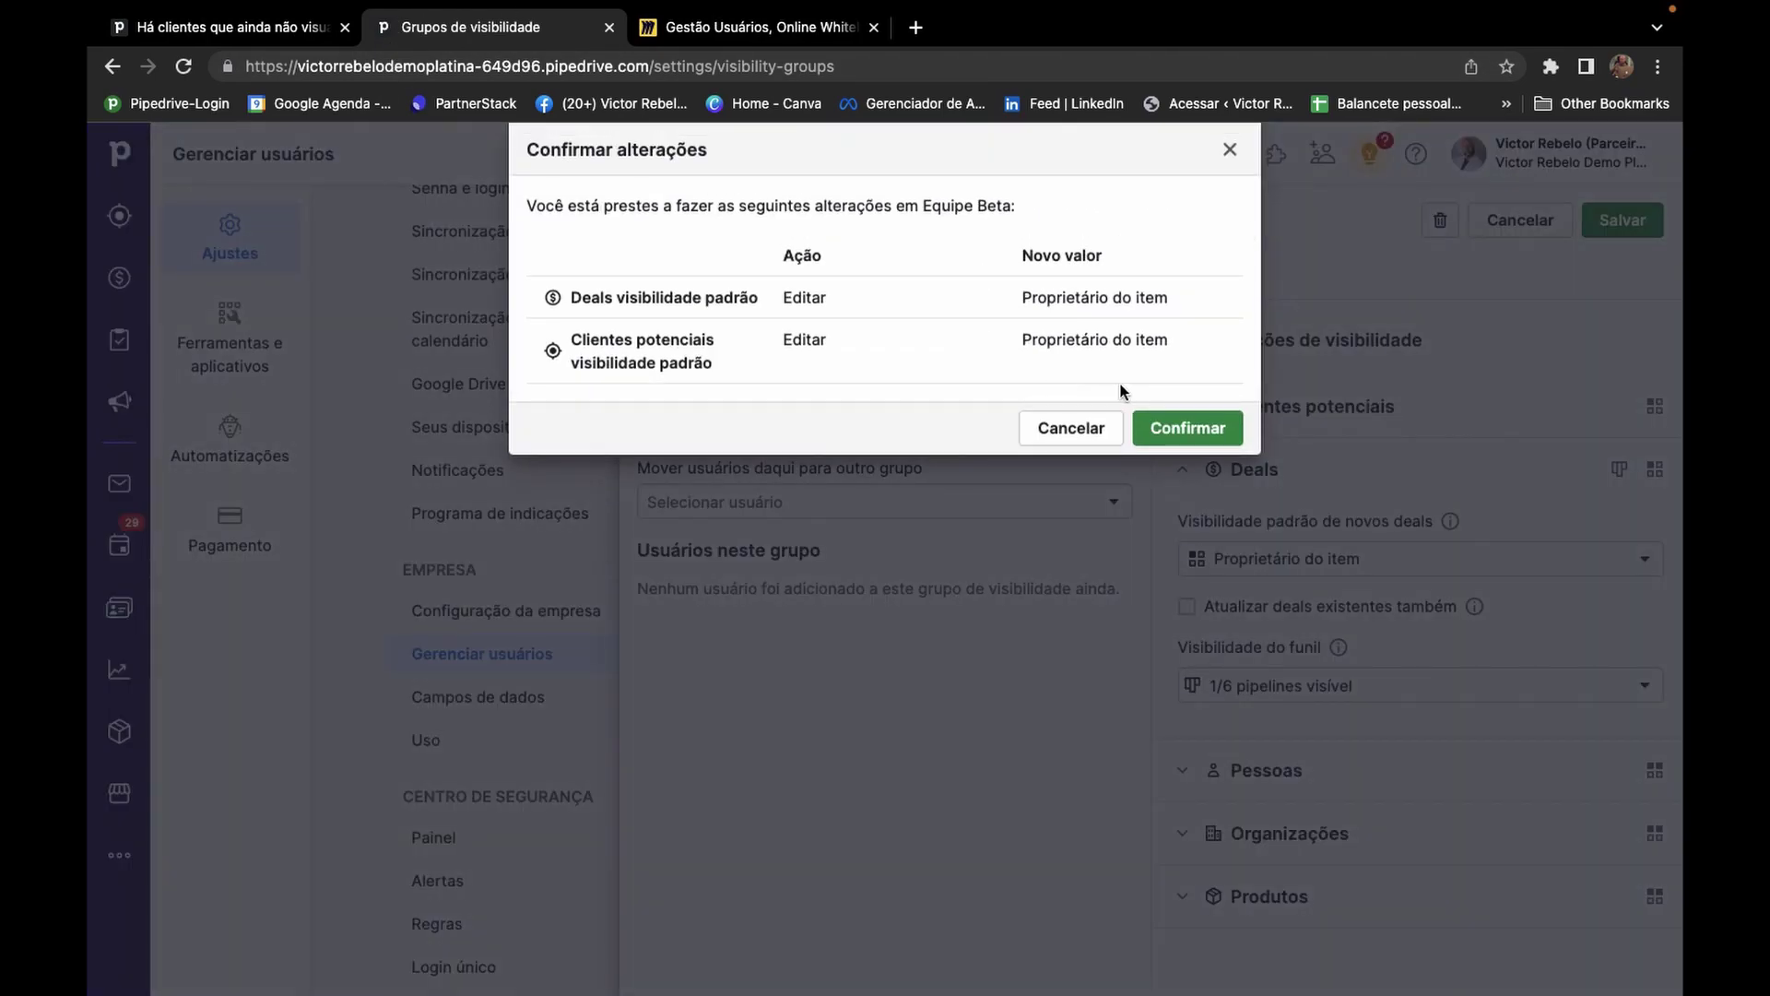
click(1187, 426)
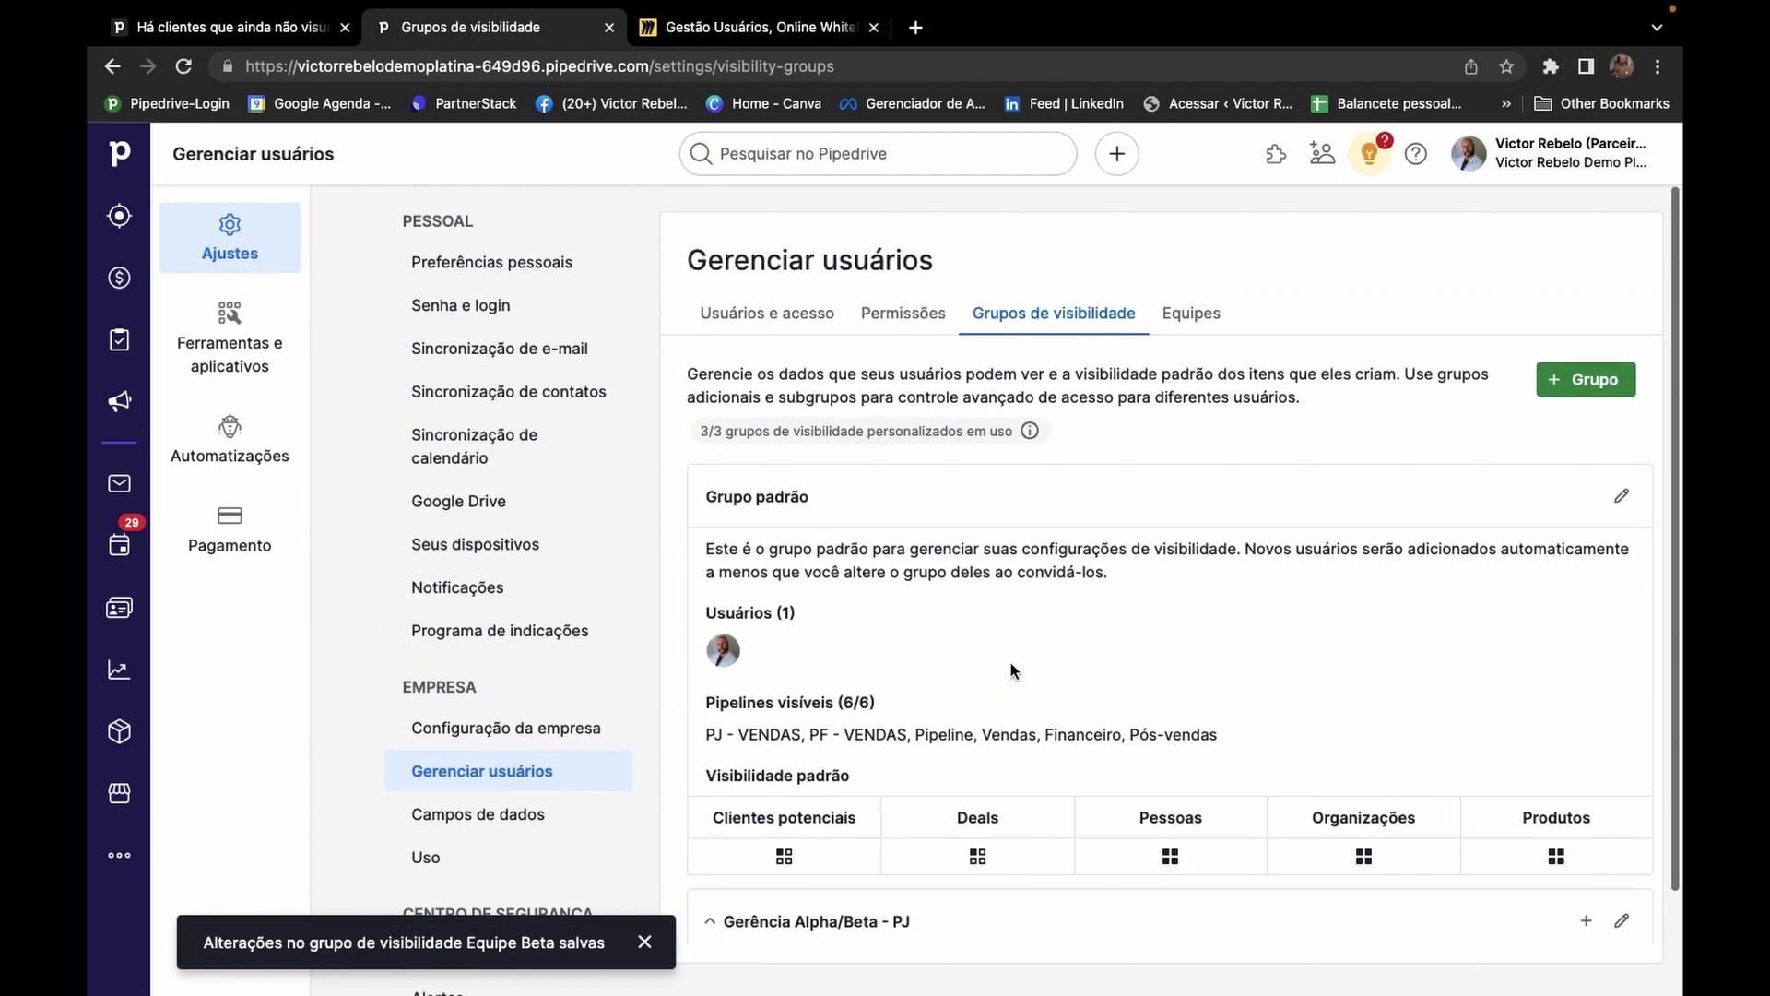
Allow the Gerência Alpha/Beta - PJ group access to the PF - VENDAS pipeline and save the confirmed change.
scroll(1011, 662, down, 3)
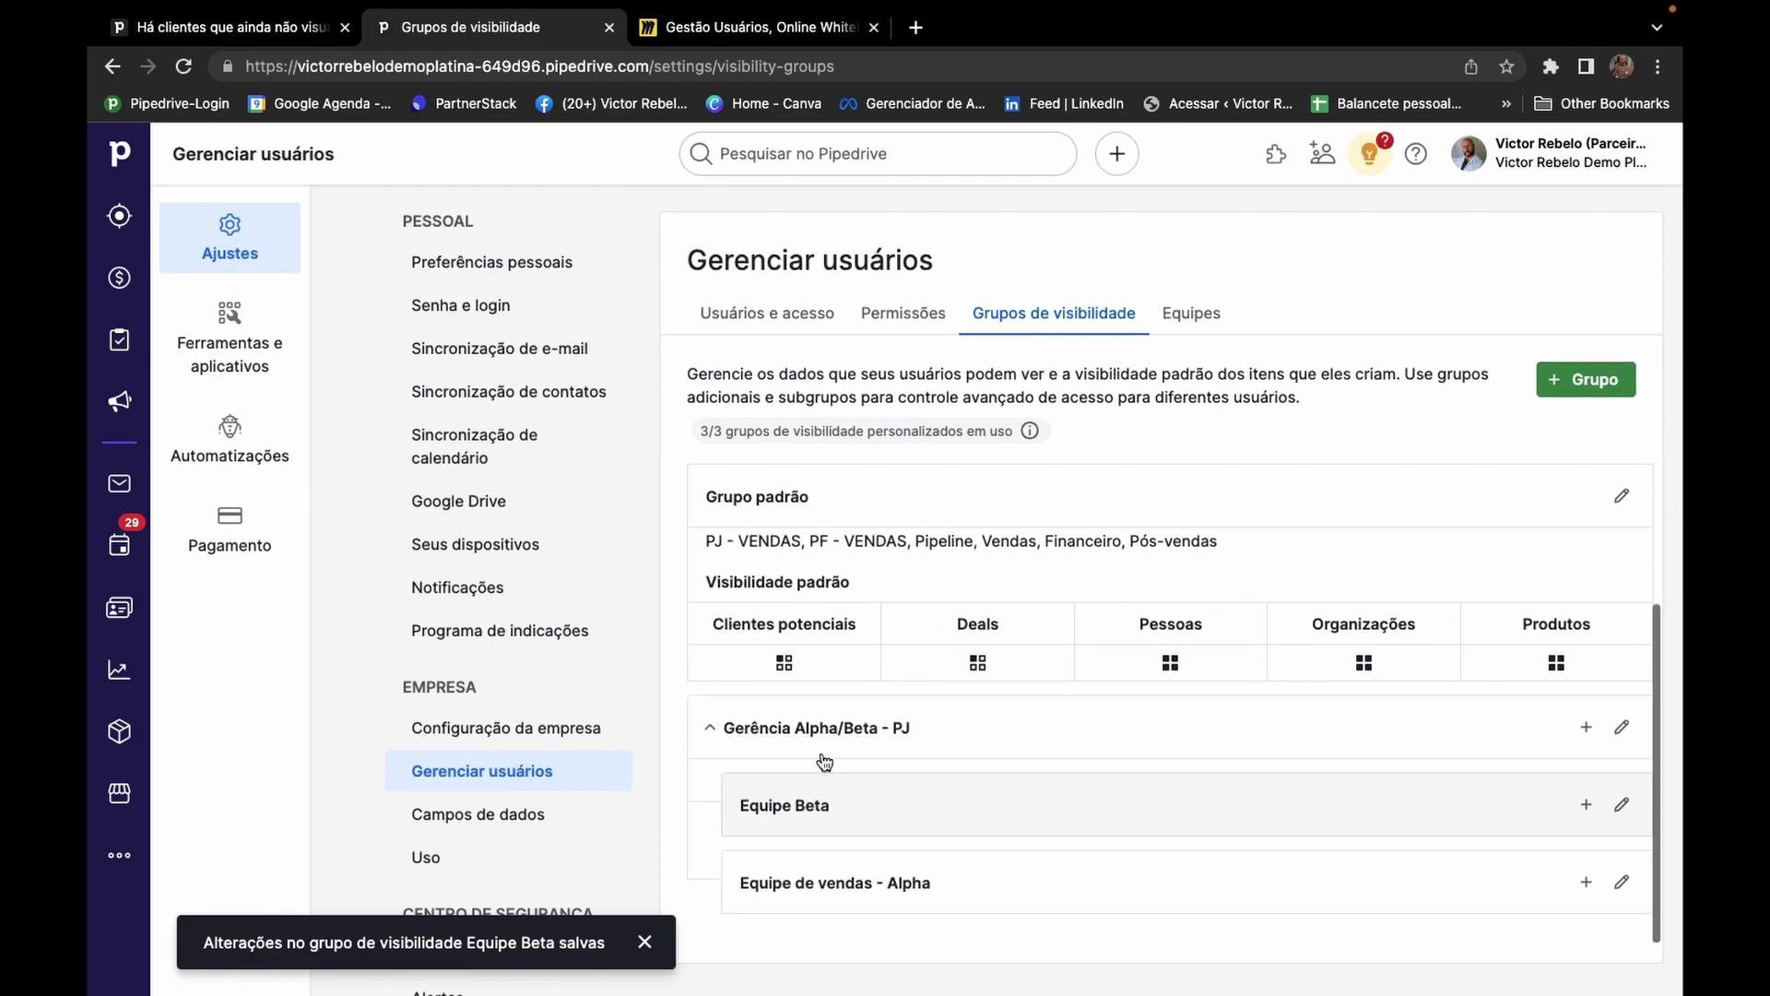
click(1620, 727)
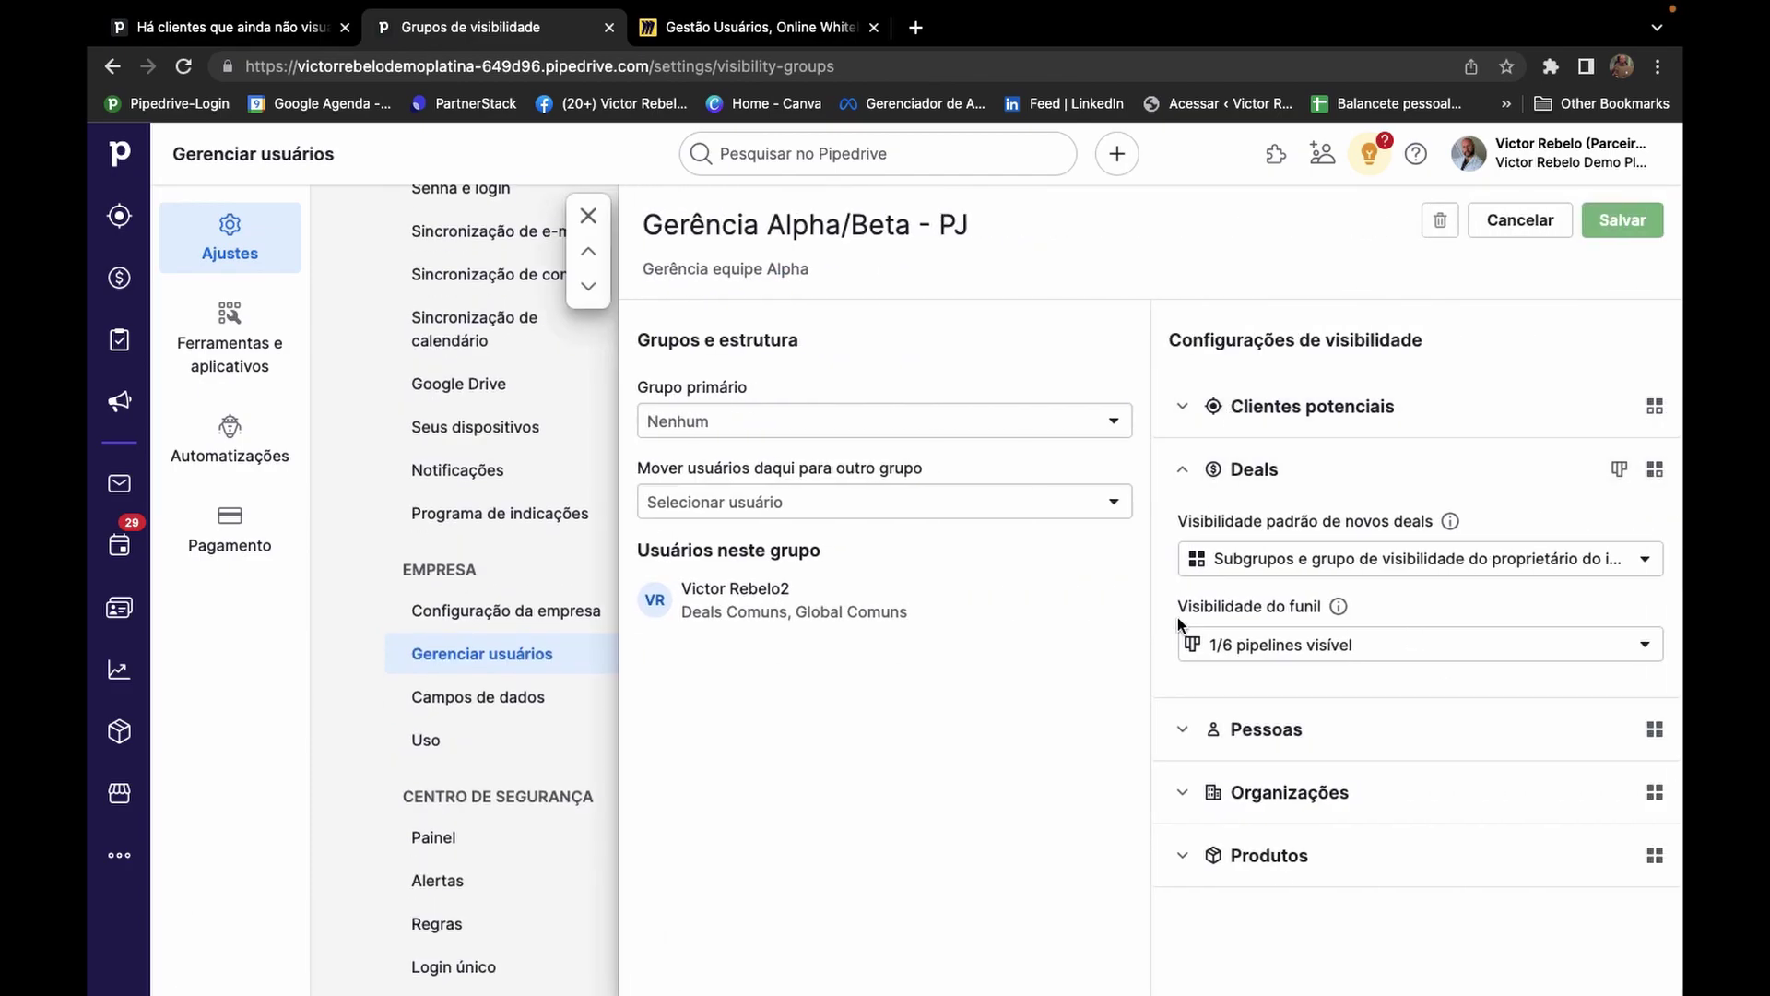
click(1295, 646)
click(1199, 759)
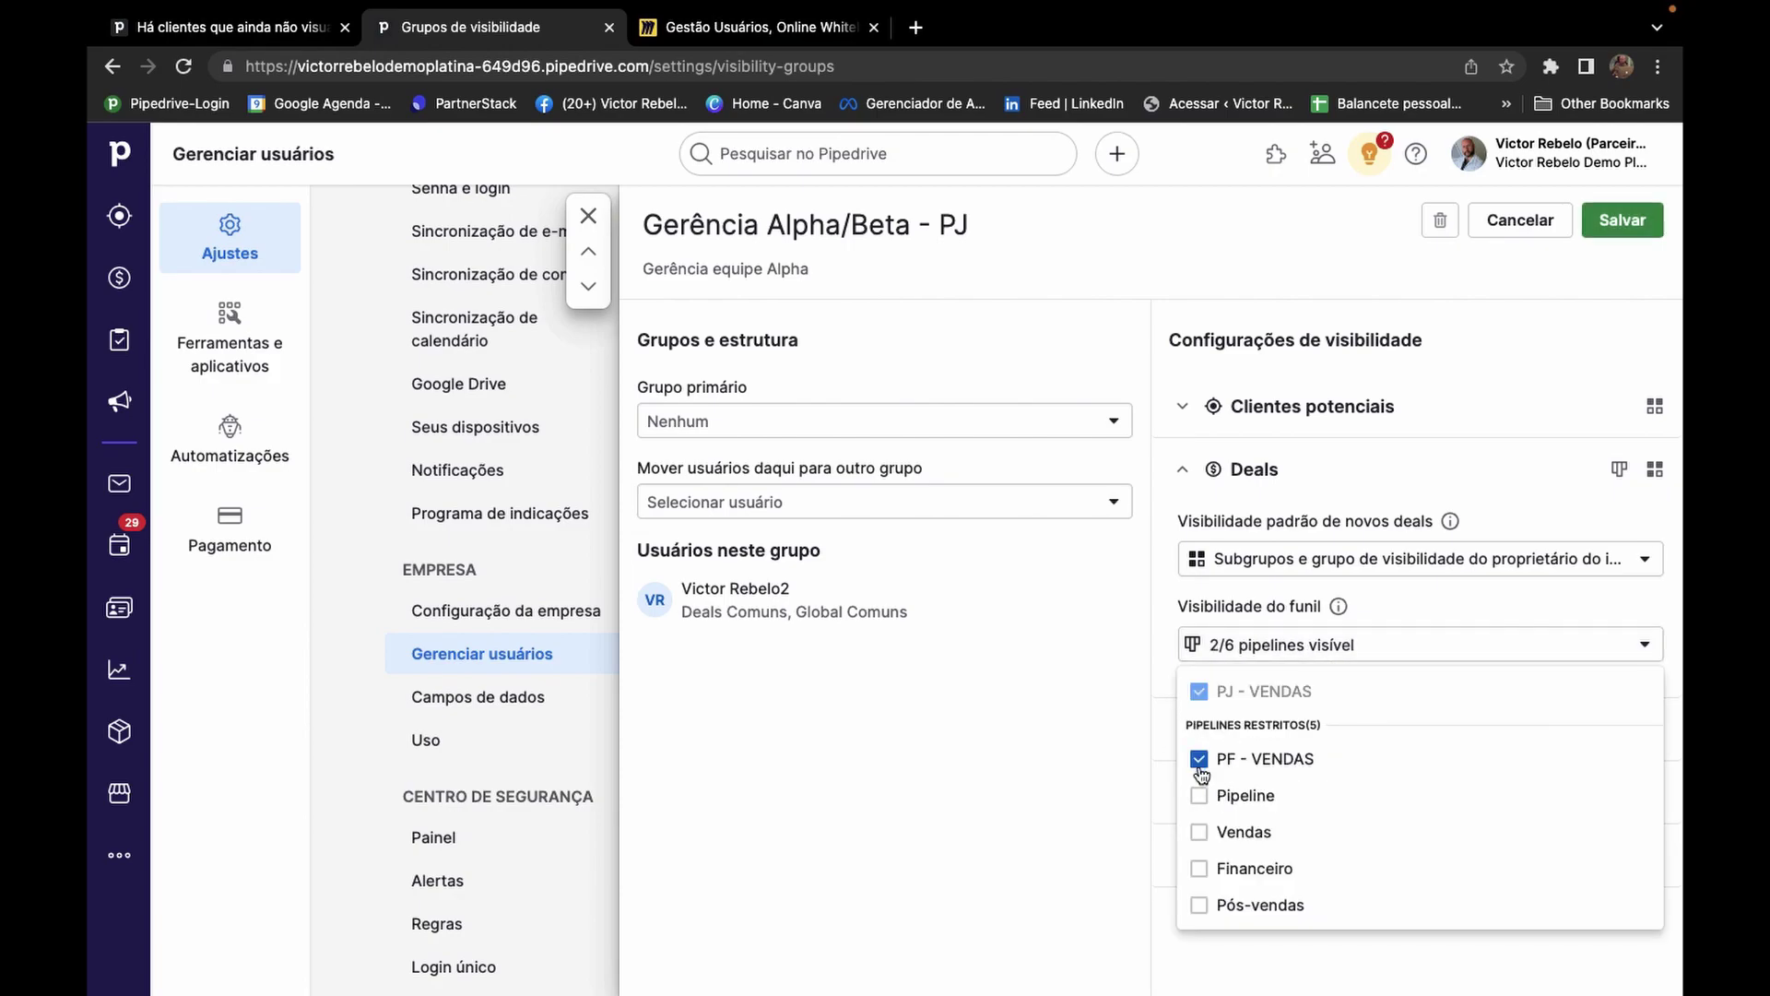
click(1622, 220)
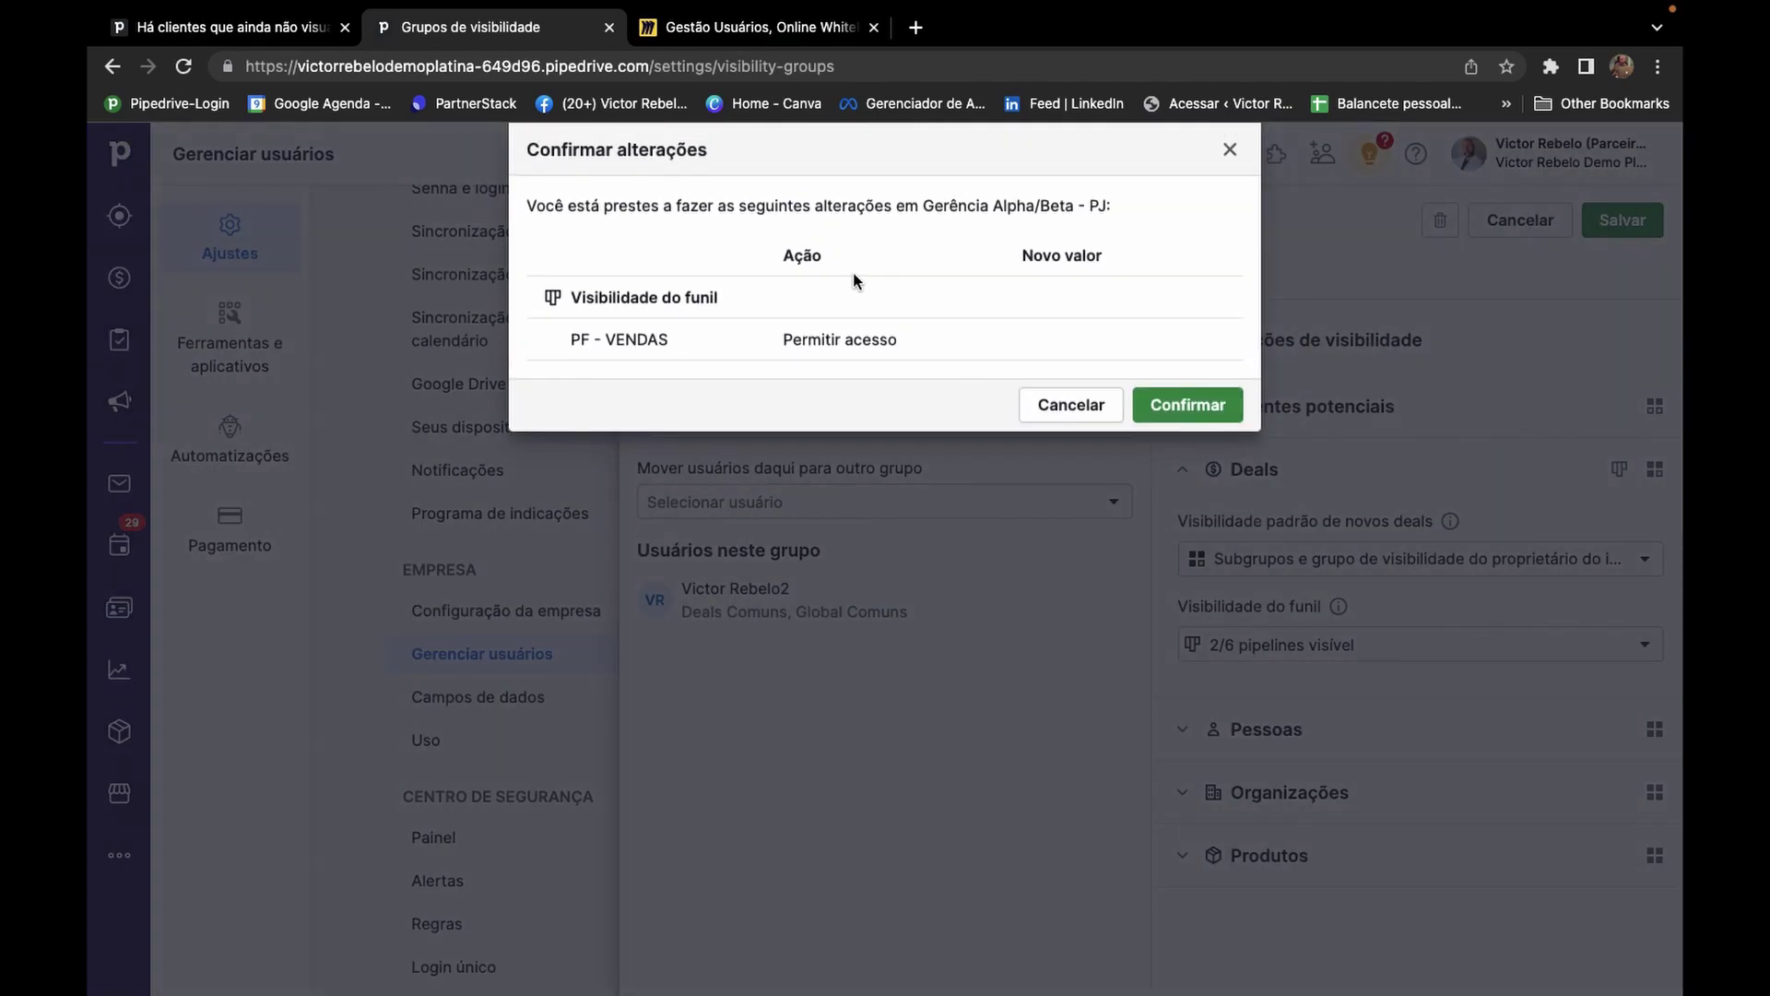
click(1163, 405)
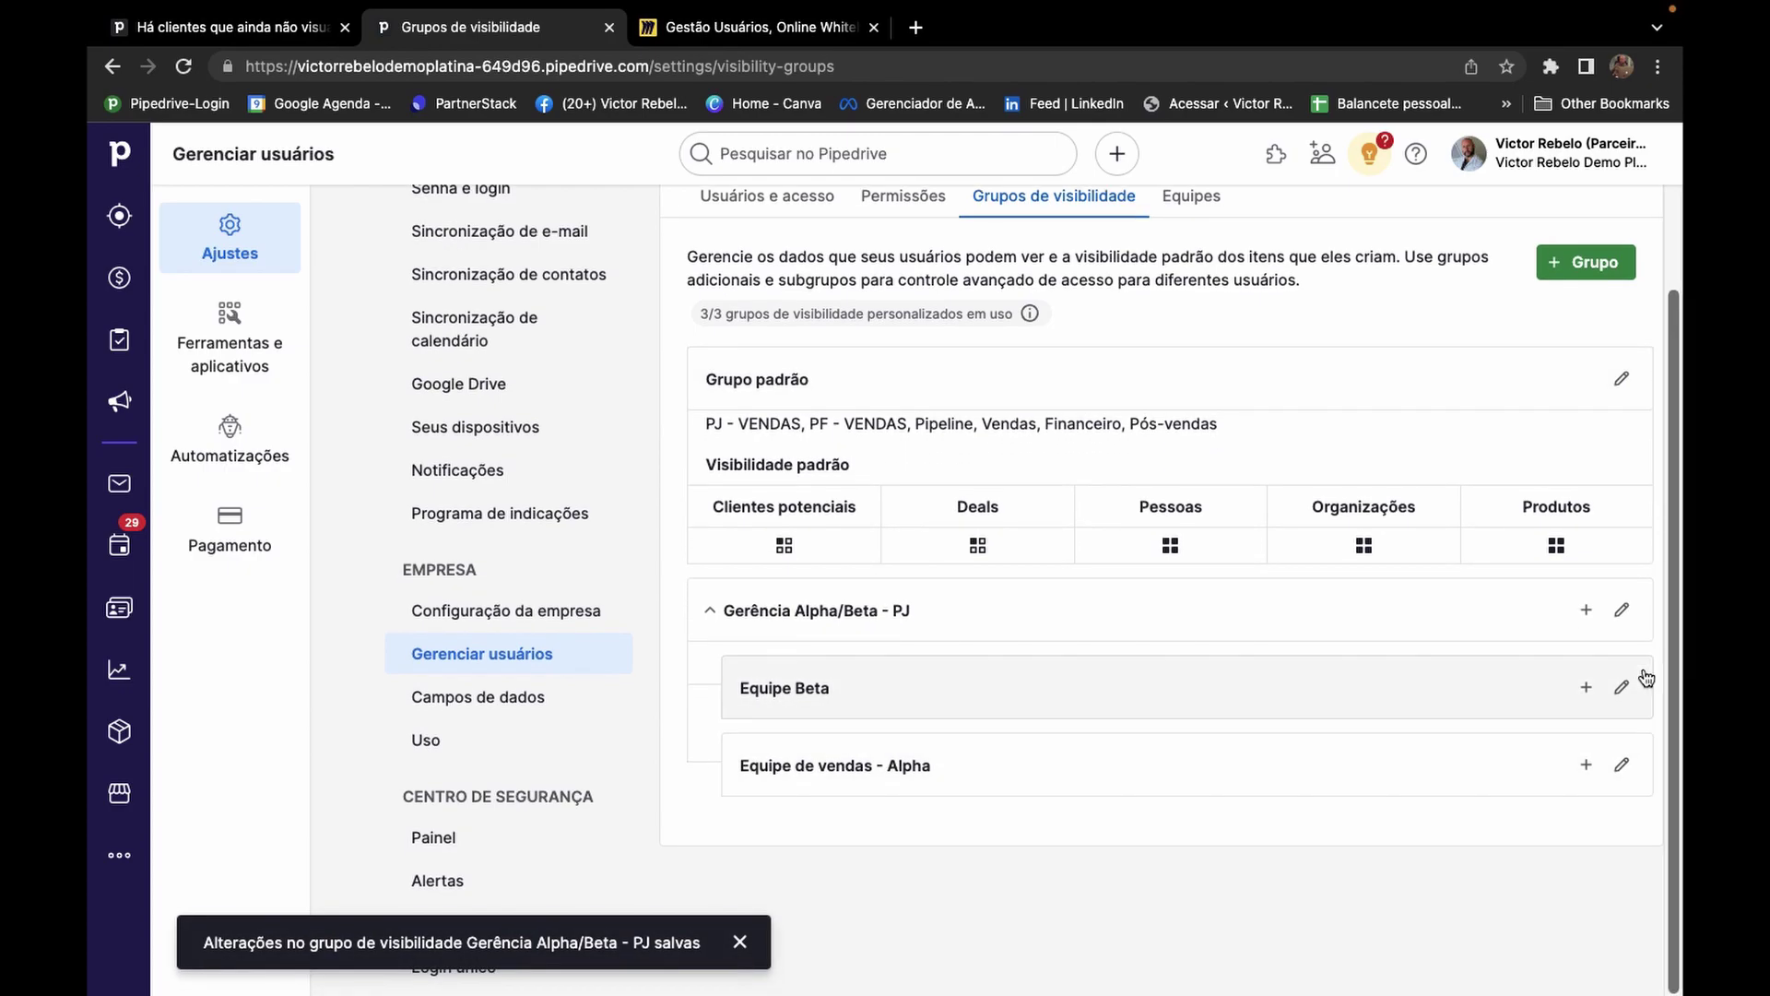
Give Equipe Beta access to the PF - VENDAS pipeline, restrict its access to PJ - VENDAS, and save the confirmed changes.
click(1621, 687)
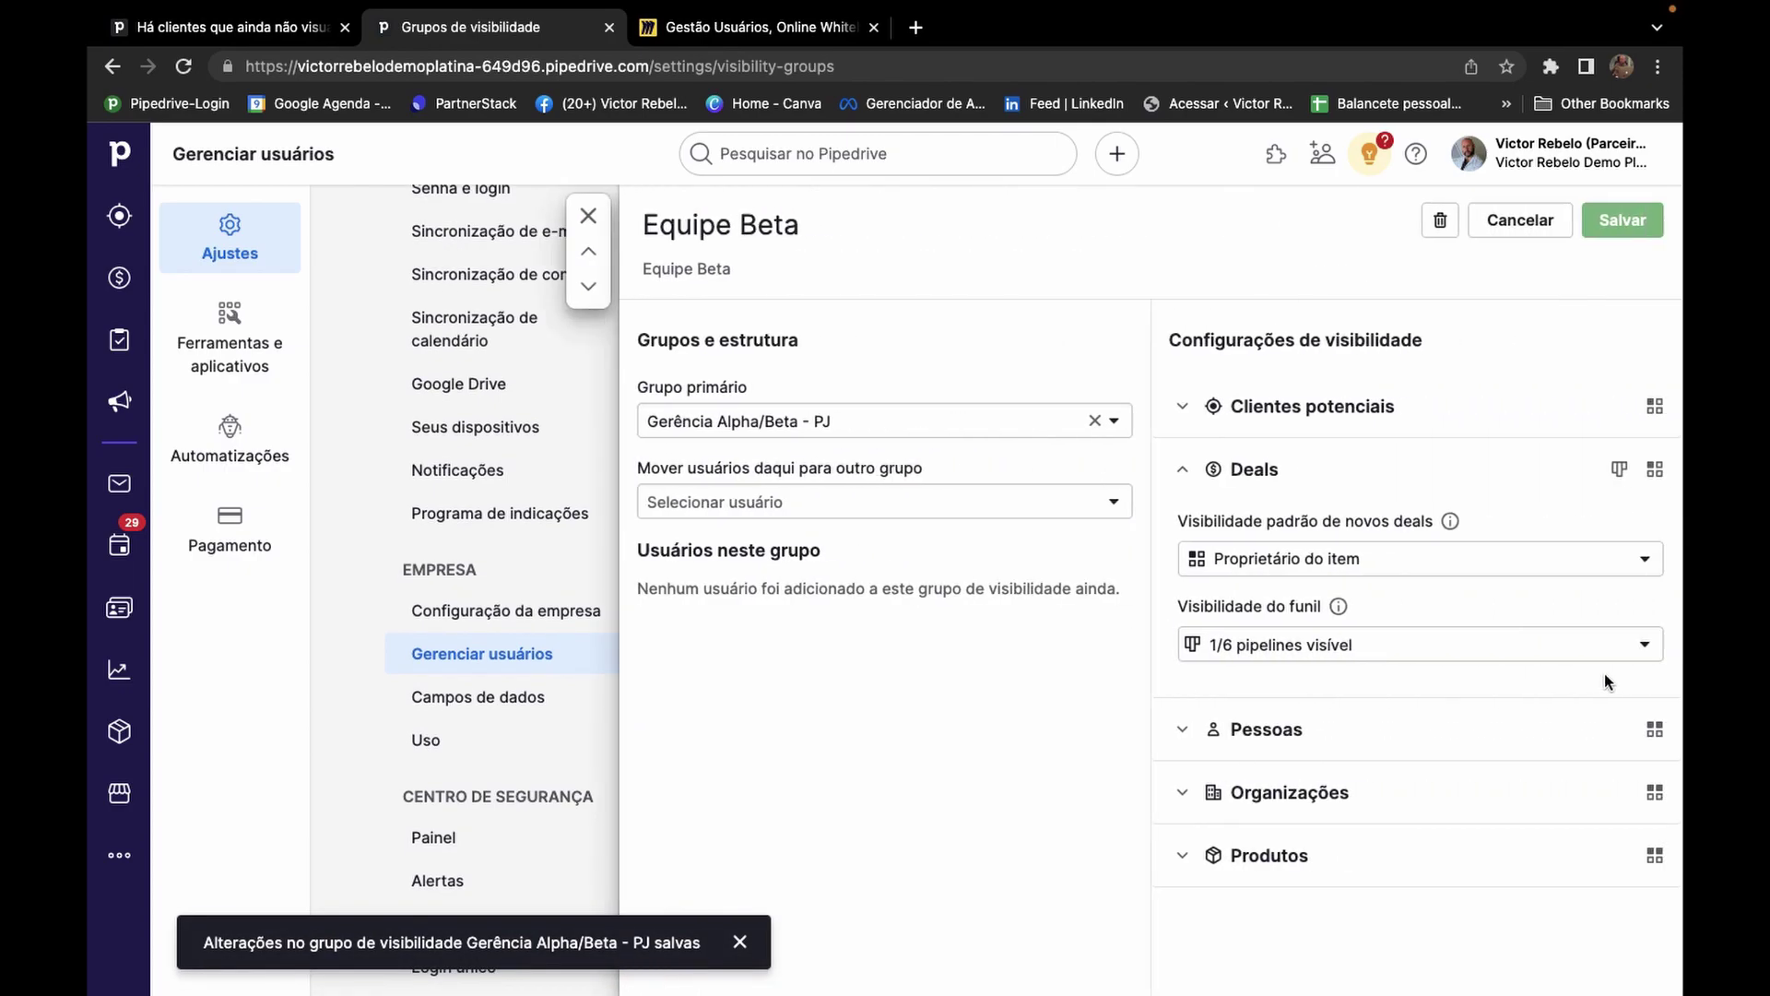
click(1250, 650)
click(1199, 760)
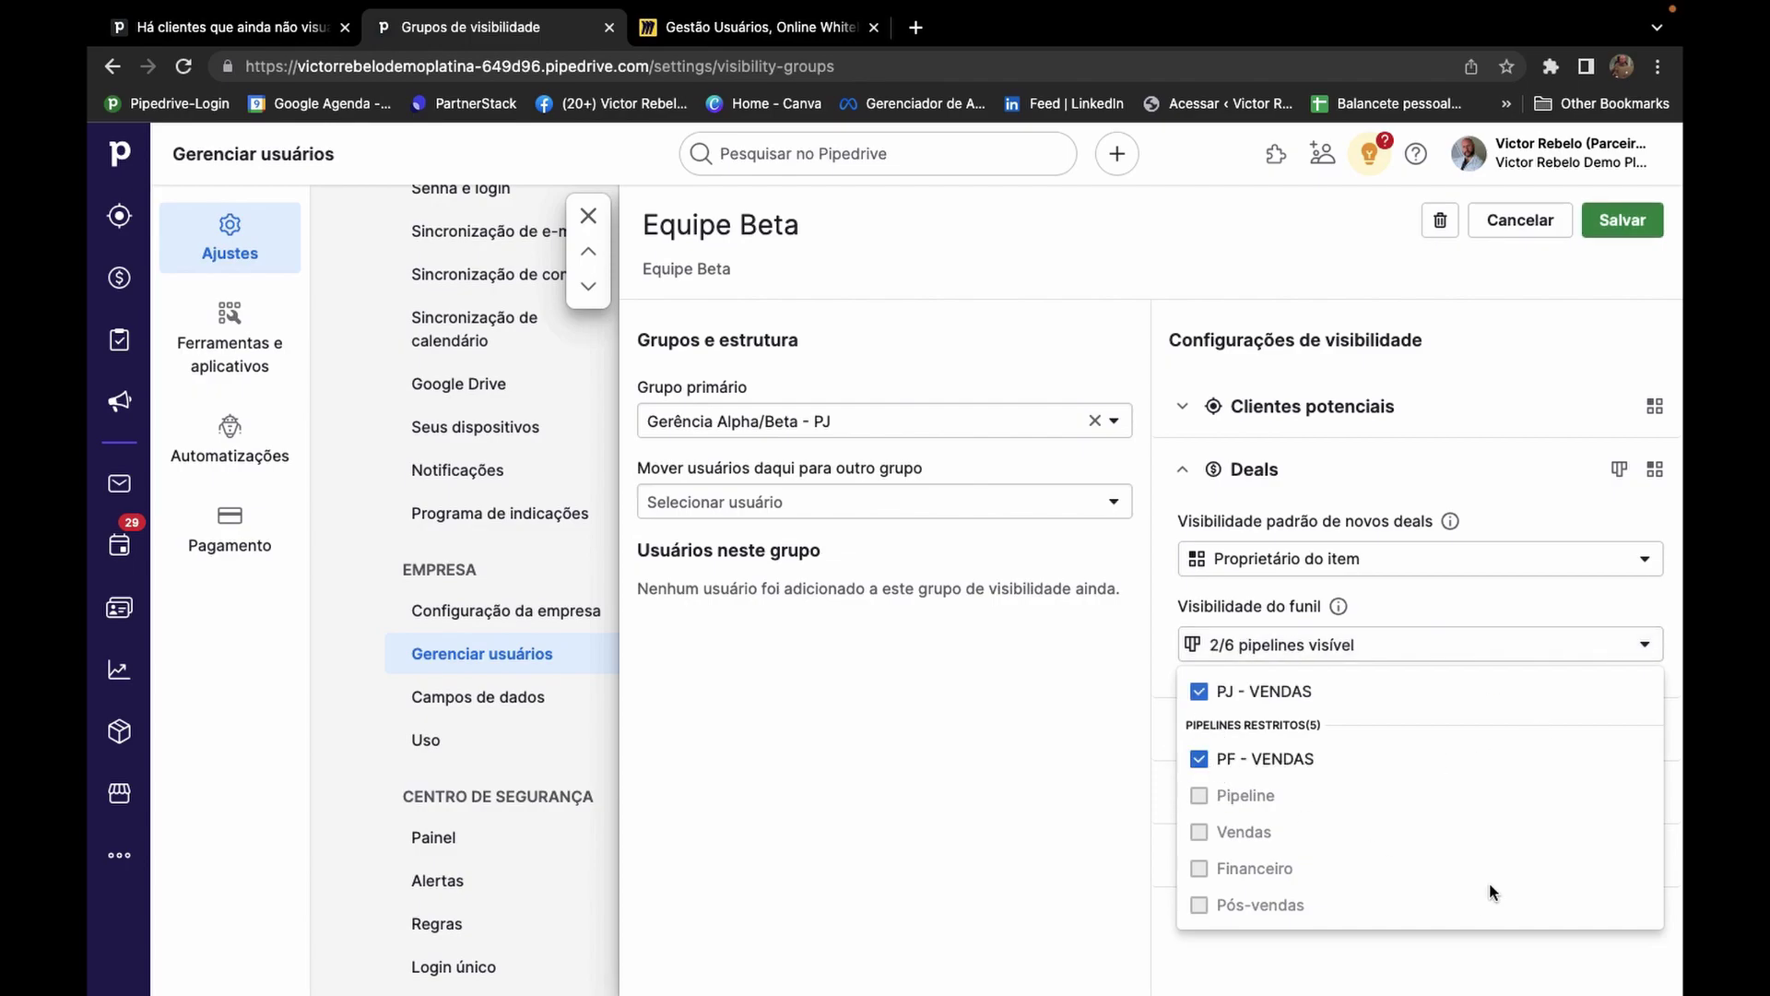
click(1199, 692)
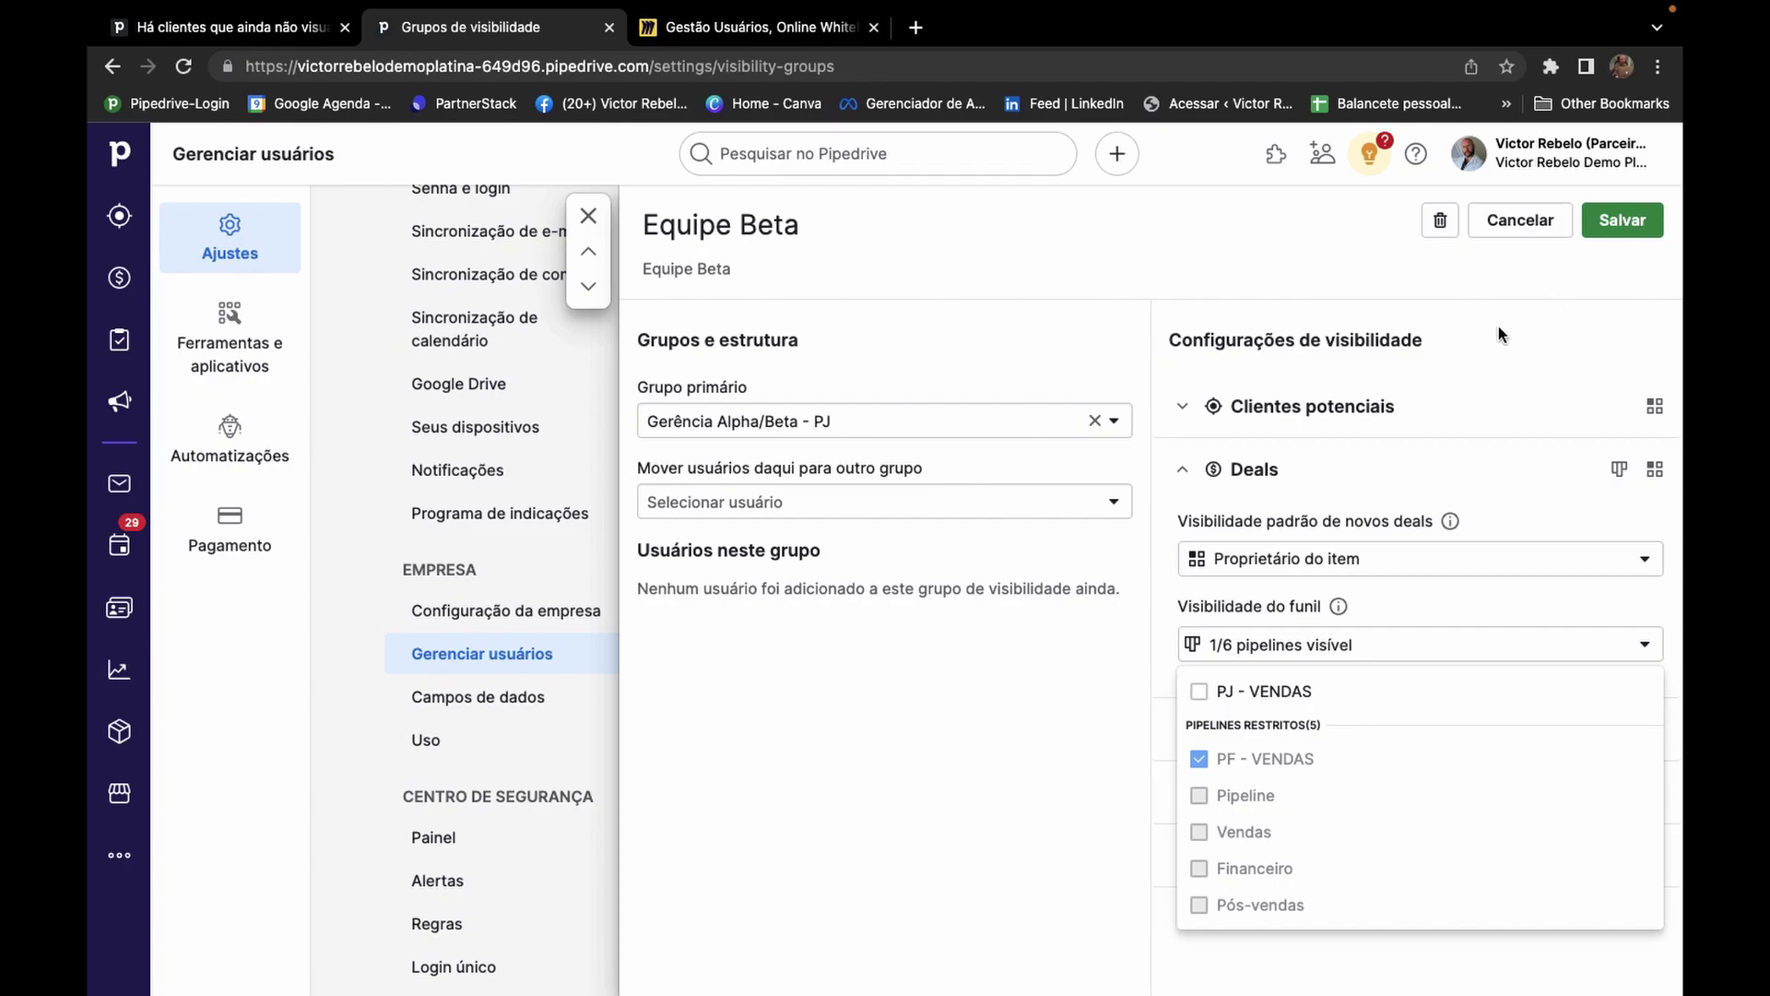
click(1626, 225)
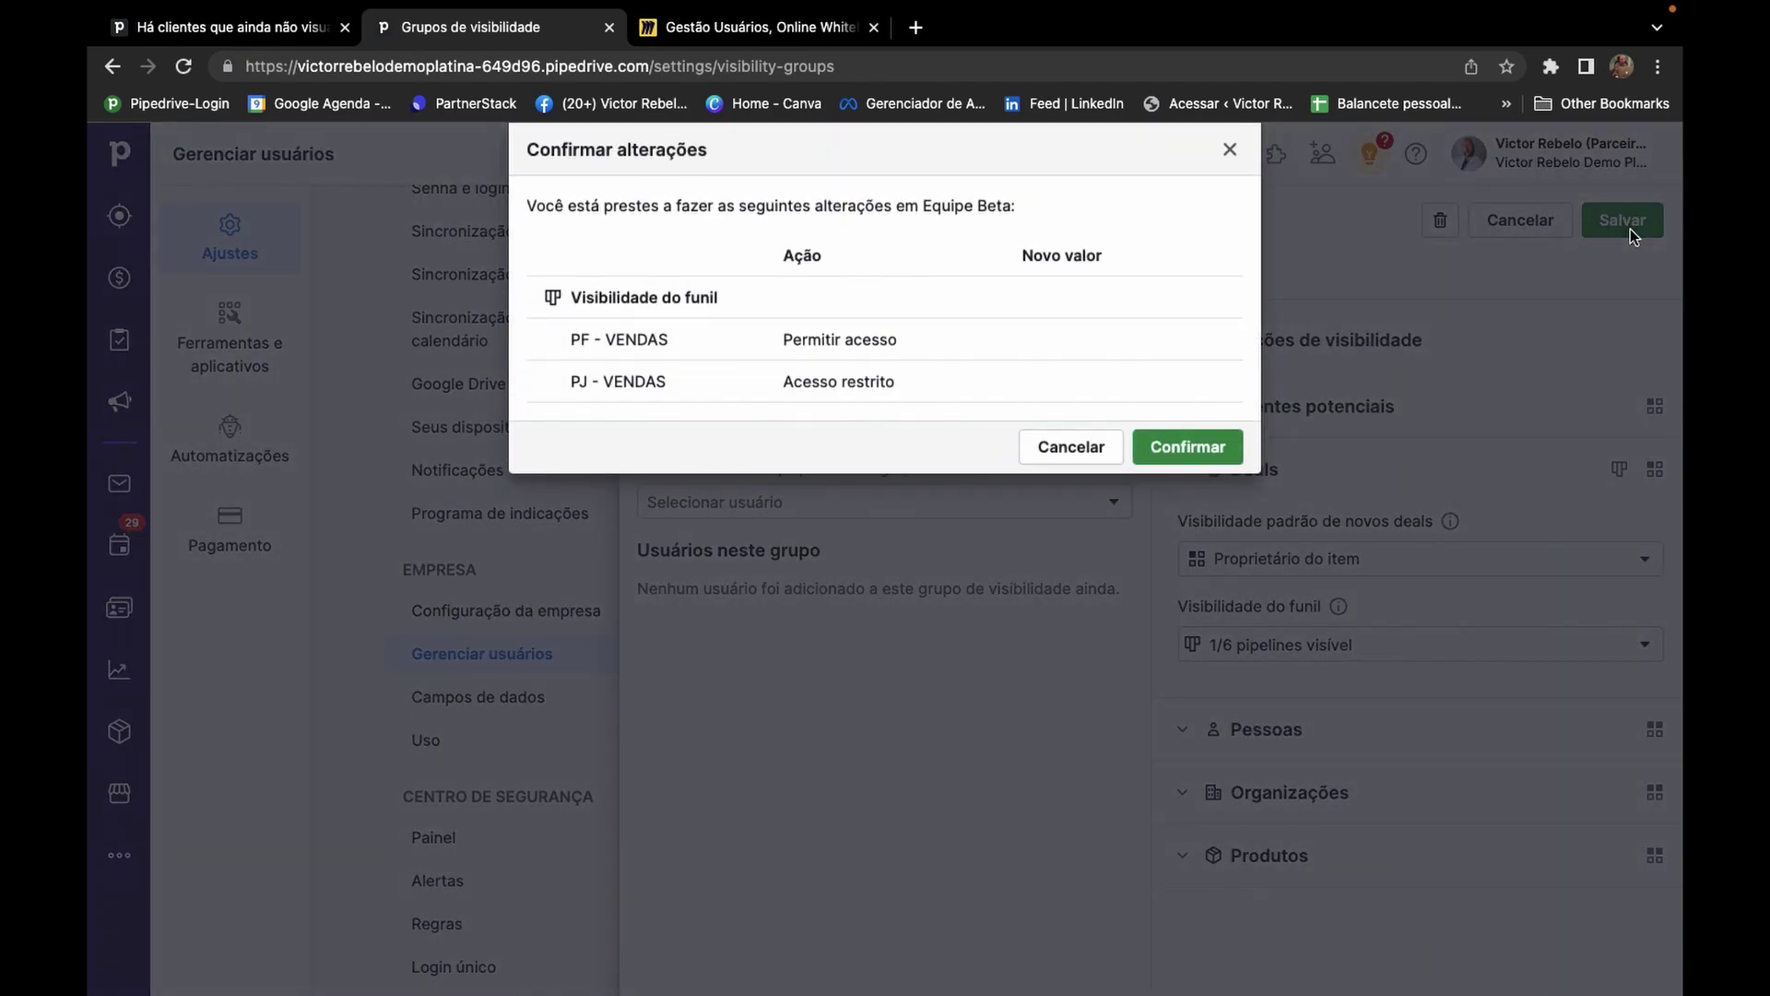
click(1180, 448)
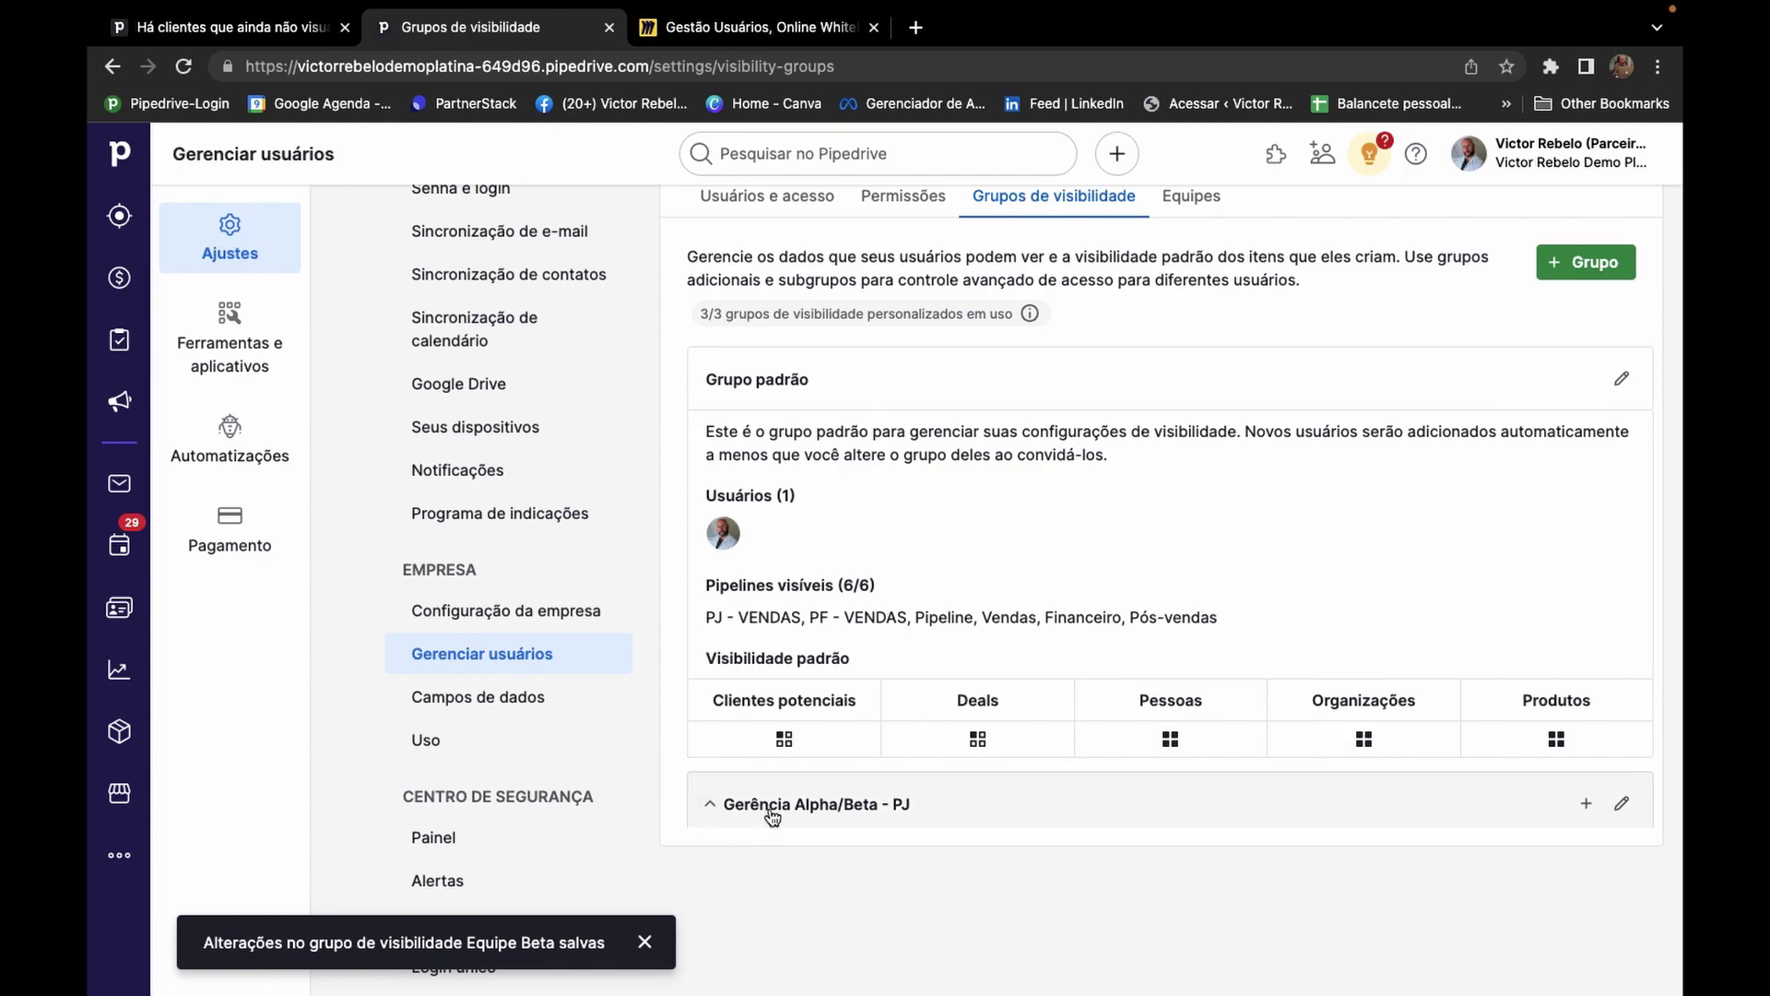
Compare the Alpha and Beta subgroups with the Miro board, and examine the diagram that adds team leader subgroups under the Gerente comercial.
scroll(830, 700, down, 4)
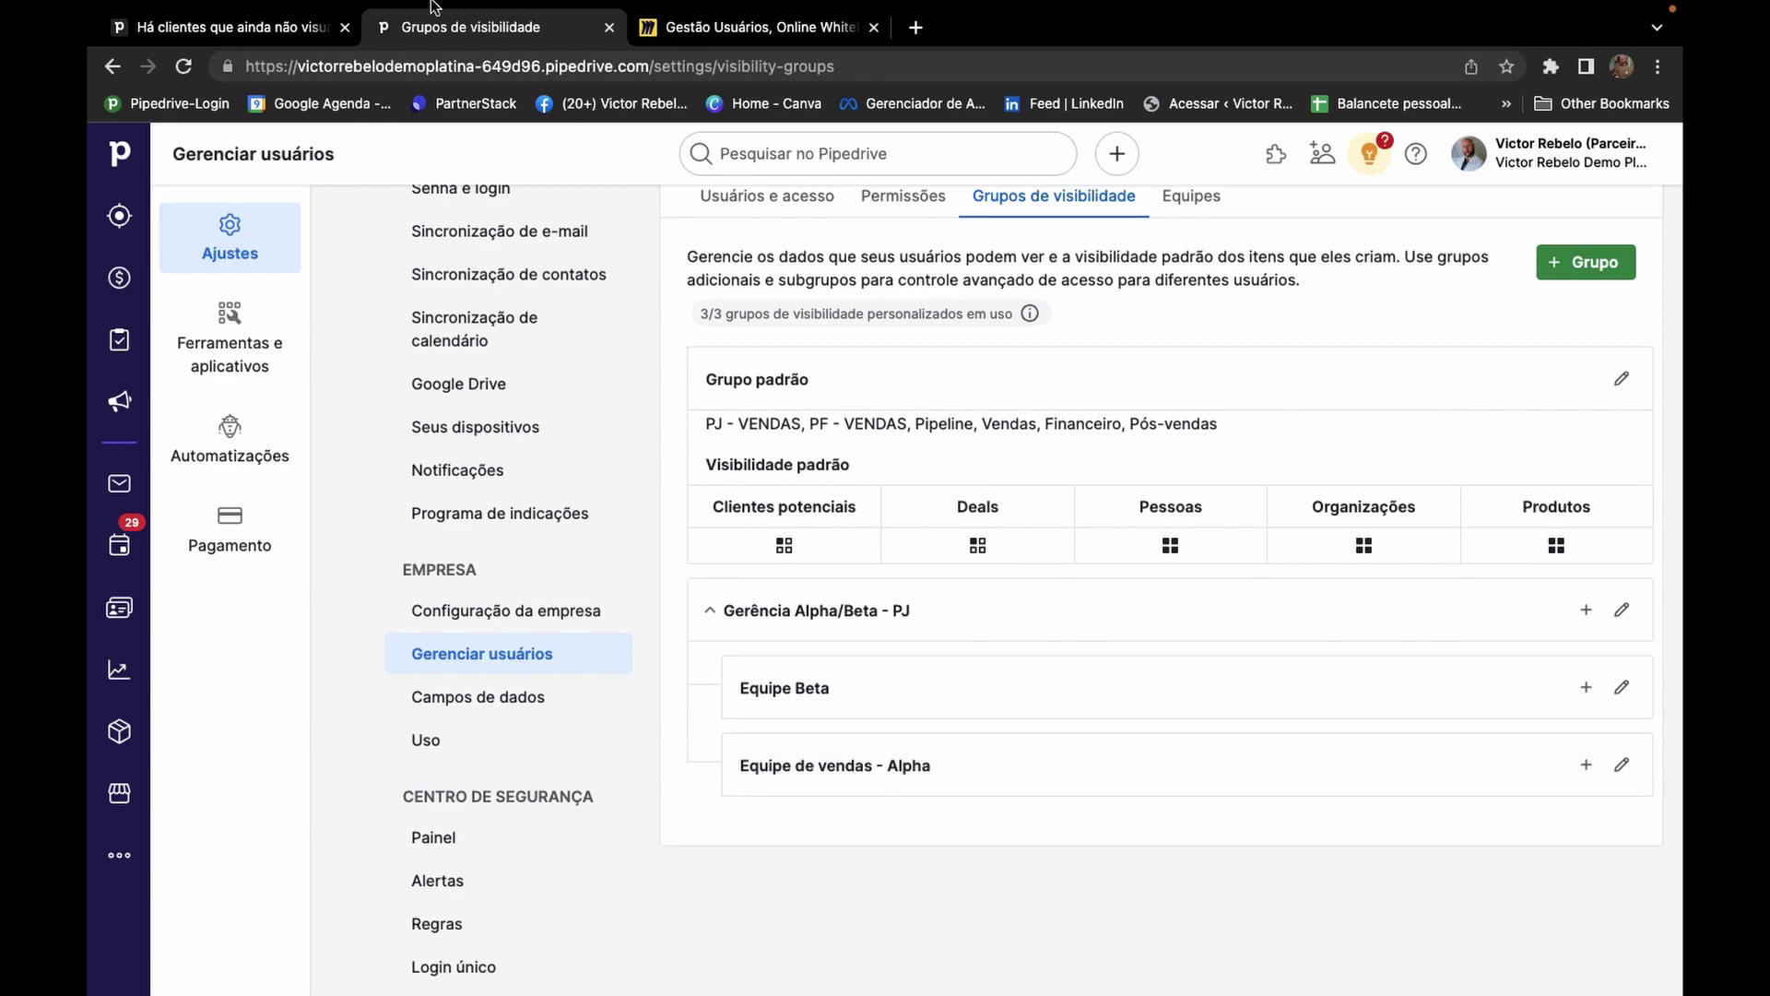
click(711, 31)
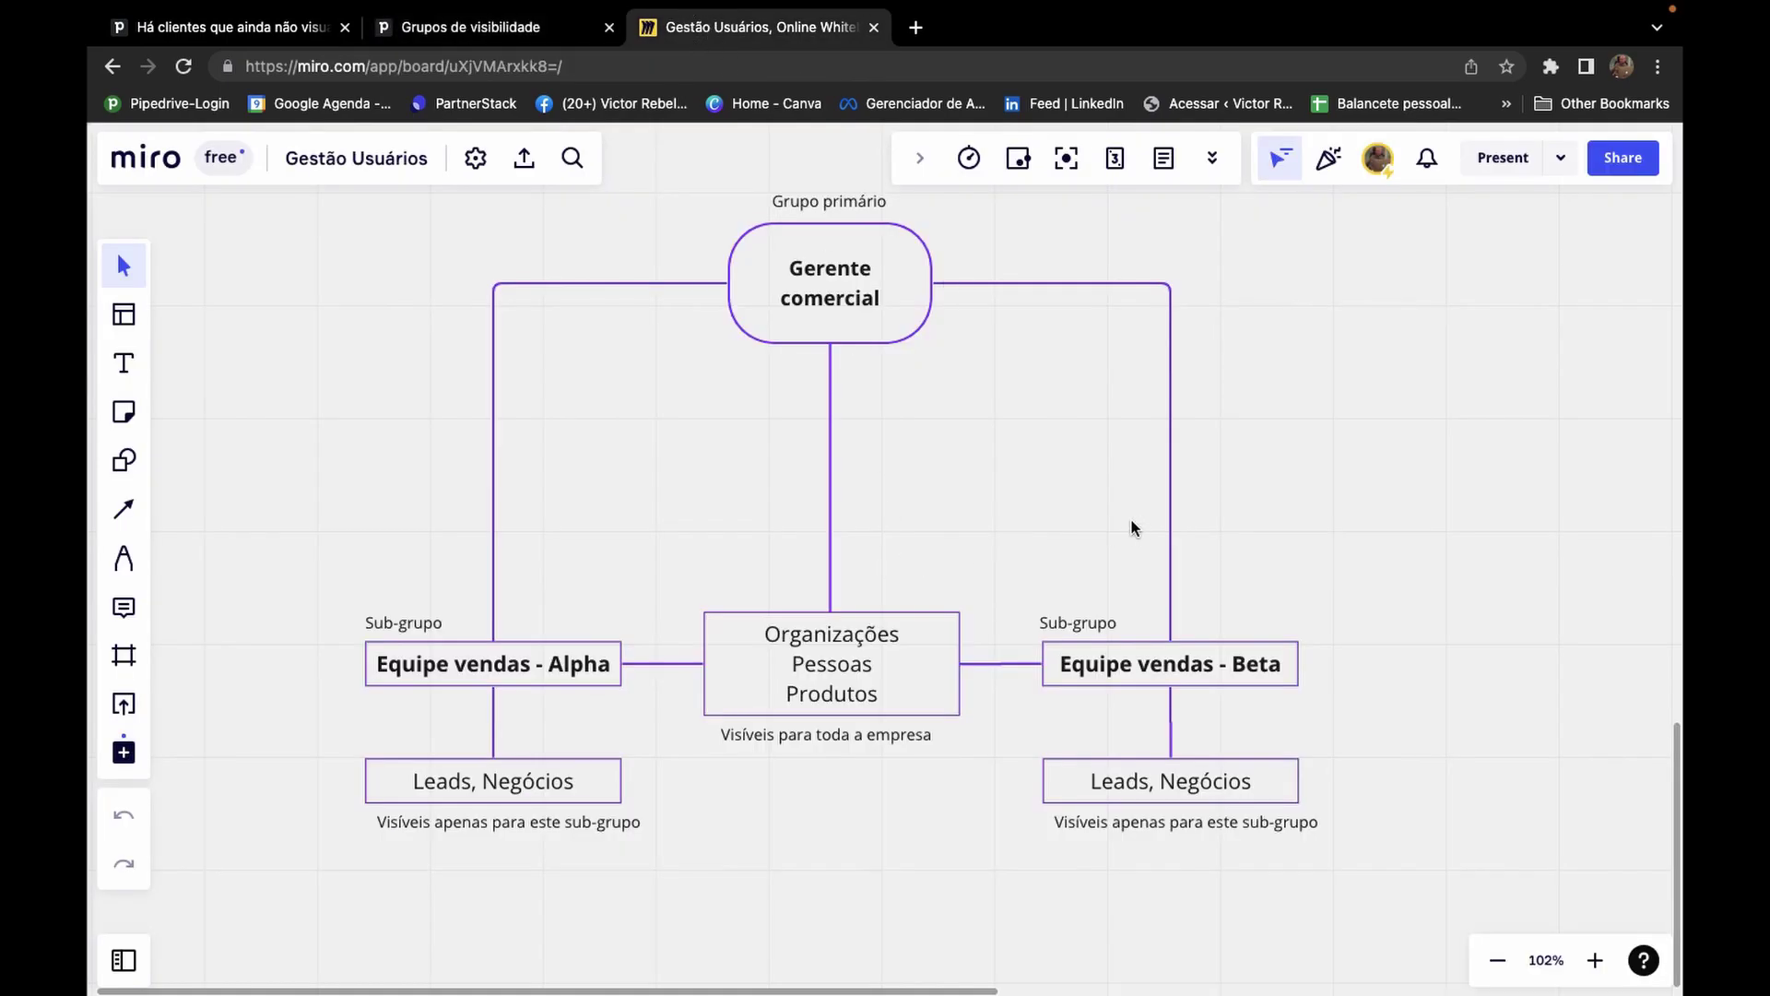
drag(1276, 624, 1264, 364)
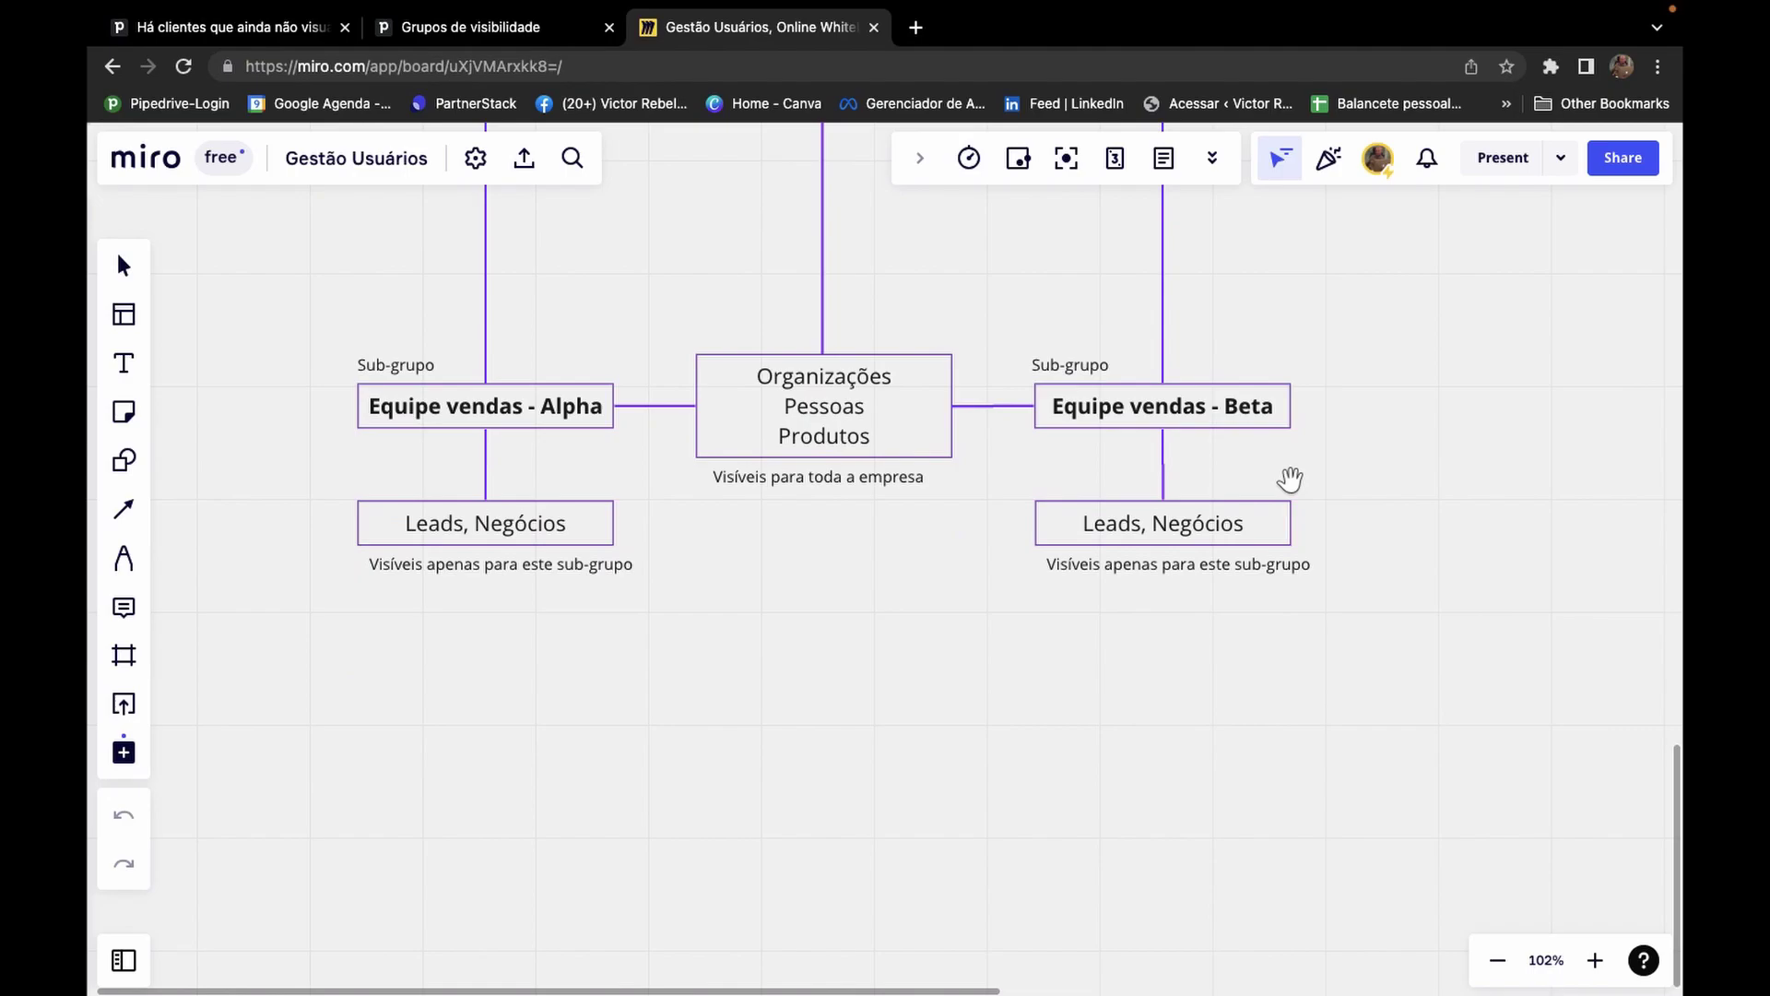
drag(1289, 456, 1323, 926)
drag(1176, 447, 1160, 842)
drag(1132, 526, 1088, 918)
key(v)
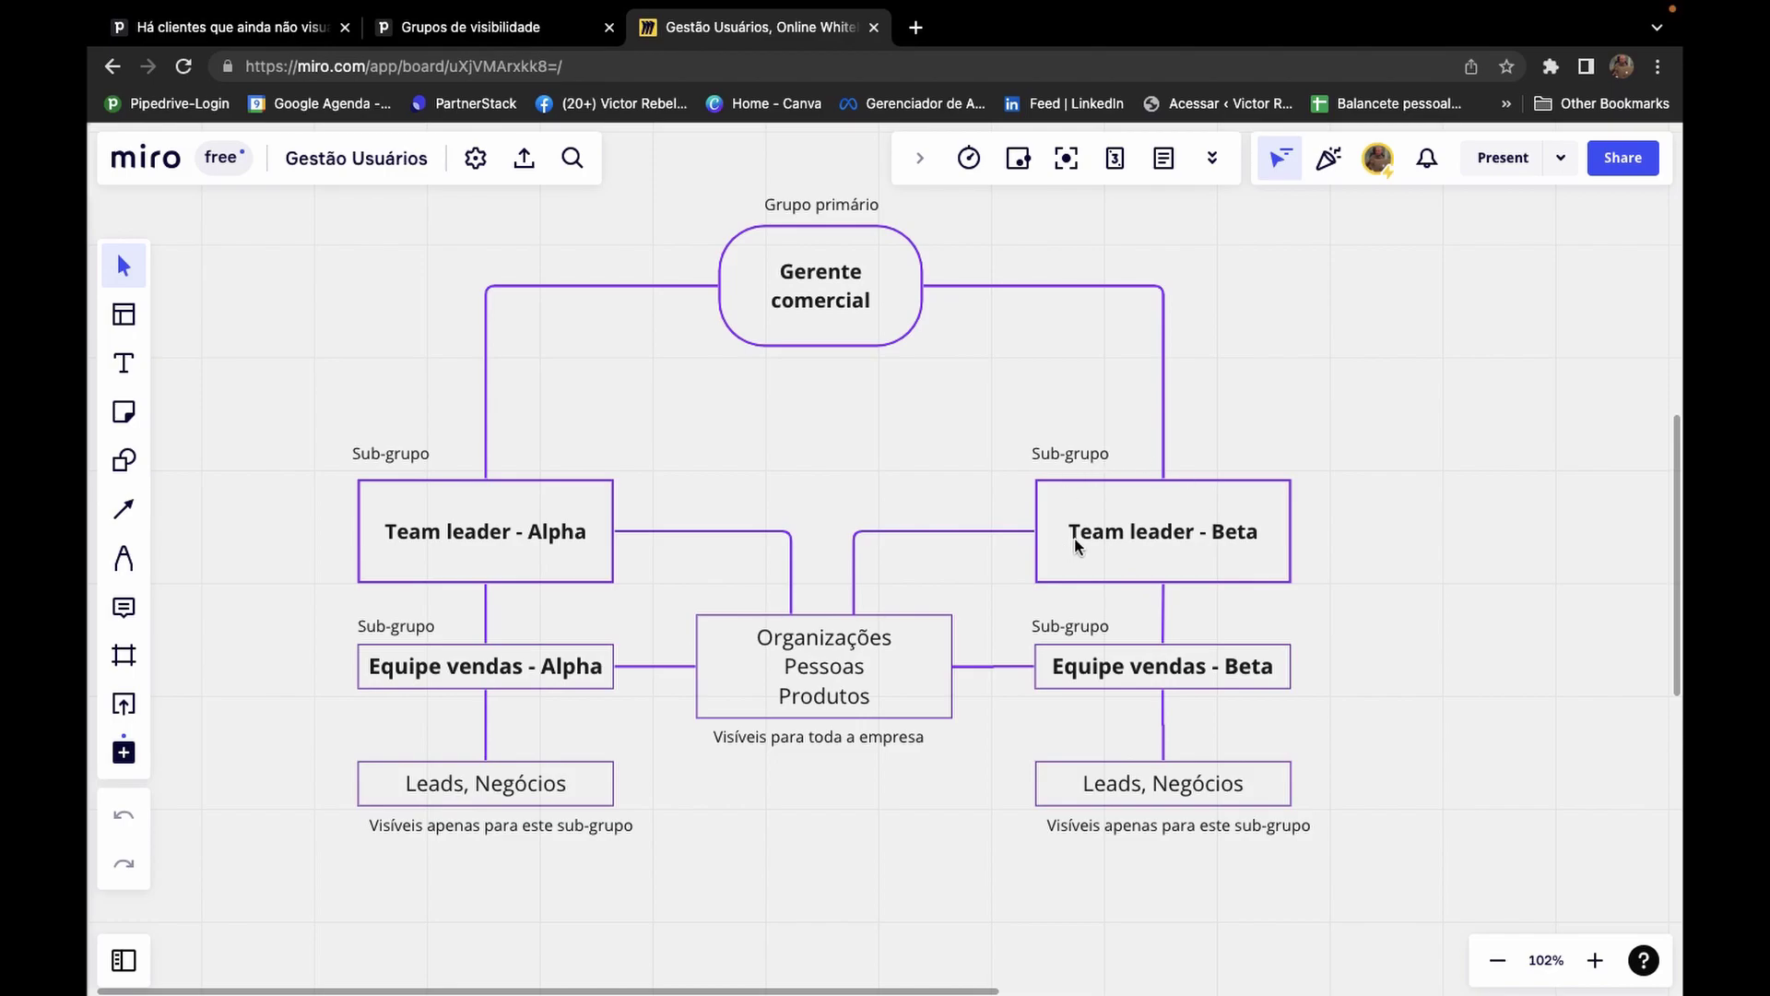
scroll(1153, 541, right, 1)
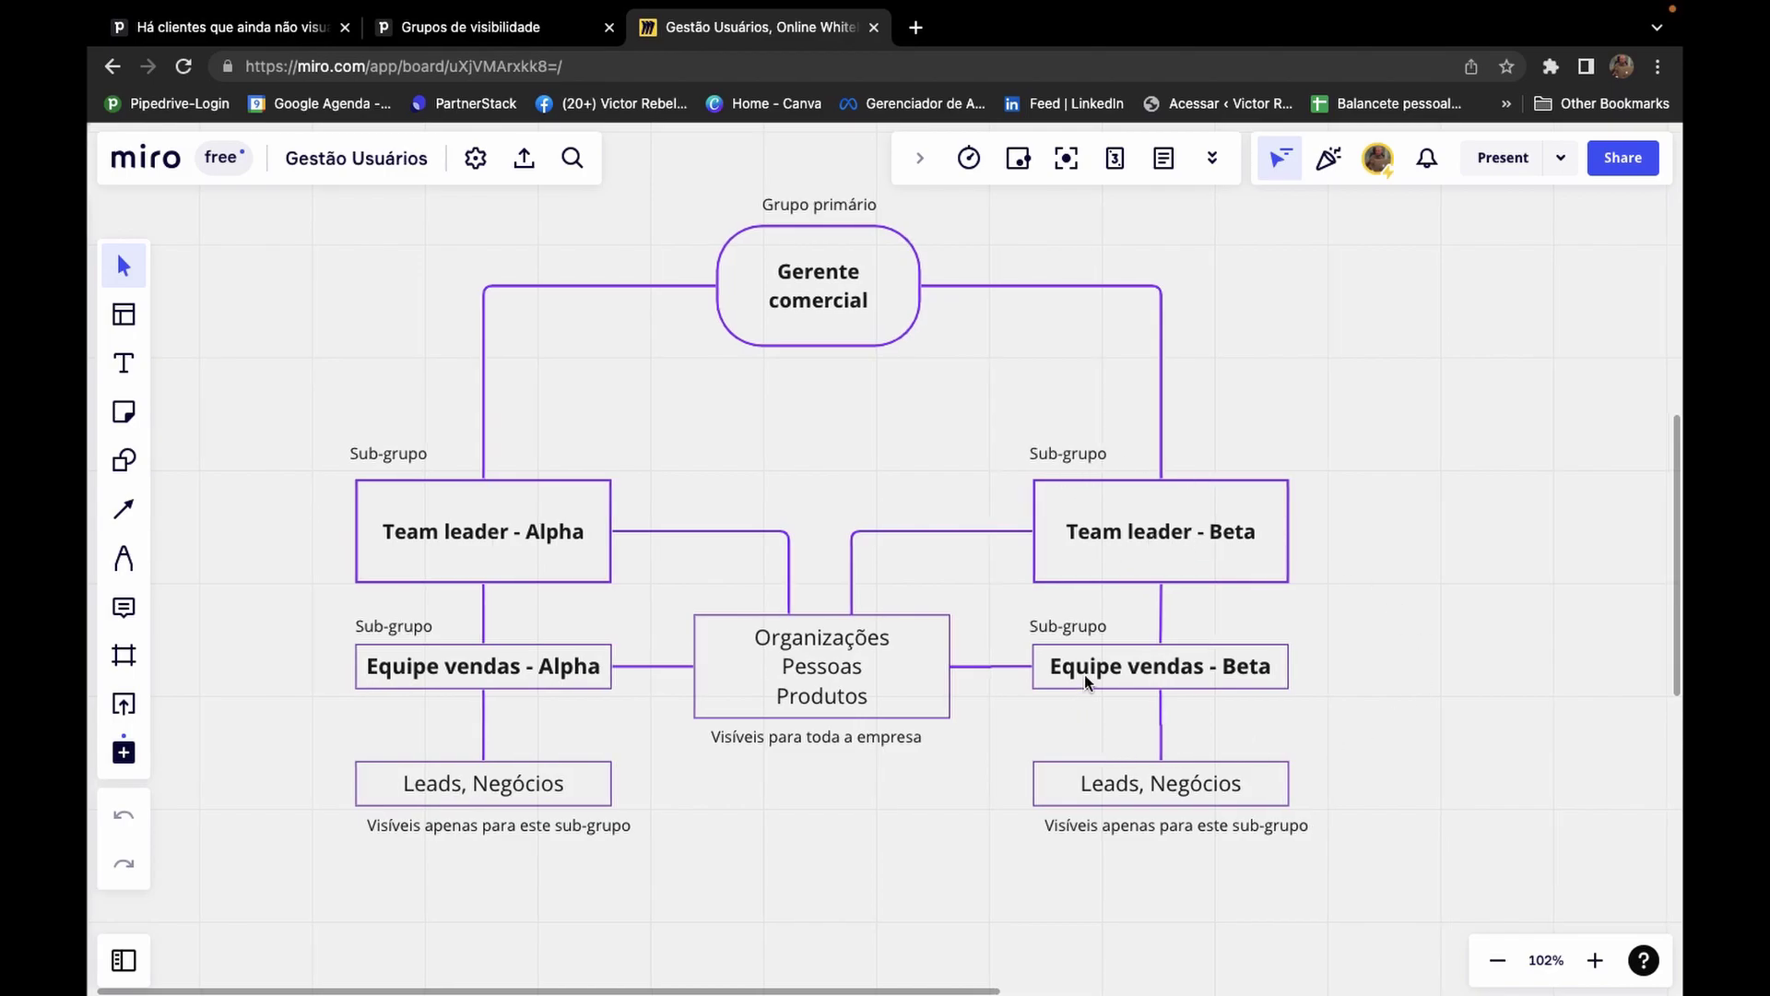
scroll(1159, 751, up, 1)
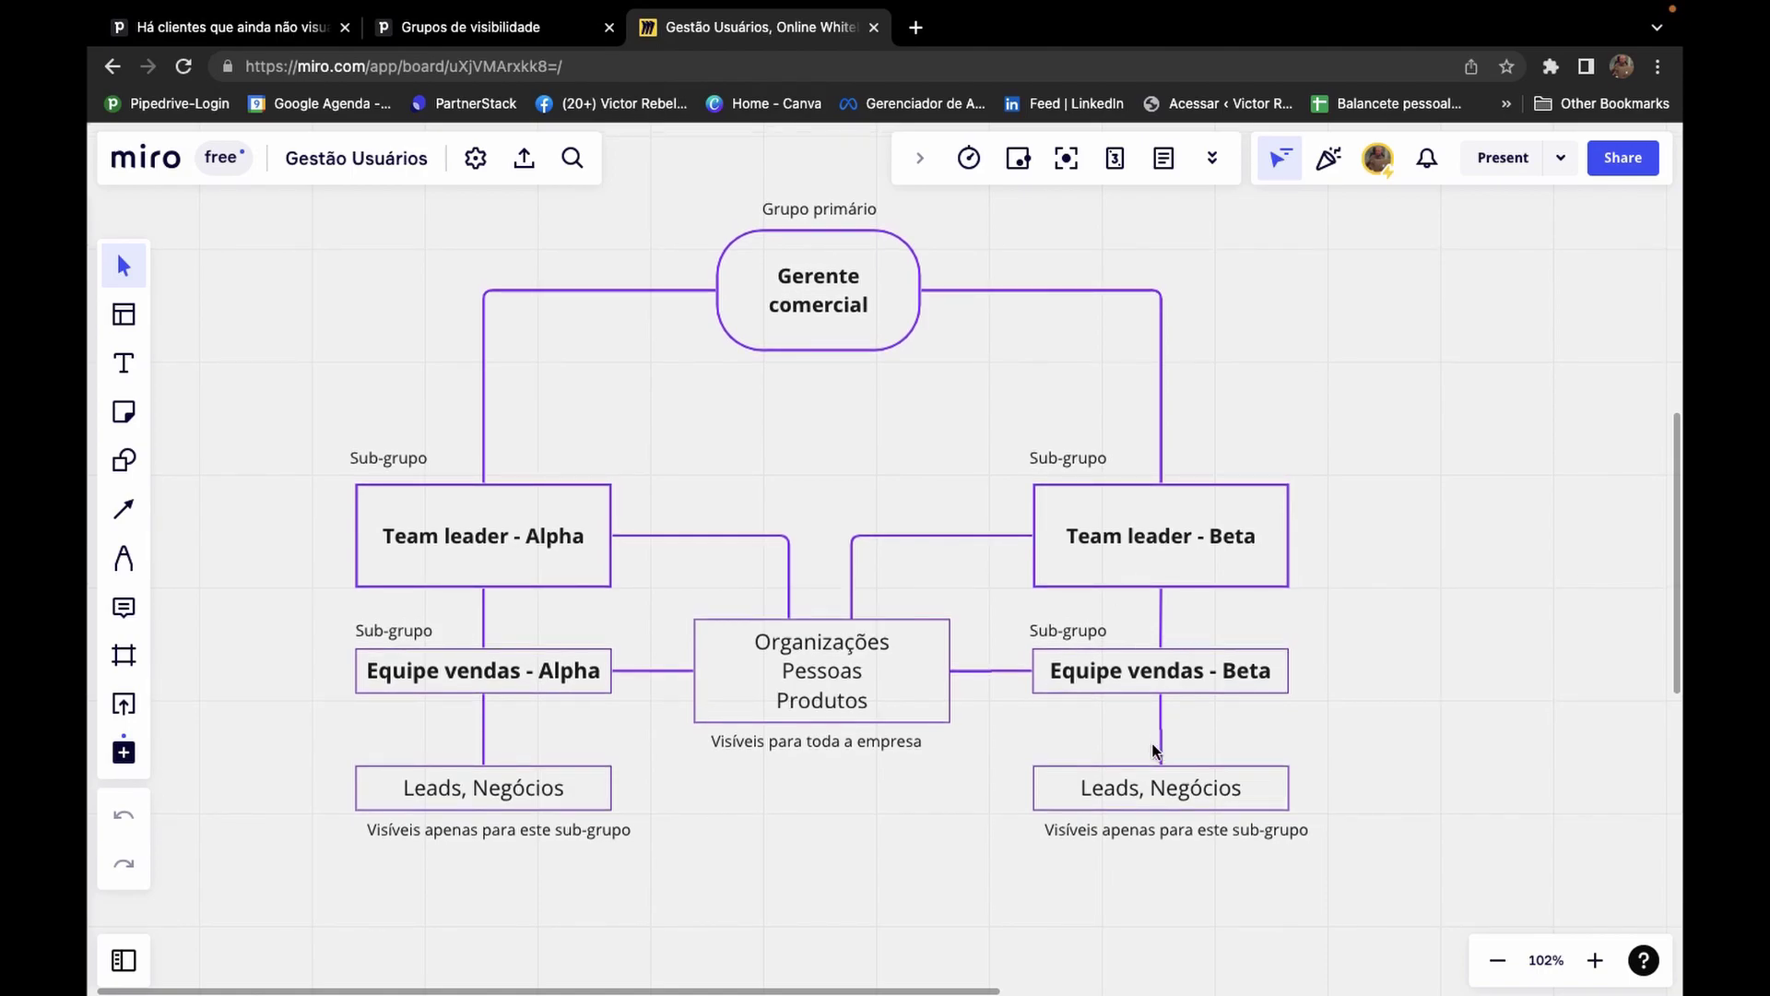
scroll(1156, 752, right, 3)
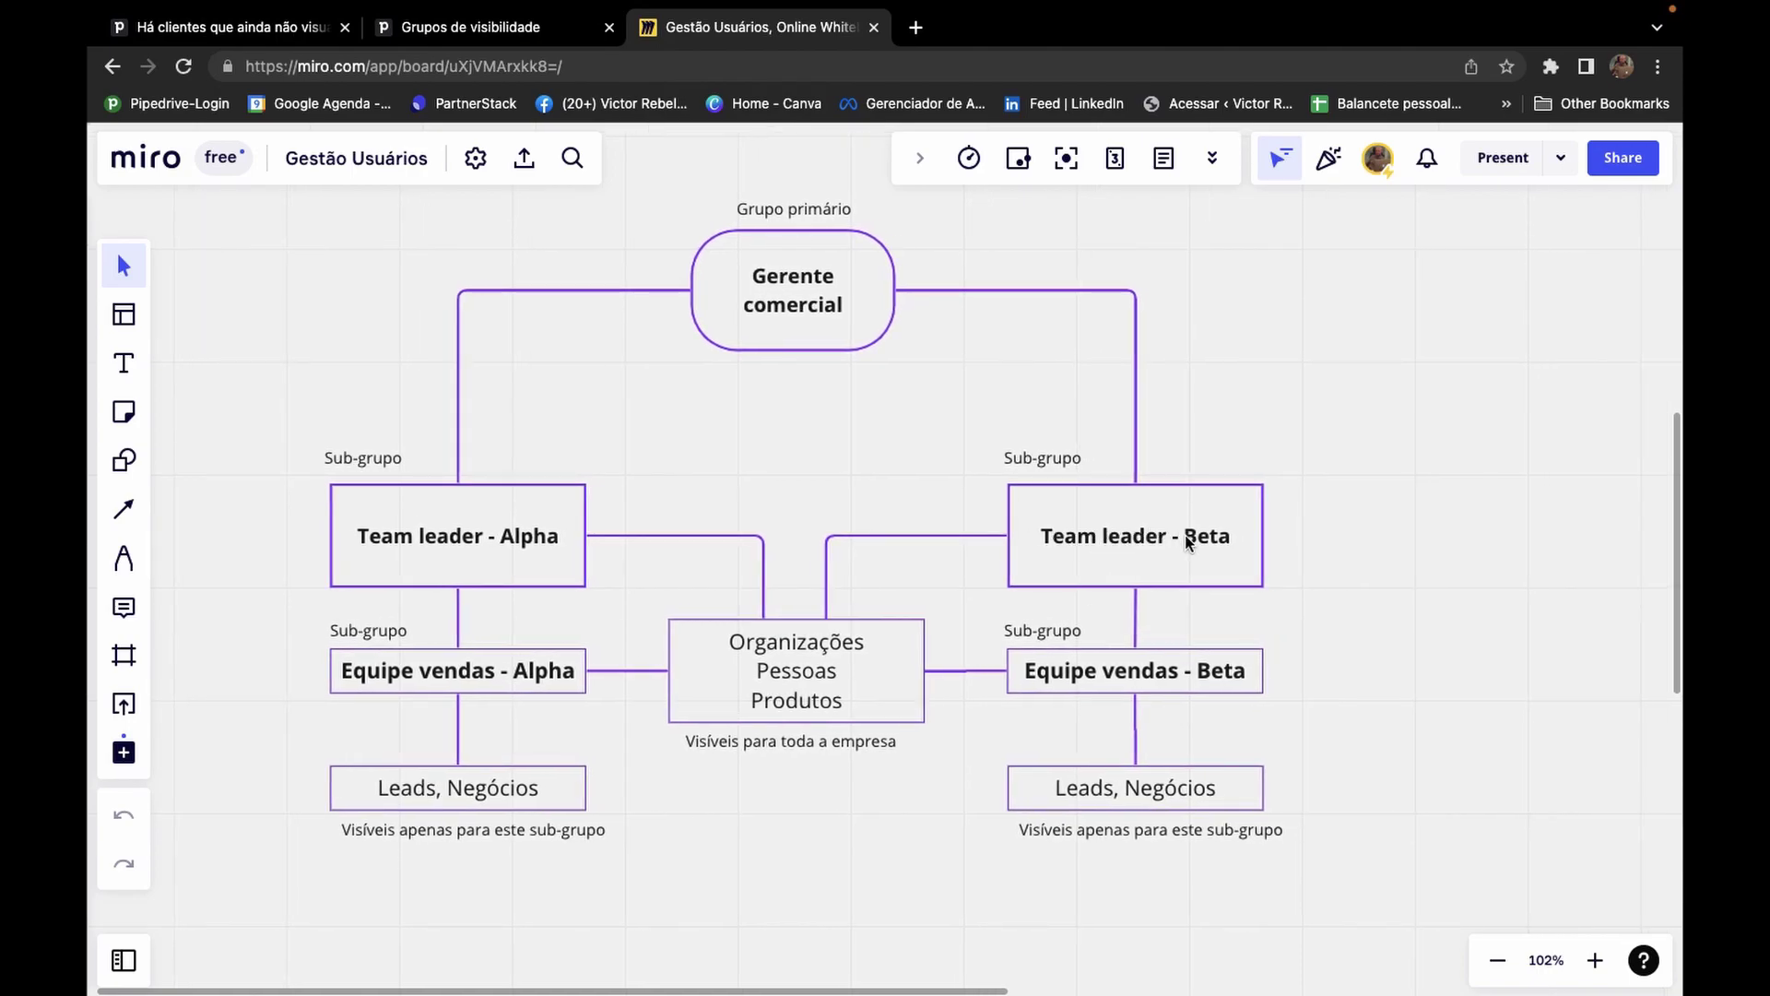
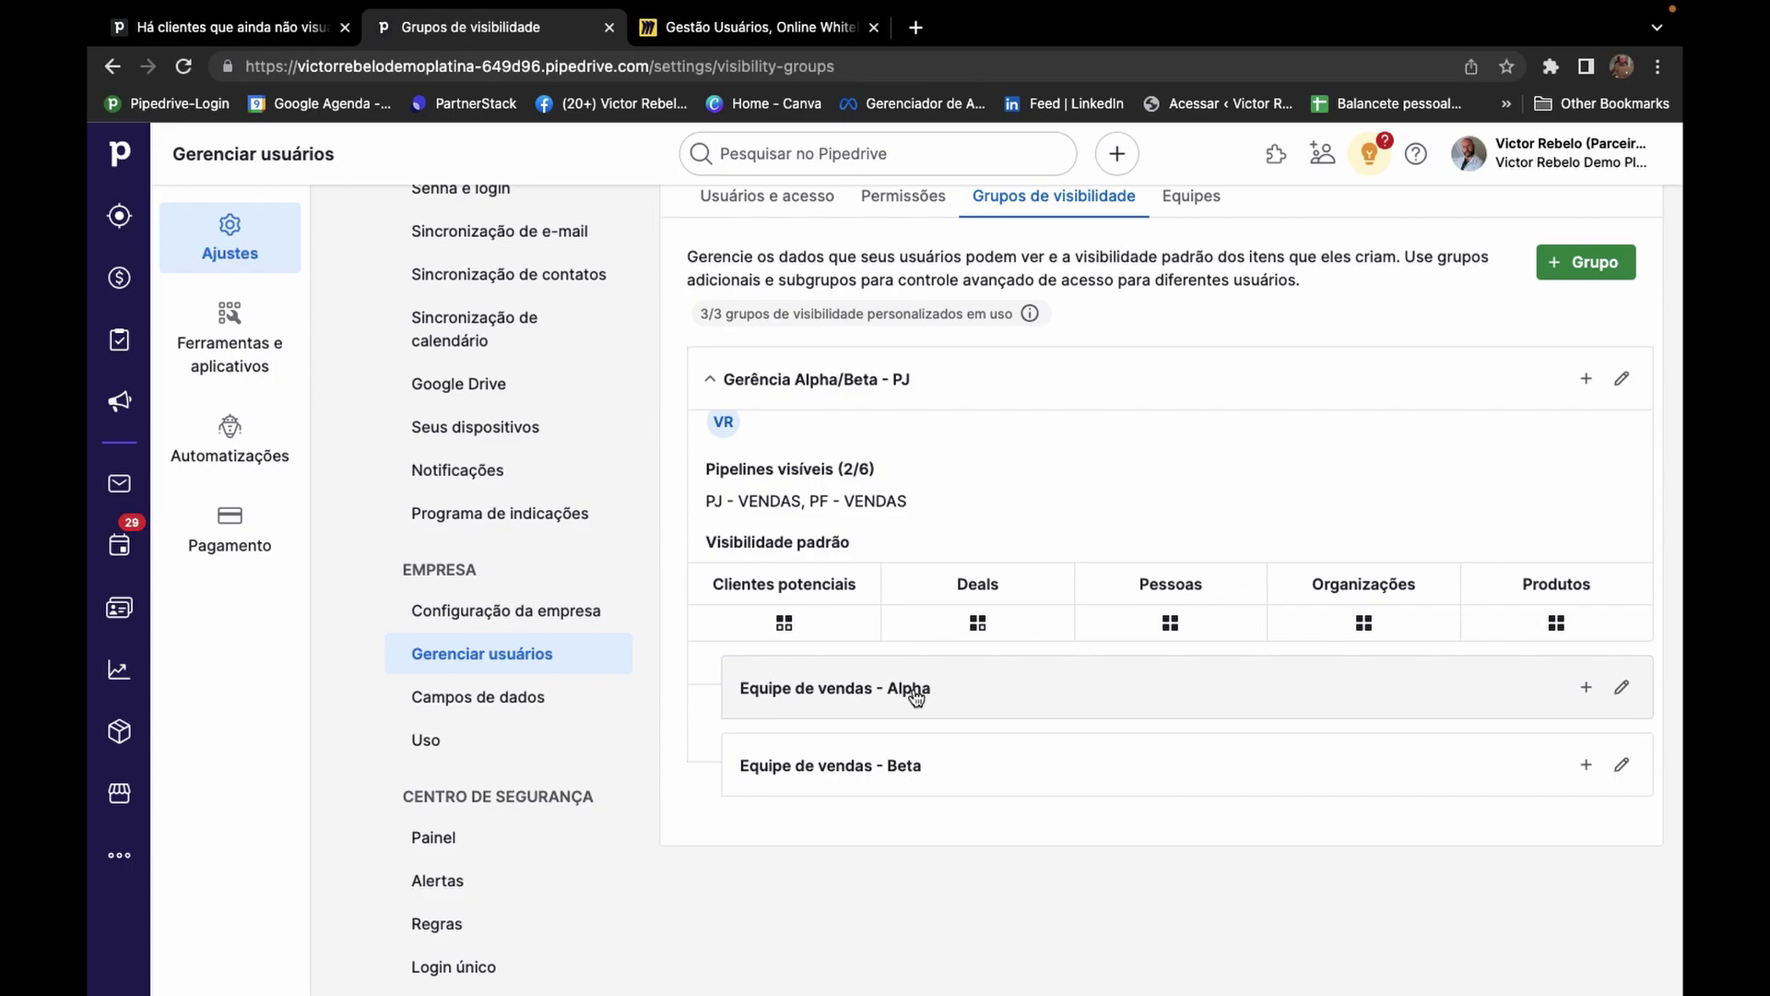
Open the Equipe de vendas - Alpha subgroup in Pipedrive's visibility groups and rename it as Team leaders.
click(1623, 694)
drag(885, 227, 636, 225)
drag(981, 225, 655, 224)
text(Team leaders)
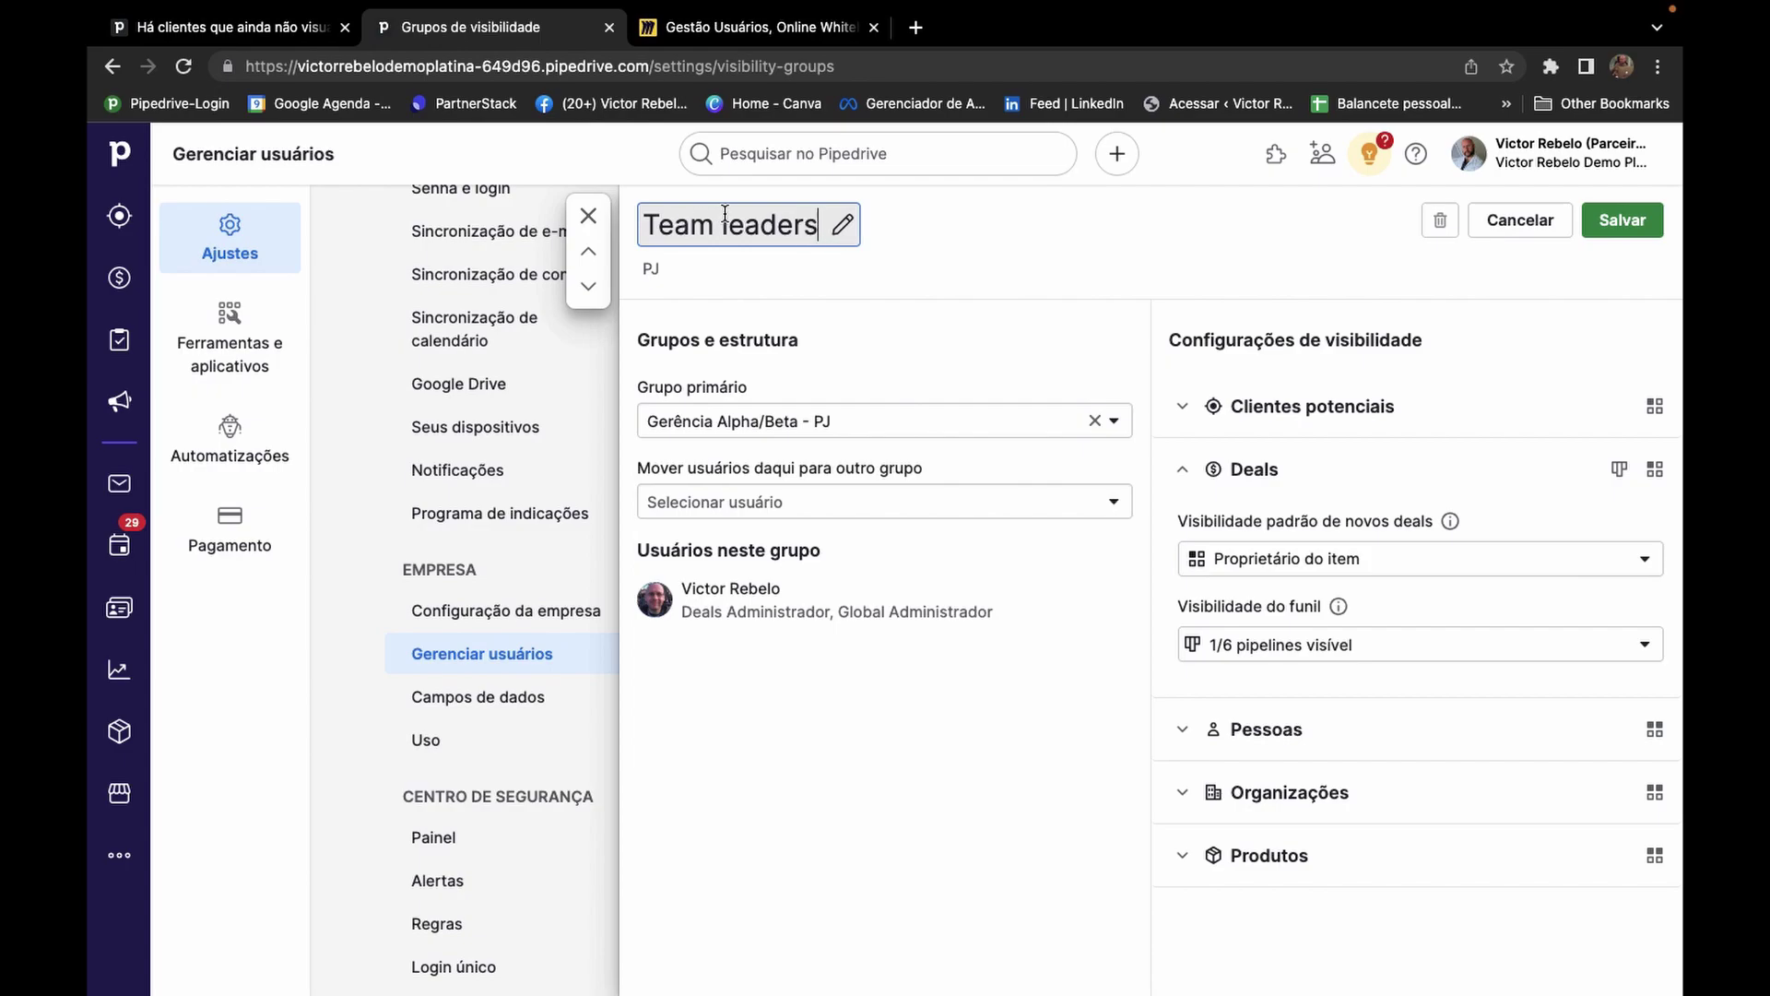
click(712, 501)
click(1056, 387)
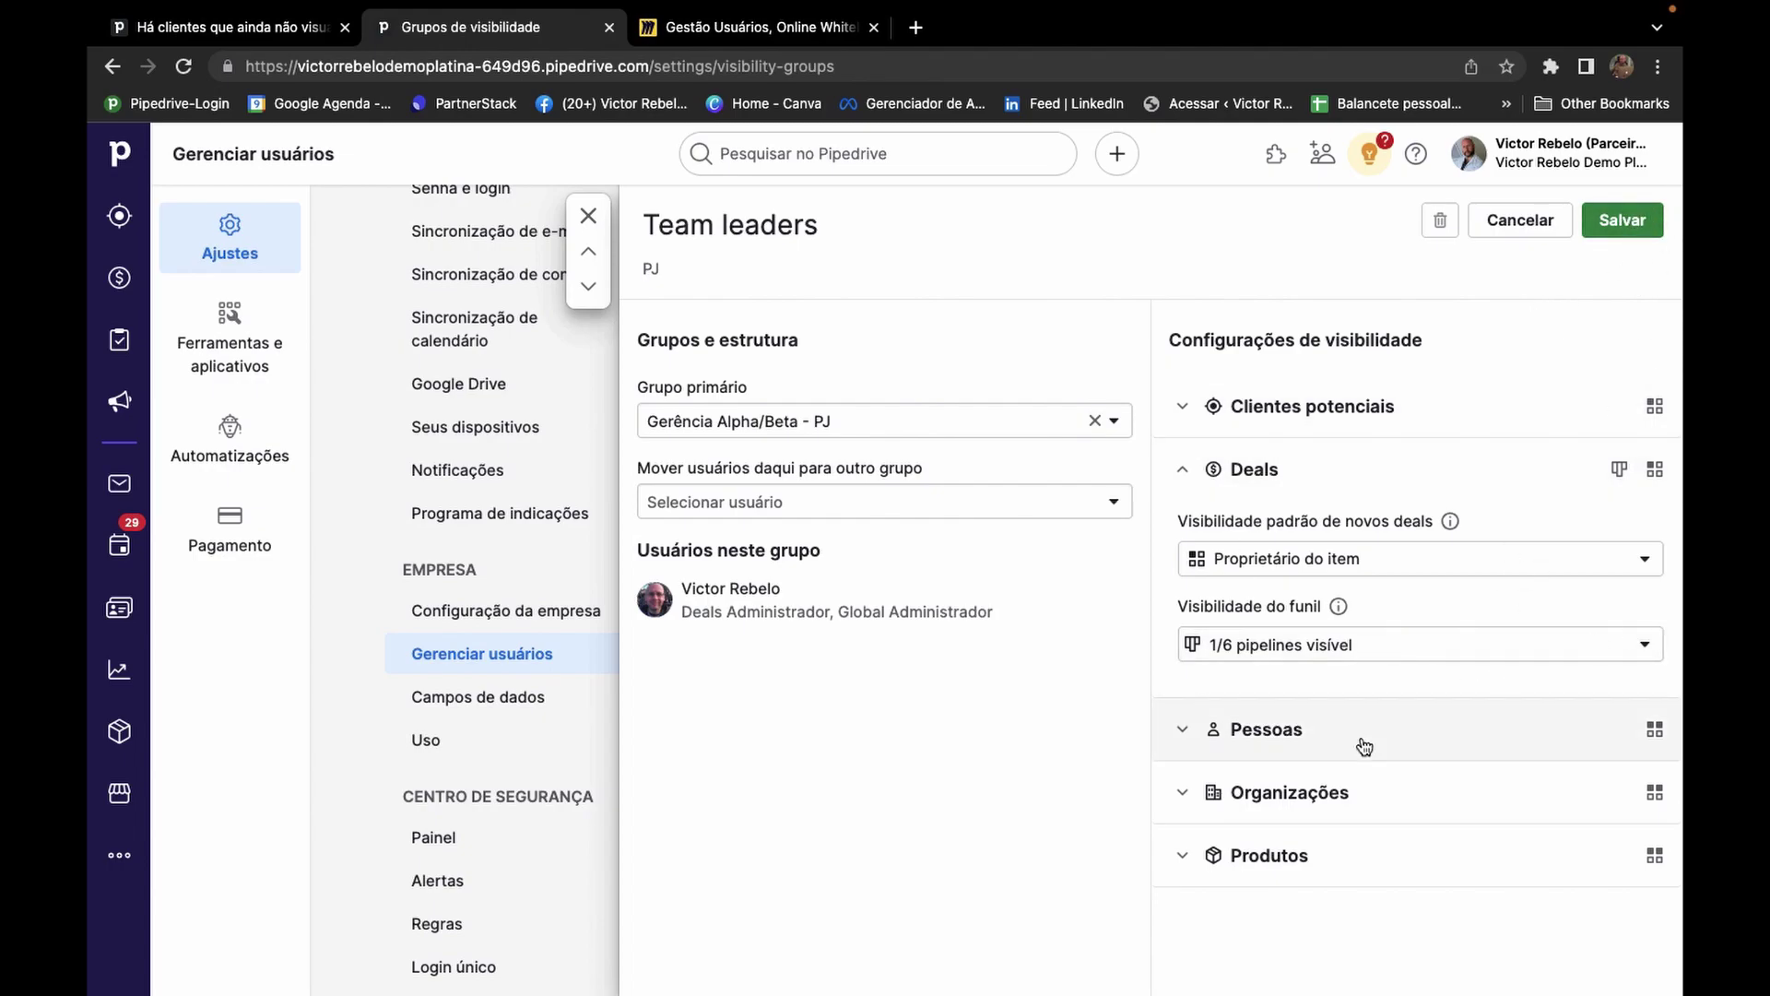
Change the Team leaders subgroup's default visibility for new Pessoas, and save the confirmed changes.
click(1545, 728)
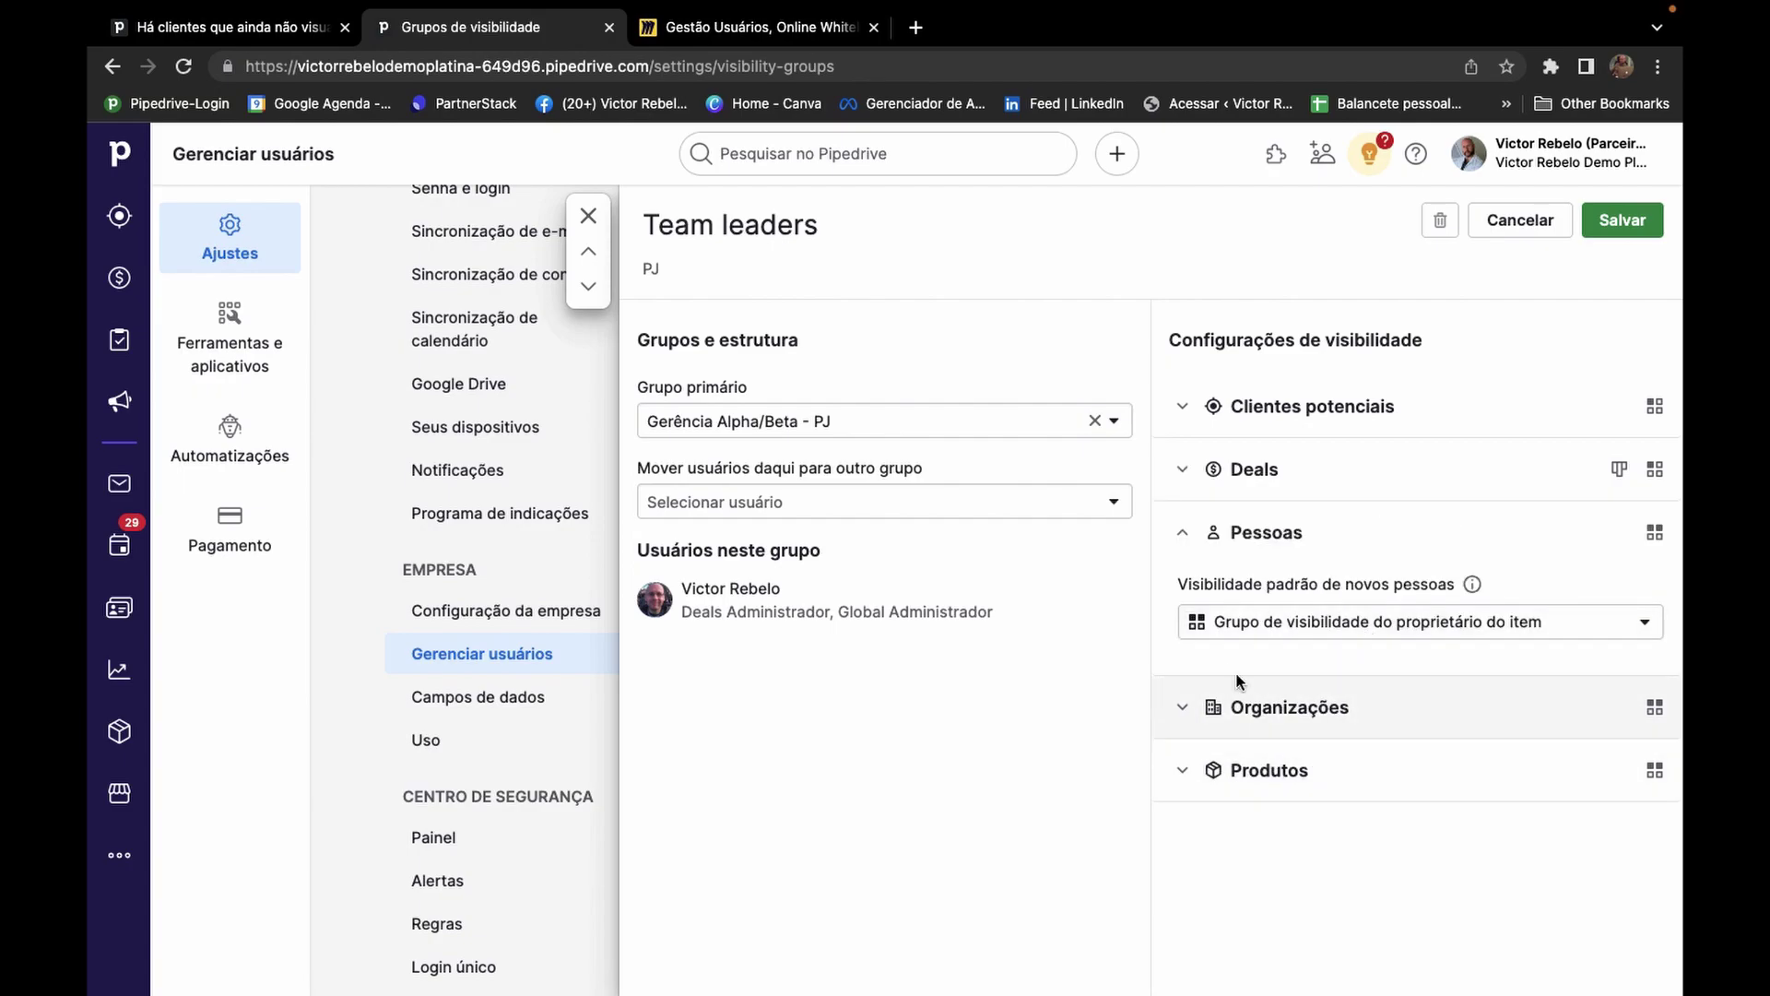
click(1295, 622)
click(1235, 572)
click(1603, 225)
click(1194, 428)
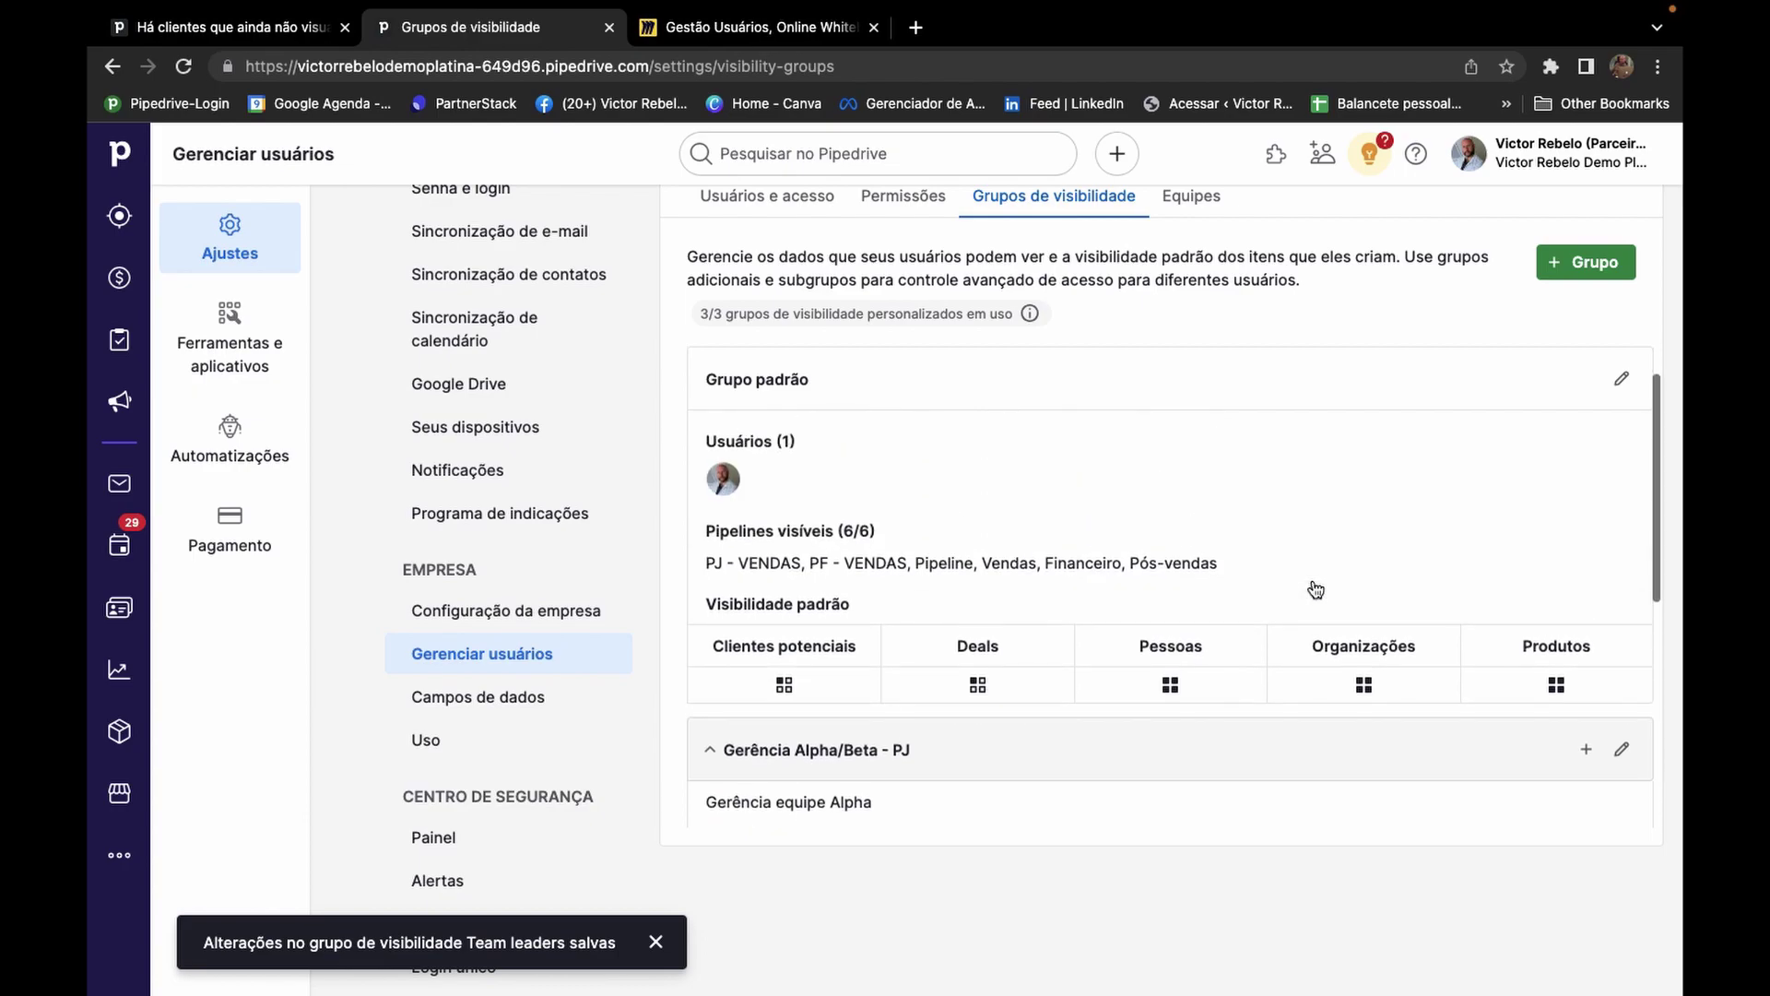
Open the Equipe de vendas - Beta subgroup and shorten its name to Equipe de vendas.
scroll(1315, 588, down, 3)
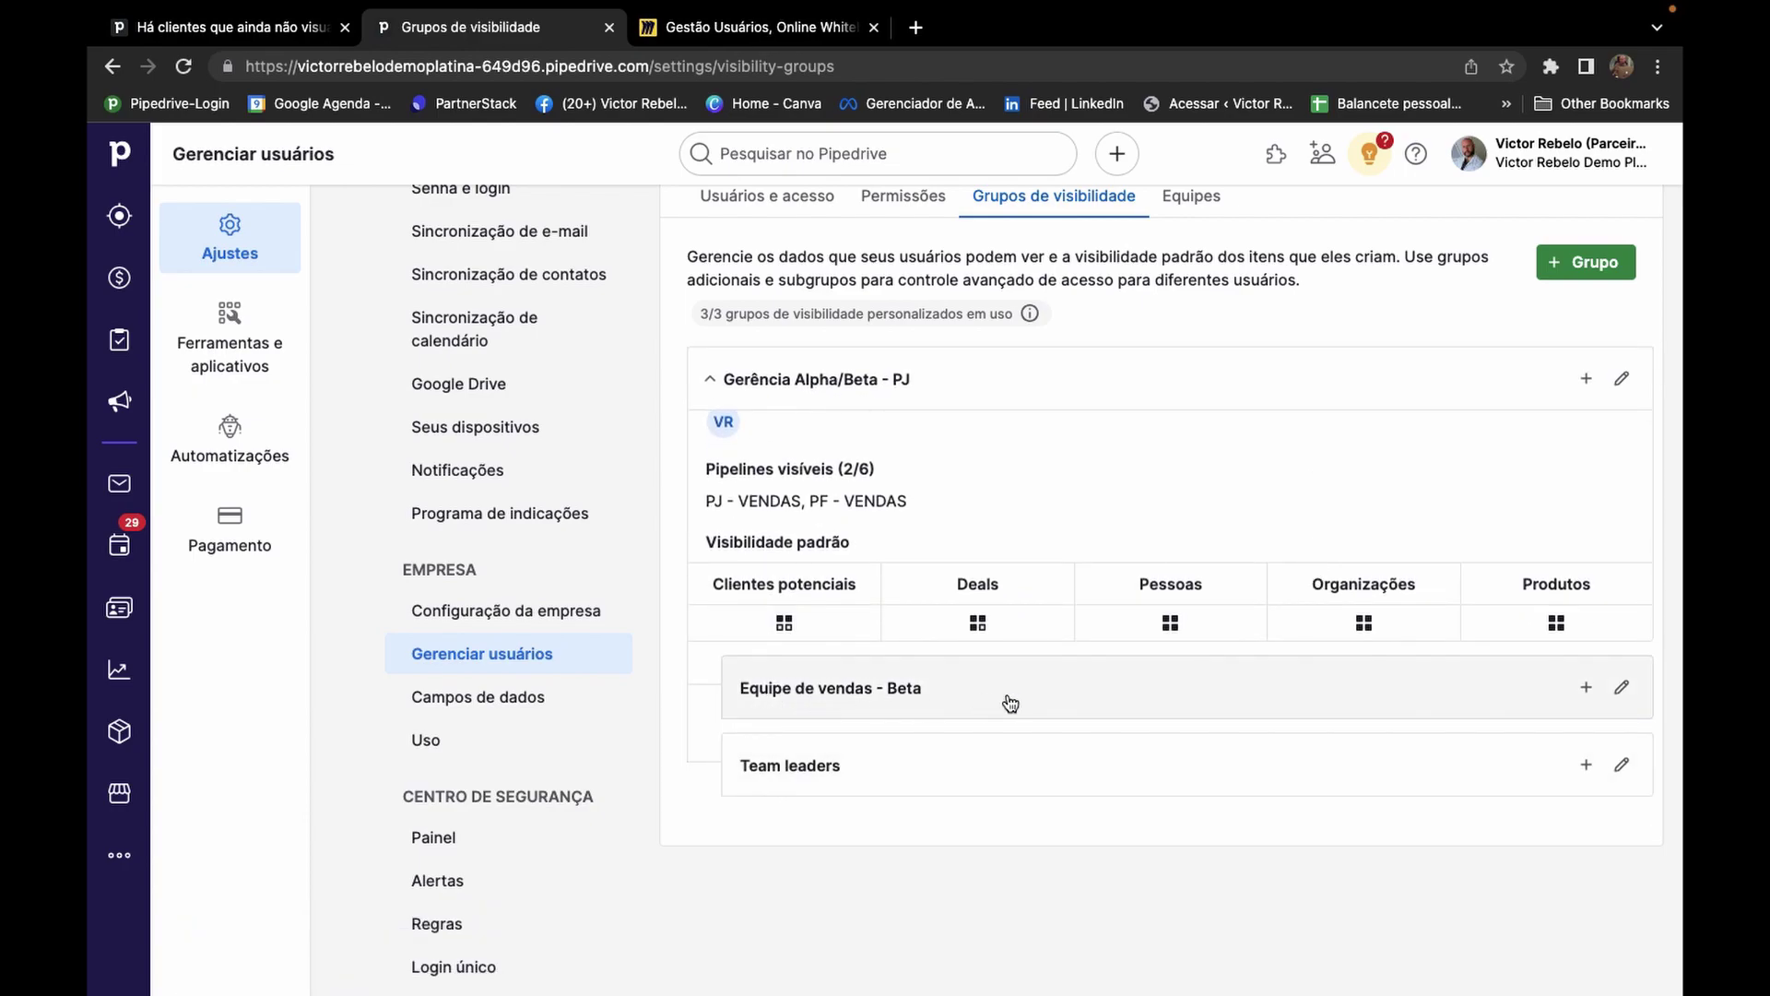
click(1620, 690)
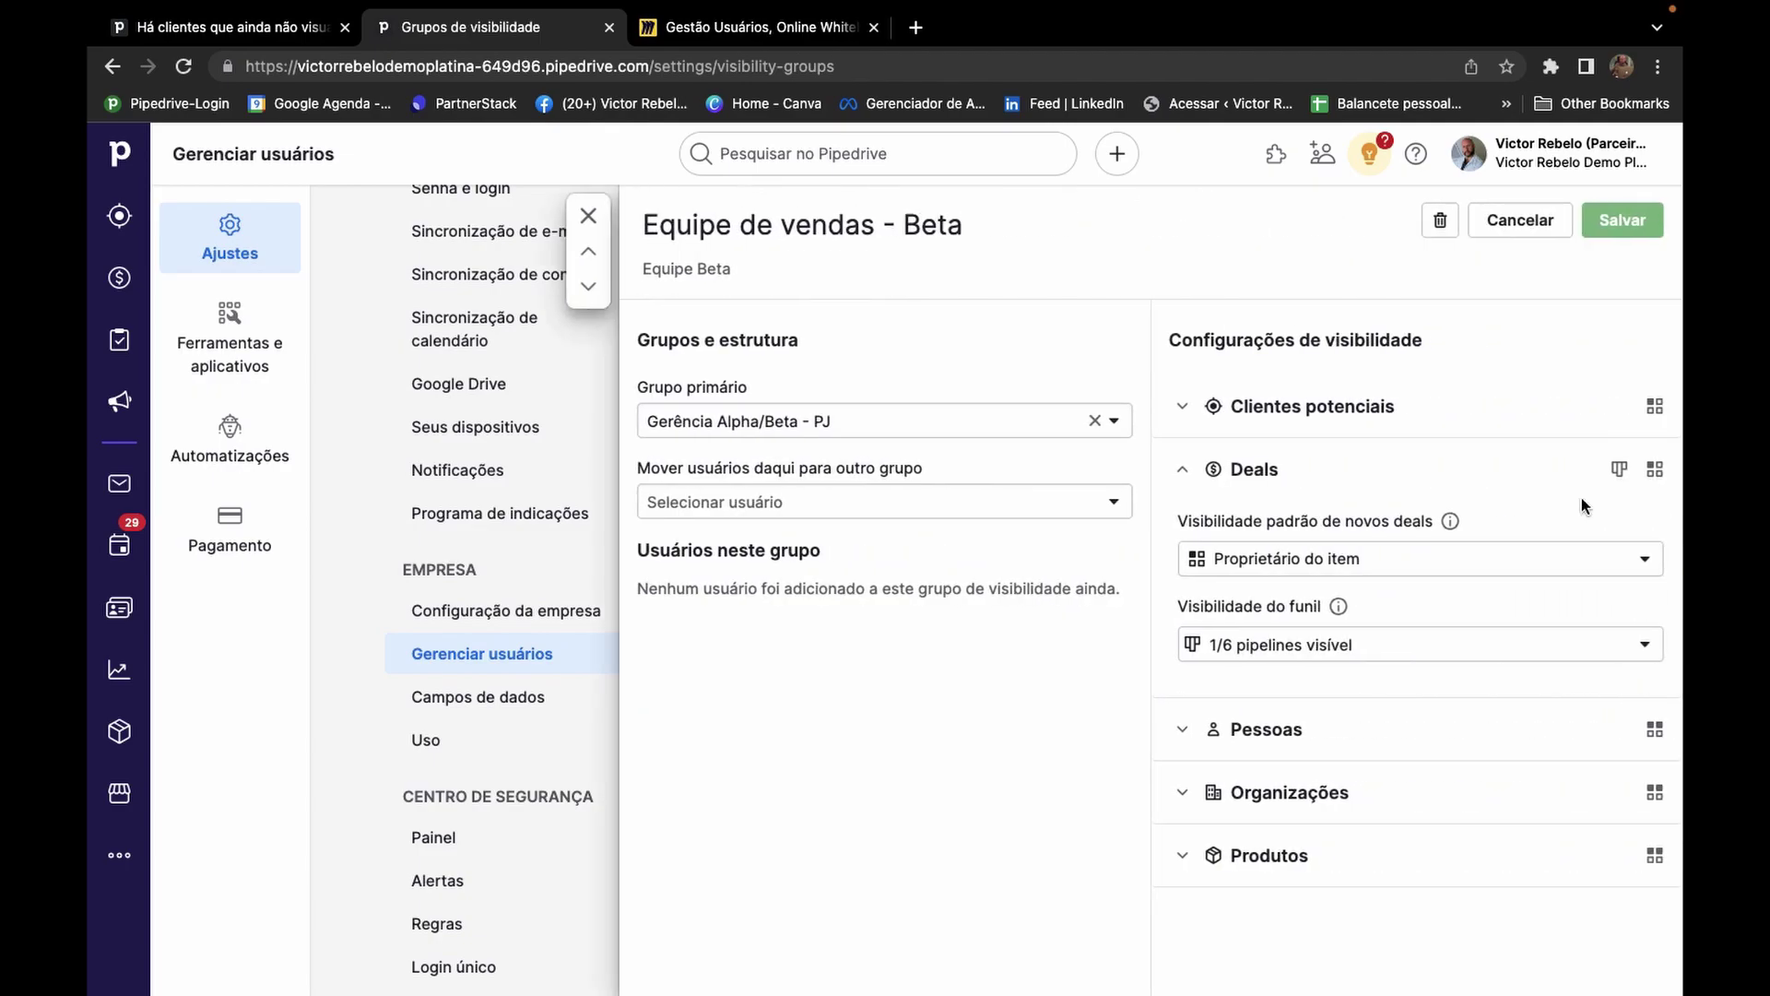
click(768, 225)
drag(874, 225, 1039, 230)
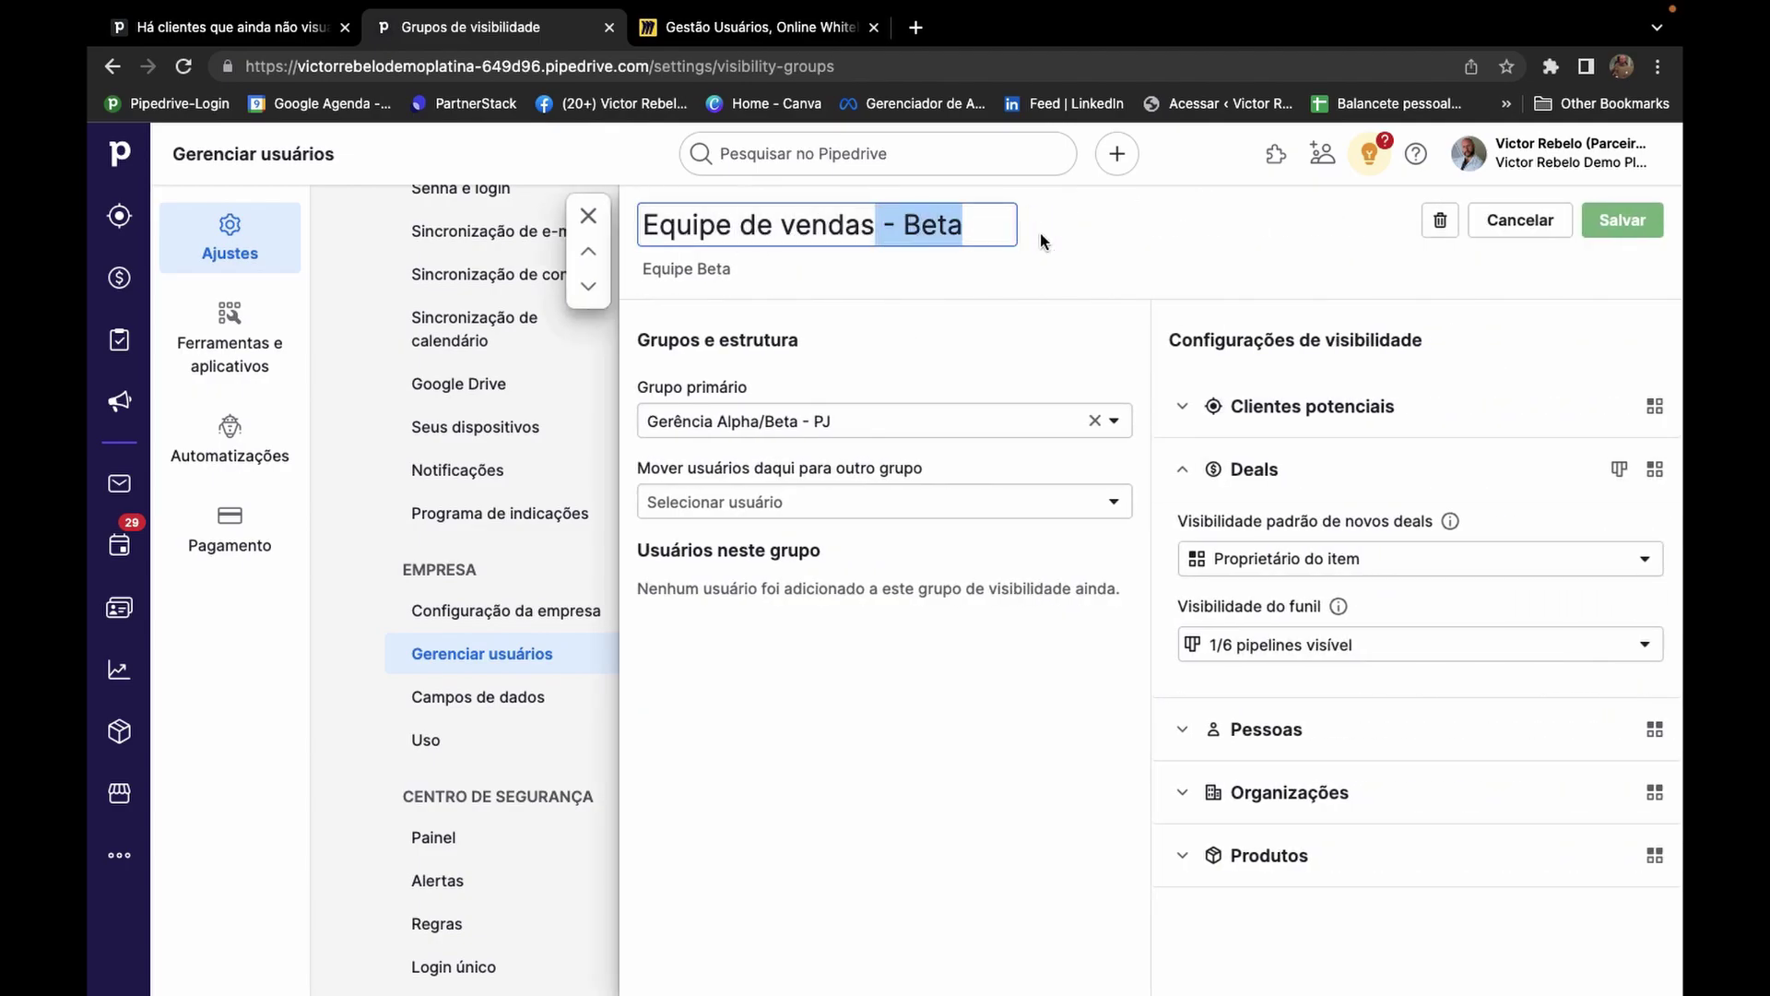
key(BackSpace)
click(1102, 247)
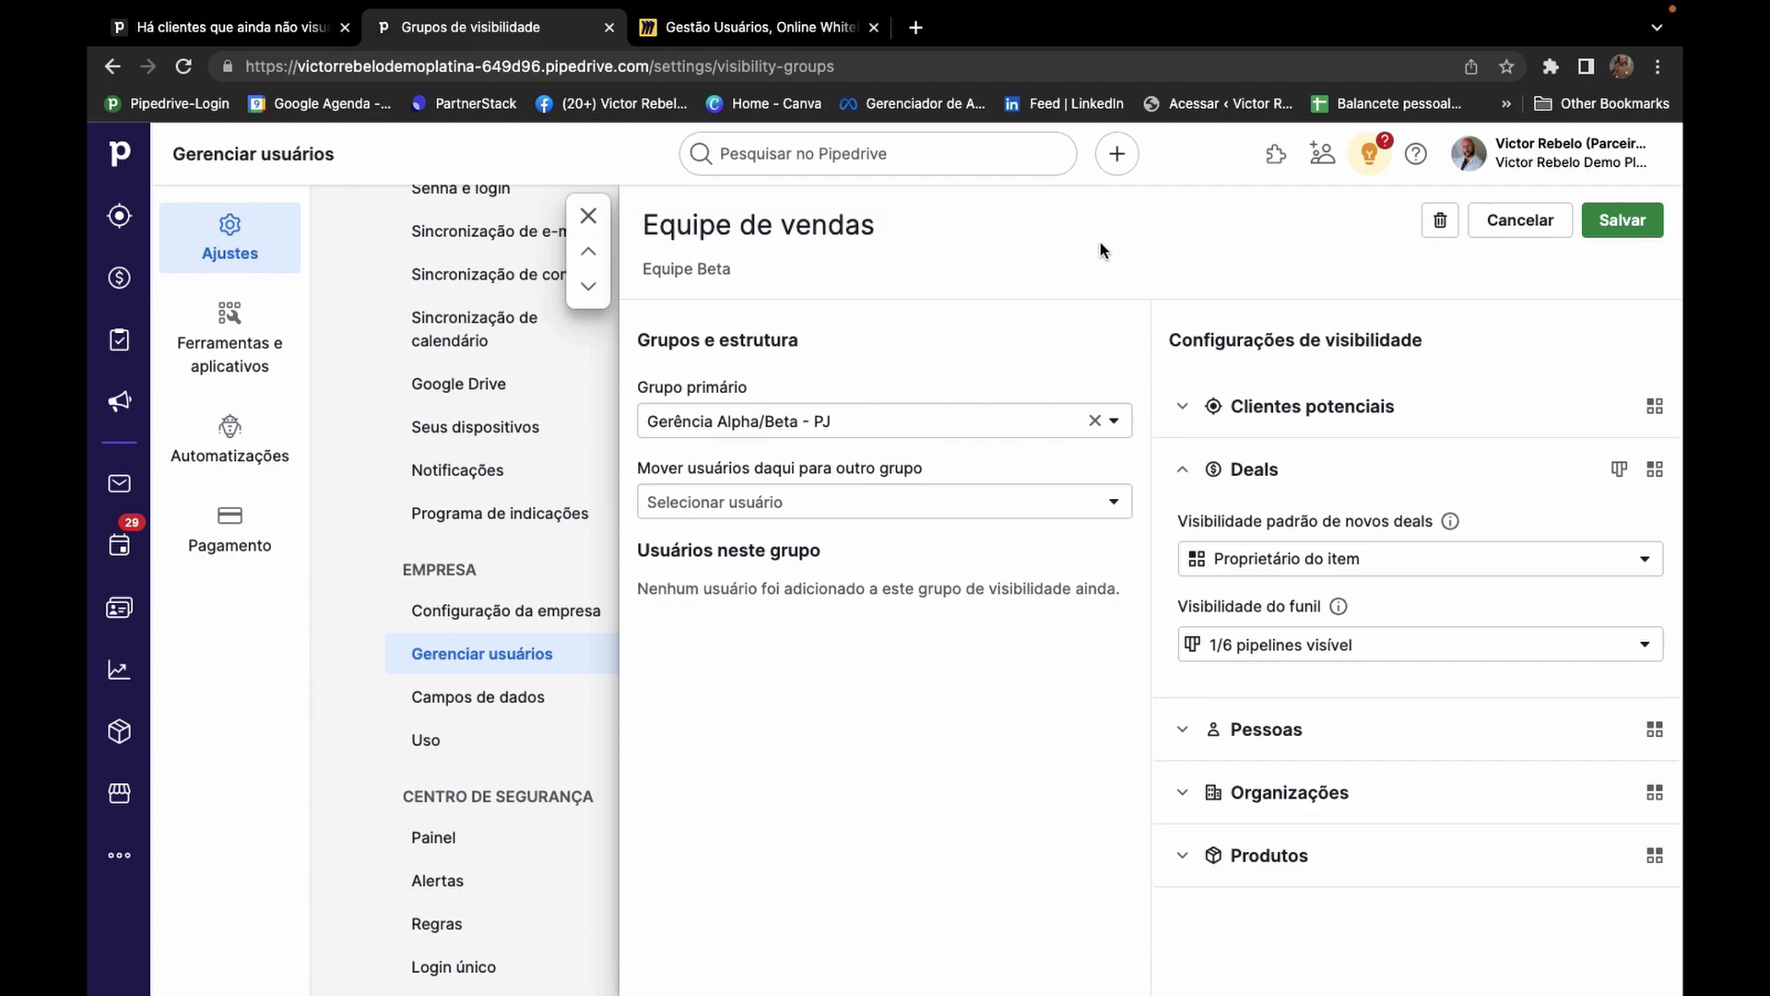
Try to make Team leaders the primary group of the Beta sales subgroup, and discard its unsaved changes.
click(719, 424)
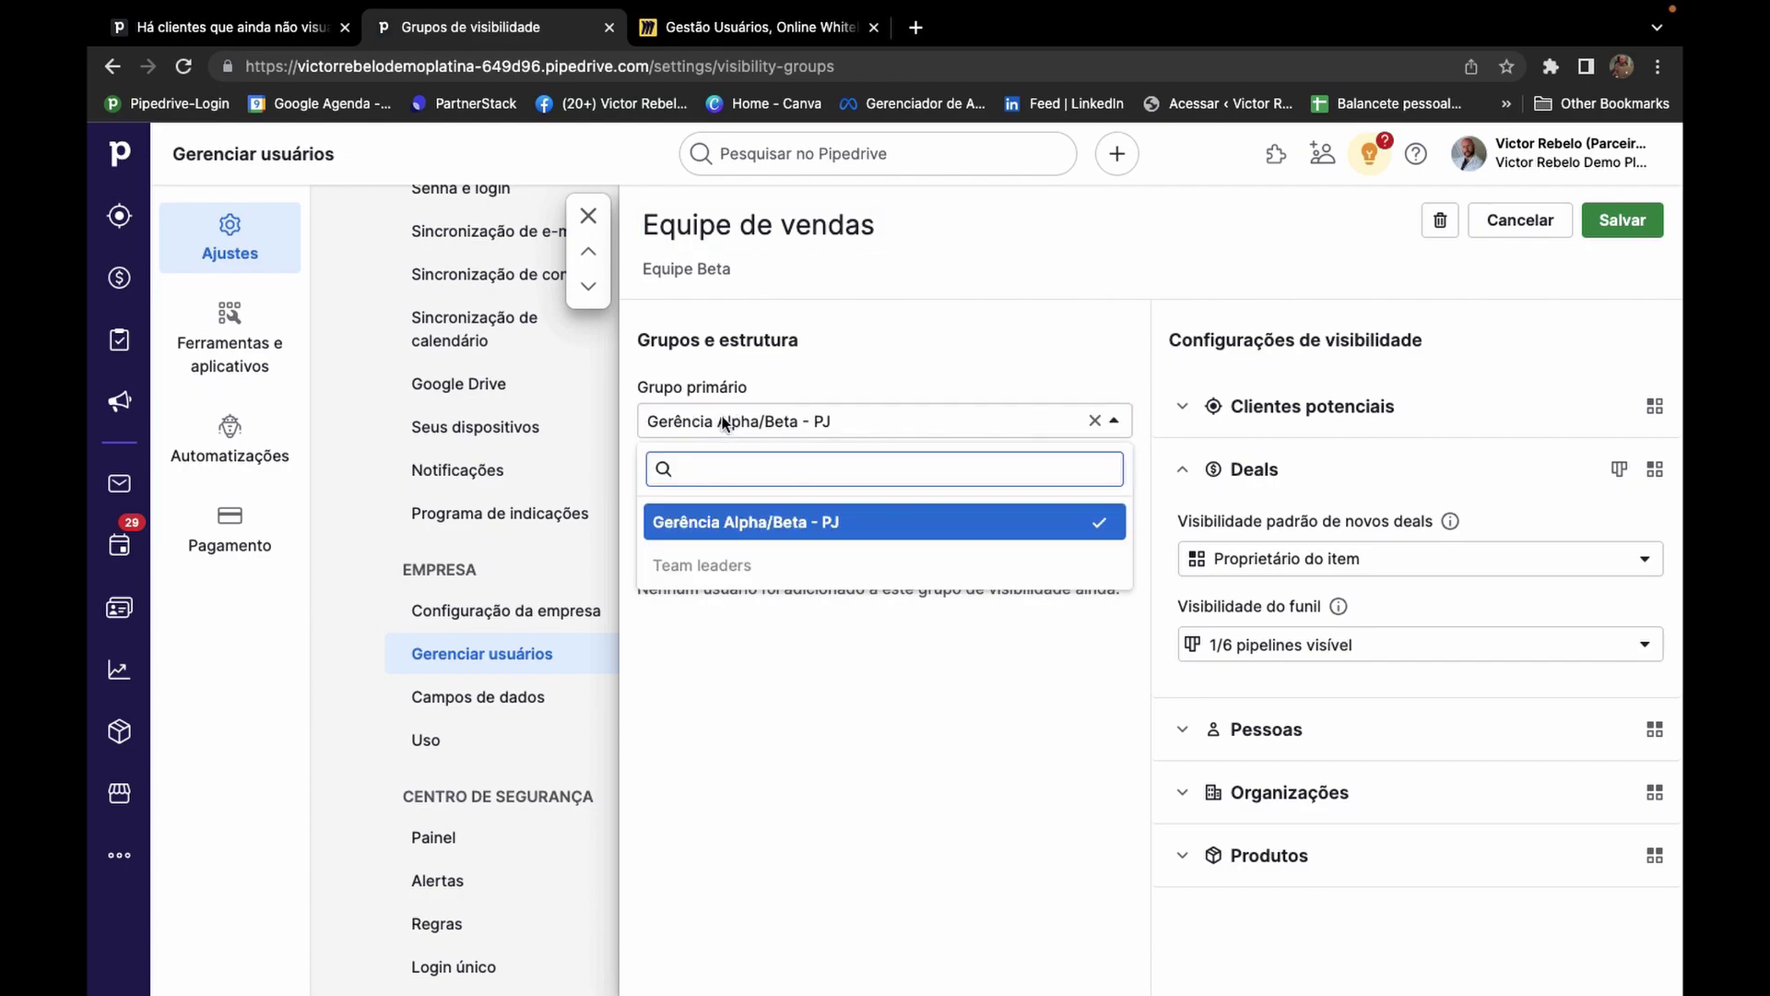
mouse_move(706, 568)
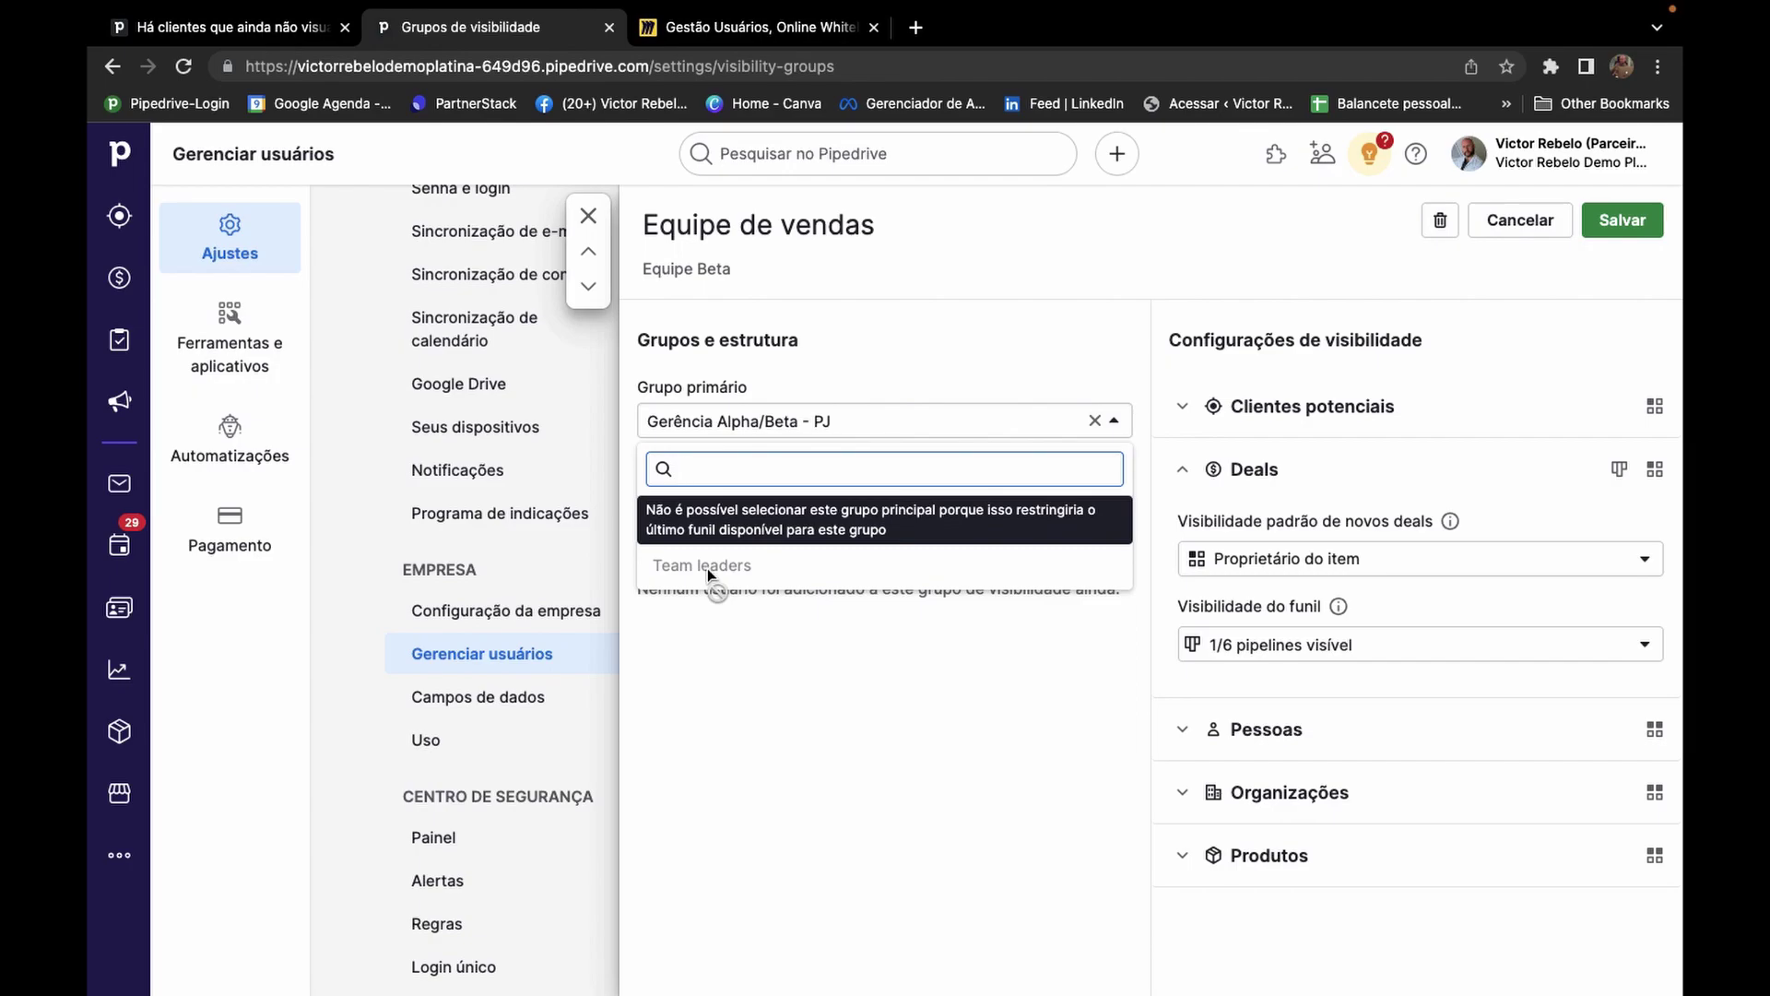
click(844, 767)
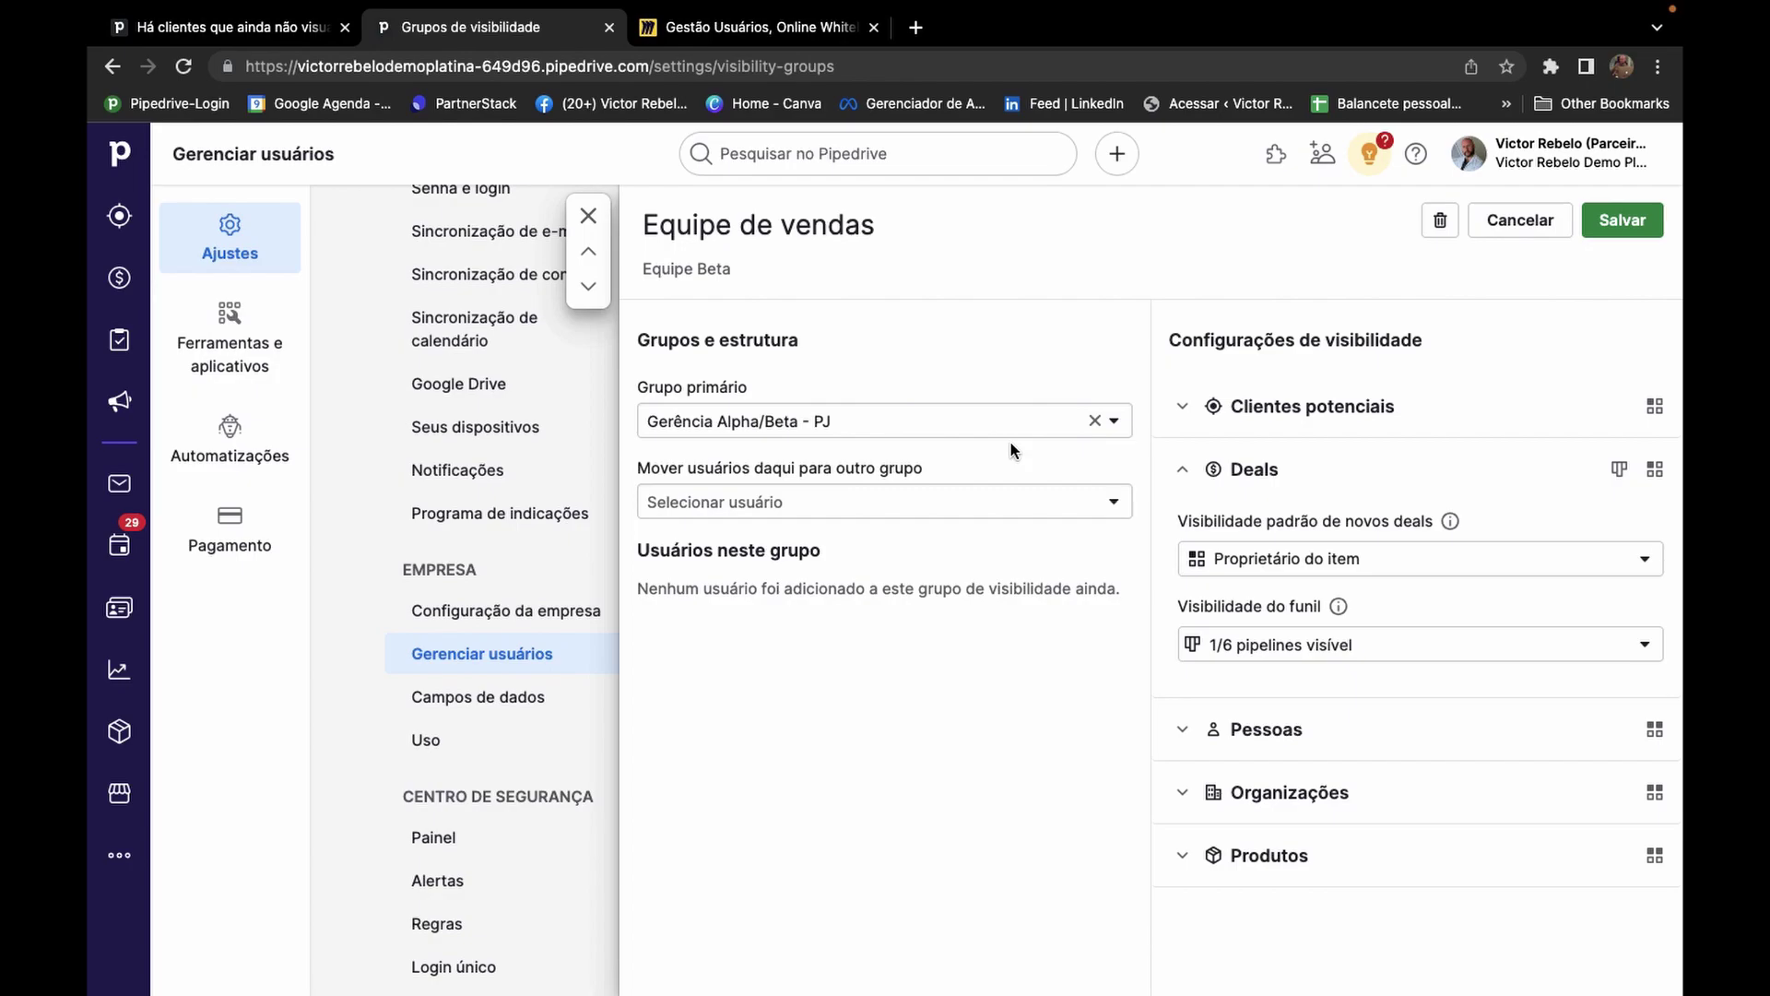
click(813, 420)
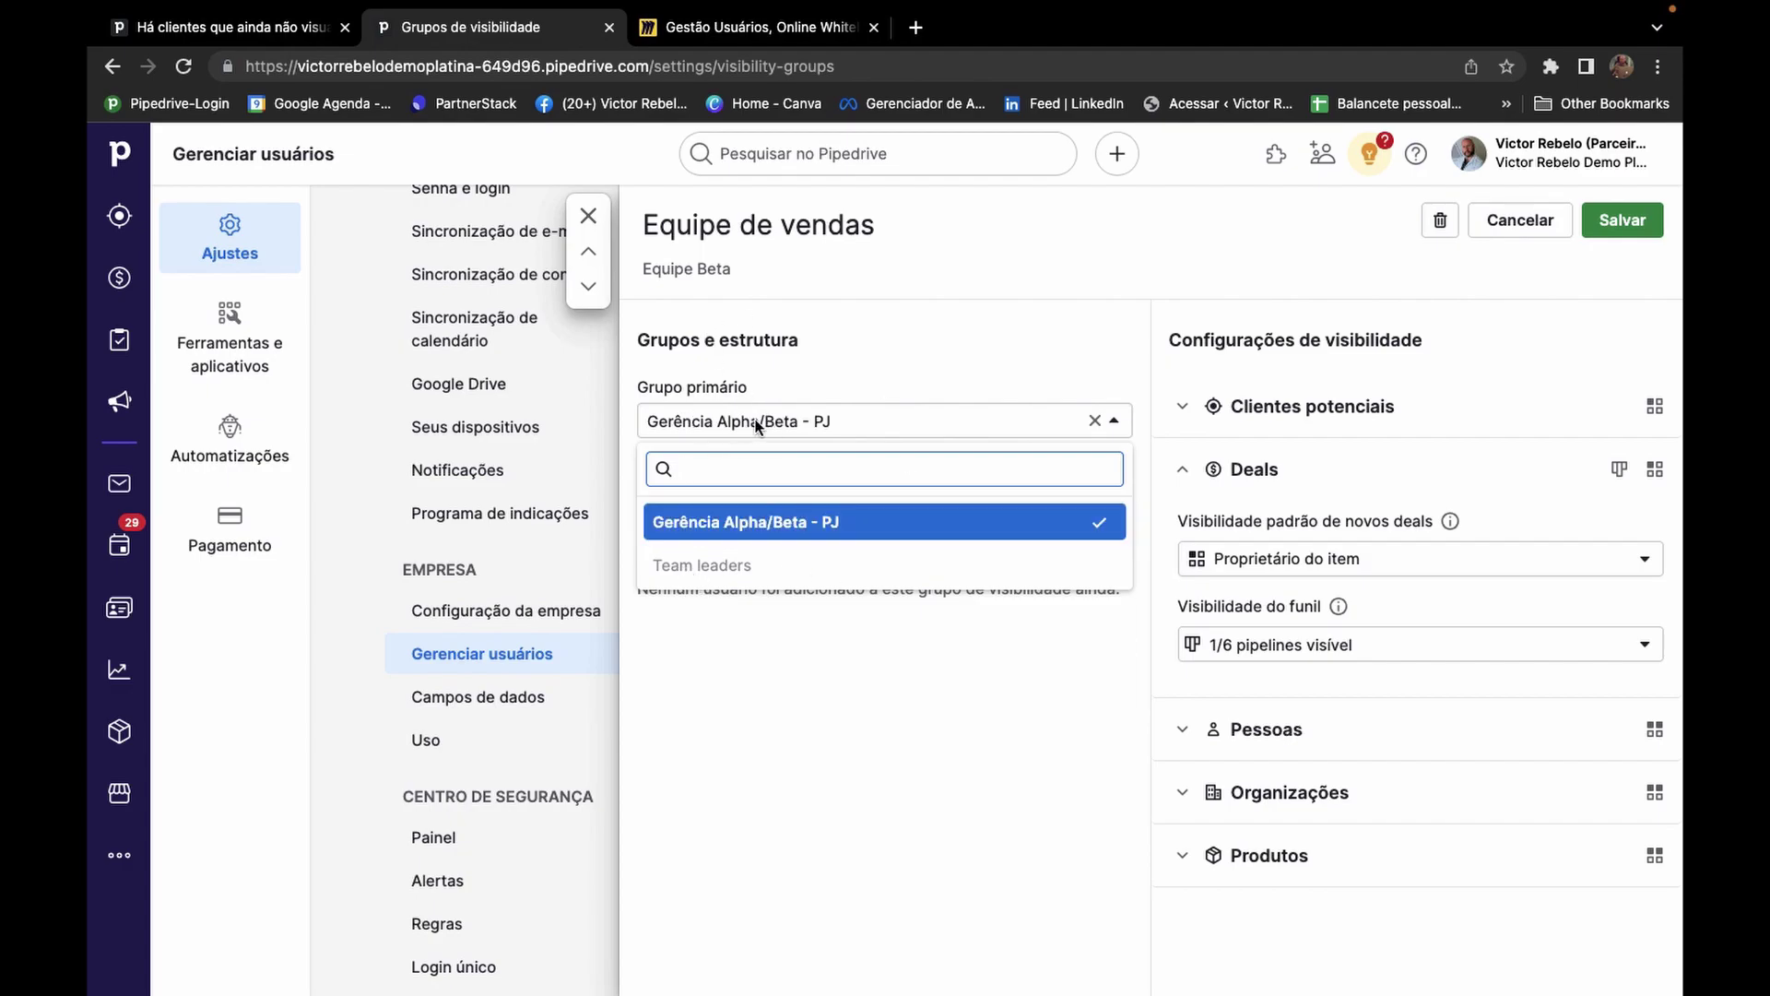
click(946, 367)
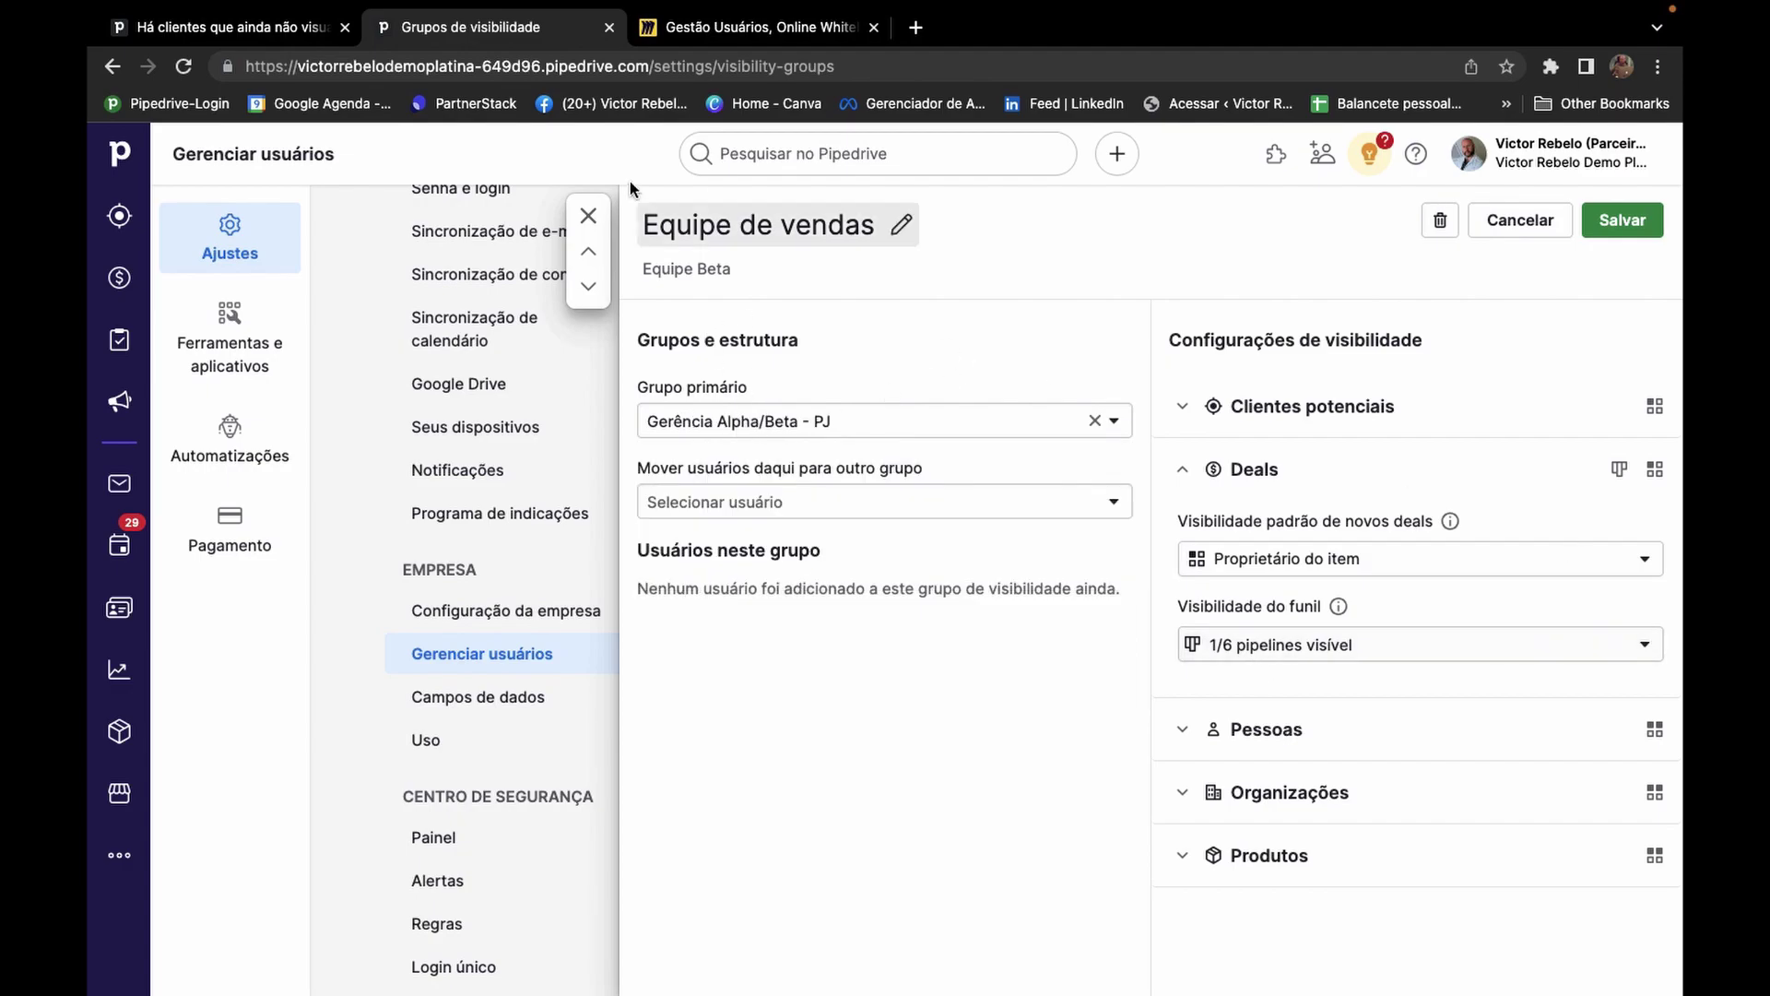
click(589, 215)
click(1143, 306)
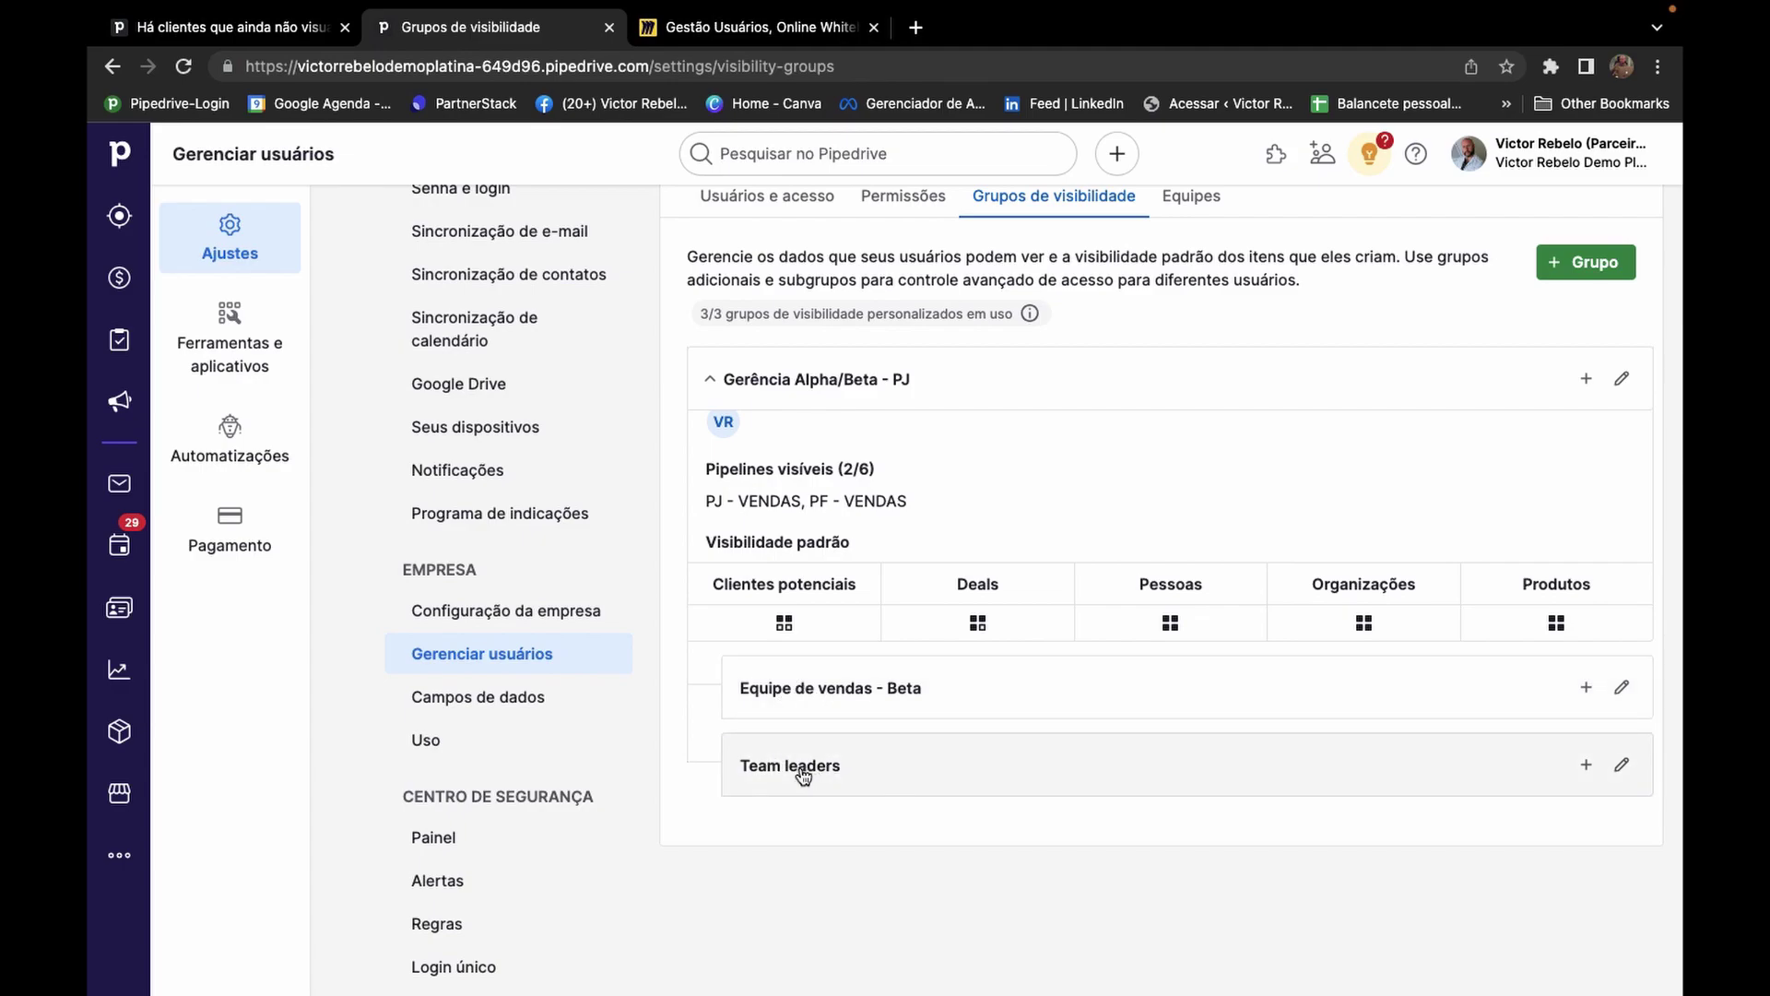
Allow the Team leaders subgroup access to the PF - VENDAS pipeline and save the confirmed change.
click(1620, 765)
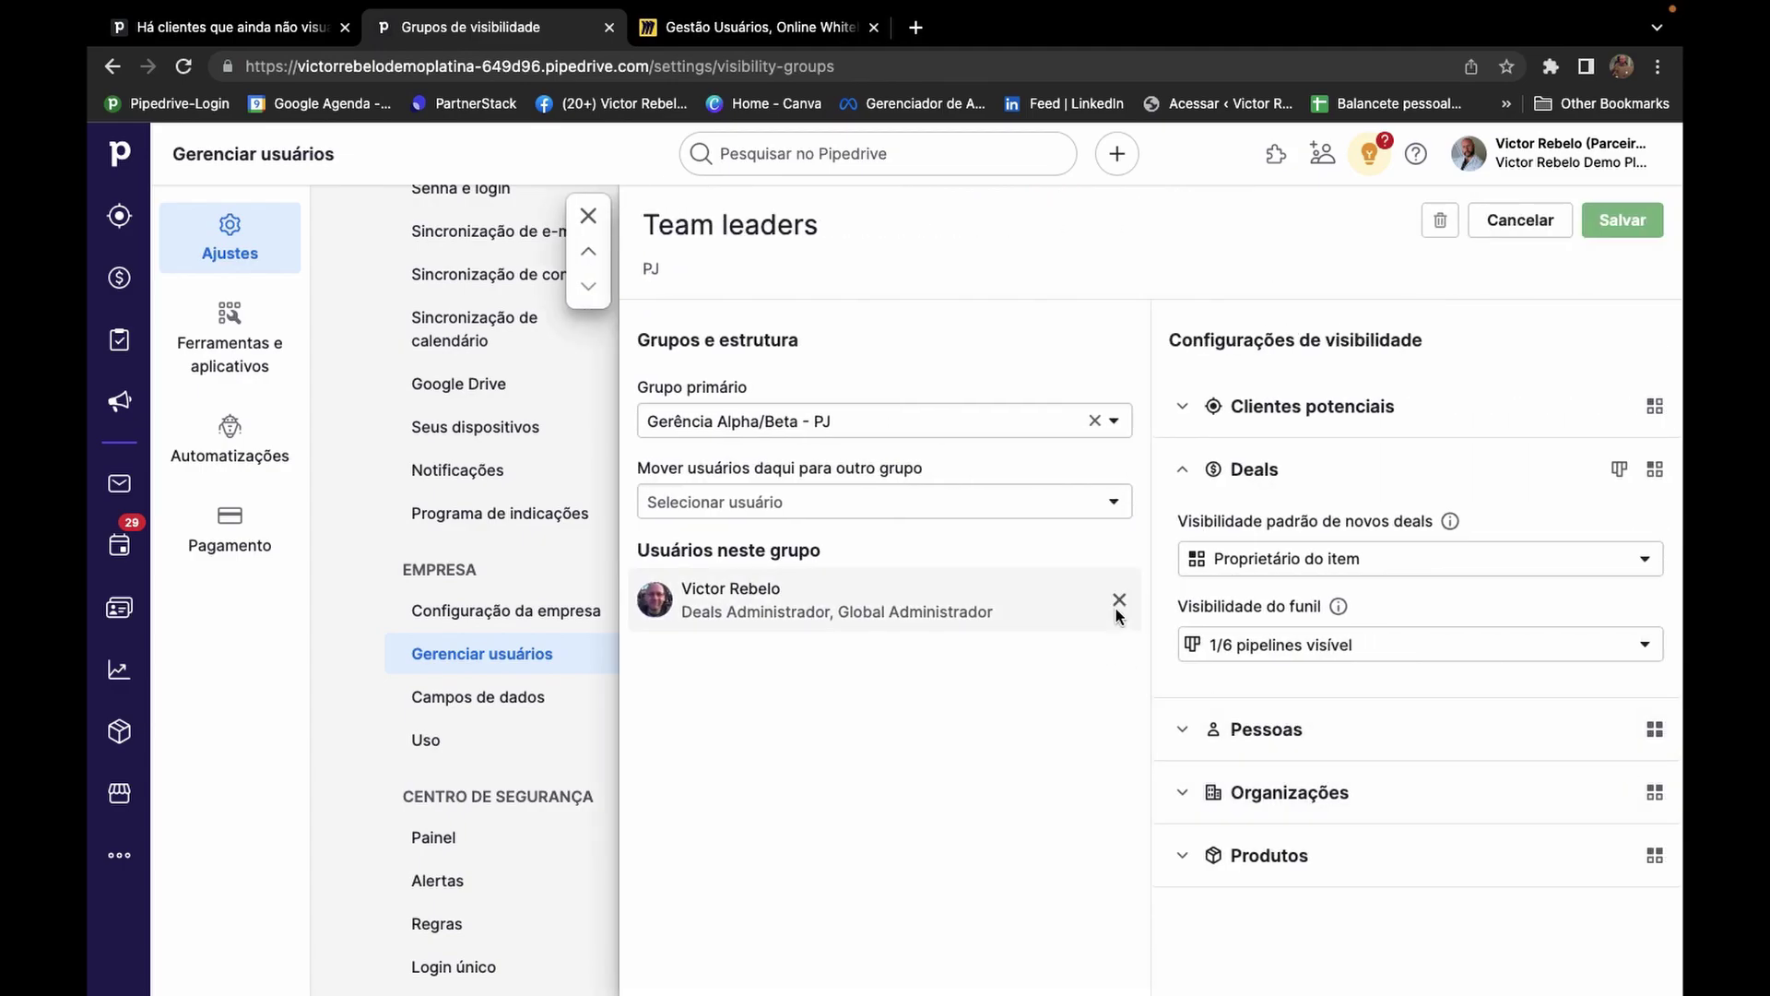
click(1239, 645)
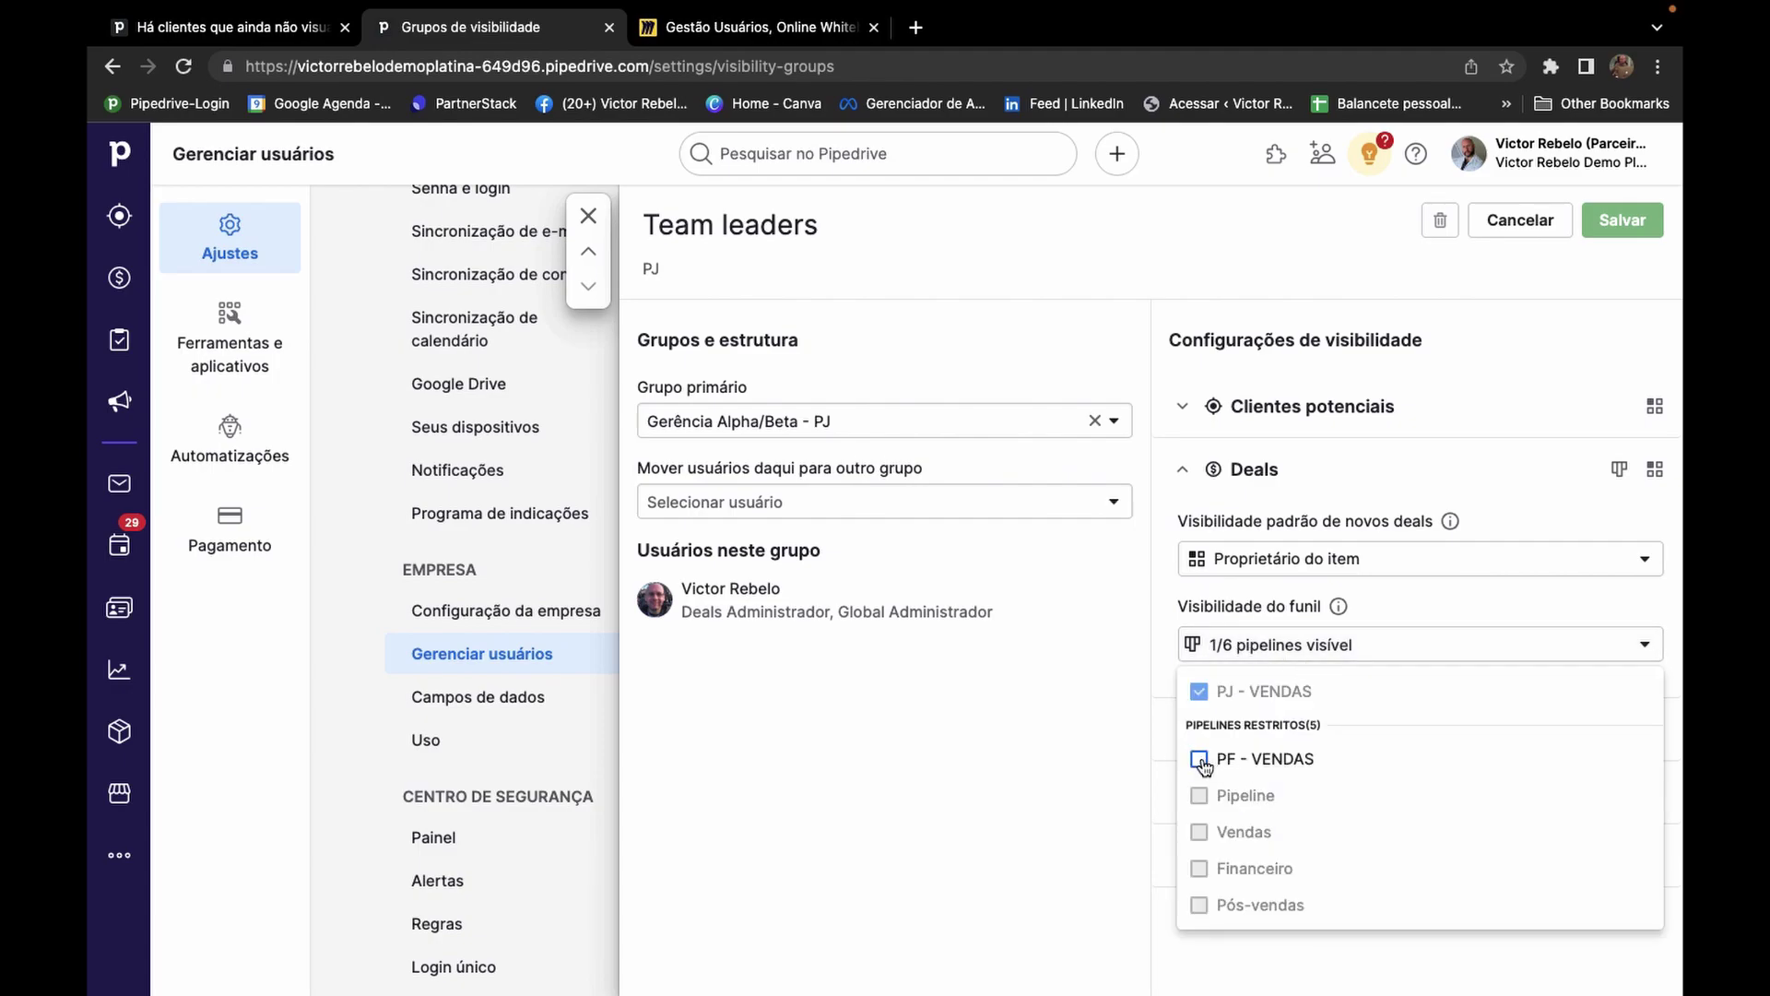
click(1200, 759)
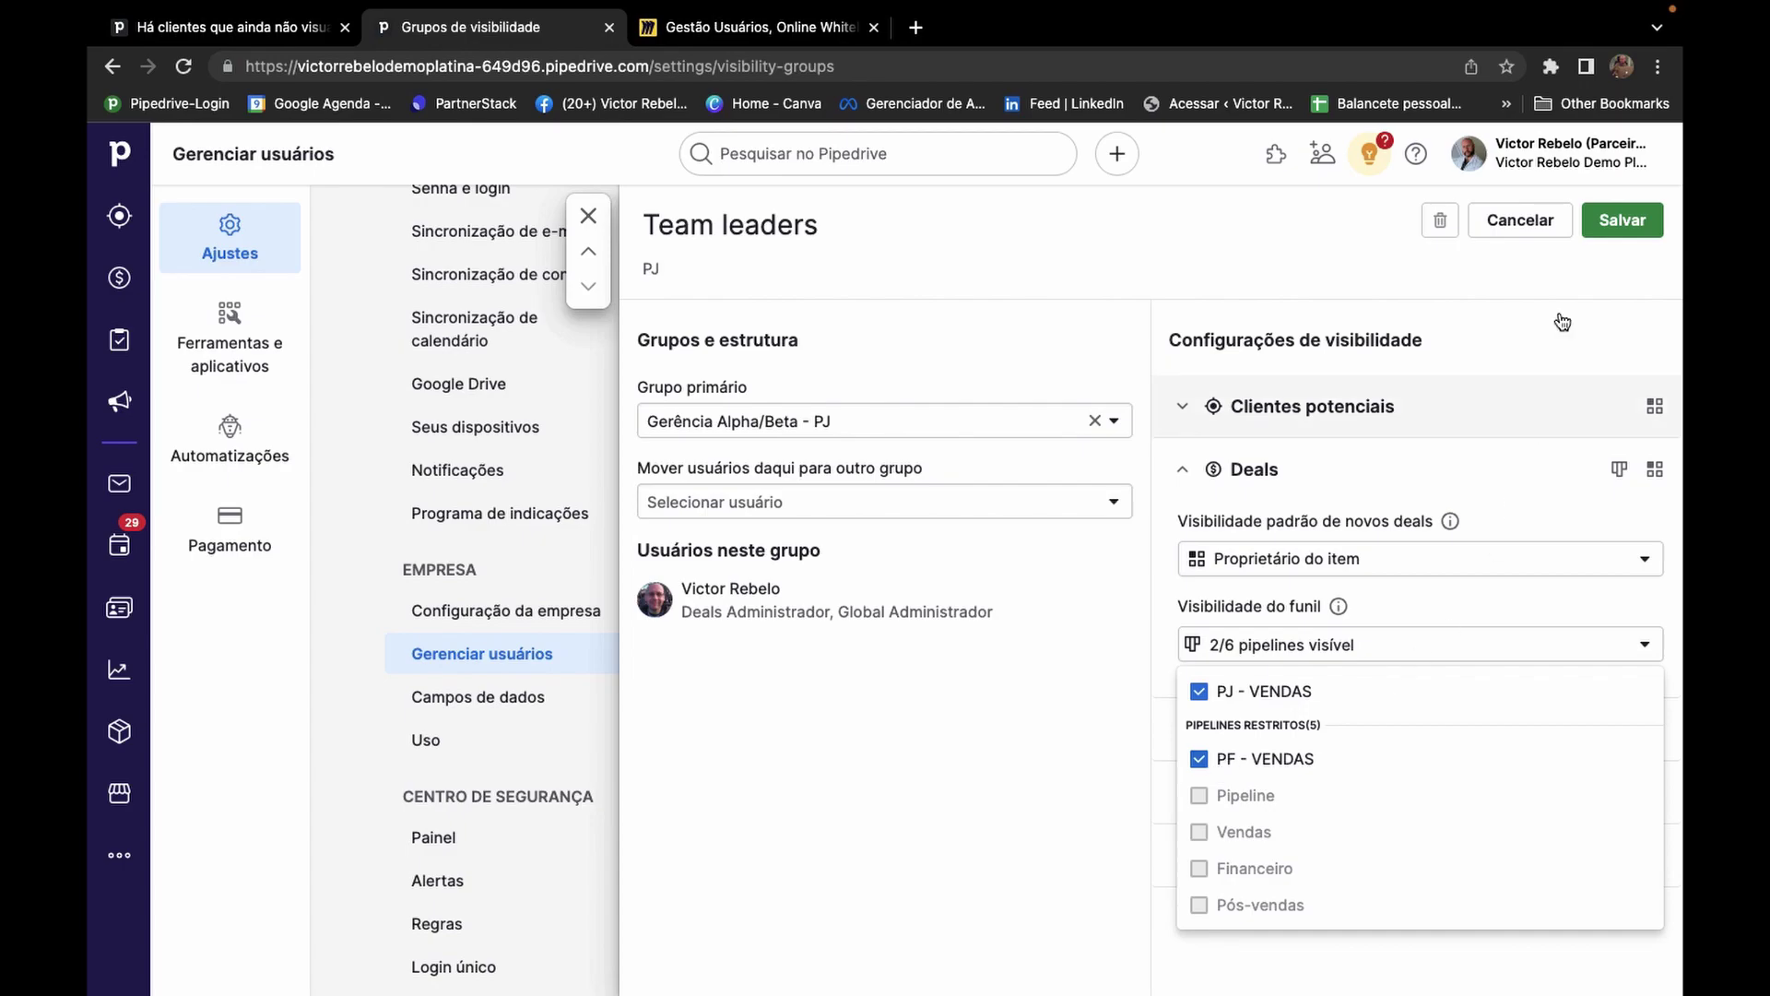
click(1604, 221)
click(1221, 407)
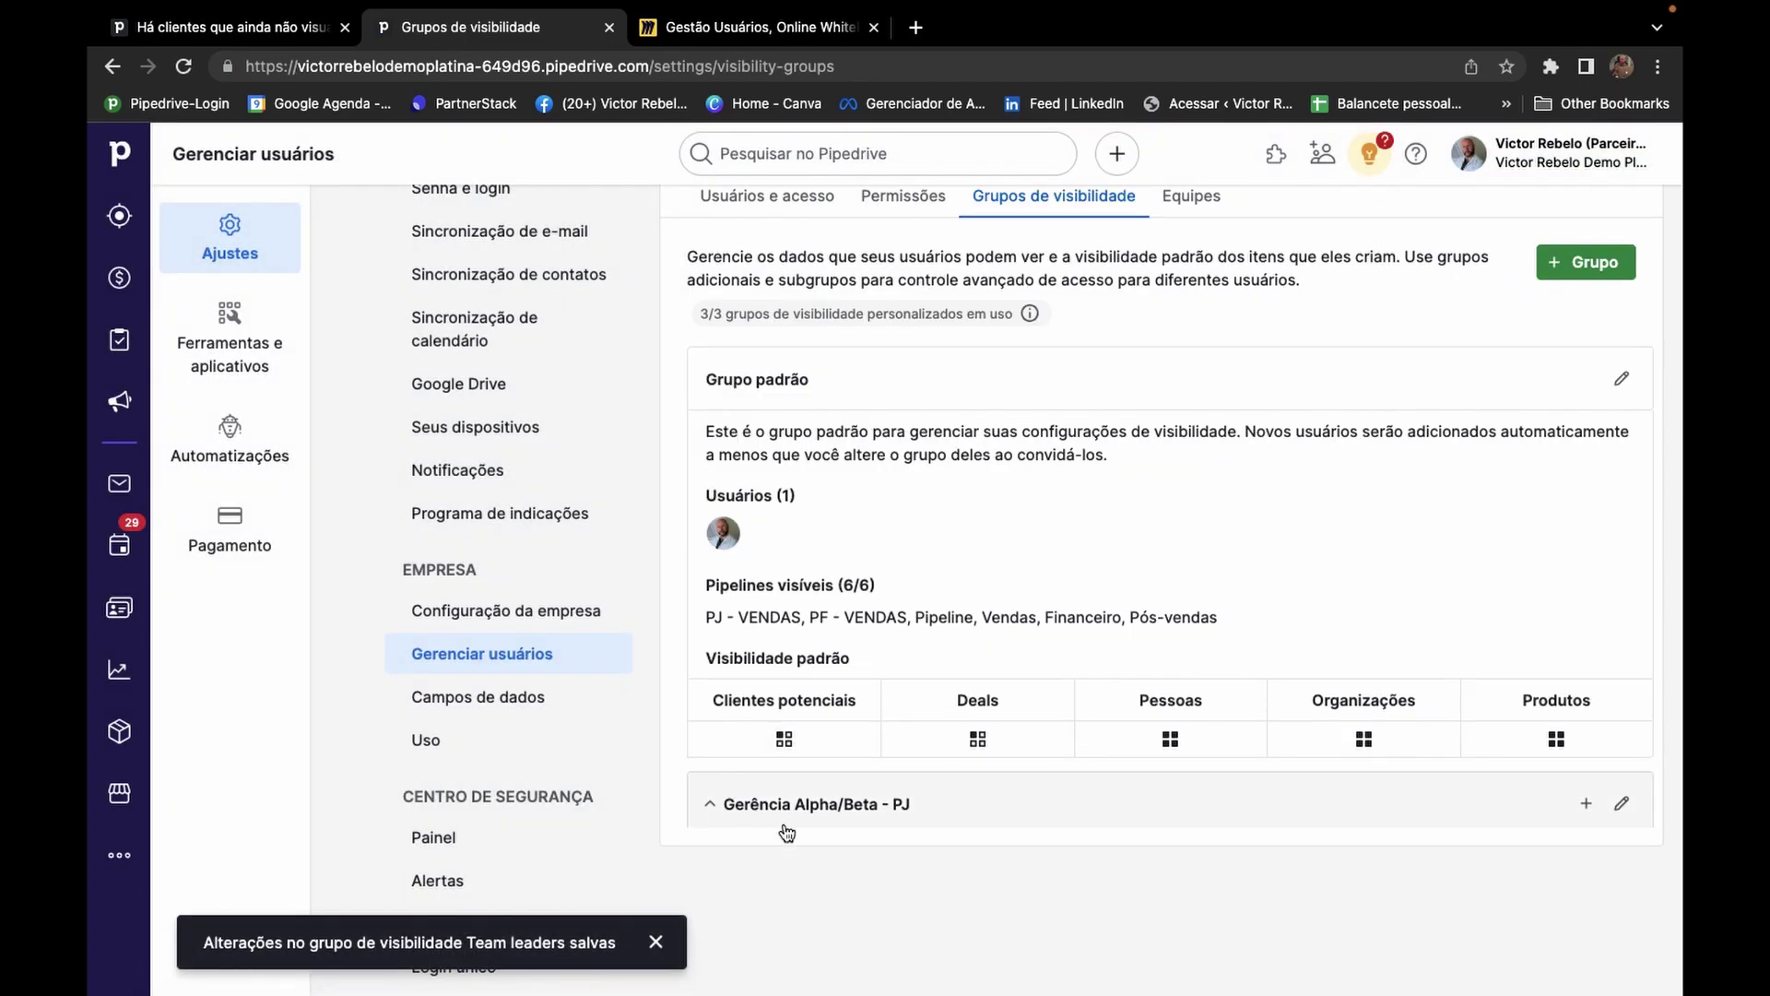
Rename the Equipe de vendas - Beta subgroup as Equipe de vendas and set its primary group to Team leaders.
scroll(858, 699, down, 3)
scroll(859, 699, down, 3)
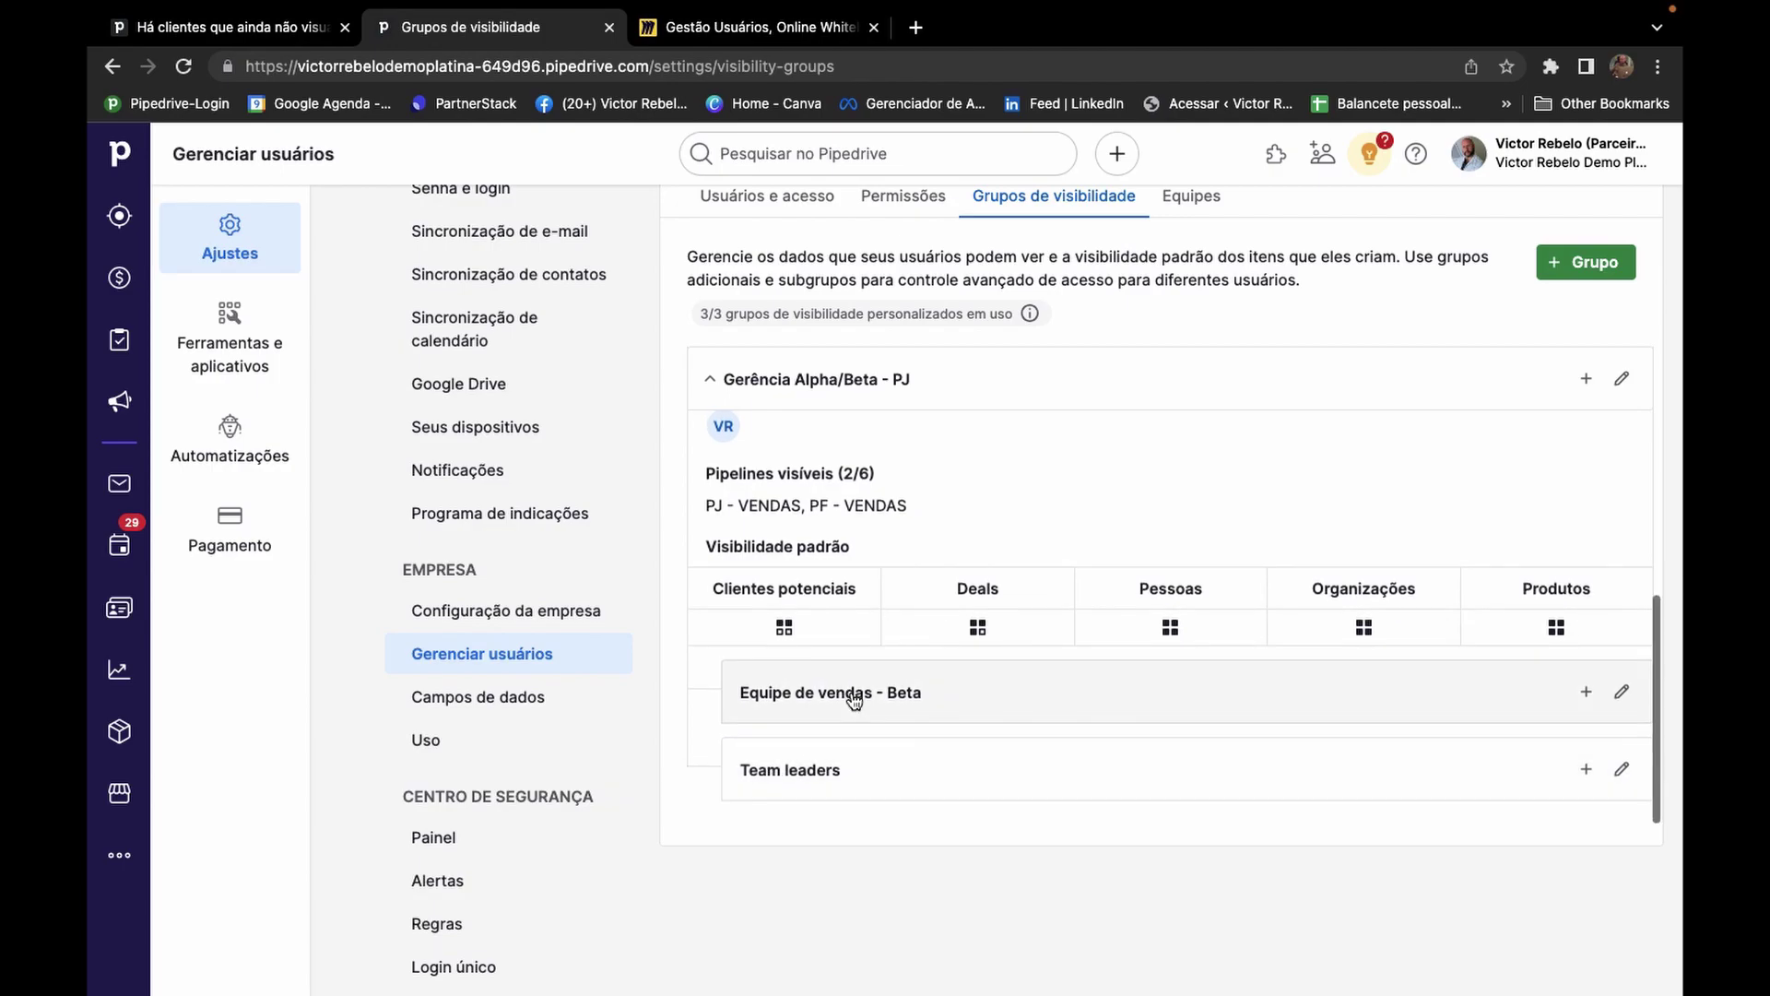
click(960, 687)
click(1617, 703)
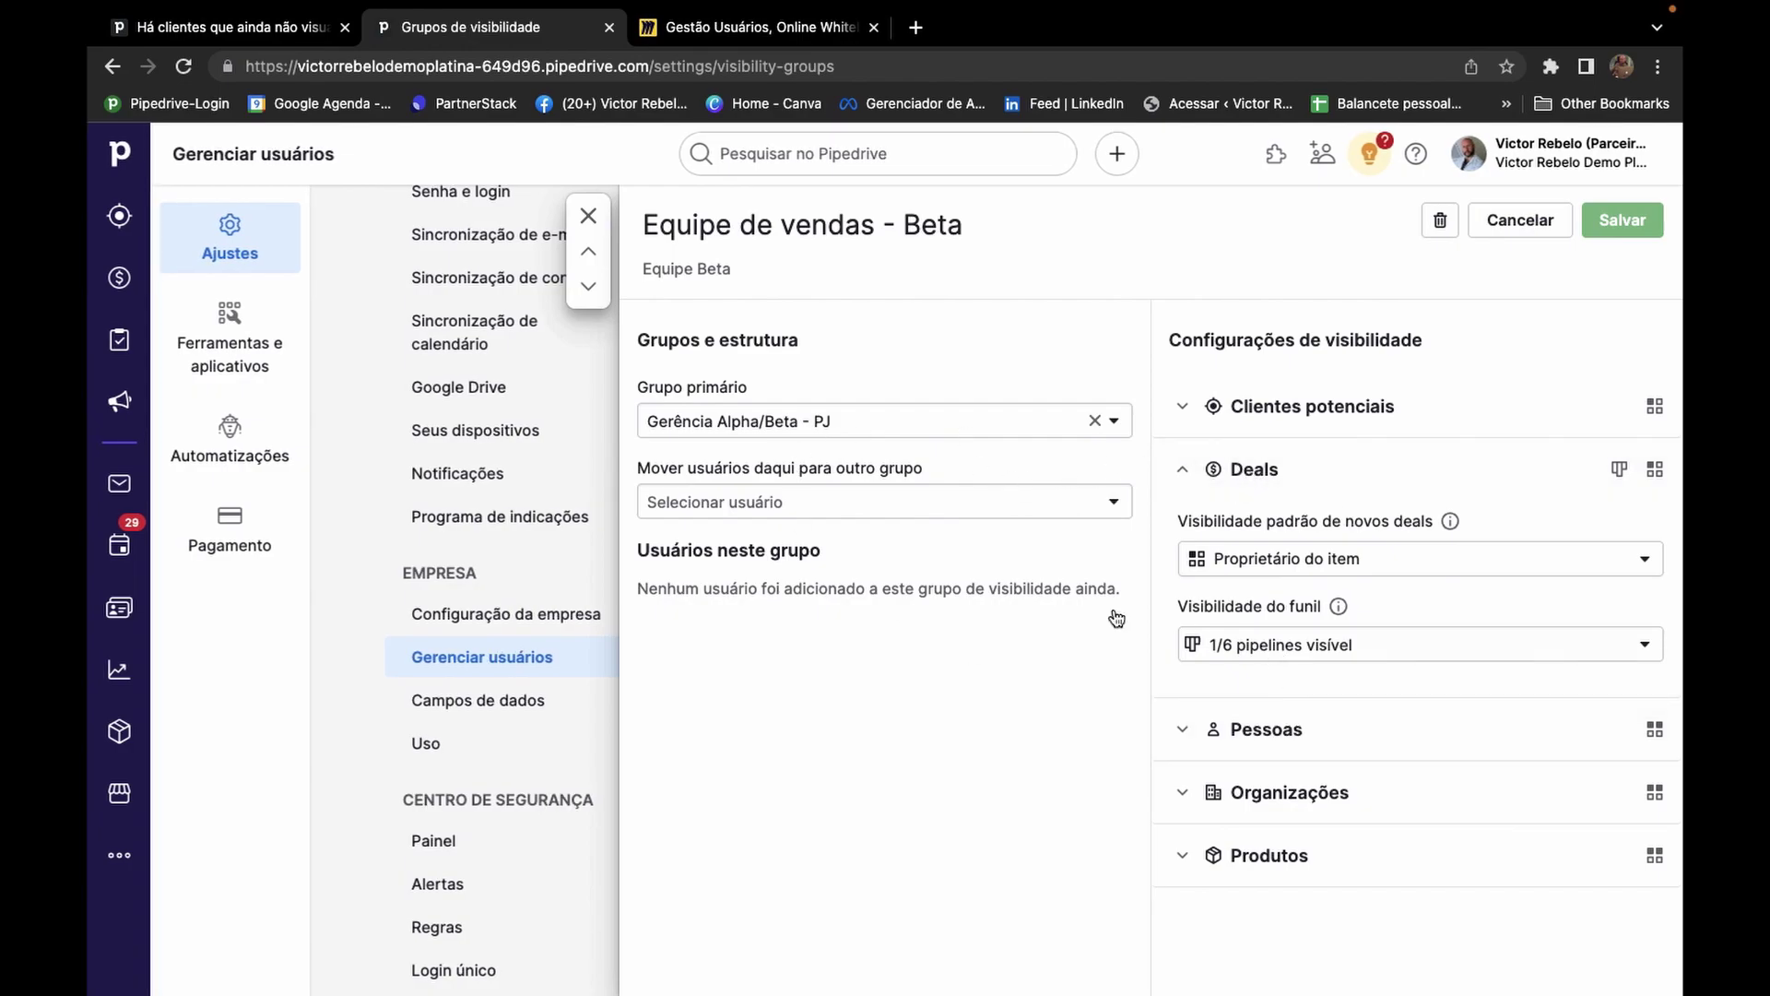
click(706, 426)
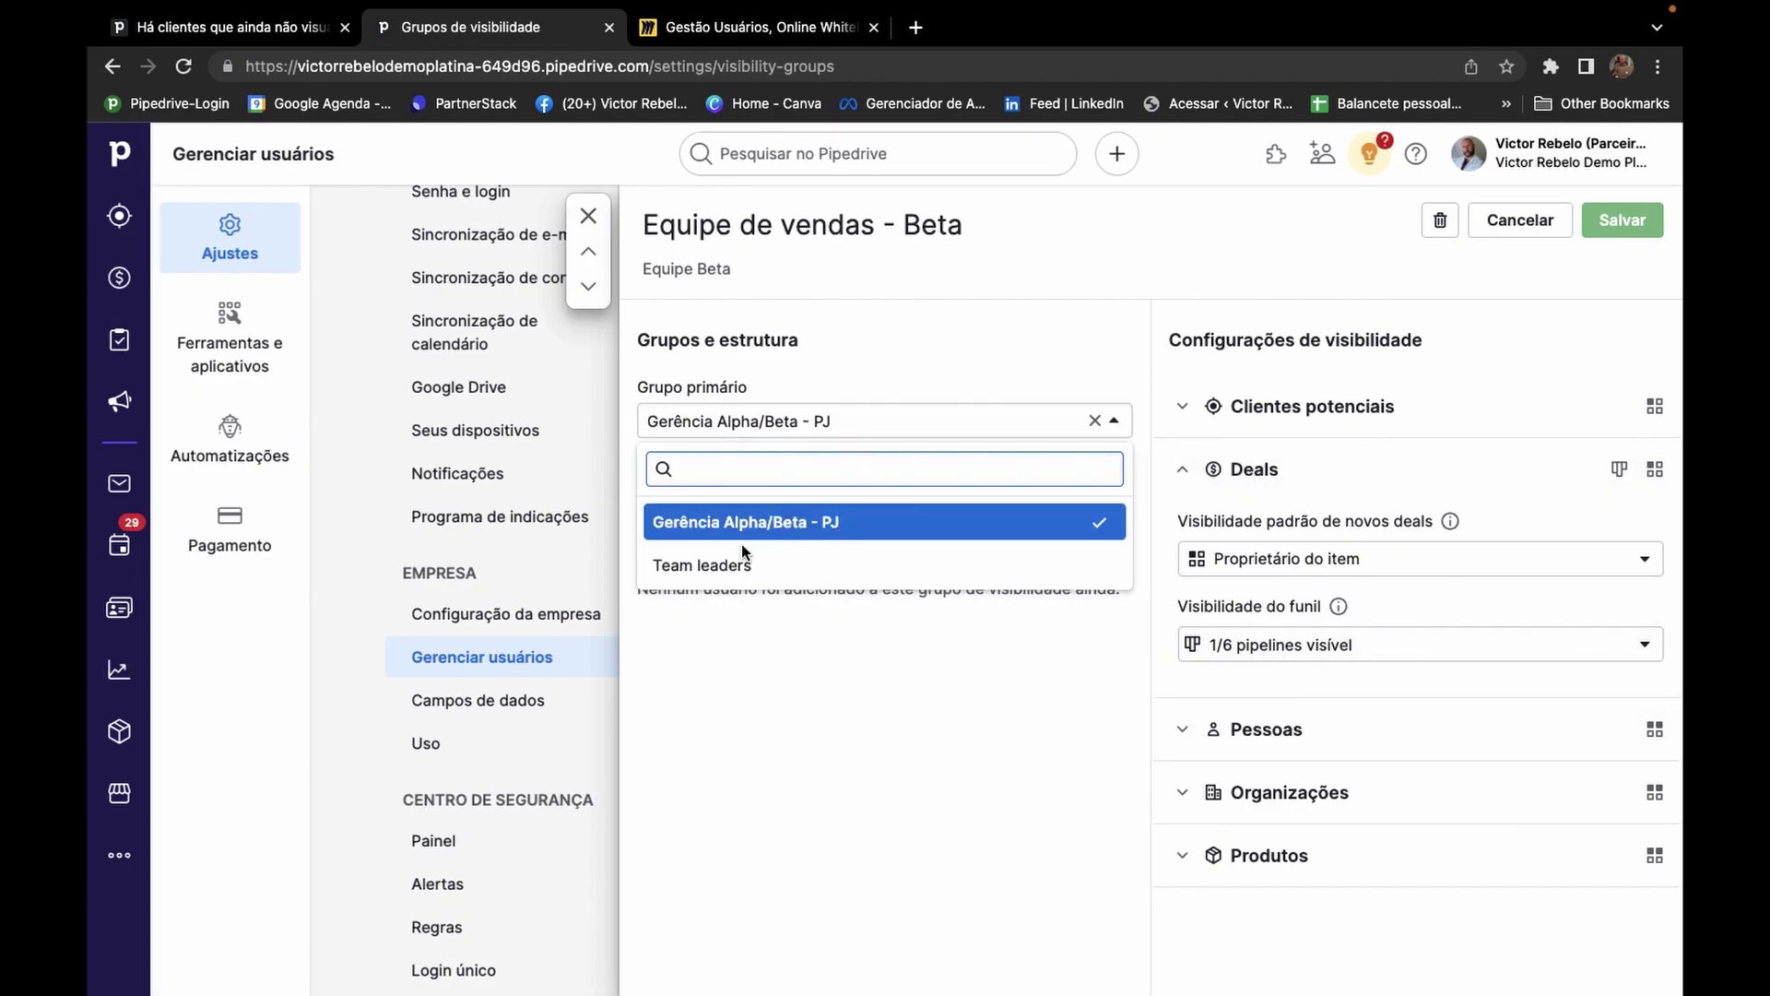
click(834, 224)
drag(974, 224, 872, 224)
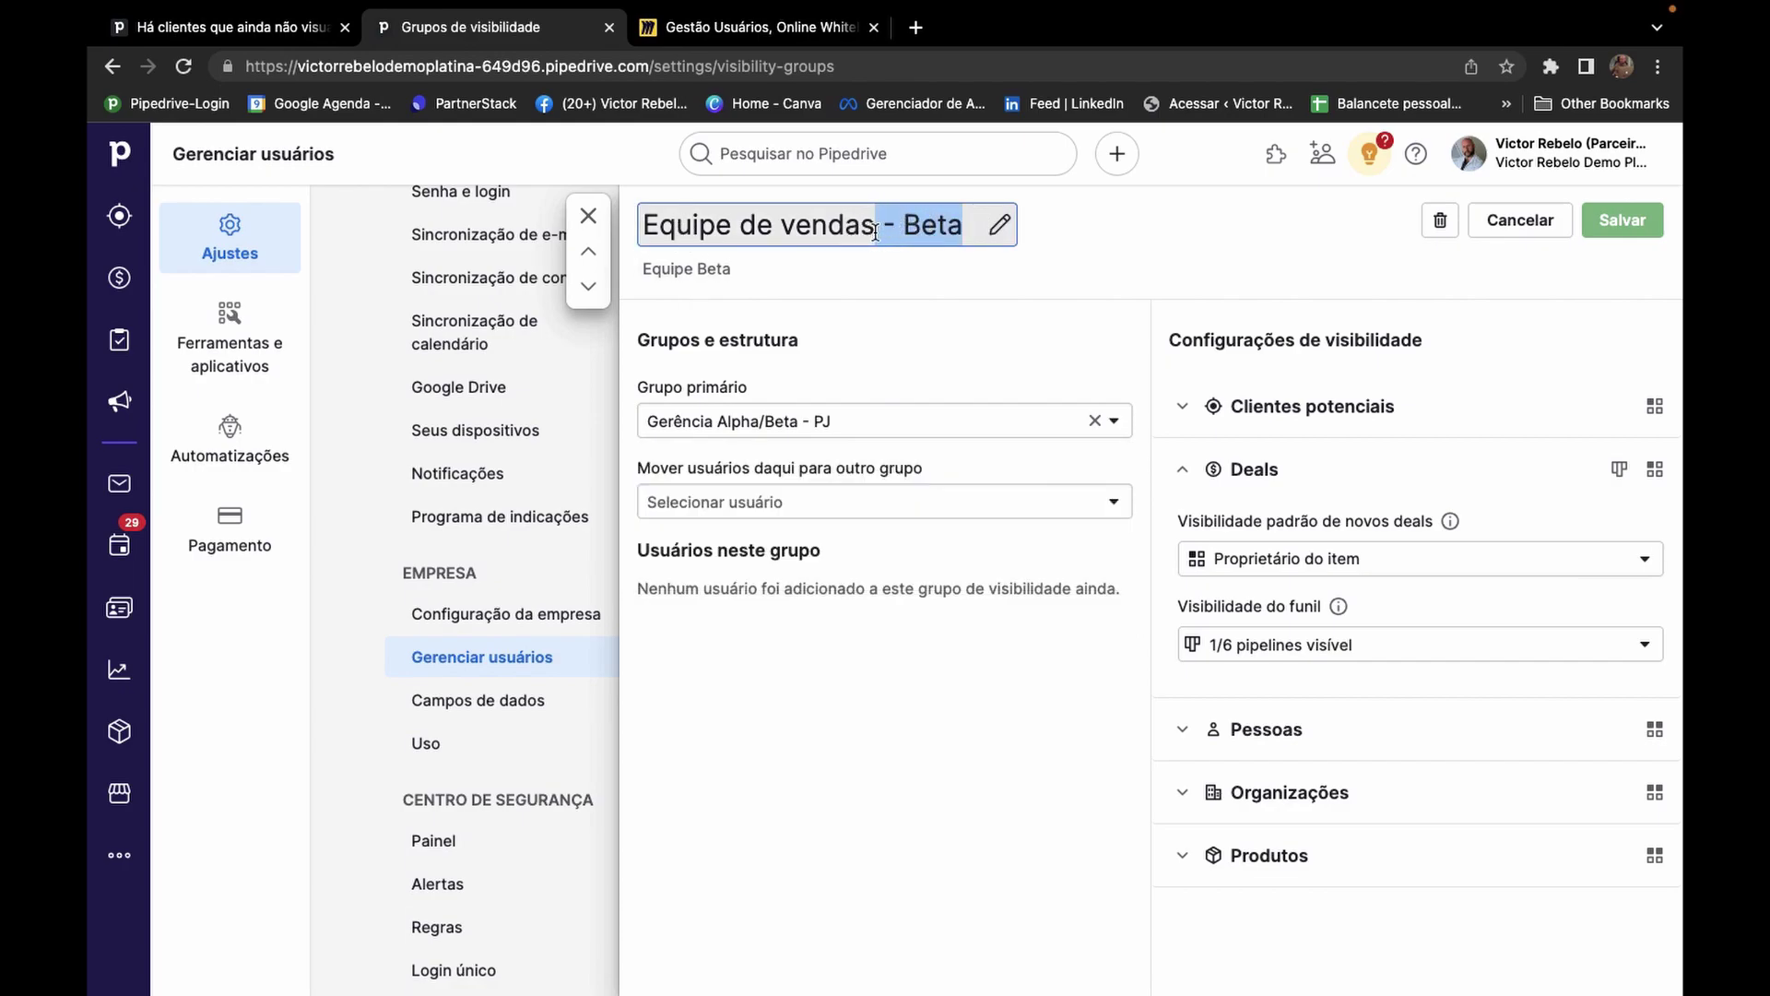
key(BackSpace)
click(743, 426)
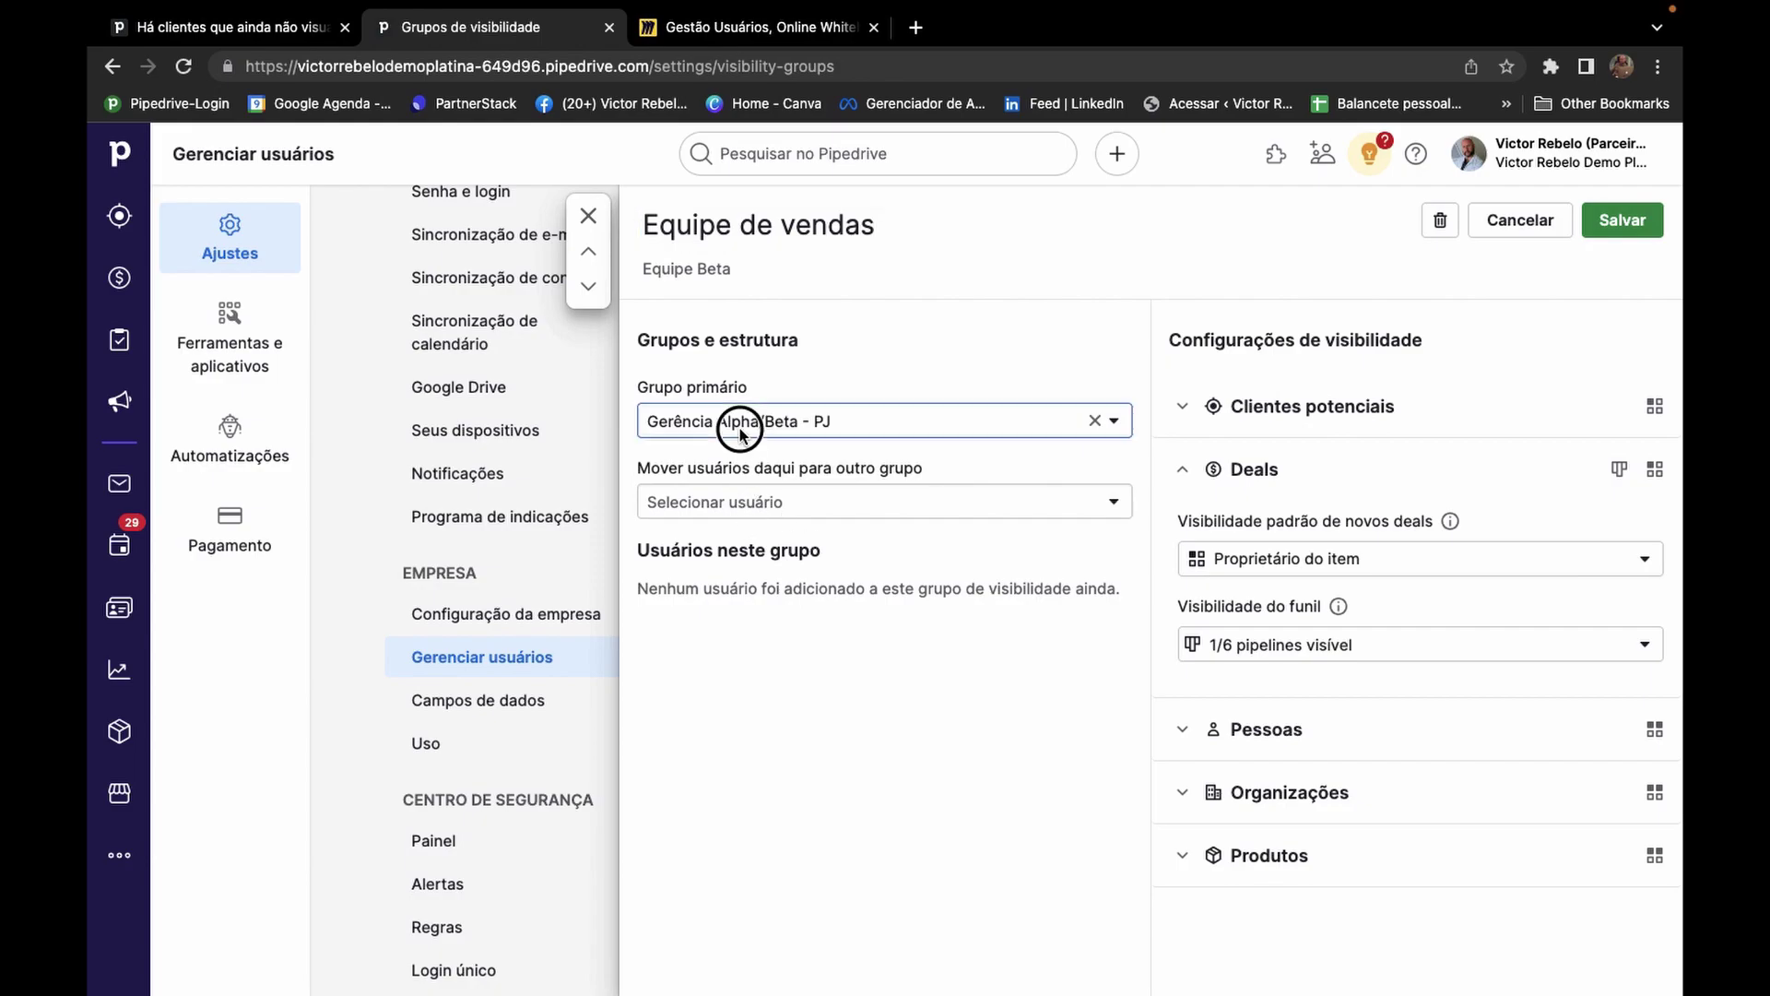
click(700, 564)
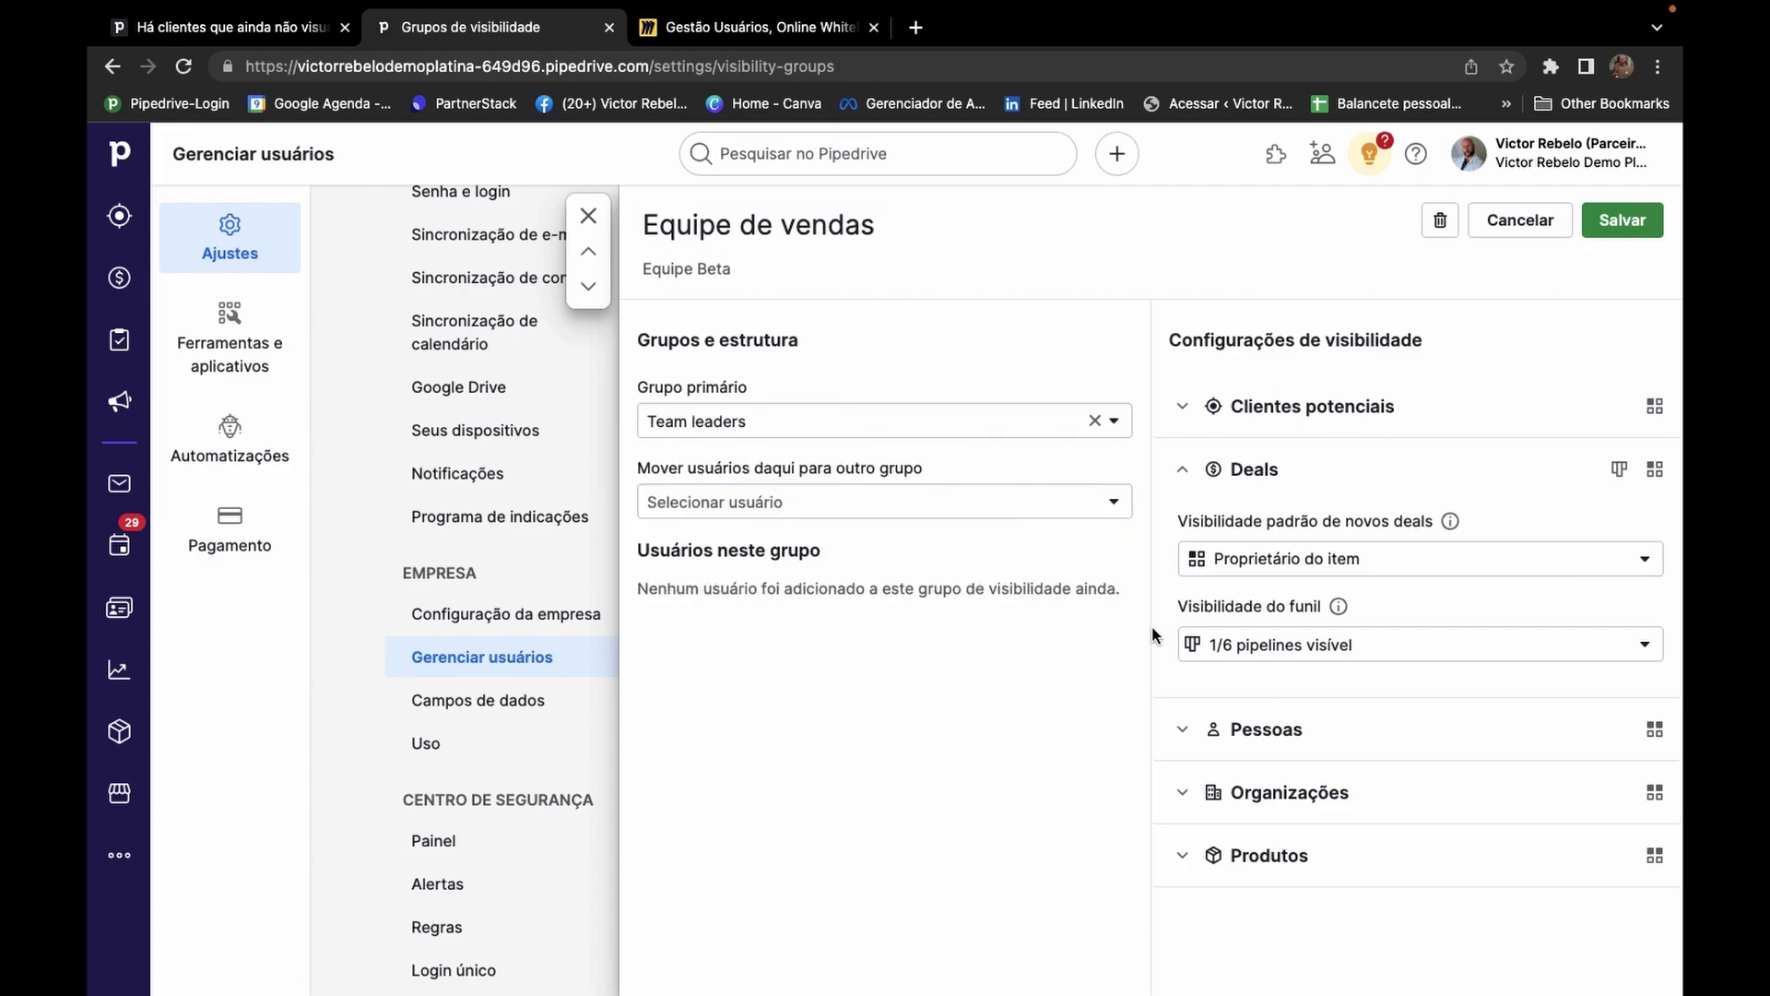
Allow the Equipe de vendas subgroup access to the PJ - VENDAS pipeline, and save the confirmed changes.
click(1287, 645)
click(1198, 759)
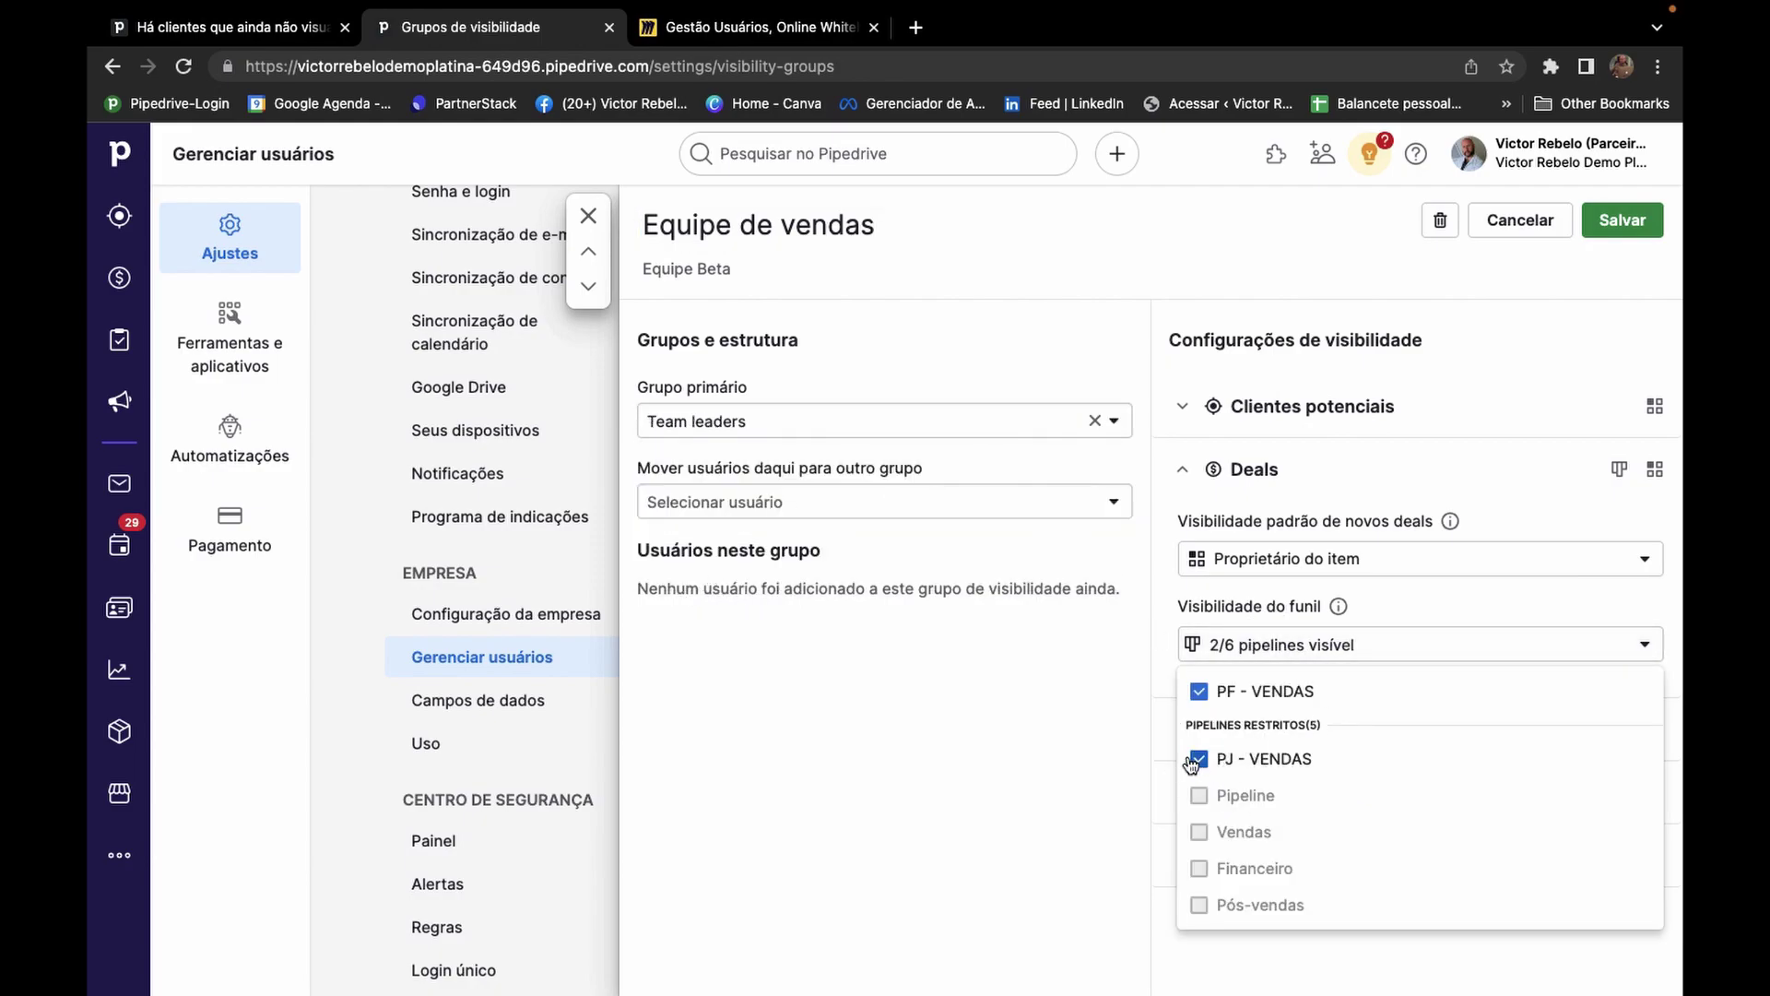
click(1130, 745)
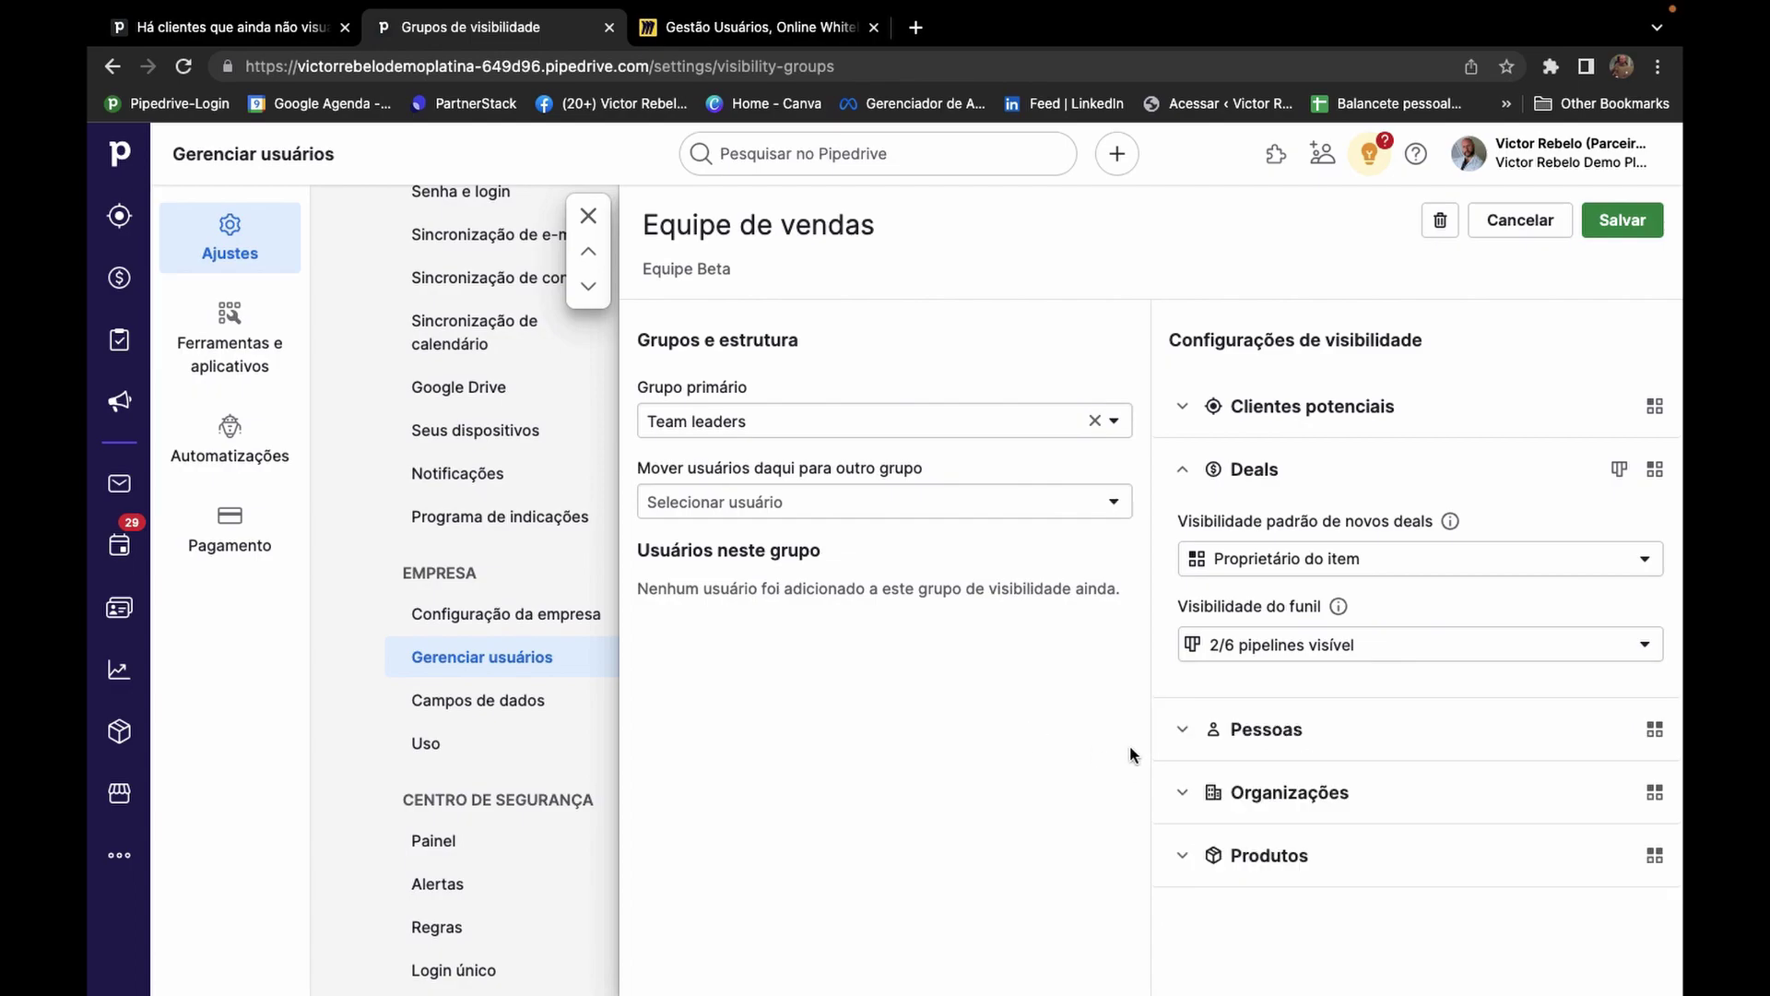
click(1615, 232)
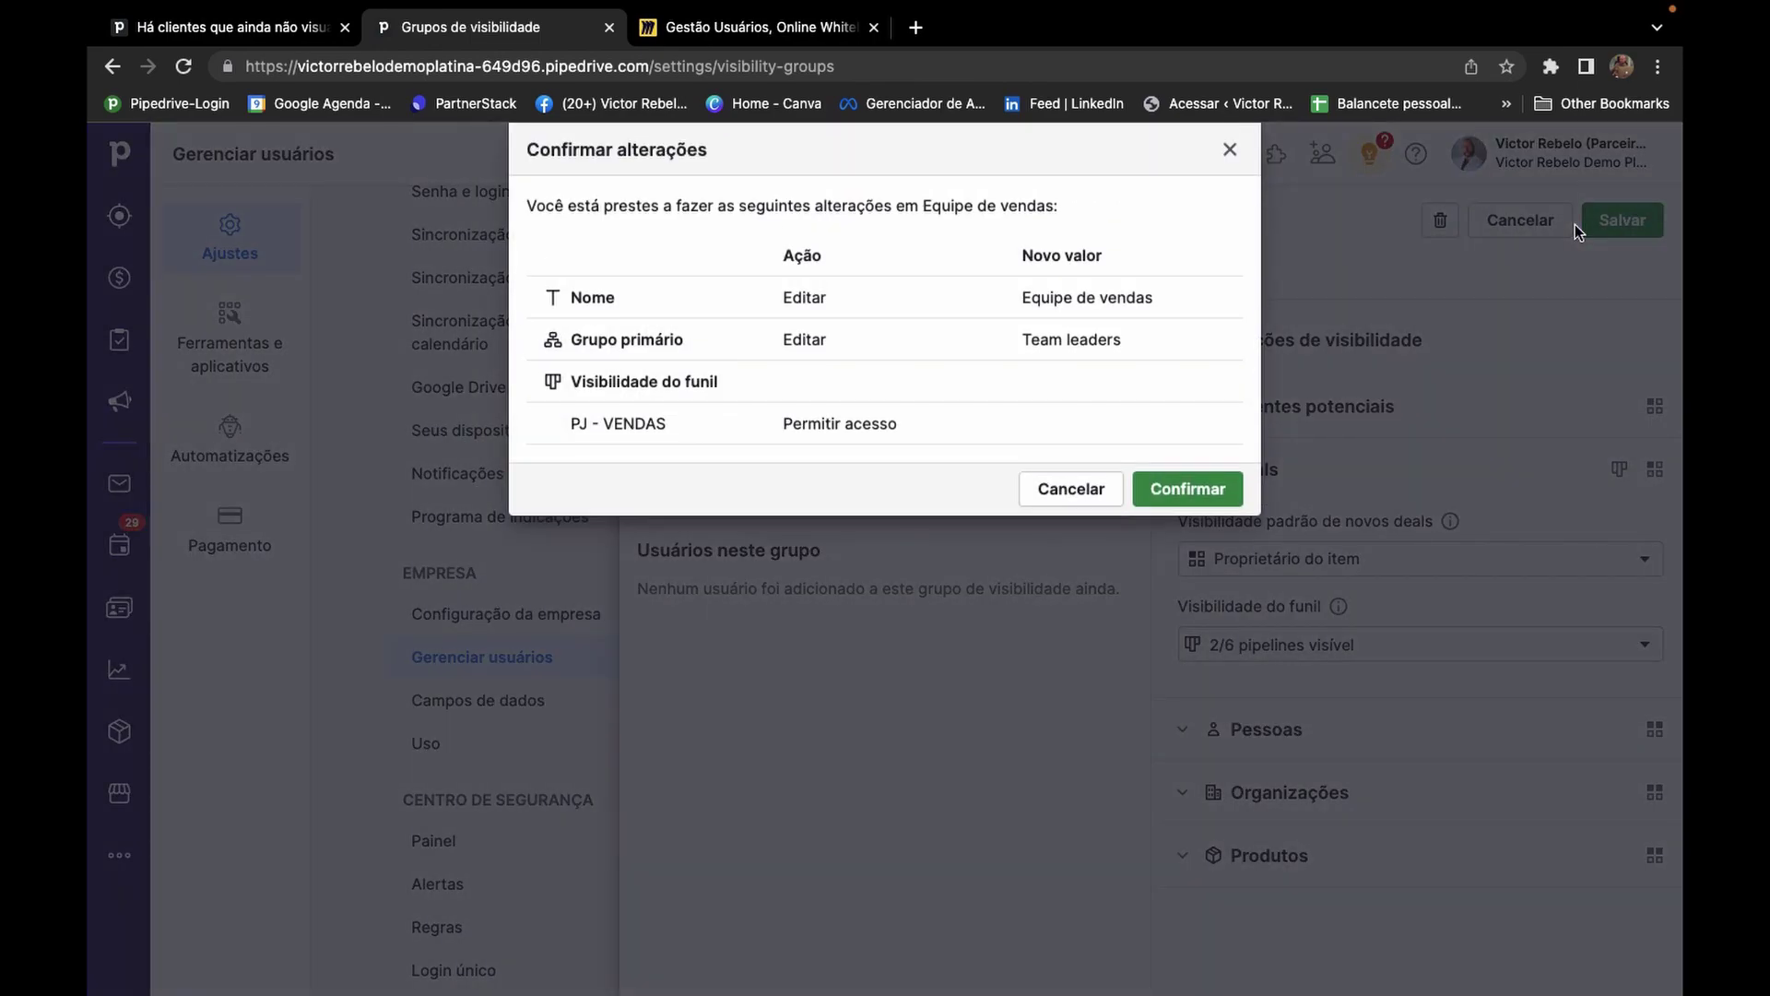
click(1189, 494)
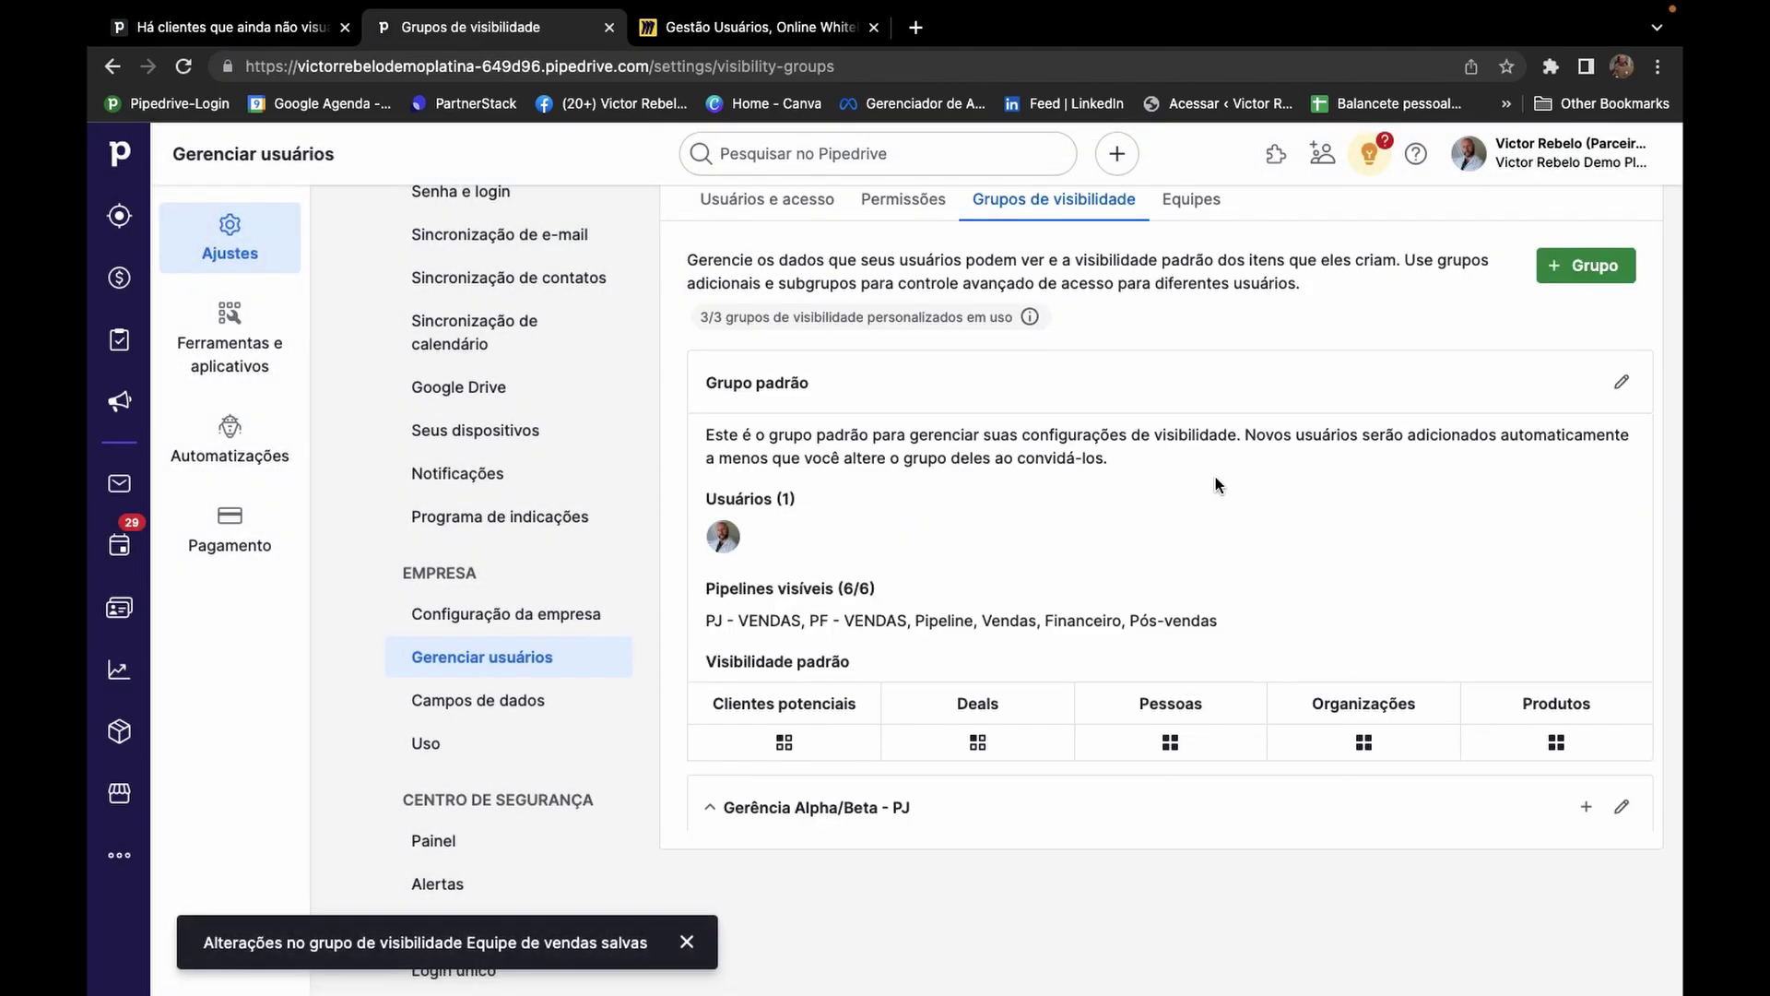
Review the subgroup structure under Gerência Alpha/Beta - PJ, collapse the group, and open its settings.
scroll(1215, 485, down, 5)
scroll(1215, 478, down, 1)
click(748, 429)
scroll(912, 560, down, 1)
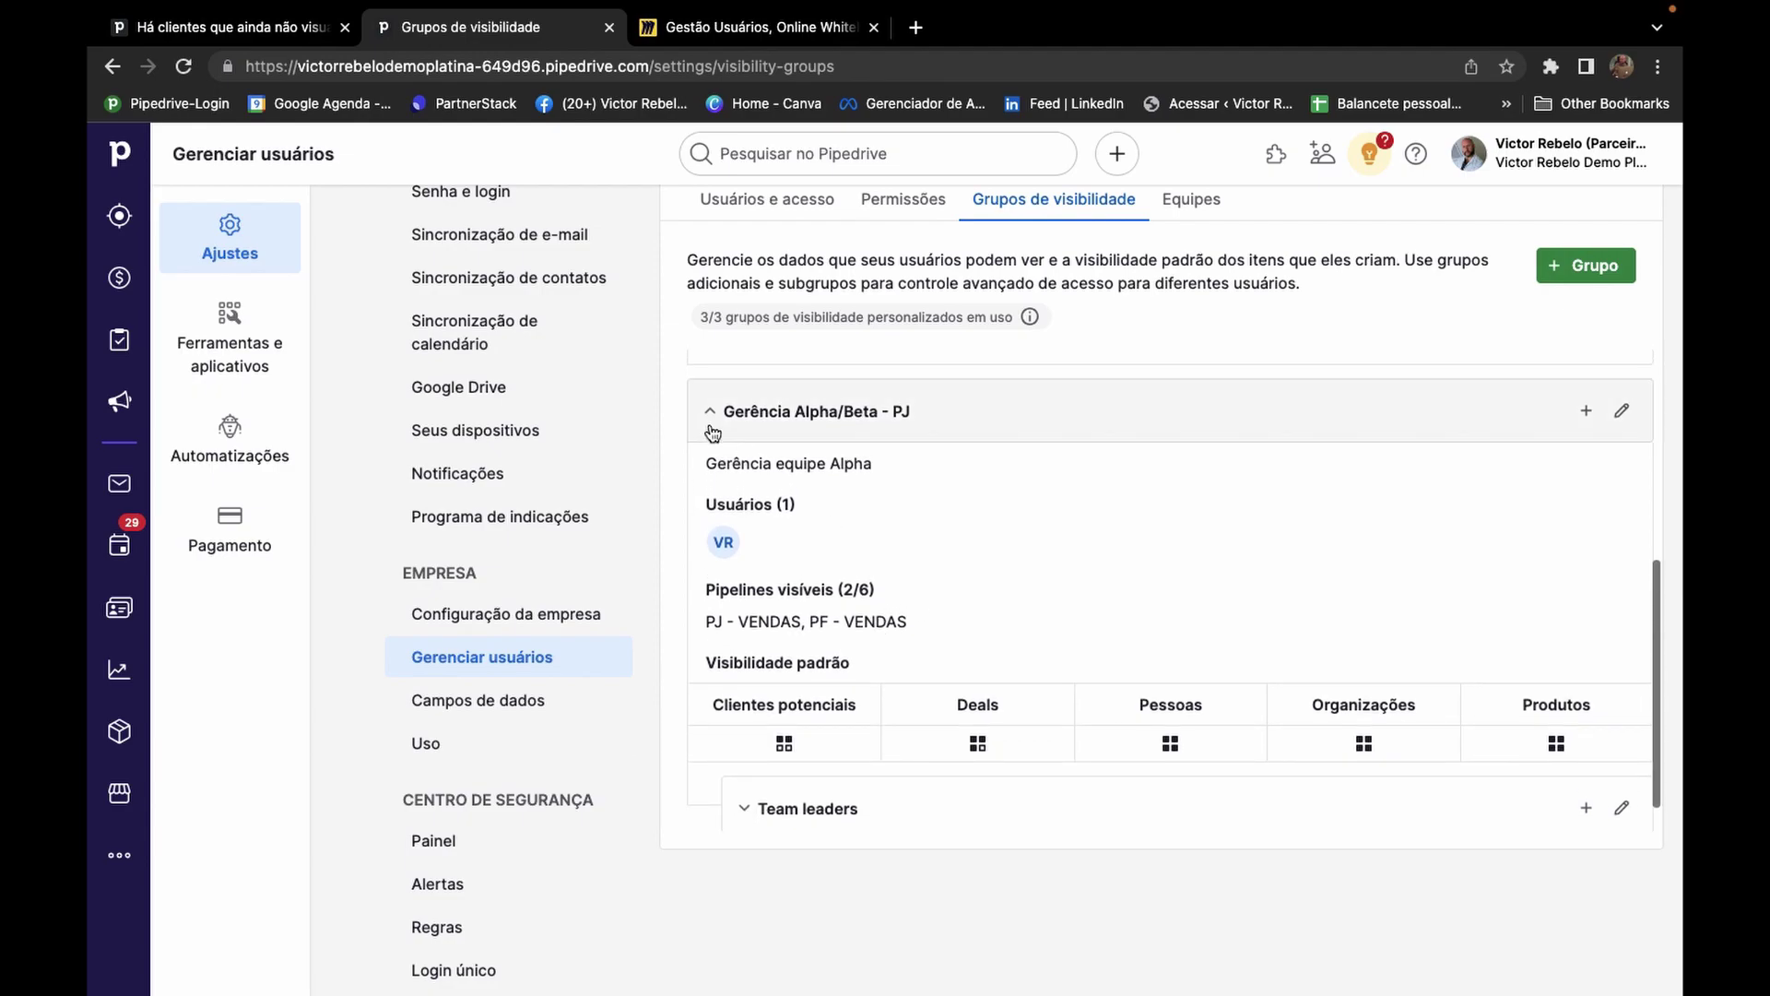
scroll(710, 411, up, 1)
click(724, 452)
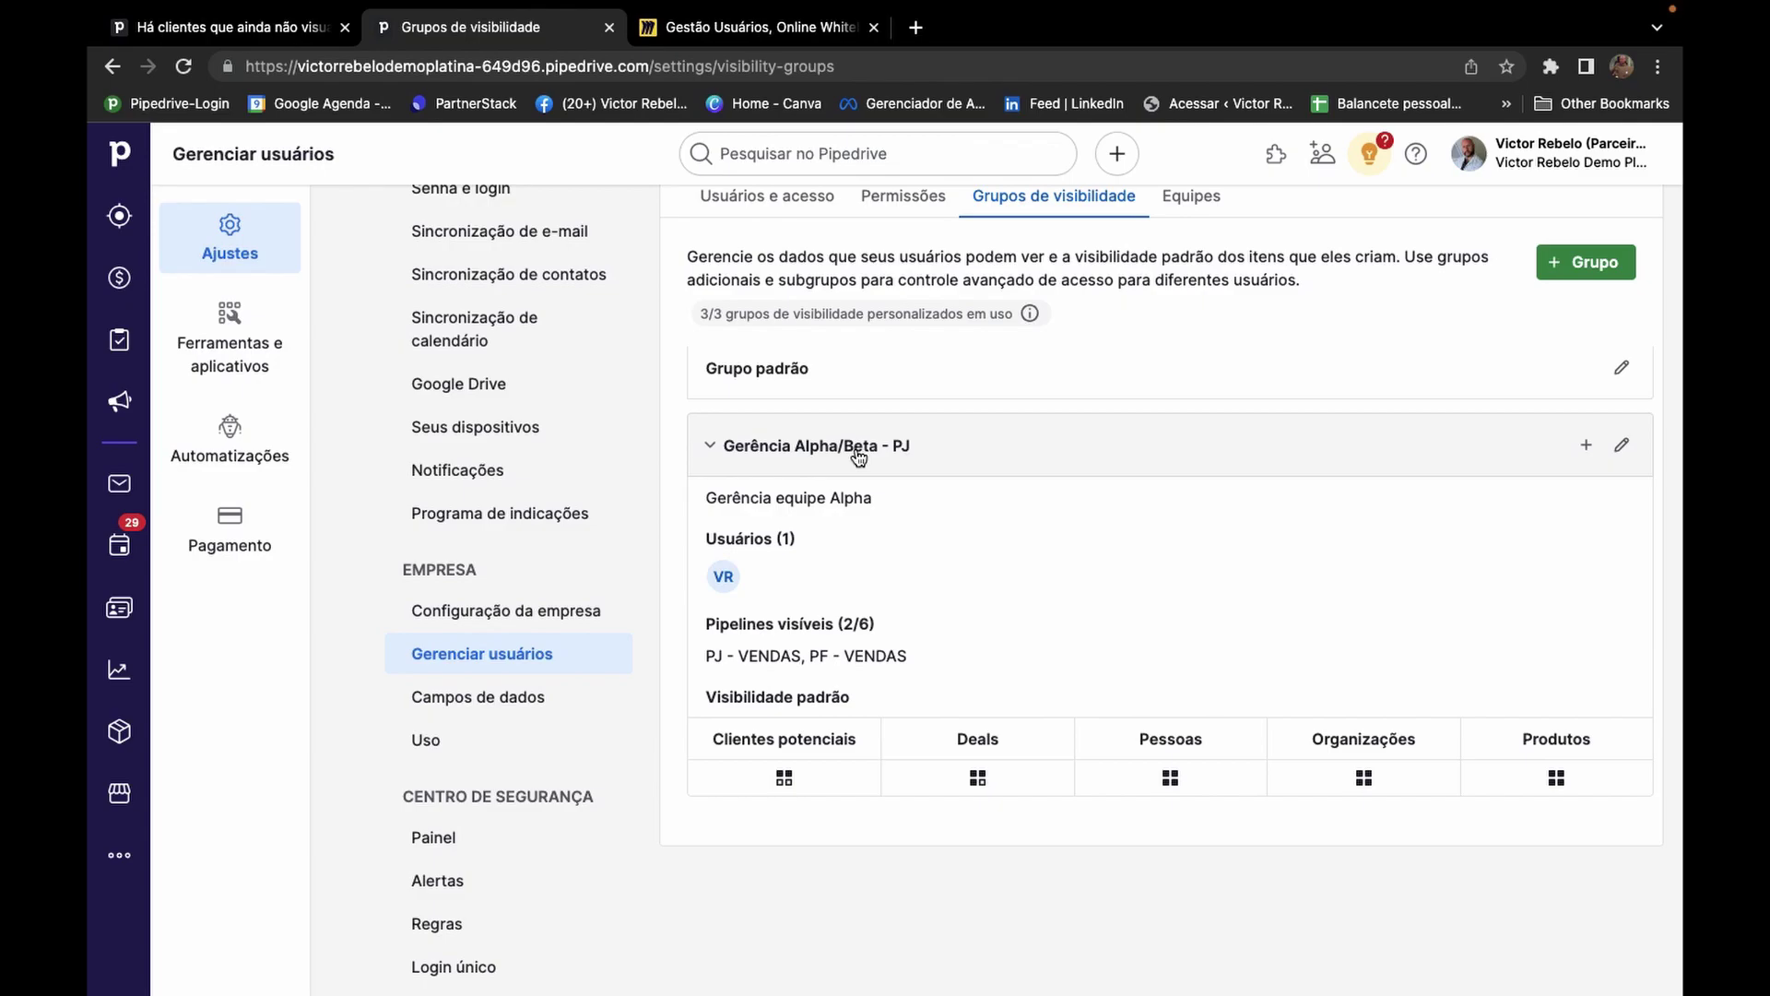
click(1621, 444)
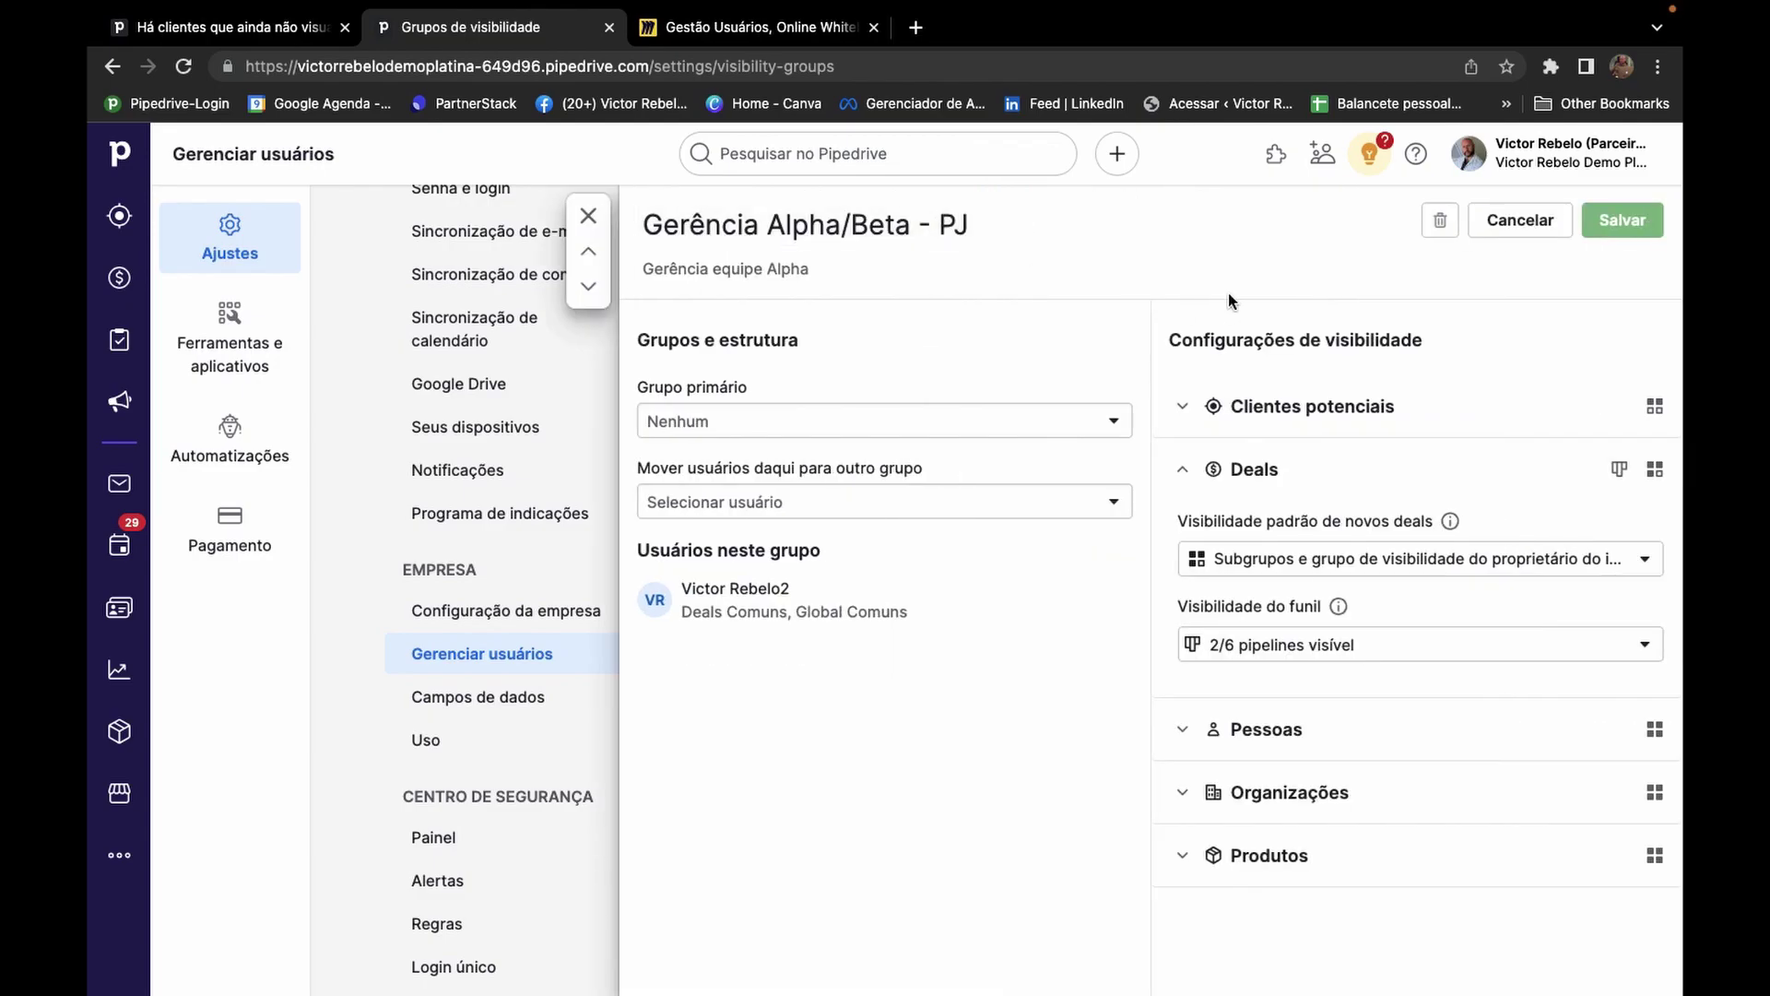
Rename the Gerência Alpha/Beta - PJ group as Gerência PJ/PF and save the confirmed change.
drag(755, 227, 929, 244)
key(BackSpace)
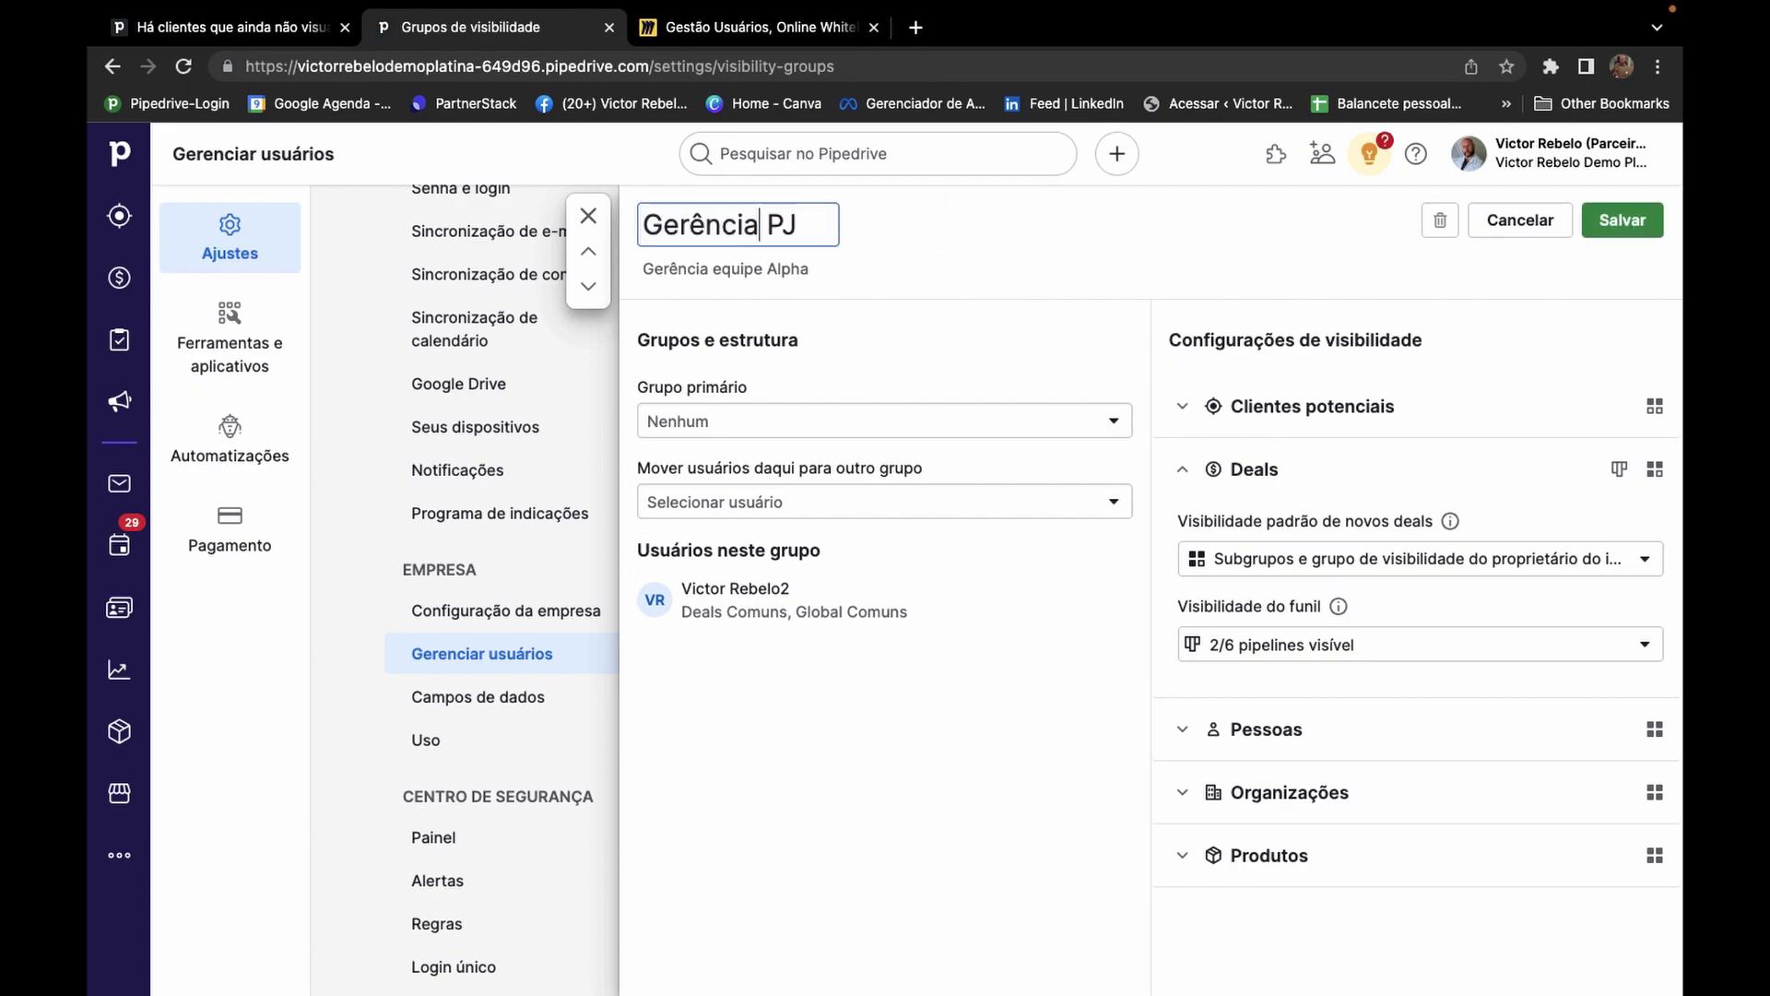
text(/PF)
click(1622, 220)
click(1199, 369)
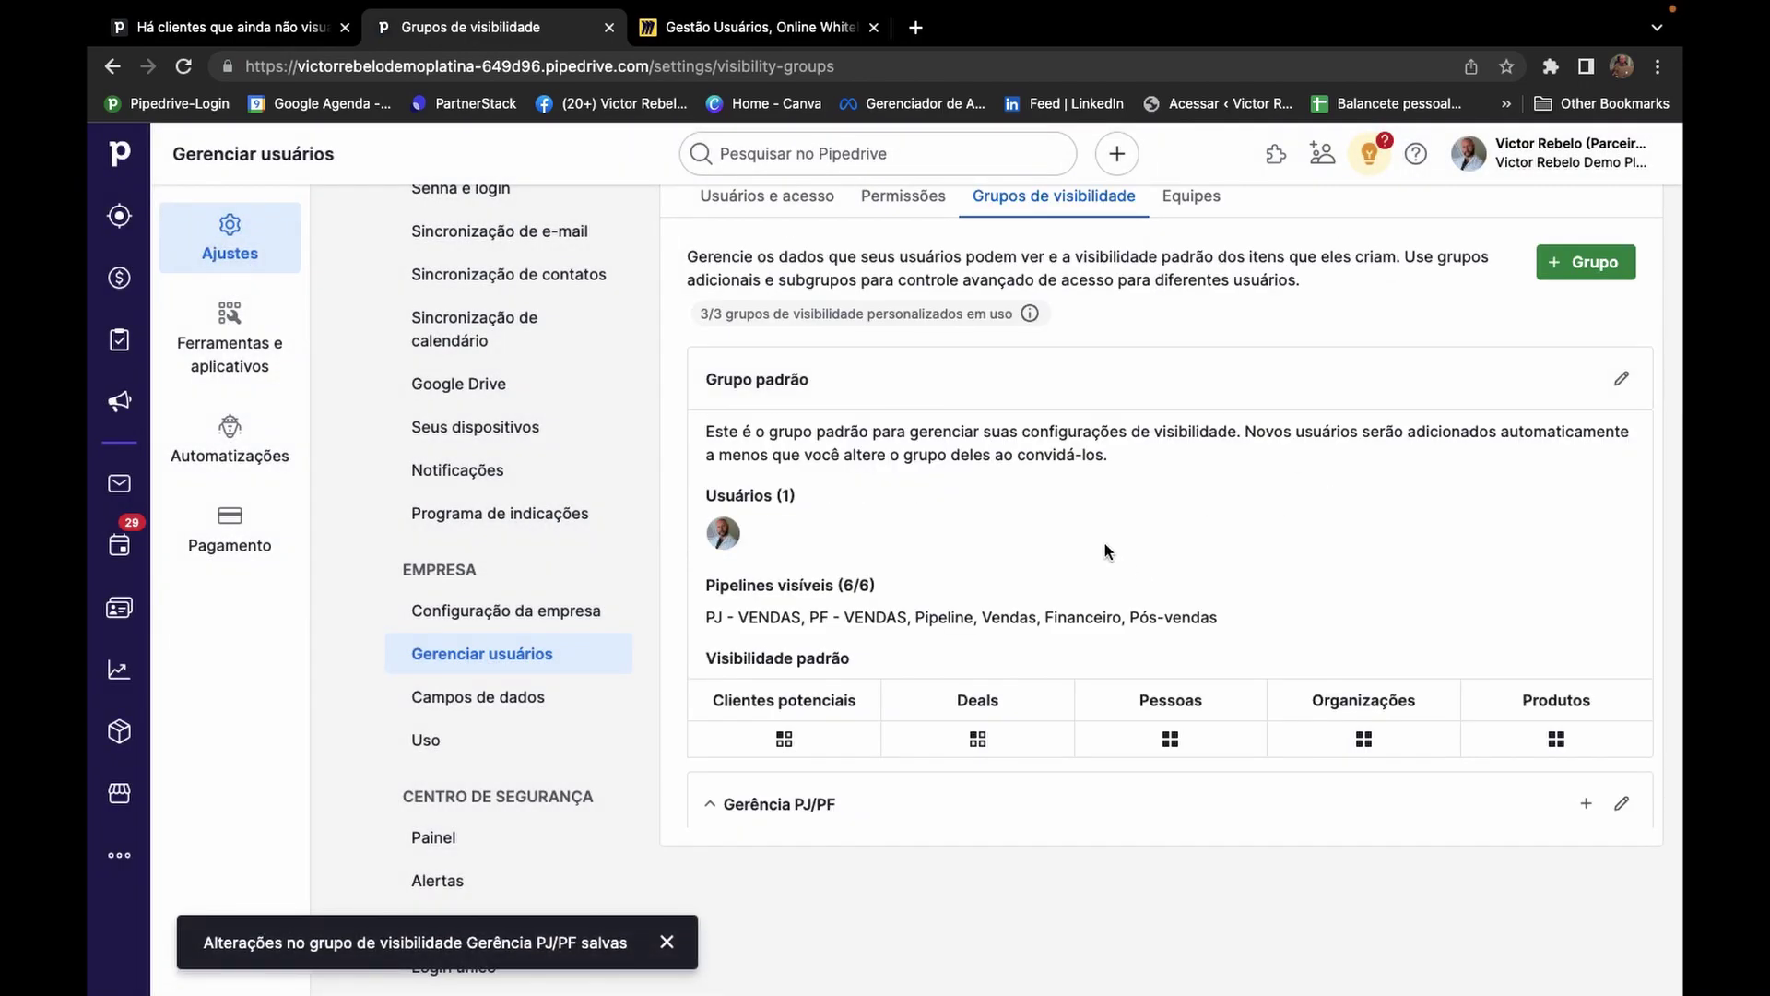
Review the Gerência PJ/PF group's visible pipelines, default visibility and nested Team leaders and Equipe de vendas subgroups.
scroll(1104, 551, down, 3)
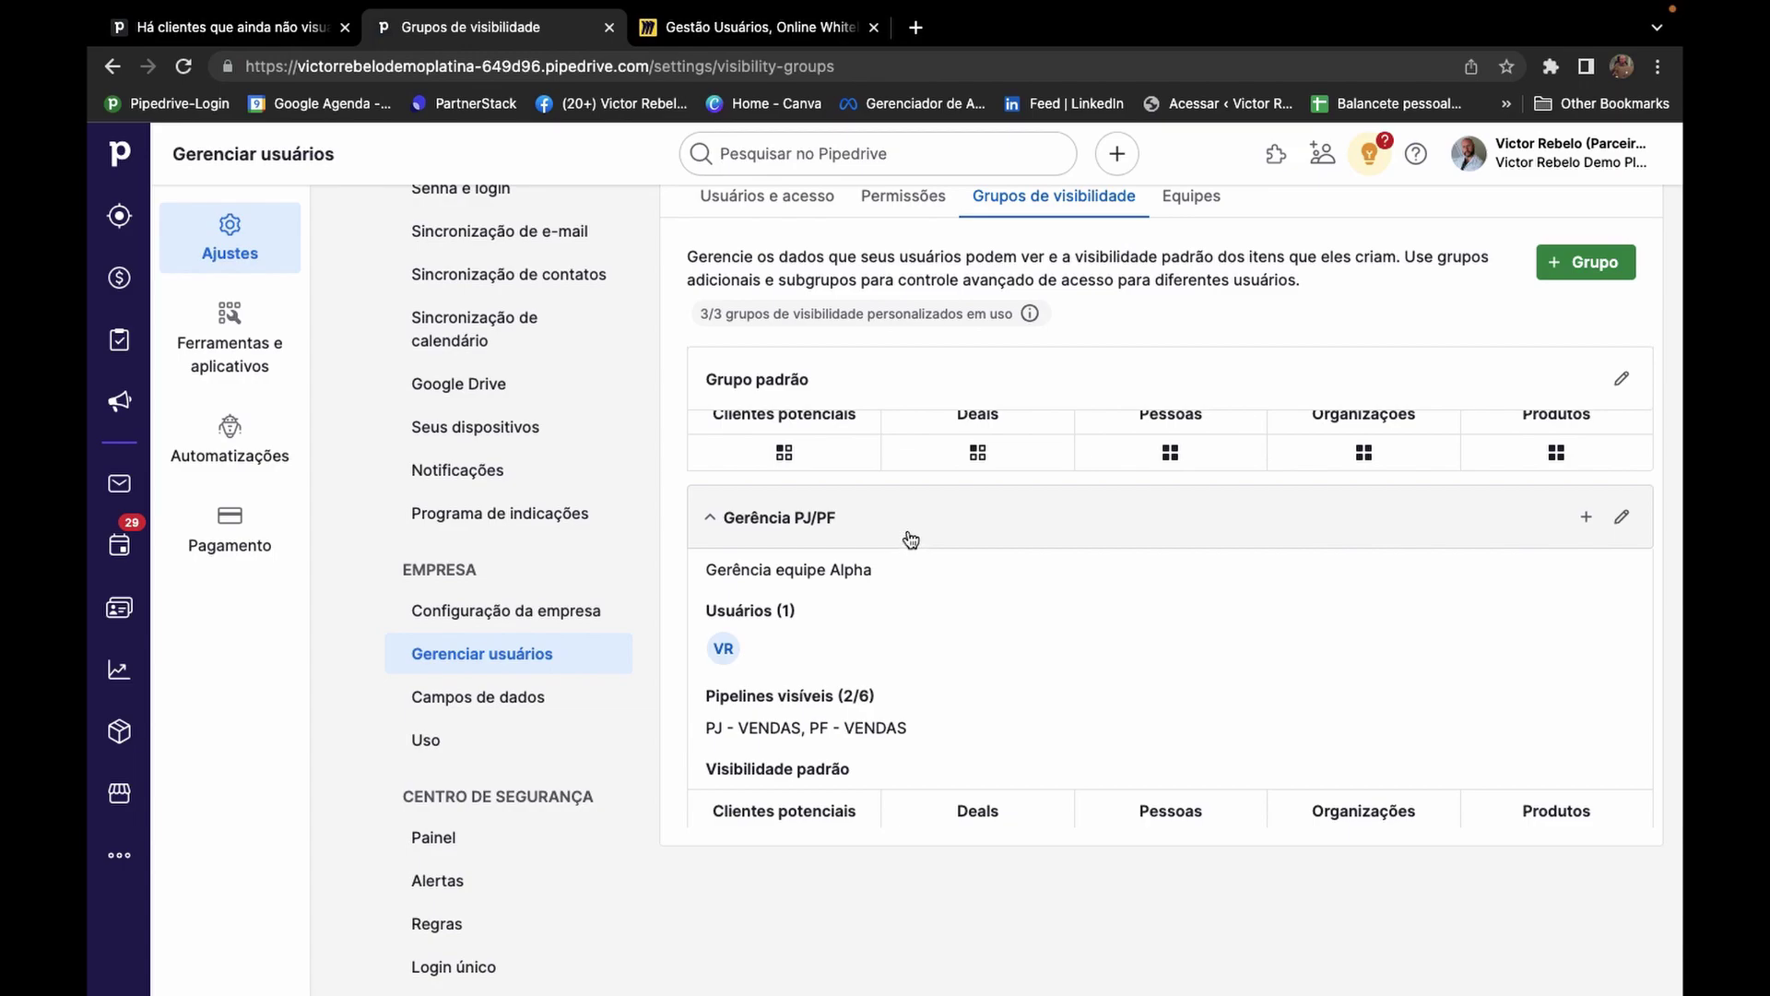
scroll(909, 538, down, 2)
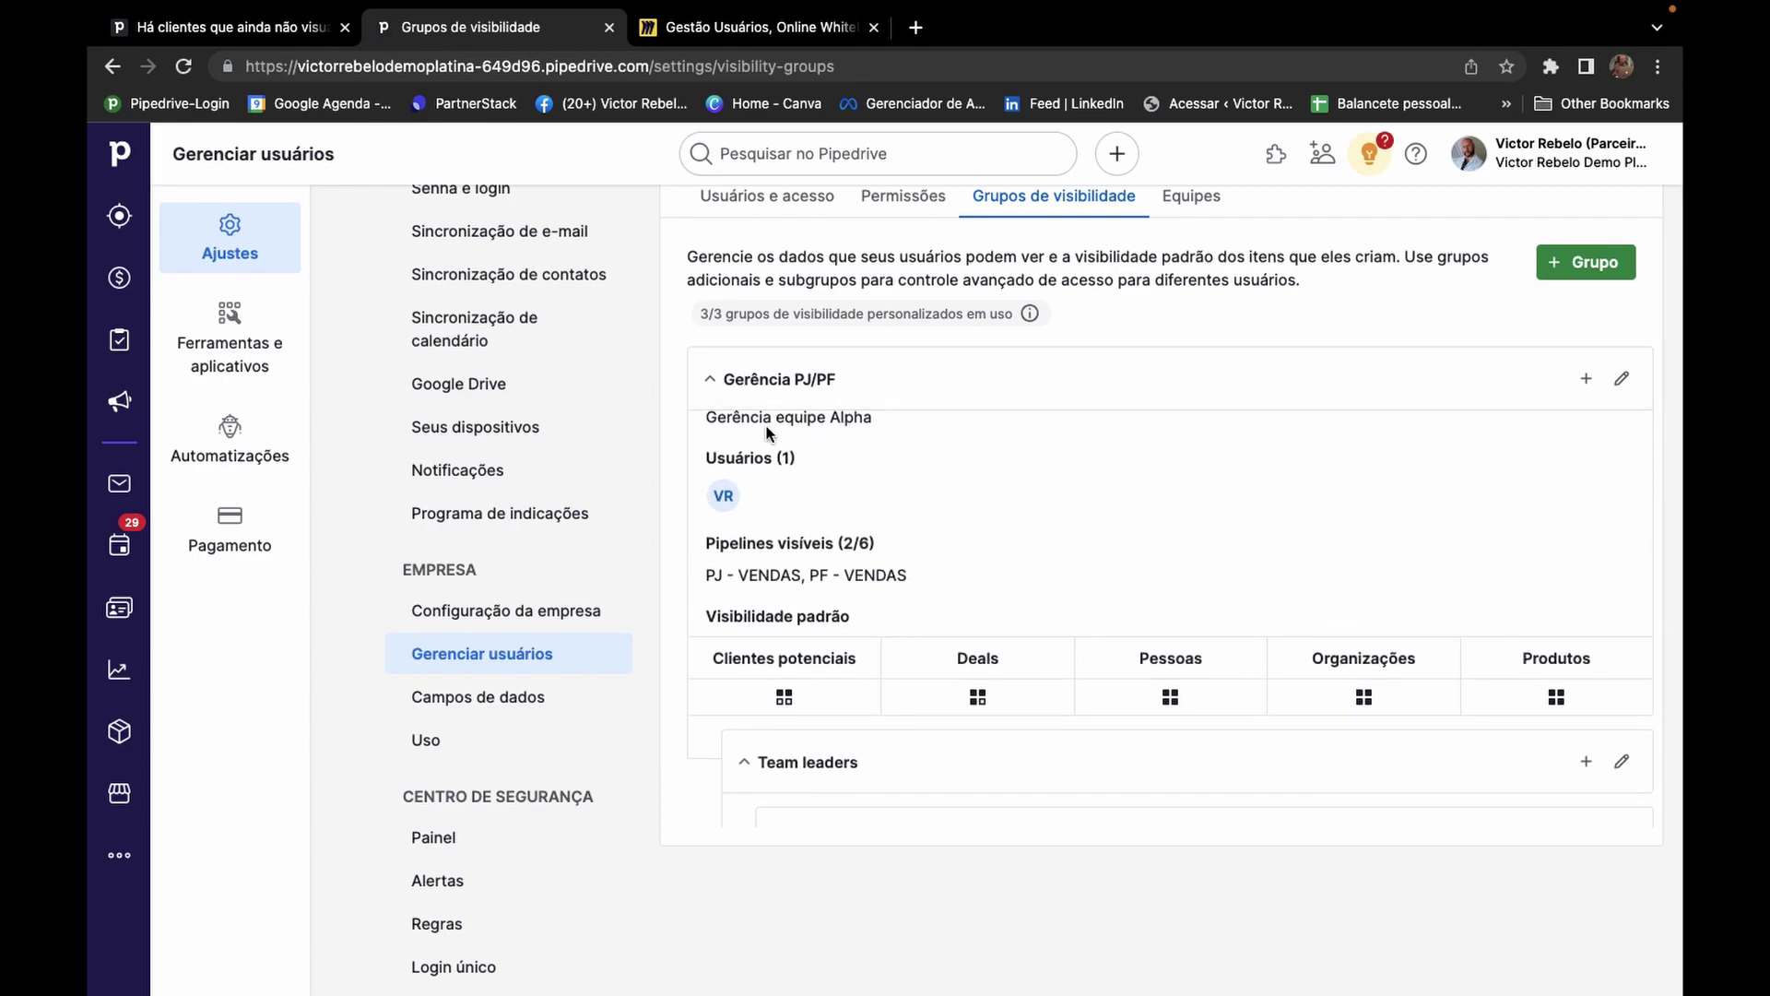
scroll(922, 590, down, 3)
scroll(1014, 595, up, 1)
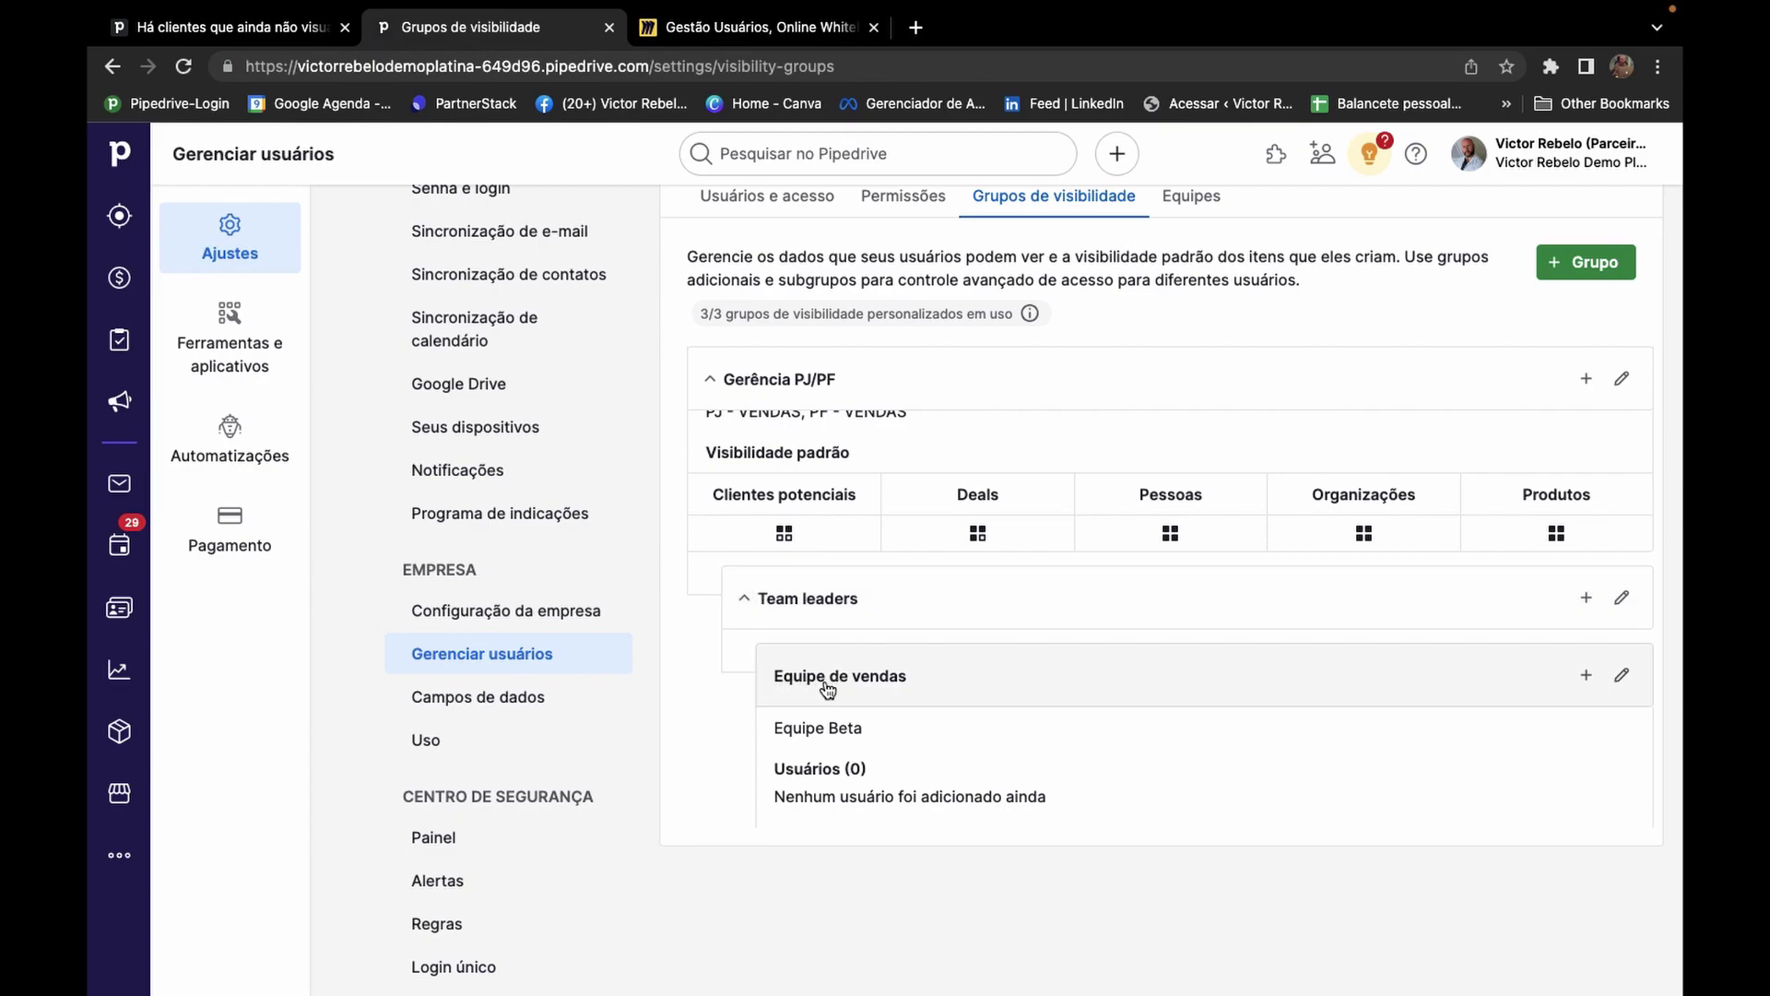
scroll(835, 686, down, 2)
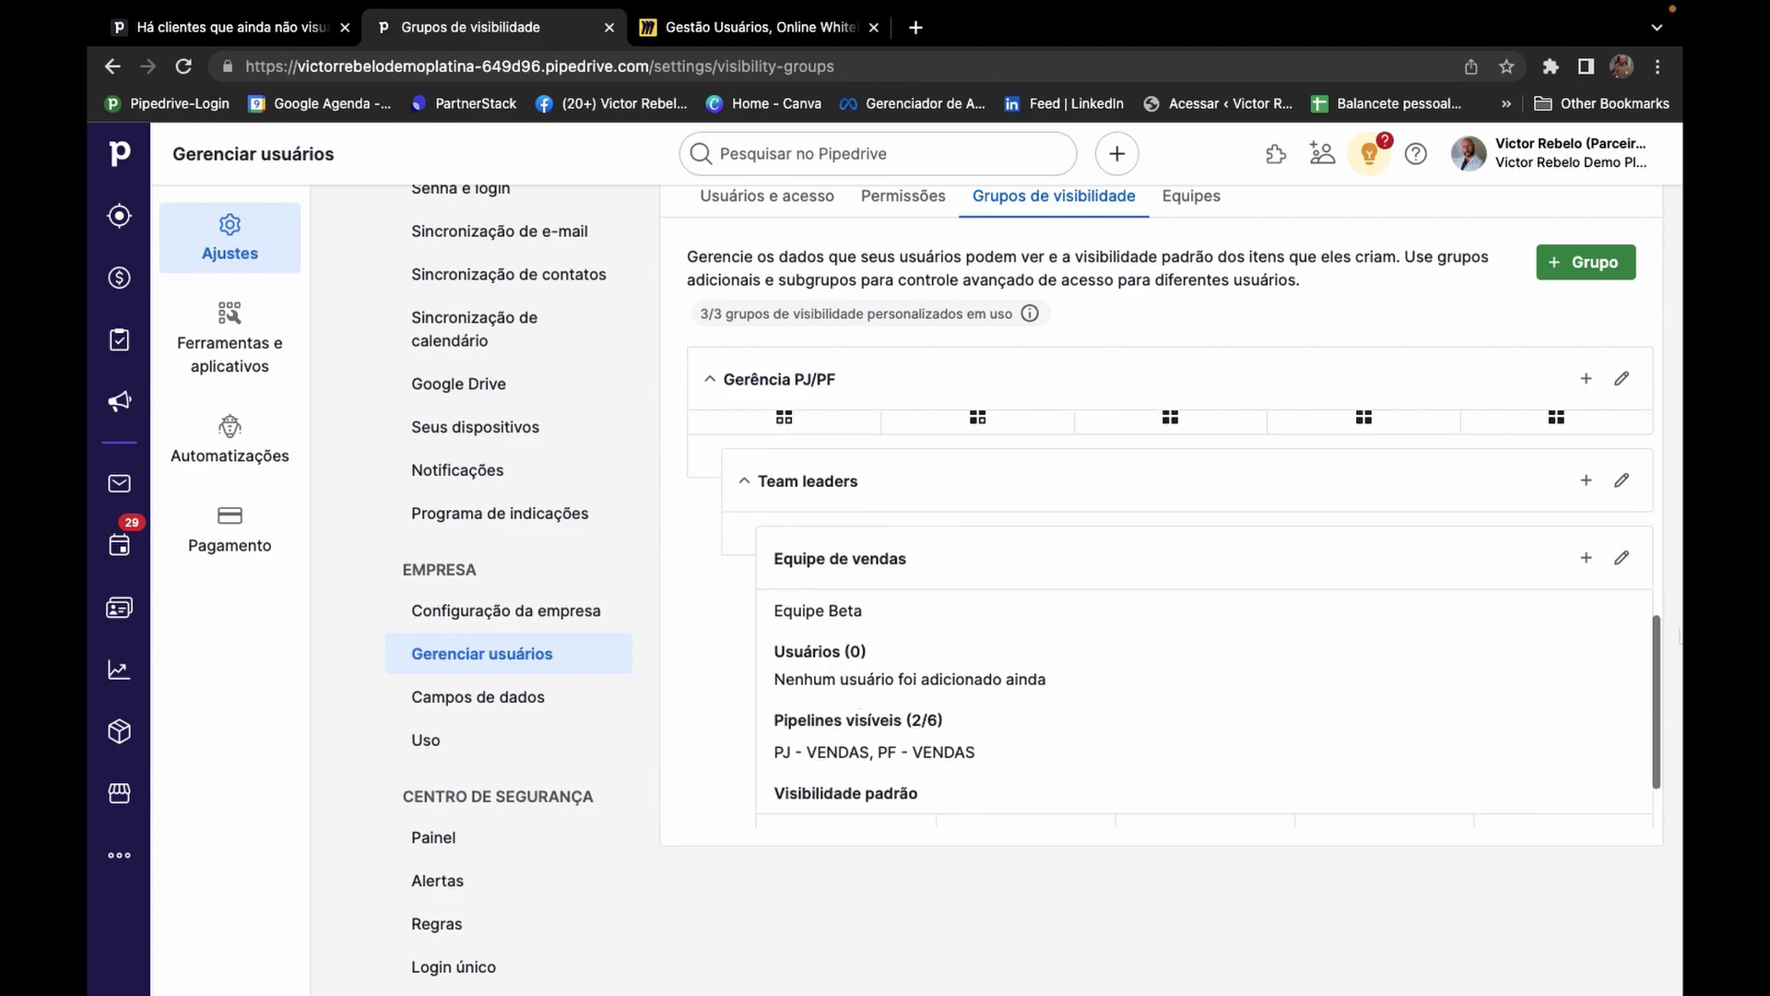
scroll(1075, 685, up, 2)
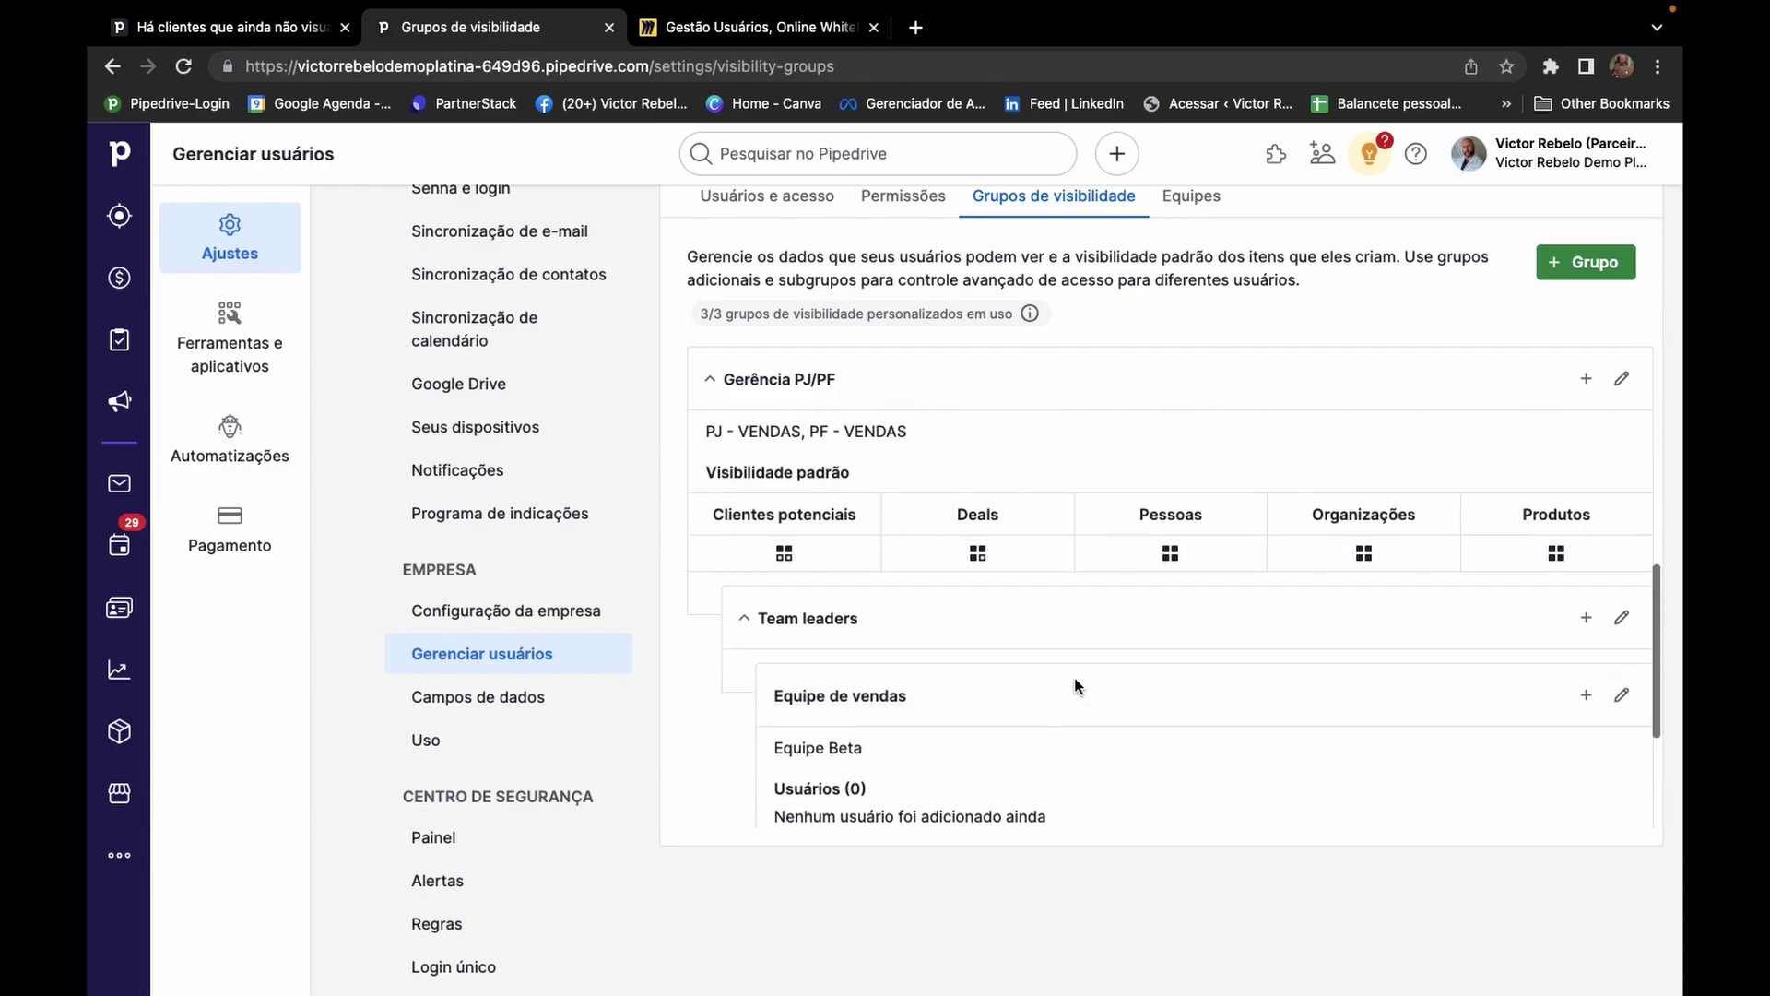
Compare the Miro diagram's Team leader and Equipe vendas levels with the Gerência PJ/PF group structure in Pipedrive.
click(681, 27)
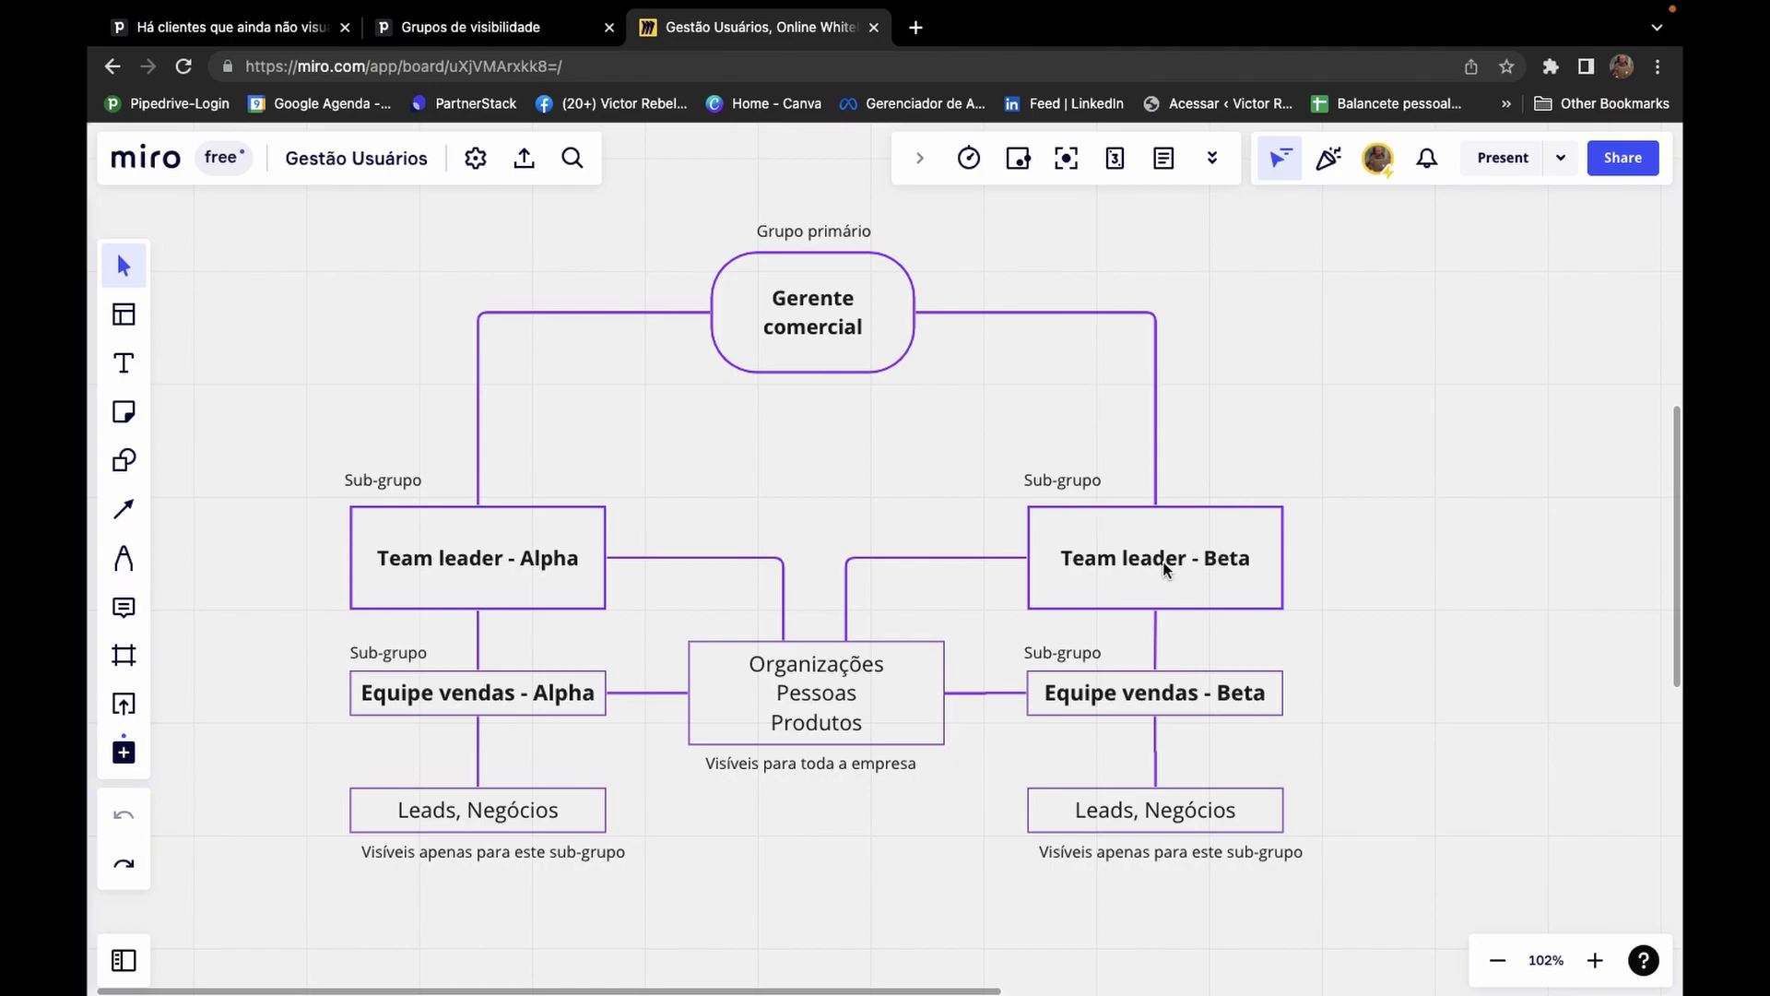
click(505, 25)
scroll(1068, 765, up, 4)
scroll(1068, 773, up, 1)
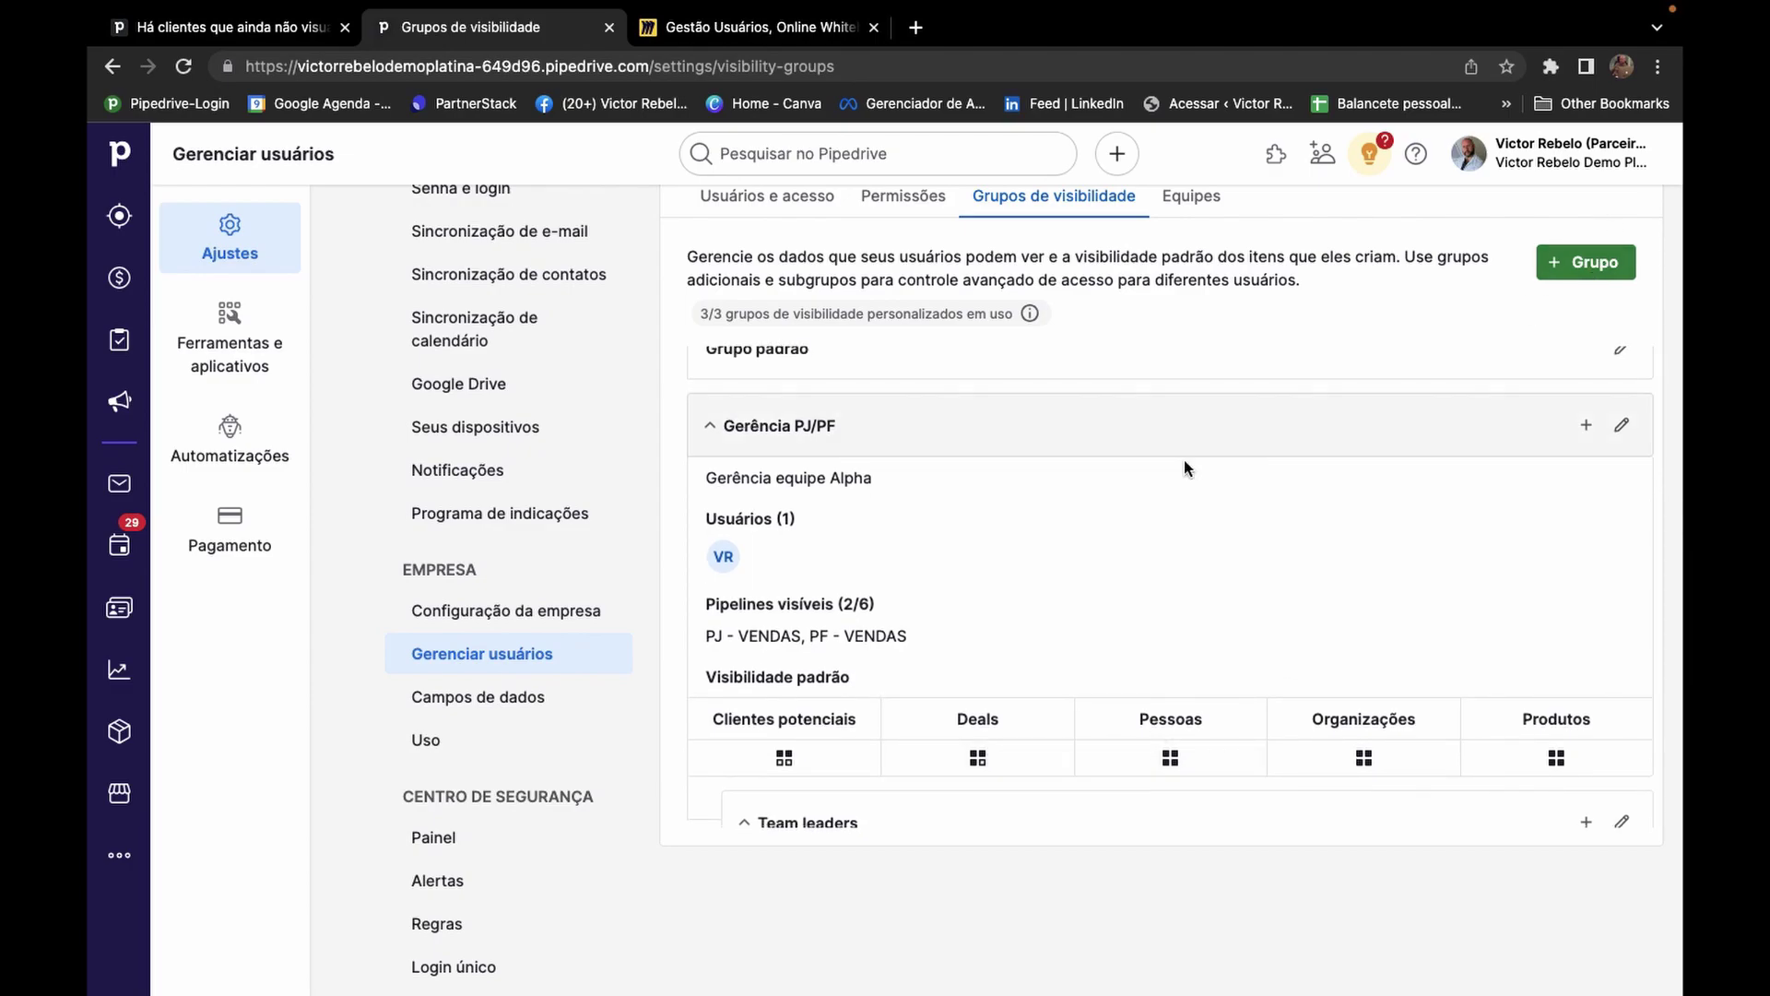
scroll(1184, 459, down, 5)
scroll(1184, 459, up, 2)
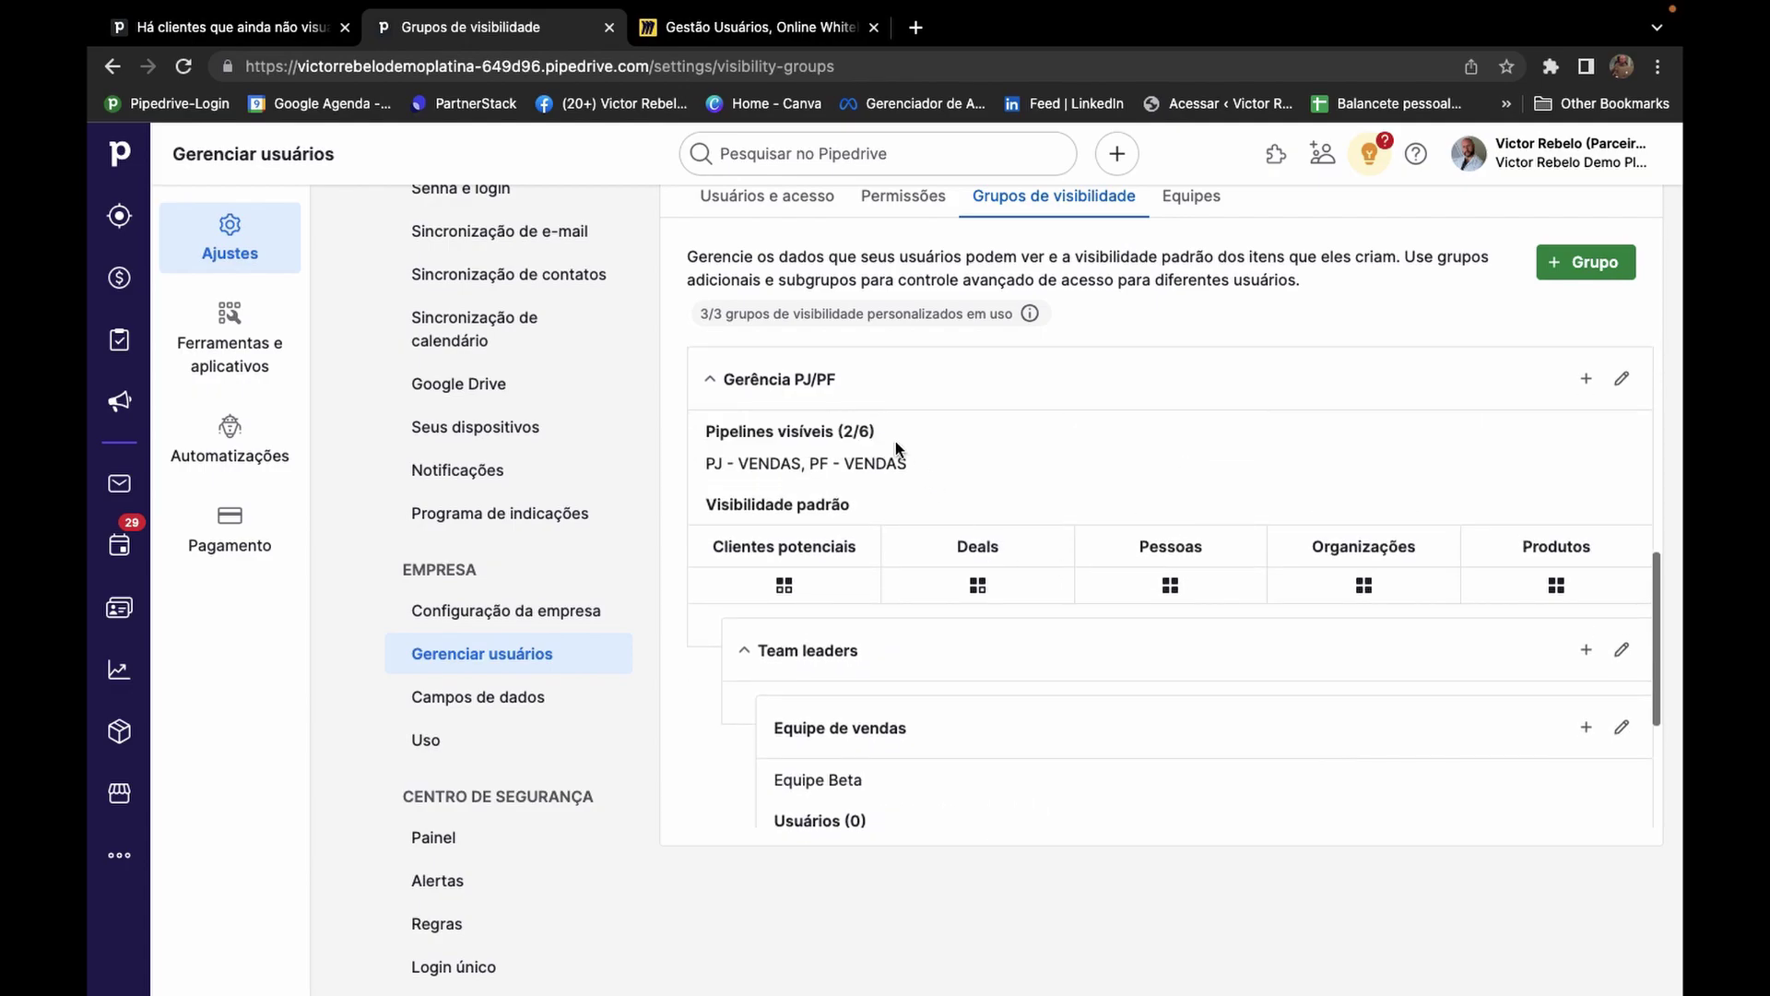
scroll(793, 498, up, 1)
scroll(819, 682, down, 1)
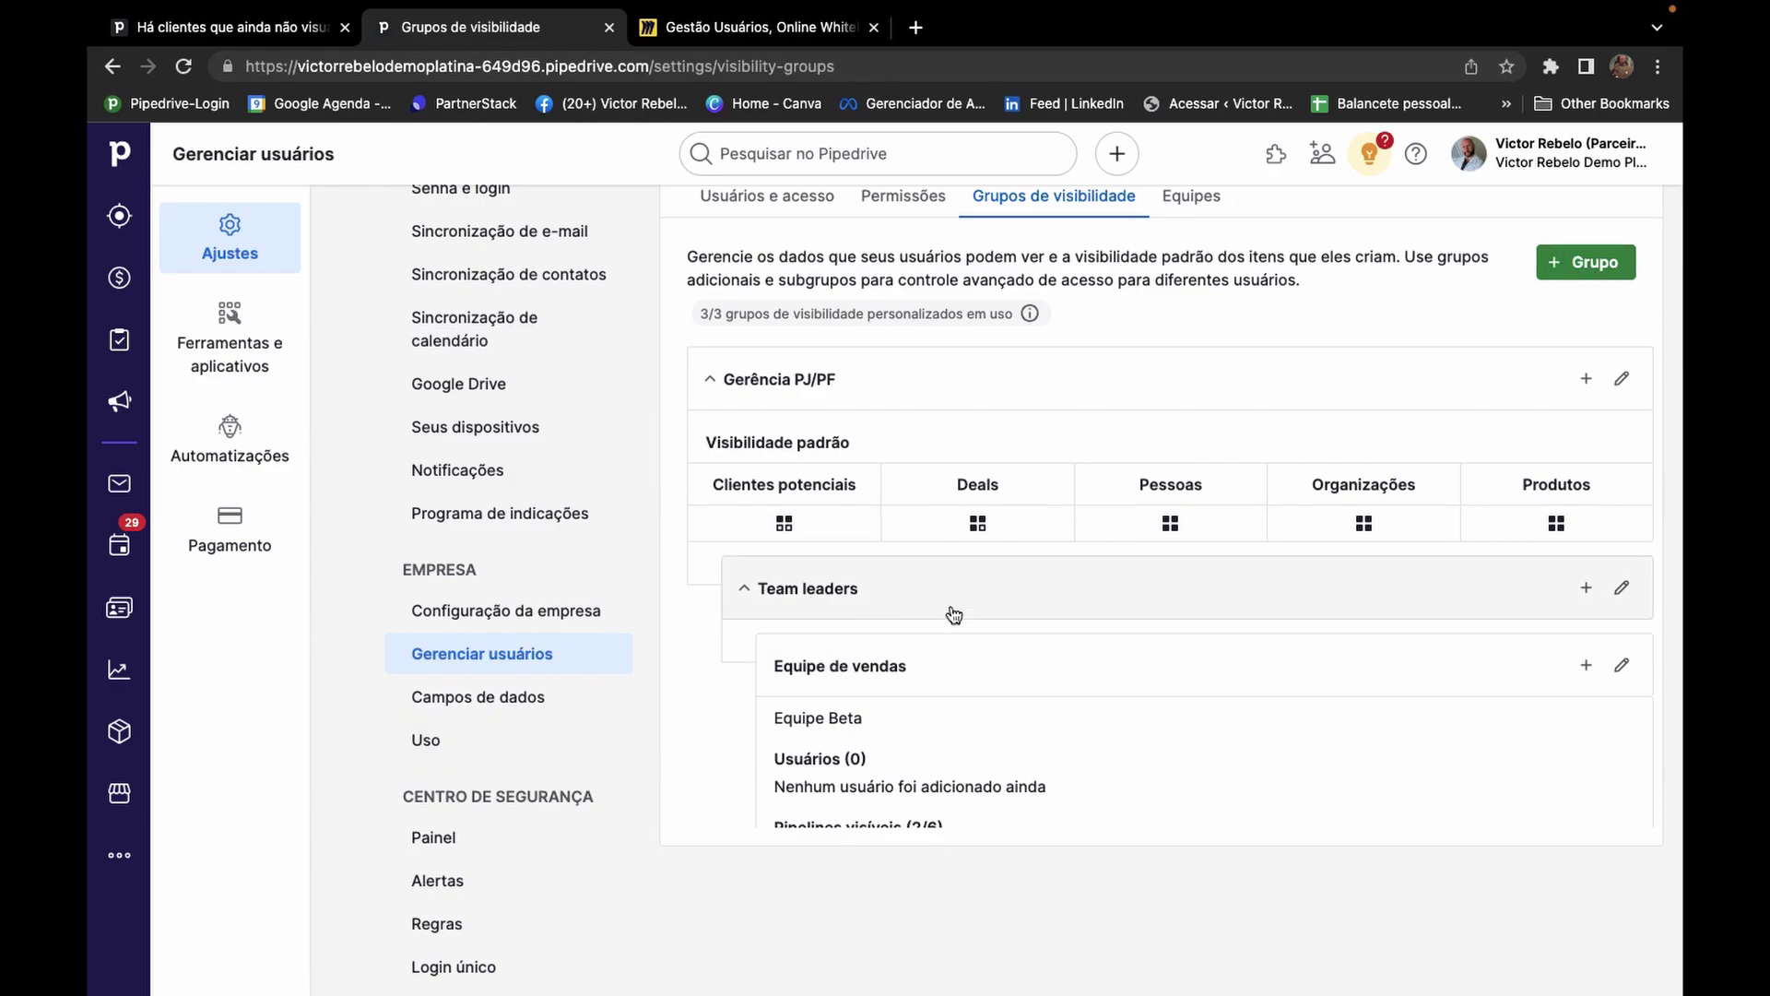
Try to add another visibility group, read the extension and Power plan options for raising the limit, and dismiss the dialog.
click(1579, 264)
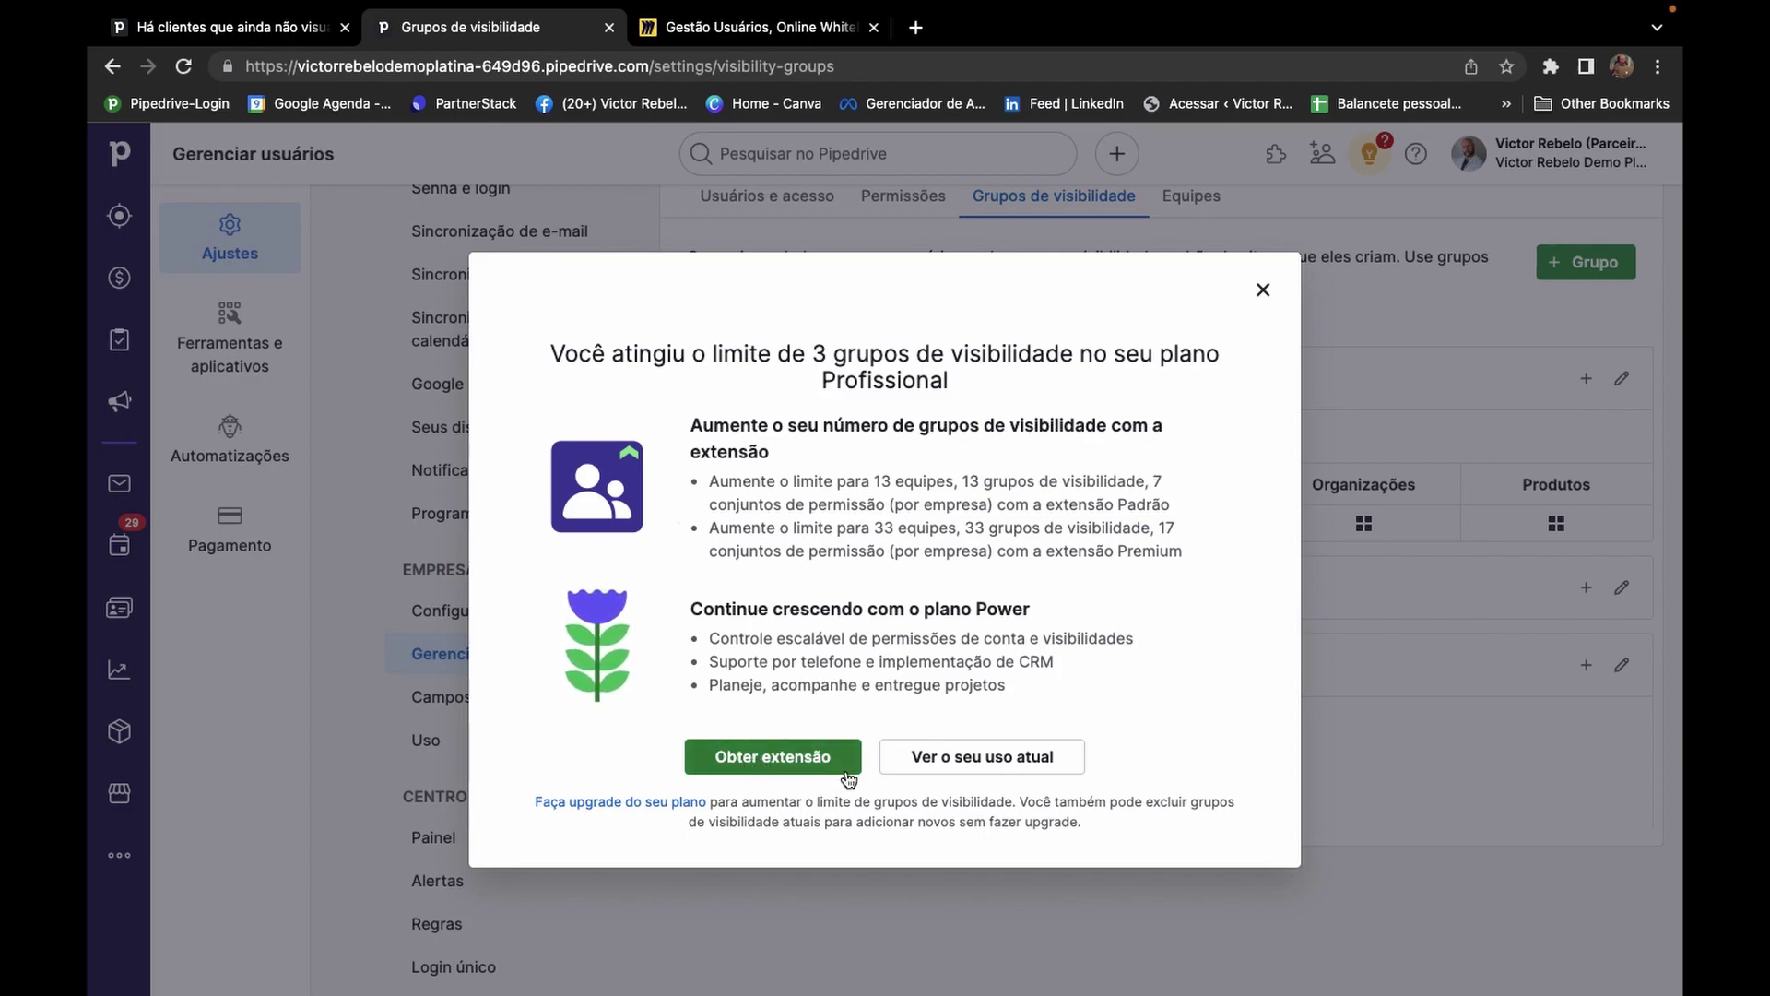
drag(704, 608, 1132, 691)
drag(1009, 686, 690, 607)
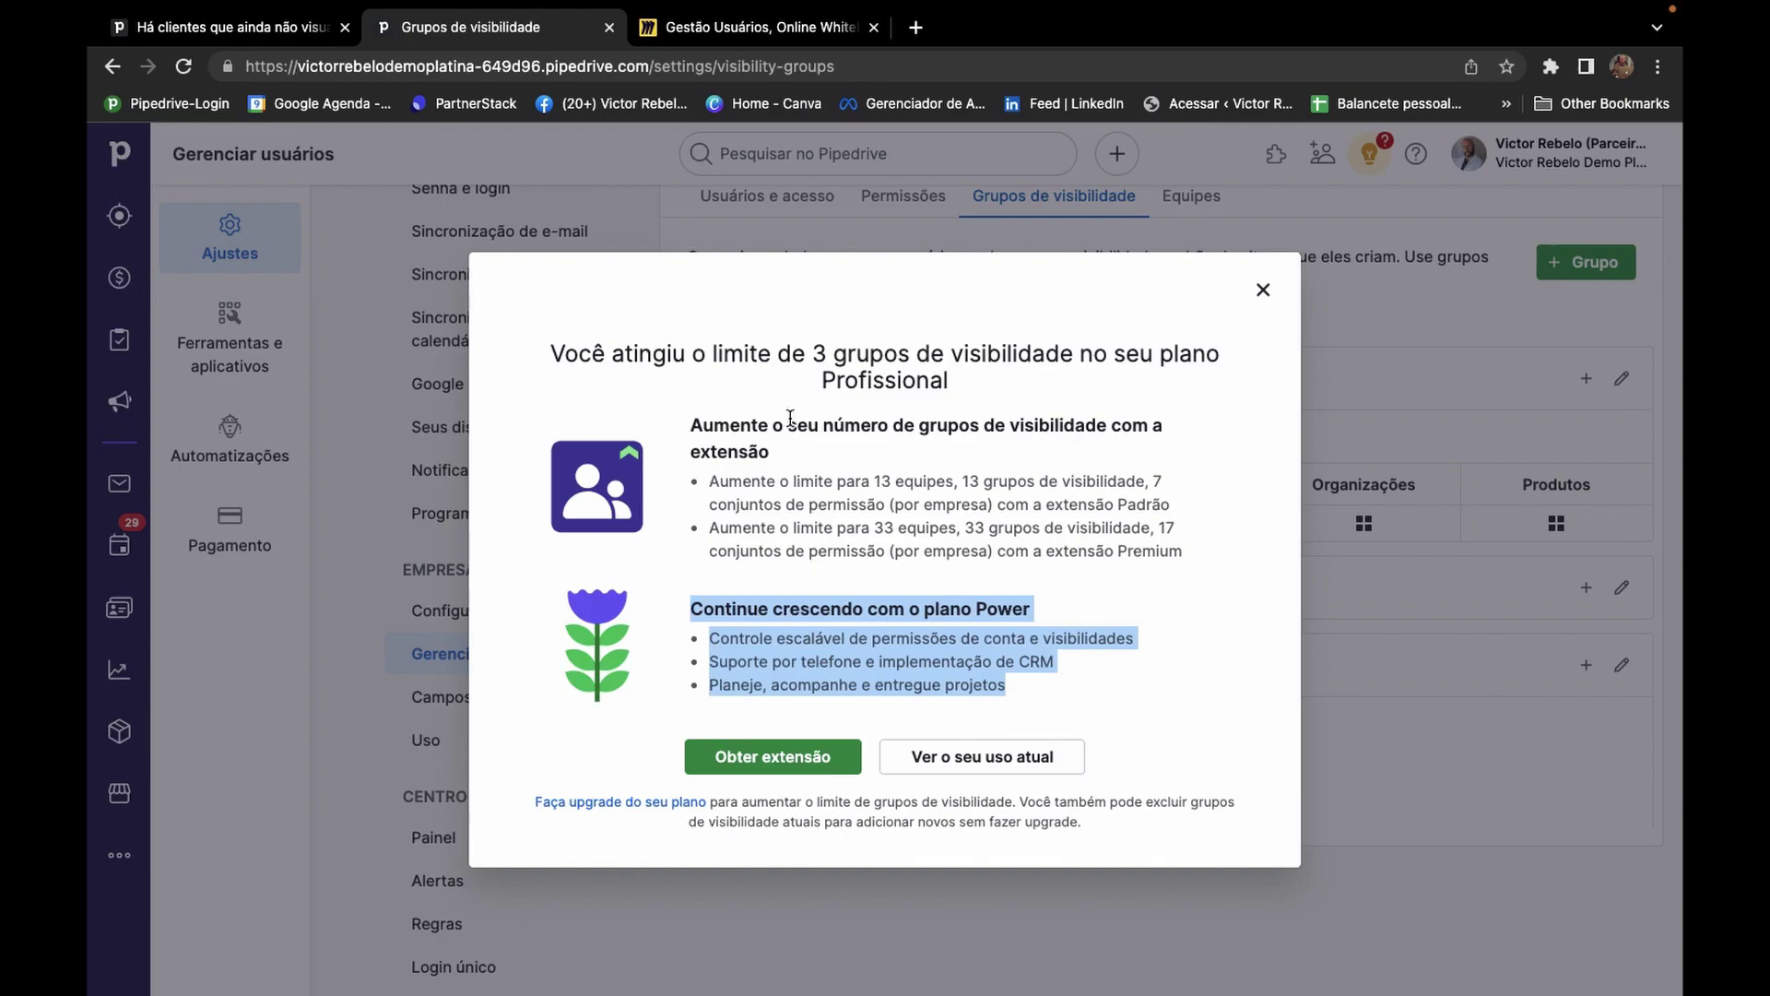
click(976, 557)
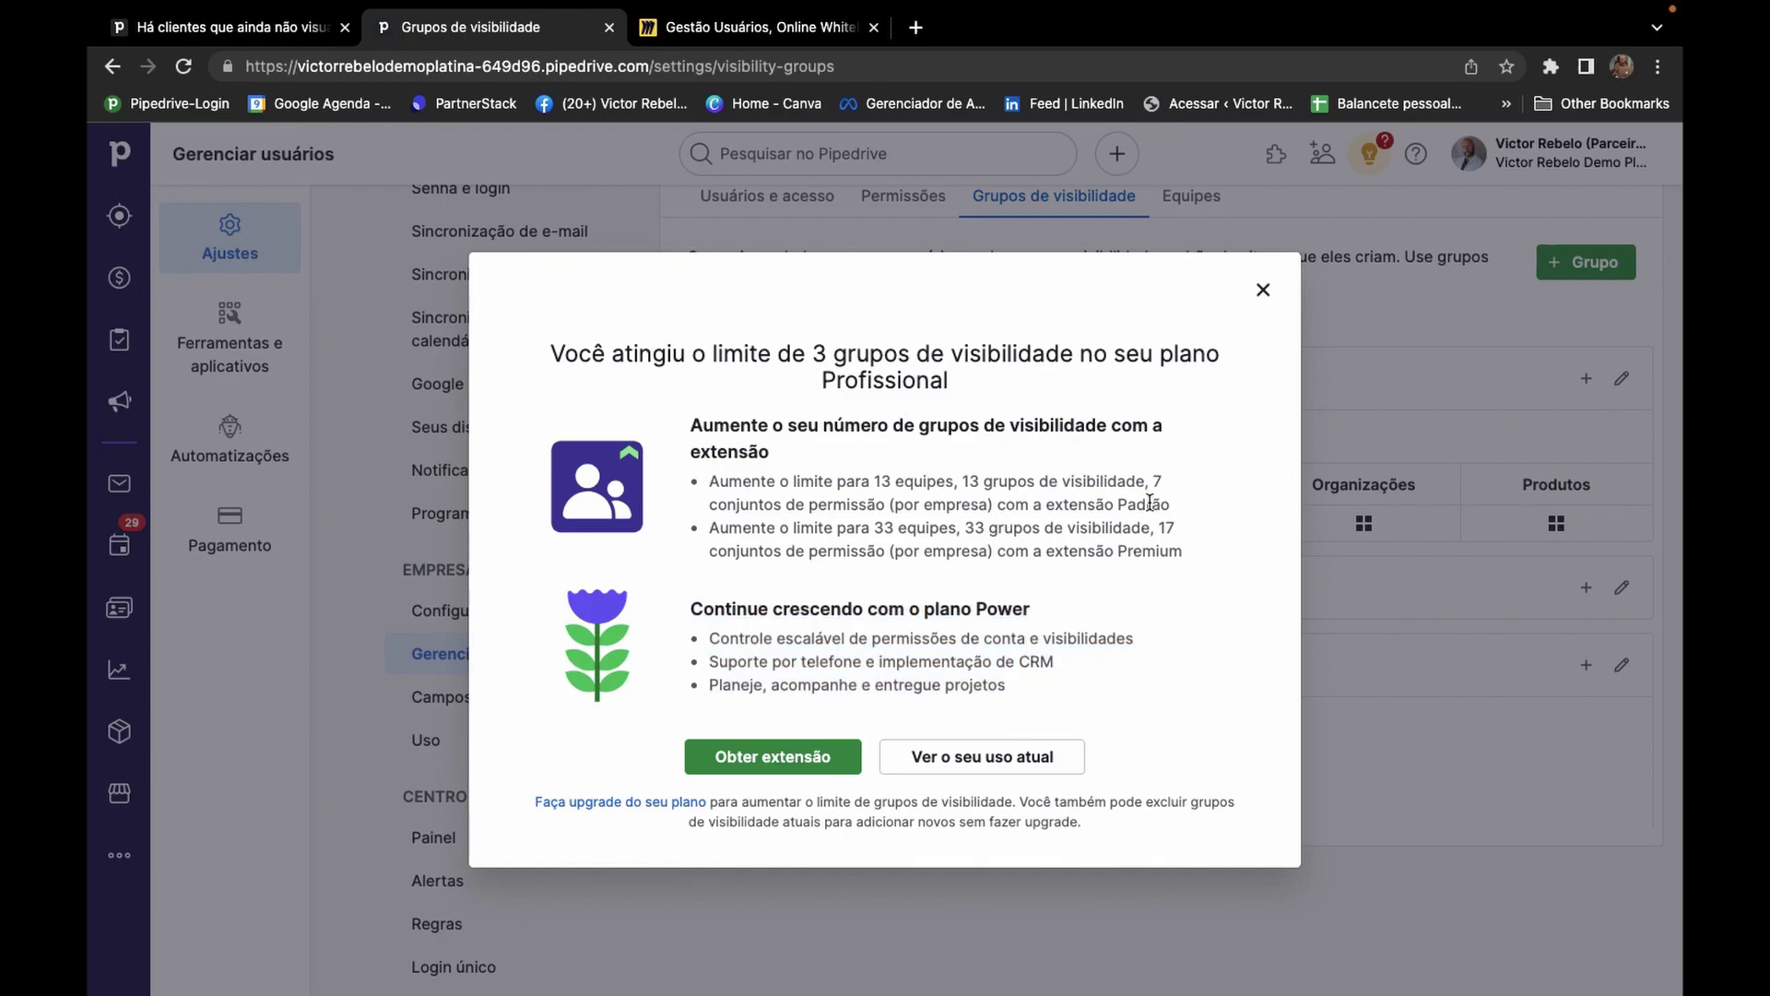
click(1262, 290)
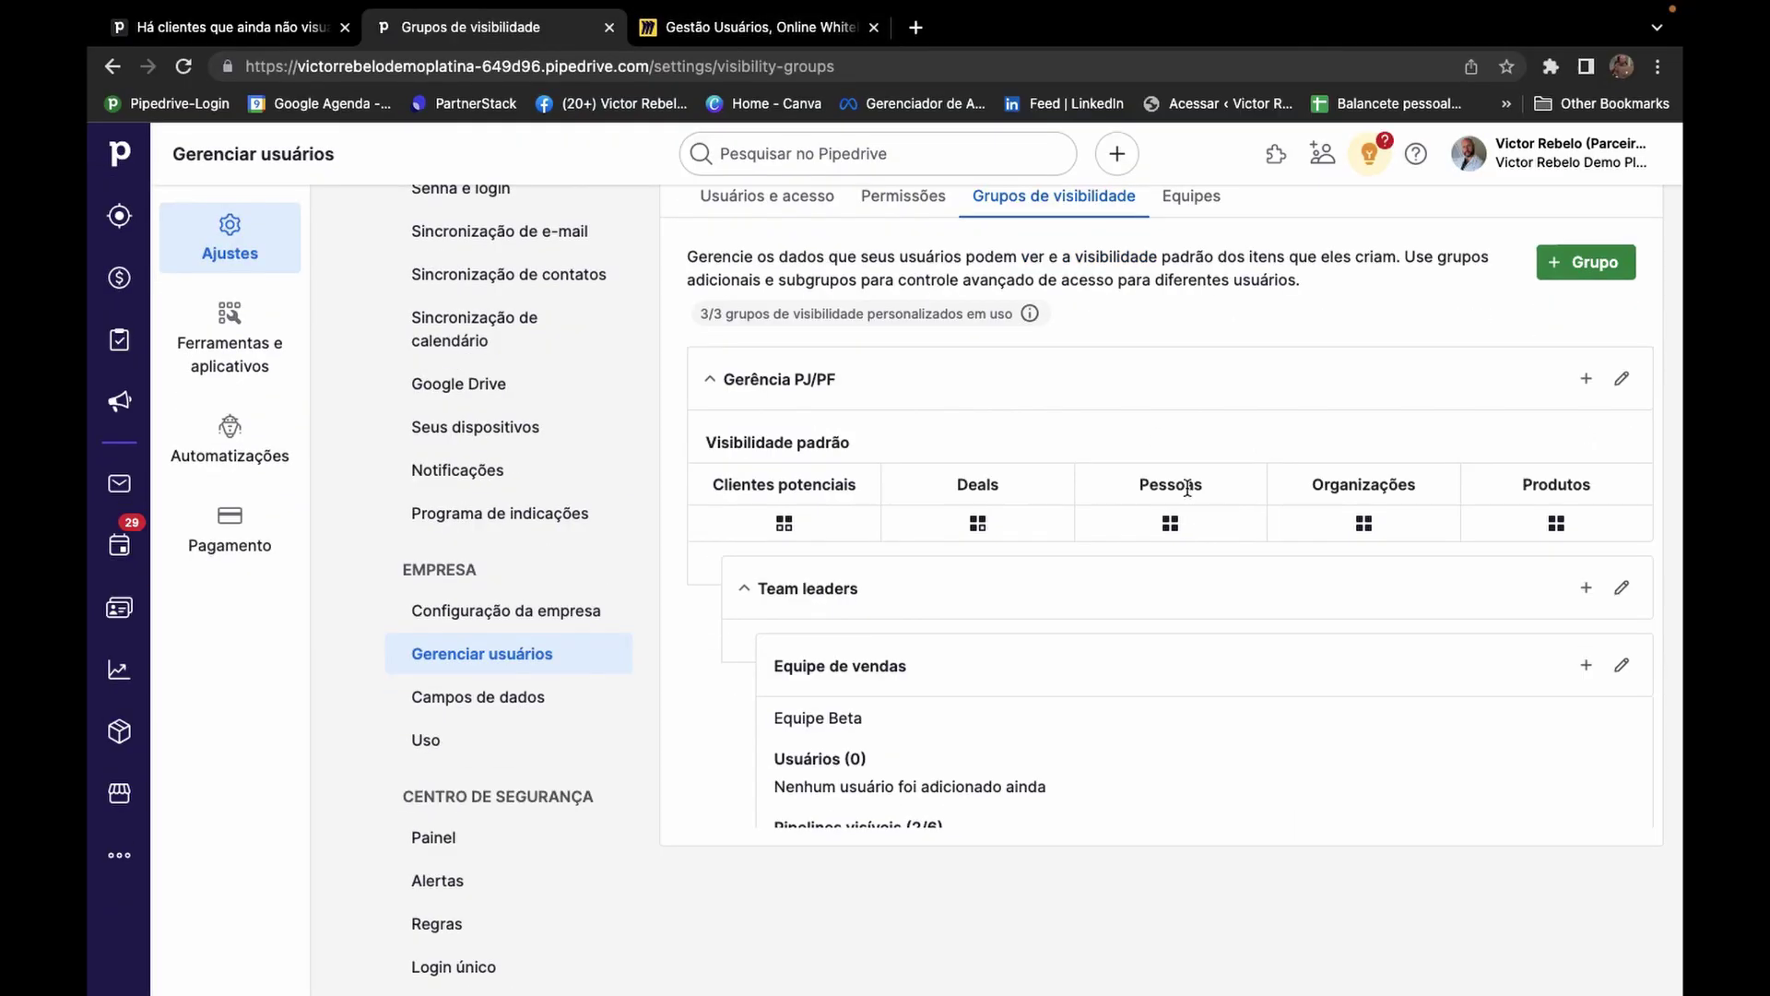
Open the Equipes settings and start a new team named Team Leaders.
scroll(1273, 502, up, 3)
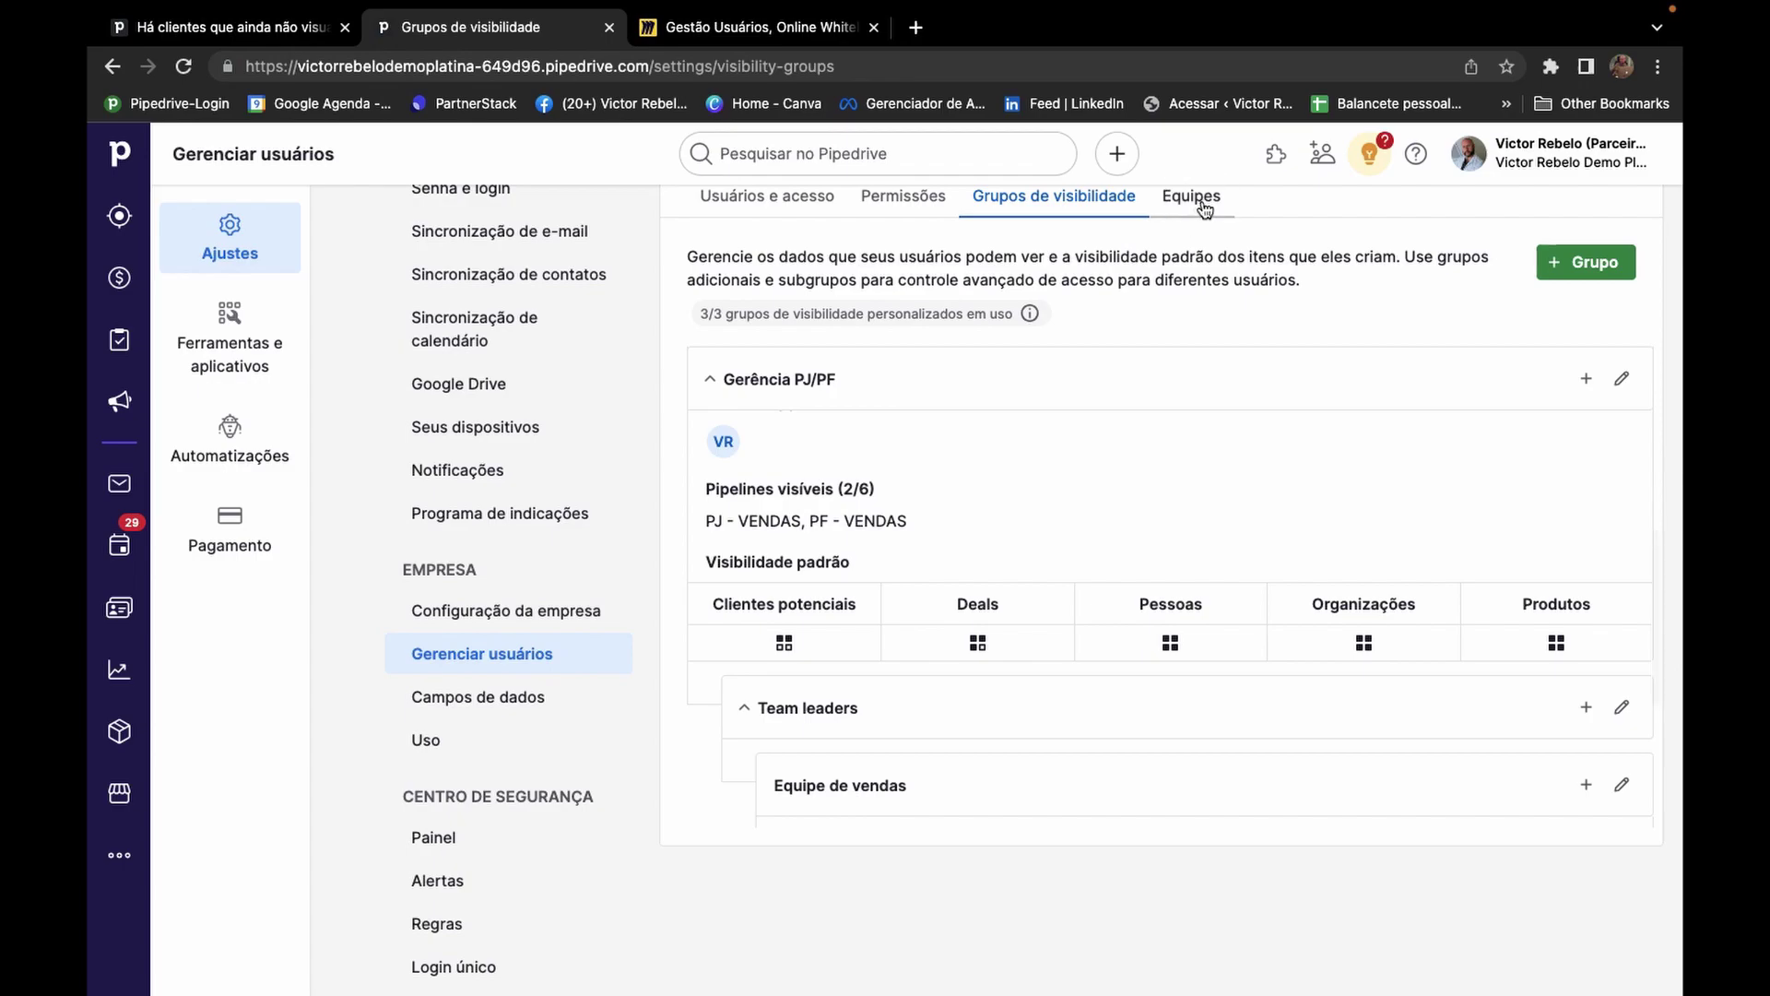
click(1191, 196)
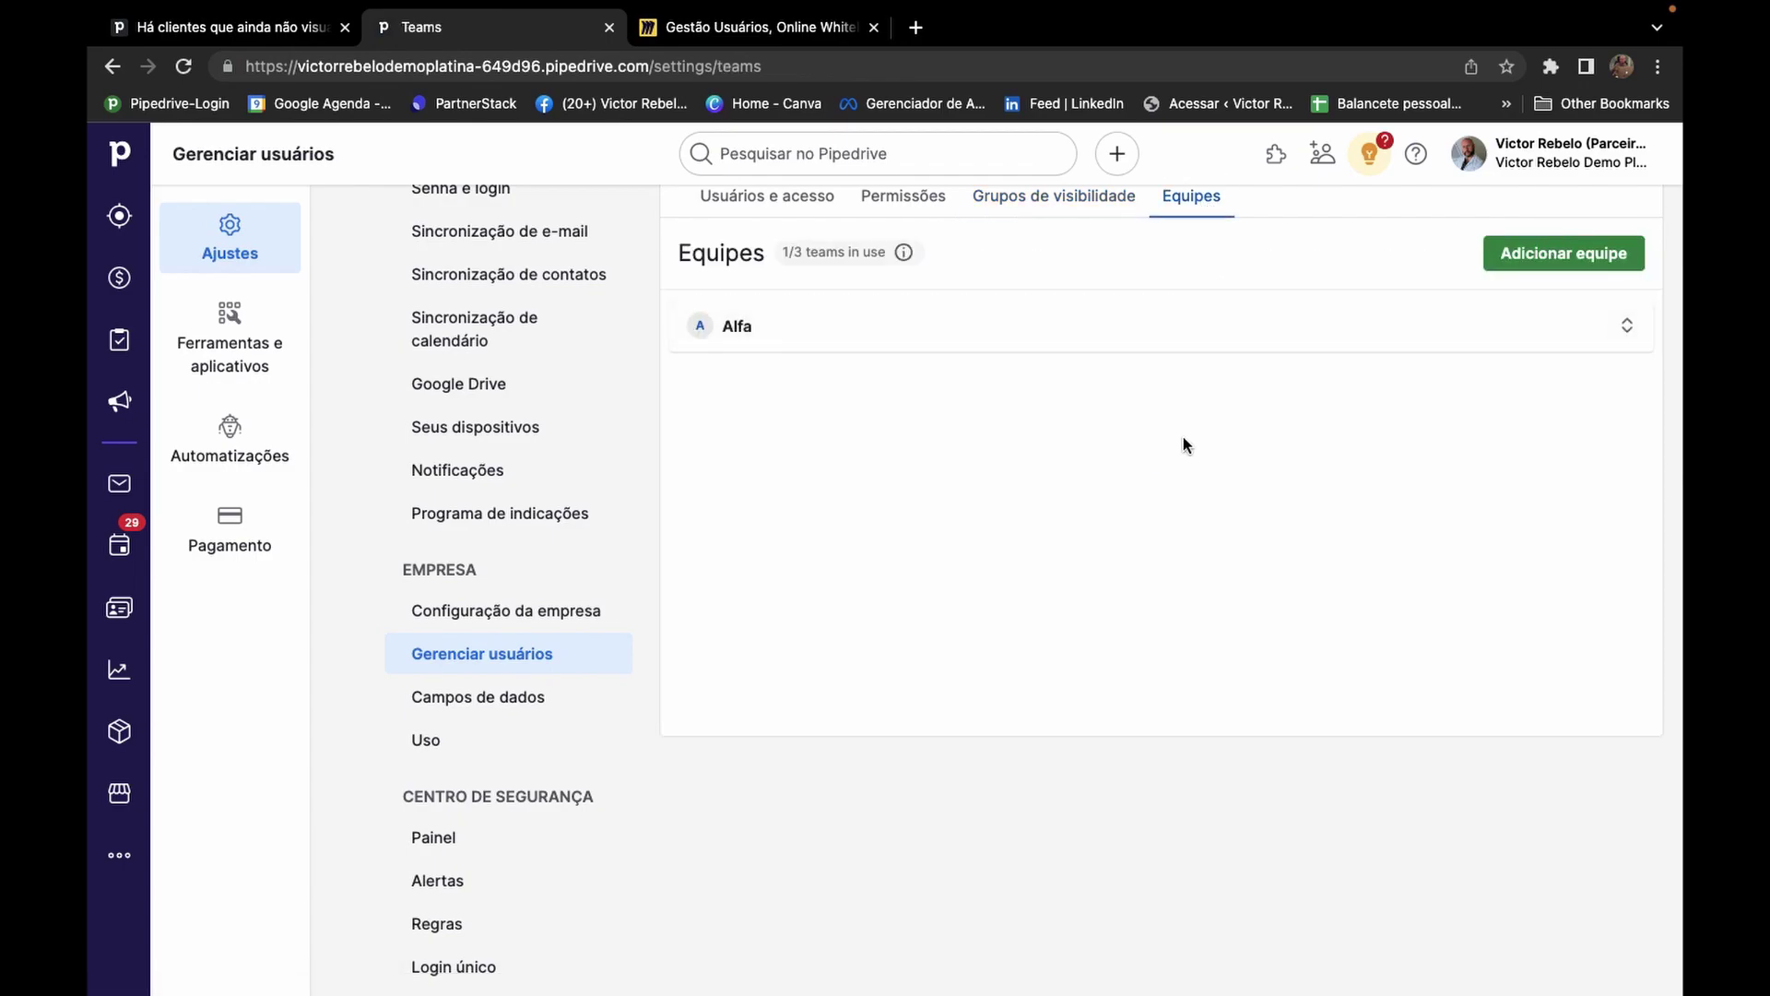
scroll(1185, 445, up, 3)
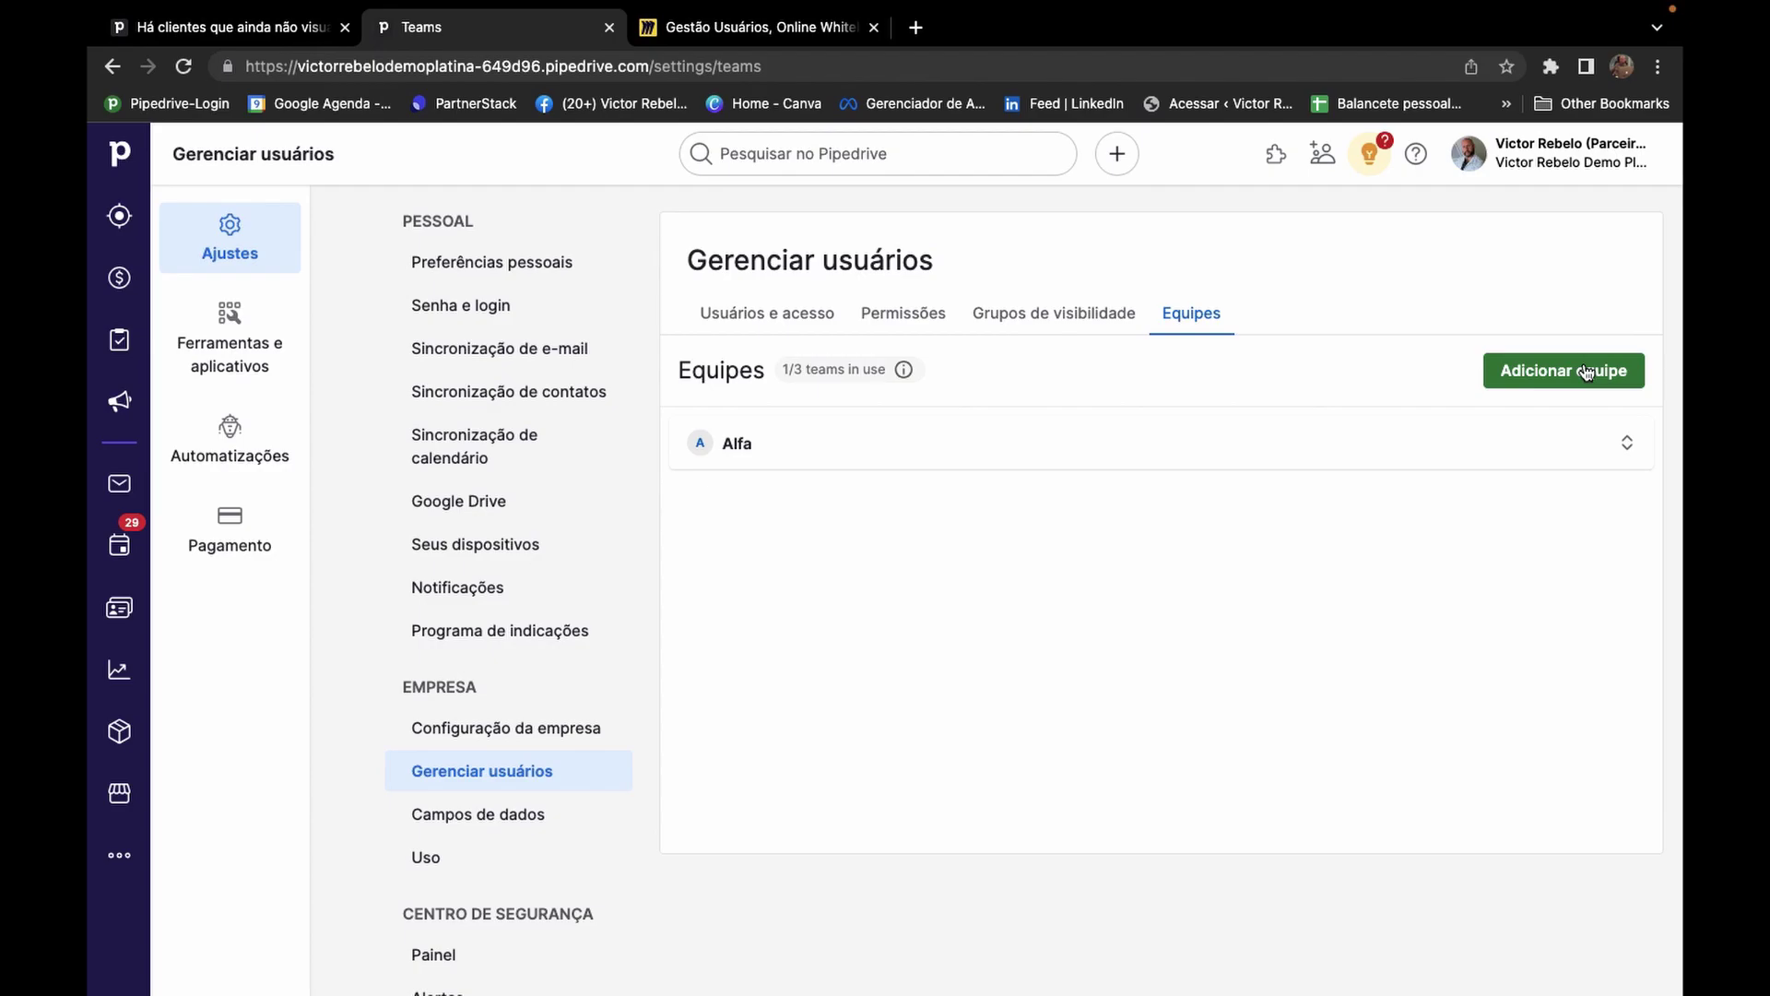
click(1528, 386)
click(626, 252)
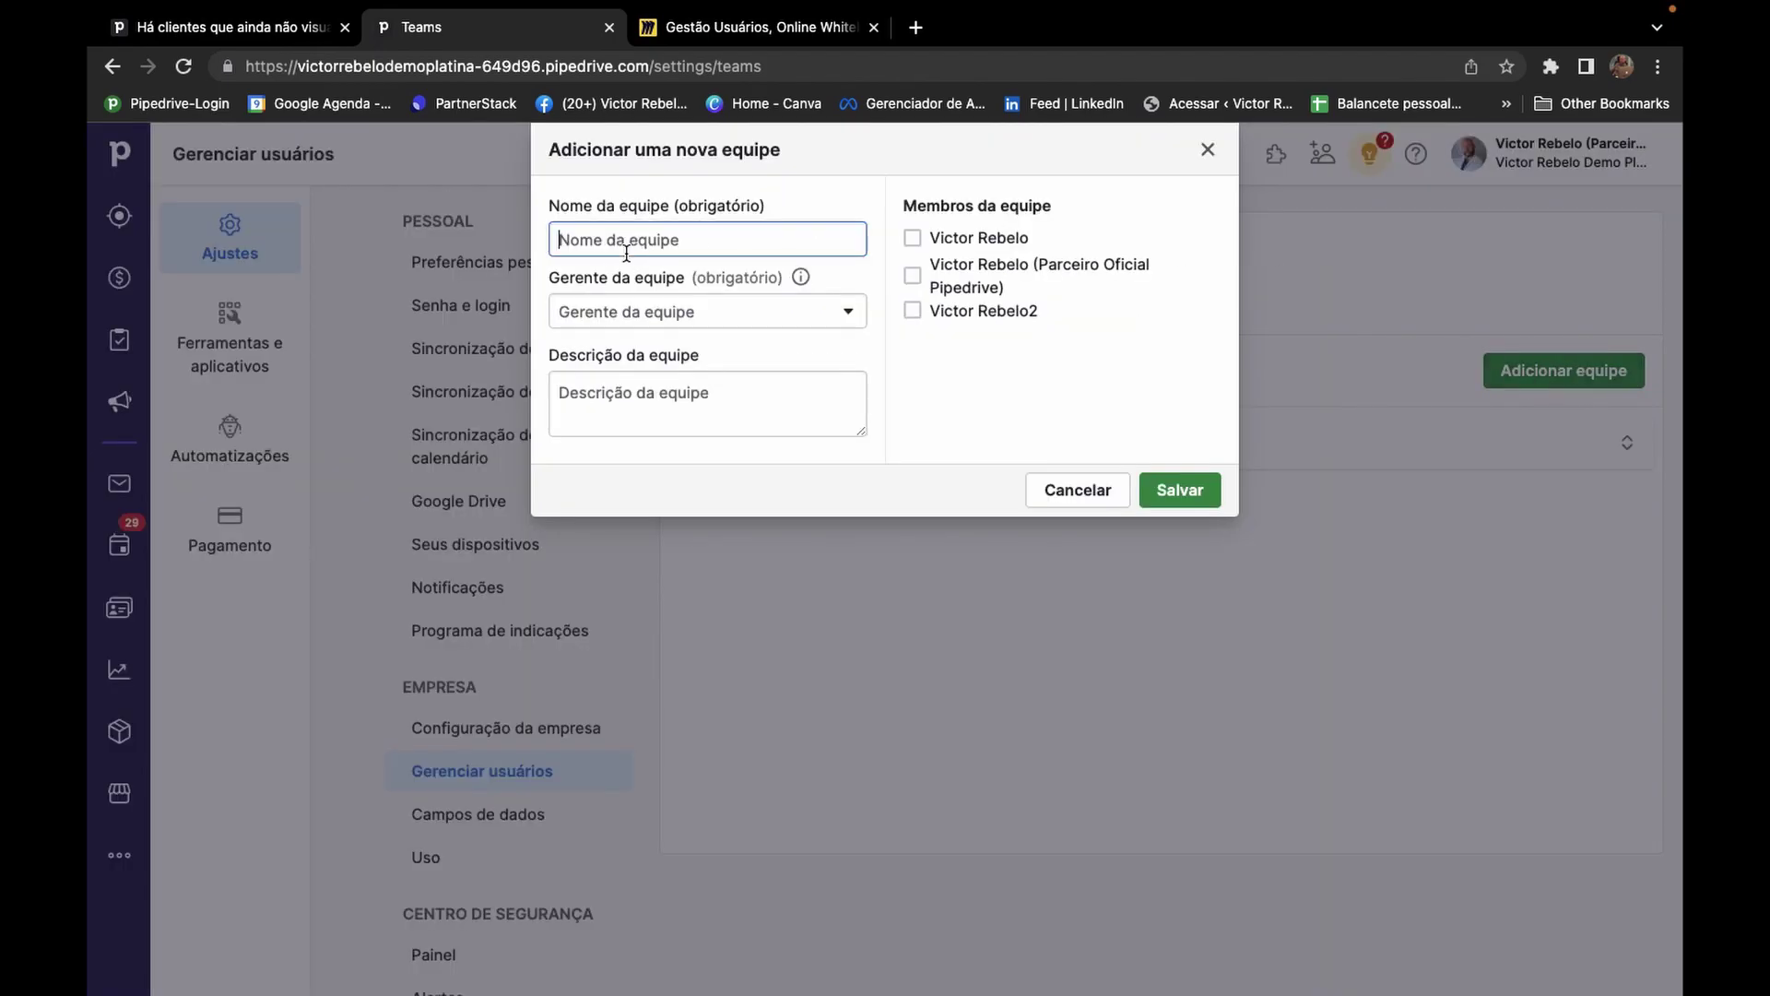
text(Bet)
key(BackSpace)
text(t)
key(BackSpace)
text(Team Leaders)
Select all three listed users as members of the Team Leaders team and assign the third user as its manager.
click(914, 242)
click(913, 275)
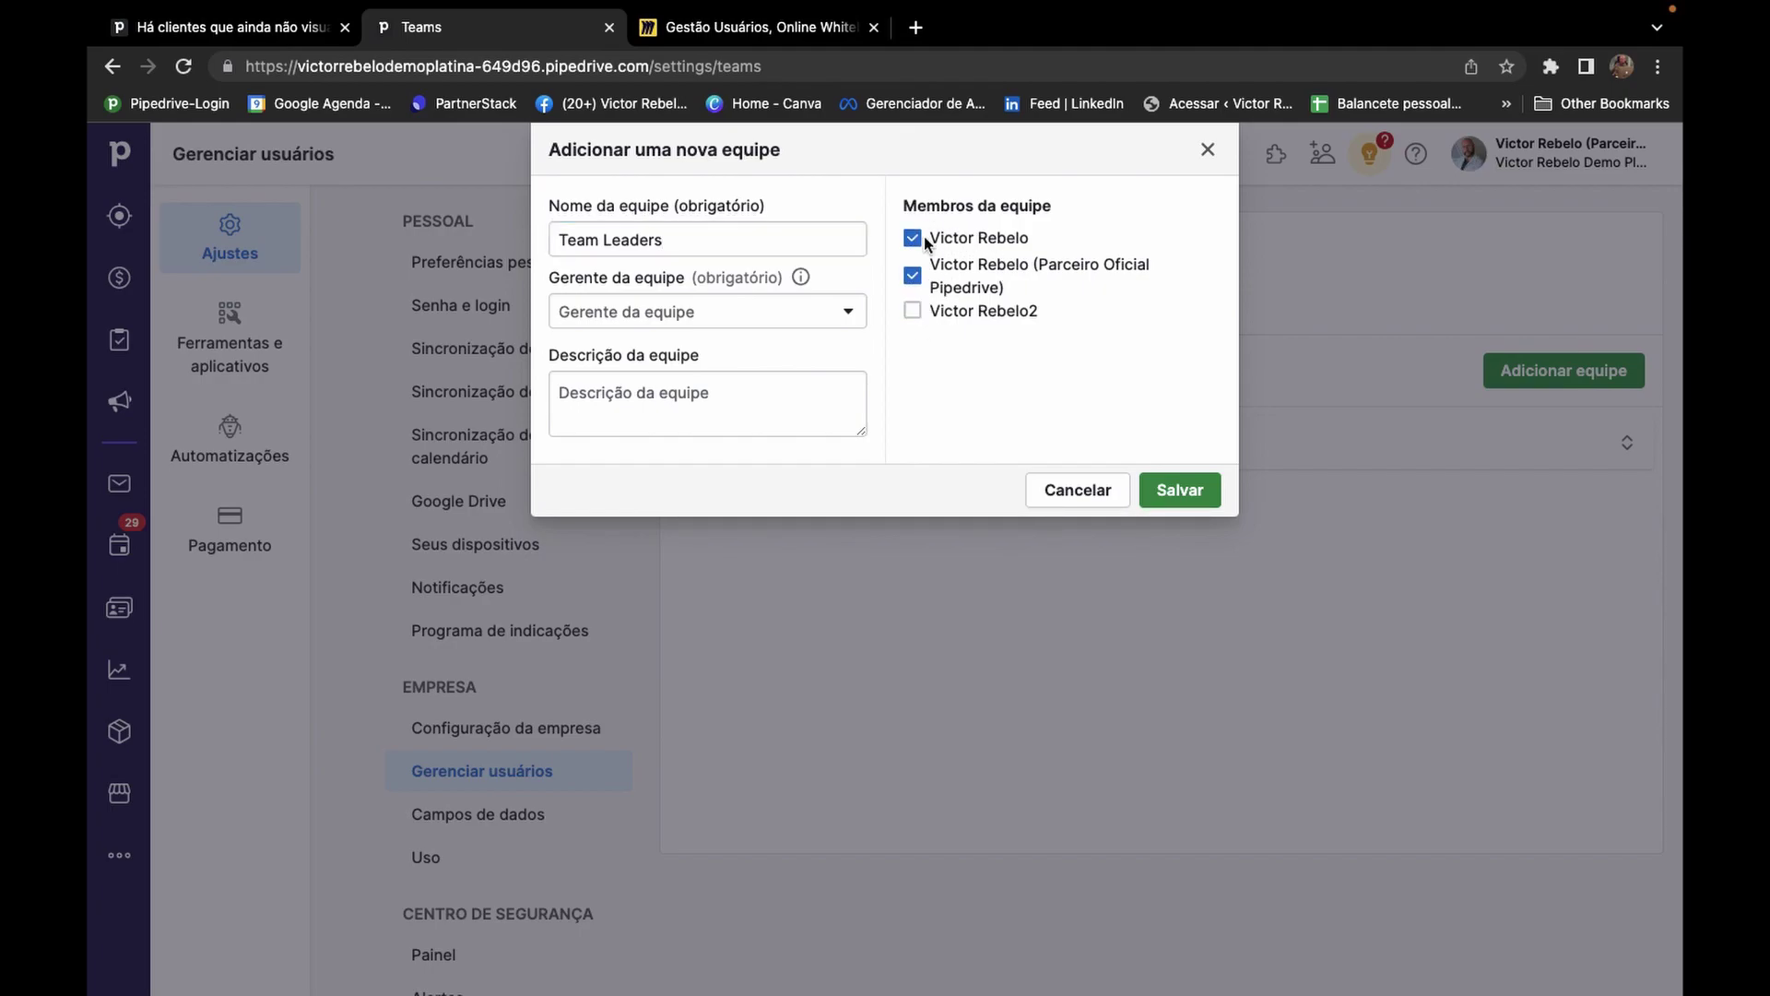
click(915, 311)
click(752, 318)
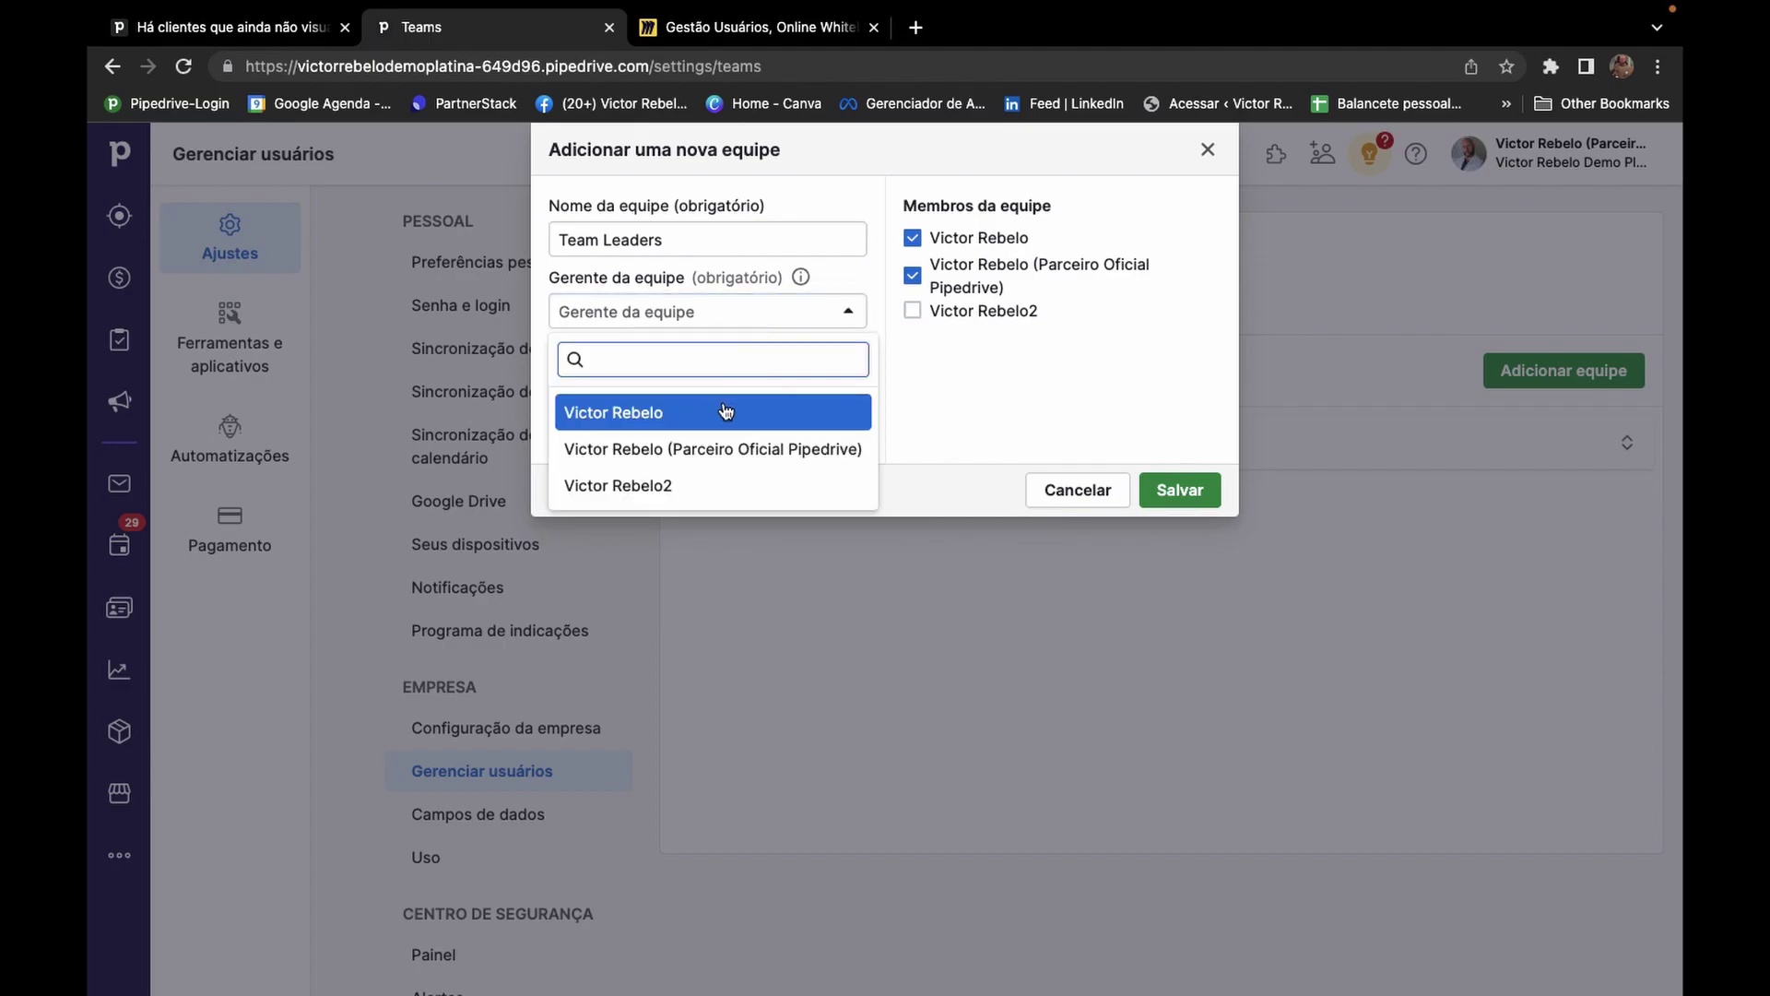
click(913, 311)
click(659, 311)
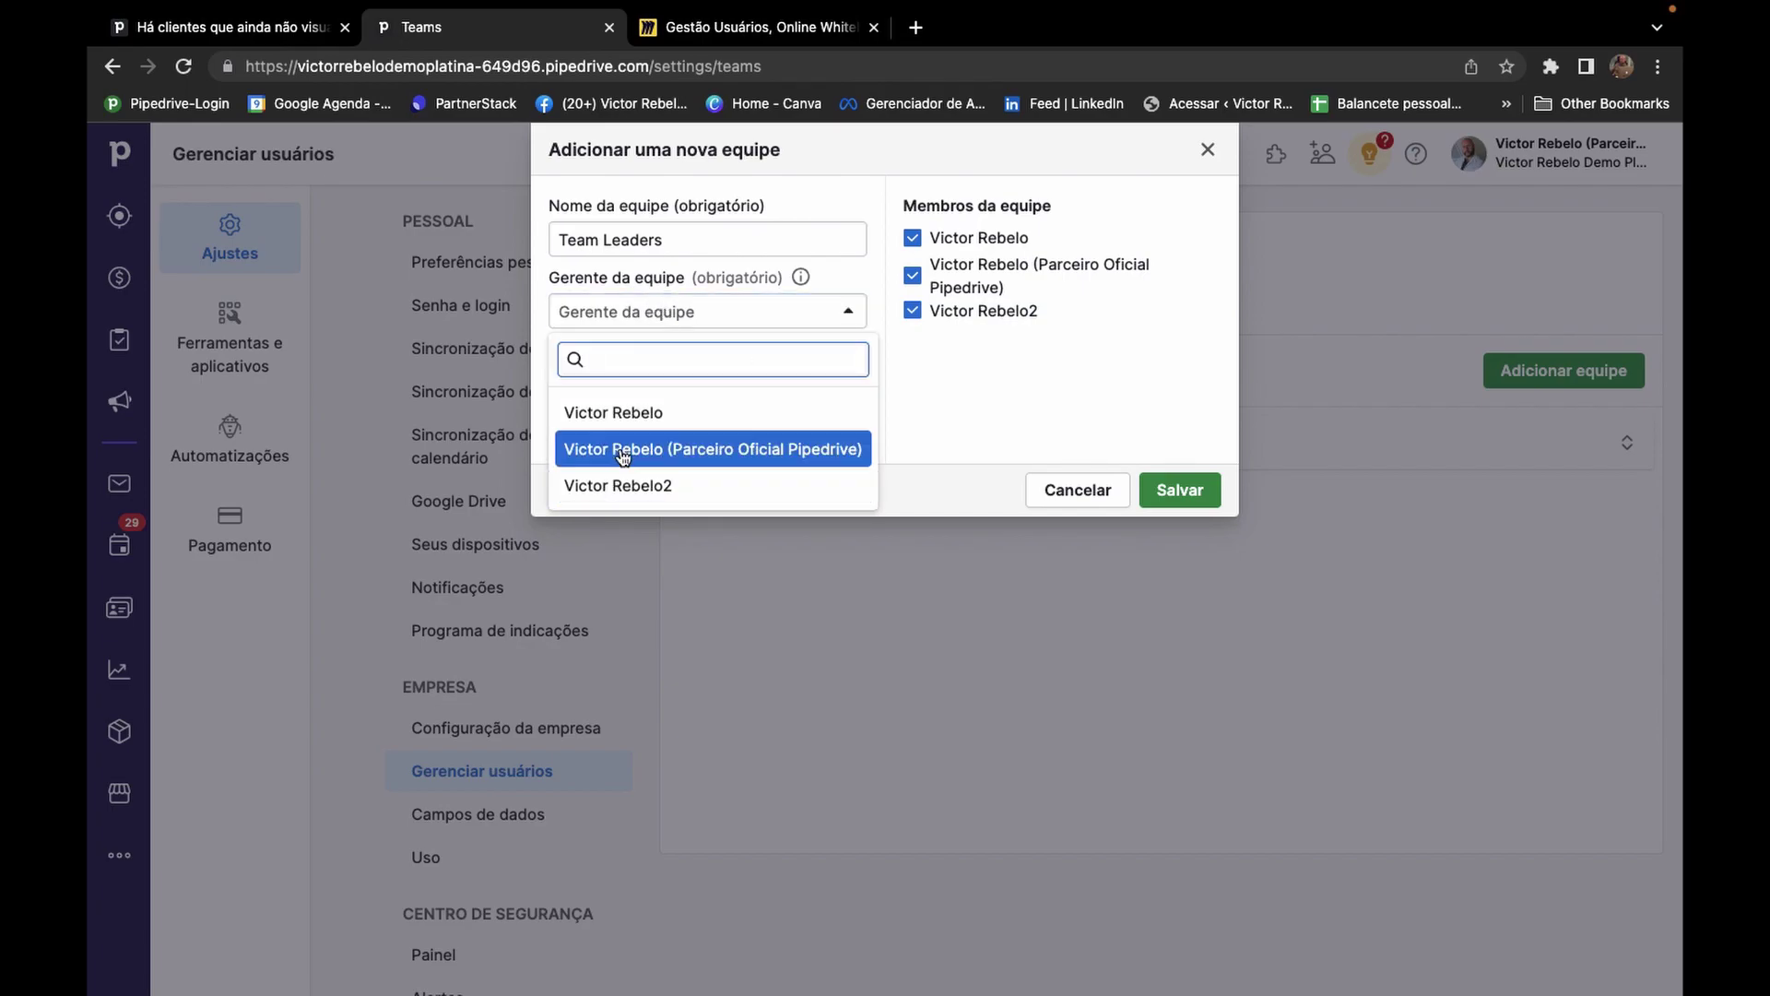
click(628, 486)
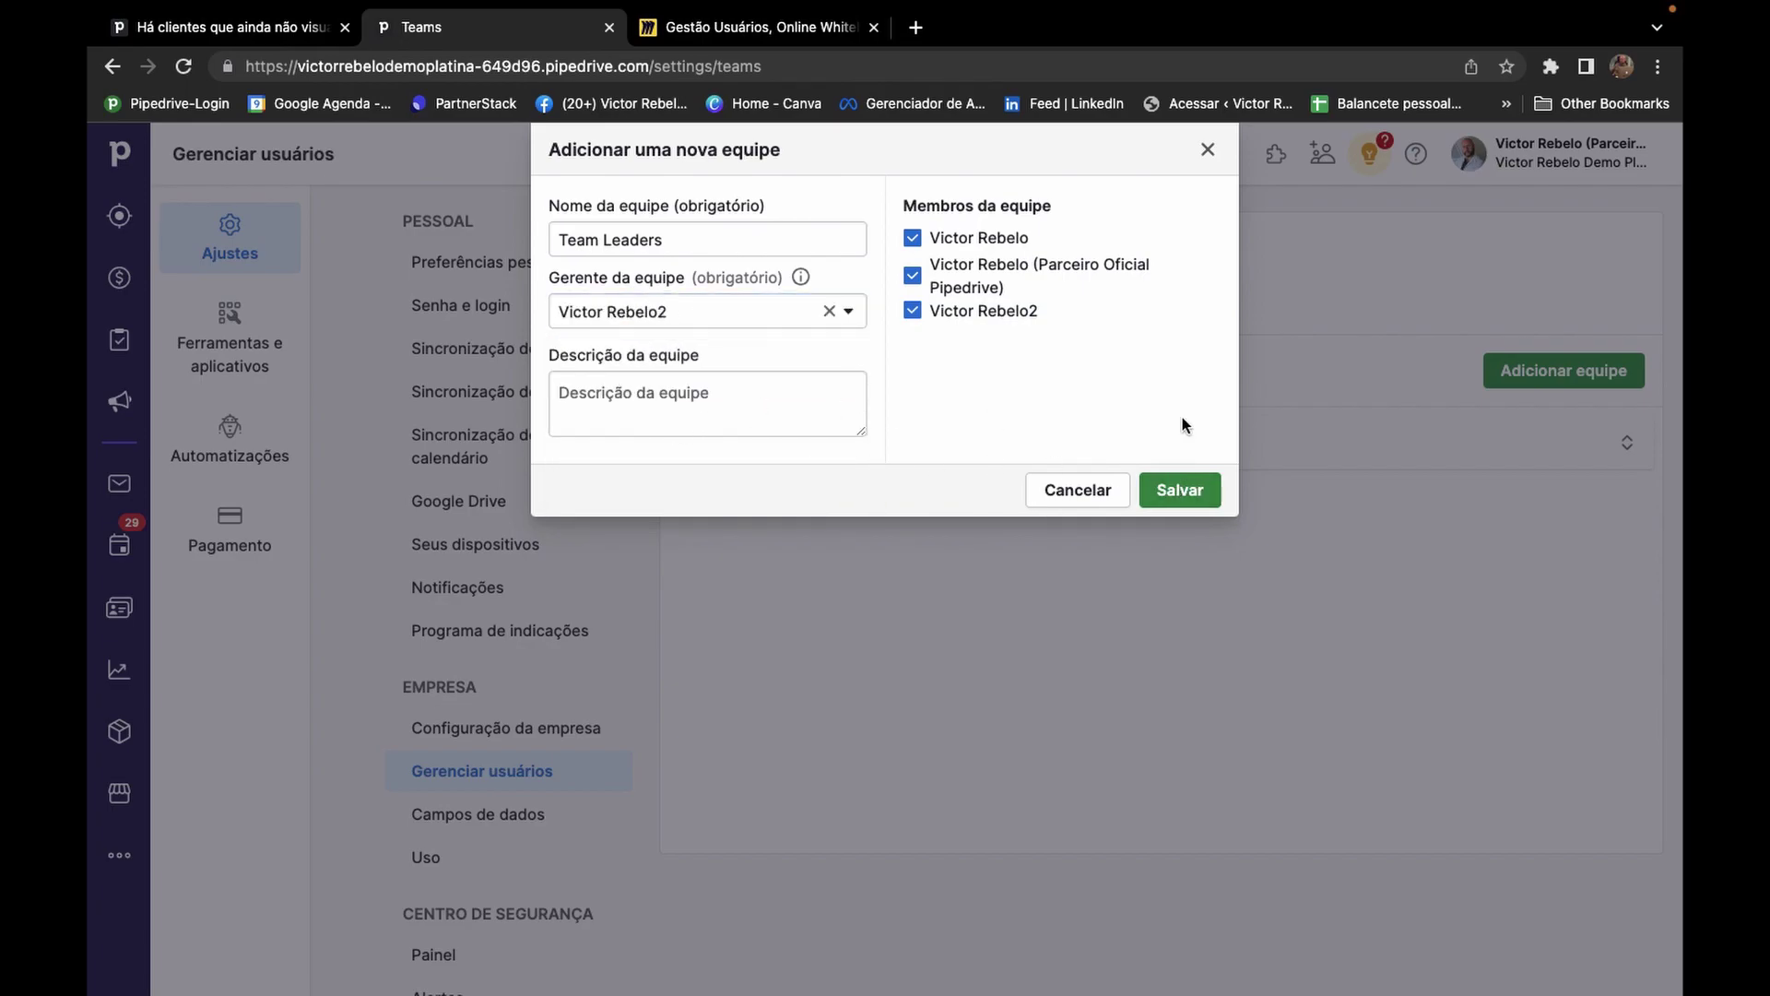
Remove the second and third listed users from the team's members and save the Team Leaders team.
click(912, 310)
drag(922, 279, 1202, 562)
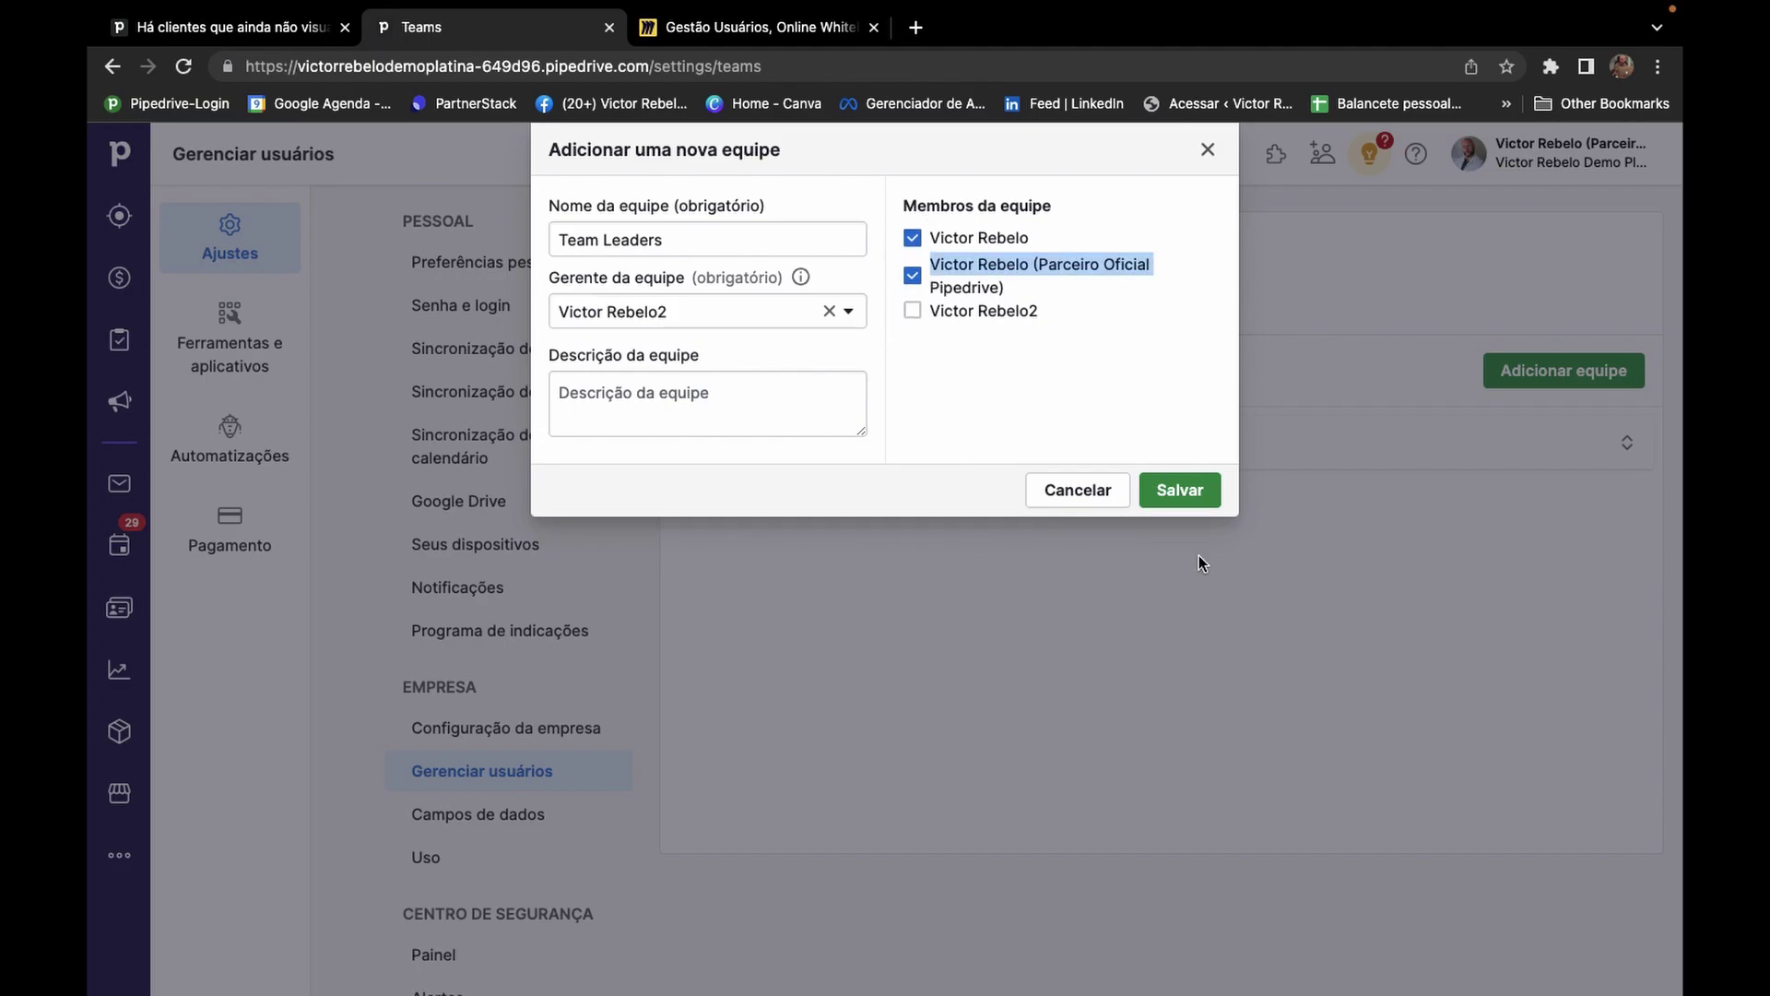
click(912, 276)
click(1188, 497)
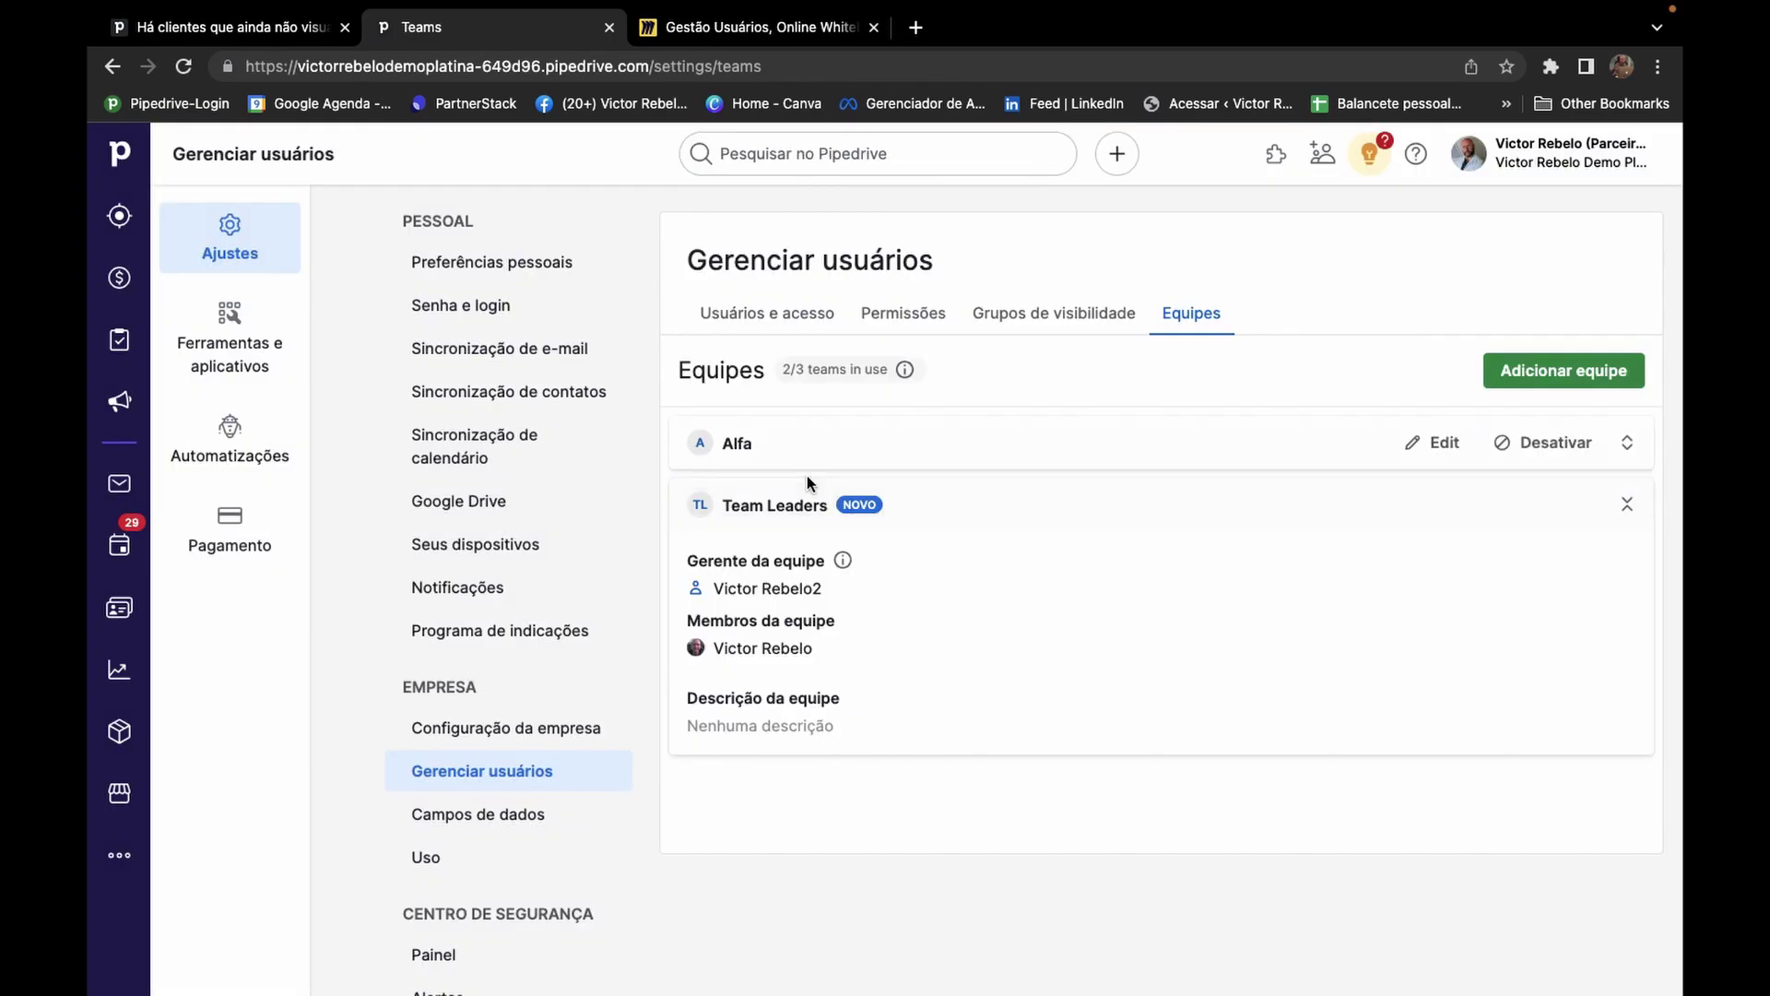
Check what a team manager may do, and start a new Insights goal for deals of type Ganho.
mouse_move(841, 559)
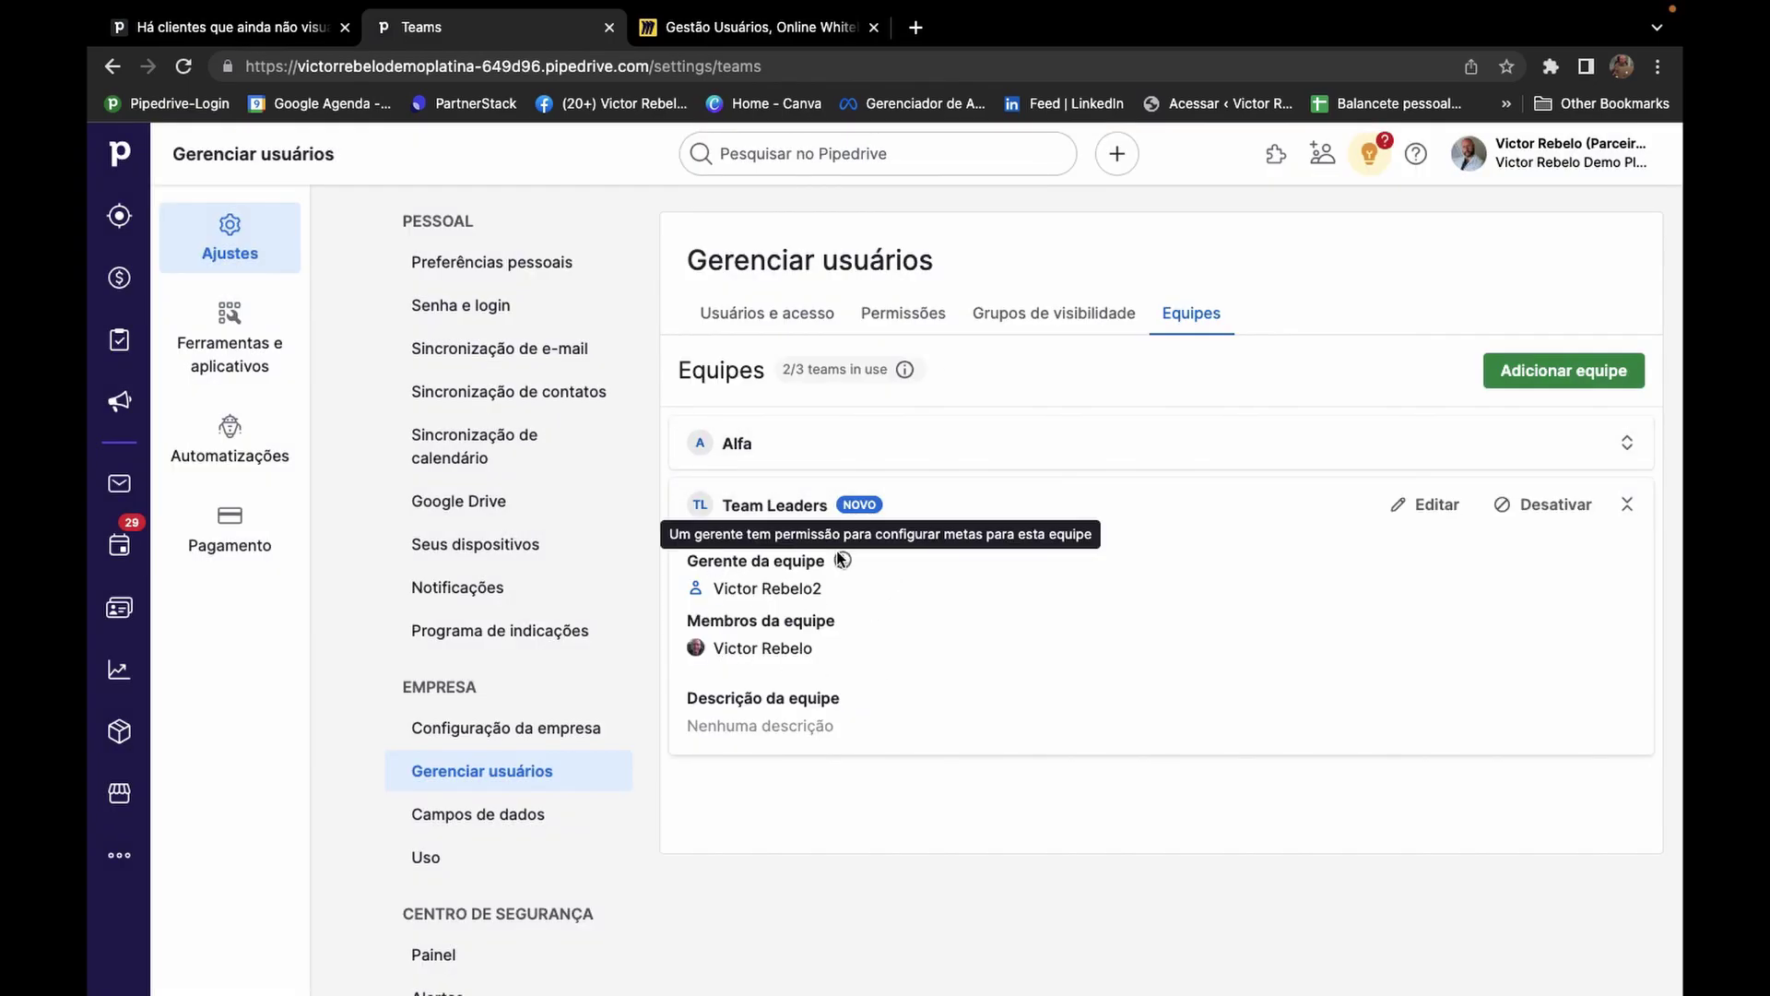
click(117, 845)
click(119, 667)
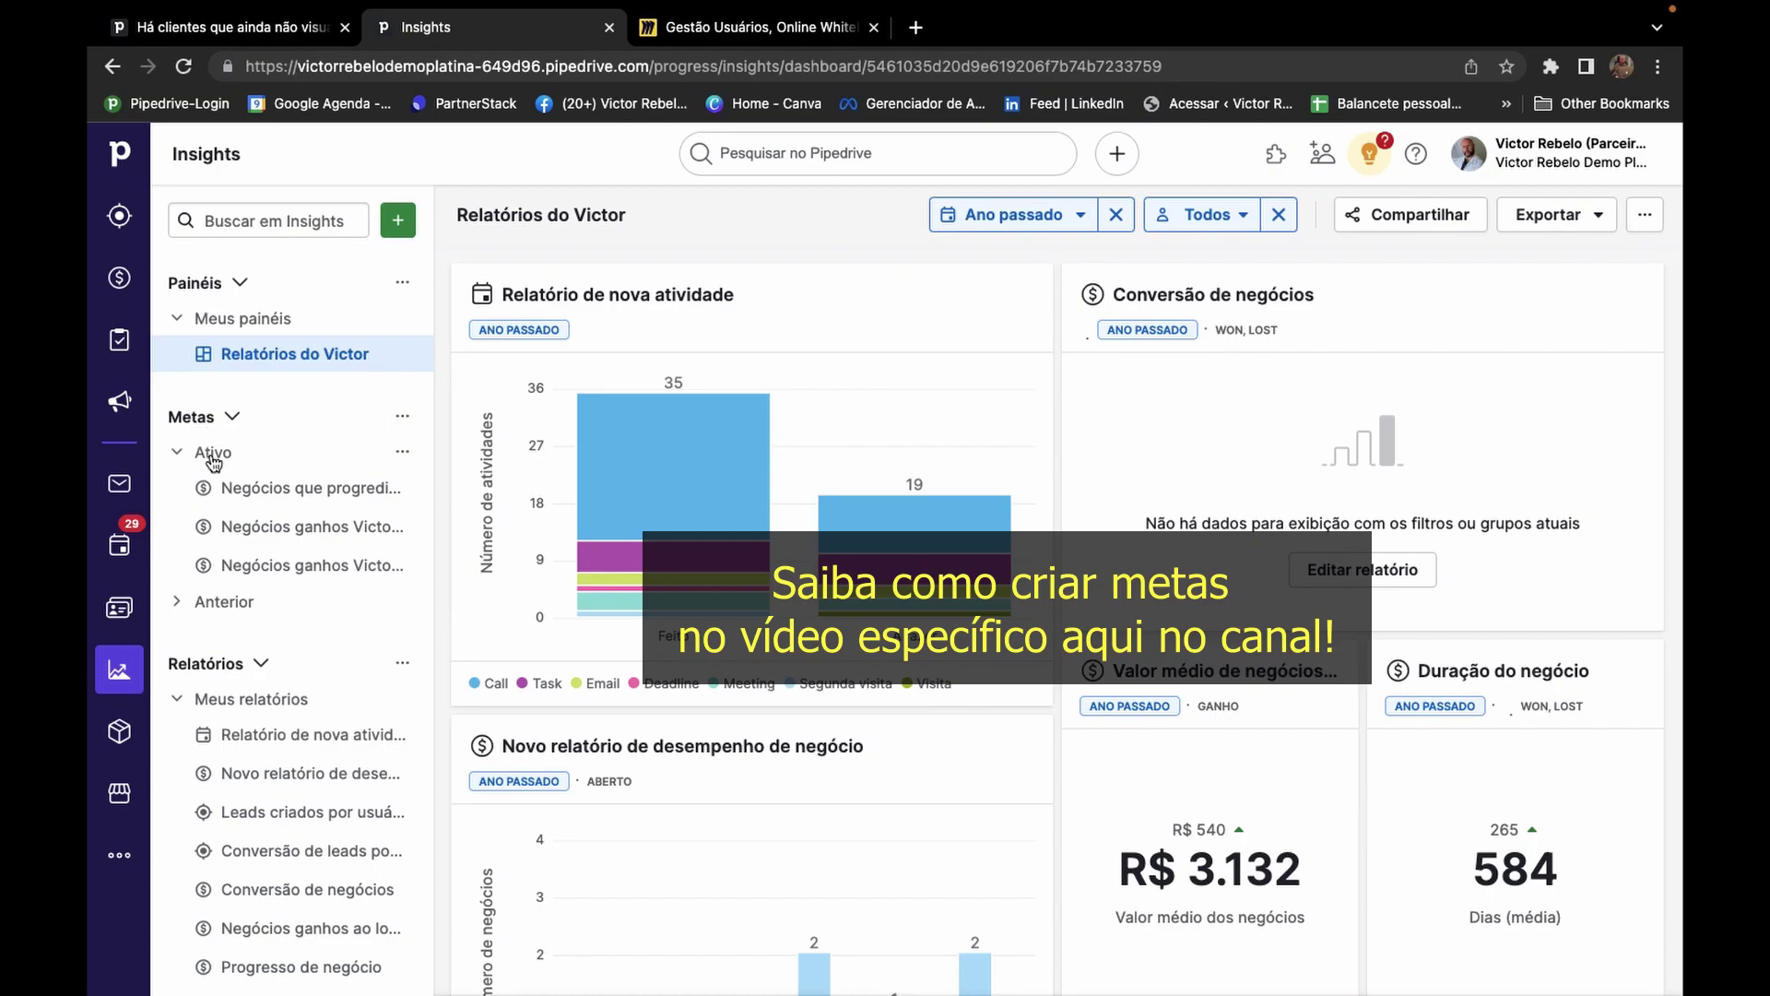
click(402, 232)
click(426, 339)
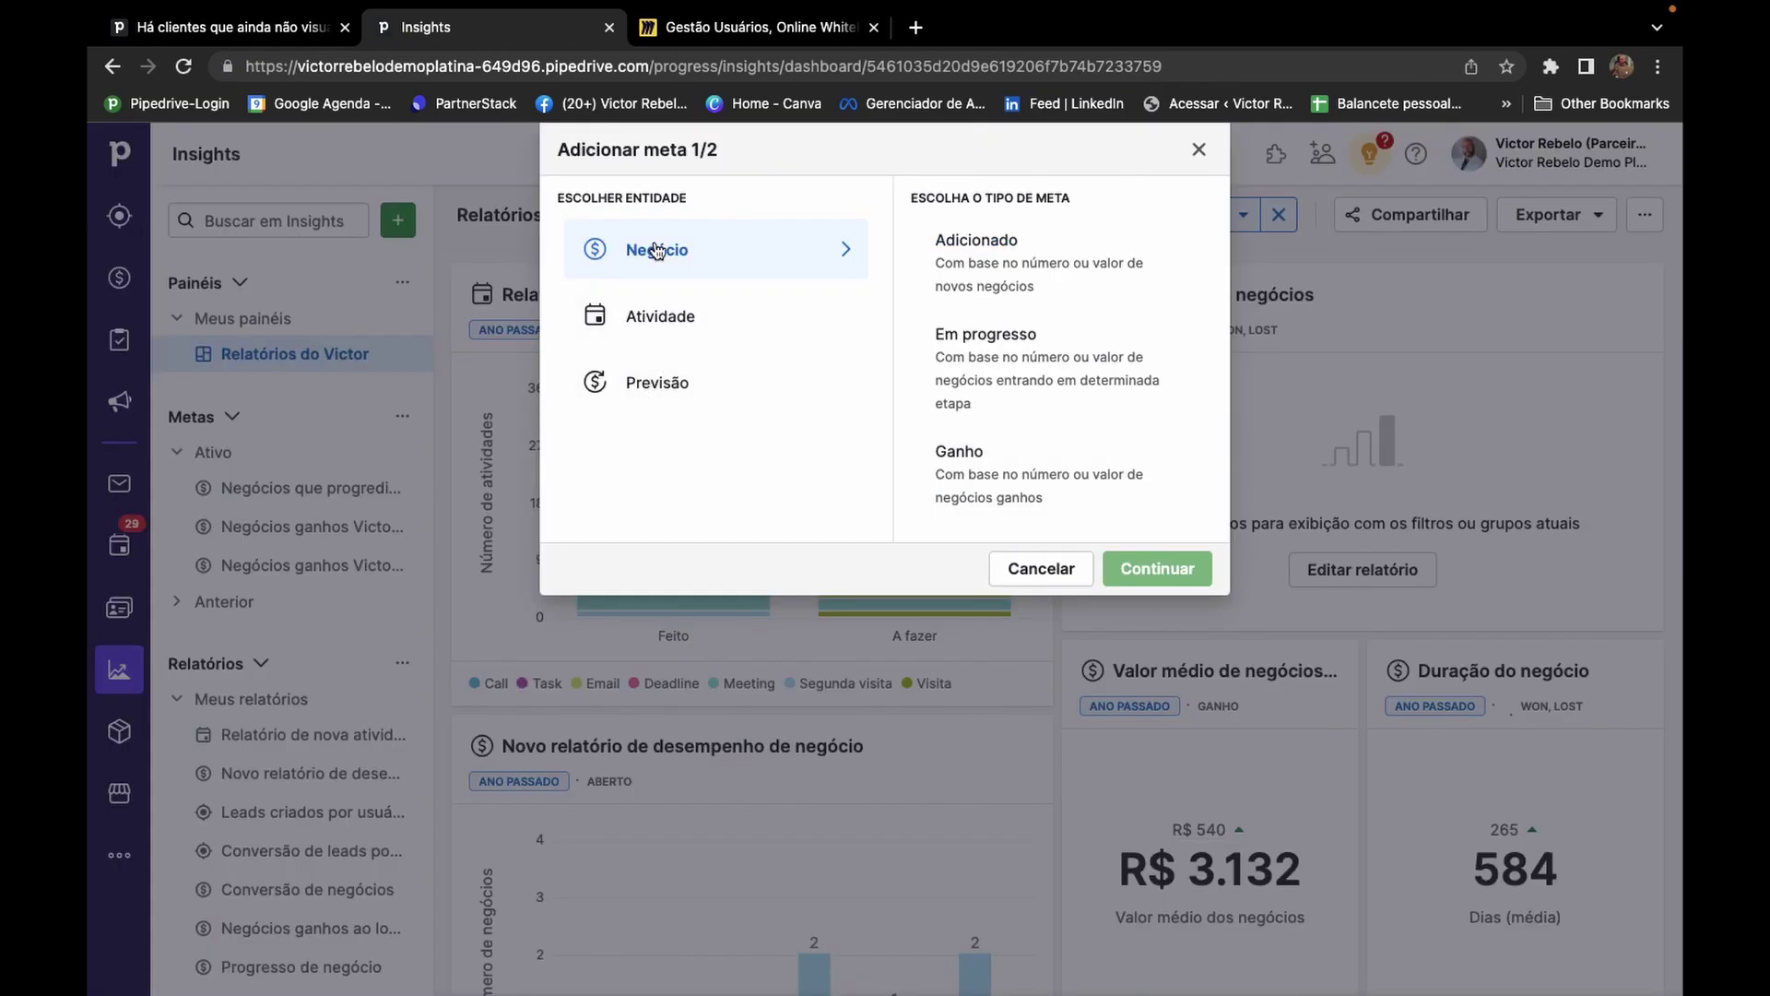
click(1020, 279)
click(982, 468)
click(1160, 571)
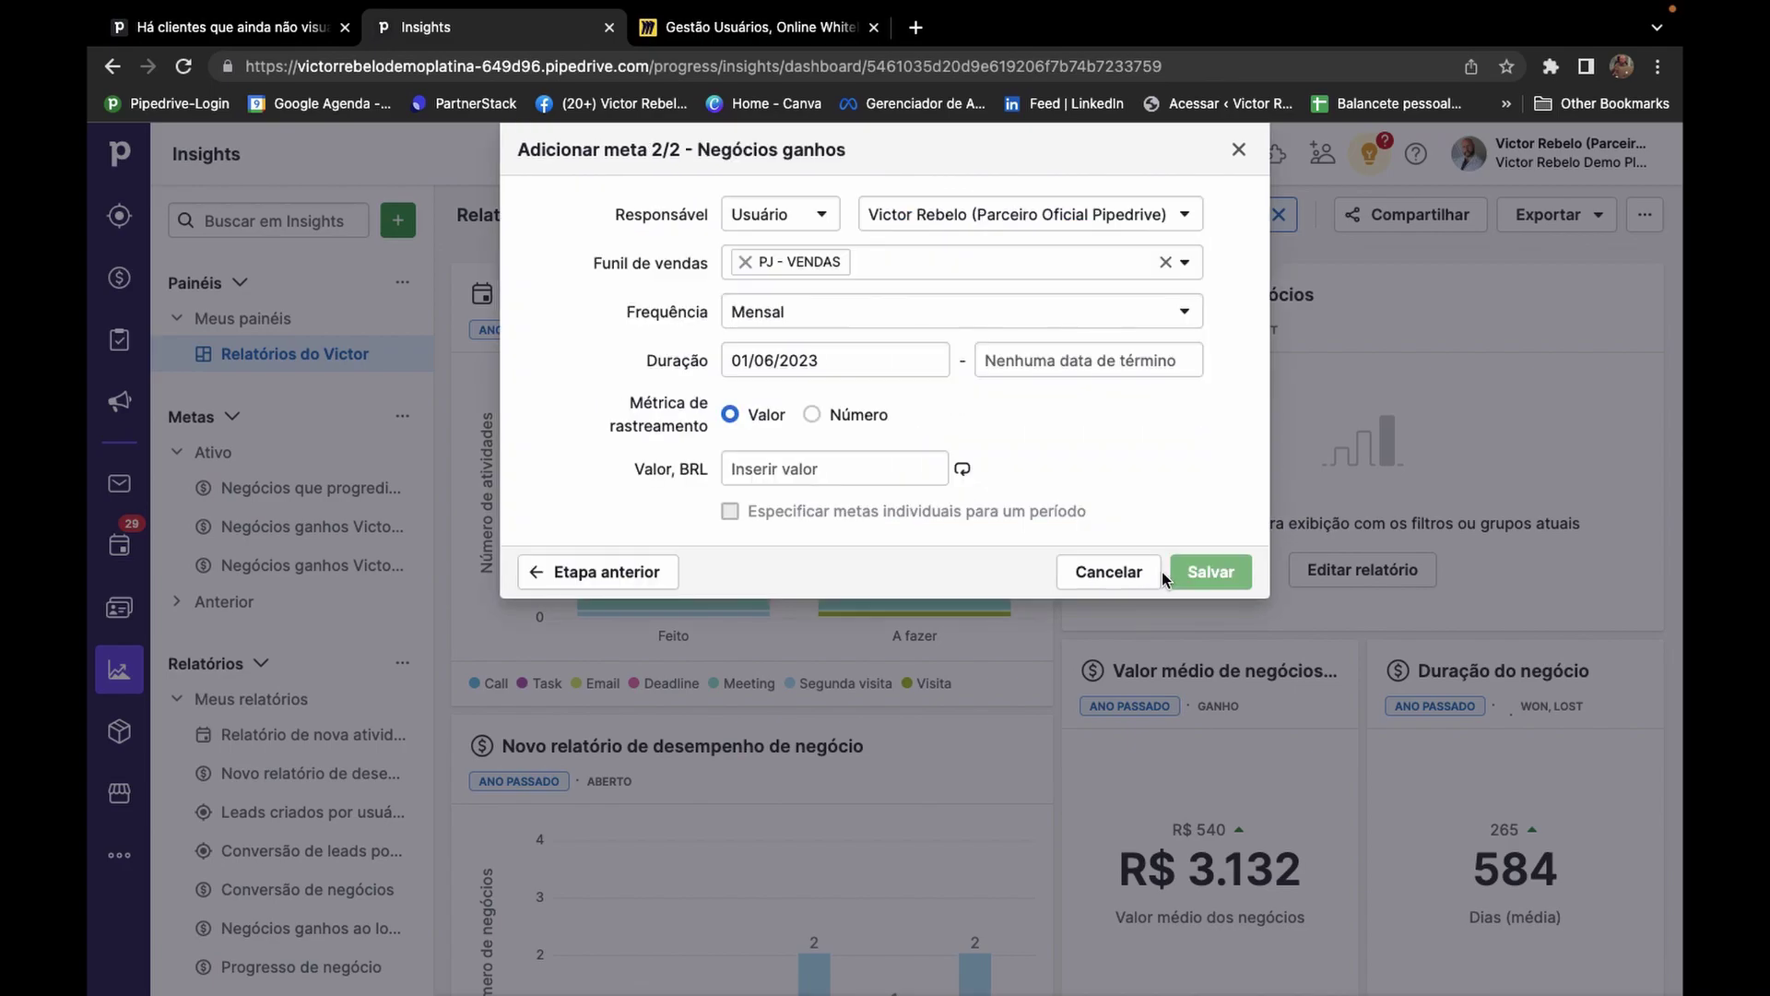
Set the won-deals goal's responsible party to the Team Leaders team, and close the goal form without saving.
click(816, 214)
click(795, 295)
click(1054, 218)
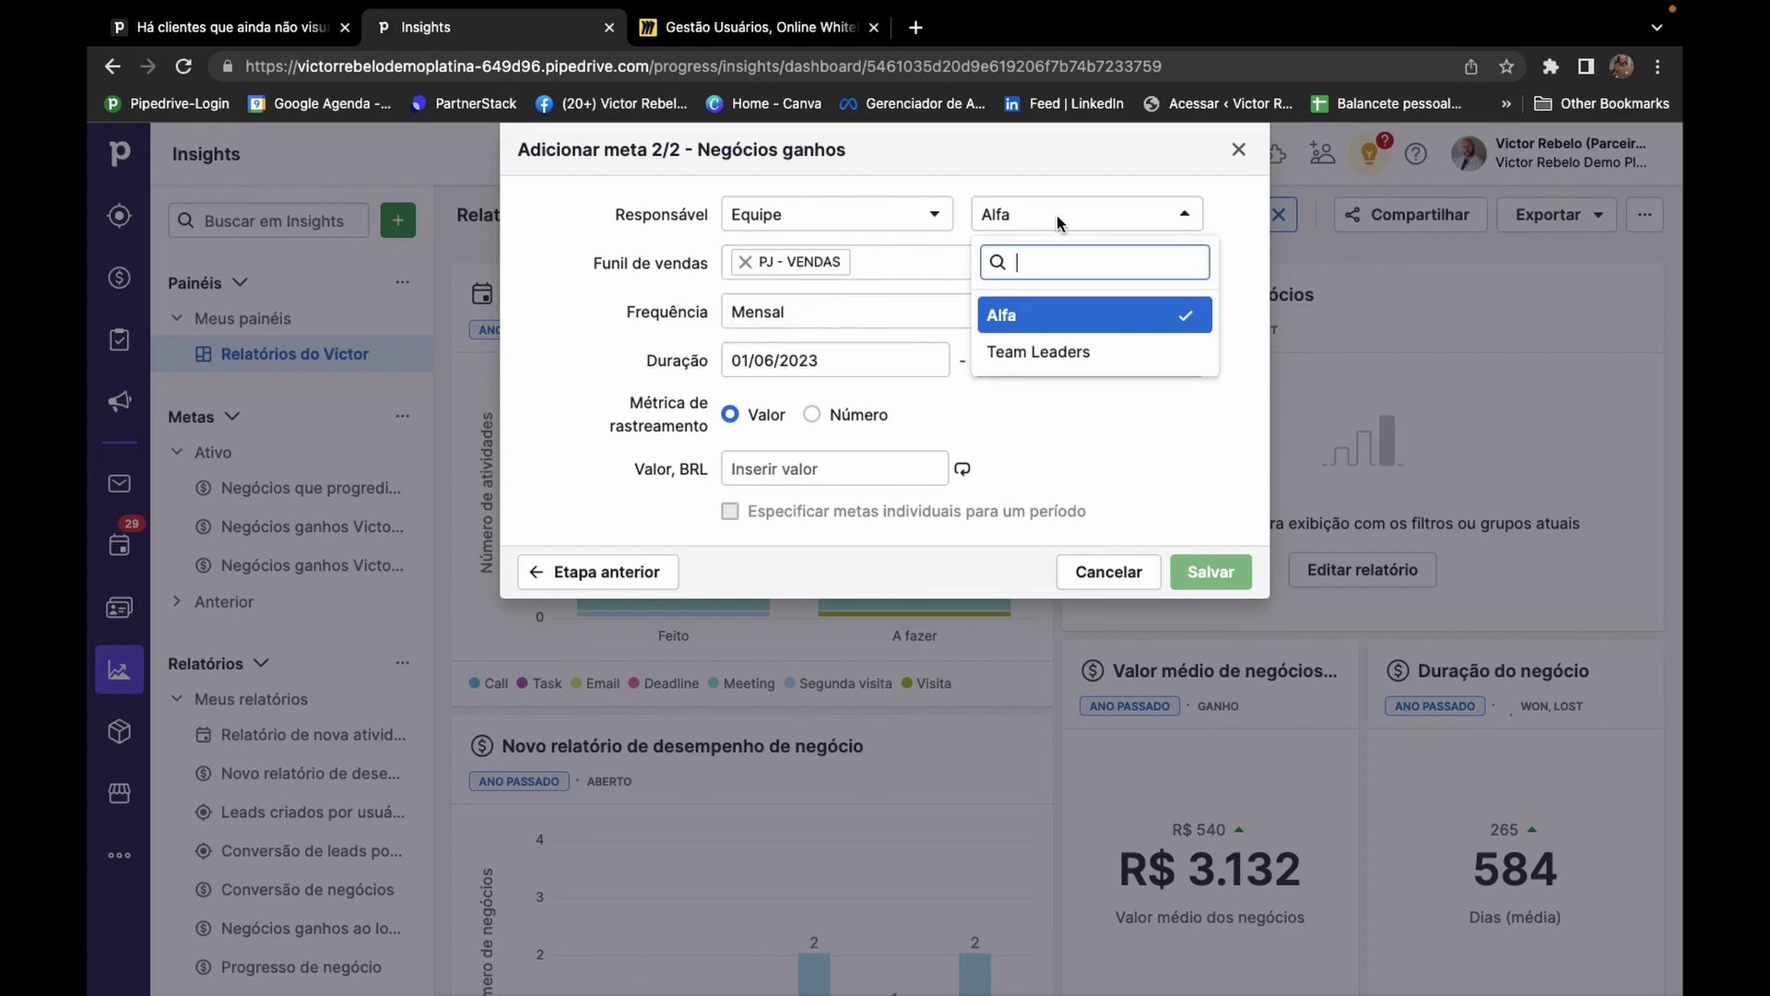
click(1033, 351)
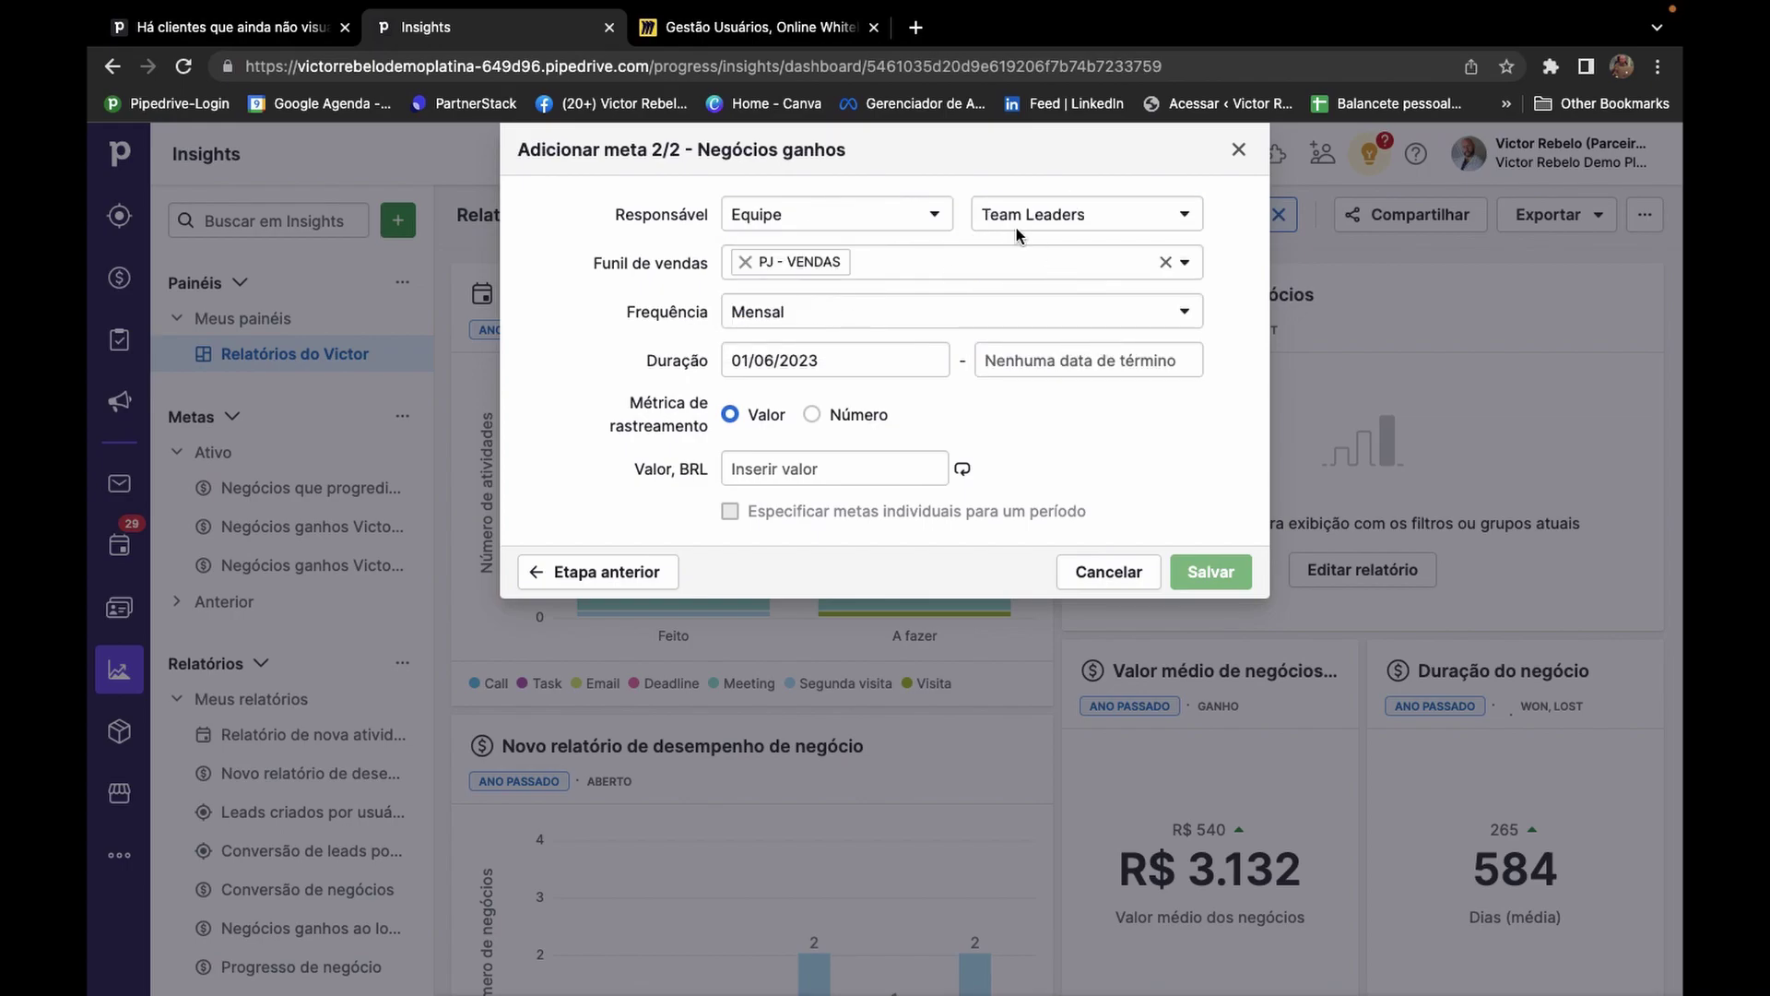
click(1241, 150)
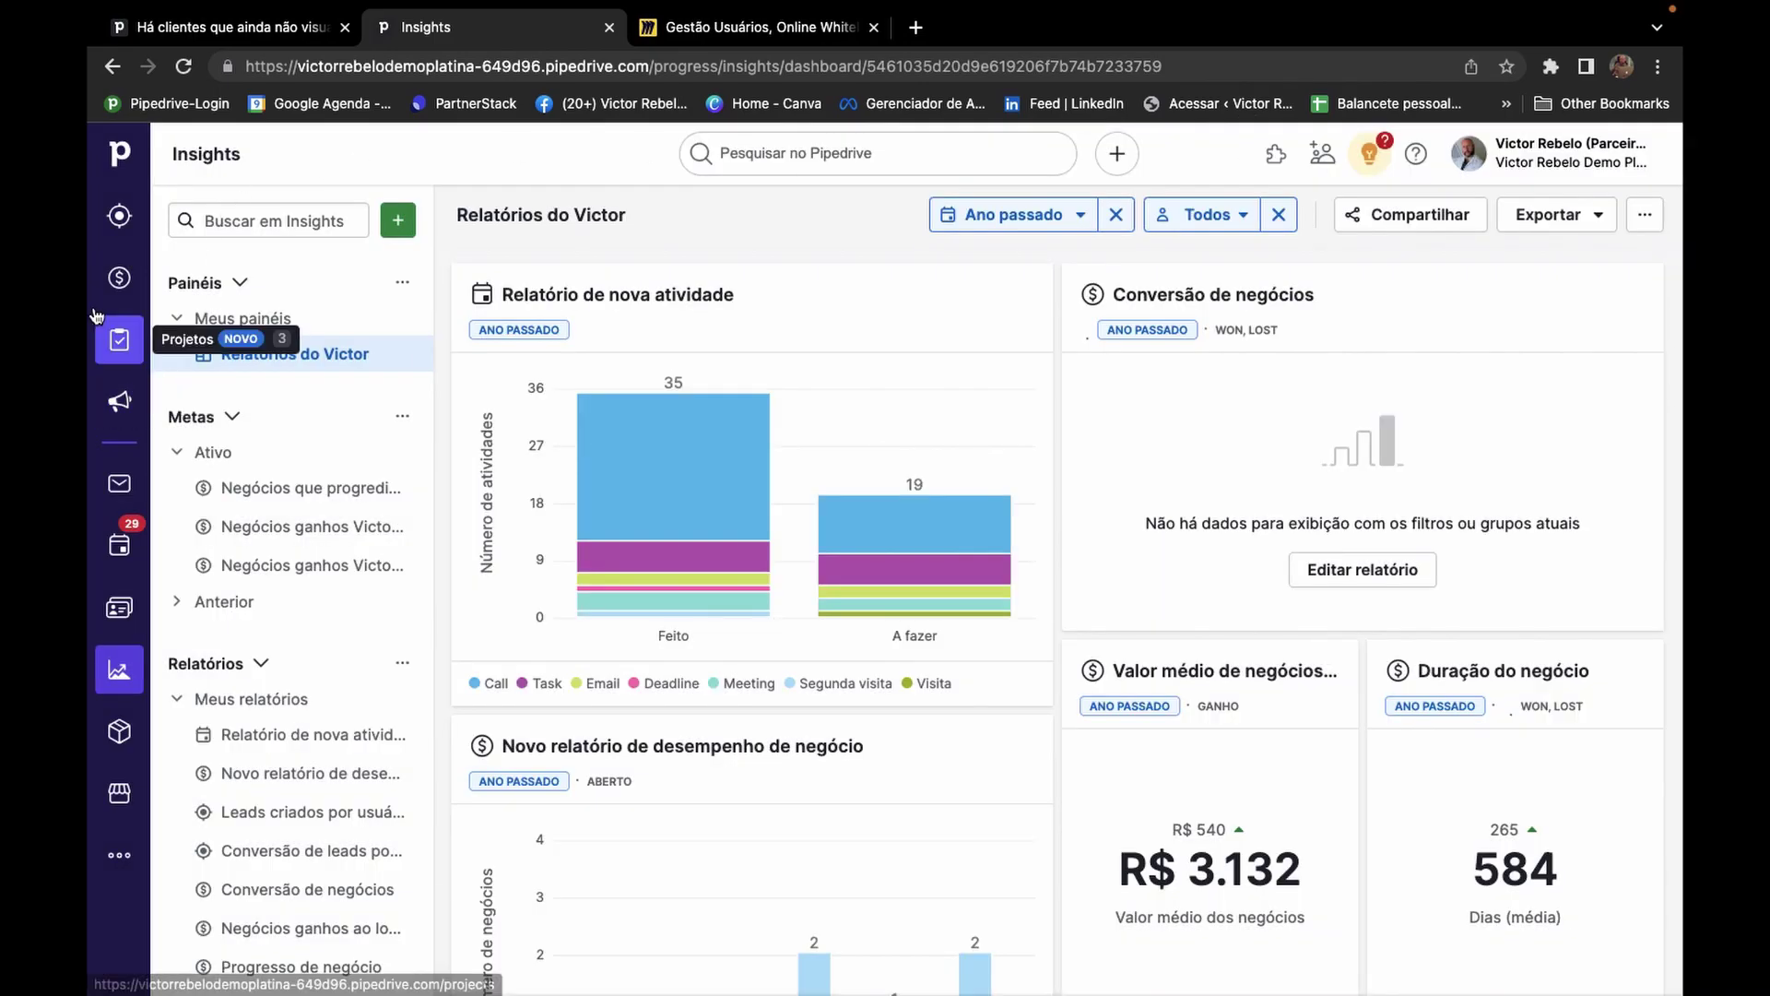
Open the company settings, and switch to the Gestão Usuários board in Miro to view its user-group diagrams together.
click(1461, 157)
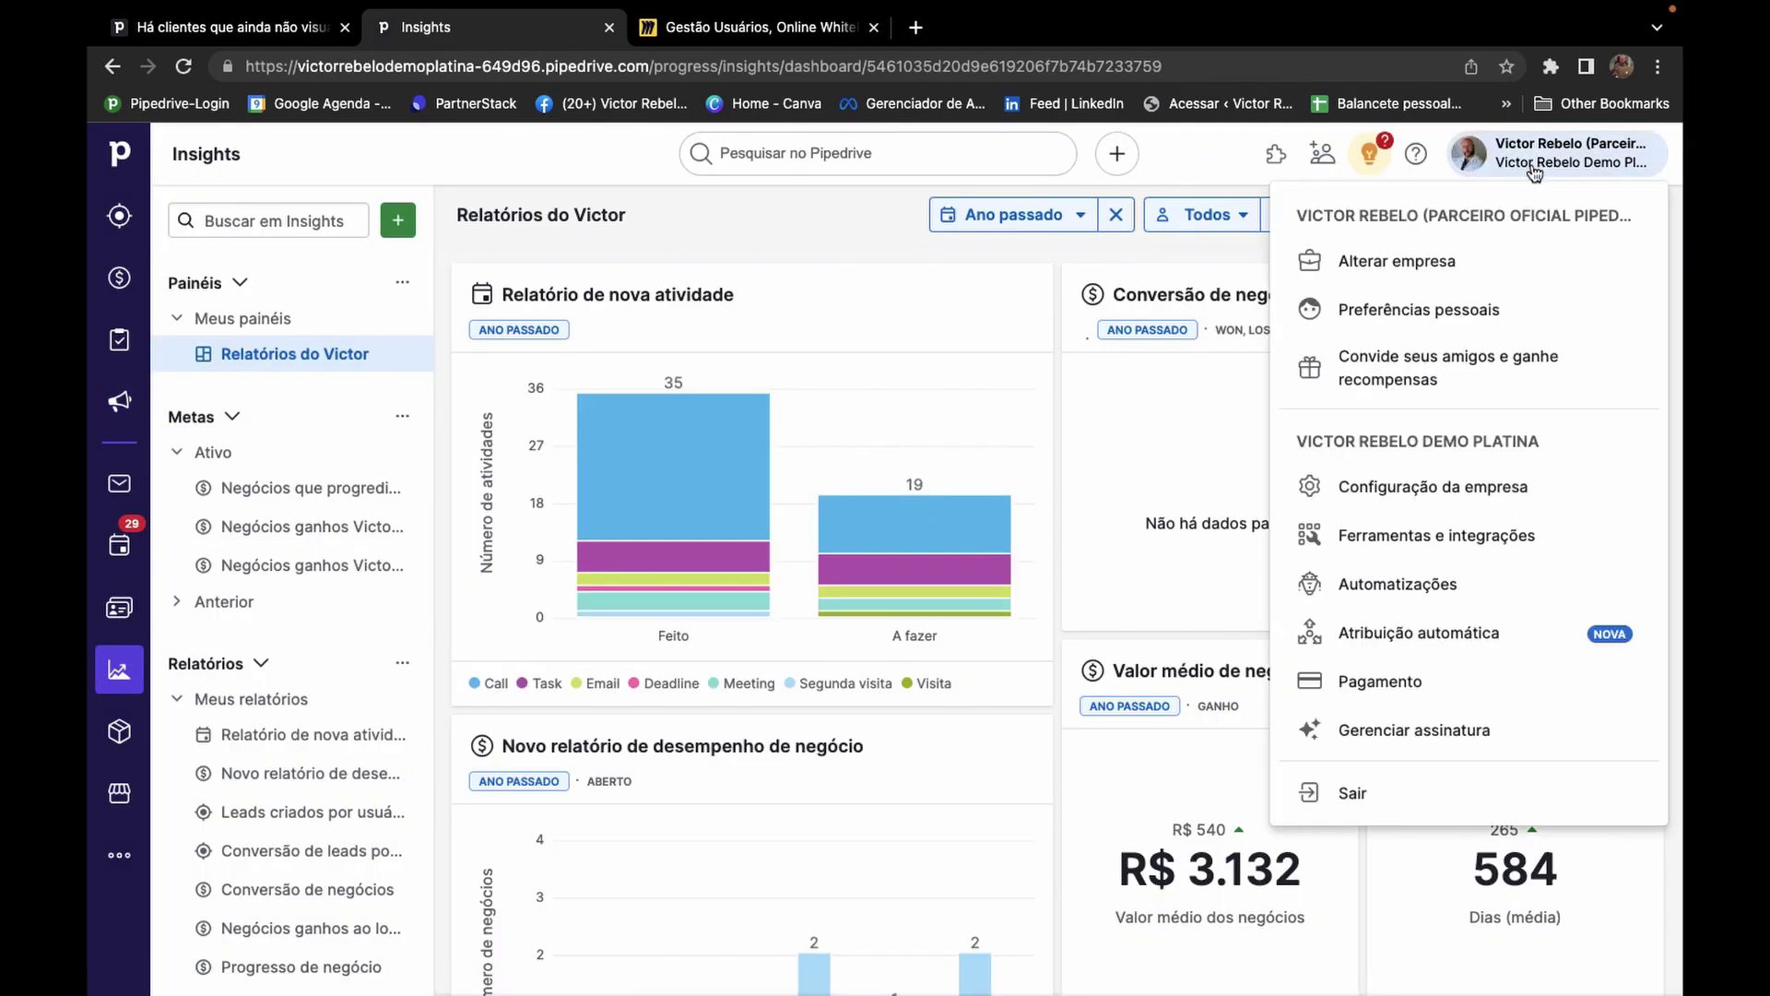
click(1462, 496)
click(759, 27)
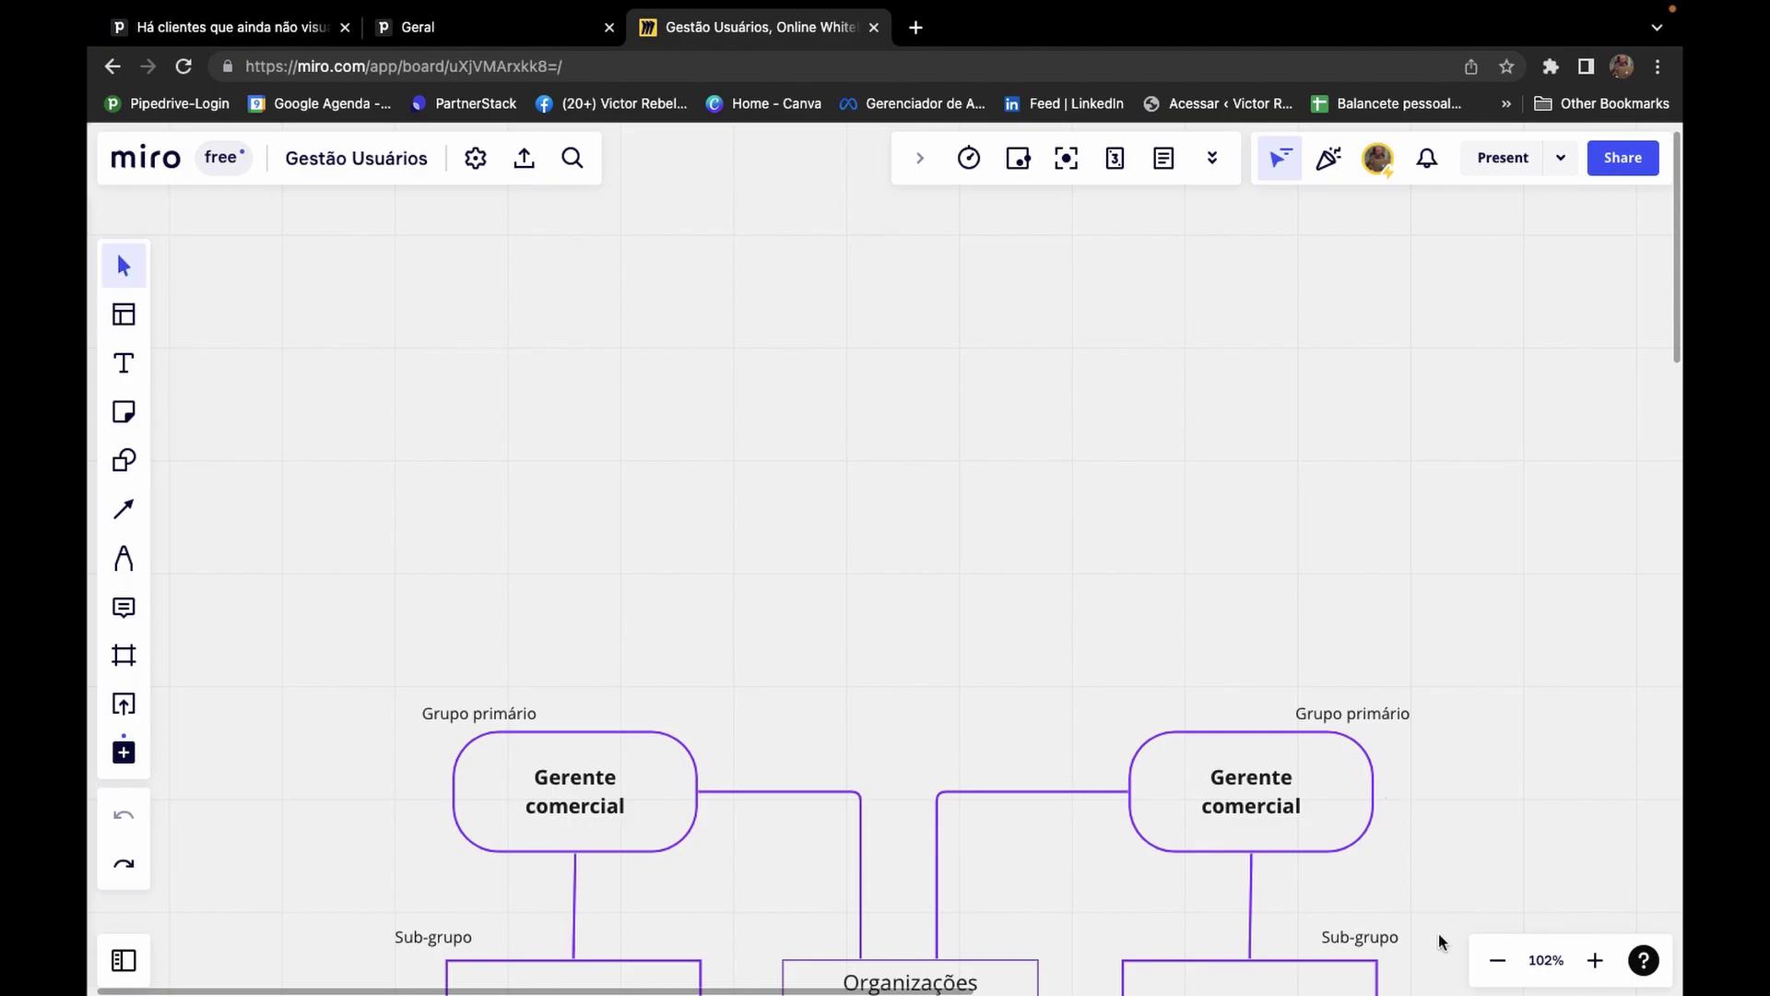
click(1498, 960)
click(1498, 961)
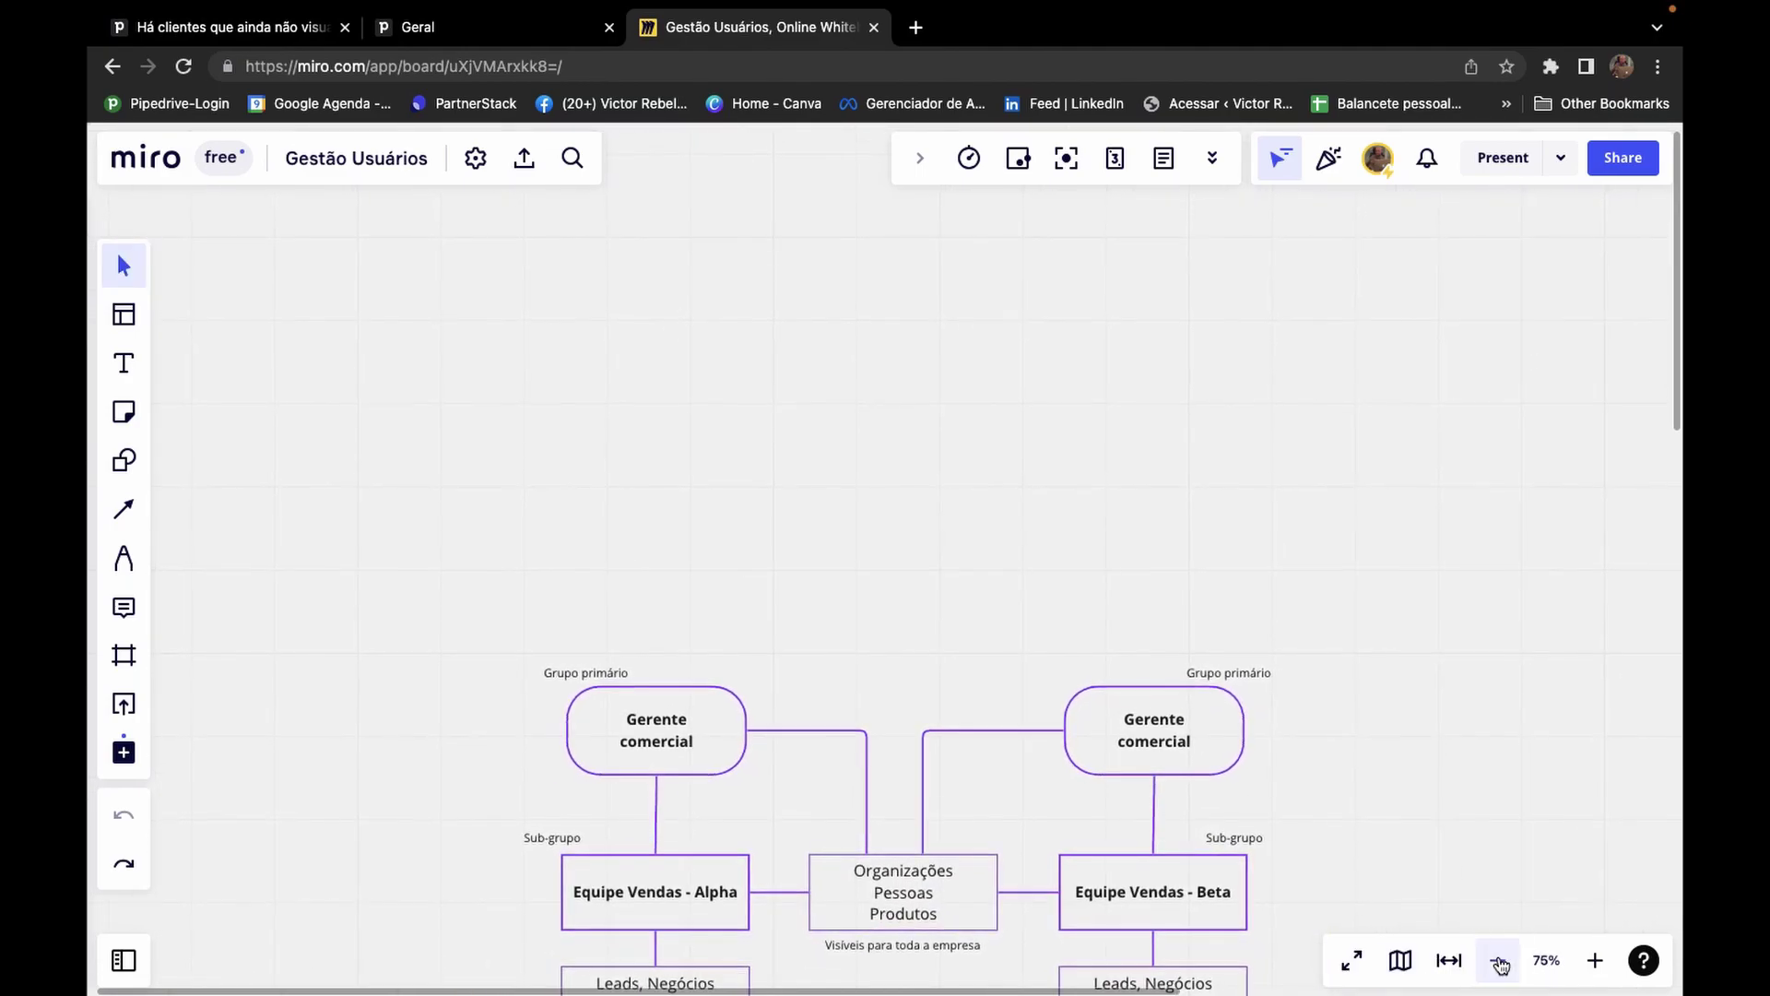
click(1498, 961)
key(minus)
key(minus)
key(minus)
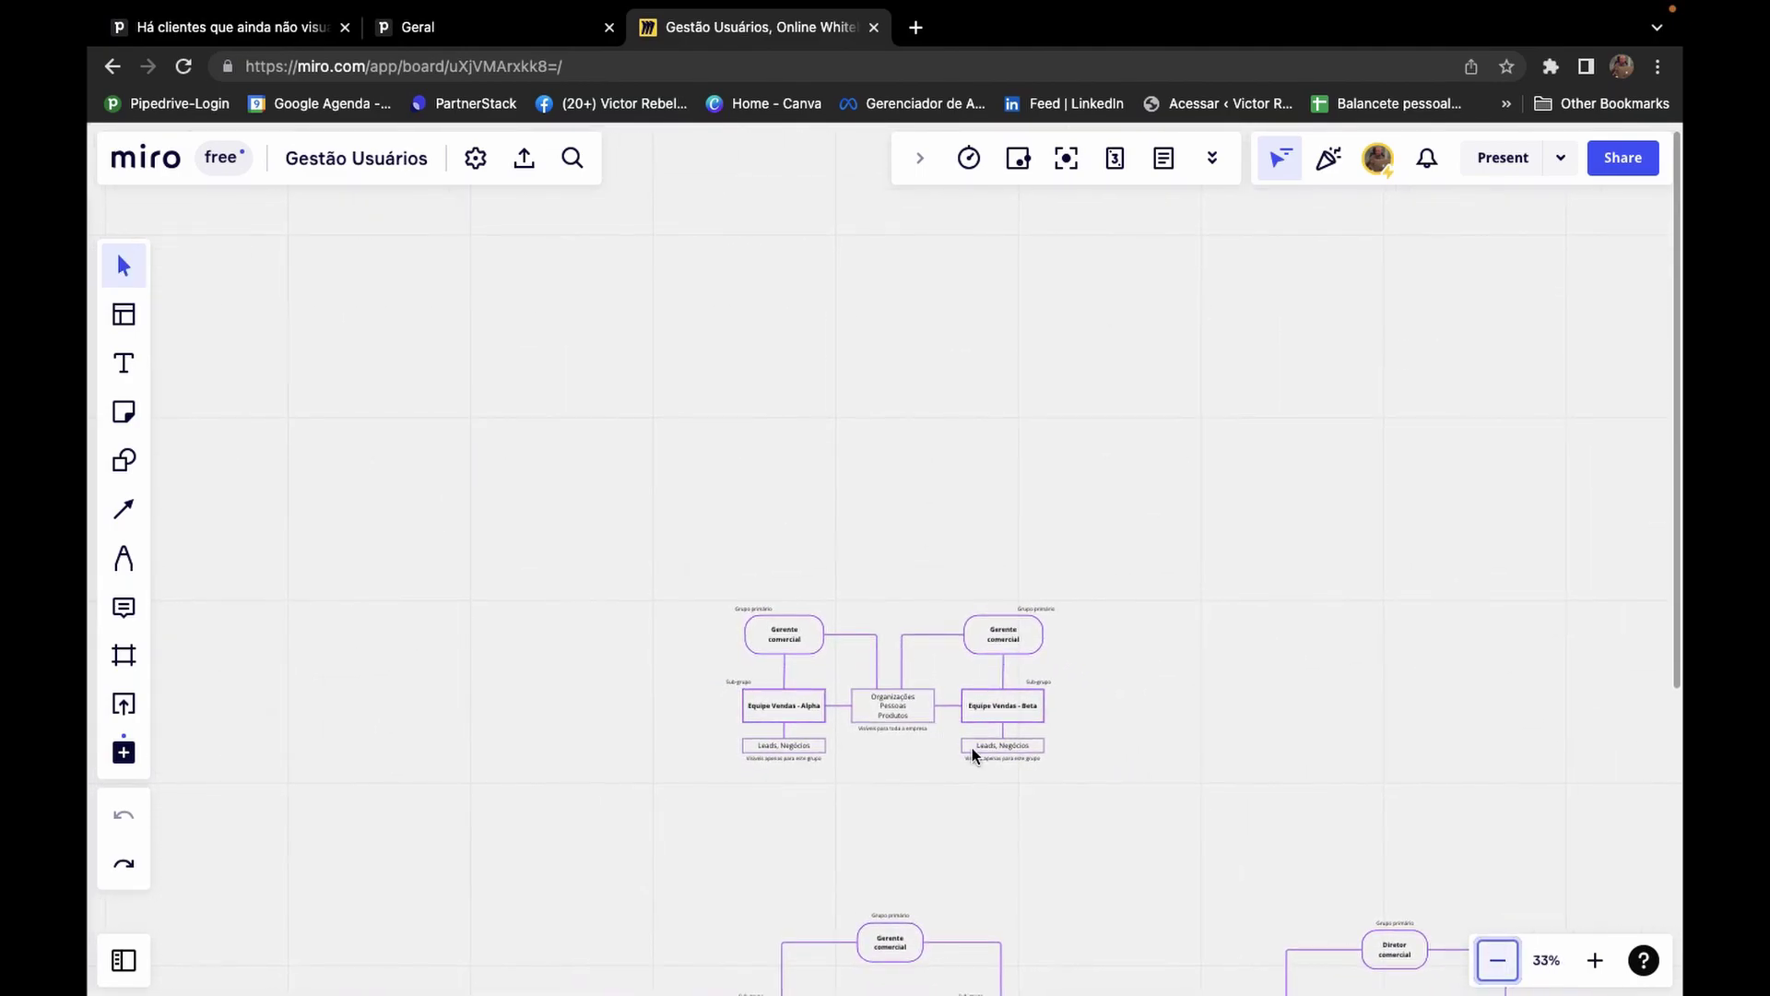
Browse the full template library, from the popular templates through Brainstorming & Ideation, and close it without using a template.
click(133, 318)
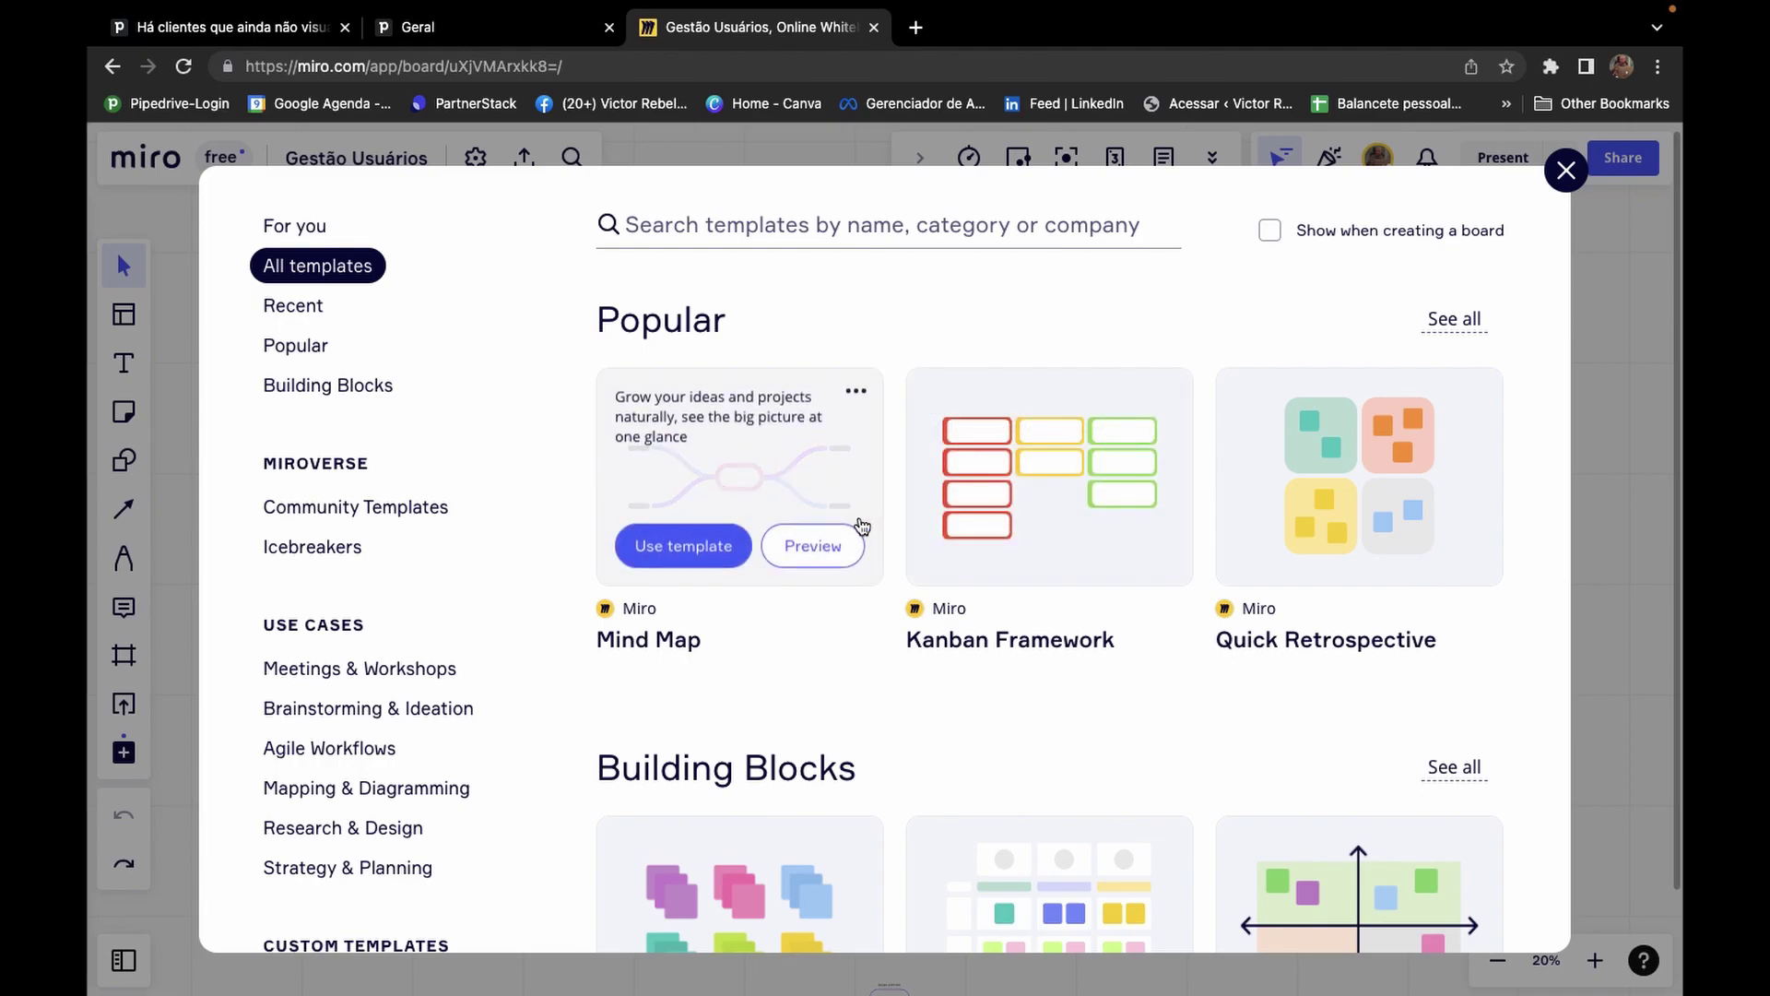
scroll(892, 610, down, 3)
scroll(891, 610, down, 3)
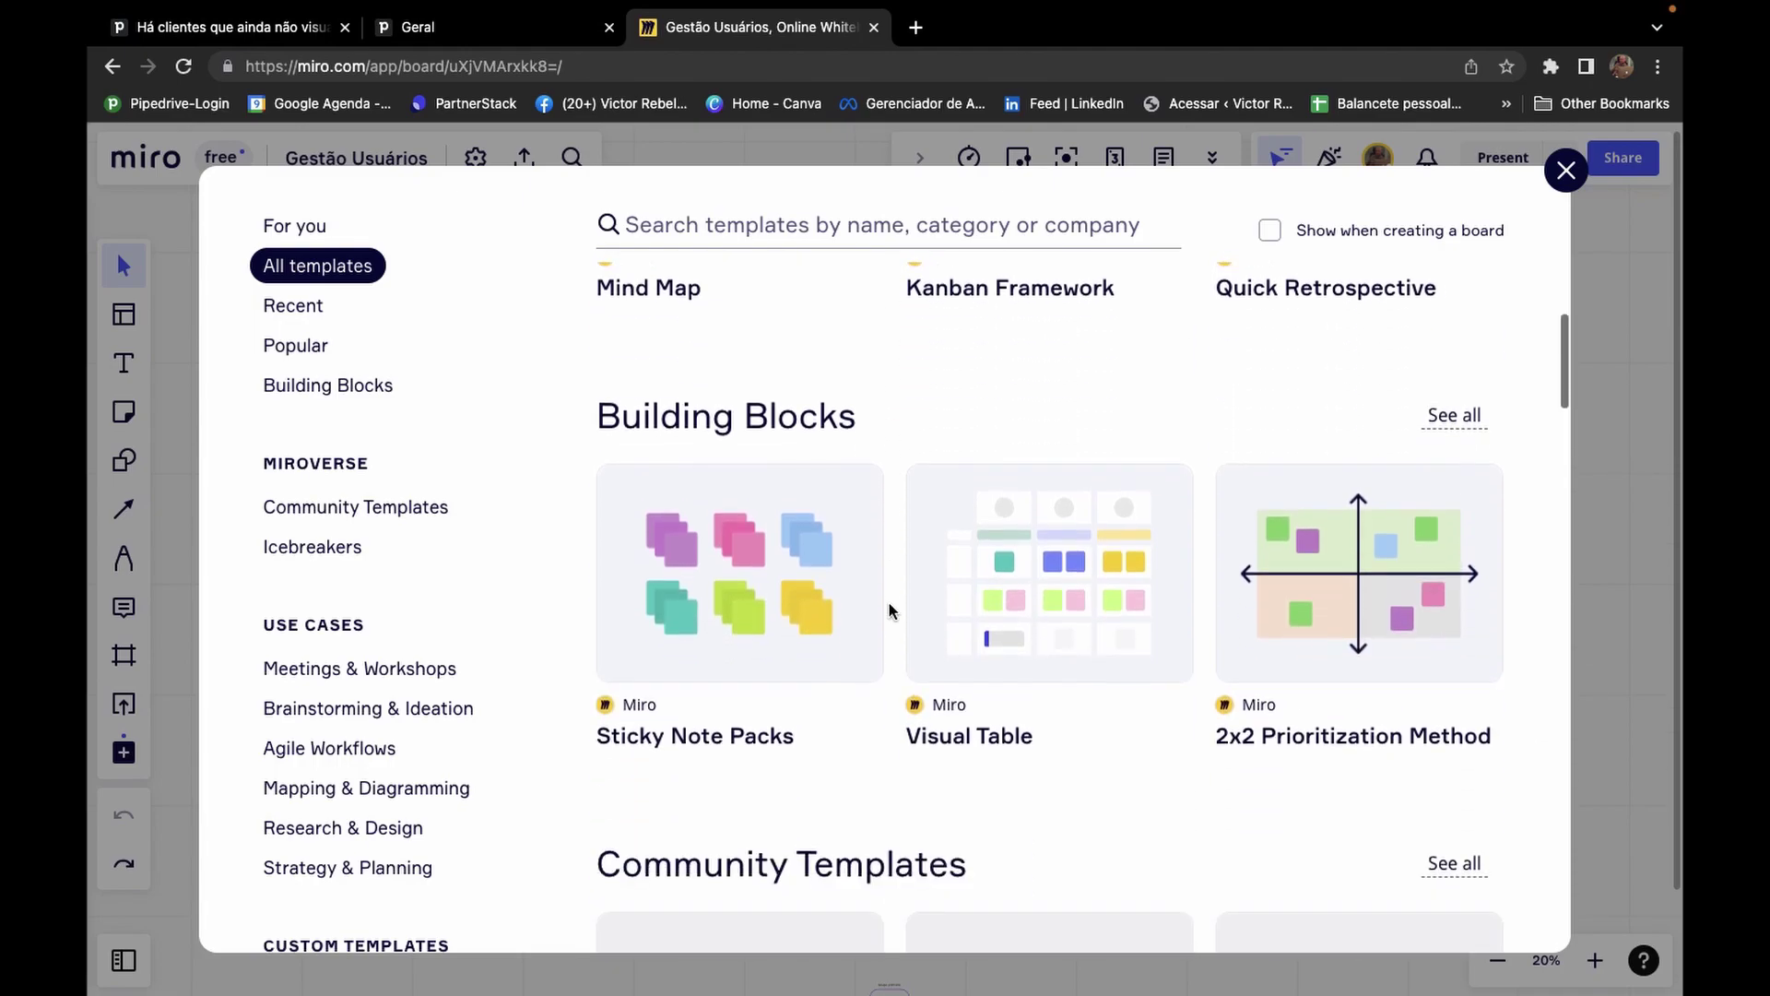
mouse_move(800, 507)
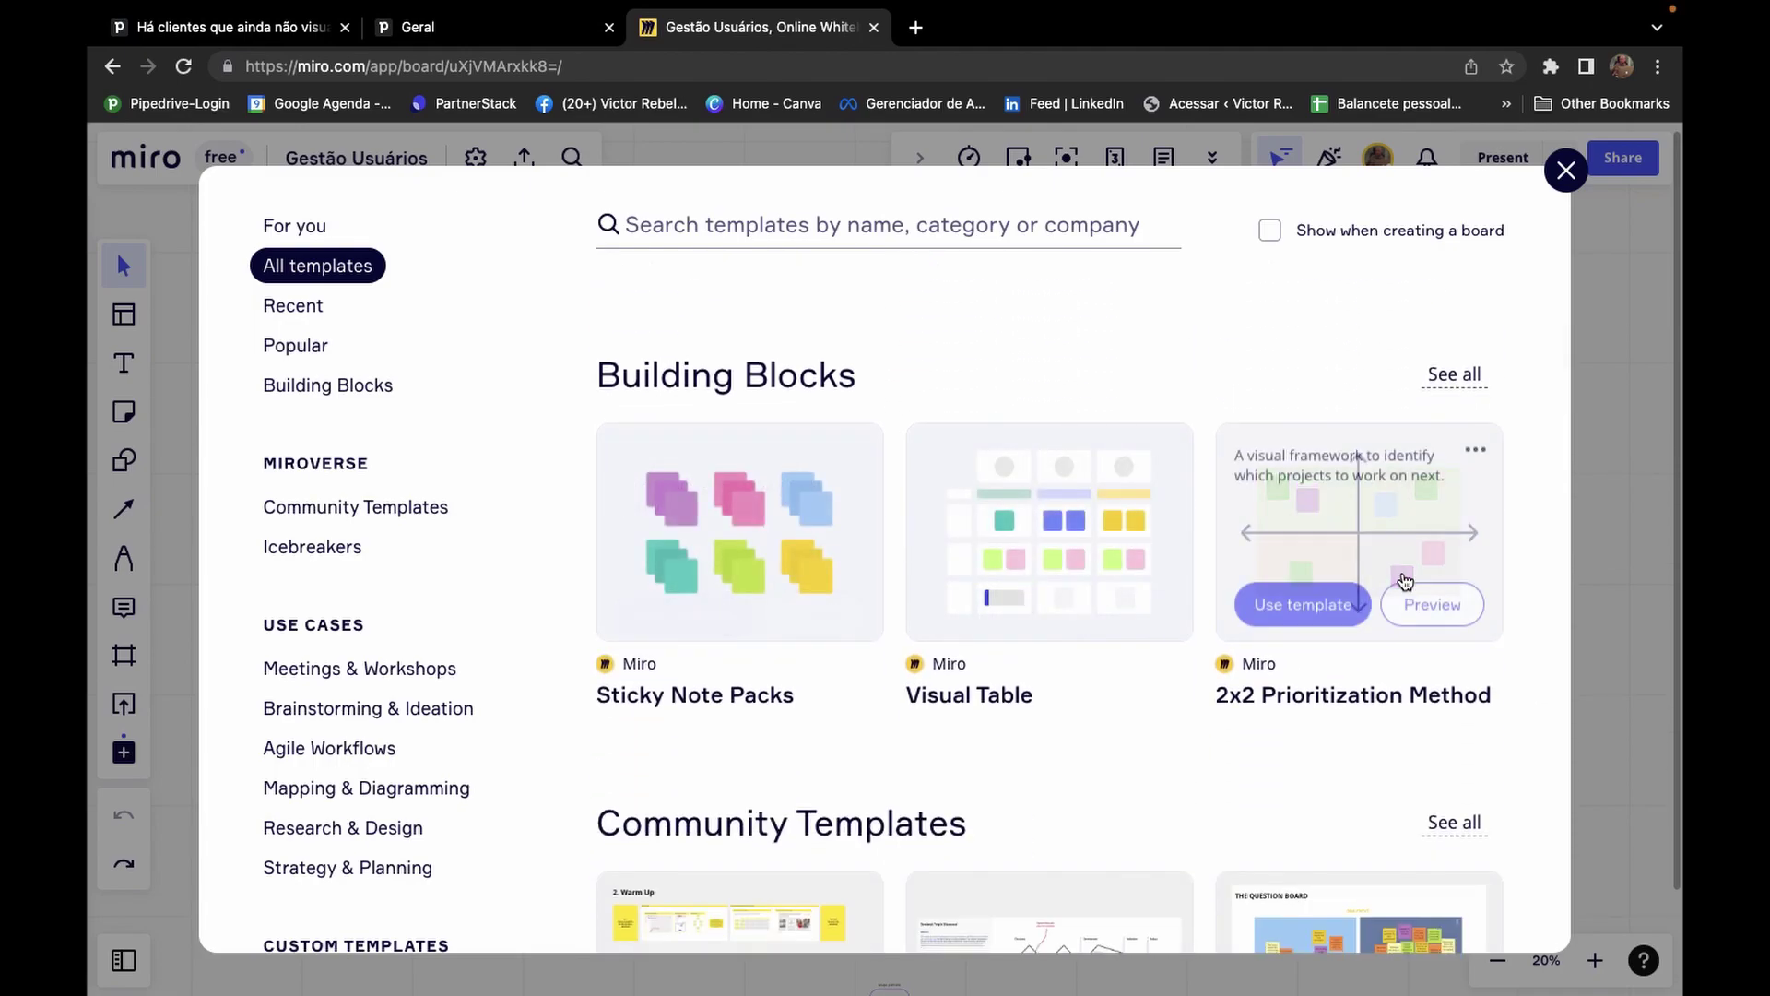
scroll(1383, 581, down, 4)
scroll(1025, 583, down, 8)
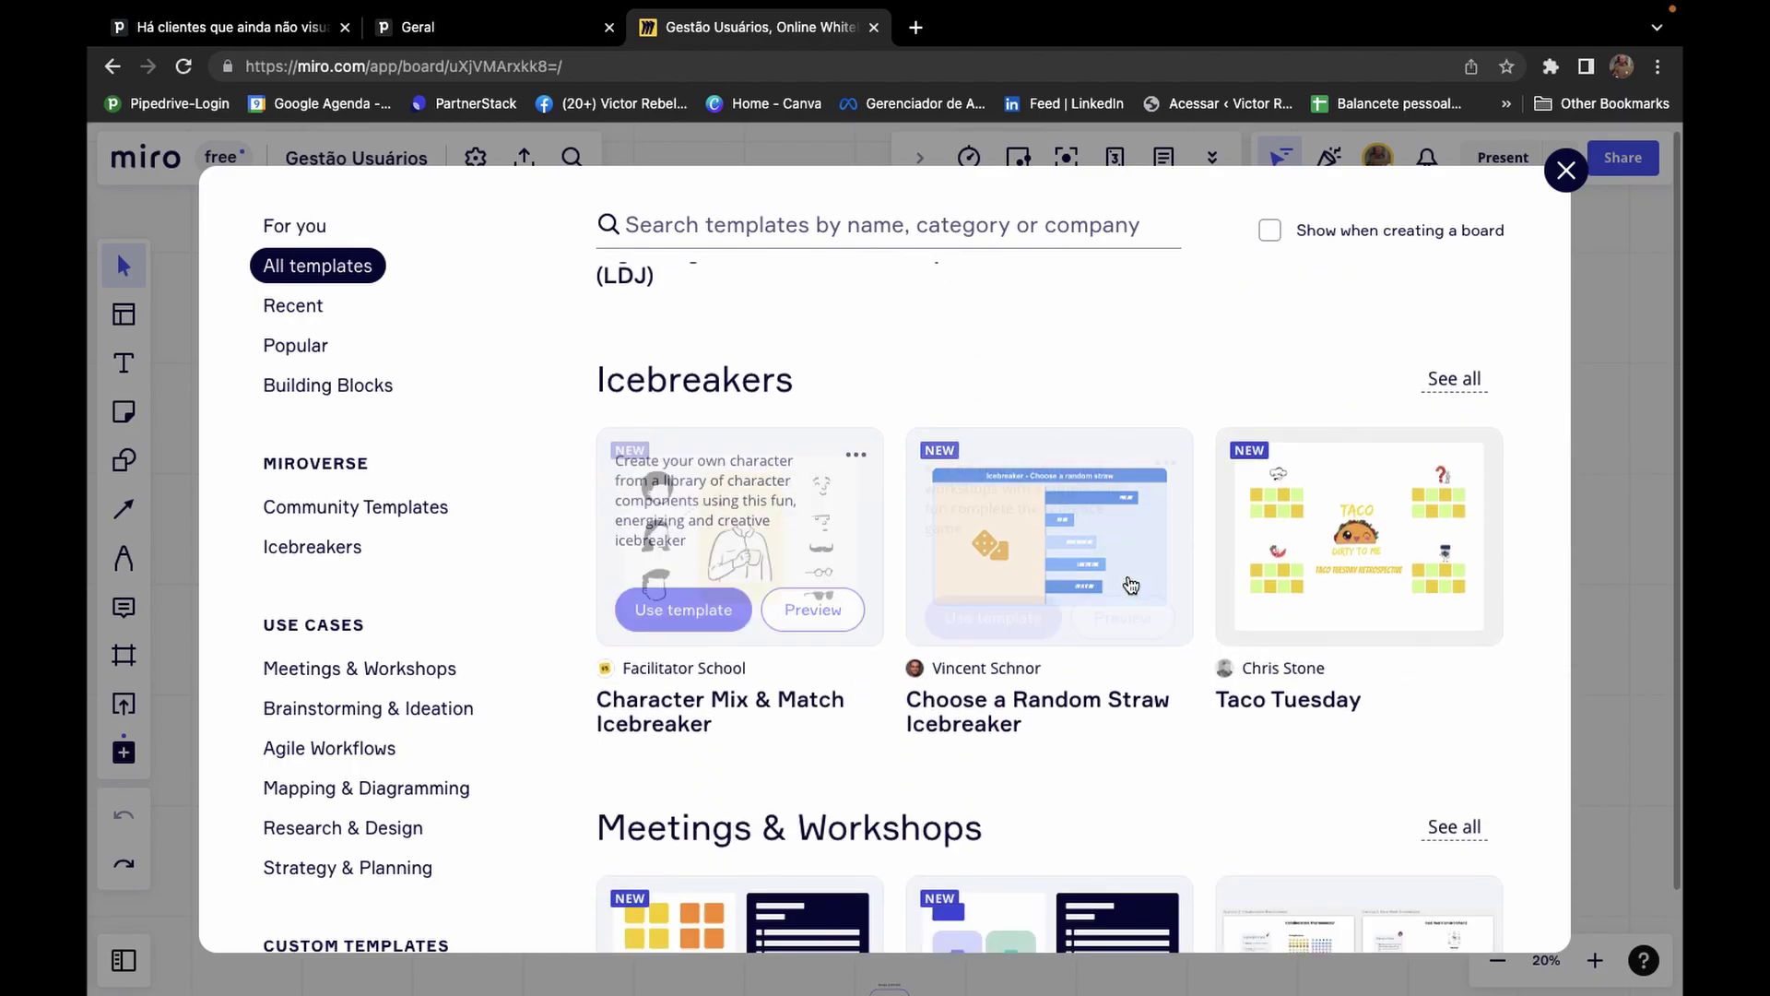
scroll(819, 590, down, 6)
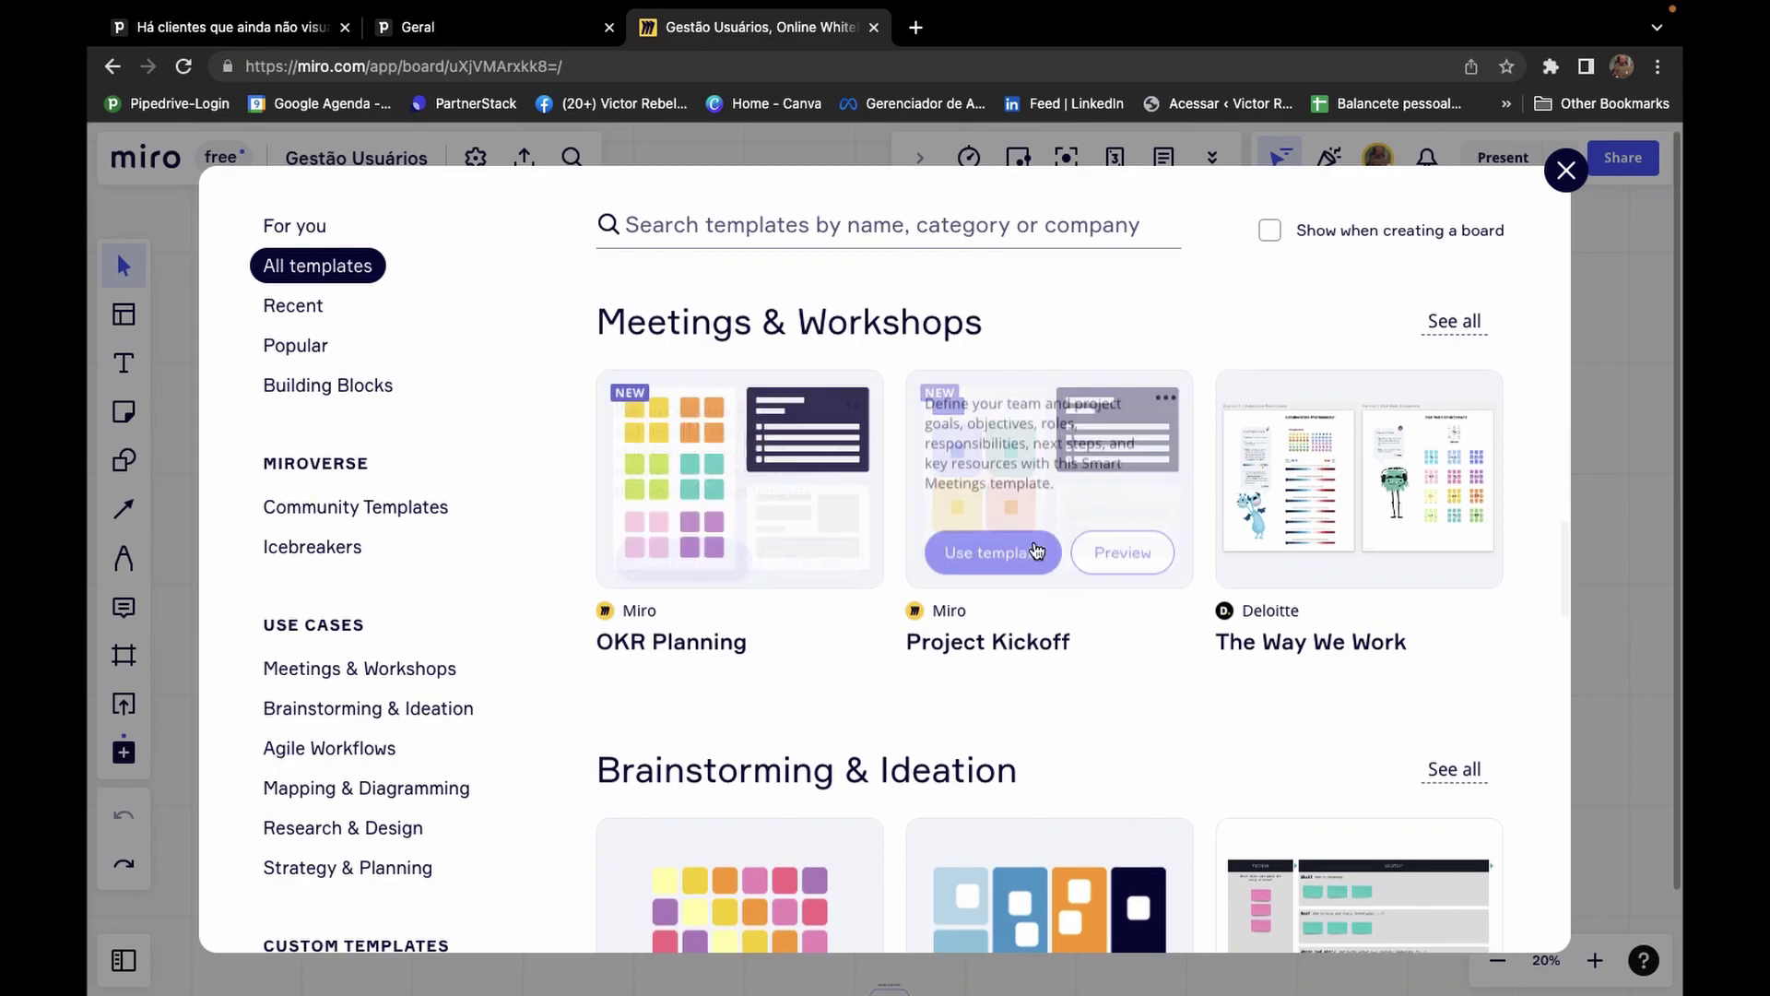
scroll(1033, 553, down, 4)
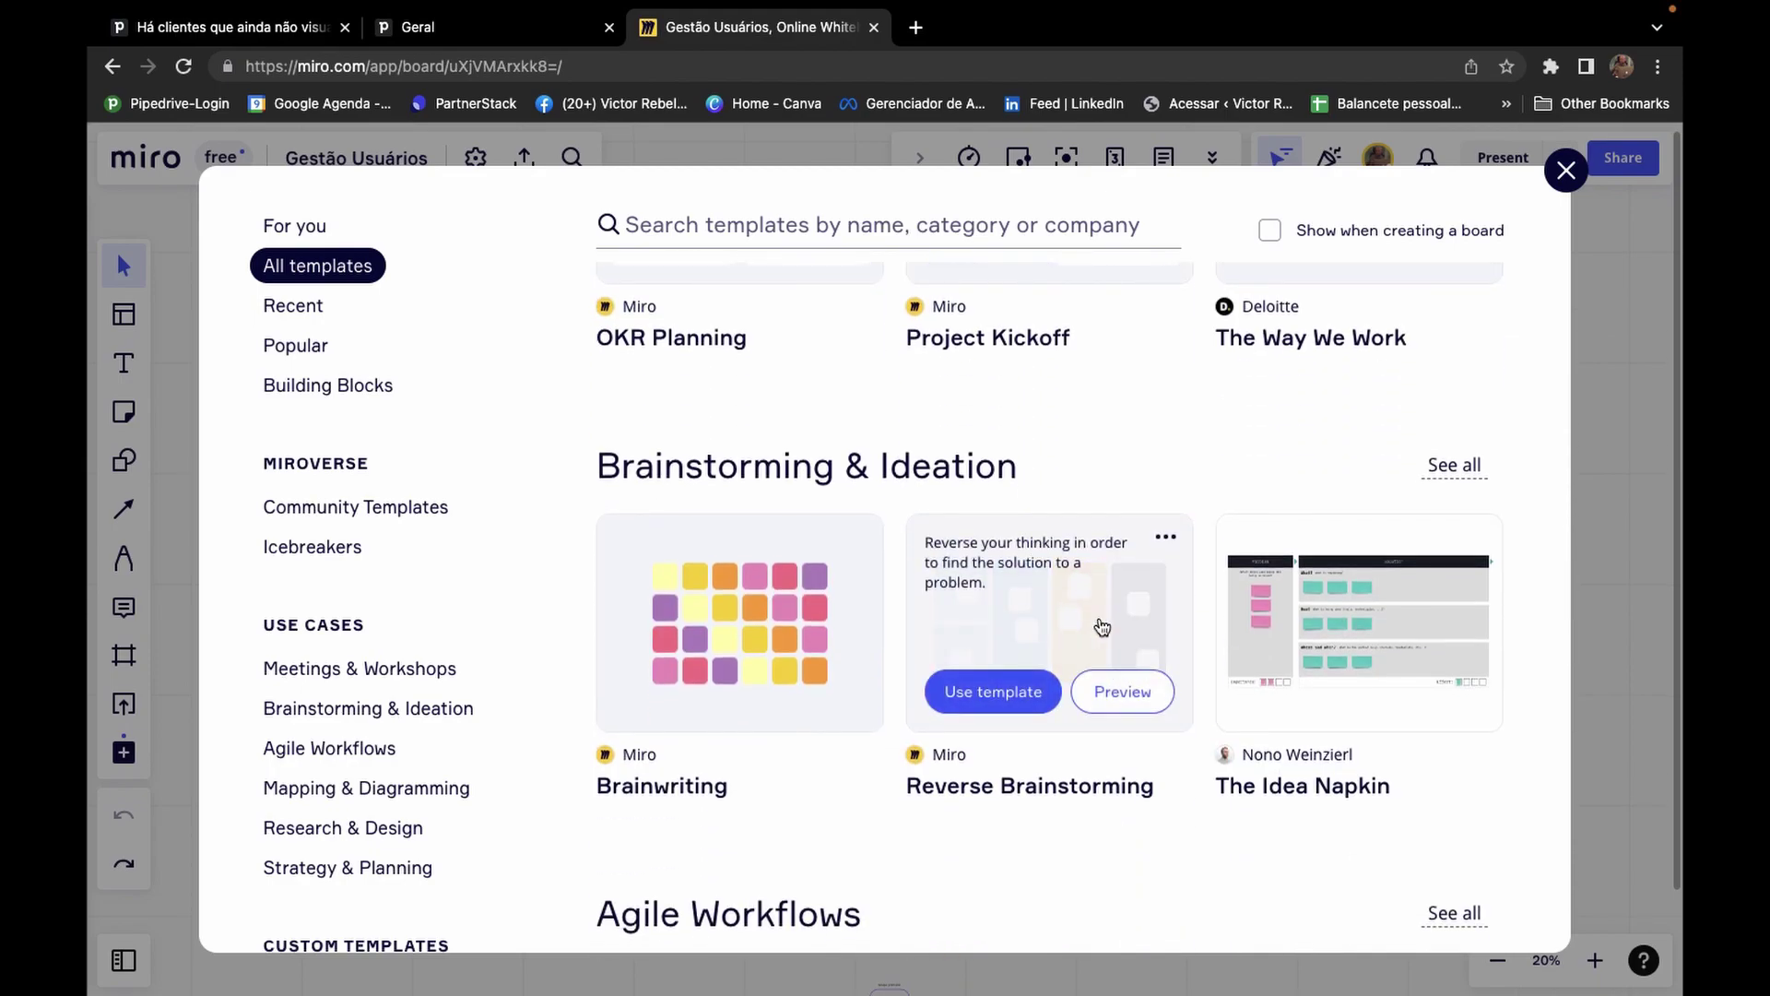
scroll(1061, 590, down, 3)
click(1567, 171)
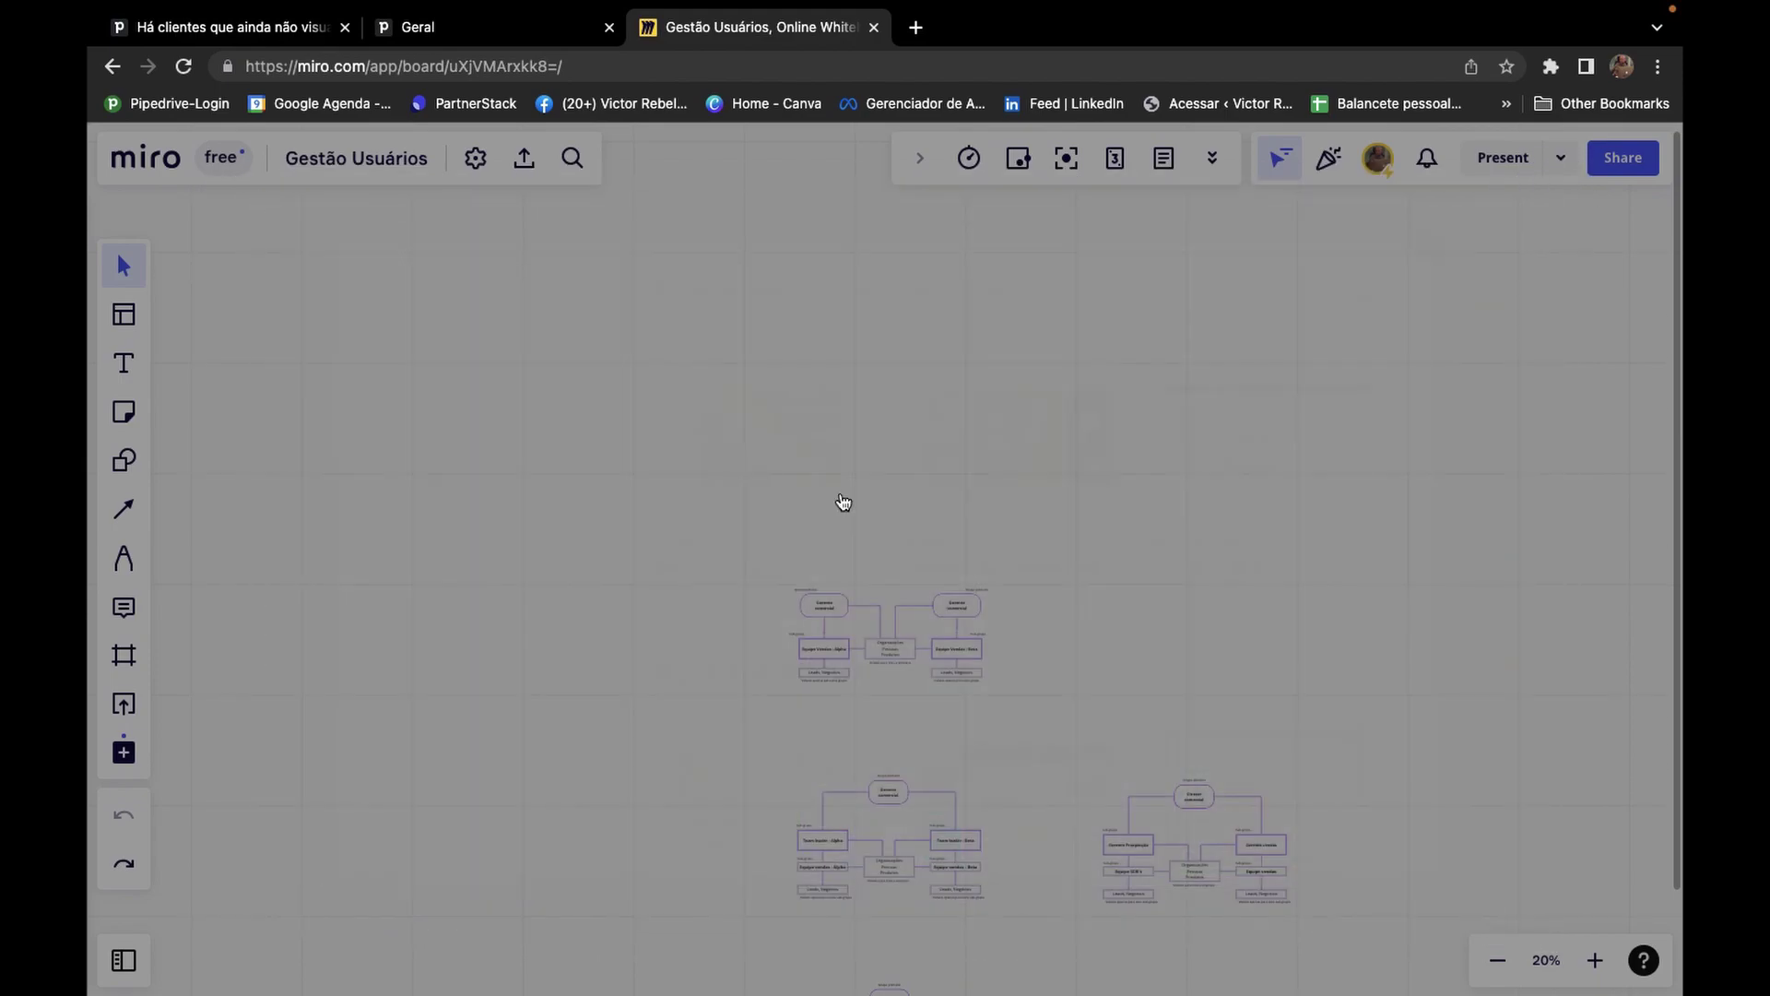